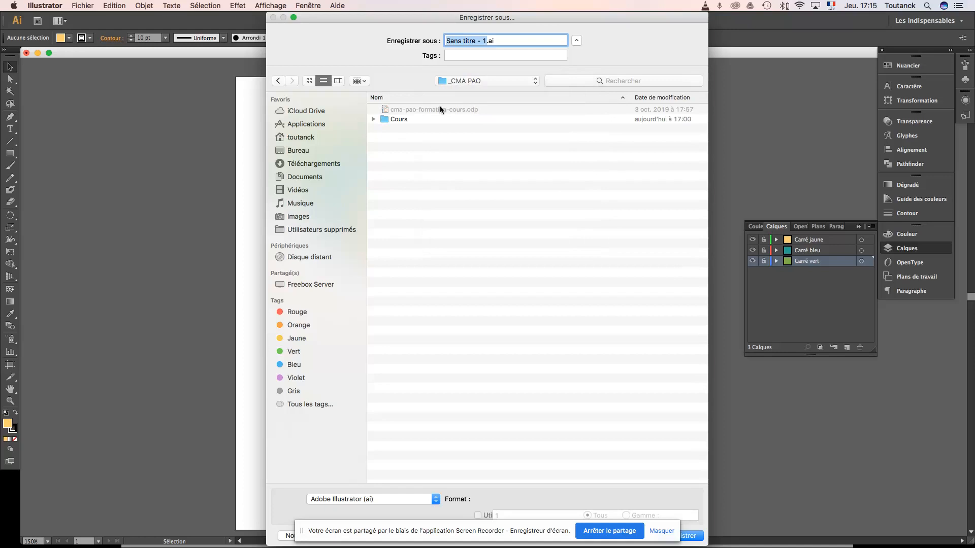
- Save the document as exercice-1.ai in the 02-cours folder inside Cours, accept the Illustrator CS6 options, and close it
{"action": "double_click", "coordinate": [399, 119]}
{"action": "left_click", "coordinate": [404, 120]}
{"action": "double_click", "coordinate": [403, 119]}
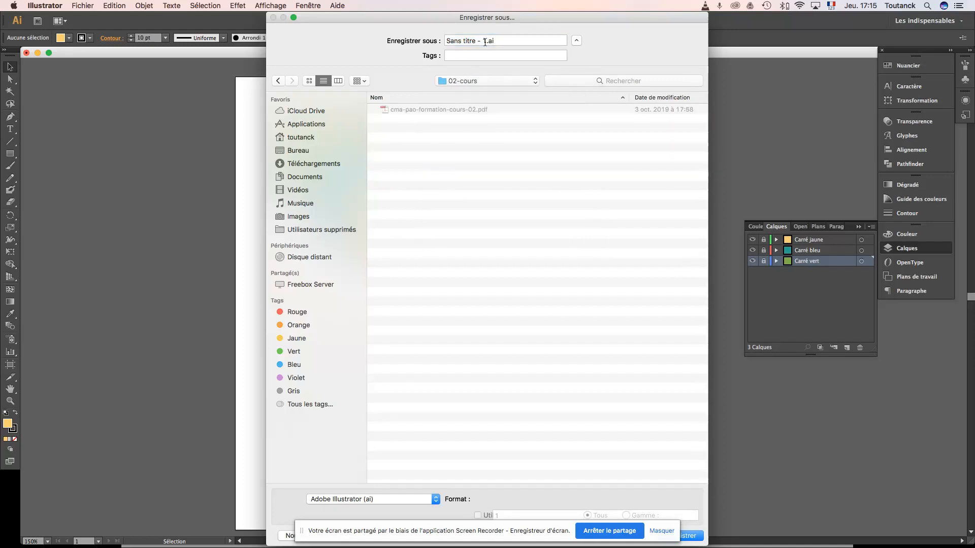
{"action": "left_click_drag", "start_coordinate": [486, 41], "coordinate": [408, 41]}
{"action": "type", "text": "ex"}
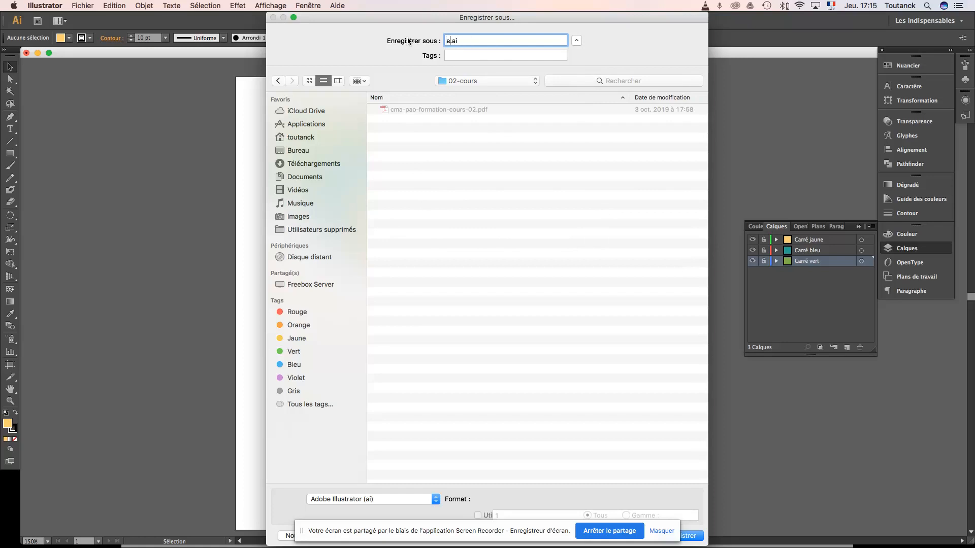
{"action": "type", "text": "ercice-1"}
{"action": "key", "text": "Return"}
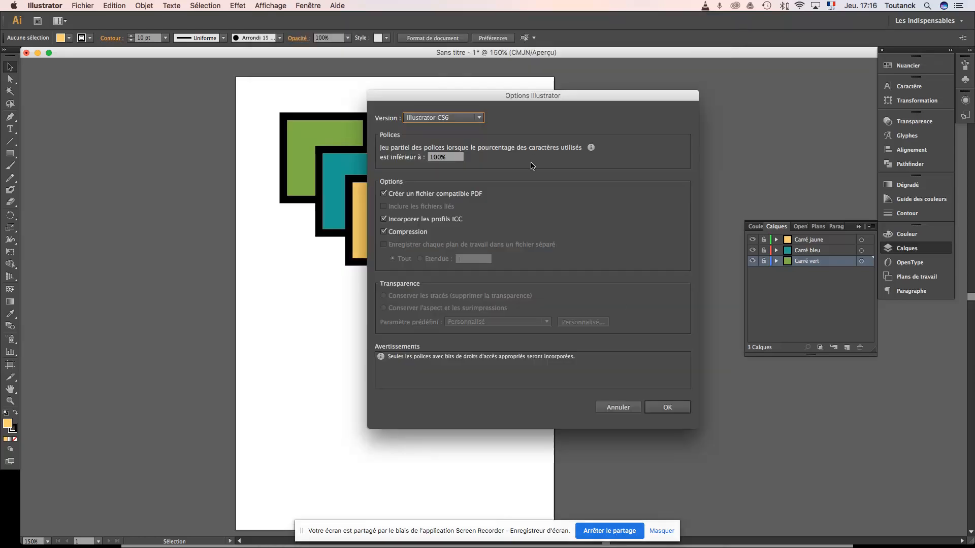
{"action": "left_click", "coordinate": [668, 407]}
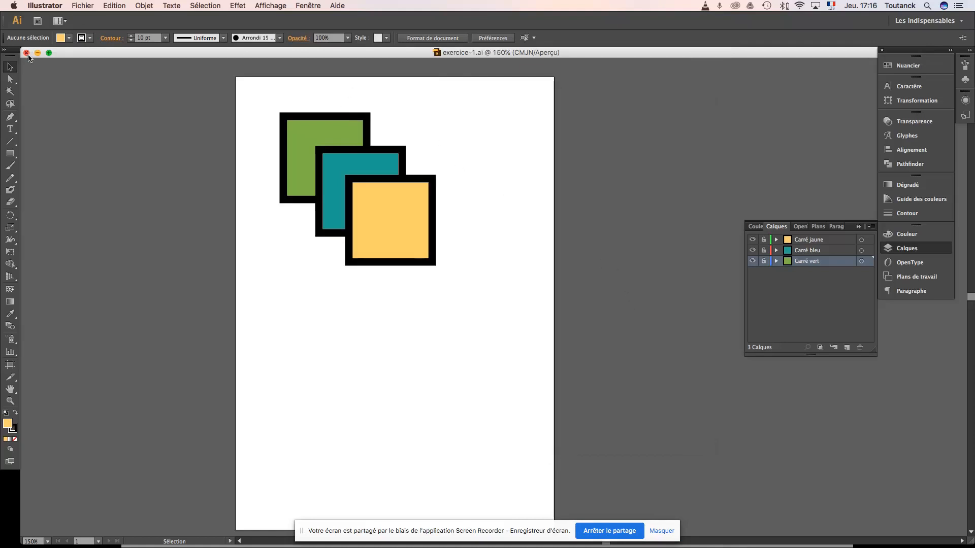
{"action": "key", "text": "super+w"}
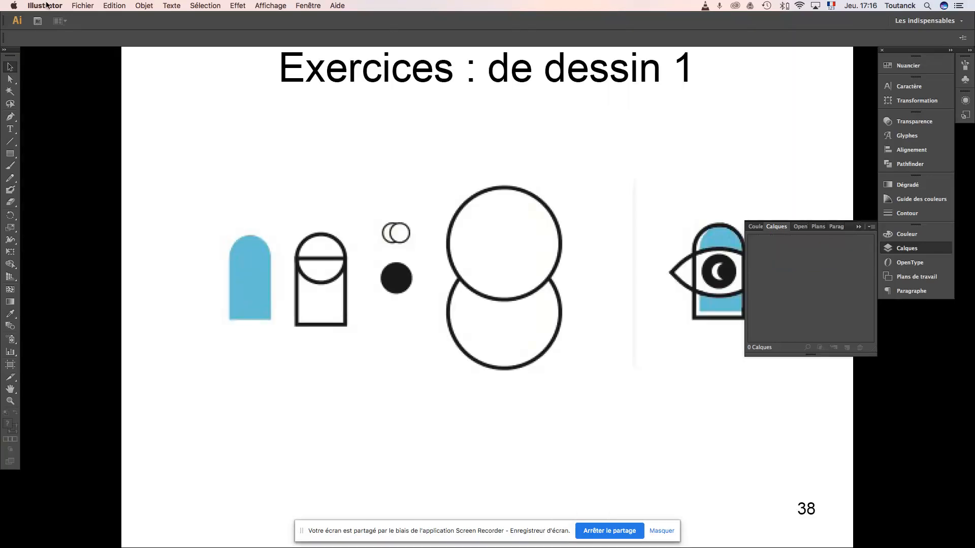
- Open the image "Copie de cours-3-exo-dessin-forme-2.png" from the png folder inside 03-04-05-cours
{"action": "key", "text": "super+n"}
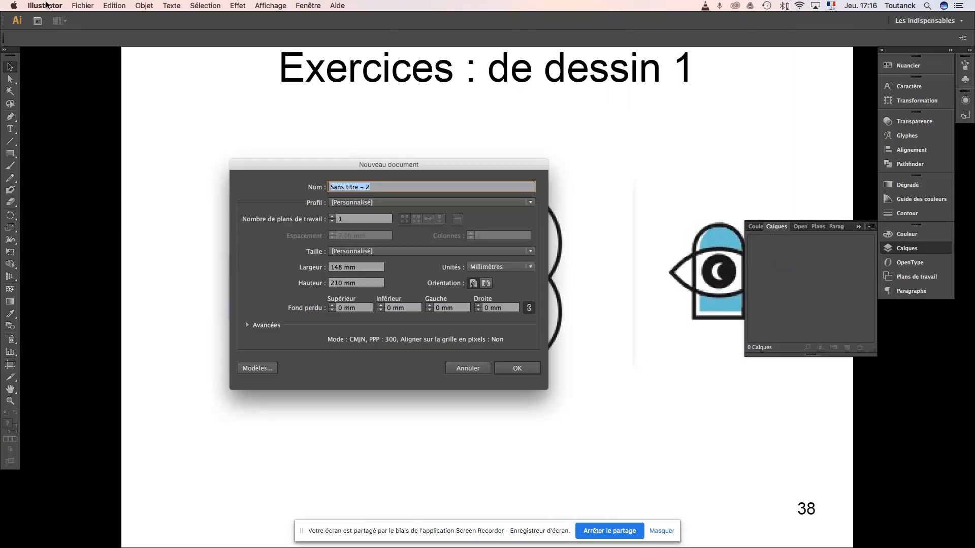
{"action": "left_click", "coordinate": [468, 370]}
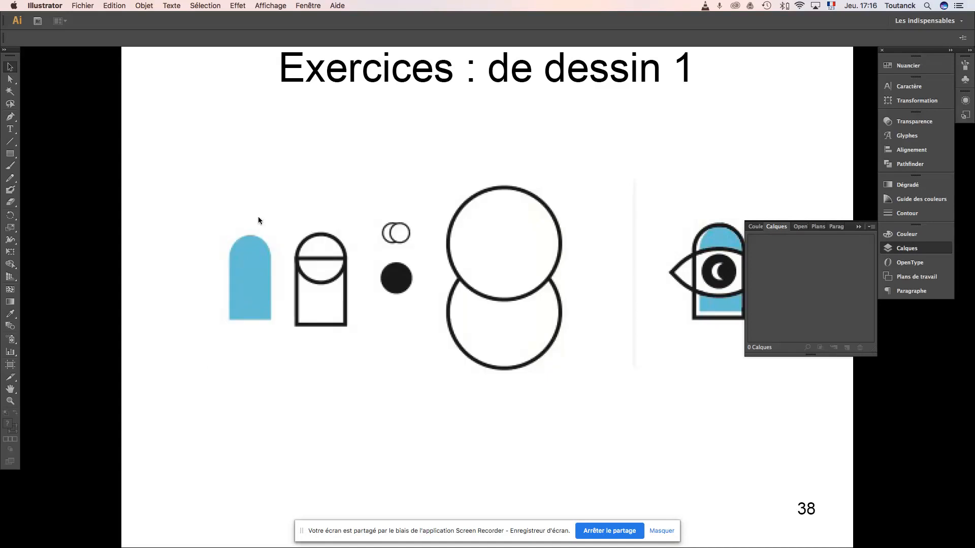
{"action": "left_click", "coordinate": [87, 6]}
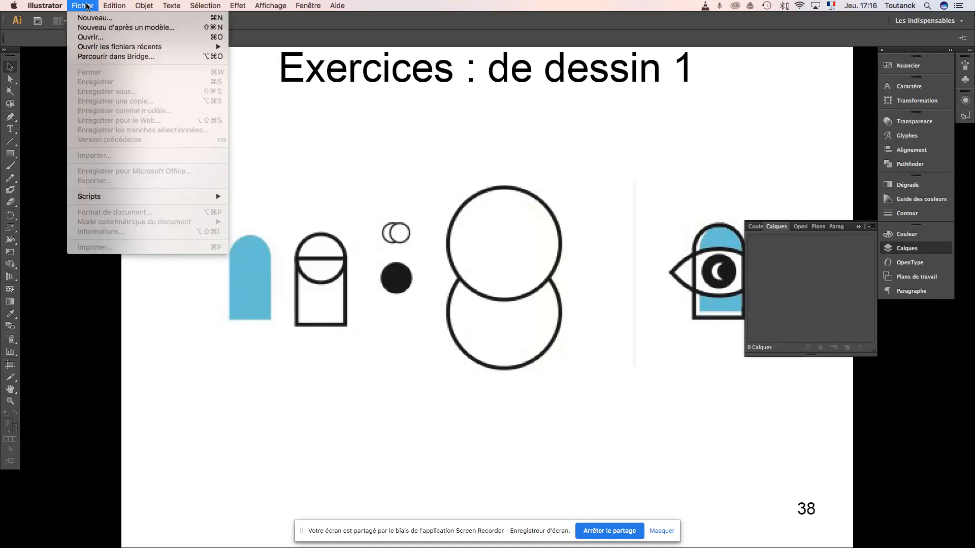
{"action": "left_click", "coordinate": [91, 39]}
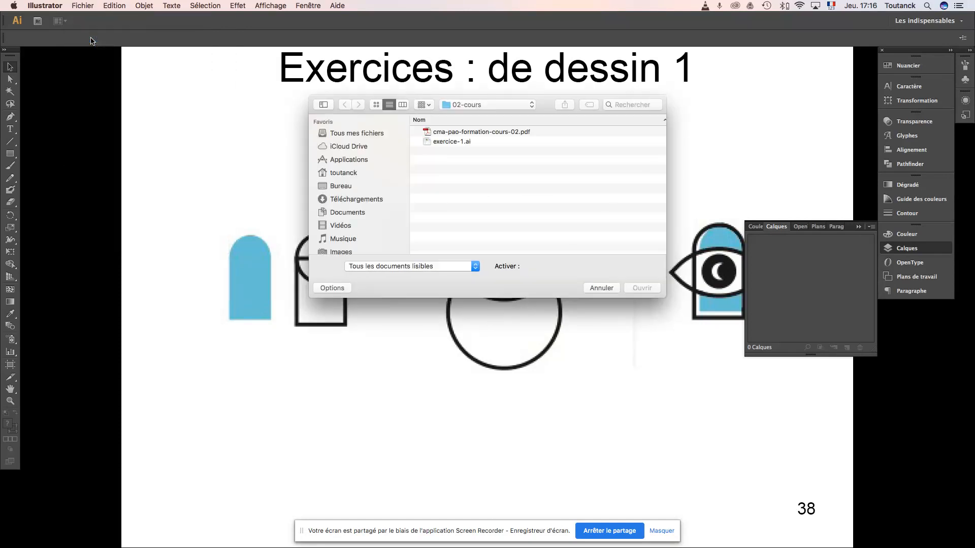
{"action": "left_click", "coordinate": [514, 106]}
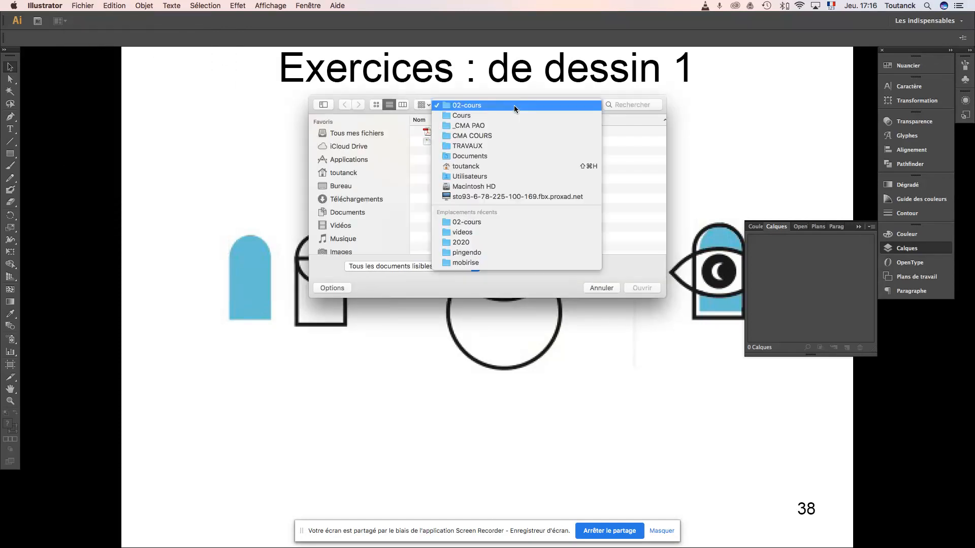
{"action": "left_click", "coordinate": [511, 115]}
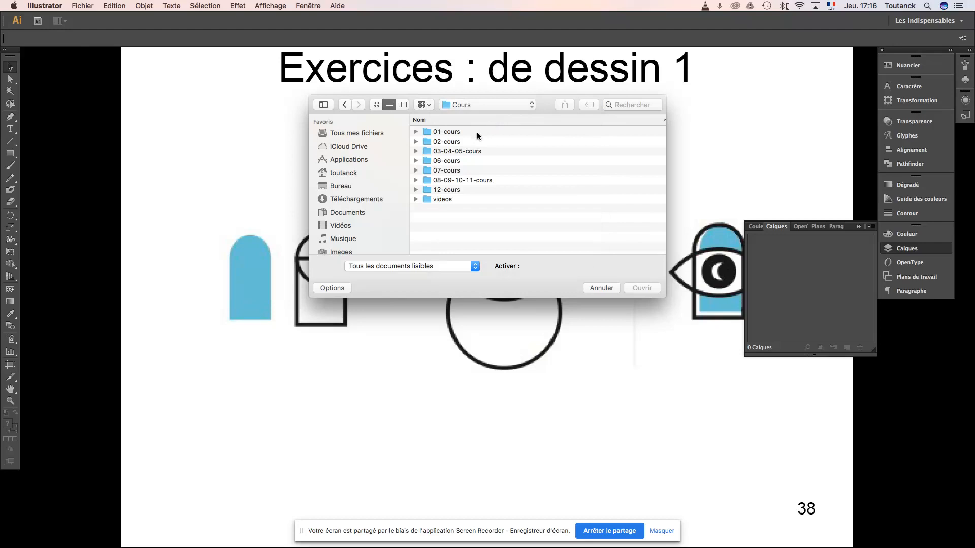
{"action": "left_click", "coordinate": [450, 151]}
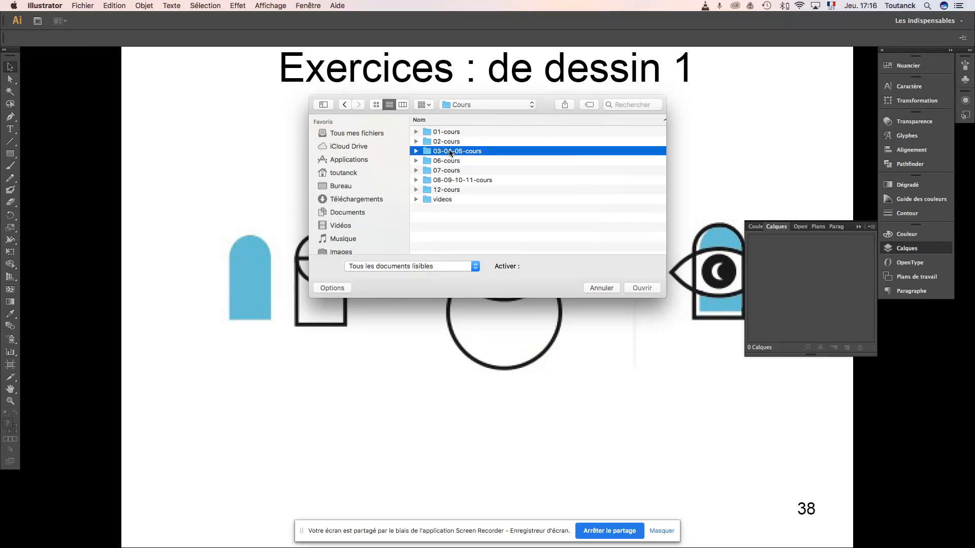
{"action": "double_click", "coordinate": [449, 151]}
{"action": "double_click", "coordinate": [436, 143]}
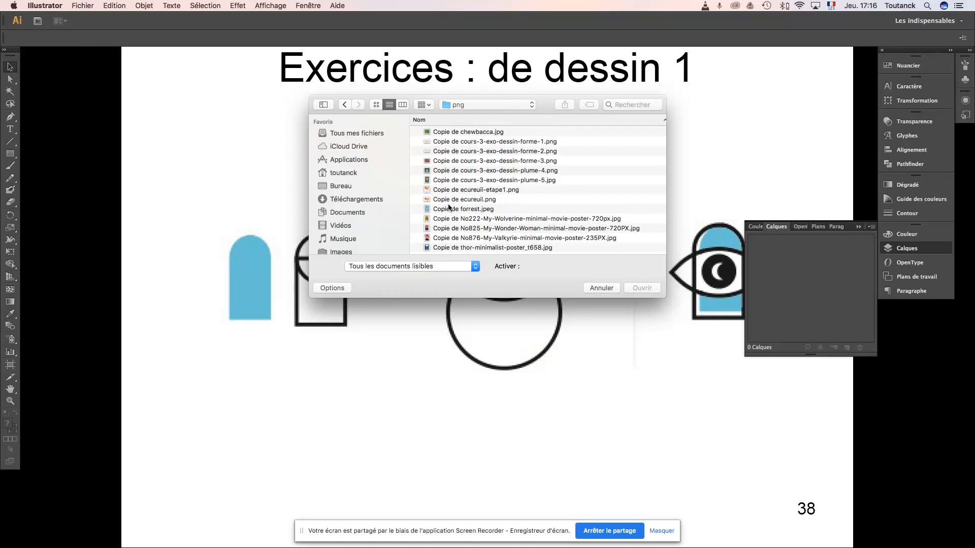
{"action": "left_click", "coordinate": [458, 142]}
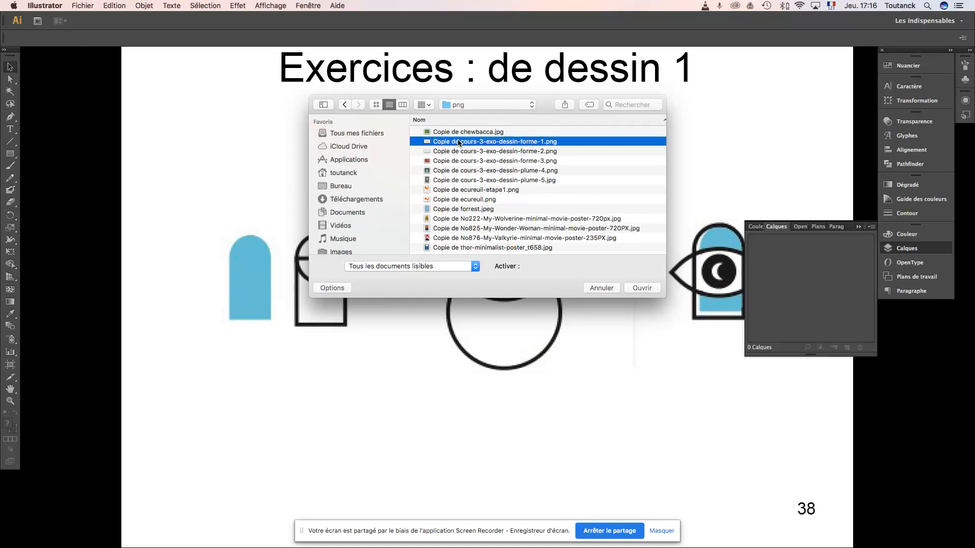
{"action": "left_click", "coordinate": [403, 104]}
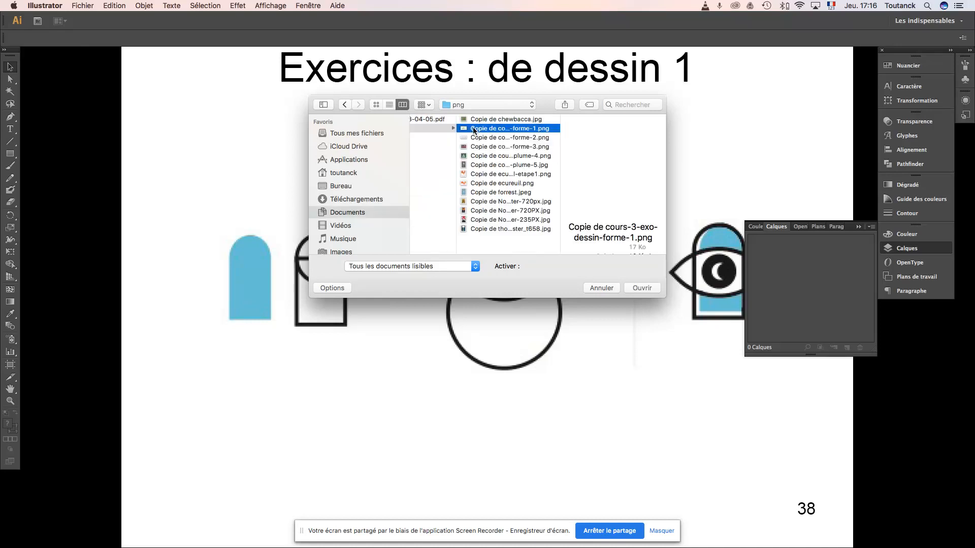
{"action": "left_click", "coordinate": [516, 138]}
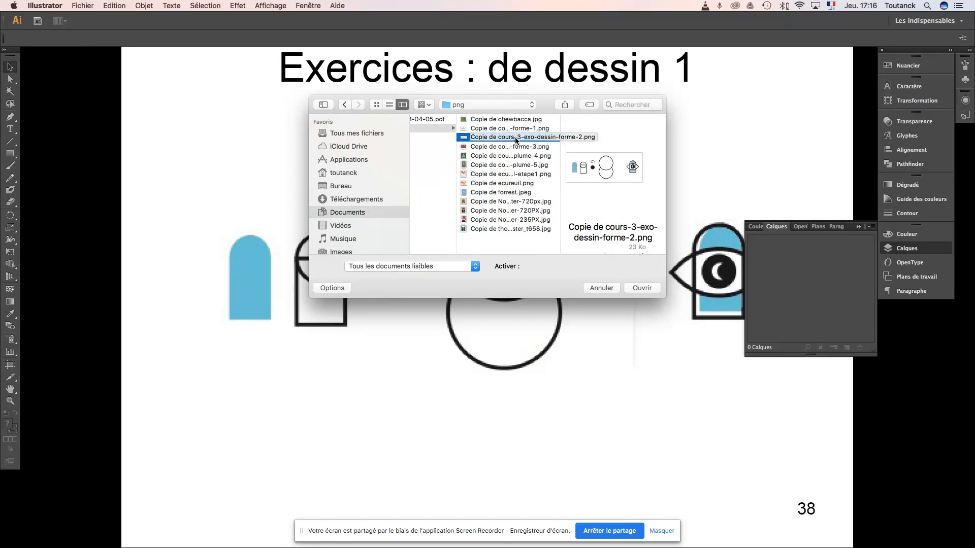
{"action": "left_click", "coordinate": [638, 288]}
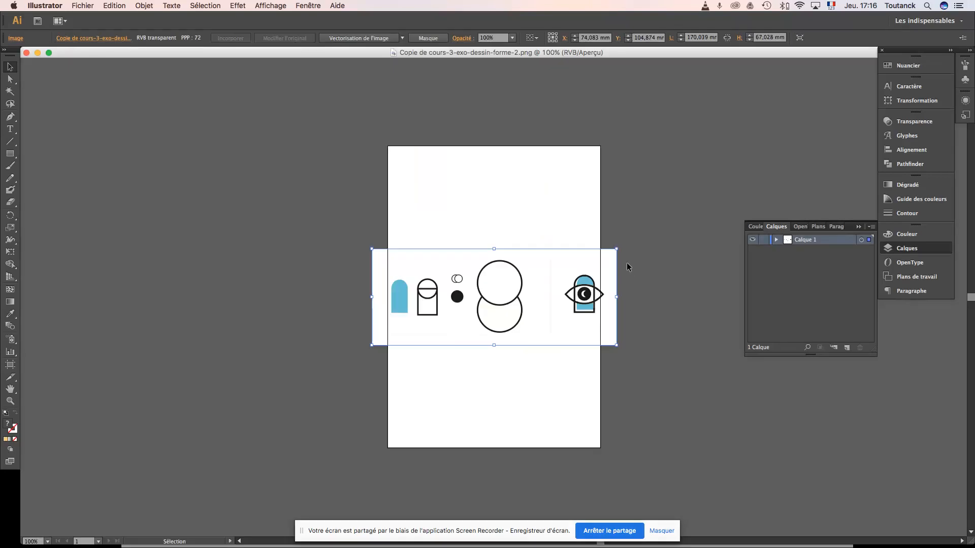
- Edit the artboard through the document setup, switching it to landscape orientation at 210 mm wide by 148 mm high
{"action": "key", "text": "super+plus"}
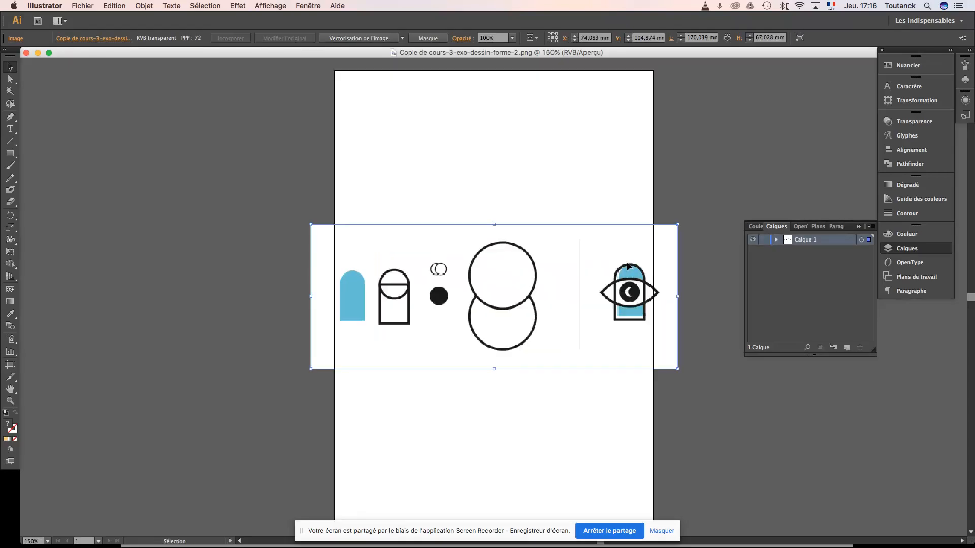
{"action": "left_click", "coordinate": [513, 141]}
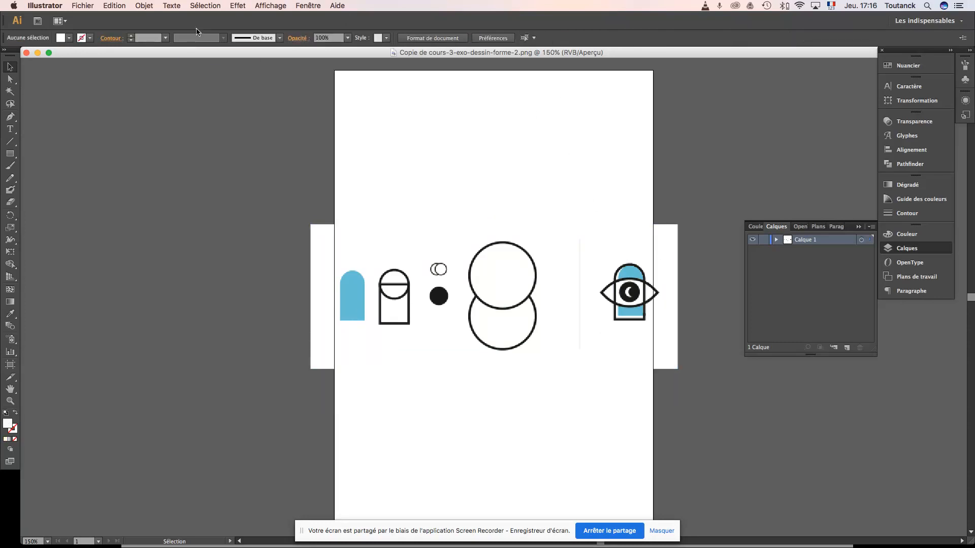
{"action": "left_click", "coordinate": [82, 6]}
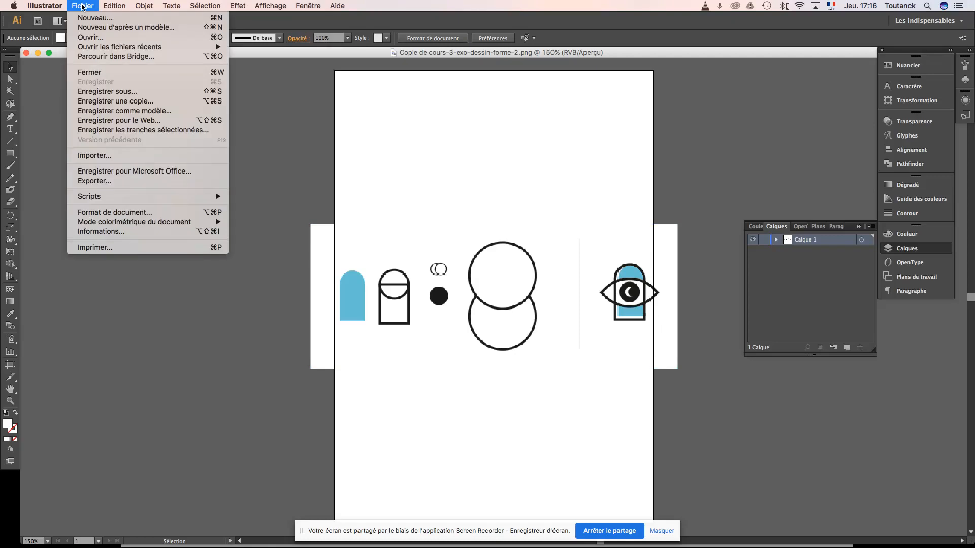
{"action": "left_click", "coordinate": [471, 168]}
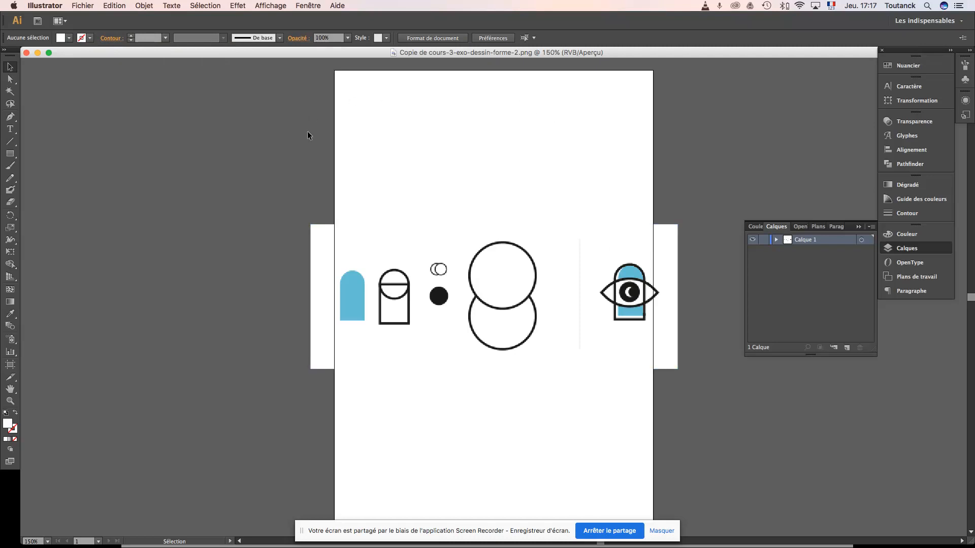
{"action": "left_click", "coordinate": [85, 5]}
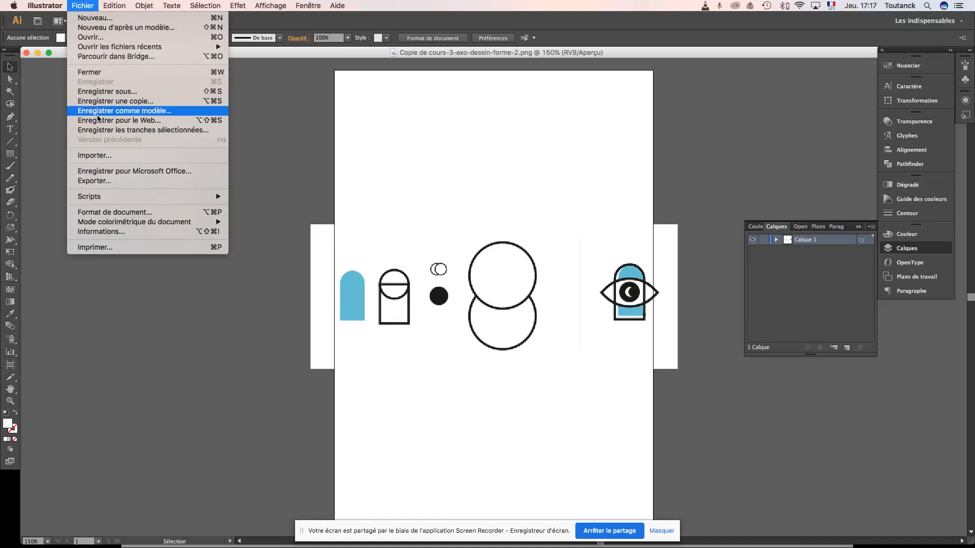
{"action": "left_click", "coordinate": [112, 212]}
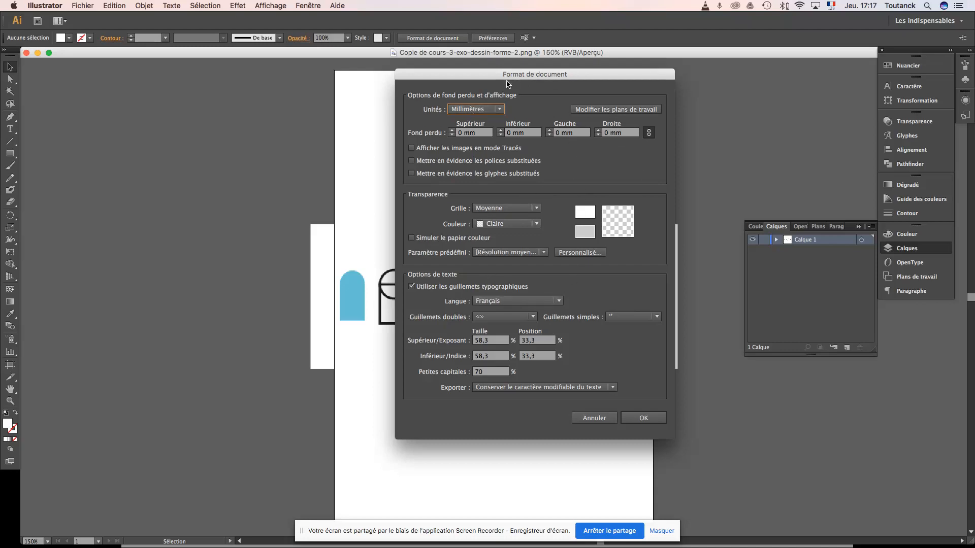
{"action": "left_click", "coordinate": [624, 111]}
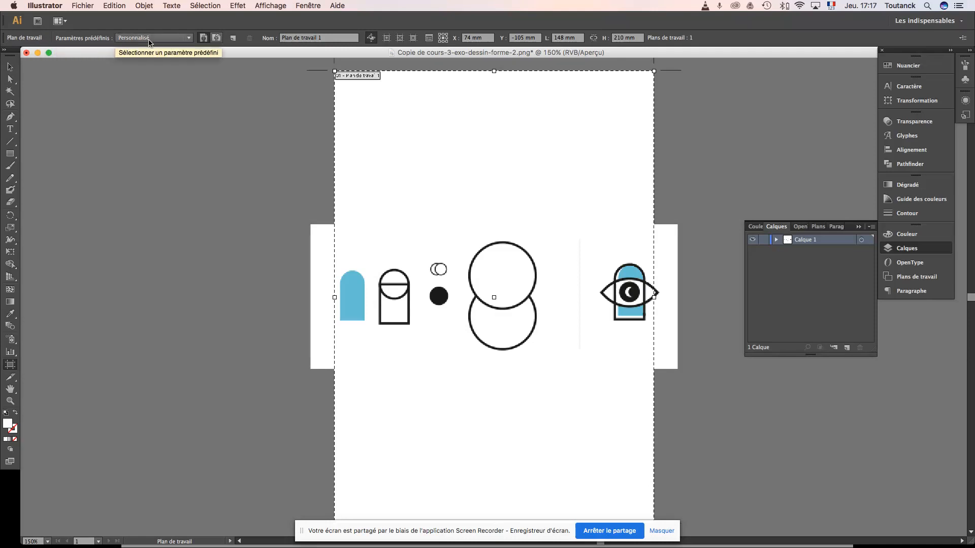
{"action": "left_click", "coordinate": [217, 39]}
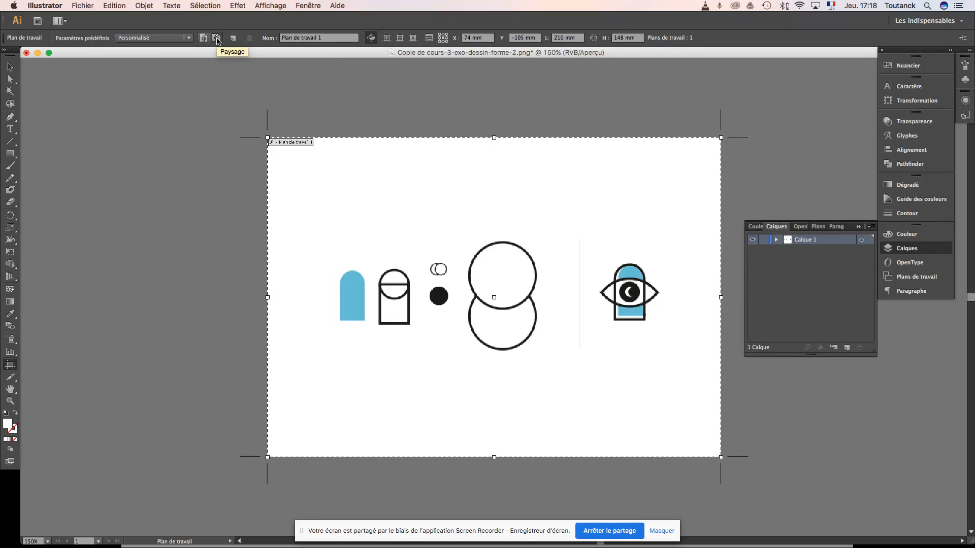
{"action": "key", "text": "Return"}
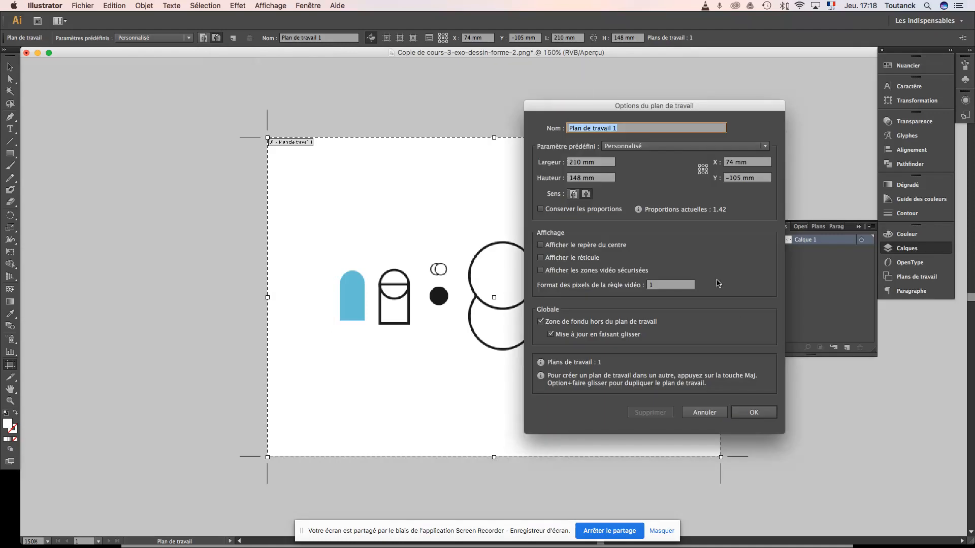
{"action": "left_click", "coordinate": [761, 415]}
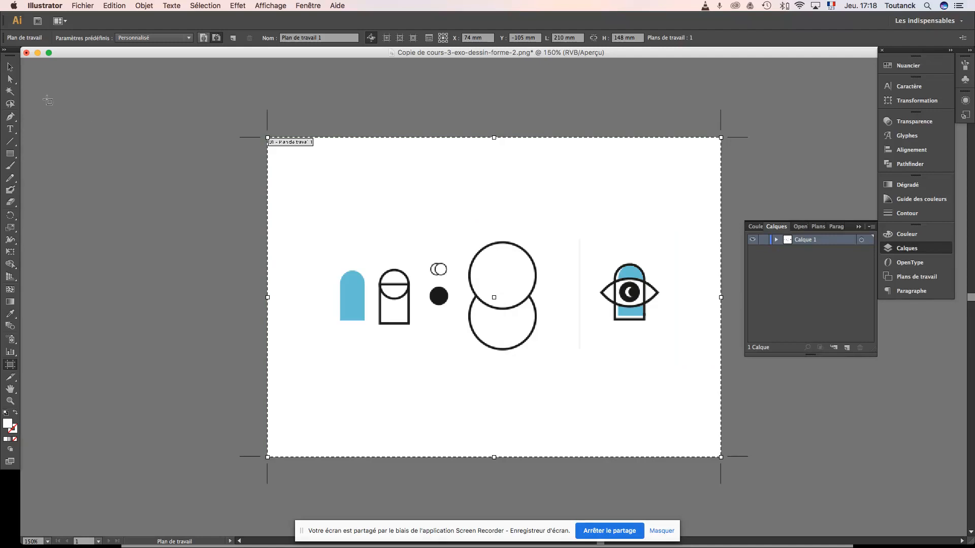
{"action": "left_click", "coordinate": [11, 68]}
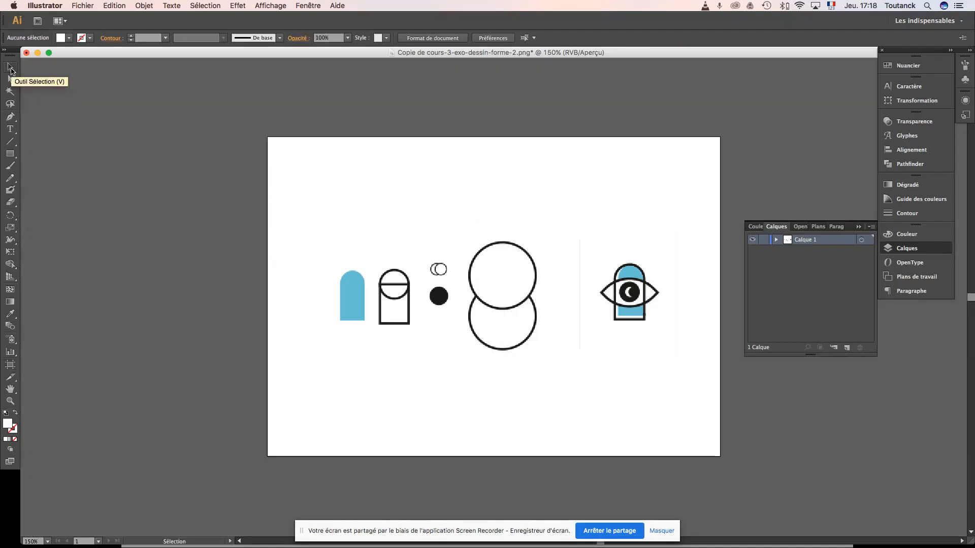
- Try moving the image across the artboard and narrowing it to about 134 mm wide, and undo these changes
{"action": "left_click_drag", "start_coordinate": [136, 54], "coordinate": [129, 54]}
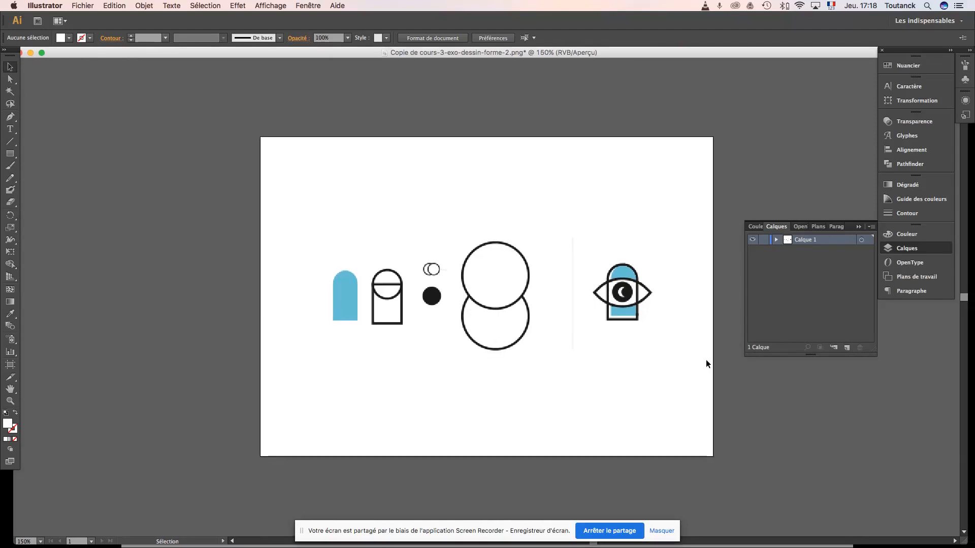
{"action": "scroll", "coordinate": [706, 363], "scroll_direction": "left", "scroll_amount": 3}
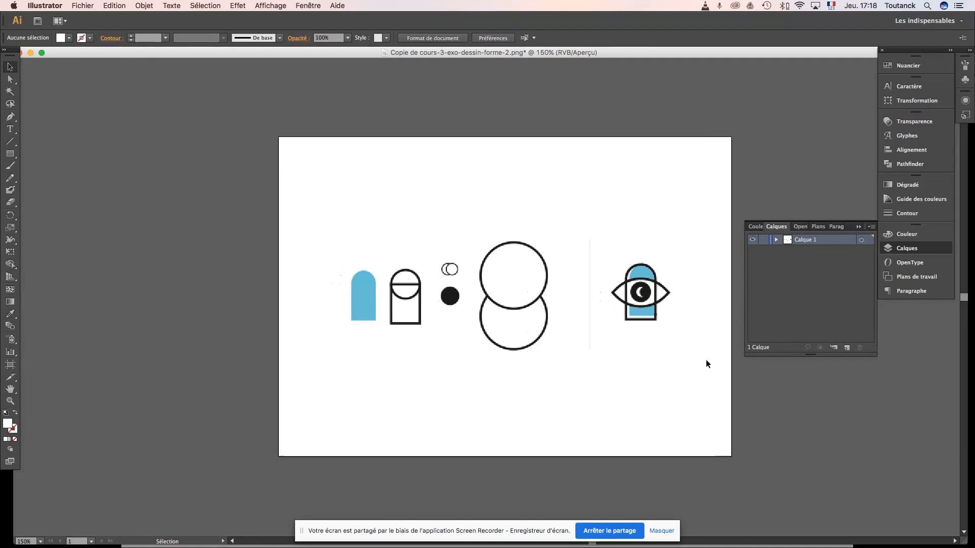
{"action": "mouse_move", "coordinate": [643, 290]}
{"action": "left_mouse_down"}
{"action": "mouse_move", "coordinate": [587, 269]}
{"action": "mouse_move", "coordinate": [612, 330]}
{"action": "mouse_move", "coordinate": [638, 328]}
{"action": "mouse_move", "coordinate": [645, 284]}
{"action": "mouse_move", "coordinate": [652, 292]}
{"action": "left_mouse_up"}
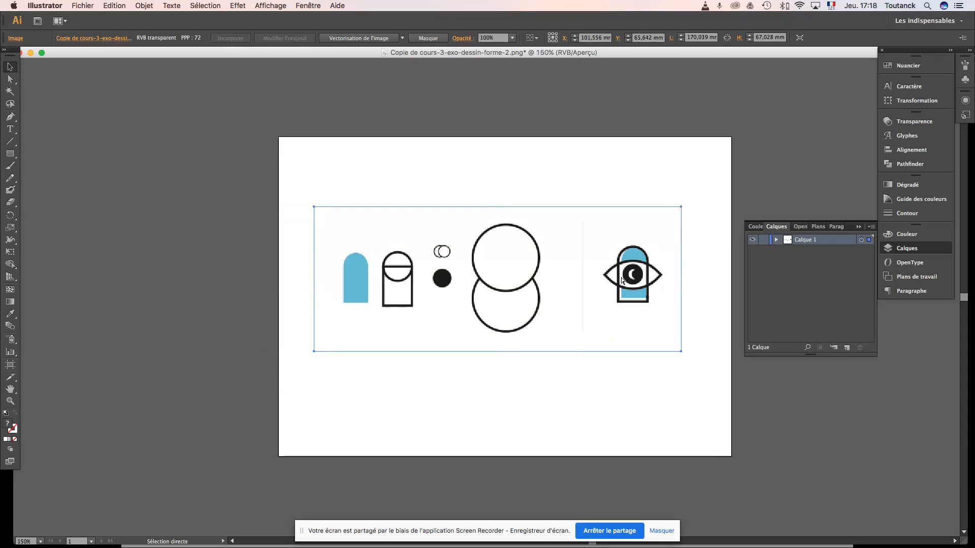
{"action": "key", "text": "super+z"}
{"action": "key", "text": "super+z"}
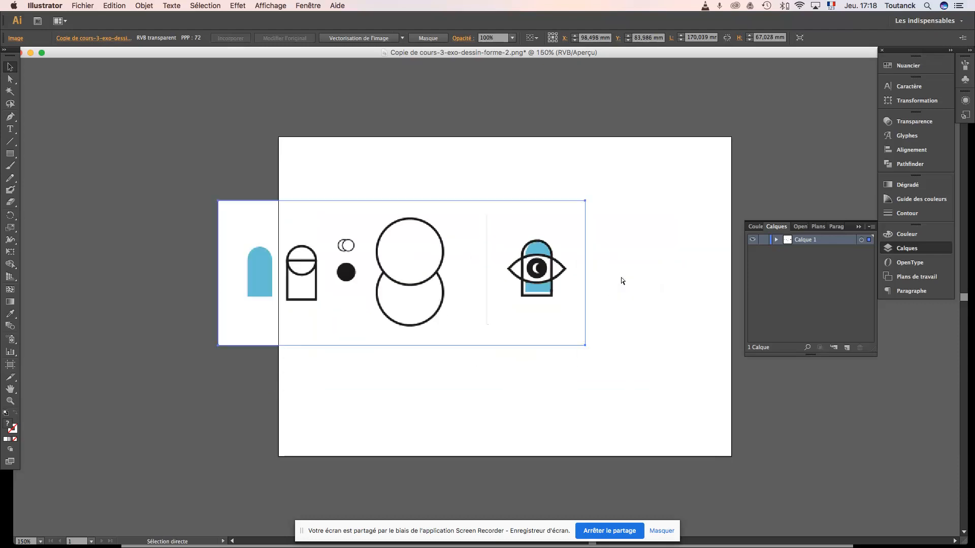
{"action": "key", "text": "super+z"}
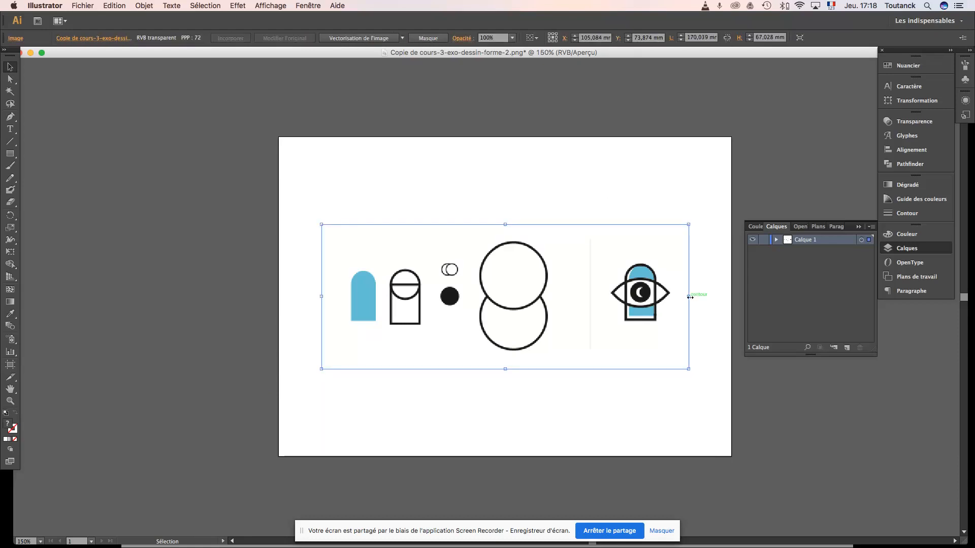
{"action": "left_click_drag", "start_coordinate": [690, 297], "coordinate": [611, 297]}
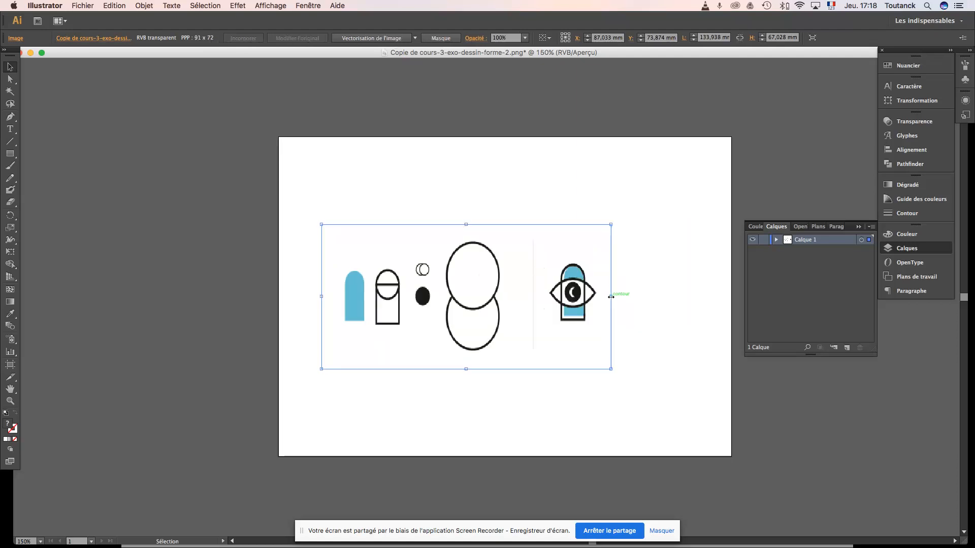
{"action": "key", "text": "super+z"}
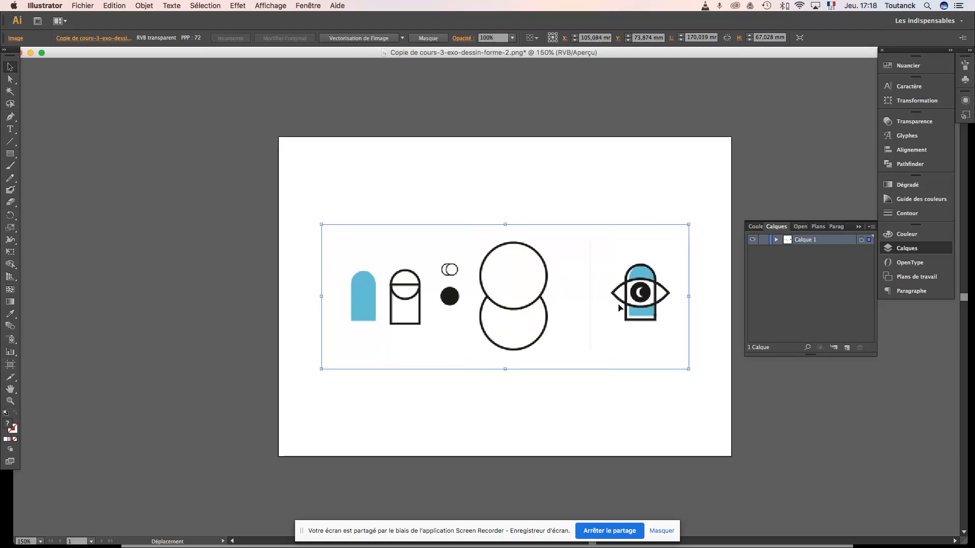
- Try shifting the image toward the artboard's left edge and squeezing its height and width, undoing each change
{"action": "left_click_drag", "start_coordinate": [620, 307], "coordinate": [391, 287]}
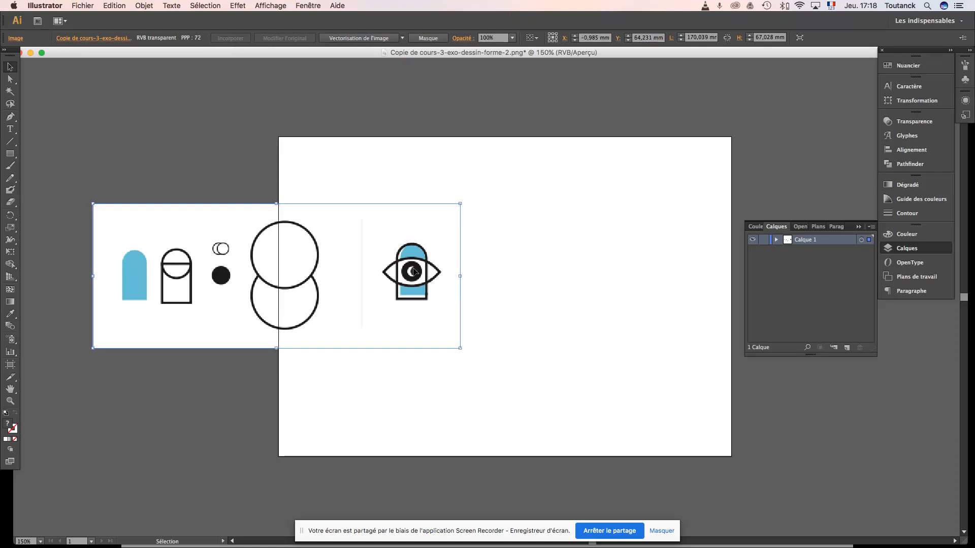
{"action": "key", "text": "super"}
{"action": "key", "text": "super+z"}
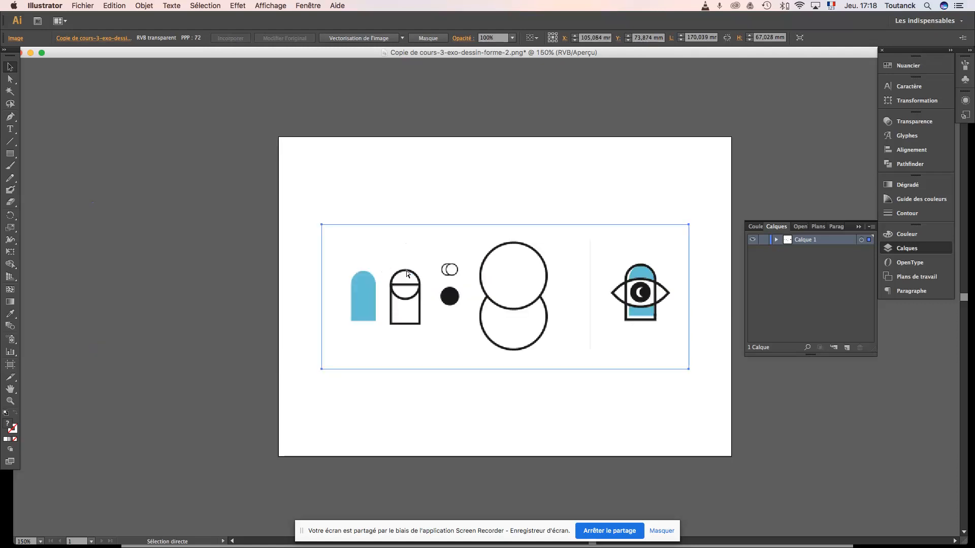
{"action": "left_click_drag", "start_coordinate": [506, 225], "coordinate": [507, 326]}
{"action": "key", "text": "super+z"}
{"action": "left_click", "coordinate": [457, 197]}
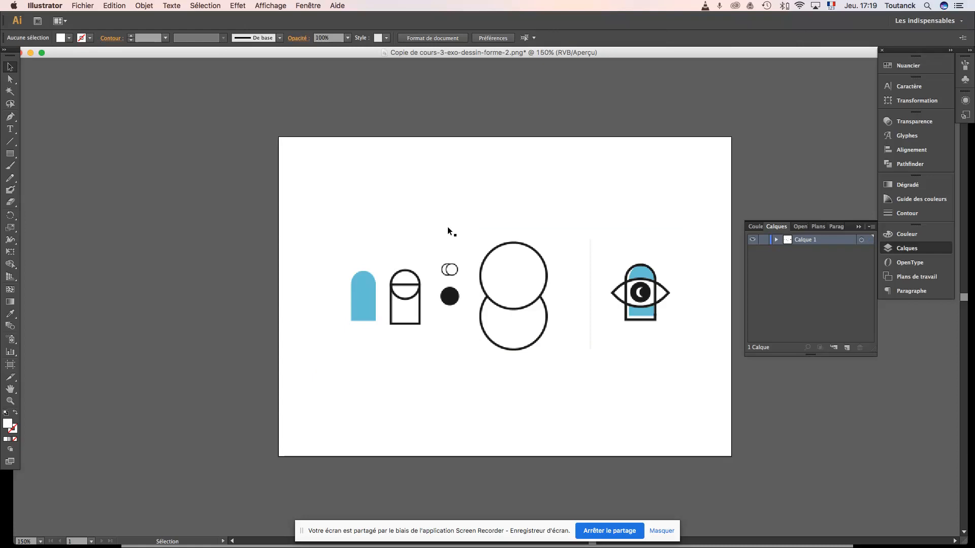
{"action": "left_click", "coordinate": [482, 269]}
{"action": "left_click_drag", "start_coordinate": [689, 297], "coordinate": [514, 297]}
{"action": "key", "text": "super+z"}
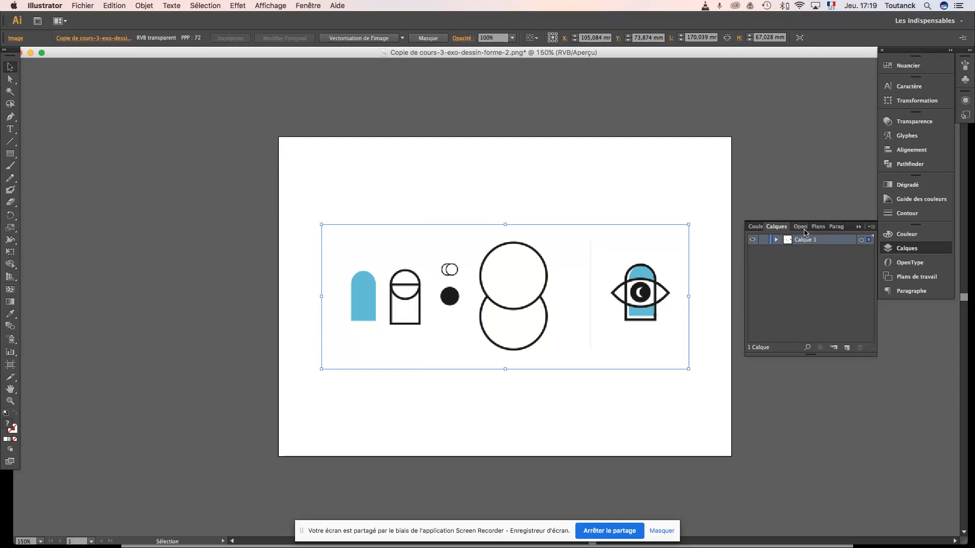
- Try toggling the display of Calque 1 off and back on in the layer list
{"action": "left_click", "coordinate": [780, 228]}
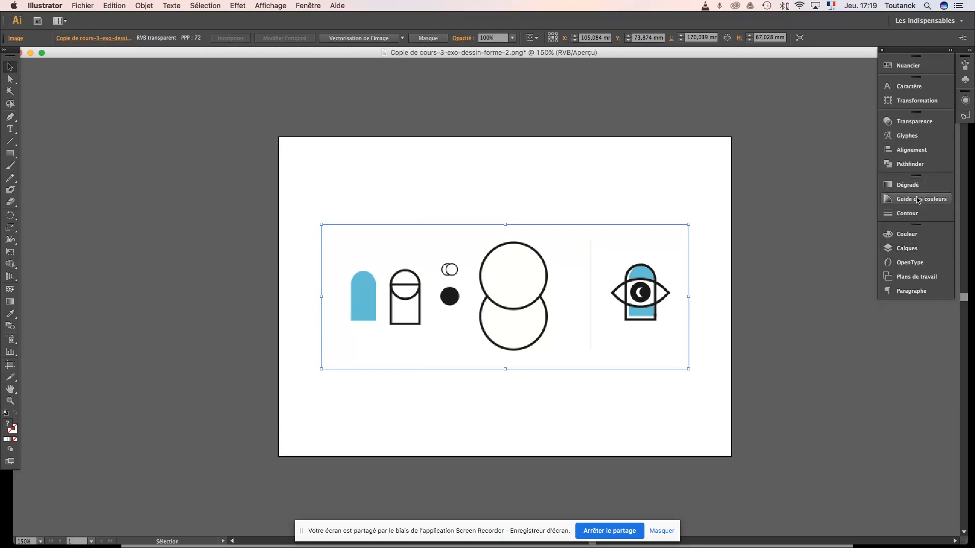
{"action": "left_click", "coordinate": [911, 249]}
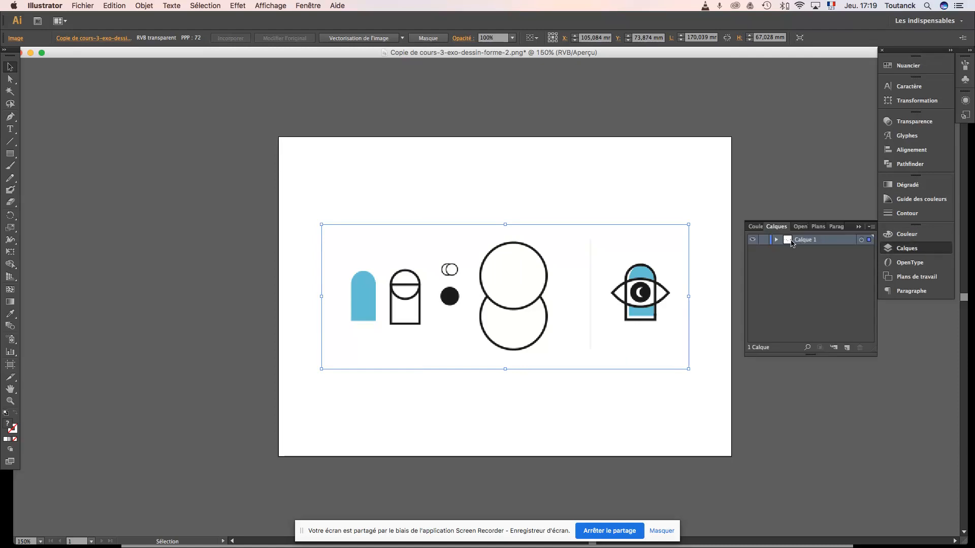
{"action": "left_click", "coordinate": [752, 240]}
{"action": "left_click", "coordinate": [752, 240], "text": "super"}
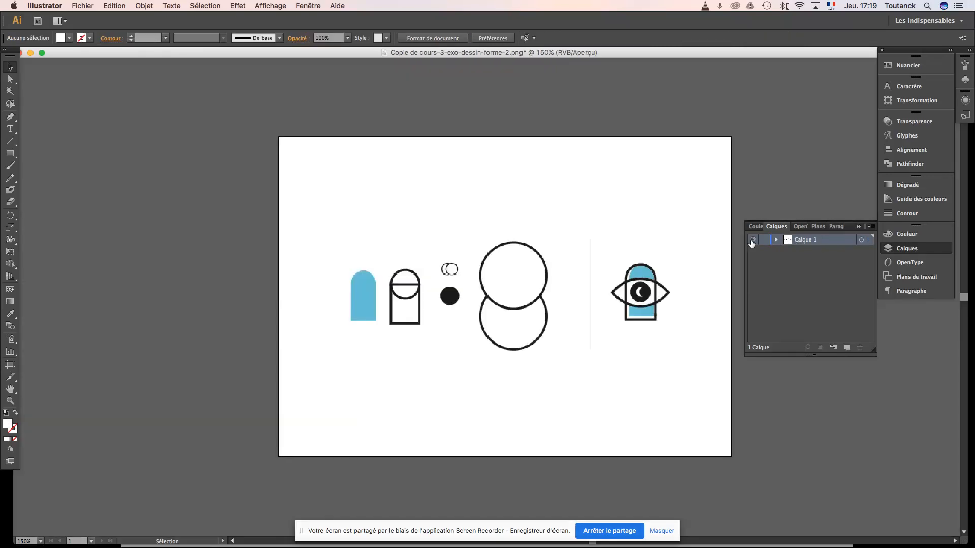
{"action": "left_click", "coordinate": [752, 240], "text": "super"}
{"action": "left_click", "coordinate": [752, 240], "text": "super"}
- Convert Calque 1 into a locked, dimmed template layer (Modèle)
{"action": "left_click", "coordinate": [871, 229]}
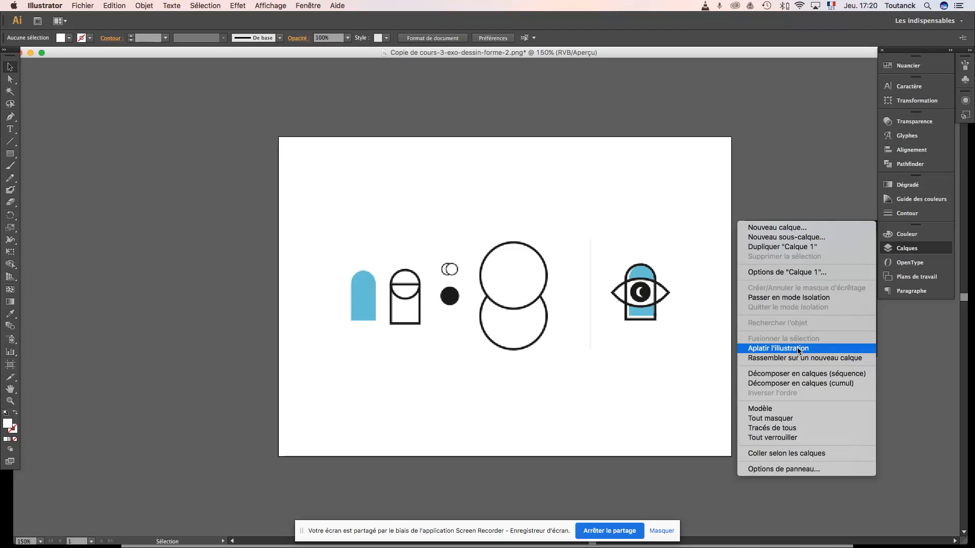
{"action": "left_click", "coordinate": [779, 413]}
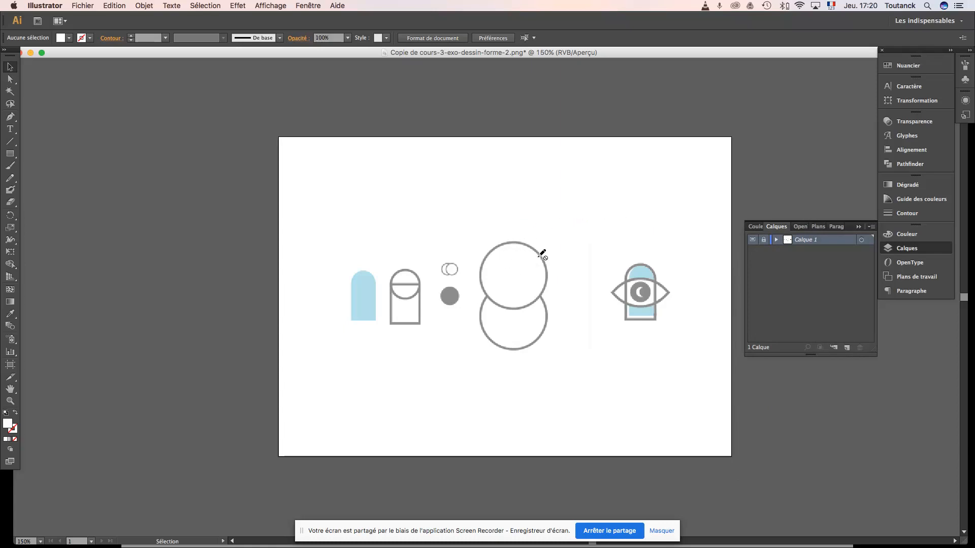
{"action": "left_click", "coordinate": [764, 241]}
{"action": "left_click_drag", "start_coordinate": [692, 188], "coordinate": [569, 180]}
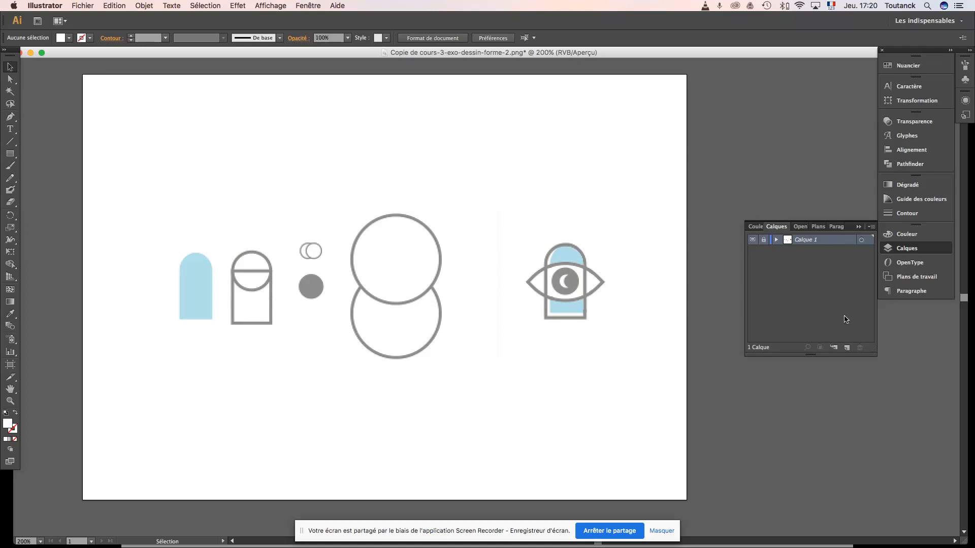
- Add a new layer above the template layer for tracing the shapes
{"action": "left_click", "coordinate": [846, 348]}
{"action": "key", "text": "super+plus"}
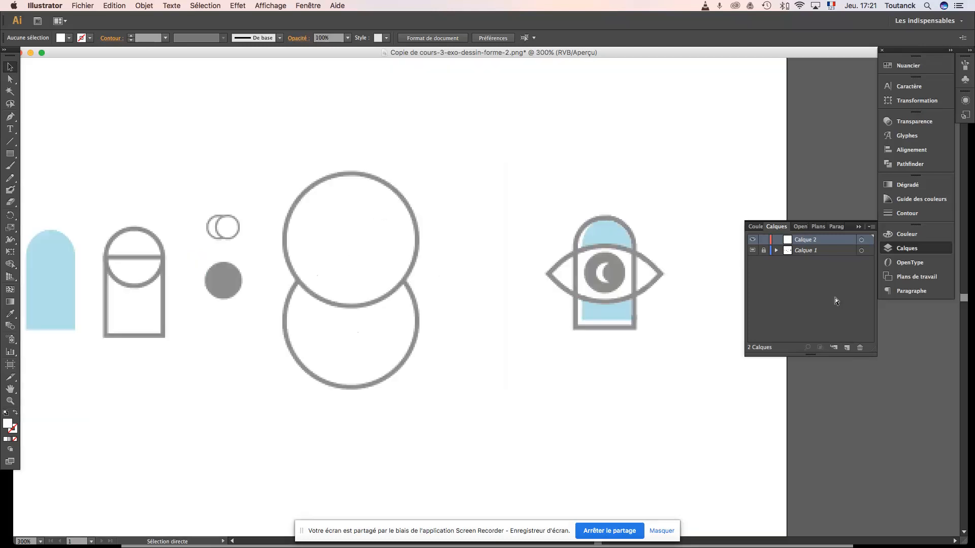
{"action": "left_click_drag", "start_coordinate": [470, 274], "coordinate": [523, 253]}
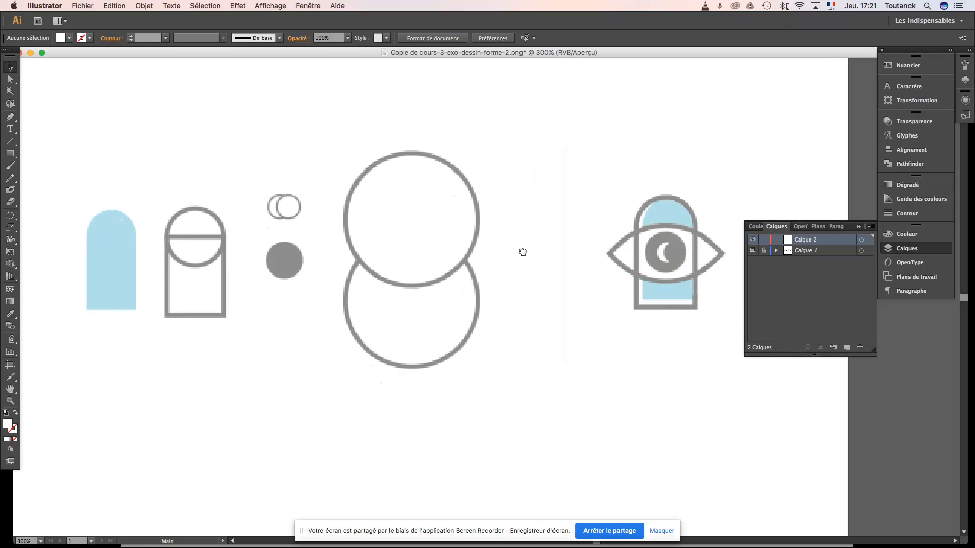
{"action": "left_click", "coordinate": [859, 227]}
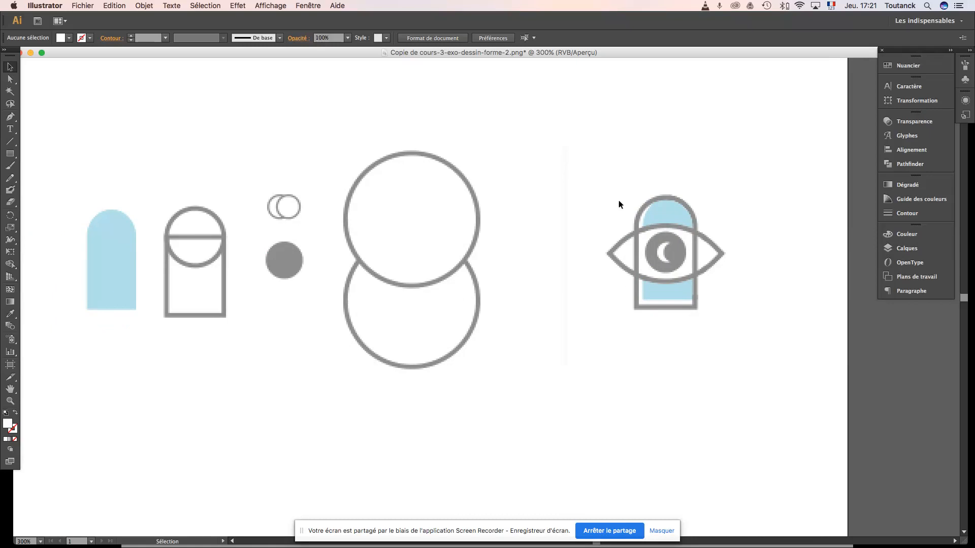
{"action": "left_click_drag", "start_coordinate": [509, 197], "coordinate": [595, 210]}
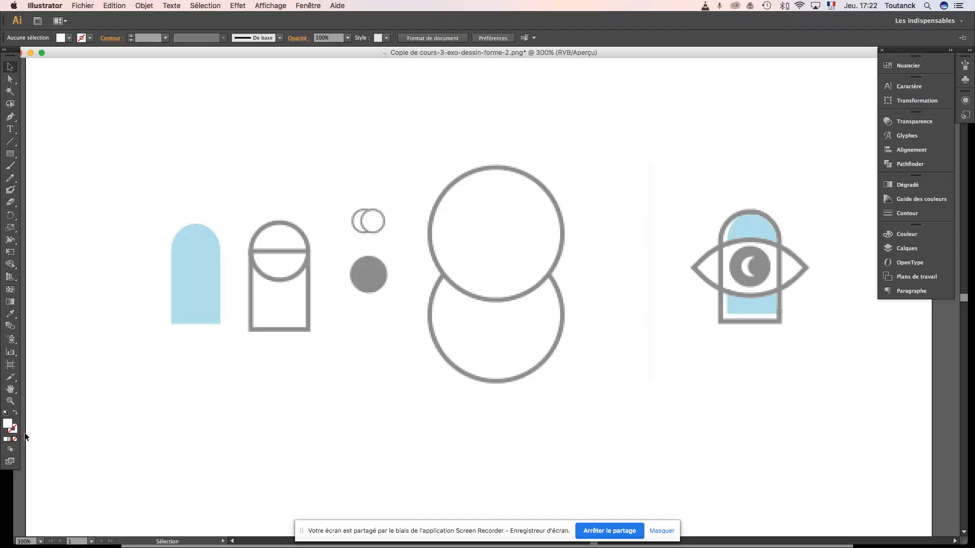
- With no fill and the default black stroke, draw a rectangle about 13.4 by 18.5 mm over the outlined arch's rectangular body
{"action": "left_click", "coordinate": [4, 415]}
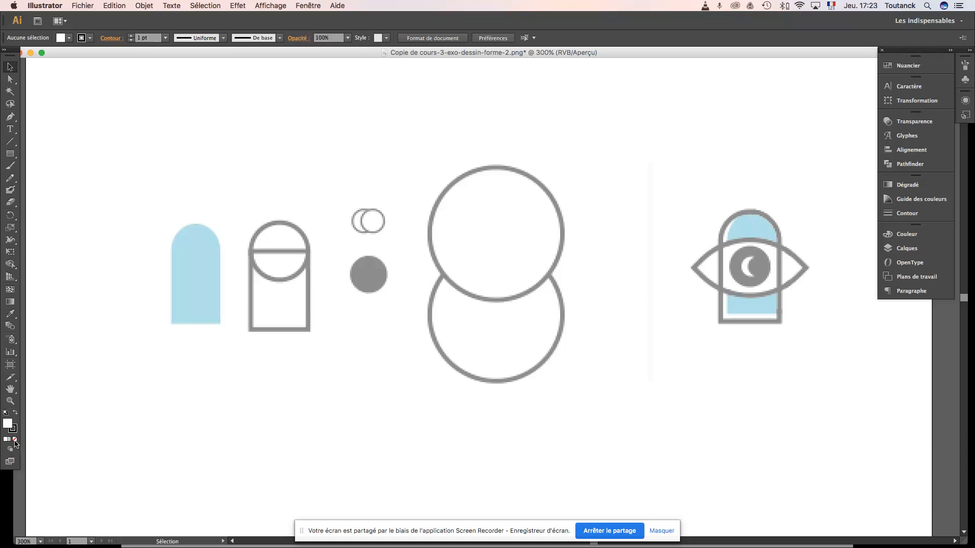
{"action": "left_click", "coordinate": [15, 441]}
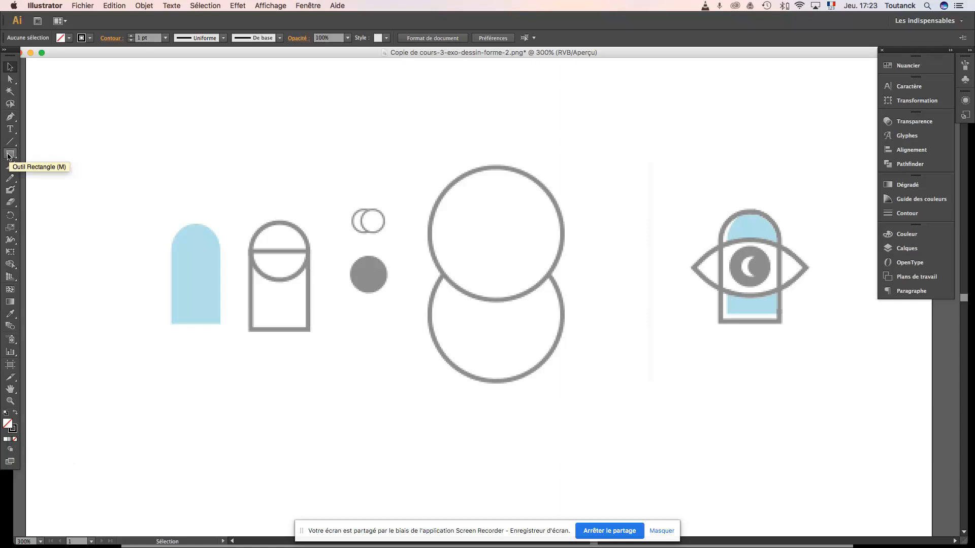
{"action": "left_click_drag", "start_coordinate": [8, 157], "coordinate": [71, 155]}
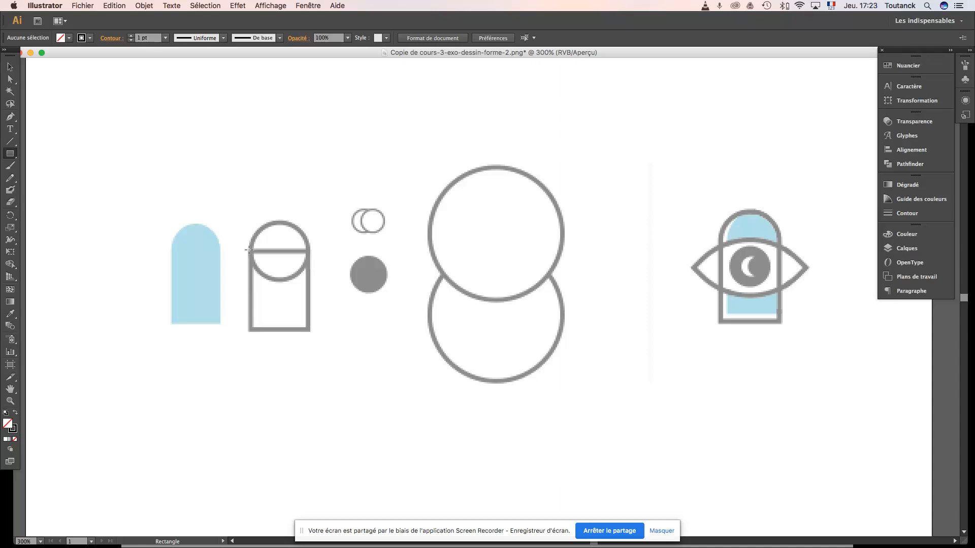
{"action": "left_click_drag", "start_coordinate": [250, 251], "coordinate": [308, 330]}
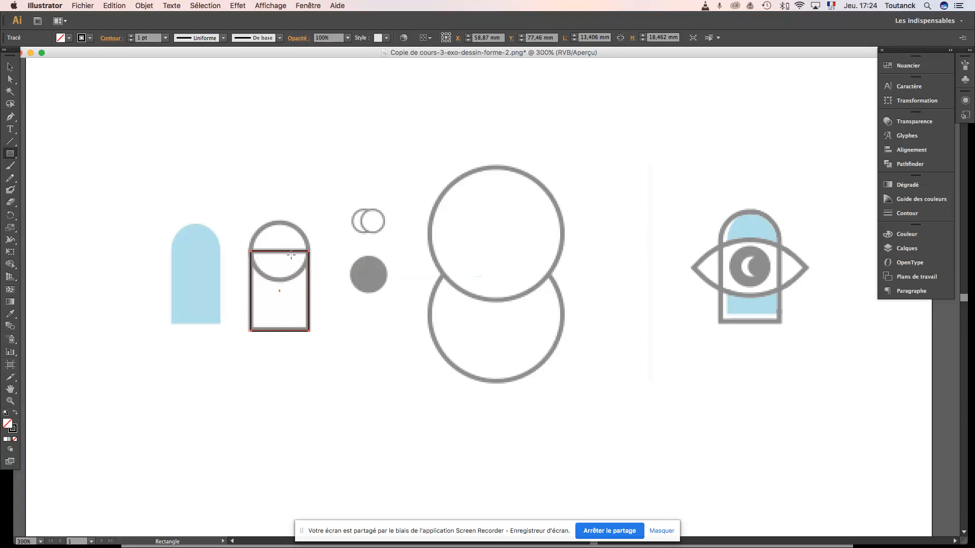
{"action": "key", "text": "super+equal"}
{"action": "key", "text": "super+equal"}
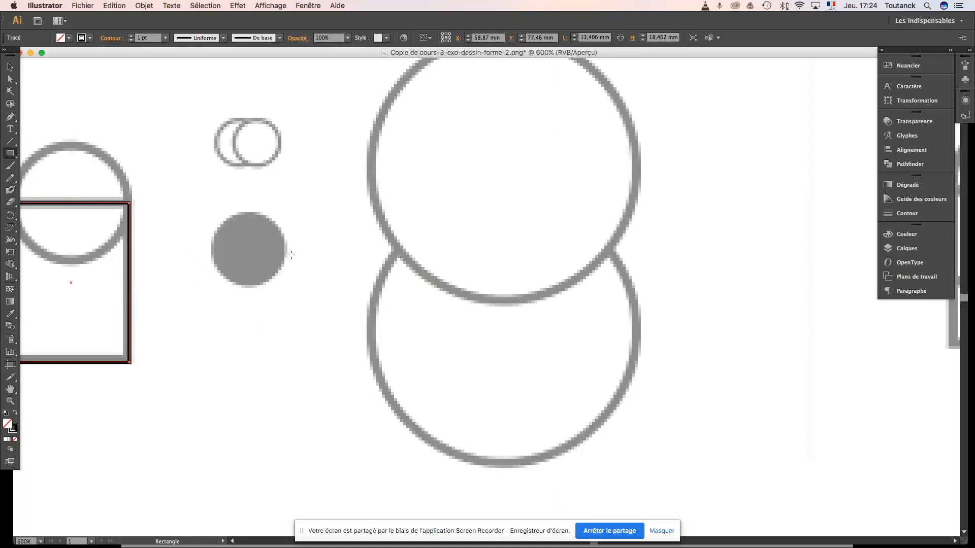
{"action": "left_click_drag", "start_coordinate": [177, 229], "coordinate": [454, 251]}
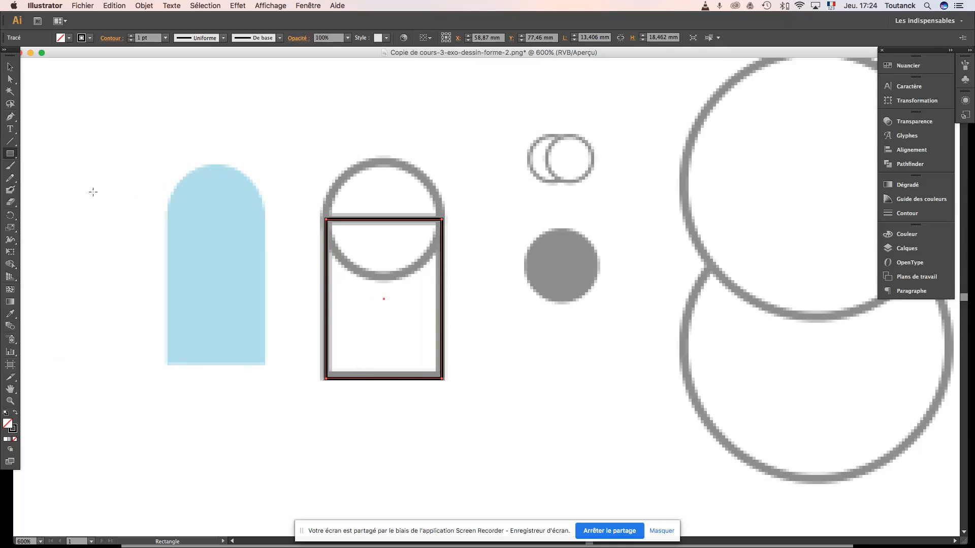
{"action": "left_click", "coordinate": [14, 158]}
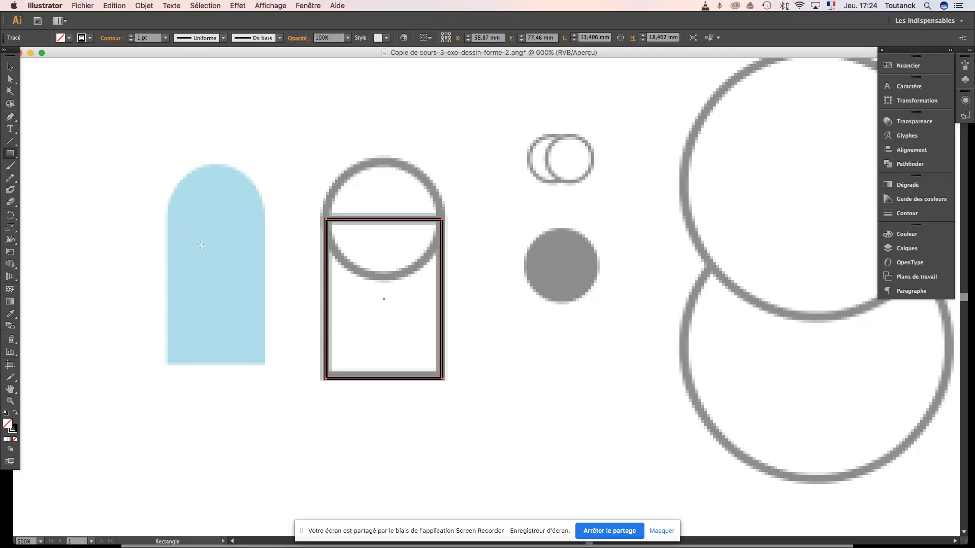
{"action": "key", "text": "space"}
{"action": "left_click_drag", "start_coordinate": [276, 253], "coordinate": [134, 256]}
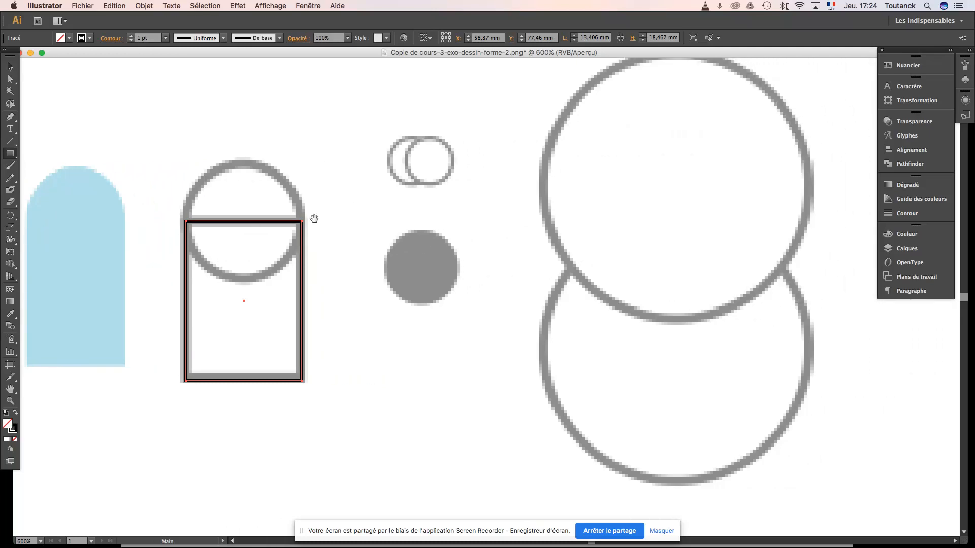
{"action": "left_click_drag", "start_coordinate": [355, 217], "coordinate": [566, 225]}
{"action": "left_click_drag", "start_coordinate": [324, 246], "coordinate": [340, 180]}
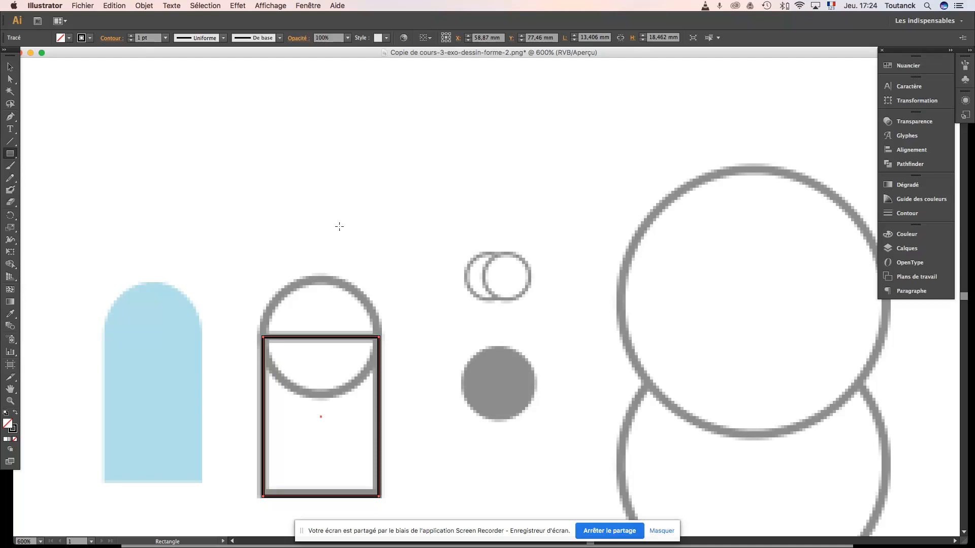
{"action": "left_click", "coordinate": [11, 390]}
{"action": "mouse_move", "coordinate": [345, 225]}
{"action": "left_mouse_down"}
{"action": "mouse_move", "coordinate": [592, 244]}
{"action": "mouse_move", "coordinate": [339, 214]}
{"action": "mouse_move", "coordinate": [401, 213]}
{"action": "mouse_move", "coordinate": [350, 207]}
{"action": "left_mouse_up"}
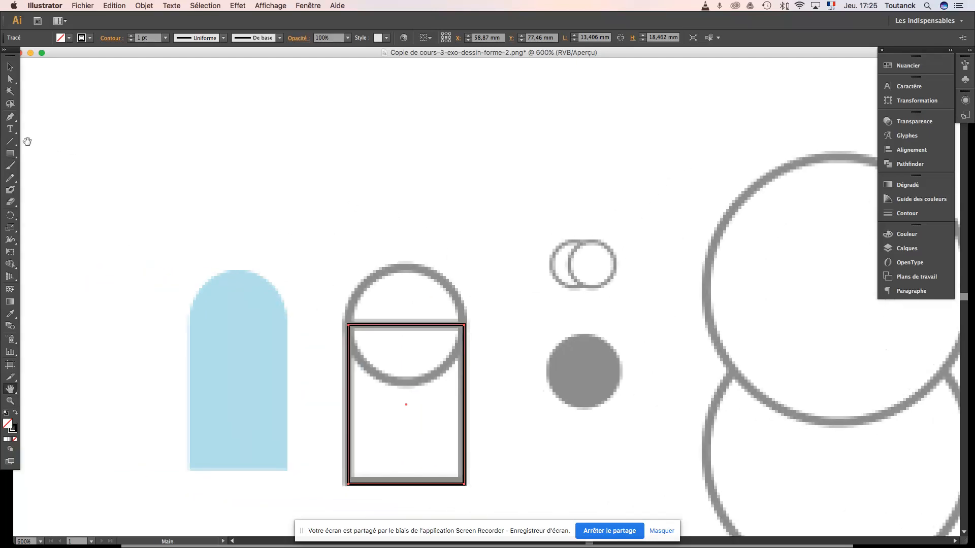
{"action": "left_click", "coordinate": [11, 154]}
{"action": "key", "text": "space"}
{"action": "left_click_drag", "start_coordinate": [320, 165], "coordinate": [433, 184]}
{"action": "left_click_drag", "start_coordinate": [544, 220], "coordinate": [404, 177]}
{"action": "key", "text": "space"}
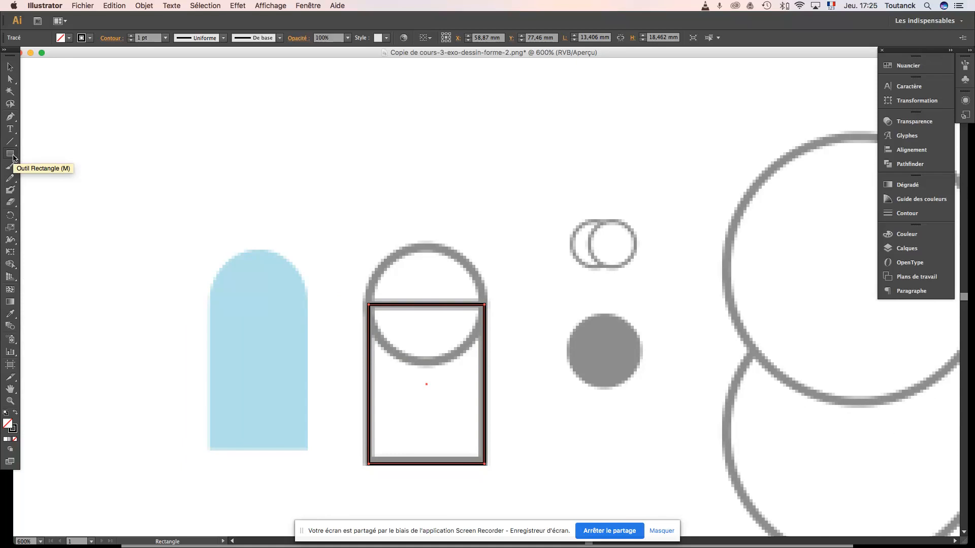
{"action": "key", "text": "space"}
{"action": "left_click_drag", "start_coordinate": [207, 159], "coordinate": [590, 177]}
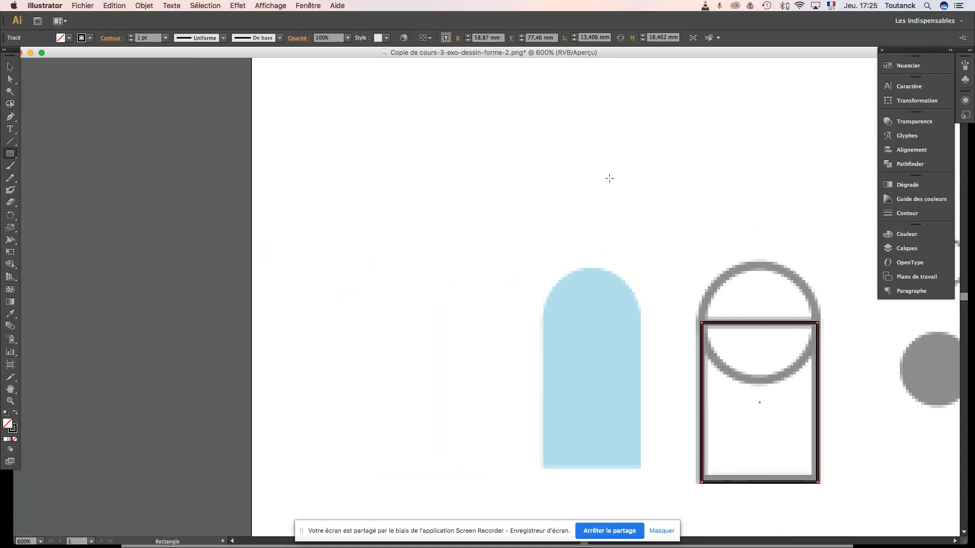
{"action": "key", "text": "space"}
{"action": "left_click_drag", "start_coordinate": [668, 177], "coordinate": [320, 190]}
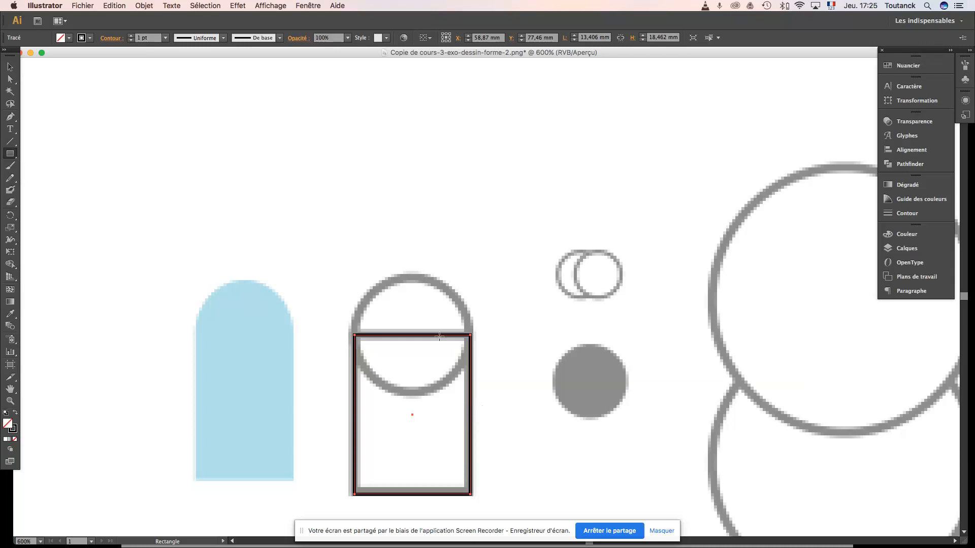
- Set the traced rectangle's stroke weight to 4 pt
{"action": "left_click", "coordinate": [131, 36]}
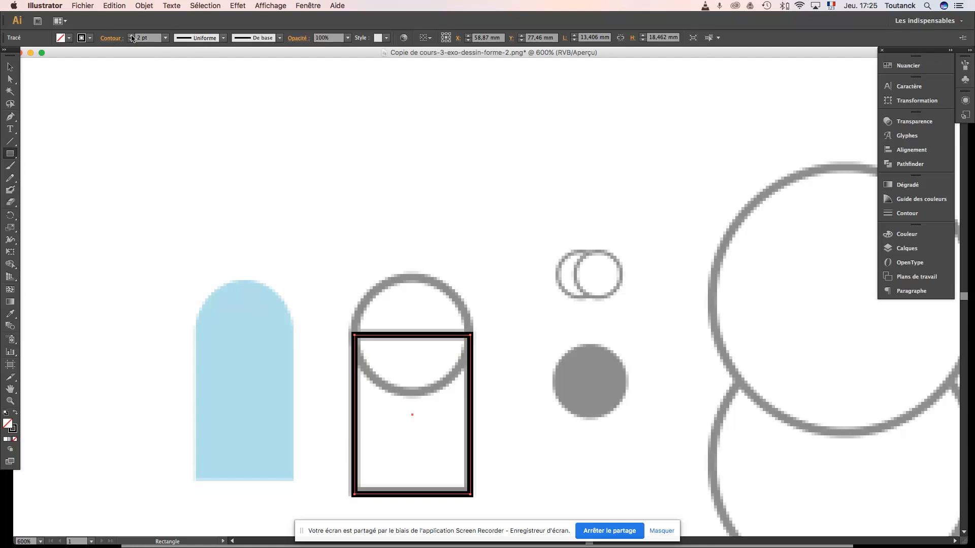
{"action": "left_click", "coordinate": [131, 36]}
{"action": "left_click", "coordinate": [131, 37]}
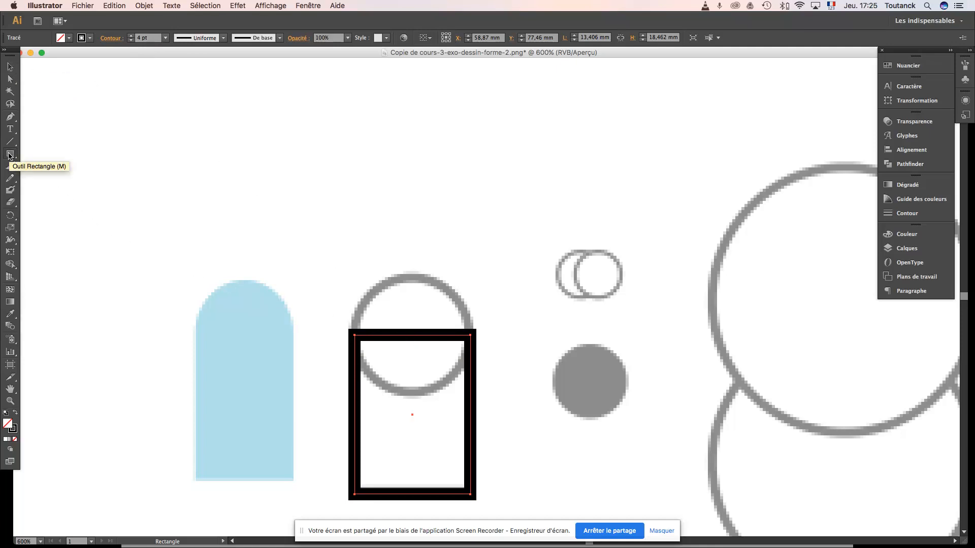
- Try drawing a rectangle about 15.7 by 7.3 mm in the empty space above the outlined arch, and undo it
{"action": "left_click_drag", "start_coordinate": [8, 156], "coordinate": [62, 178]}
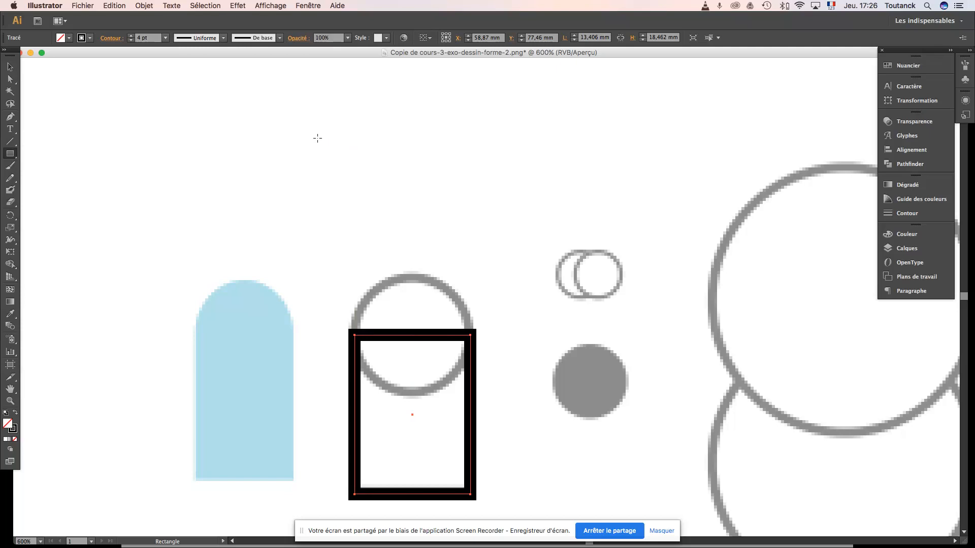
{"action": "left_click_drag", "start_coordinate": [317, 139], "coordinate": [453, 202]}
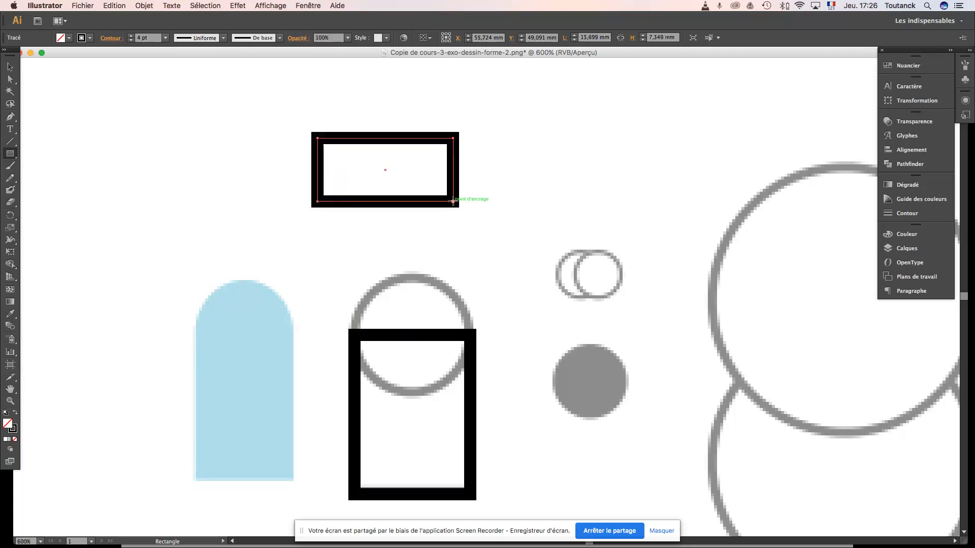
{"action": "key", "text": "super+z"}
- Switch to the Ellipse tool, draw a trial ellipse about 16.3 by 8.6 mm above the outlined arch, and delete it
{"action": "left_click", "coordinate": [17, 156]}
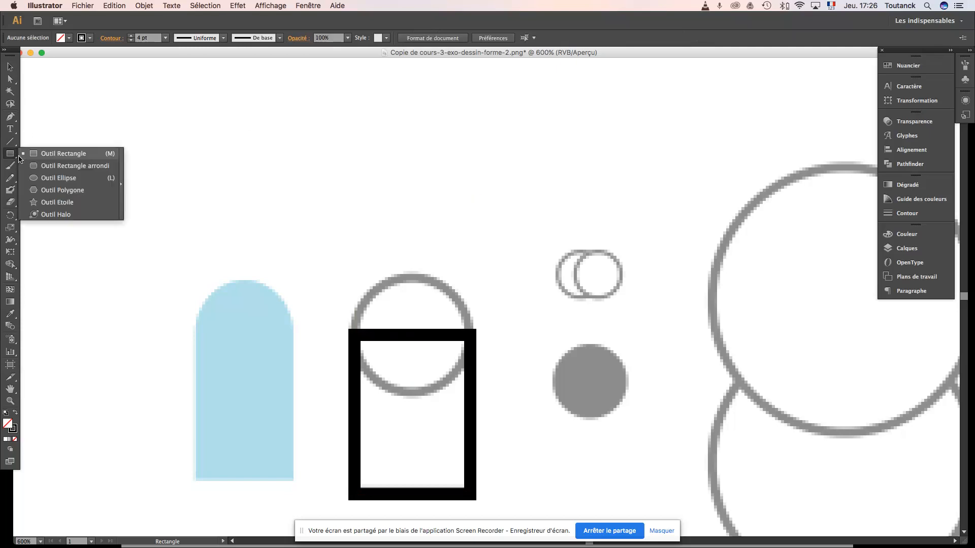
{"action": "left_click", "coordinate": [59, 177]}
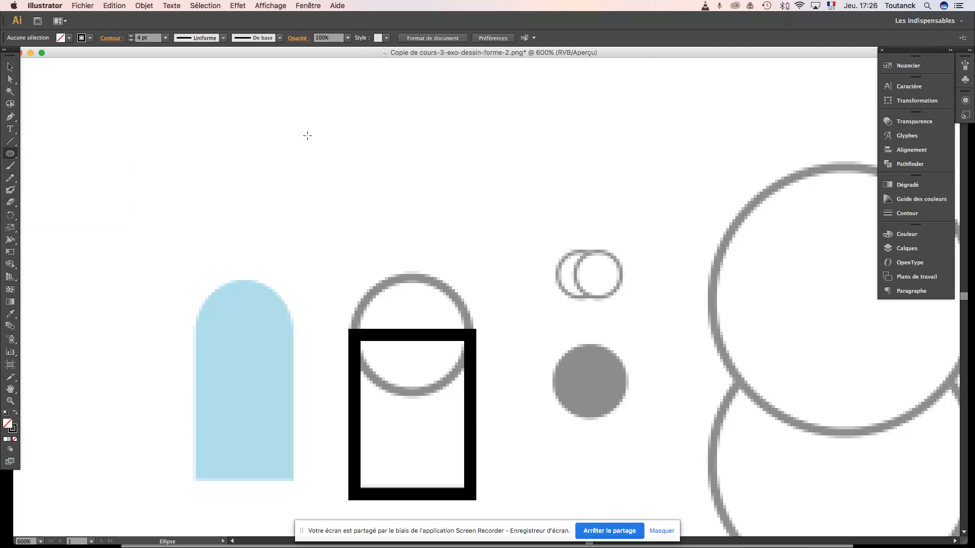
{"action": "mouse_move", "coordinate": [307, 136]}
{"action": "left_mouse_down"}
{"action": "mouse_move", "coordinate": [337, 177]}
{"action": "mouse_move", "coordinate": [449, 210]}
{"action": "left_mouse_up"}
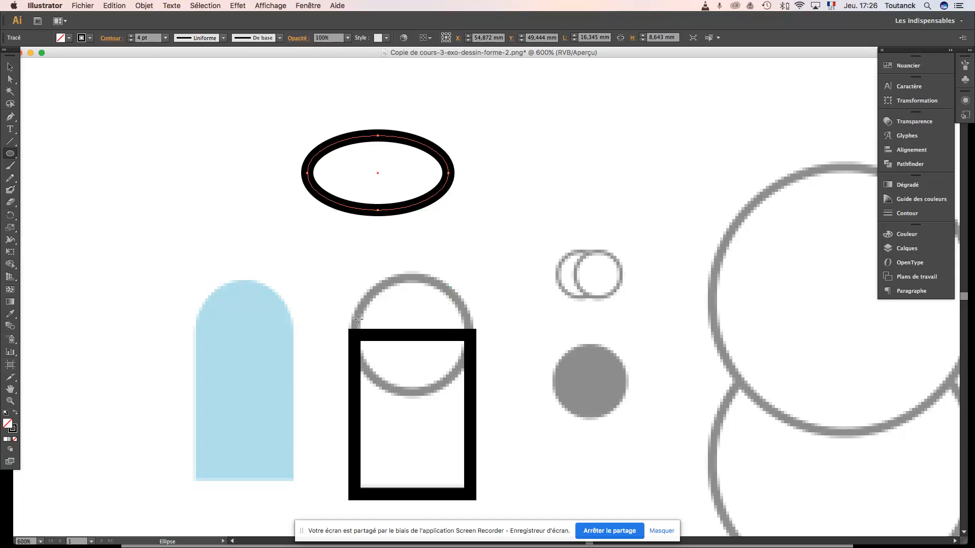
{"action": "key", "text": "Delete"}
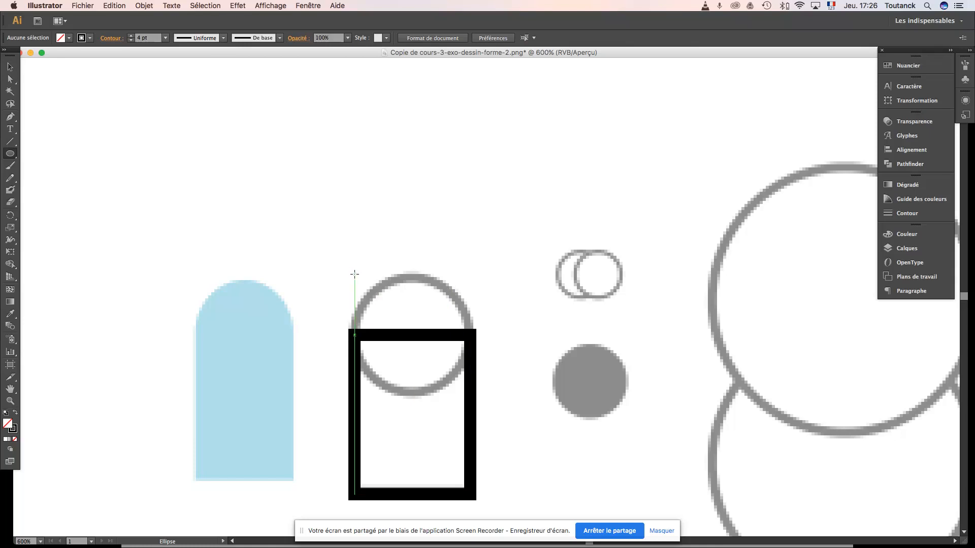
- Try tracing the outlined arch's circle with freehand circles about 13.9 mm and 13.8 mm across, and delete them
{"action": "left_click_drag", "start_coordinate": [354, 275], "coordinate": [473, 380]}
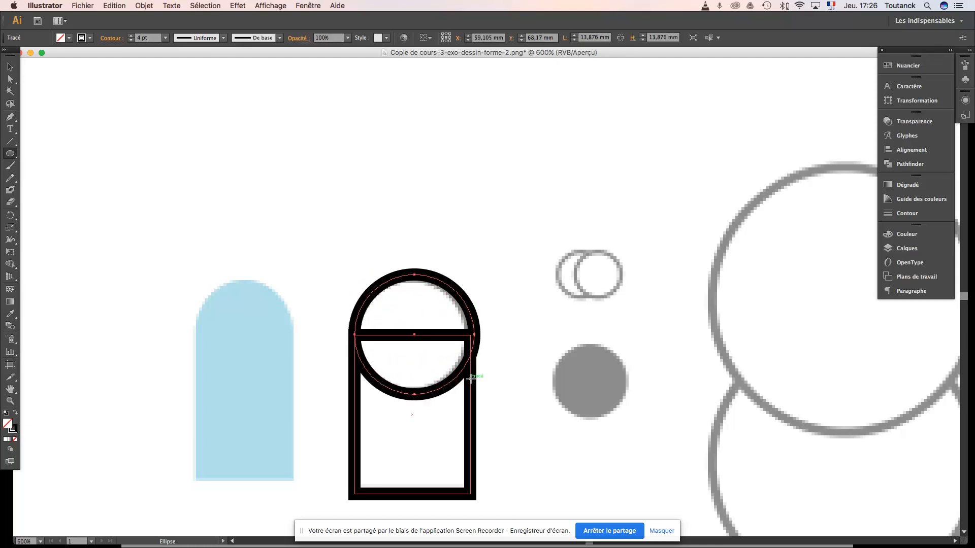
{"action": "key", "text": "Delete"}
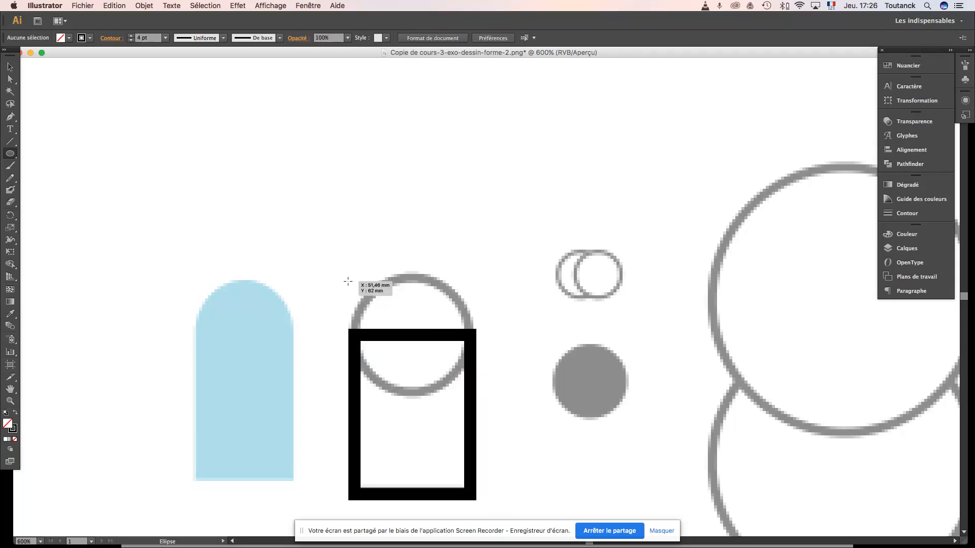
{"action": "left_click_drag", "start_coordinate": [349, 279], "coordinate": [469, 384]}
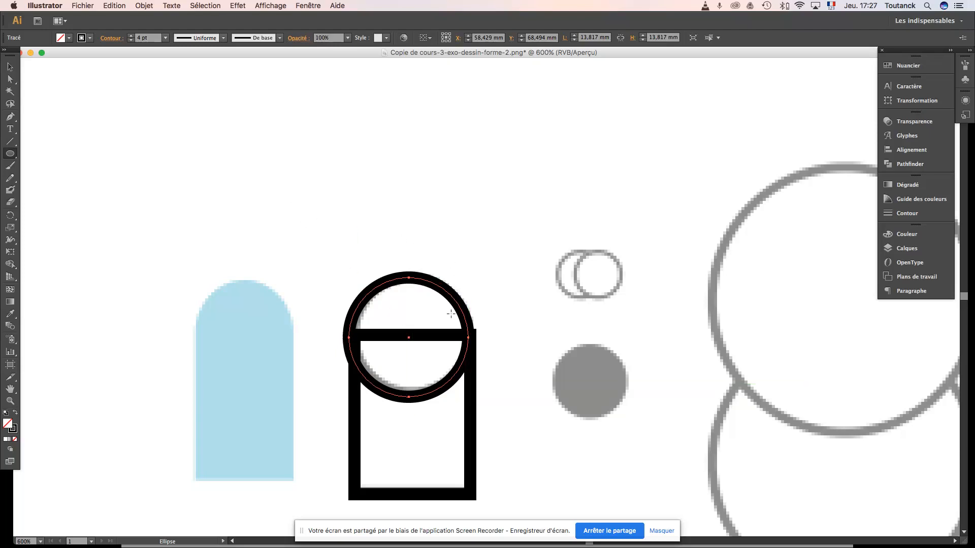
{"action": "left_click", "coordinate": [10, 67]}
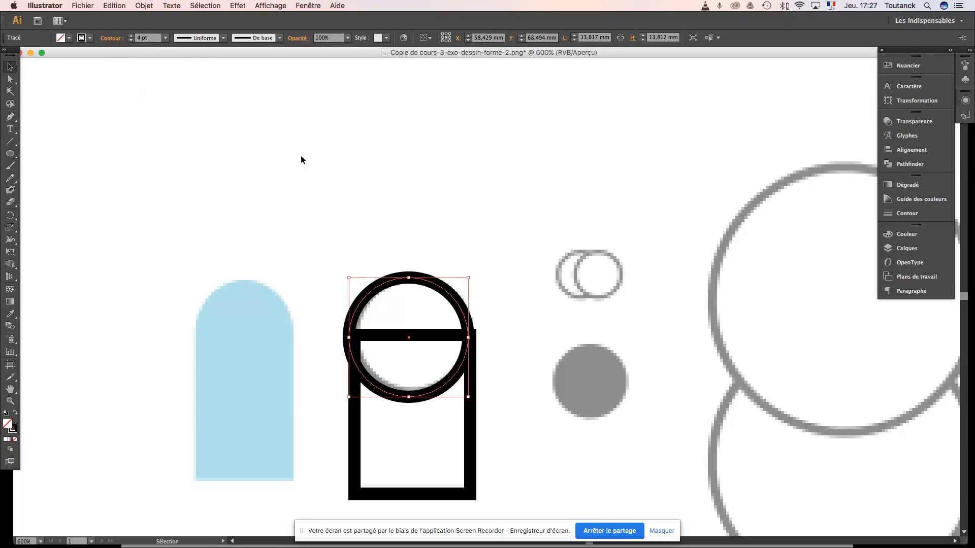
{"action": "left_click_drag", "start_coordinate": [432, 283], "coordinate": [437, 283]}
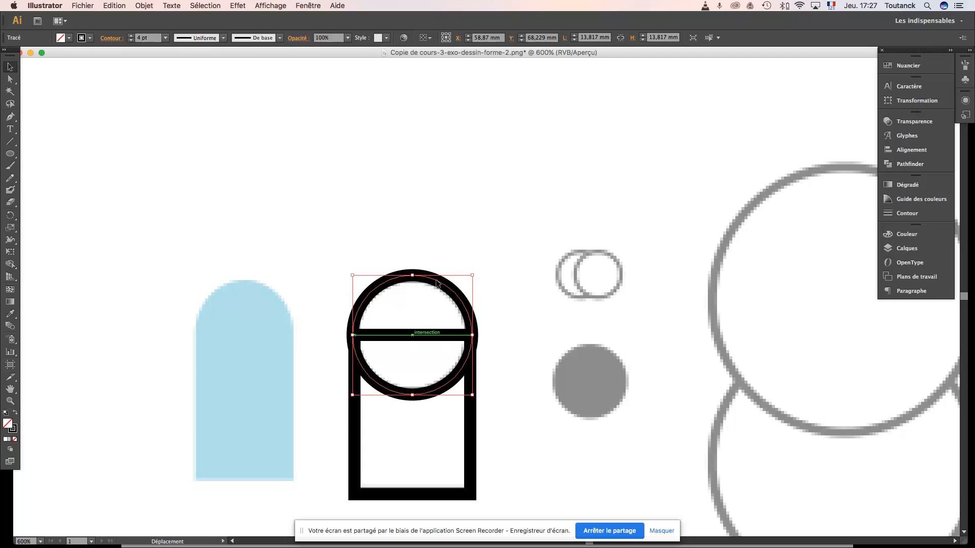
{"action": "left_click_drag", "start_coordinate": [436, 281], "coordinate": [436, 281]}
{"action": "key", "text": "Delete"}
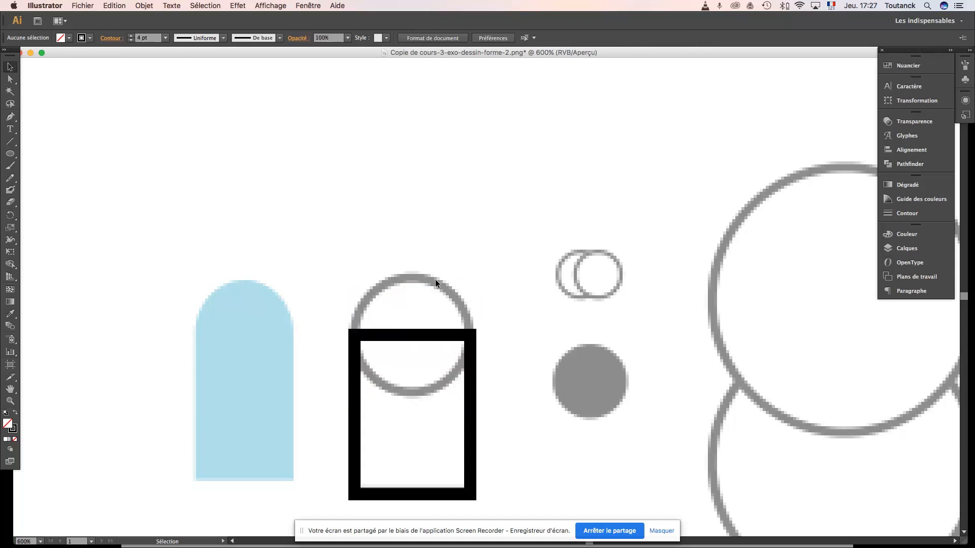
- Draw a circle about 13.5 mm across with the Ellipse tool, centred on the midpoint of the traced rectangle's top edge
{"action": "left_click", "coordinate": [12, 155]}
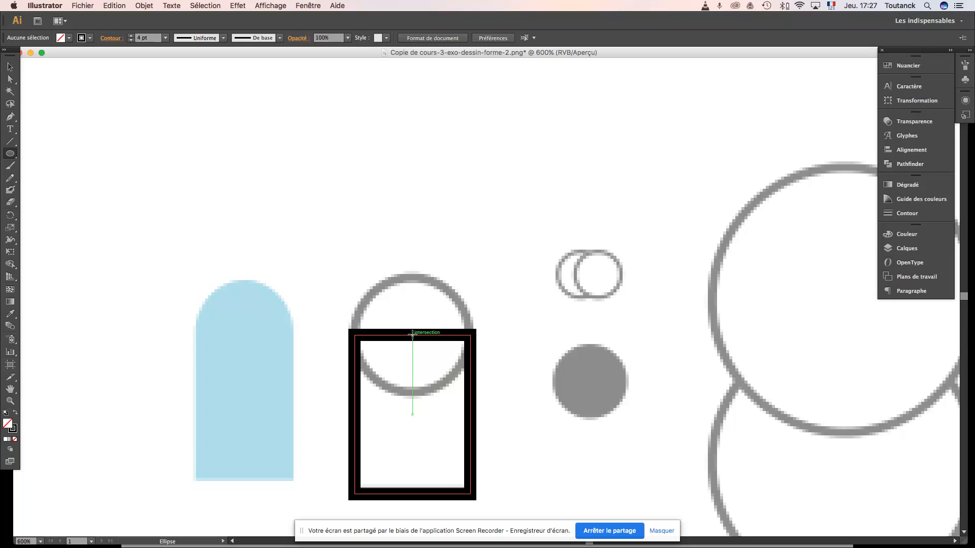
{"action": "scroll", "coordinate": [412, 336], "scroll_direction": "right", "scroll_amount": 1}
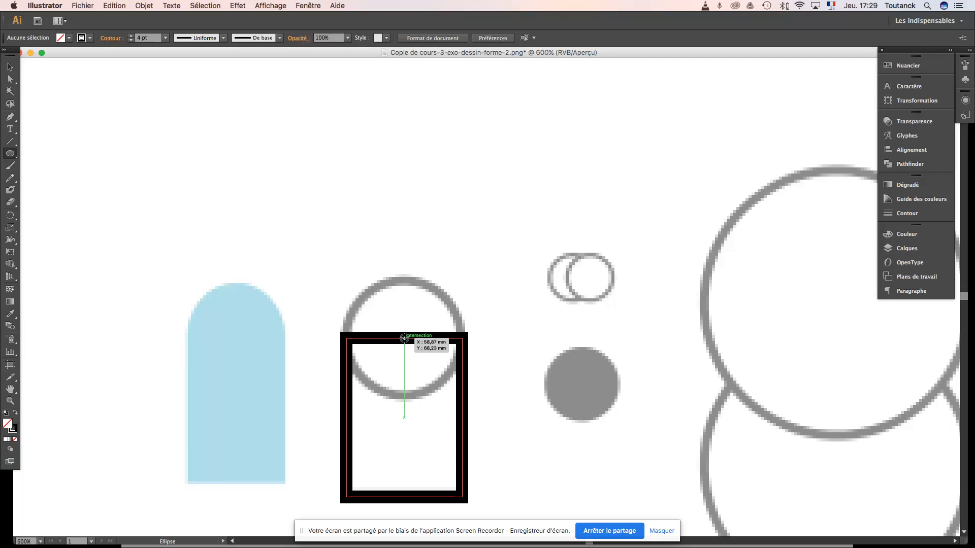
{"action": "left_click_drag", "start_coordinate": [404, 339], "coordinate": [389, 280]}
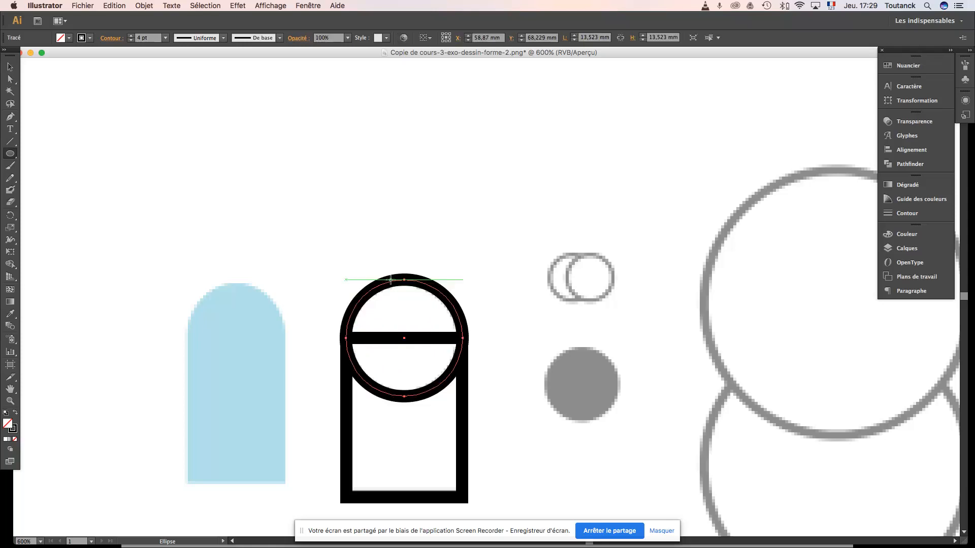
{"action": "left_click", "coordinate": [10, 69]}
- Save the document in Adobe Illustrator format as cours-3-exo-dessin-forme-2.png.ai in the png folder, with the Illustrator CS6 options
{"action": "left_click_drag", "start_coordinate": [507, 466], "coordinate": [359, 380]}
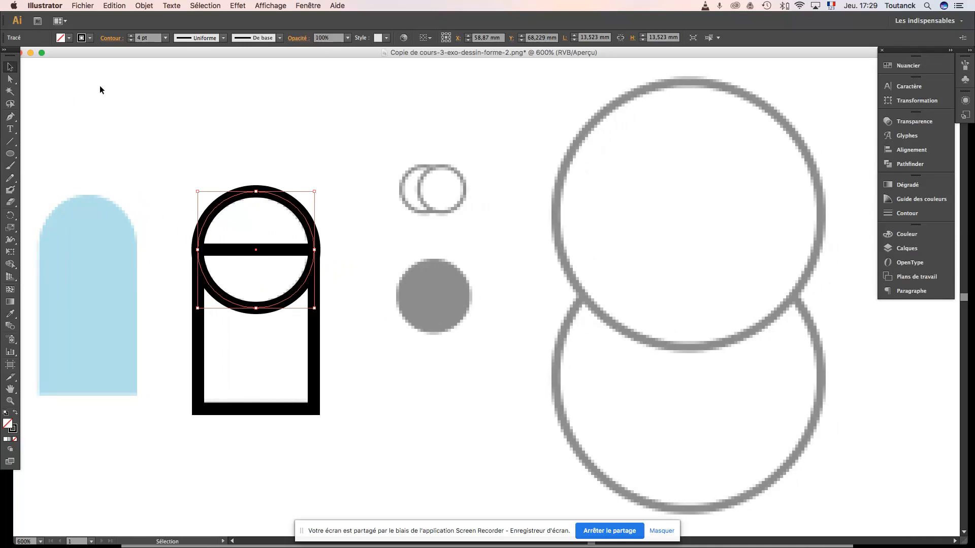
{"action": "scroll", "coordinate": [99, 94], "scroll_direction": "left", "scroll_amount": 5}
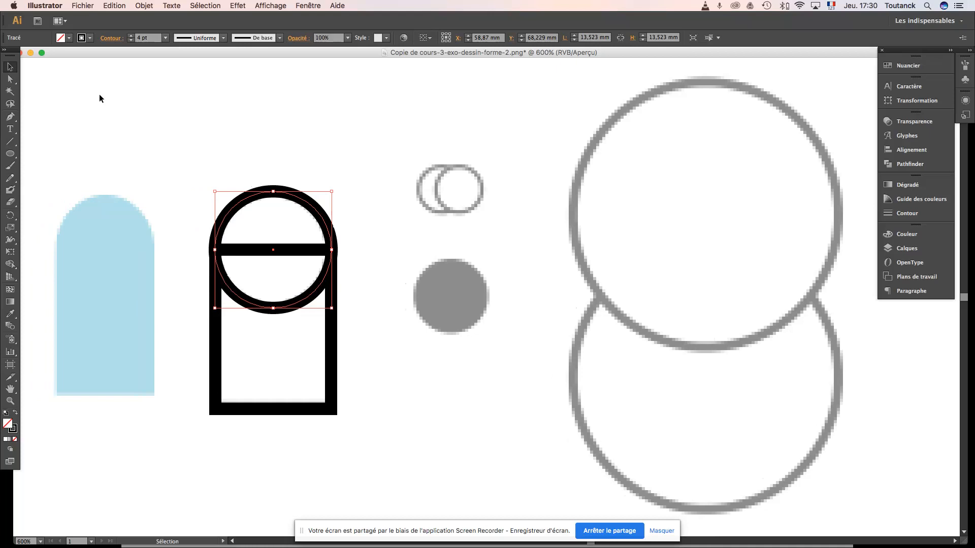
{"action": "left_click", "coordinate": [83, 5]}
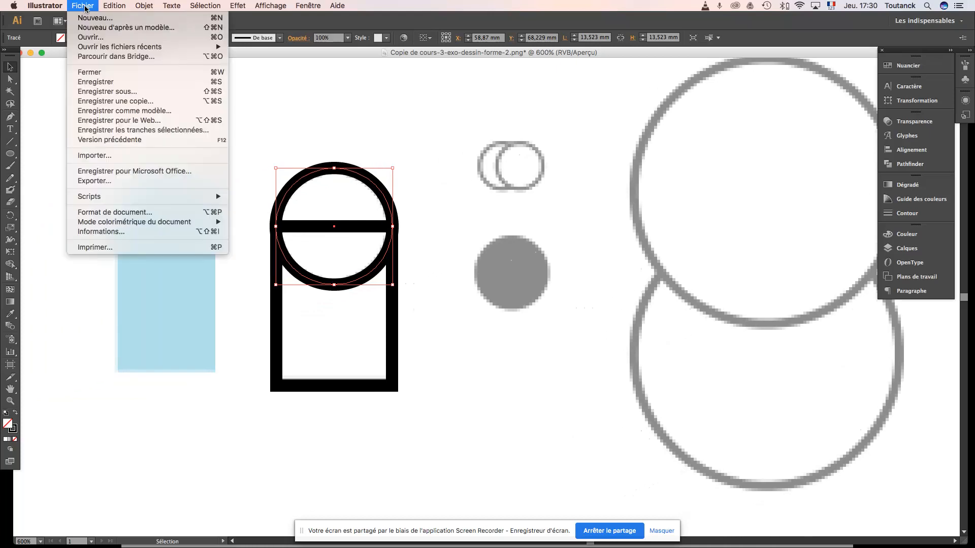
{"action": "left_click", "coordinate": [103, 82]}
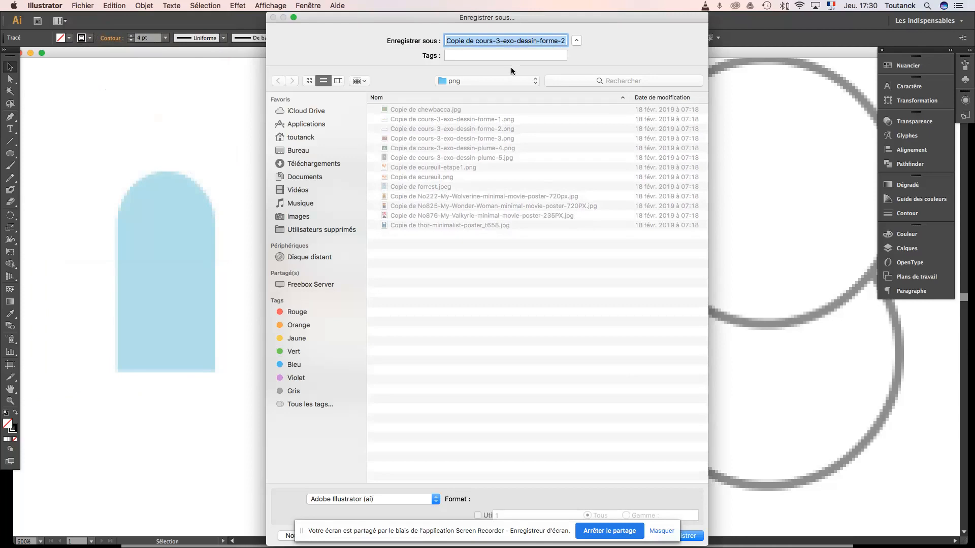
{"action": "left_click_drag", "start_coordinate": [476, 40], "coordinate": [419, 36]}
{"action": "key", "text": "BackSpace"}
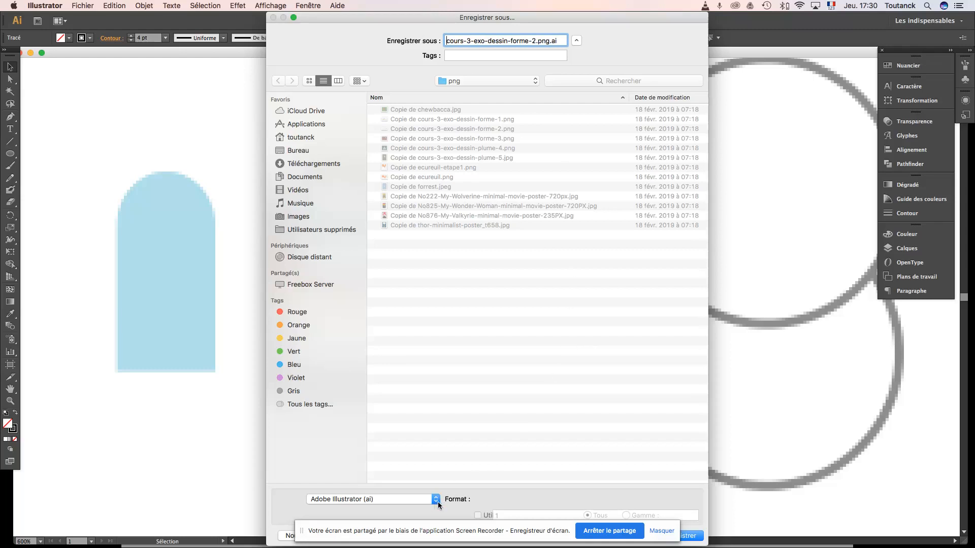
{"action": "left_click_drag", "start_coordinate": [707, 10], "coordinate": [622, 13]}
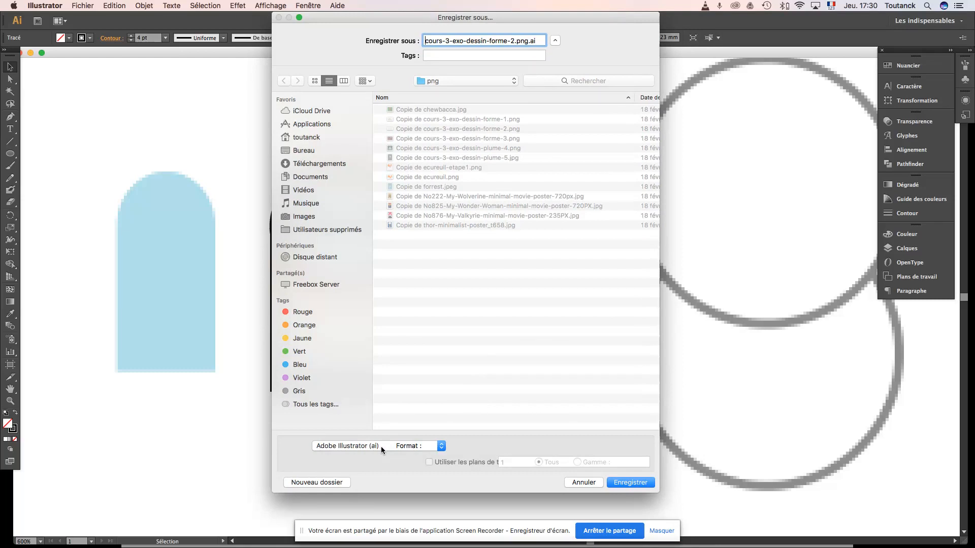
{"action": "left_click", "coordinate": [626, 482]}
{"action": "left_click", "coordinate": [668, 408]}
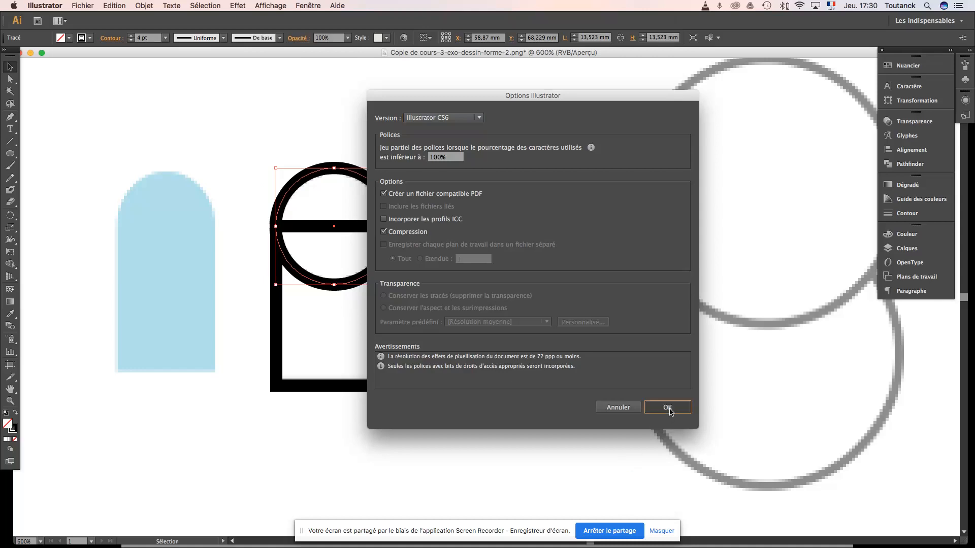
{"action": "left_click", "coordinate": [480, 421]}
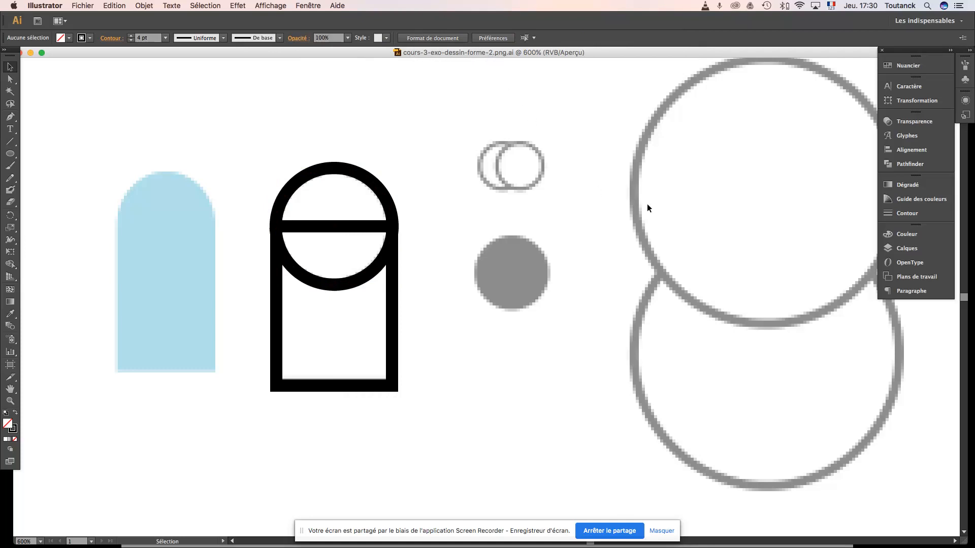
- Rename the layer Calque 2 as "traces geometriques noir"
{"action": "left_click", "coordinate": [907, 250]}
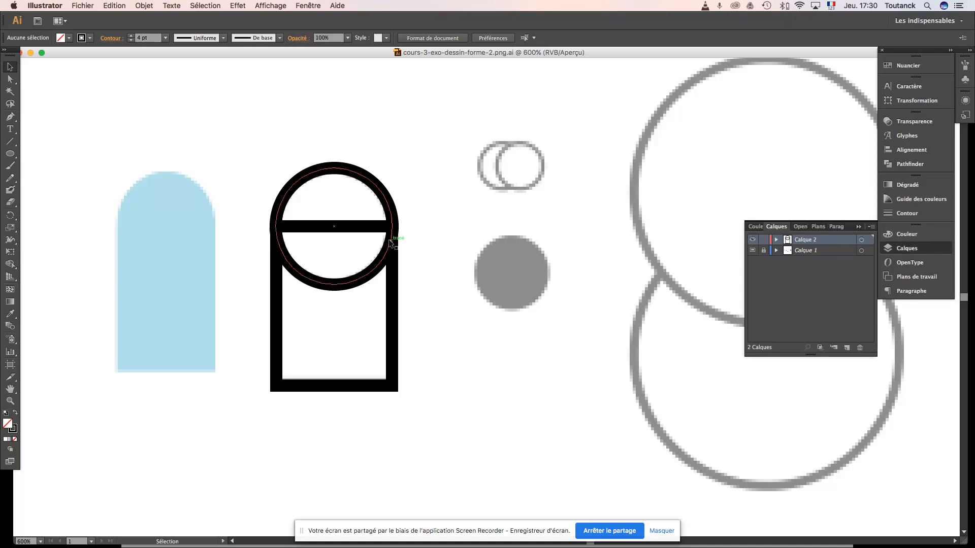
{"action": "double_click", "coordinate": [803, 241]}
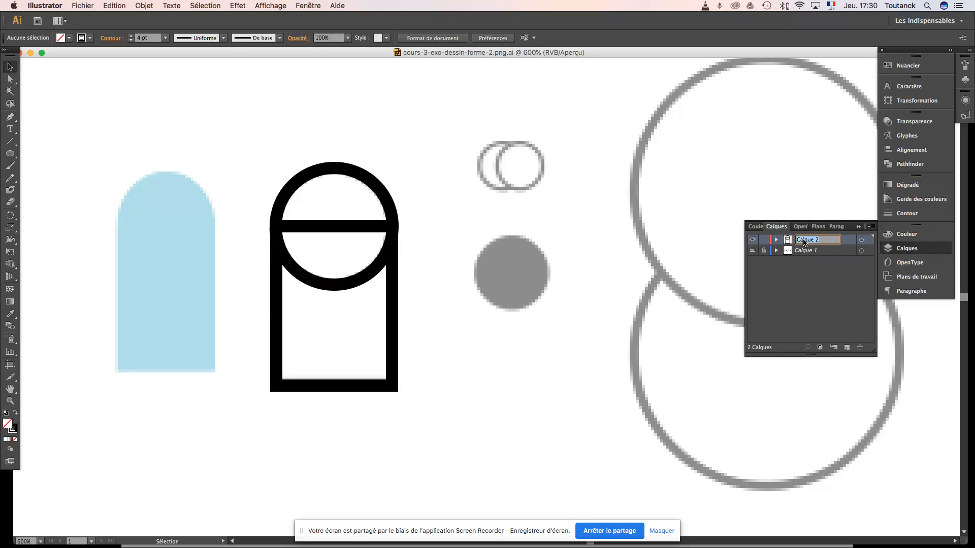
{"action": "type", "text": "t"}
{"action": "type", "text": "races geom"}
{"action": "type", "text": "e"}
{"action": "type", "text": "triques"}
{"action": "type", "text": " no"}
{"action": "type", "text": "ir"}
{"action": "key", "text": "Return"}
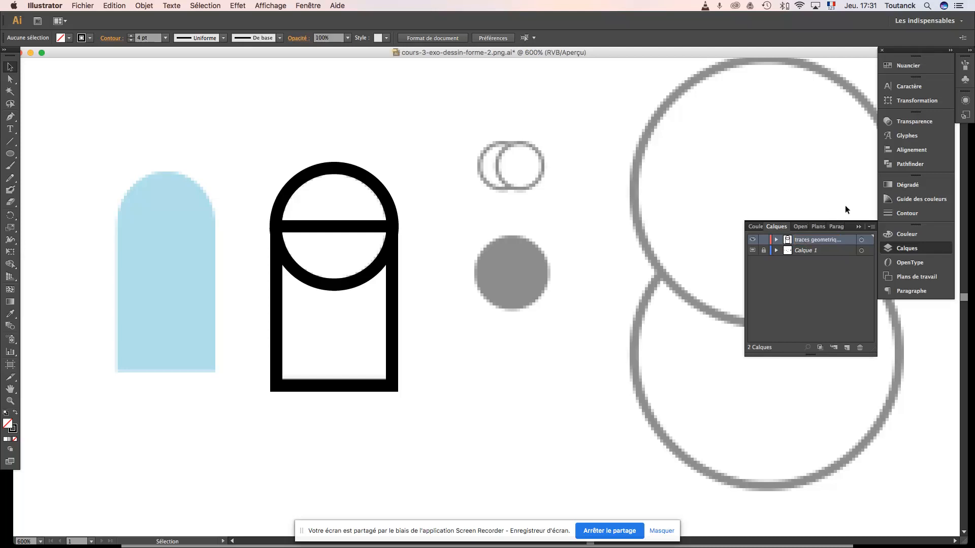
- Shorten the drawing layer's name to "traces noir"
{"action": "double_click", "coordinate": [823, 240]}
{"action": "double_click", "coordinate": [822, 240]}
{"action": "type", "text": "noir"}
{"action": "left_click", "coordinate": [830, 271]}
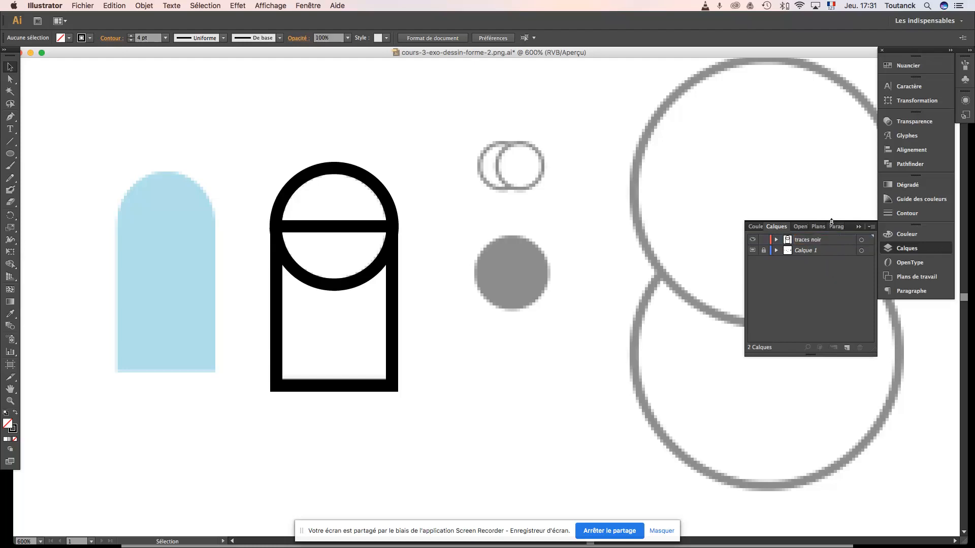
- Copy the circle of the traced arch and paste a duplicate of it into the drawing
{"action": "key", "text": "super+minus"}
{"action": "key", "text": "super+minus"}
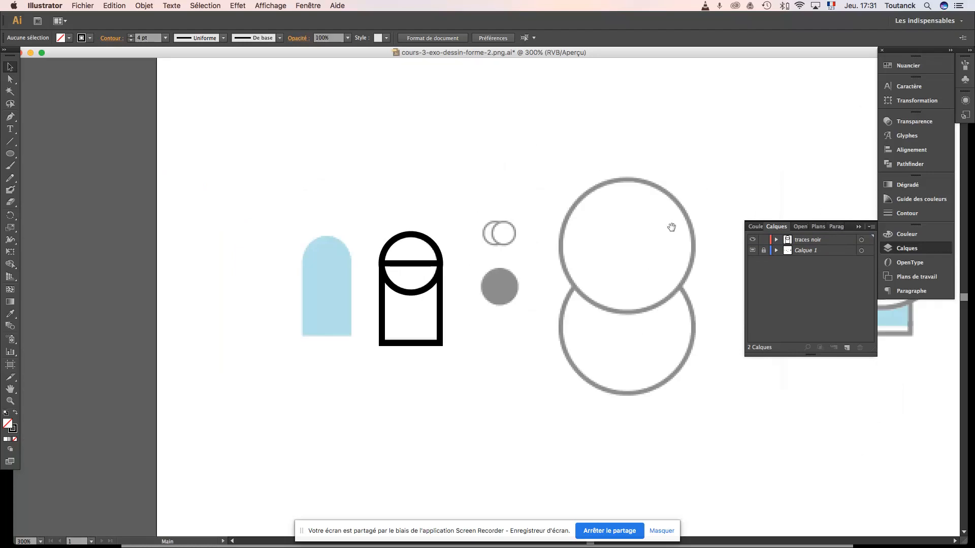
{"action": "left_click_drag", "start_coordinate": [671, 227], "coordinate": [579, 239]}
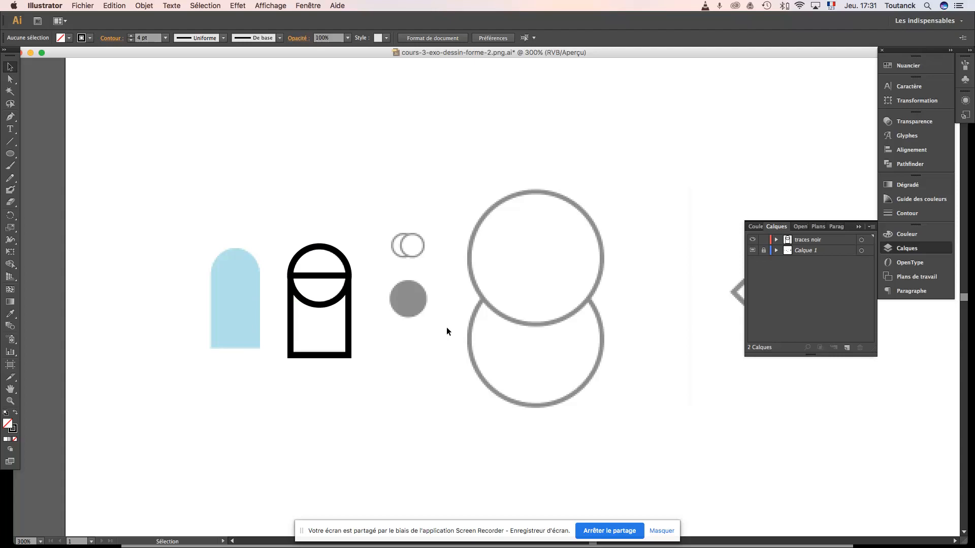
{"action": "key", "text": "super+plus"}
{"action": "key", "text": "super+plus"}
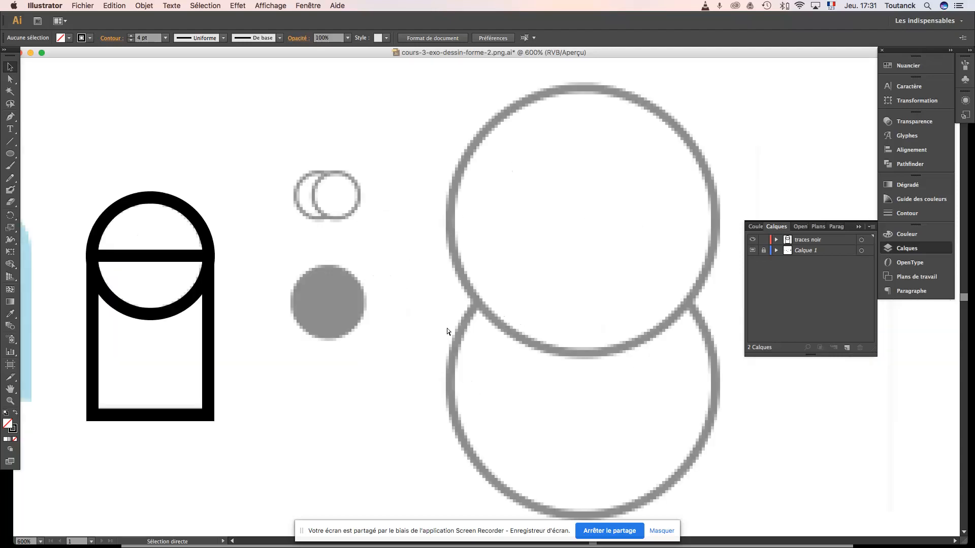
{"action": "key", "text": "super+minus"}
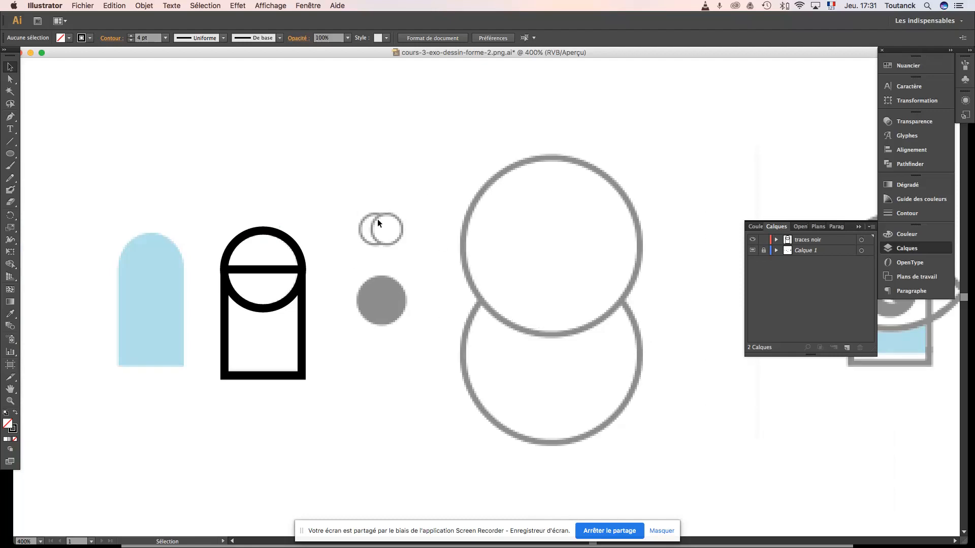
{"action": "left_click", "coordinate": [290, 233]}
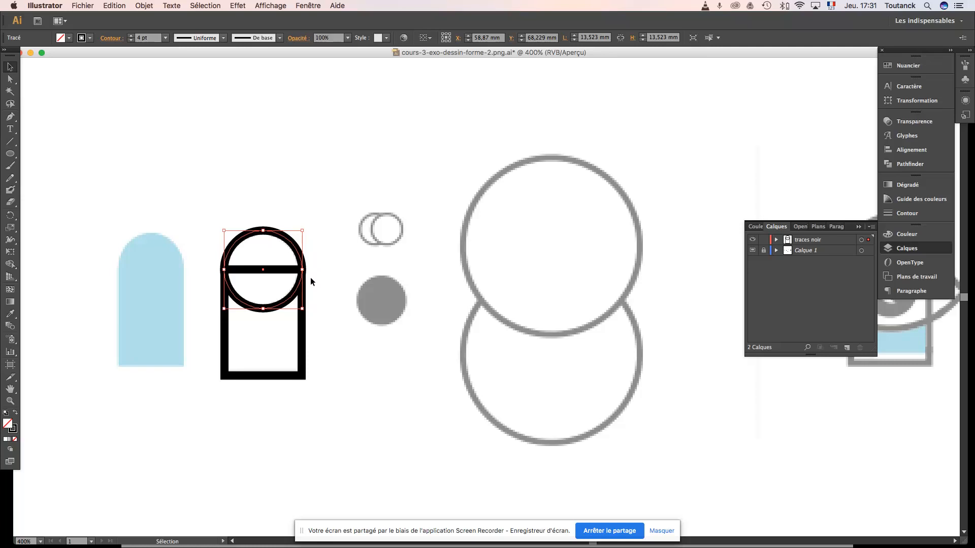
{"action": "left_click", "coordinate": [323, 249]}
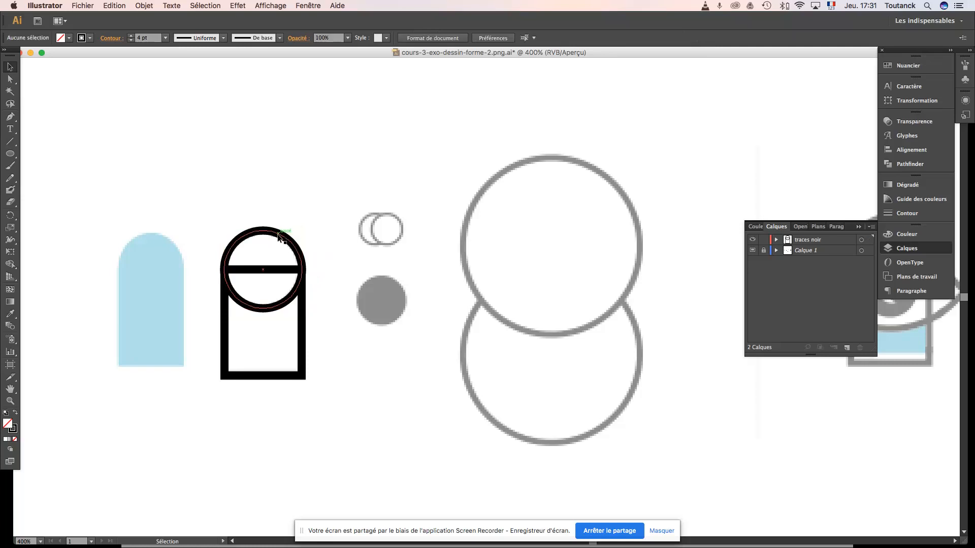
{"action": "left_click", "coordinate": [279, 237]}
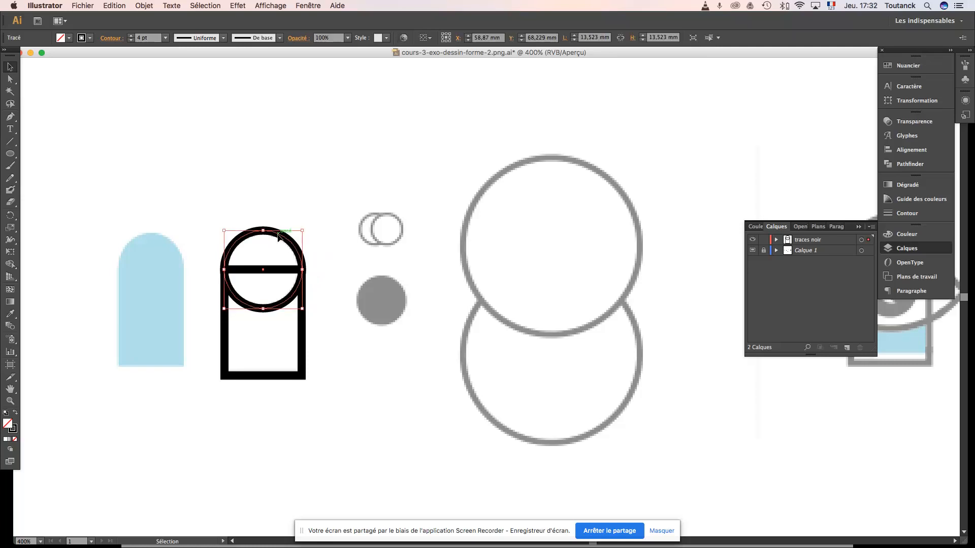
{"action": "key", "text": "super+shift+b"}
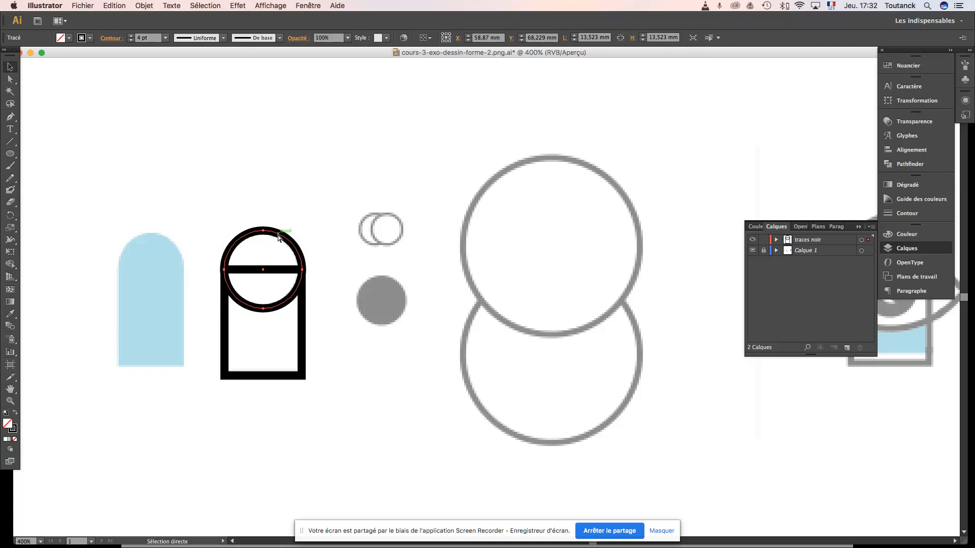
{"action": "left_click", "coordinate": [343, 289]}
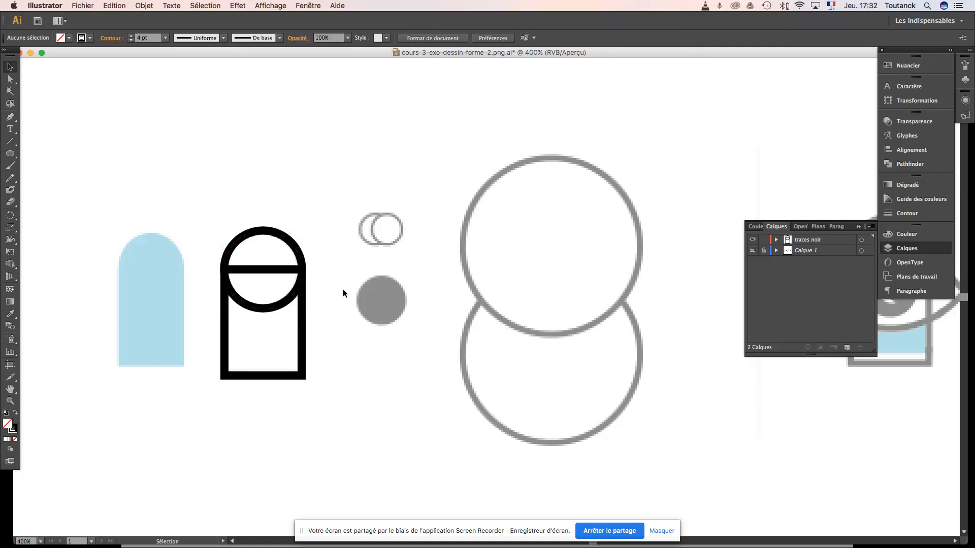
{"action": "key", "text": "a"}
{"action": "key", "text": "v"}
{"action": "key", "text": "super+v"}
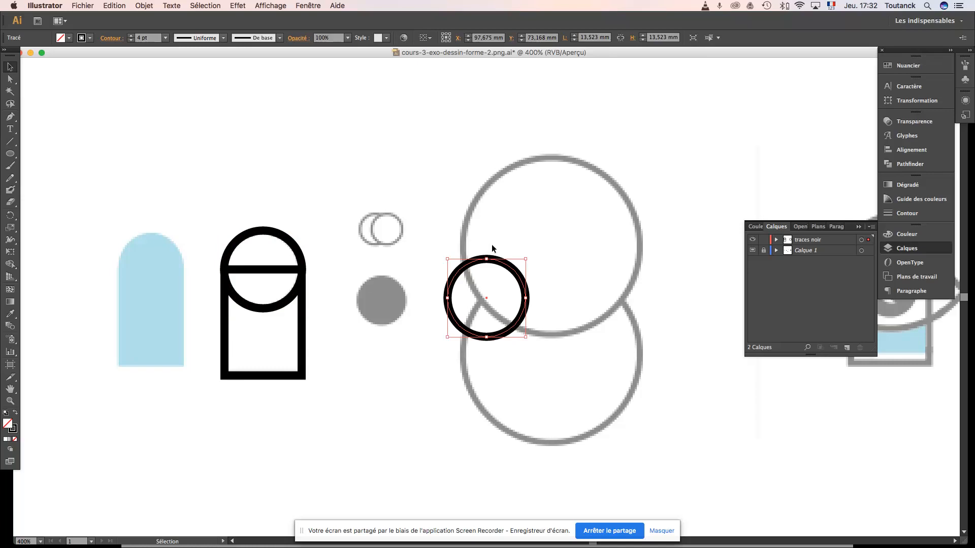
- Scale the pasted circle proportionally to about 9.1 mm across and position it centred over the solid grey disc
{"action": "left_click_drag", "start_coordinate": [512, 271], "coordinate": [416, 262]}
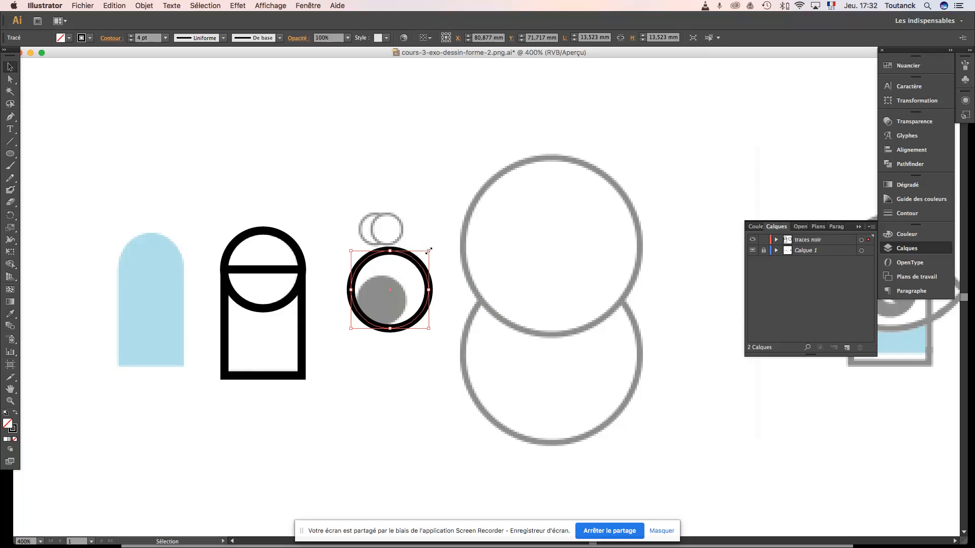
{"action": "left_click_drag", "start_coordinate": [429, 251], "coordinate": [388, 289]}
{"action": "key", "text": "super+z"}
{"action": "left_click_drag", "start_coordinate": [428, 251], "coordinate": [354, 275]}
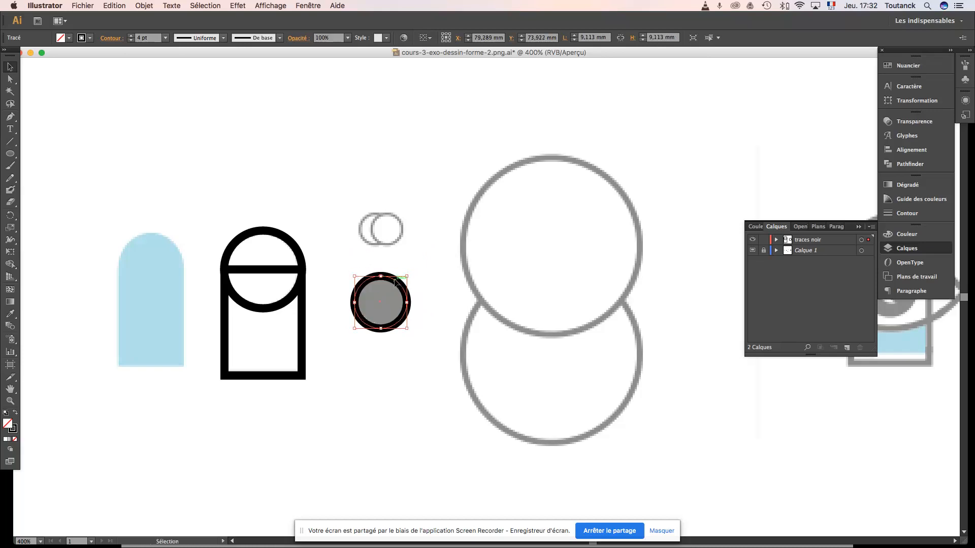
{"action": "scroll", "coordinate": [391, 283], "scroll_direction": "up", "scroll_amount": 1}
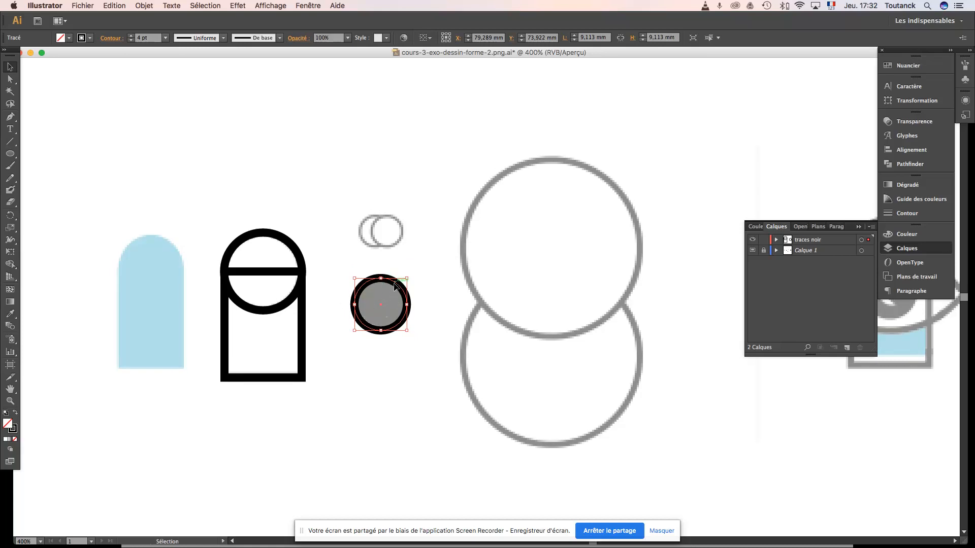
{"action": "mouse_move", "coordinate": [395, 286]}
{"action": "left_mouse_down"}
{"action": "mouse_move", "coordinate": [449, 287]}
{"action": "mouse_move", "coordinate": [439, 293]}
{"action": "mouse_move", "coordinate": [447, 295]}
{"action": "mouse_move", "coordinate": [400, 286]}
{"action": "left_mouse_up"}
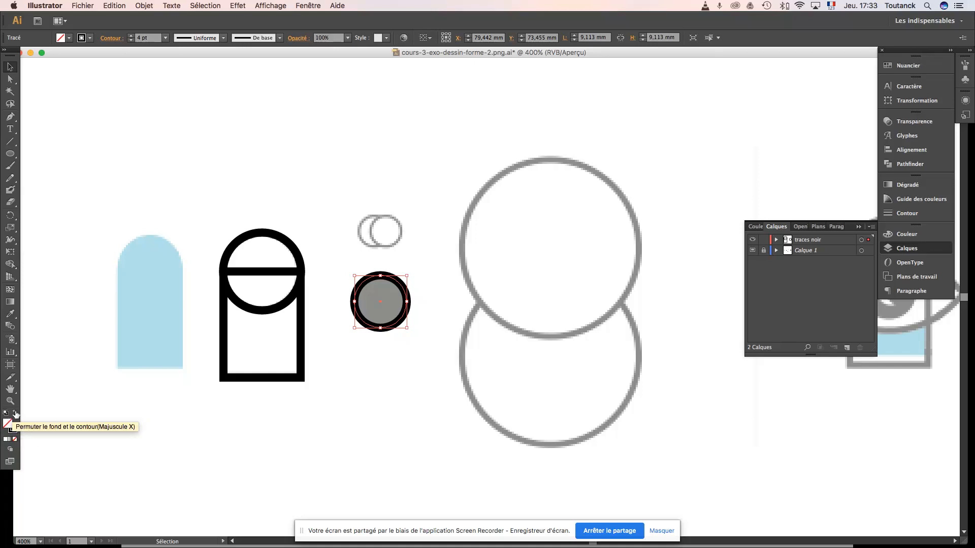
- Swap the fill and stroke of the circle over the grey disc to make it solid black, and save the file
{"action": "left_click", "coordinate": [15, 413]}
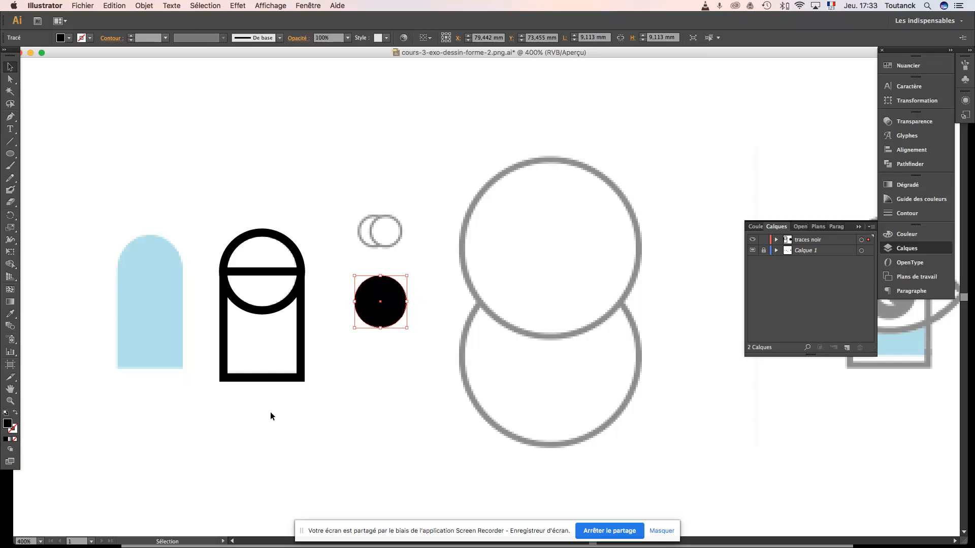
{"action": "left_click", "coordinate": [336, 428]}
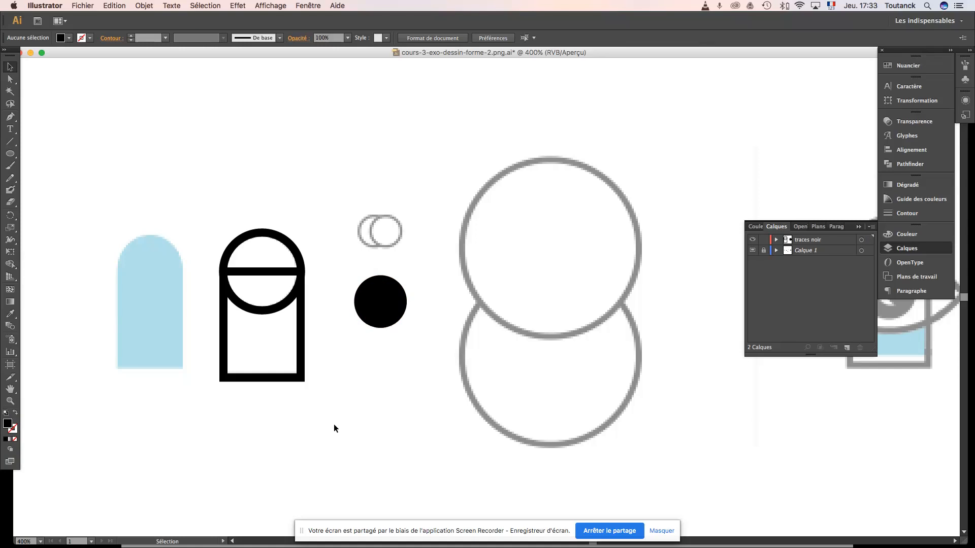
{"action": "key", "text": "a"}
{"action": "key", "text": "super+s"}
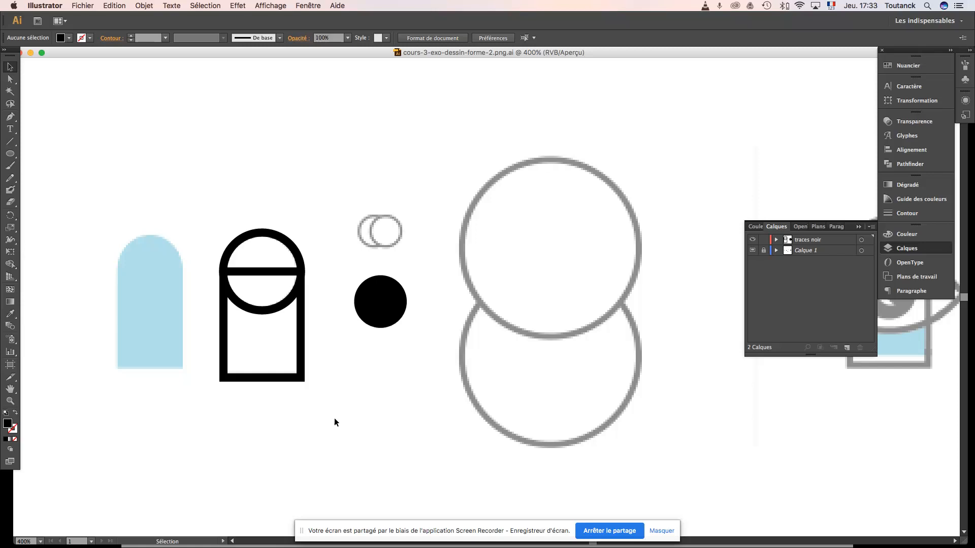
{"action": "left_click", "coordinate": [84, 6]}
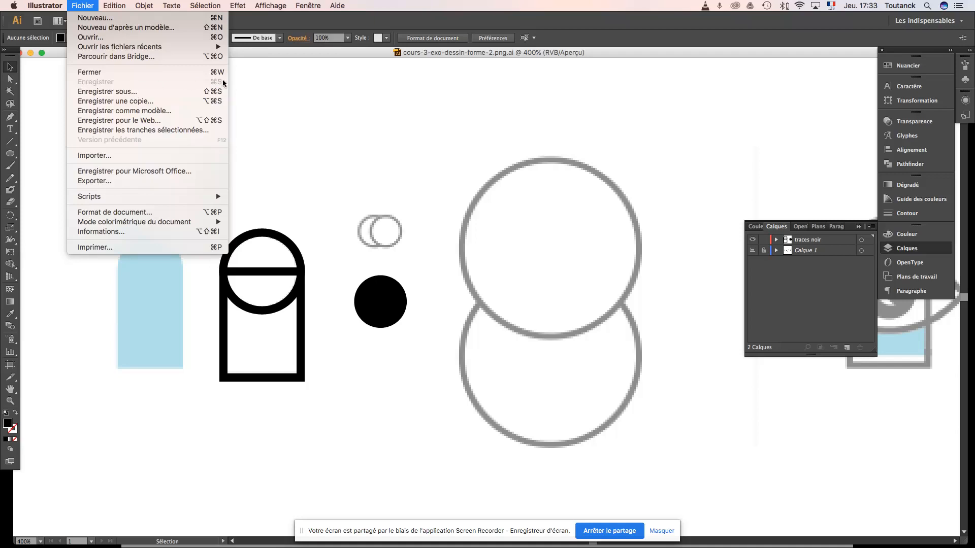
{"action": "left_click", "coordinate": [325, 176]}
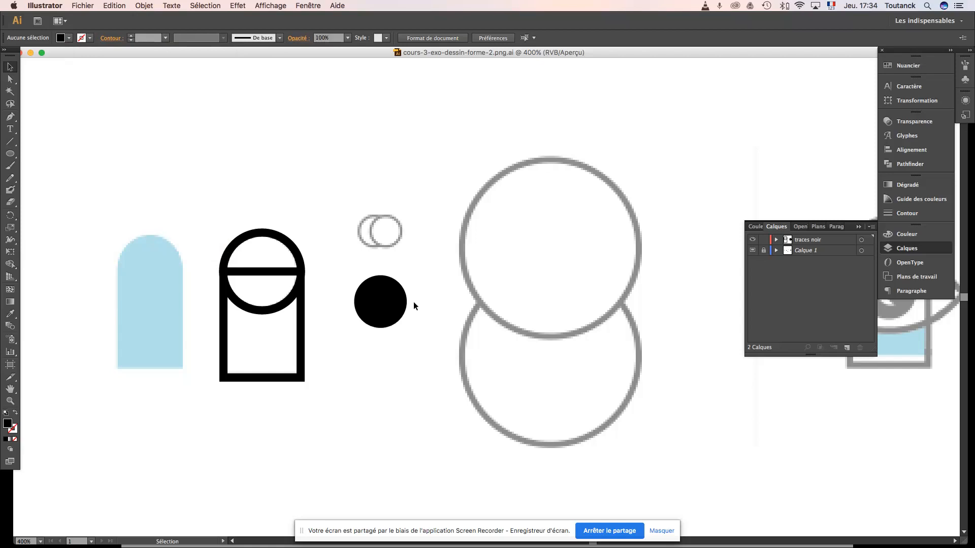
- Draw a circle about 5.4 mm across with the default white fill and 1 pt black stroke over the left small template circle
{"action": "key", "text": "super+plus"}
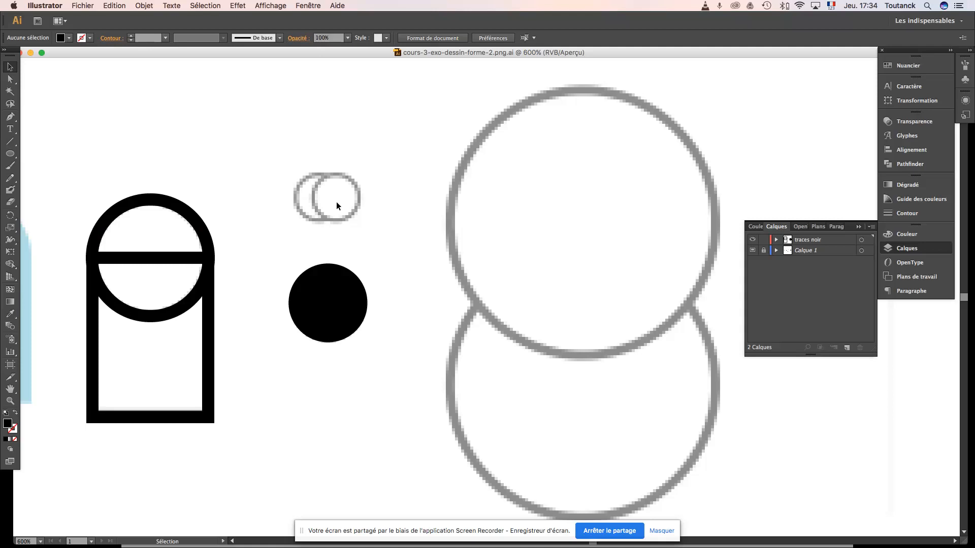
{"action": "left_click", "coordinate": [18, 155]}
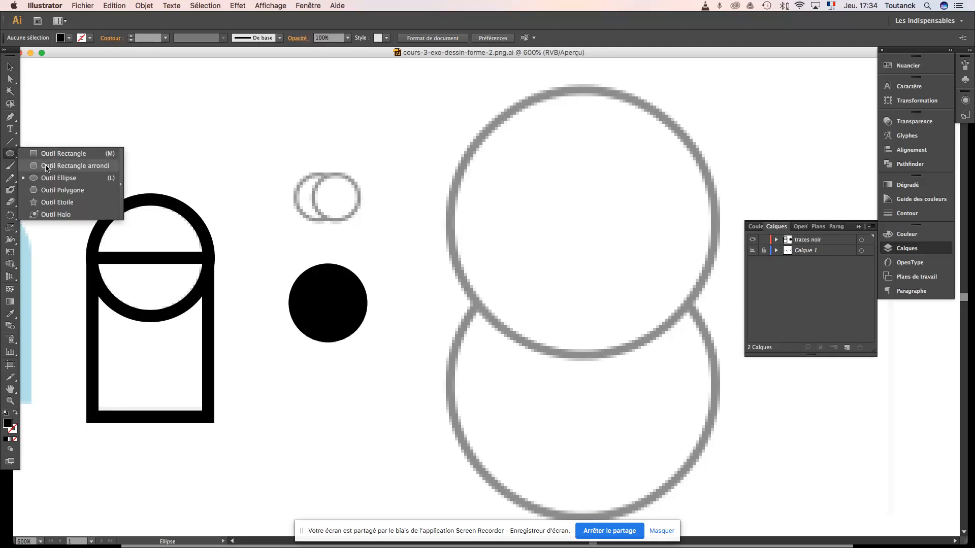
{"action": "left_click", "coordinate": [47, 178]}
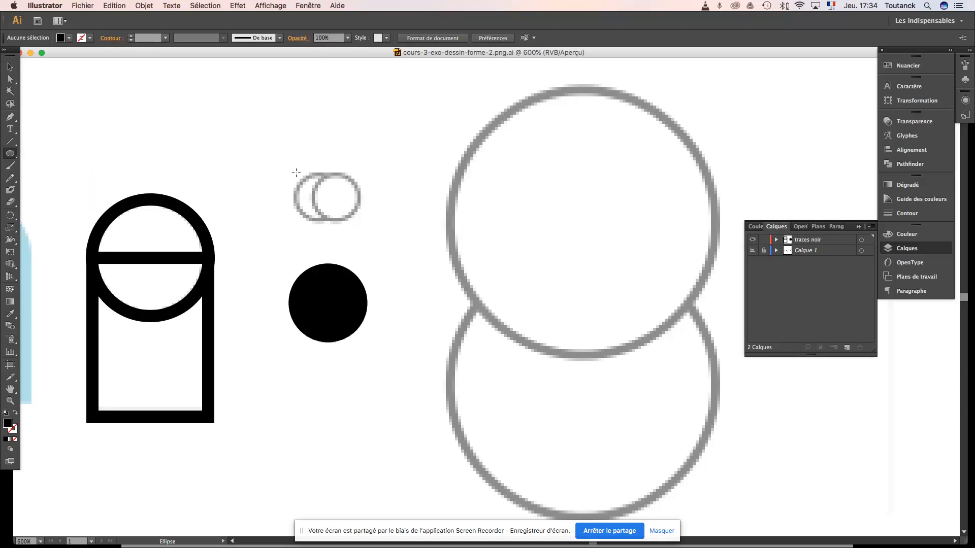
{"action": "left_click", "coordinate": [296, 172]}
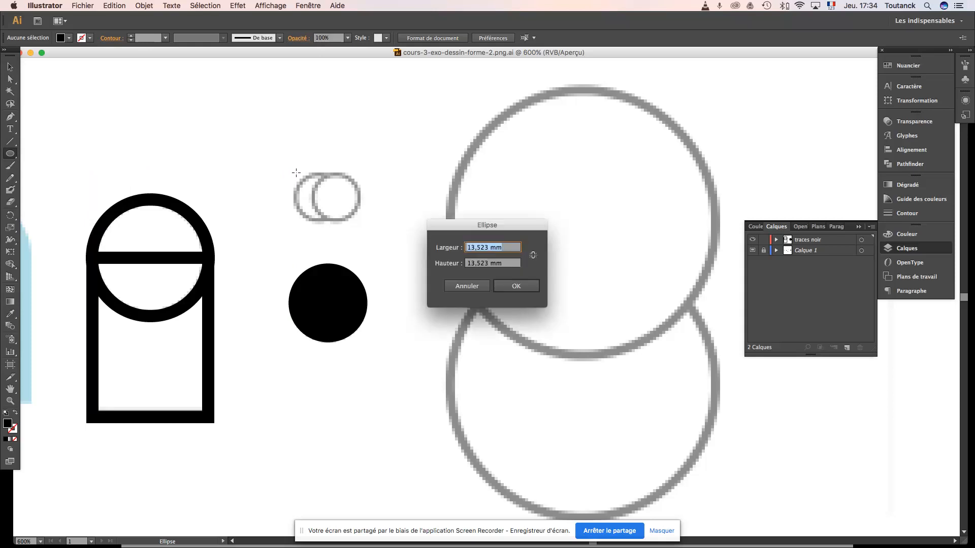
{"action": "left_click", "coordinate": [473, 285]}
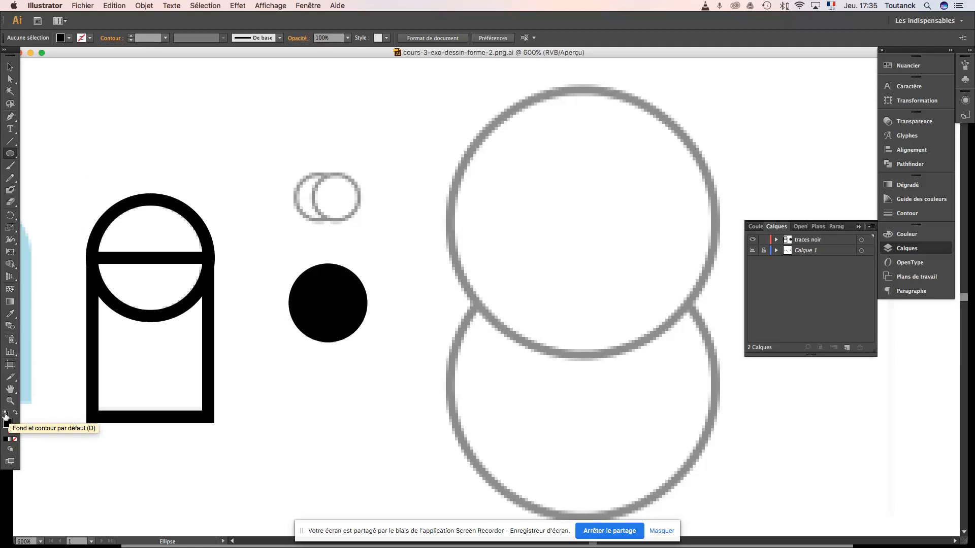
{"action": "left_click", "coordinate": [5, 415]}
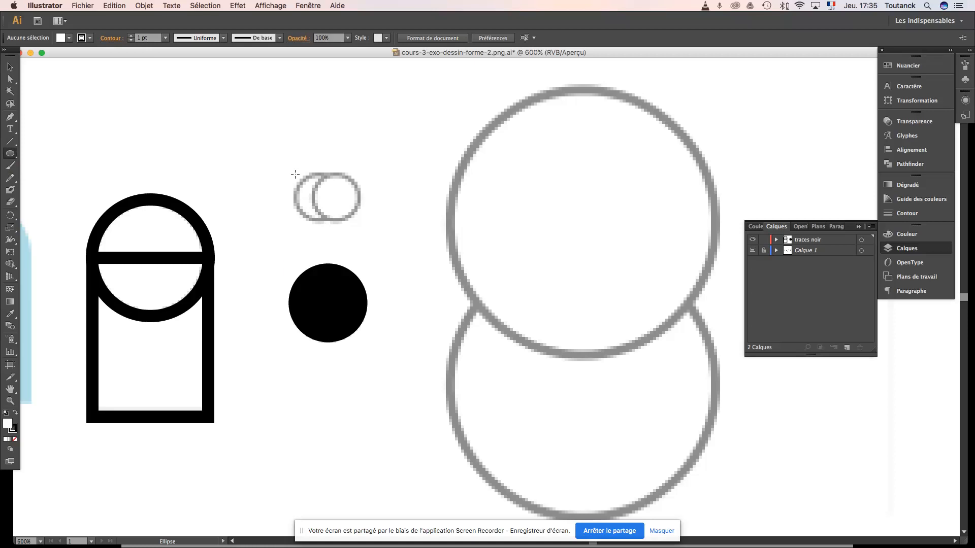
{"action": "left_click_drag", "start_coordinate": [294, 173], "coordinate": [340, 208]}
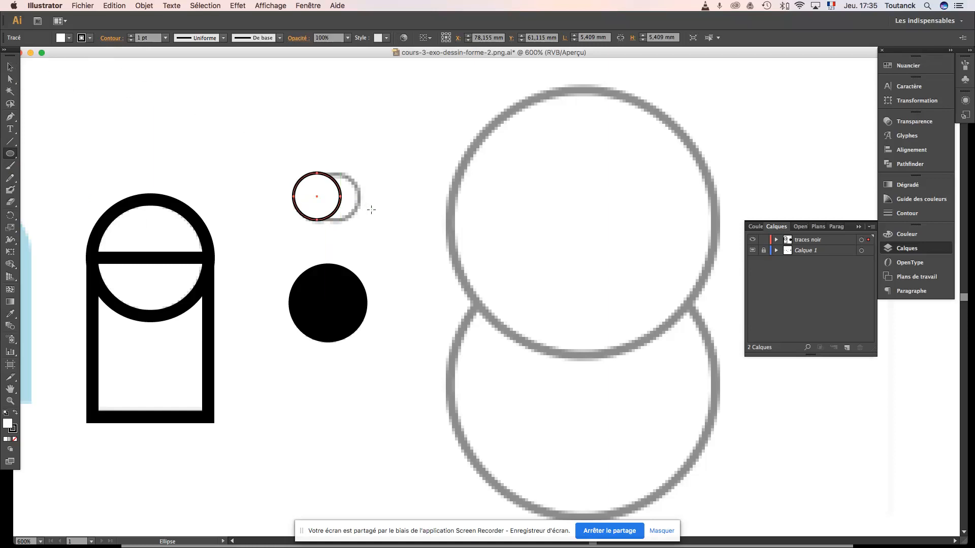
- Duplicate the small circle horizontally, about 3.5 mm to the right of the original
{"action": "left_click", "coordinate": [12, 71]}
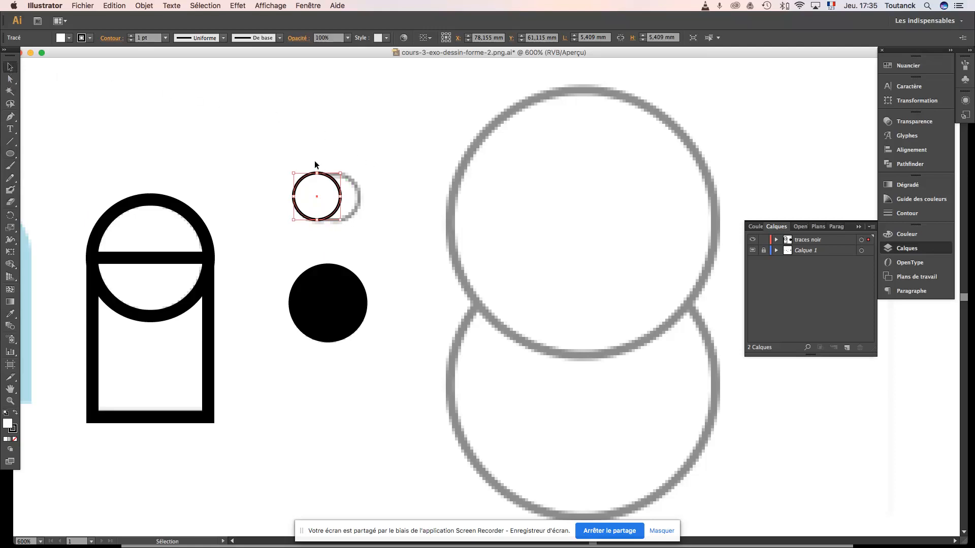
{"action": "key", "text": "a"}
{"action": "key", "text": "v"}
{"action": "key", "text": "a"}
{"action": "key", "text": "v"}
{"action": "key", "text": "a"}
{"action": "key", "text": "v"}
{"action": "key", "text": "a"}
{"action": "key", "text": "v"}
{"action": "key", "text": "shift"}
{"action": "key", "text": "alt+shift+Right"}
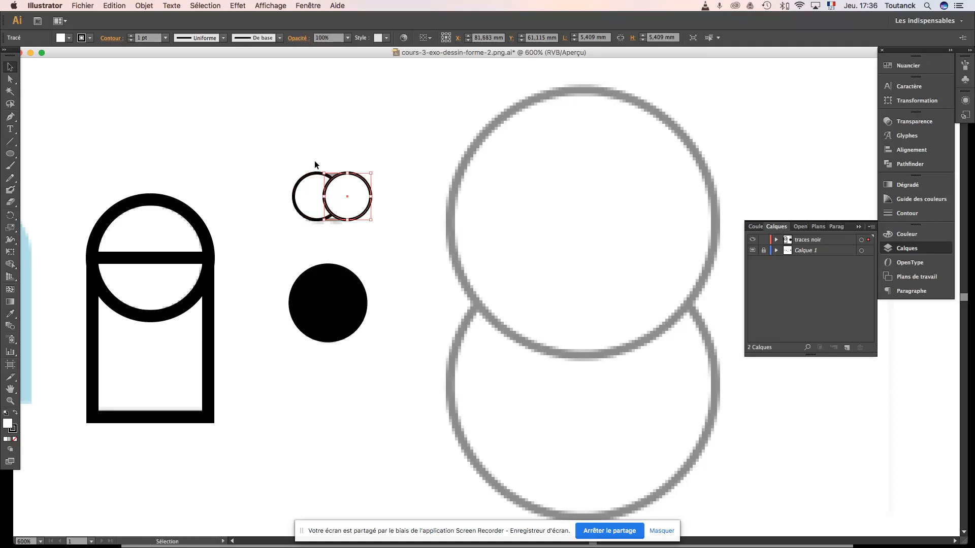
- Nudge the duplicated small circle horizontally to X 80.624 mm, over the right small template circle, and deselect it
{"action": "key", "text": "Left"}
{"action": "key", "text": "Right"}
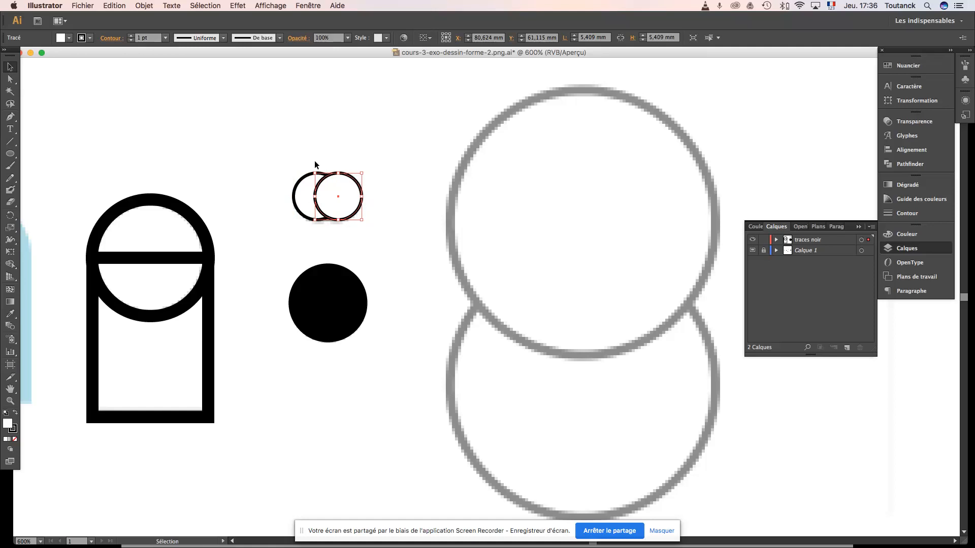
{"action": "key", "text": "Right"}
{"action": "key", "text": "Right"}
{"action": "key", "text": "Left"}
{"action": "key", "text": "Left"}
{"action": "key", "text": "Left"}
{"action": "key", "text": "Left"}
{"action": "key", "text": "Left"}
{"action": "key", "text": "Left"}
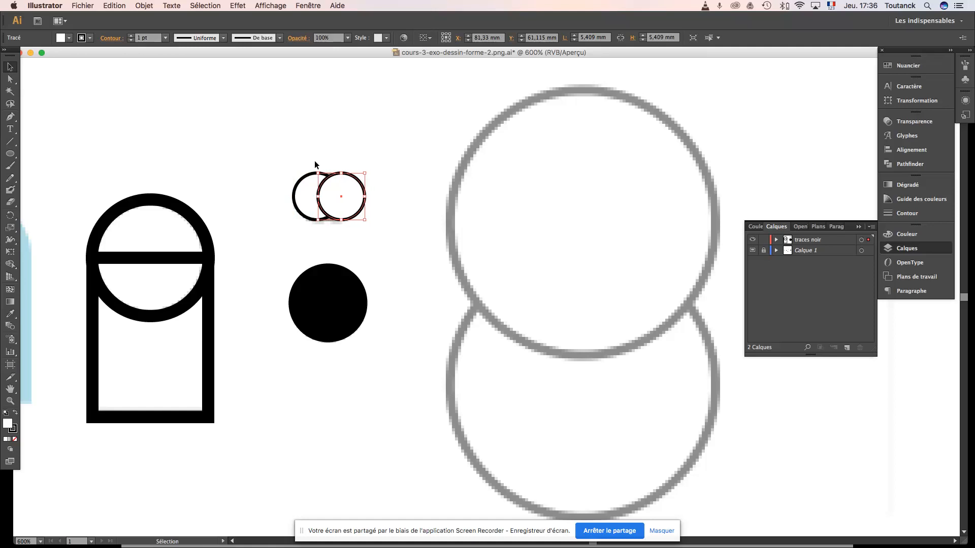
{"action": "key", "text": "Right"}
{"action": "key", "text": "Right"}
{"action": "key", "text": "Right"}
{"action": "key", "text": "Right"}
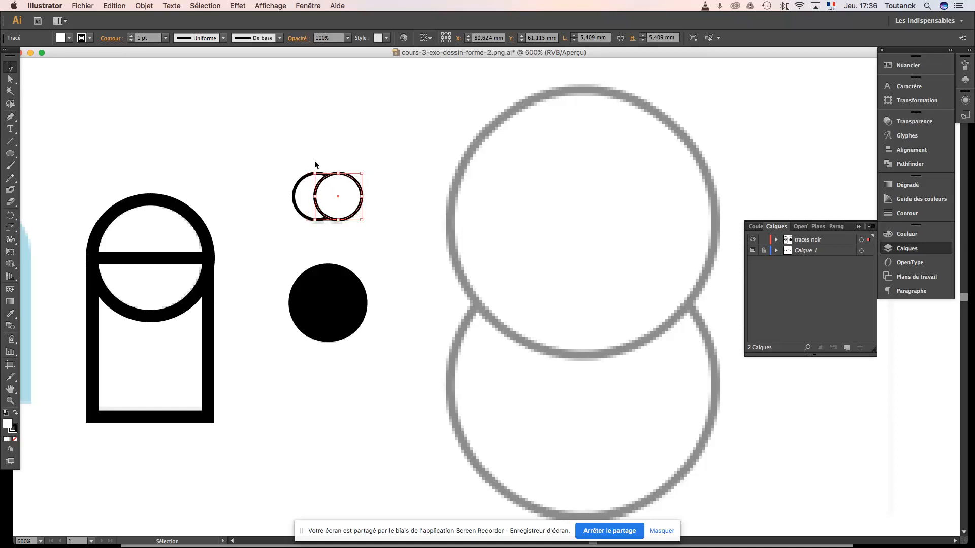
{"action": "left_click", "coordinate": [377, 160]}
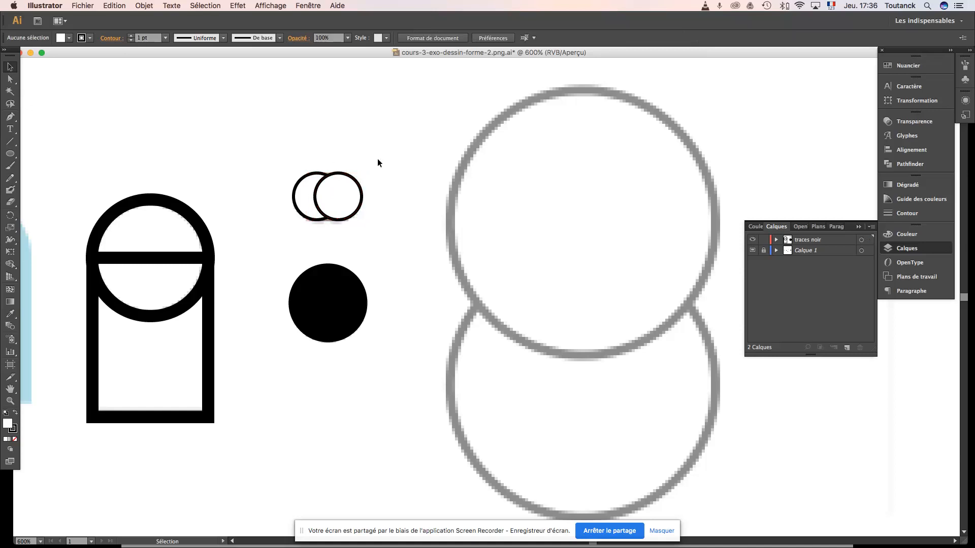
- Save the document with the two overlapping small circles traced
{"action": "key", "text": "super+minus"}
{"action": "key", "text": "super+minus"}
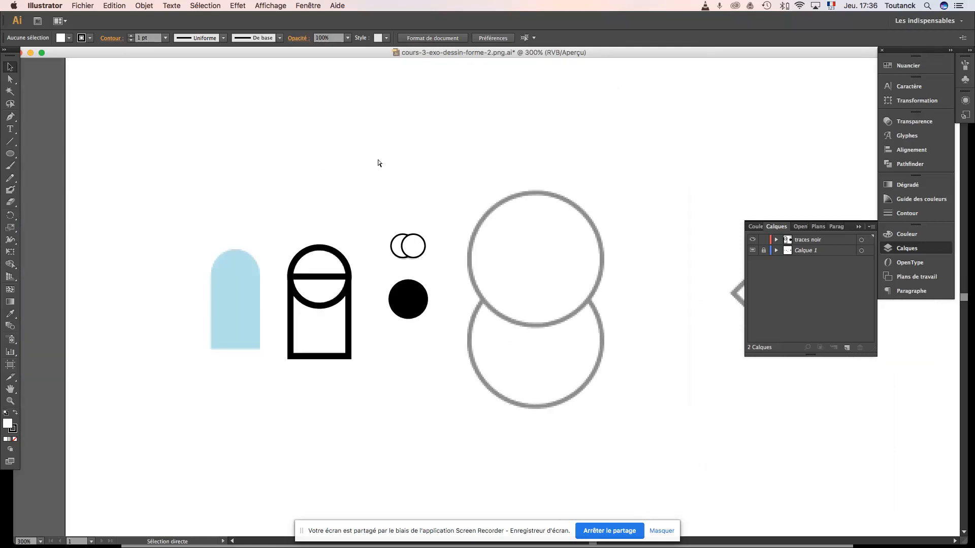
{"action": "key", "text": "super+s"}
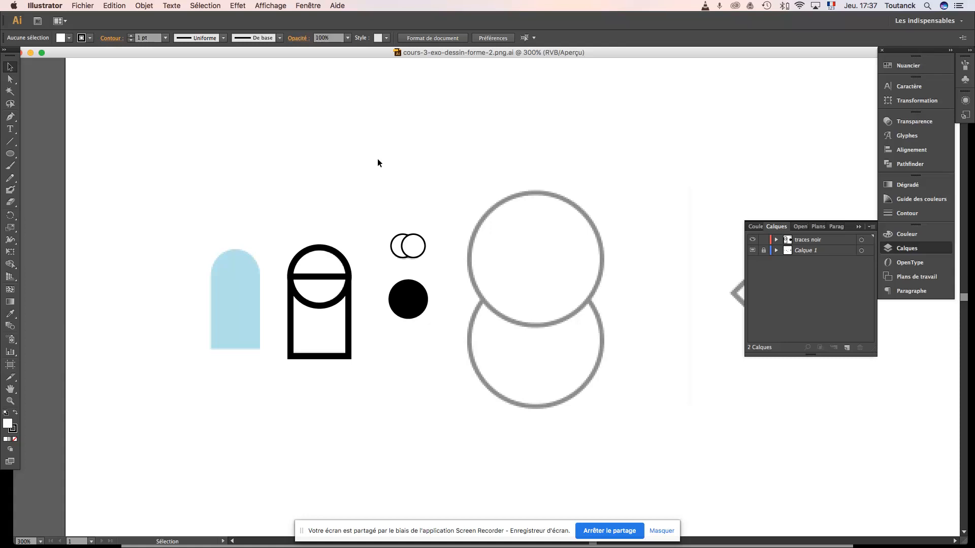
- Try marquee selections around the two overlapping small circles, with and without the black disc, clearing the selection each time
{"action": "key", "text": "minus"}
{"action": "key", "text": "v"}
{"action": "mouse_move", "coordinate": [548, 385]}
{"action": "left_mouse_down"}
{"action": "mouse_move", "coordinate": [488, 355]}
{"action": "mouse_move", "coordinate": [403, 338]}
{"action": "mouse_move", "coordinate": [396, 360]}
{"action": "left_mouse_up"}
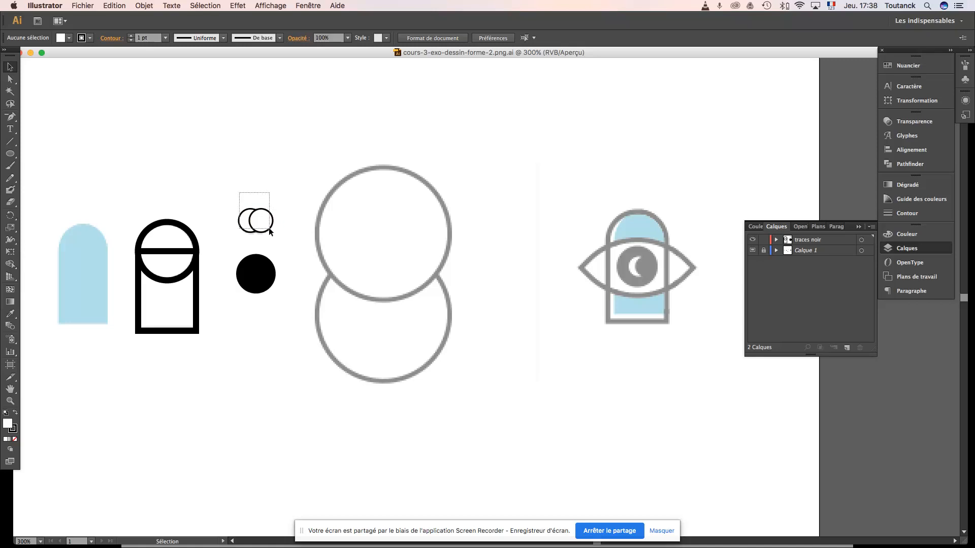
{"action": "left_click_drag", "start_coordinate": [265, 226], "coordinate": [246, 196]}
{"action": "key", "text": "super+plus"}
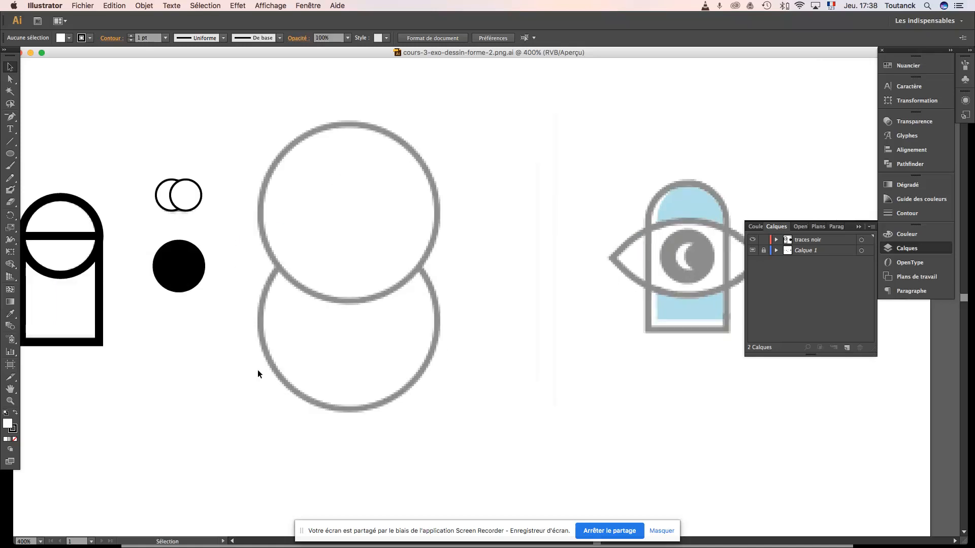
{"action": "left_click_drag", "start_coordinate": [236, 261], "coordinate": [445, 278]}
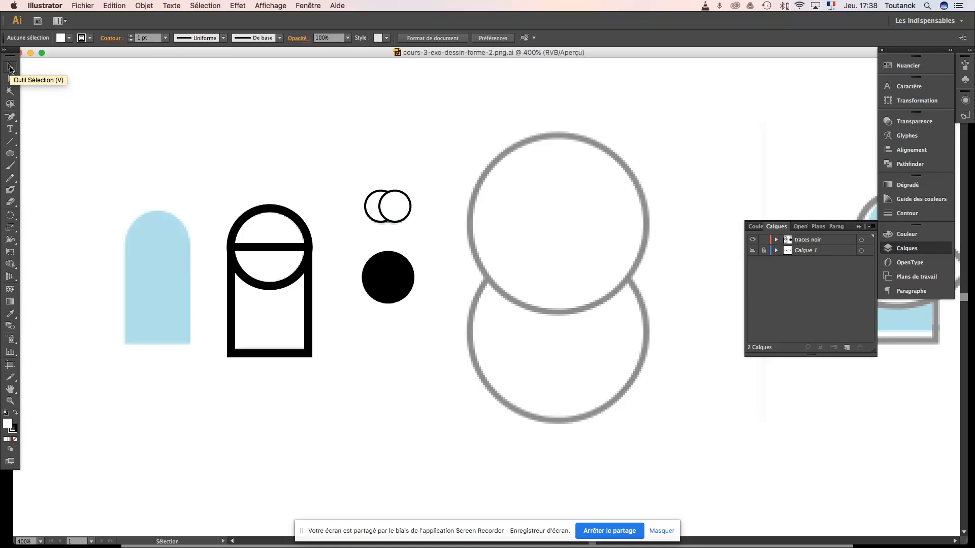
{"action": "mouse_move", "coordinate": [349, 171]}
{"action": "left_mouse_down"}
{"action": "mouse_move", "coordinate": [401, 223]}
{"action": "mouse_move", "coordinate": [363, 178]}
{"action": "left_mouse_up"}
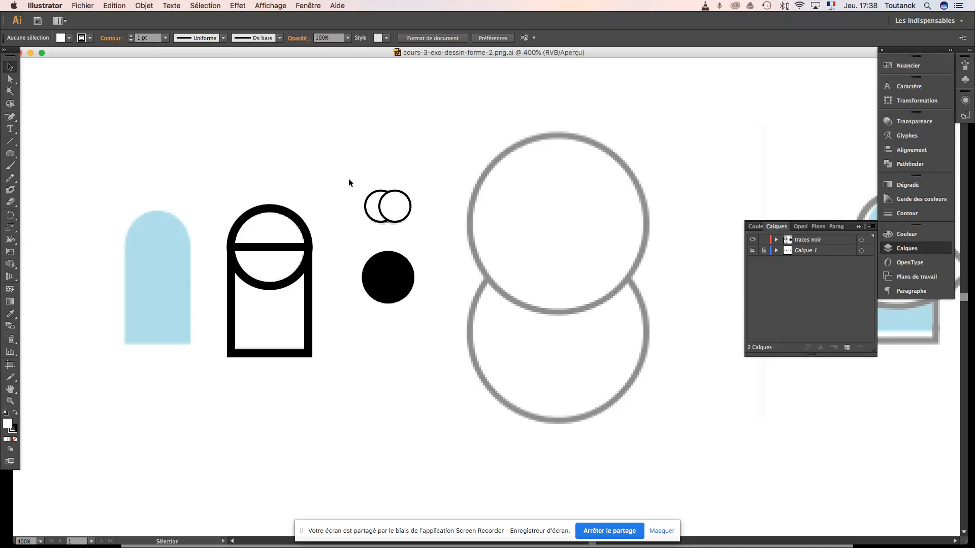
{"action": "left_click_drag", "start_coordinate": [353, 176], "coordinate": [424, 238]}
{"action": "left_click_drag", "start_coordinate": [424, 236], "coordinate": [424, 236]}
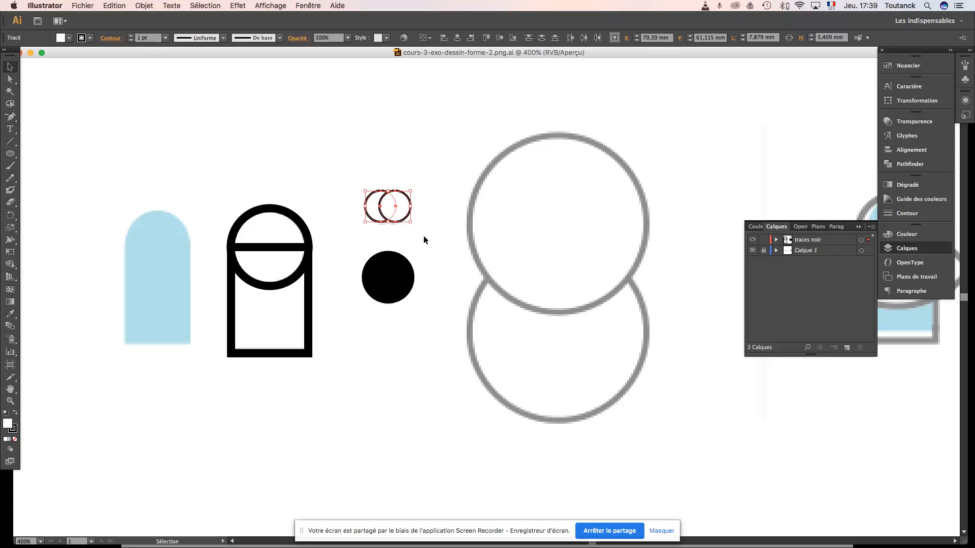
{"action": "left_click", "coordinate": [424, 240]}
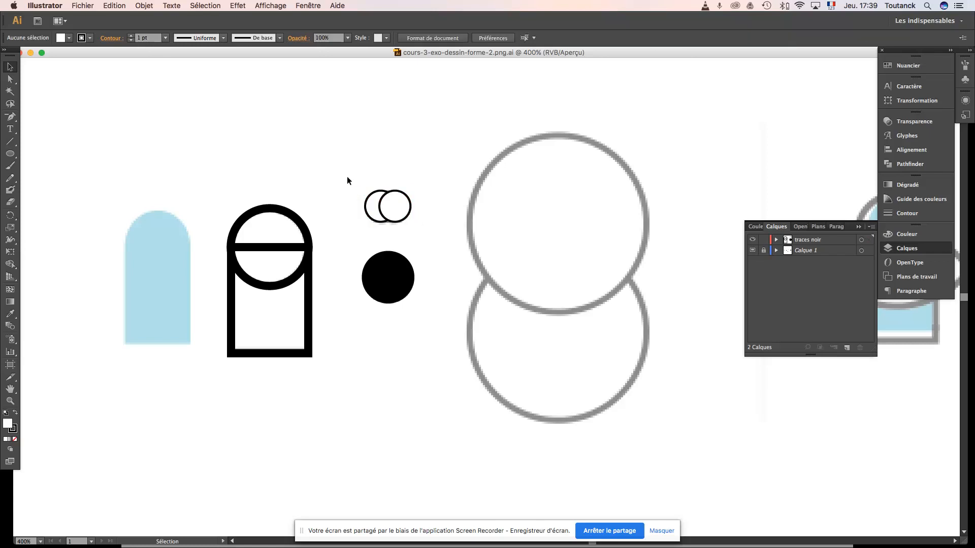
{"action": "left_click_drag", "start_coordinate": [385, 226], "coordinate": [428, 241]}
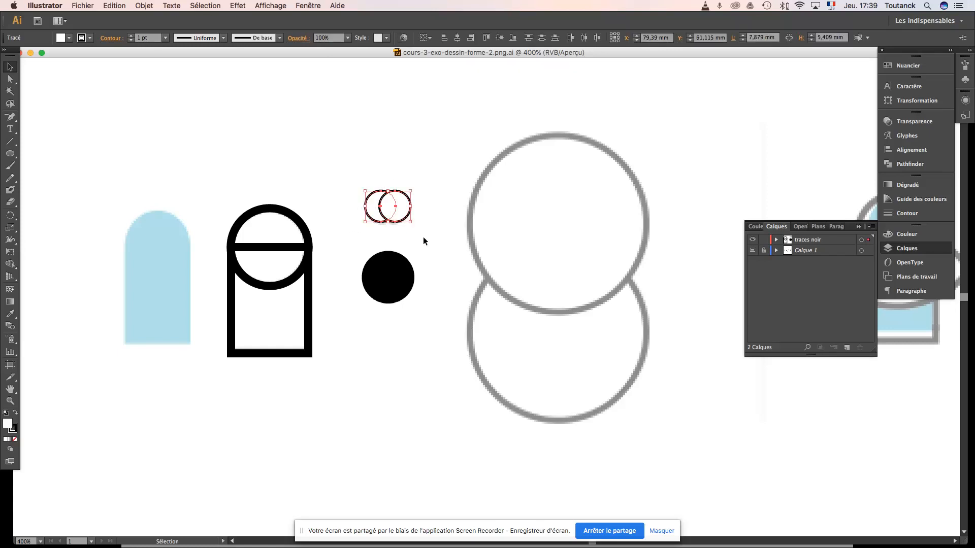
{"action": "left_click", "coordinate": [422, 236]}
{"action": "left_click_drag", "start_coordinate": [347, 178], "coordinate": [436, 280]}
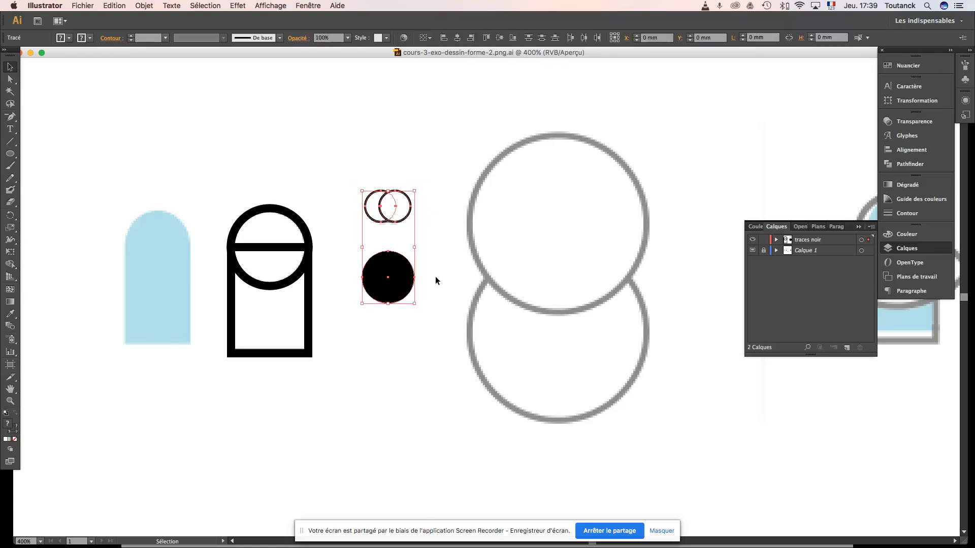
{"action": "left_click", "coordinate": [436, 251]}
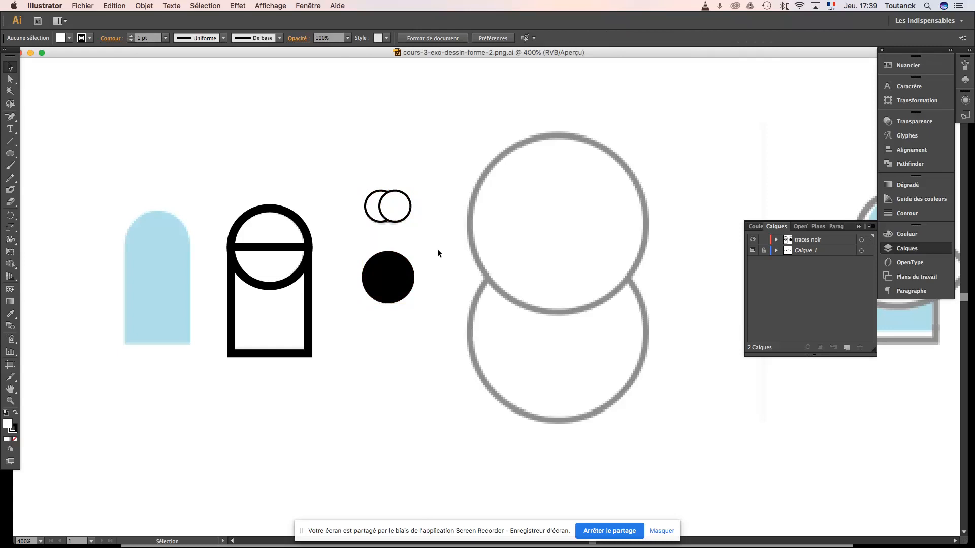
{"action": "left_click_drag", "start_coordinate": [346, 172], "coordinate": [418, 233]}
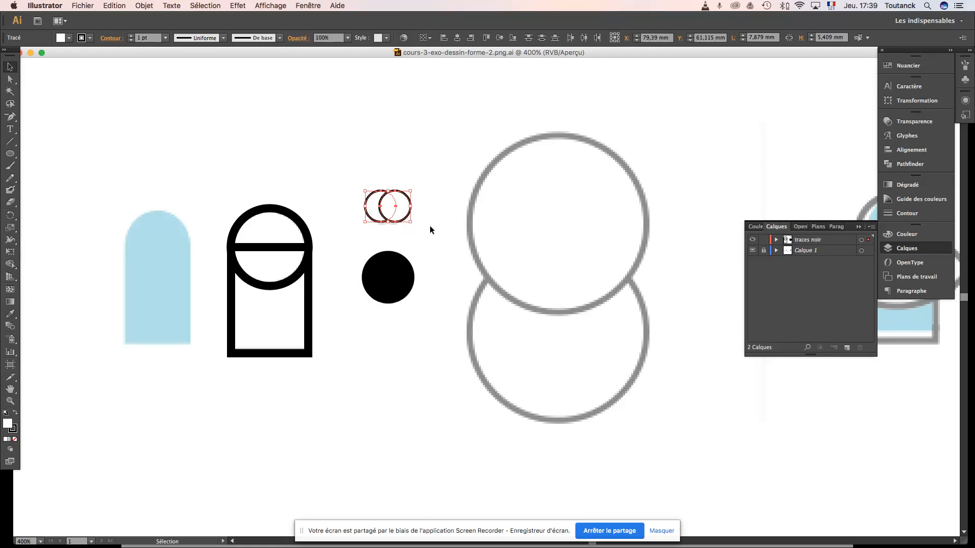
{"action": "left_click", "coordinate": [419, 201]}
{"action": "left_click_drag", "start_coordinate": [351, 177], "coordinate": [419, 207]}
{"action": "left_click", "coordinate": [421, 211]}
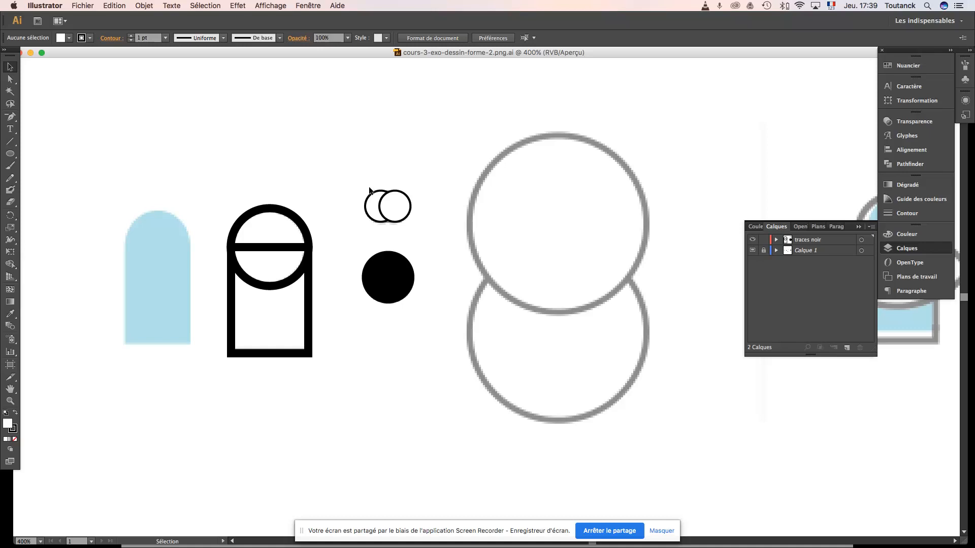
- Select both overlapping small circles and duplicate the pair horizontally, about 7 mm to the right of the originals
{"action": "left_click", "coordinate": [367, 199]}
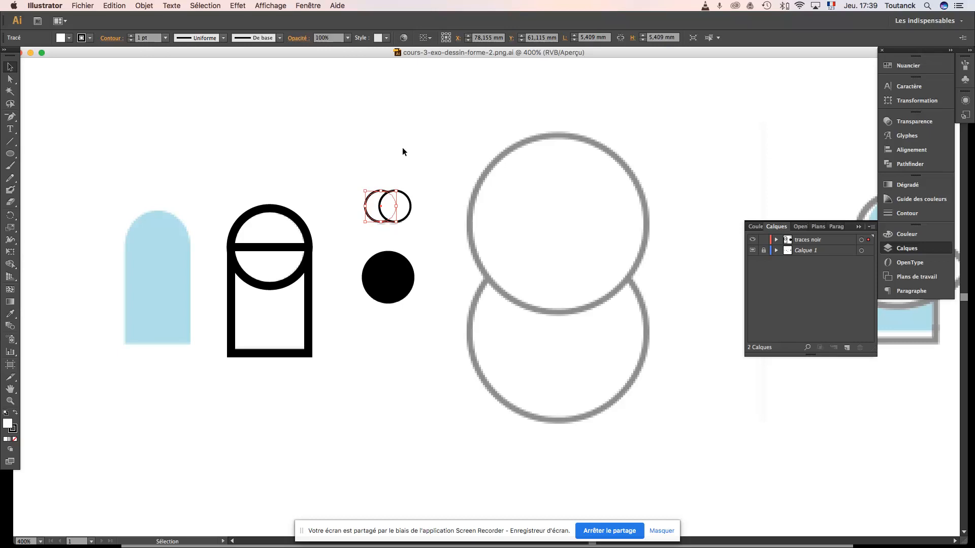
{"action": "left_click", "coordinate": [407, 196], "text": "shift"}
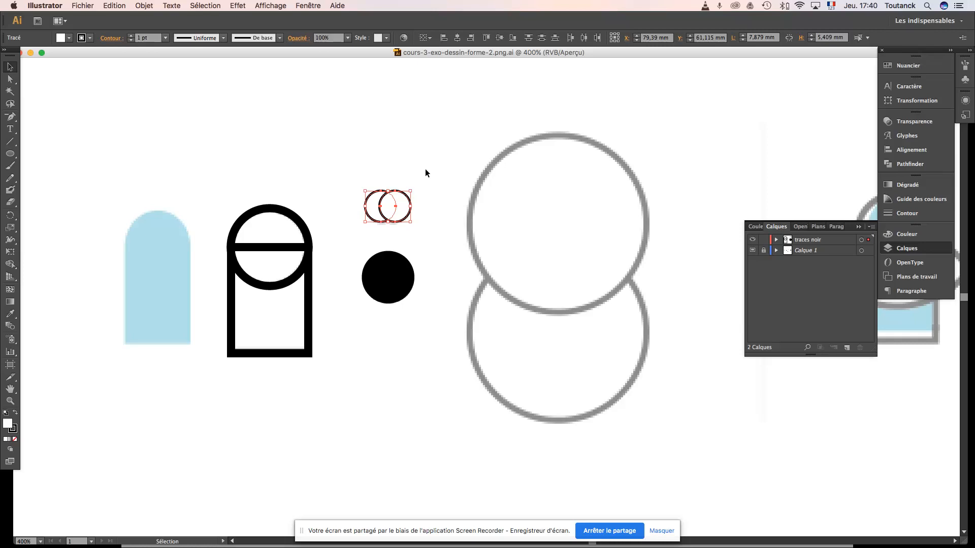
{"action": "key", "text": "a"}
{"action": "key", "text": "v"}
{"action": "key", "text": "a"}
{"action": "key", "text": "v"}
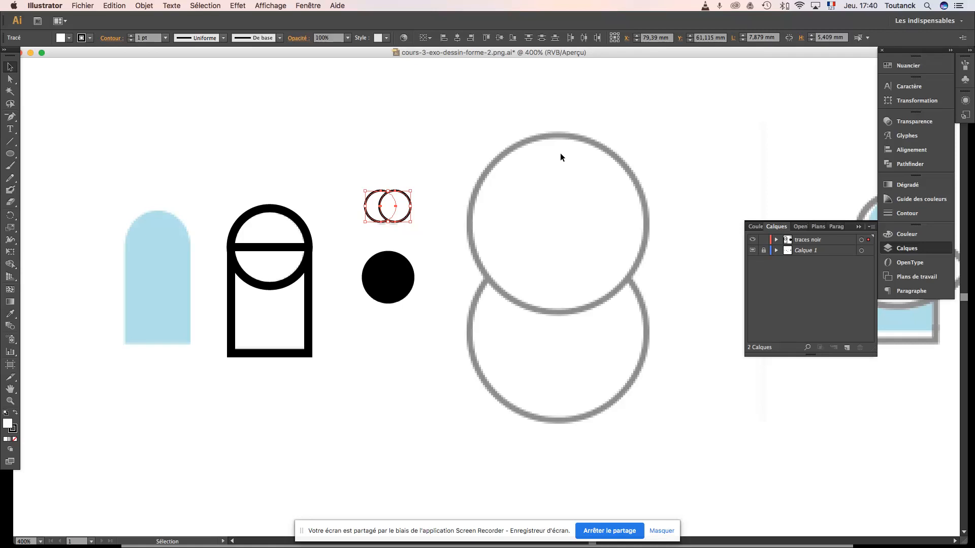
{"action": "key", "text": "shift"}
{"action": "key", "text": "alt+shift+Right"}
{"action": "key", "text": "shift+Right"}
{"action": "key", "text": "shift+Right"}
{"action": "key", "text": "shift+Right"}
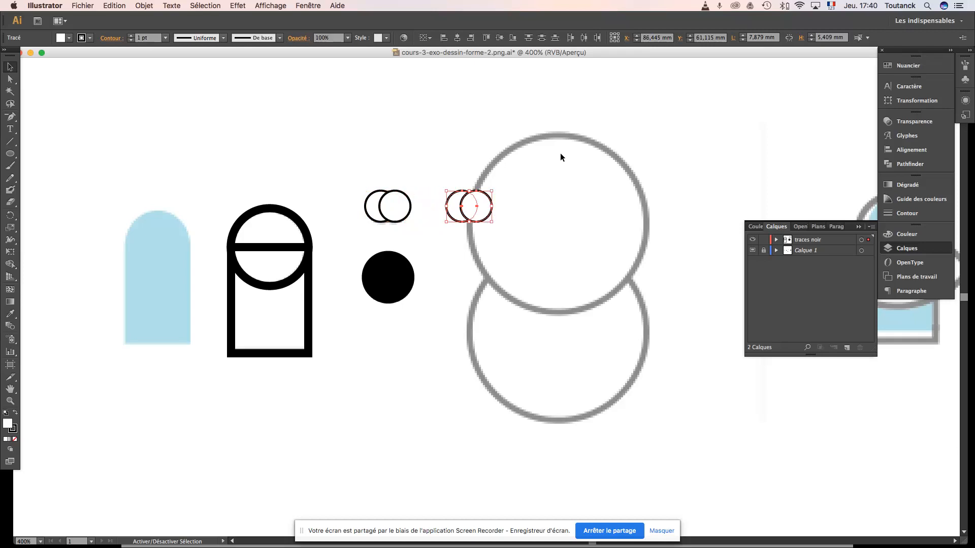
- Nudge the duplicated pair of circles horizontally to X 107.965 mm, inside the upper large template circle
{"action": "key", "text": "shift+Right"}
{"action": "key", "text": "shift+Right"}
{"action": "key", "text": "shift+Right"}
{"action": "key", "text": "shift+Right"}
{"action": "key", "text": "shift+Right"}
{"action": "key", "text": "shift+Right"}
{"action": "key", "text": "shift+Right"}
{"action": "key", "text": "shift+Right"}
{"action": "key", "text": "shift+Right"}
{"action": "key", "text": "shift+Right"}
{"action": "key", "text": "shift+Right"}
{"action": "key", "text": "shift+Right"}
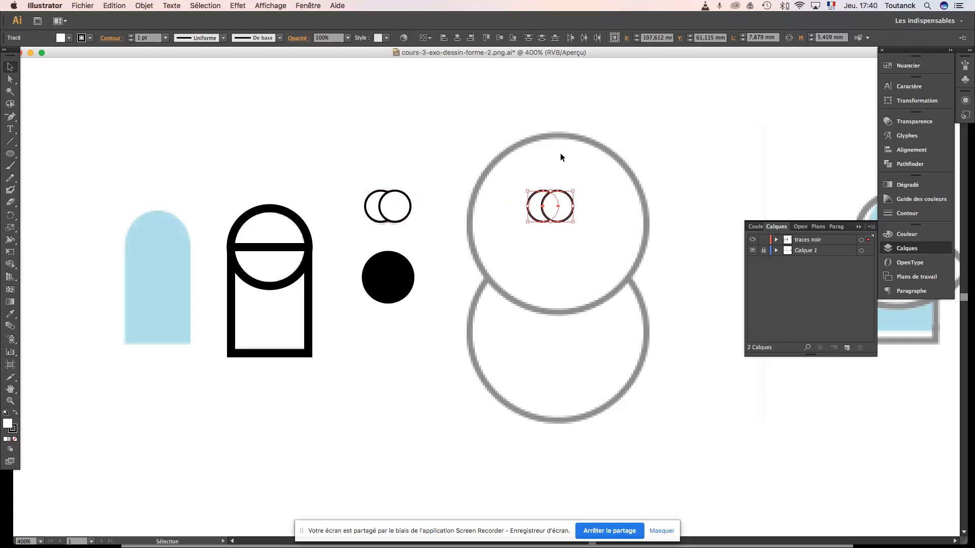
{"action": "key", "text": "Right"}
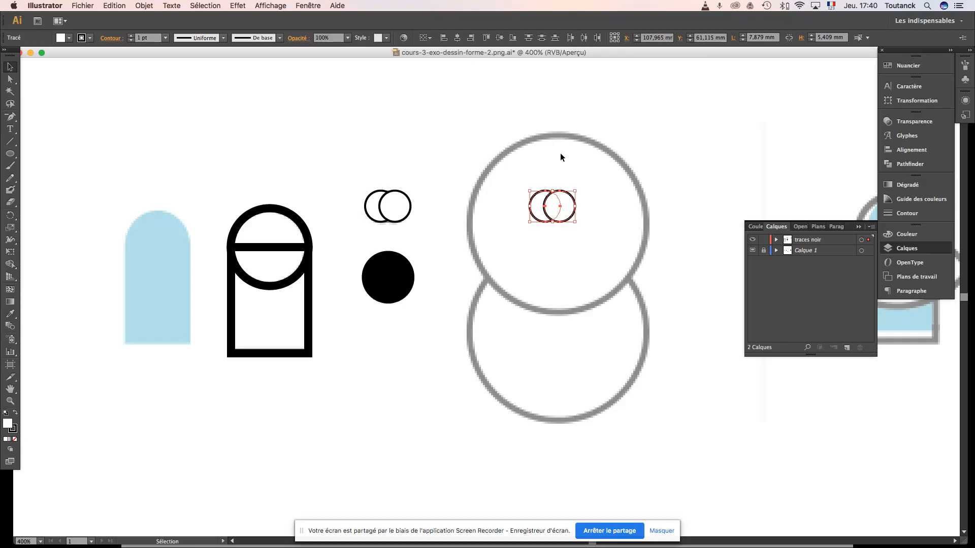
{"action": "key", "text": "shift+Right"}
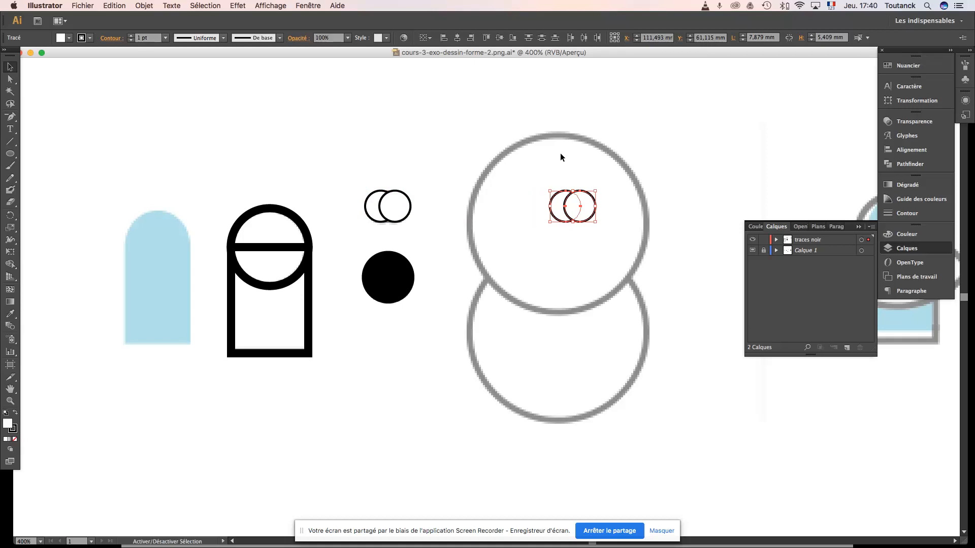
{"action": "key", "text": "shift+Left"}
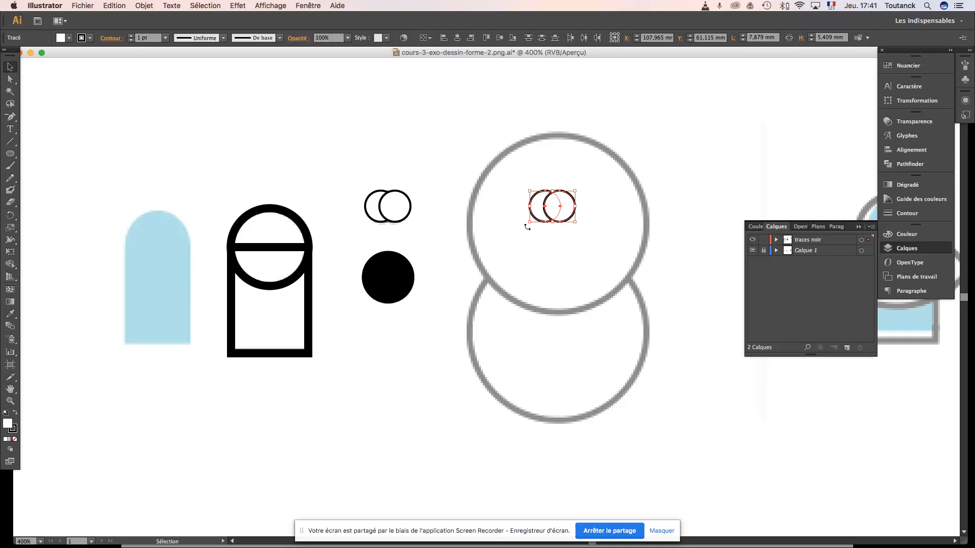
- Try rotating the duplicated pair freehand by roughly a quarter turn, undoing each attempt
{"action": "left_click_drag", "start_coordinate": [527, 227], "coordinate": [573, 237]}
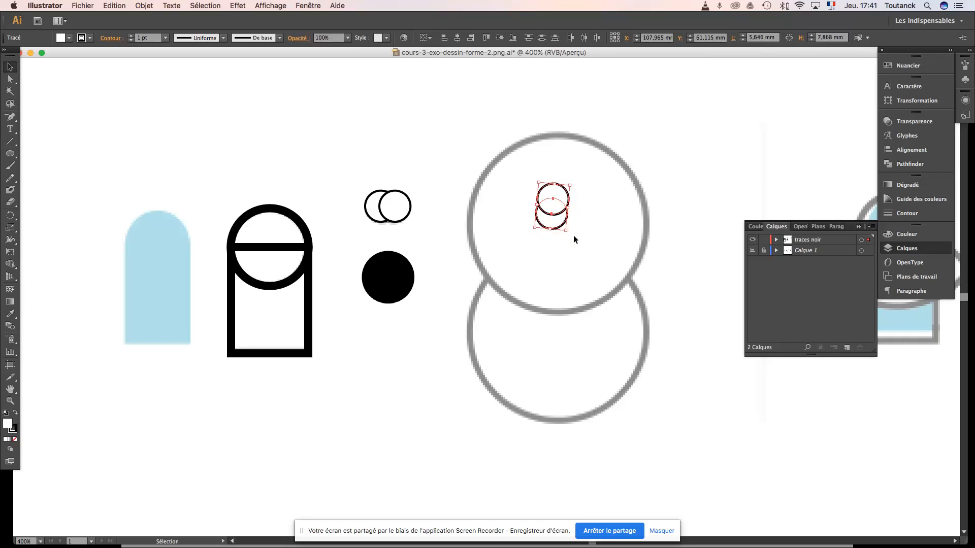
{"action": "key", "text": "super+z"}
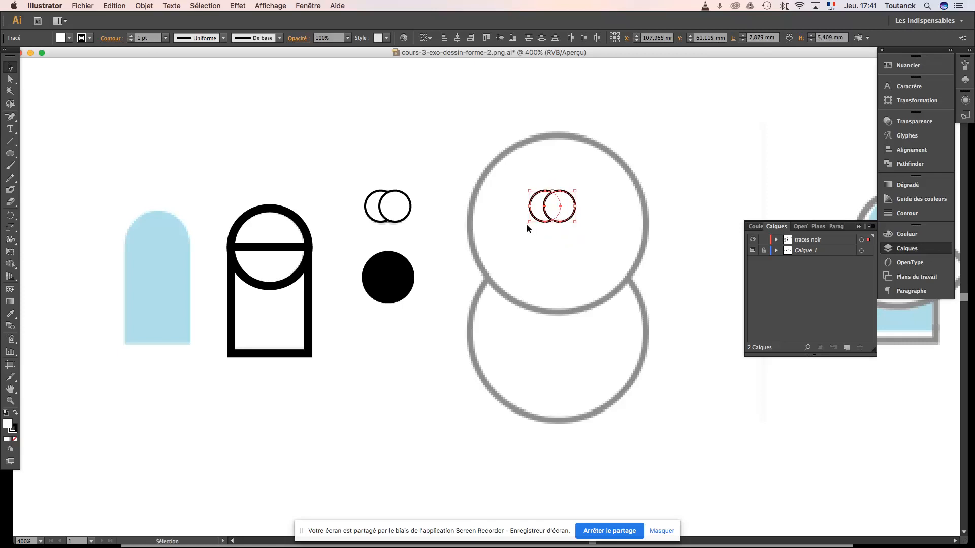
{"action": "left_click_drag", "start_coordinate": [529, 225], "coordinate": [573, 226]}
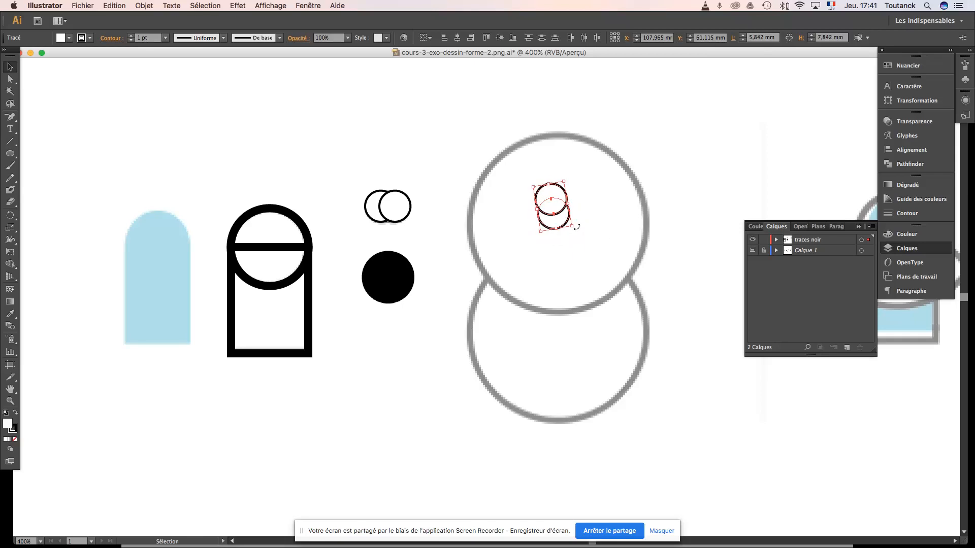
{"action": "key", "text": "a"}
{"action": "key", "text": "super+z"}
{"action": "key", "text": "v"}
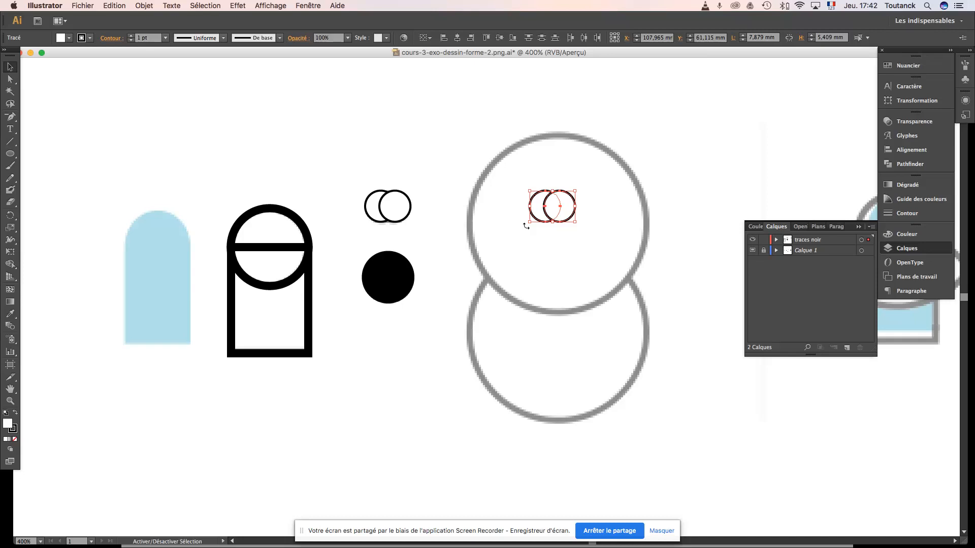
- Rotate the duplicated pair exactly 90° to stand vertically and enlarge it proportionally to about 31.9 × 46.4 mm over the large template circles
{"action": "left_click_drag", "start_coordinate": [526, 226], "coordinate": [565, 236]}
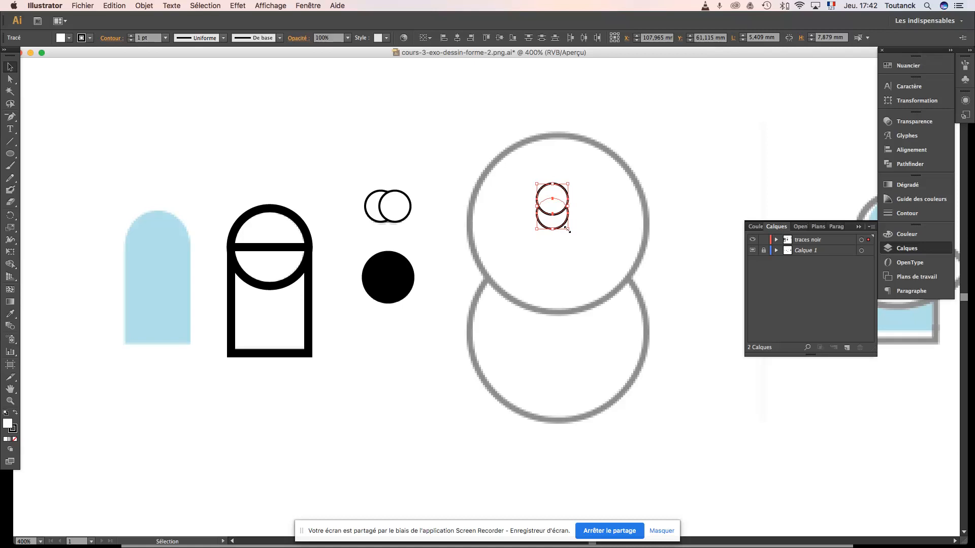
{"action": "left_click_drag", "start_coordinate": [577, 252], "coordinate": [584, 300]}
{"action": "key", "text": "super+z"}
{"action": "left_click_drag", "start_coordinate": [568, 230], "coordinate": [599, 379]}
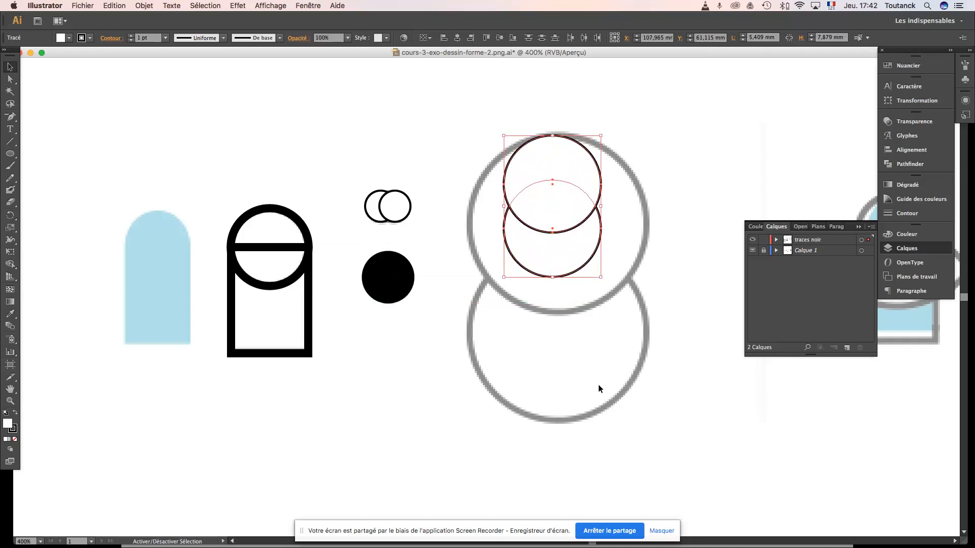
{"action": "left_click_drag", "start_coordinate": [601, 278], "coordinate": [647, 426]}
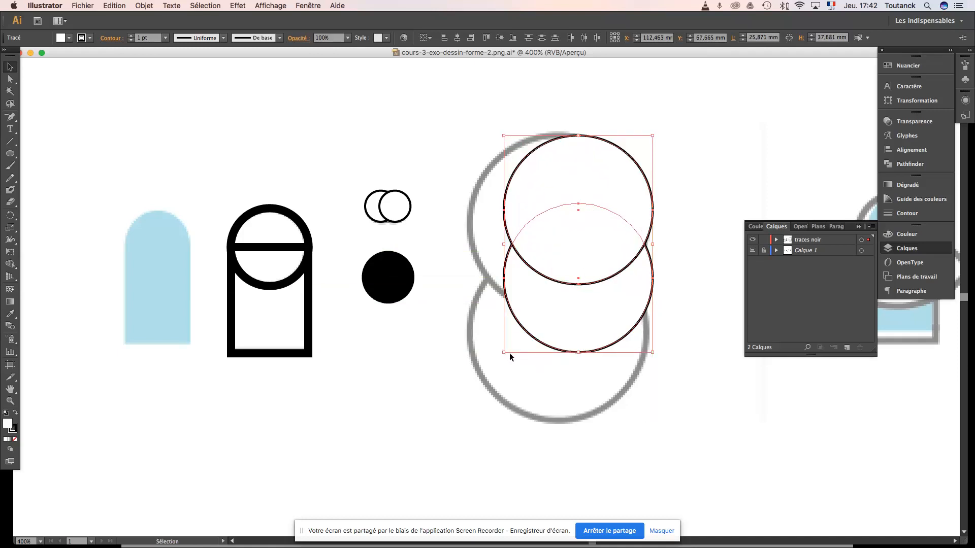
{"action": "left_click_drag", "start_coordinate": [503, 352], "coordinate": [464, 402]}
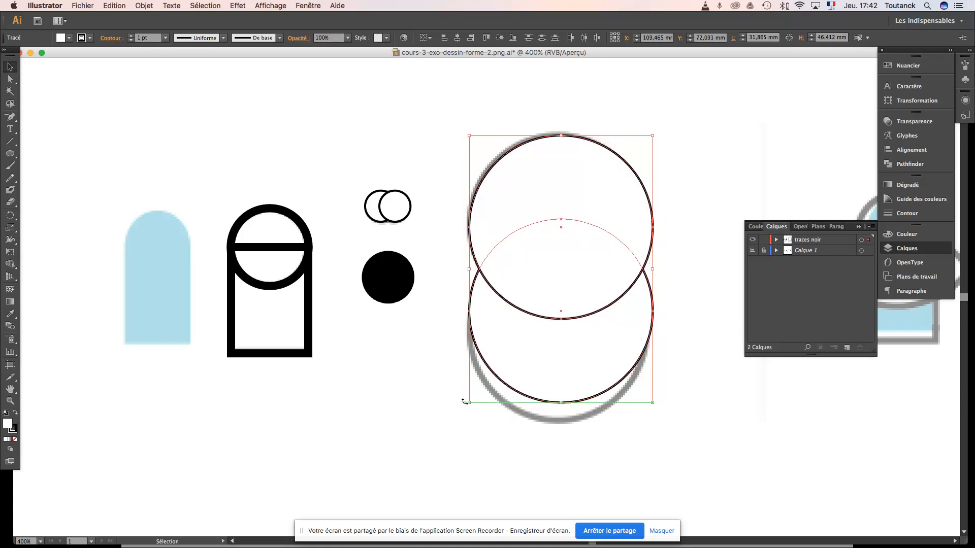
{"action": "left_click", "coordinate": [615, 440]}
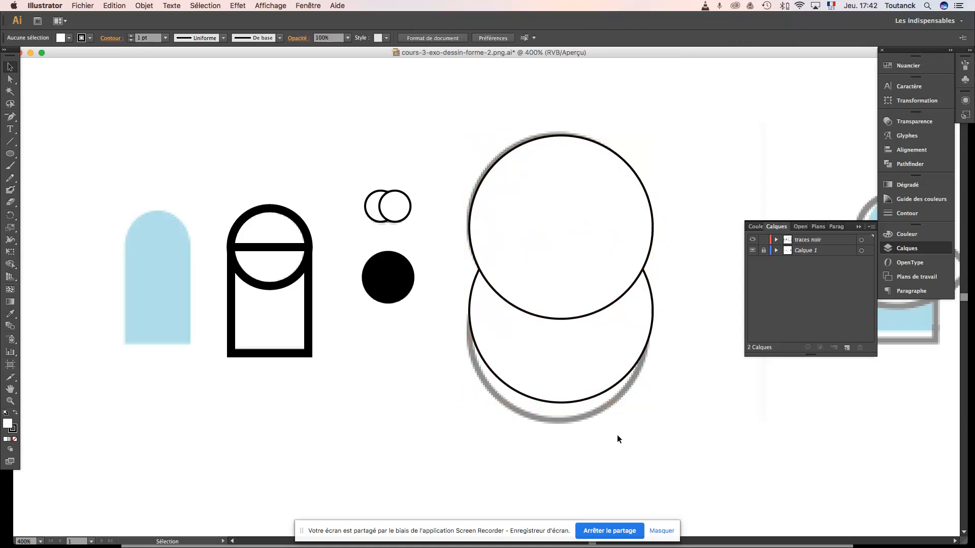
- Remove the fill from both enlarged circles so the template can be seen through them, and deselect them
{"action": "left_click", "coordinate": [605, 394]}
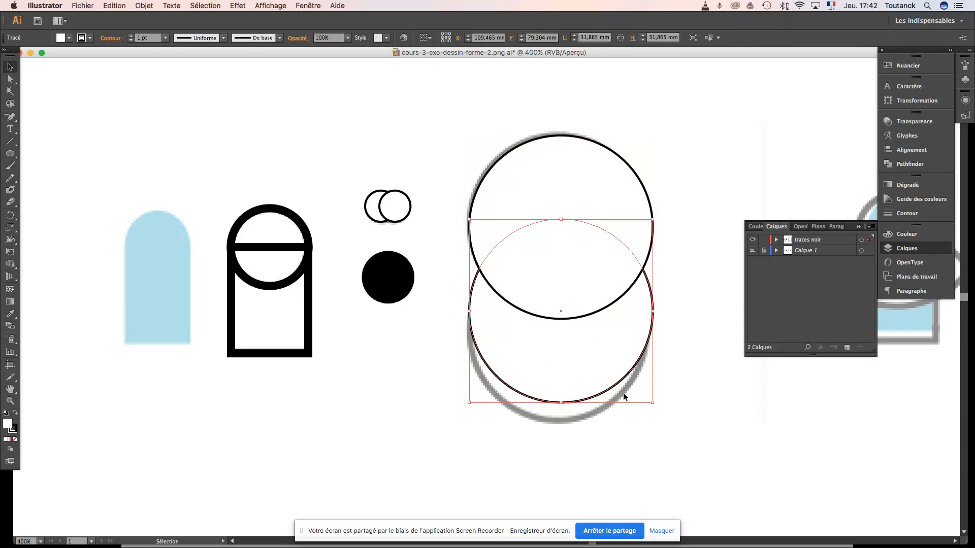
{"action": "left_click", "coordinate": [660, 397]}
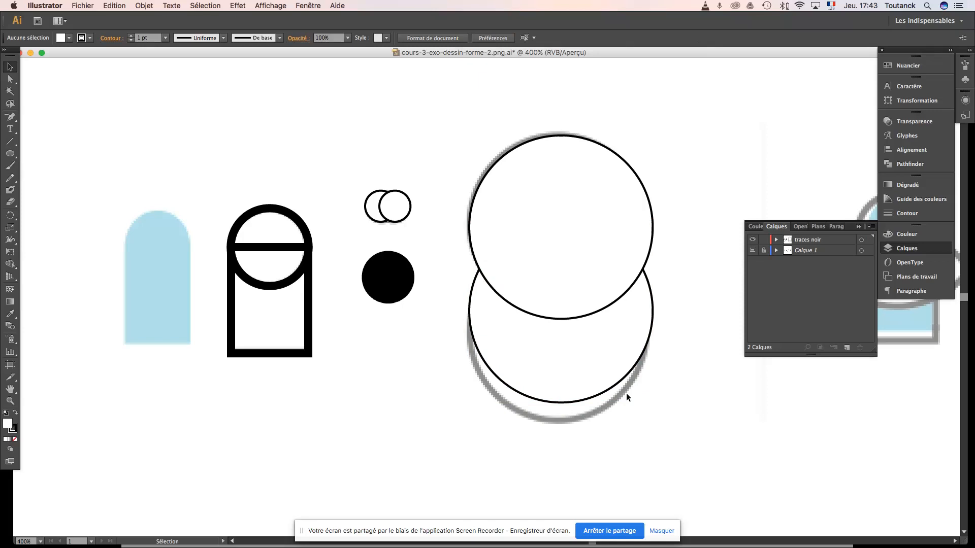
{"action": "left_click_drag", "start_coordinate": [644, 428], "coordinate": [577, 247]}
{"action": "left_click", "coordinate": [664, 254]}
{"action": "left_click_drag", "start_coordinate": [546, 115], "coordinate": [639, 412]}
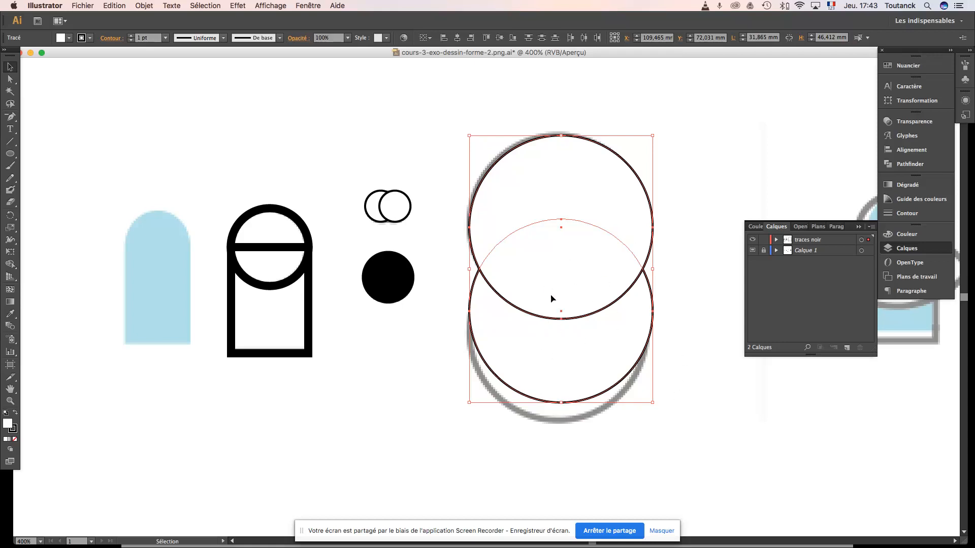
{"action": "left_click", "coordinate": [70, 39]}
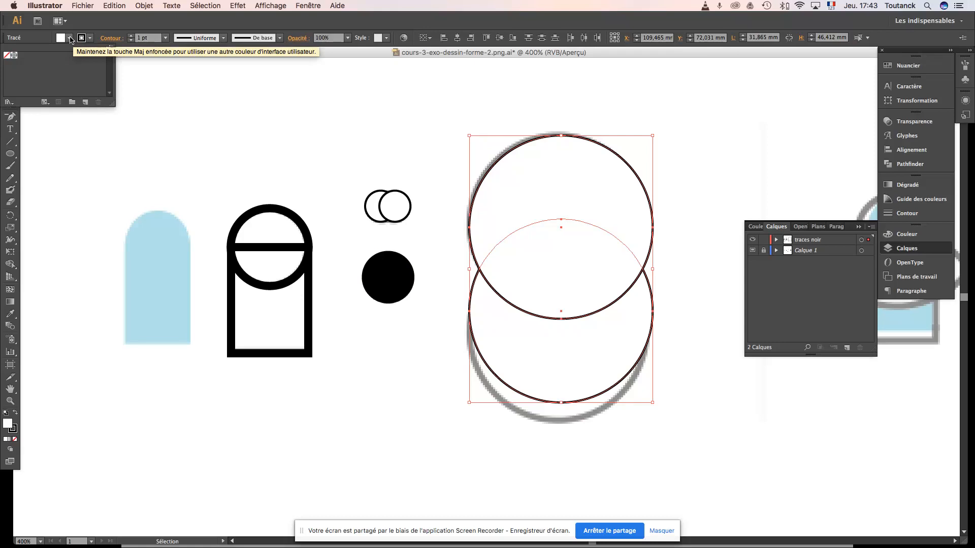
{"action": "left_click", "coordinate": [7, 57]}
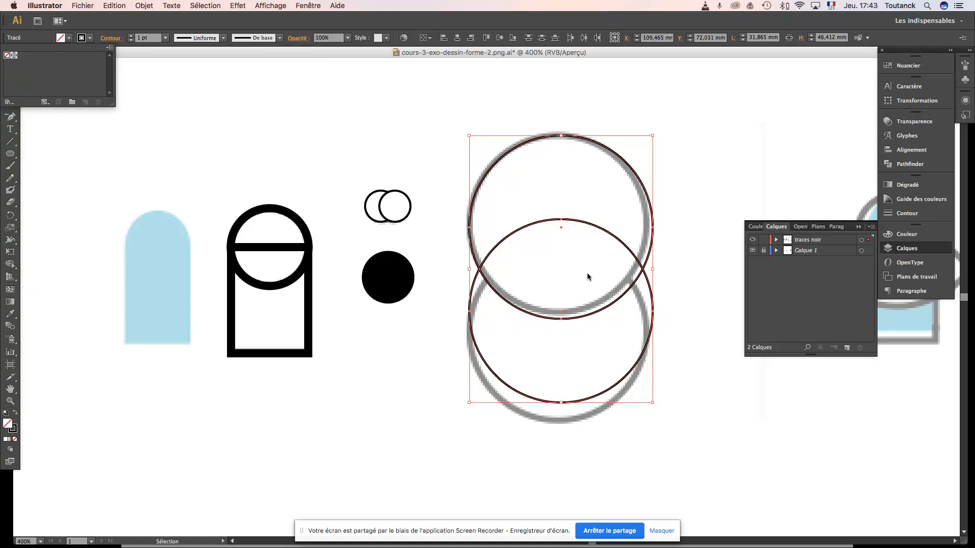
{"action": "left_click", "coordinate": [676, 281]}
{"action": "left_click", "coordinate": [675, 249]}
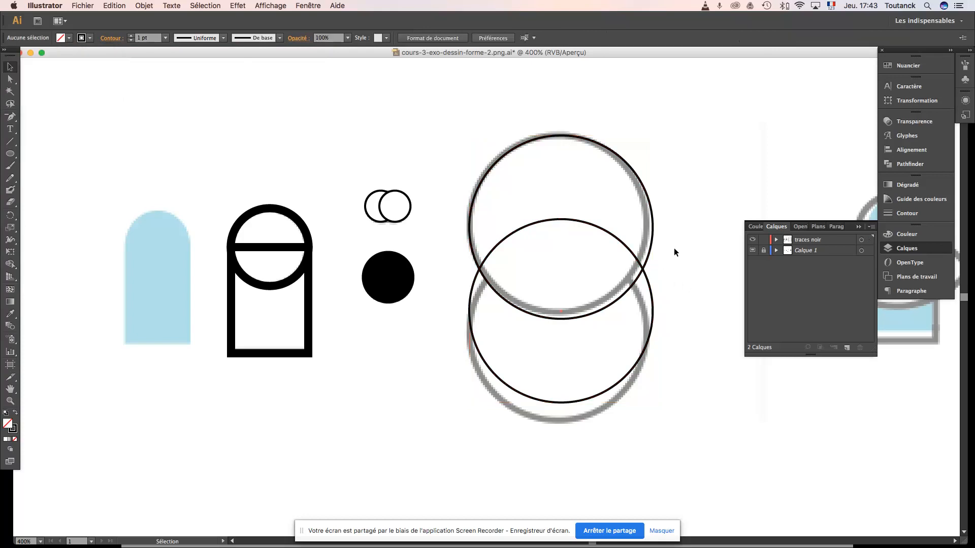
- Resize the two large circles individually to about 31 mm in diameter, fitting each to its template outline
{"action": "left_click", "coordinate": [648, 257]}
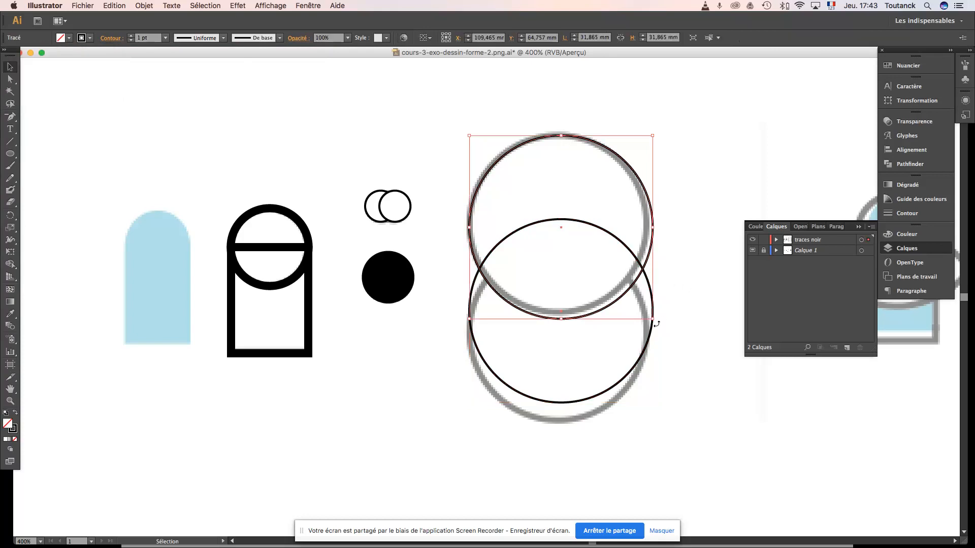
{"action": "left_click_drag", "start_coordinate": [653, 319], "coordinate": [645, 311]}
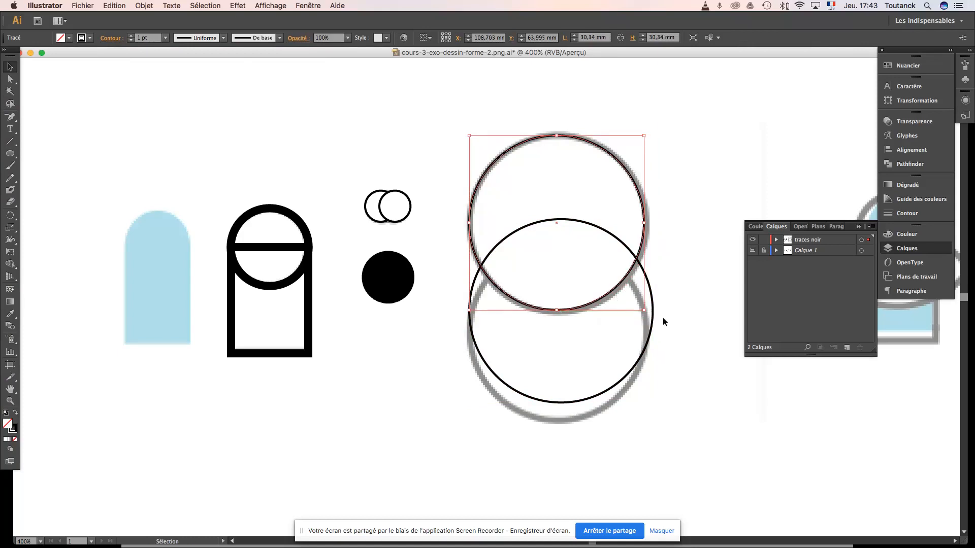
{"action": "left_click_drag", "start_coordinate": [644, 310], "coordinate": [654, 341]}
{"action": "left_click", "coordinate": [665, 315]}
{"action": "left_click_drag", "start_coordinate": [653, 237], "coordinate": [647, 243]}
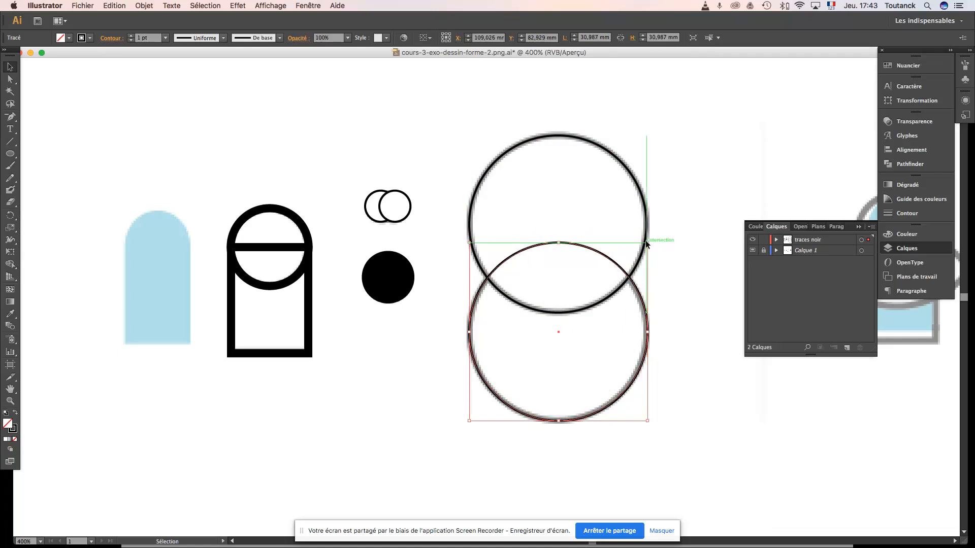
{"action": "left_click", "coordinate": [678, 277]}
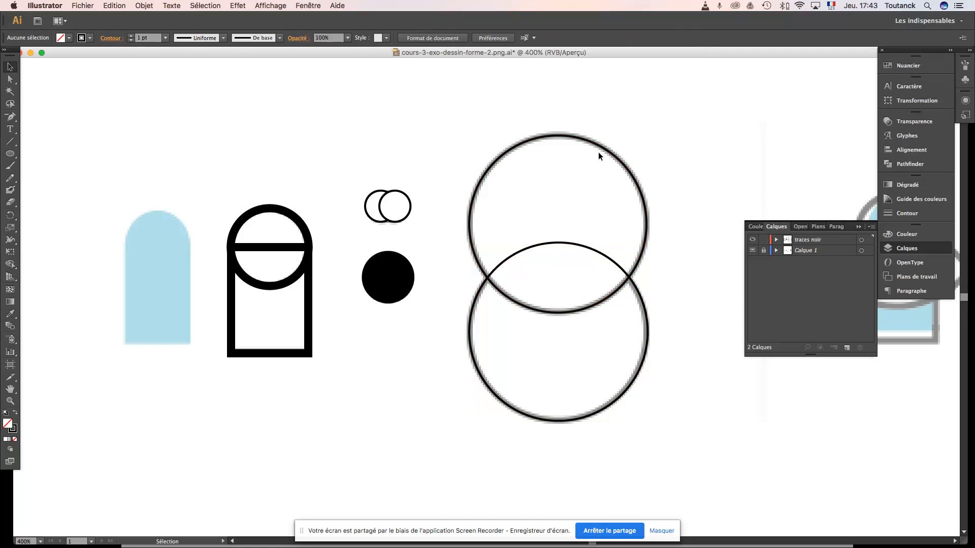
- Set the stroke weight of both large circles to 4 pt and deselect them
{"action": "left_click_drag", "start_coordinate": [532, 112], "coordinate": [573, 455]}
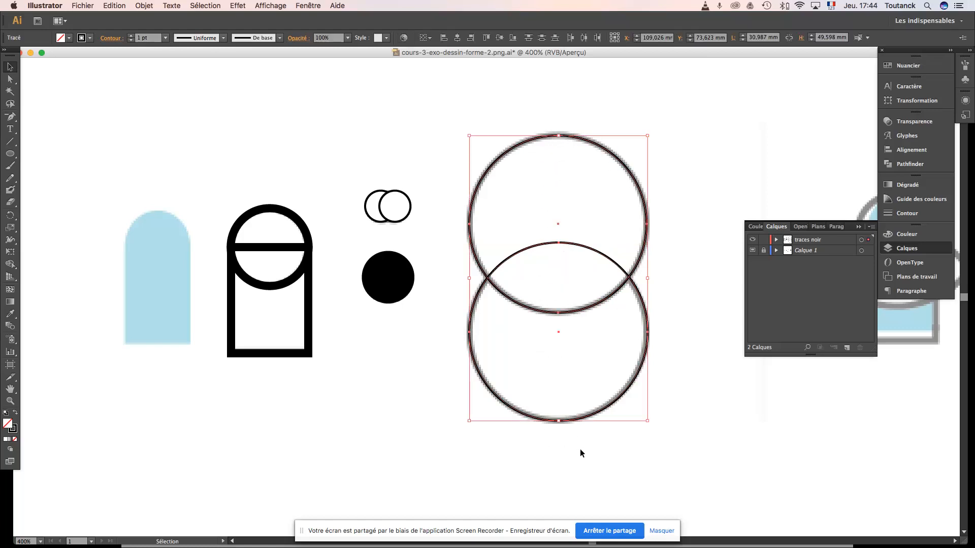
{"action": "left_click", "coordinate": [131, 37]}
{"action": "left_click", "coordinate": [131, 35]}
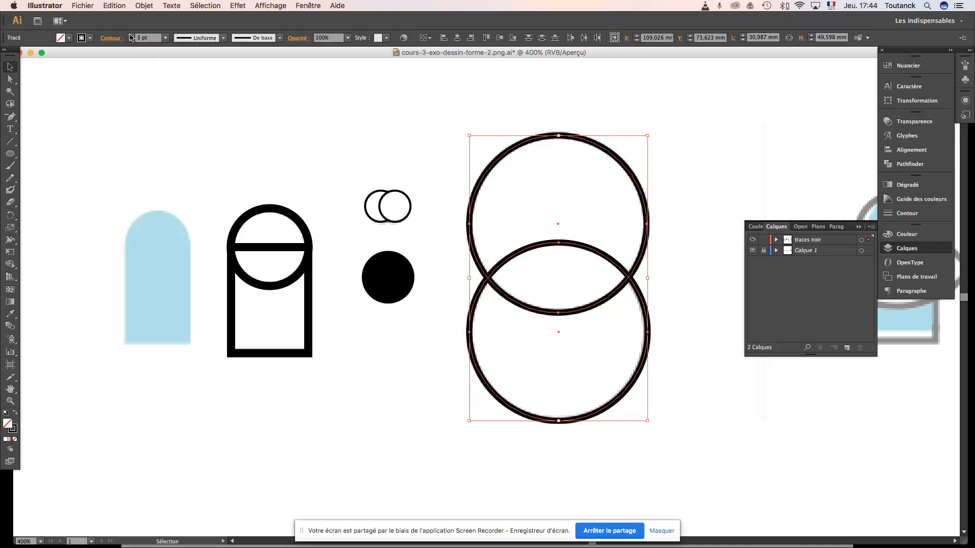
{"action": "left_click", "coordinate": [131, 37]}
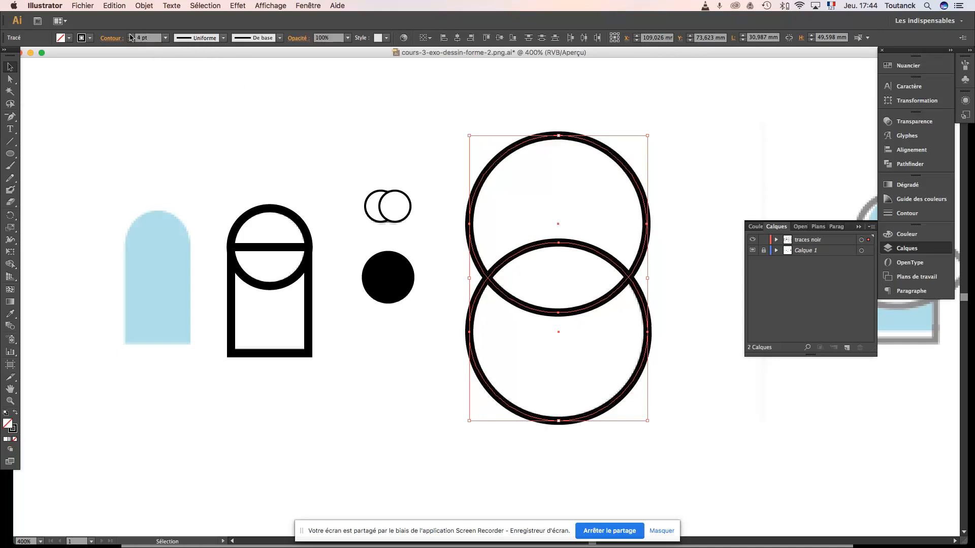
{"action": "left_click", "coordinate": [334, 142]}
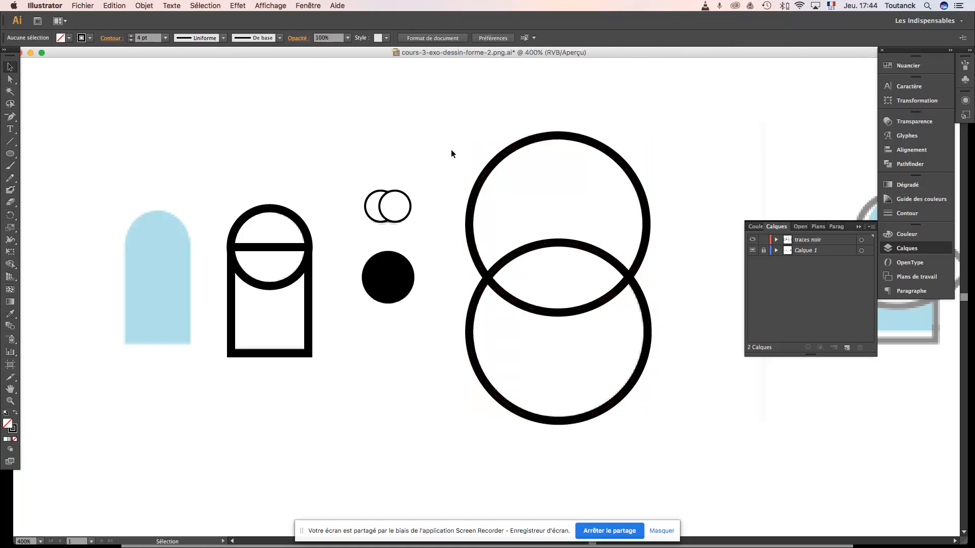
- Apply a white fill to both large circles, undoing a trial reset to the default fill and stroke first
{"action": "left_click_drag", "start_coordinate": [505, 117], "coordinate": [584, 429]}
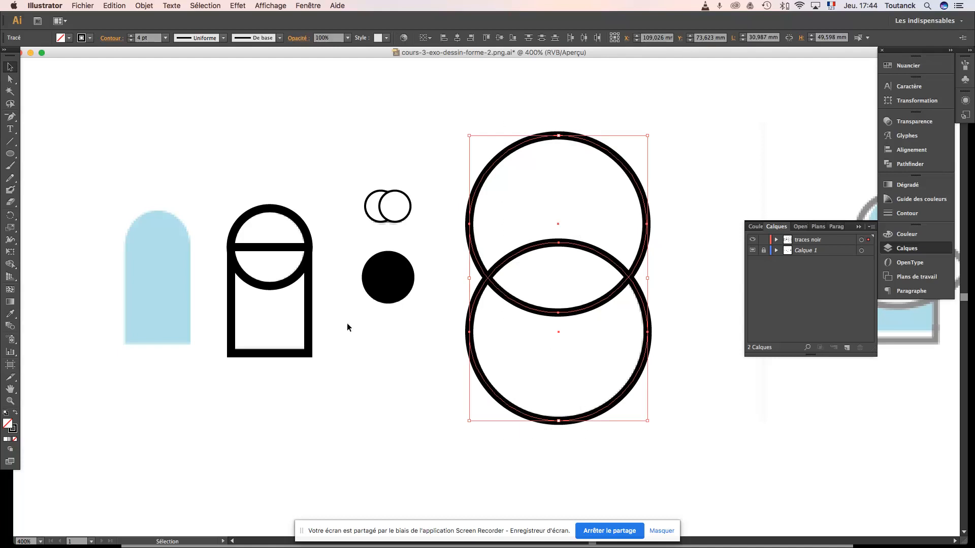
{"action": "left_click", "coordinate": [5, 413]}
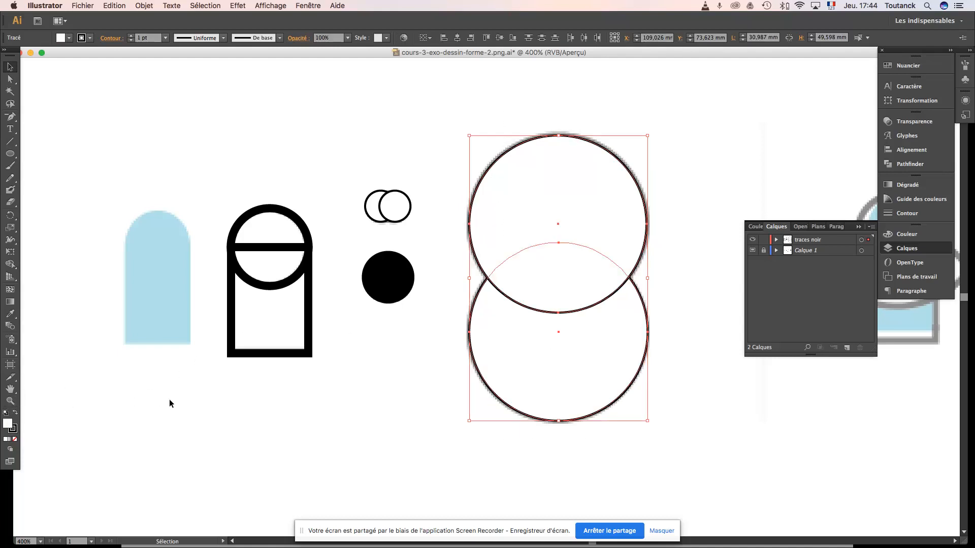
{"action": "key", "text": "super+z"}
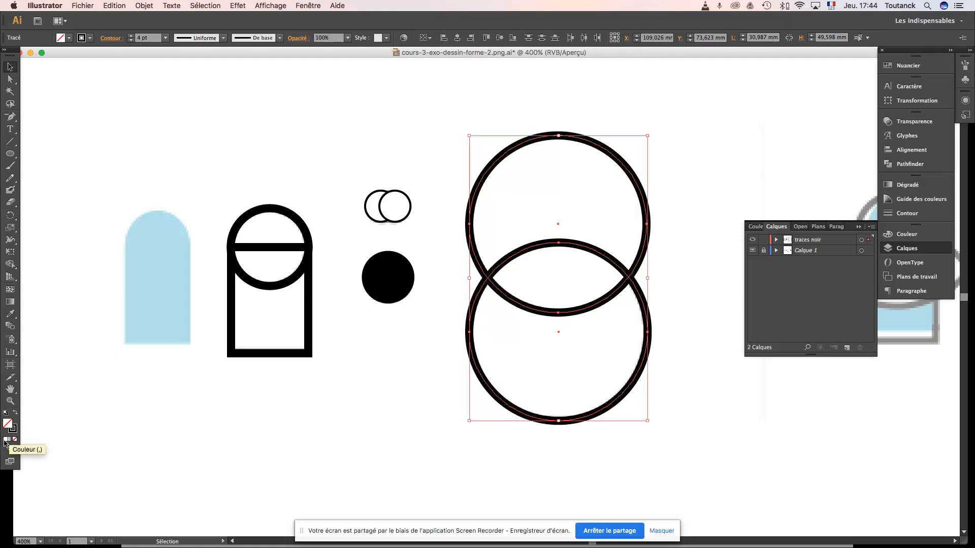
{"action": "left_click", "coordinate": [5, 443]}
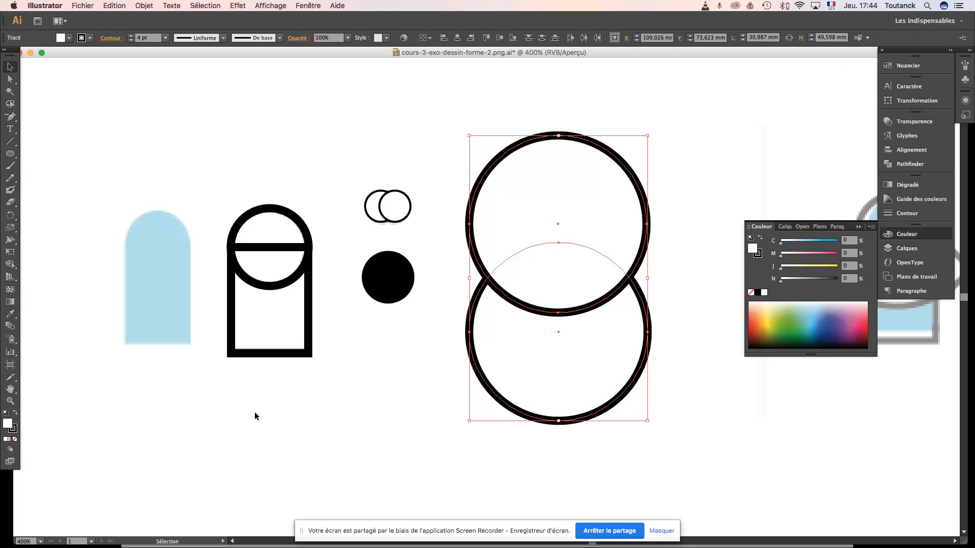
- Deselect the two large circles and save the file
{"action": "left_click", "coordinate": [288, 403]}
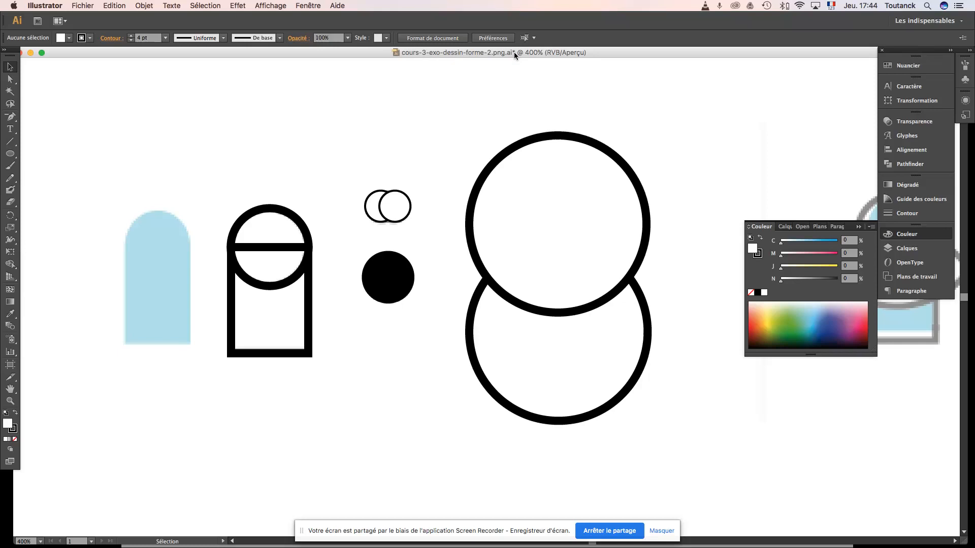
{"action": "key", "text": "super+s"}
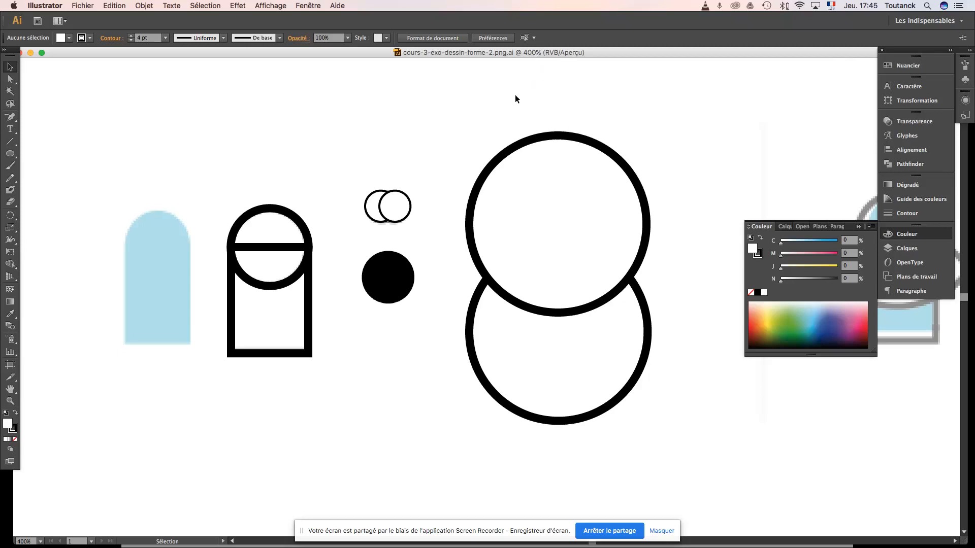
- Convert the document's colour mode to CMJN and save the file
{"action": "key", "text": "a"}
{"action": "key", "text": "super+minus"}
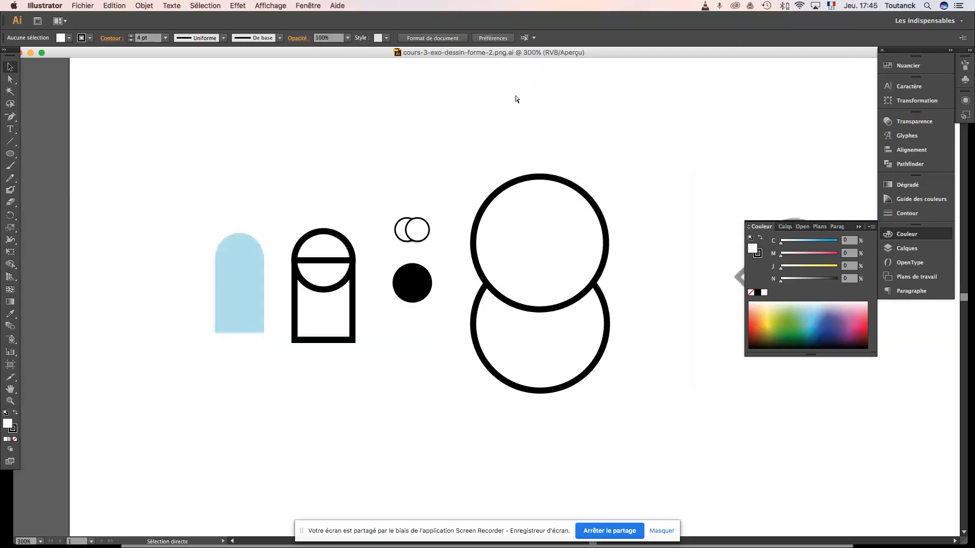
{"action": "key", "text": "super+minus"}
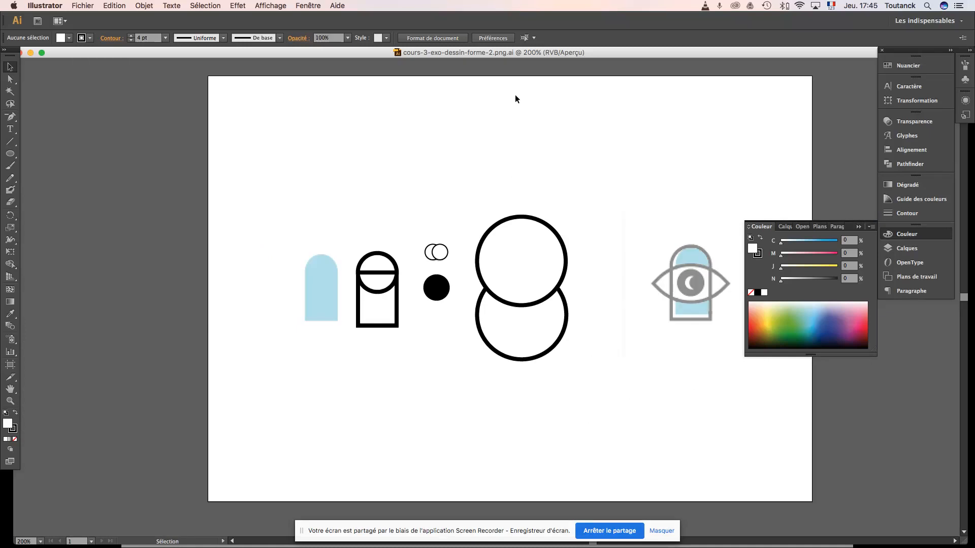
{"action": "key", "text": "super+plus"}
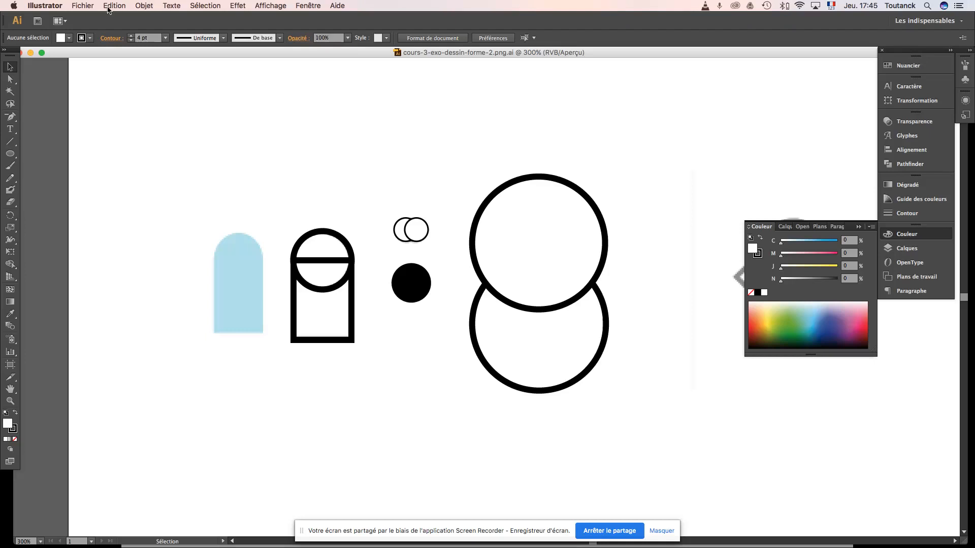
{"action": "left_click", "coordinate": [86, 7]}
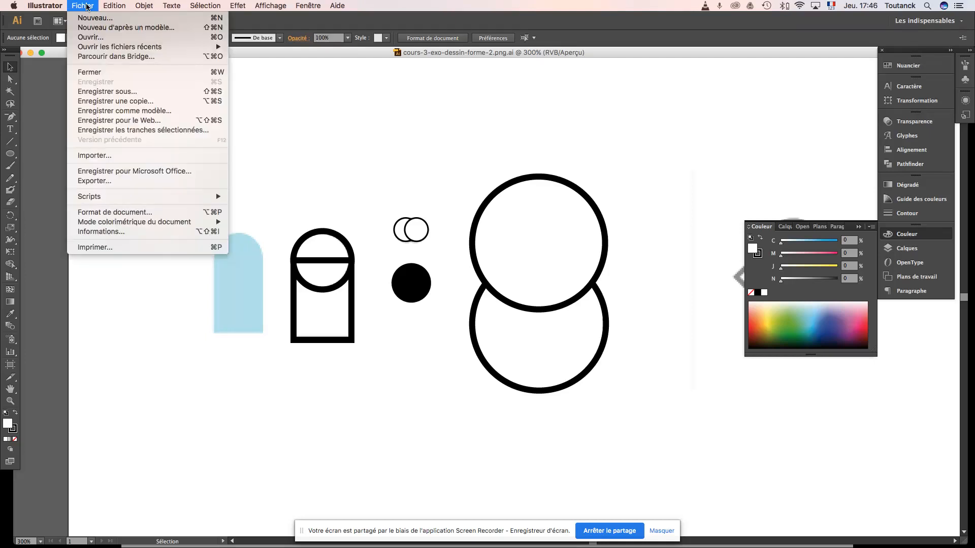
{"action": "mouse_move", "coordinate": [141, 223]}
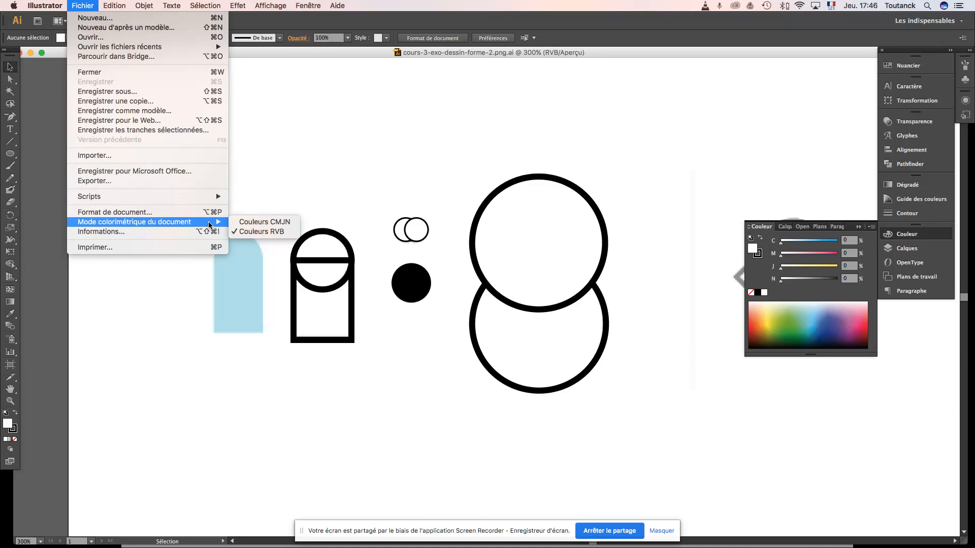
{"action": "left_click", "coordinate": [251, 222]}
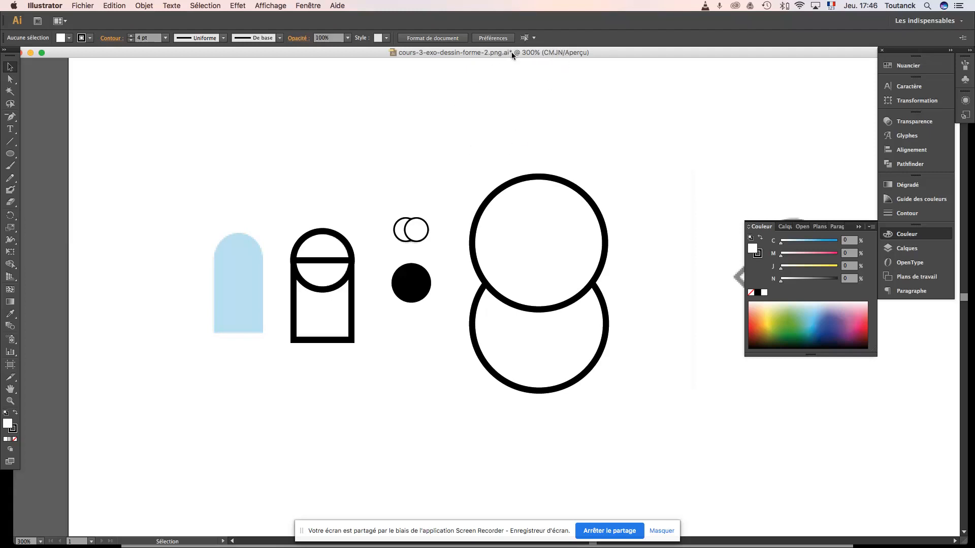
{"action": "key", "text": "super+s"}
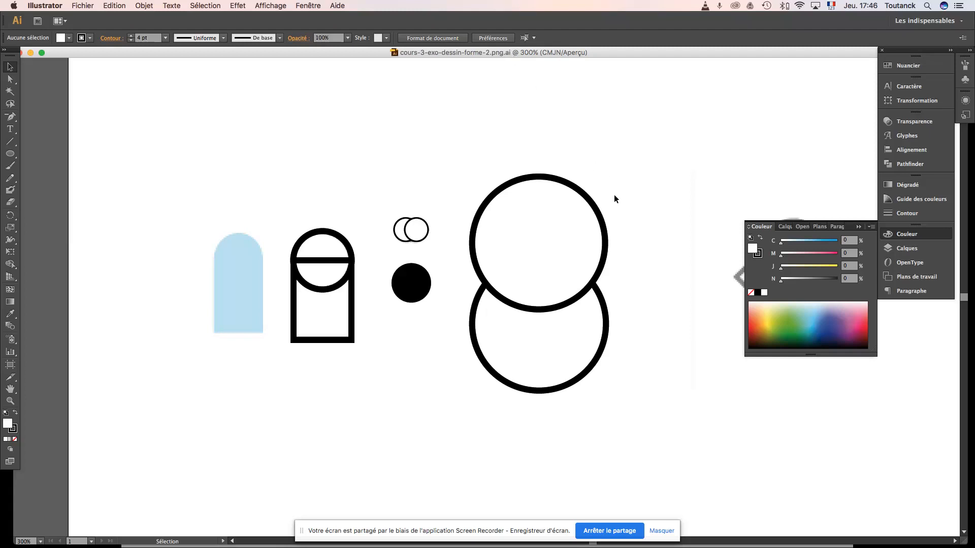
- Duplicate the black arch's circle and rectangle in place, pasting the copies in front of the originals
{"action": "left_click_drag", "start_coordinate": [614, 194], "coordinate": [566, 188]}
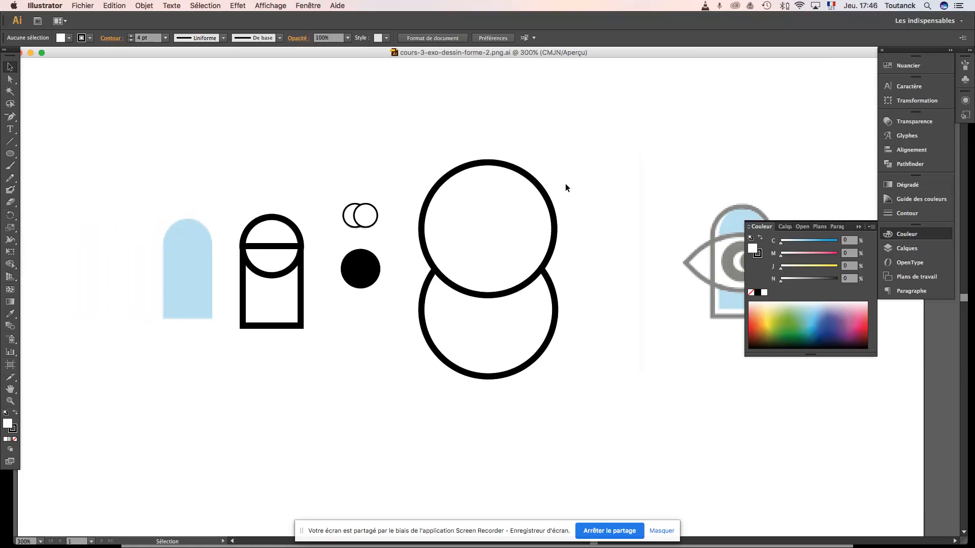
{"action": "left_click_drag", "start_coordinate": [299, 203], "coordinate": [425, 223]}
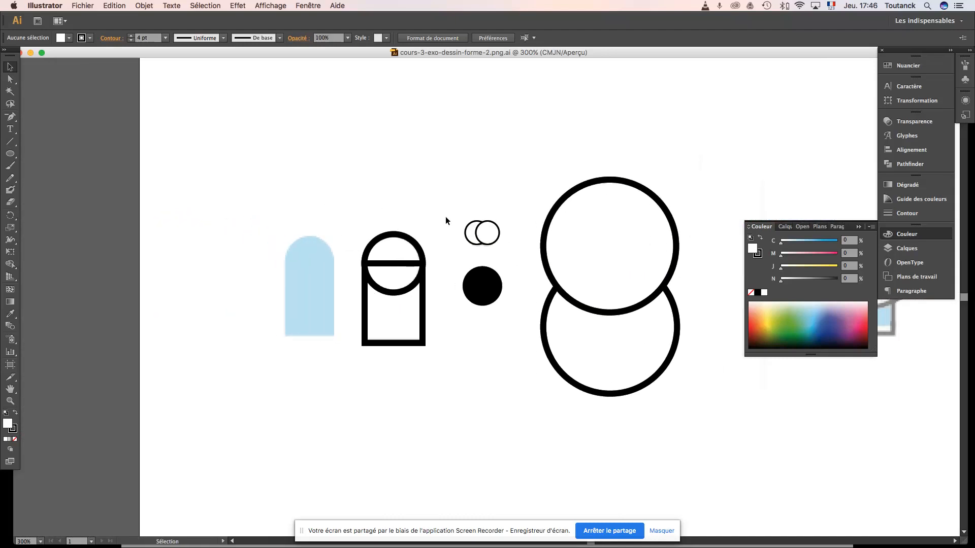
{"action": "left_click", "coordinate": [395, 234]}
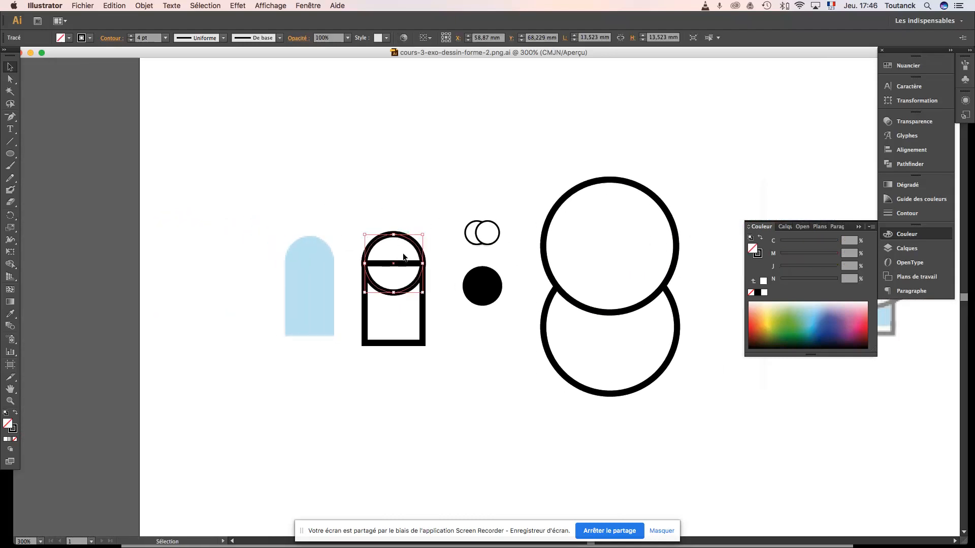
{"action": "left_click", "coordinate": [395, 265]}
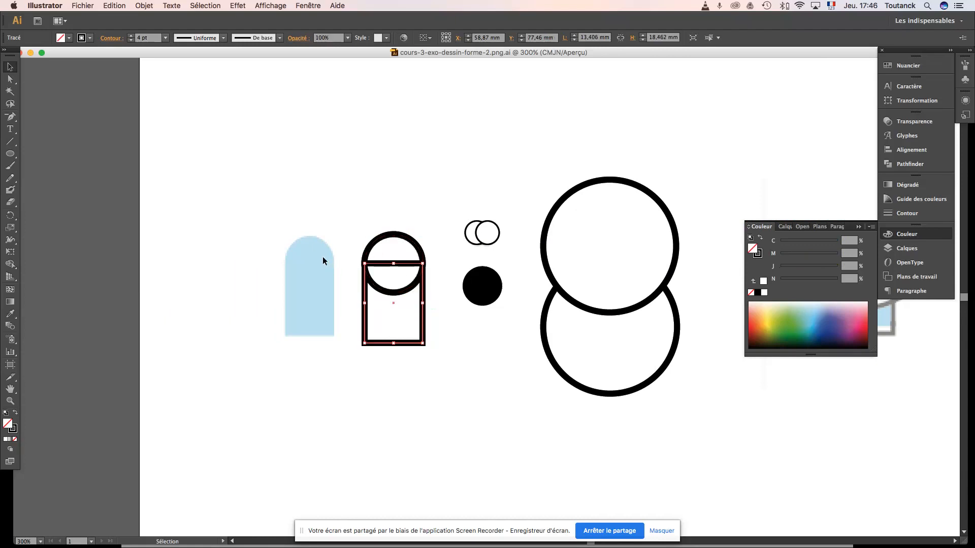
{"action": "left_click", "coordinate": [431, 328]}
{"action": "left_click_drag", "start_coordinate": [431, 364], "coordinate": [362, 214]}
{"action": "key", "text": "a"}
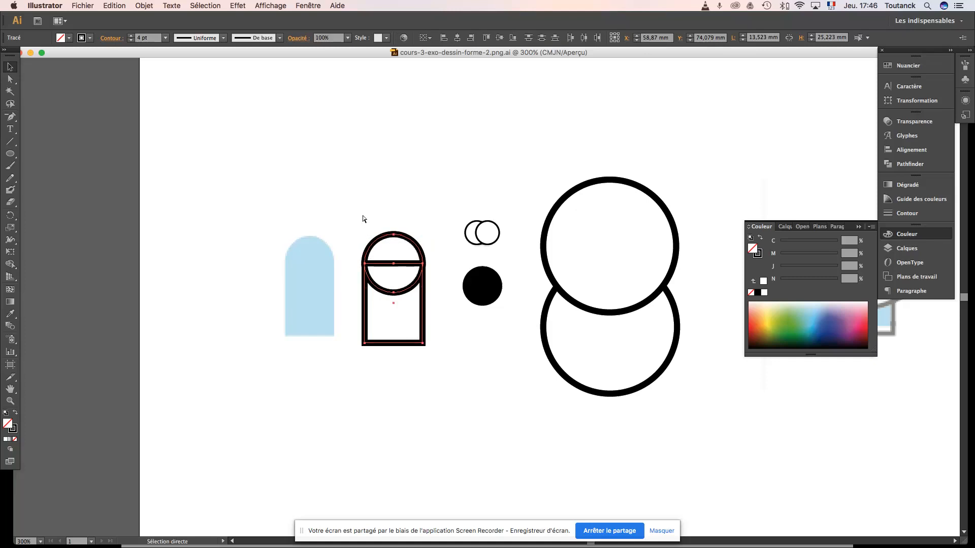
{"action": "key", "text": "v"}
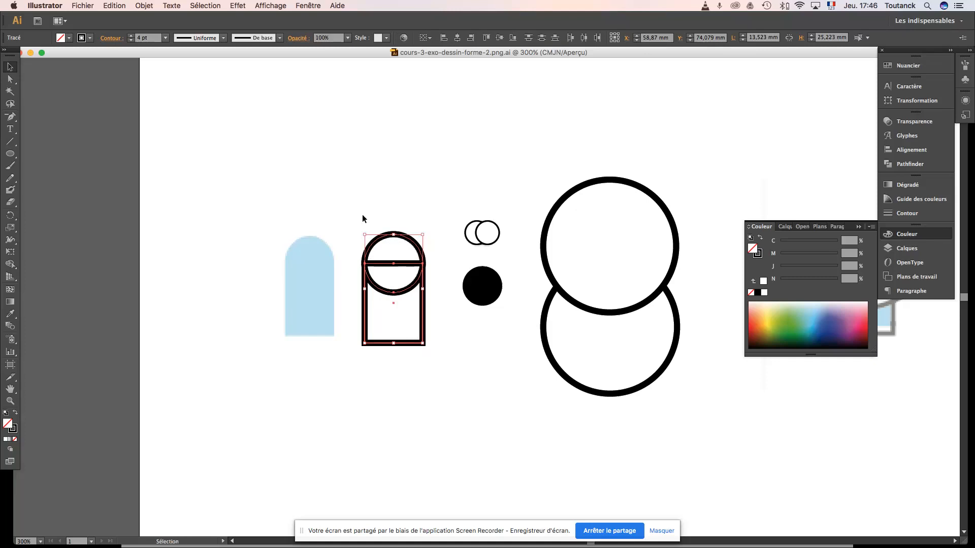
{"action": "key", "text": "super+f"}
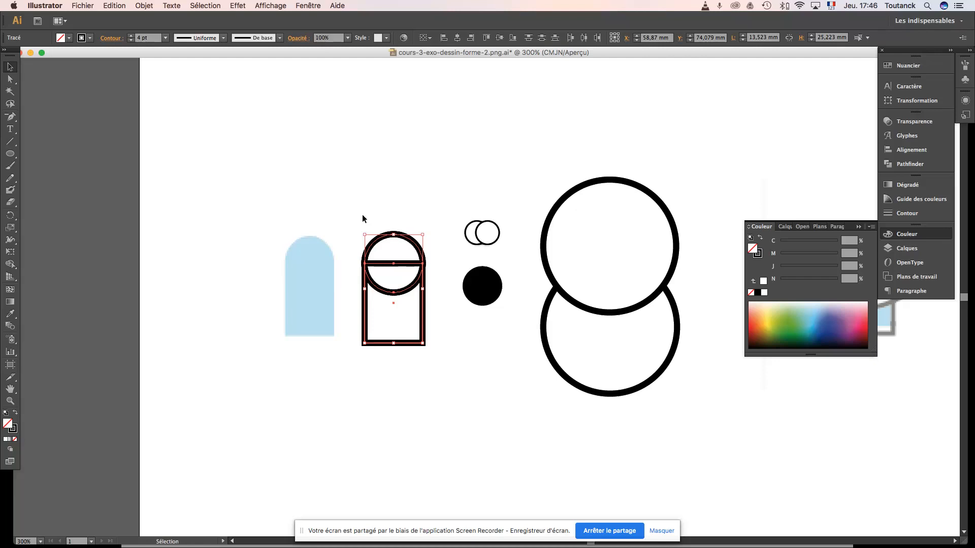
- Move the copied circle and rectangle about 19.4 mm left so they are centred over the blue arch
{"action": "key", "text": "Left"}
{"action": "key", "text": "Left"}
{"action": "key", "text": "Left"}
{"action": "key", "text": "Left"}
{"action": "key", "text": "Left"}
{"action": "key", "text": "Left"}
{"action": "key", "text": "Left"}
{"action": "key", "text": "Left"}
{"action": "key", "text": "Left"}
{"action": "key", "text": "Left"}
{"action": "key", "text": "Left"}
{"action": "key", "text": "Left"}
{"action": "key", "text": "Left"}
{"action": "key", "text": "Left"}
{"action": "key", "text": "Left"}
{"action": "key", "text": "Left"}
{"action": "key", "text": "Left"}
{"action": "key", "text": "Left"}
{"action": "key", "text": "Left"}
{"action": "key", "text": "Left"}
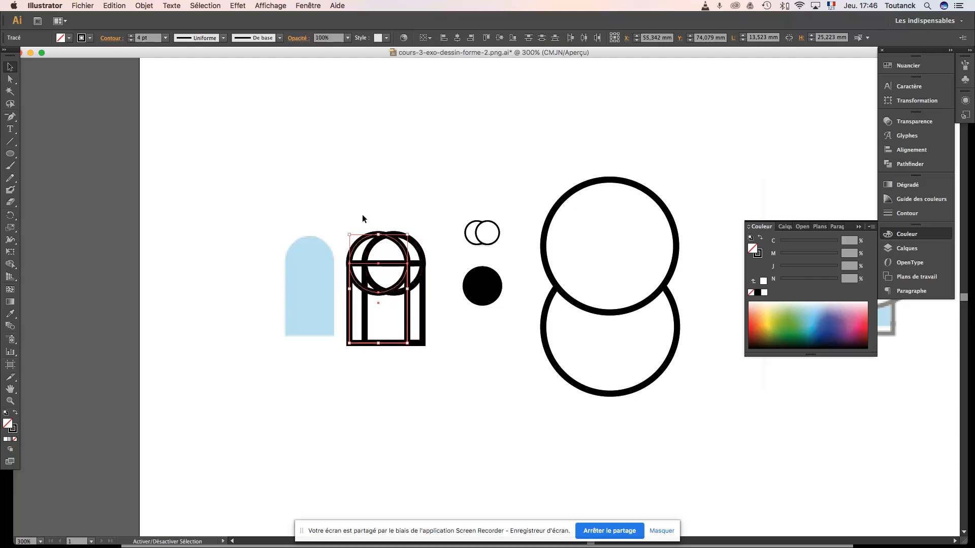
{"action": "key", "text": "shift+Left"}
{"action": "key", "text": "shift+Left"}
{"action": "key", "text": "shift+Left"}
{"action": "key", "text": "shift+Left"}
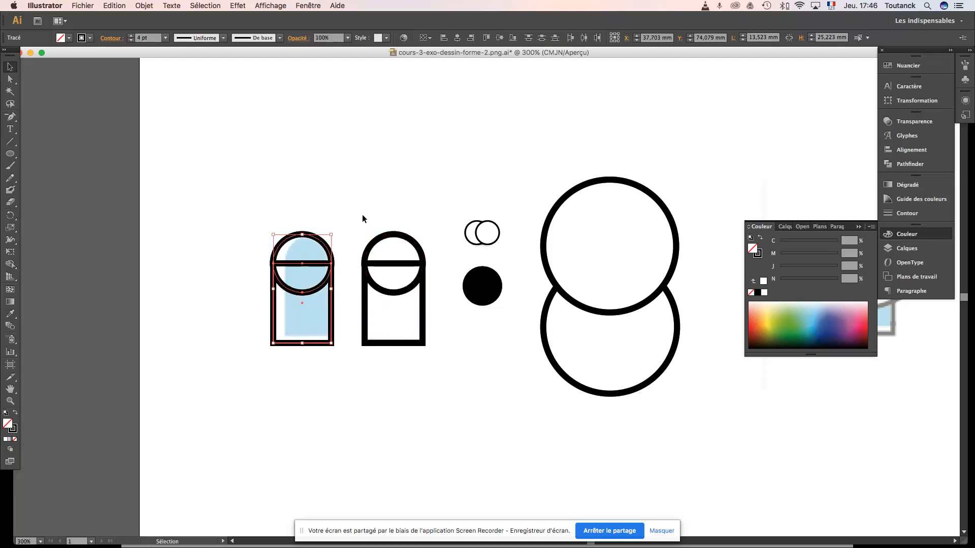
{"action": "key", "text": "Right"}
{"action": "key", "text": "Right"}
{"action": "key", "text": "Right"}
{"action": "key", "text": "Right"}
{"action": "key", "text": "Right"}
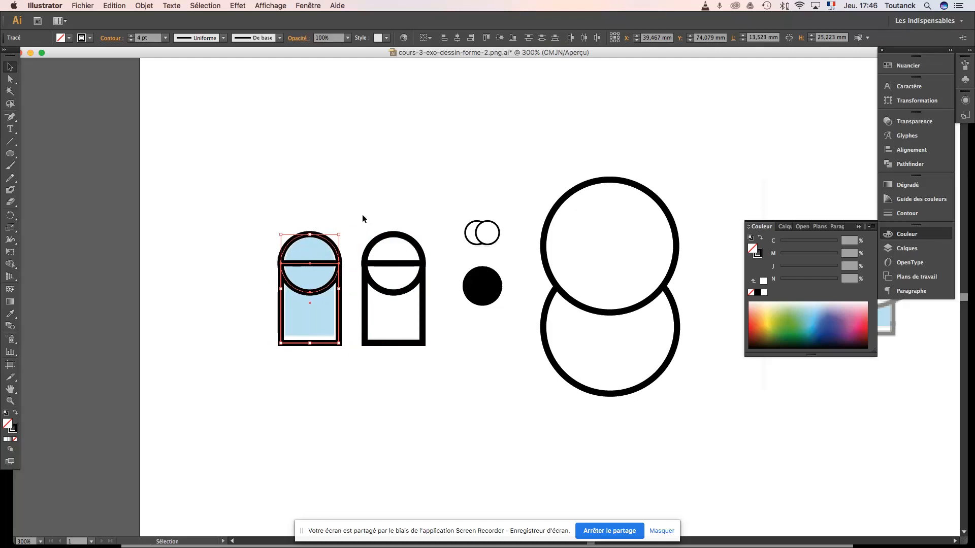
- Shrink the copied rectangle to about 16.8 mm high and narrow both sides to fit the blue arch's edges
{"action": "left_click", "coordinate": [334, 338]}
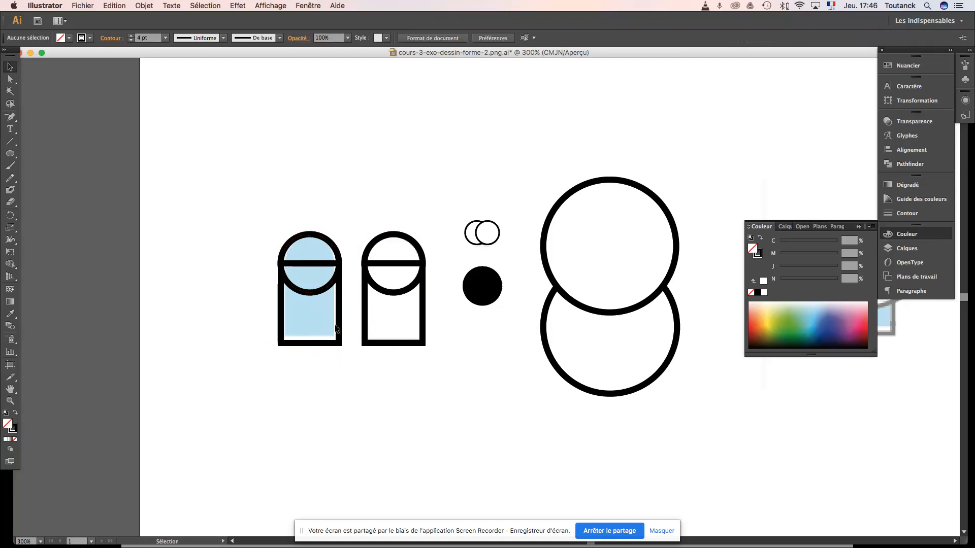
{"action": "left_click", "coordinate": [311, 343]}
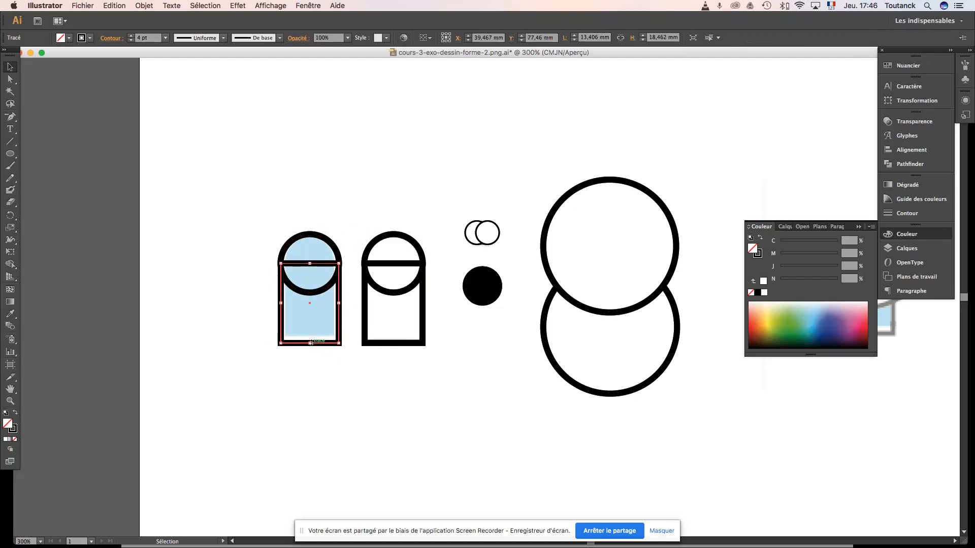
{"action": "key", "text": "super+equal"}
{"action": "key", "text": "super+equal"}
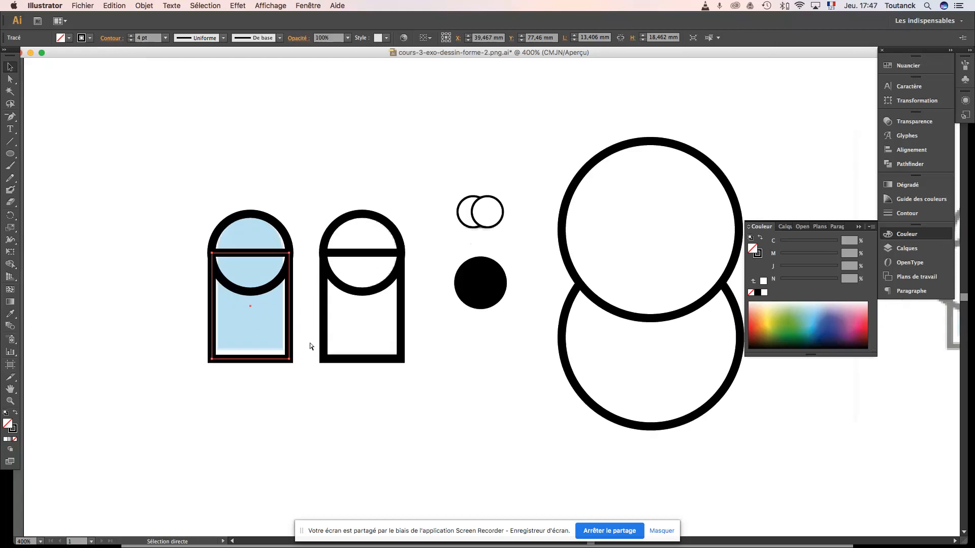
{"action": "left_click_drag", "start_coordinate": [266, 318], "coordinate": [457, 311]}
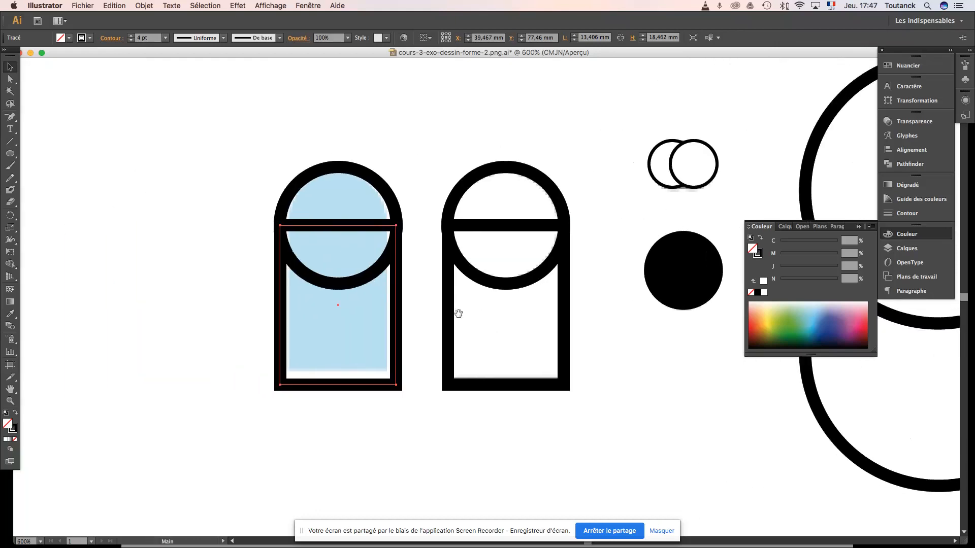
{"action": "left_click_drag", "start_coordinate": [338, 385], "coordinate": [337, 370]}
{"action": "left_click_drag", "start_coordinate": [396, 298], "coordinate": [387, 299]}
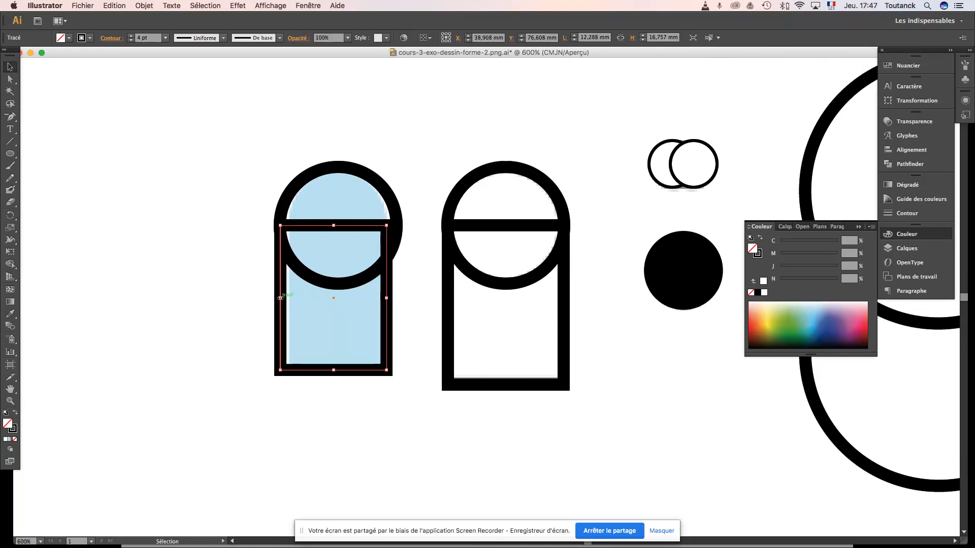
{"action": "left_click_drag", "start_coordinate": [280, 298], "coordinate": [287, 299]}
- Scale the copied circle to about 11.6 mm in diameter, nudge it left to line up with the rectangle, and deselect it
{"action": "left_click", "coordinate": [336, 167]}
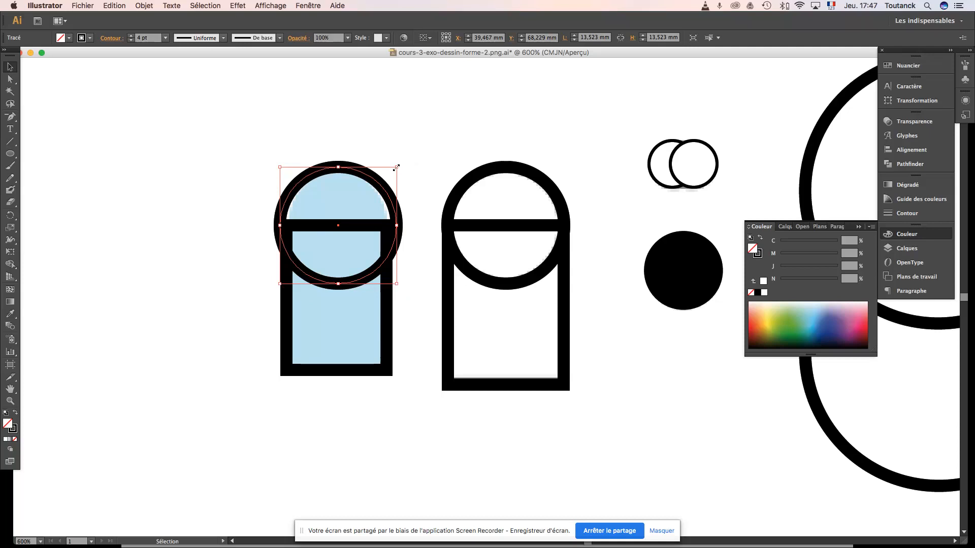
{"action": "left_click_drag", "start_coordinate": [396, 168], "coordinate": [389, 175]}
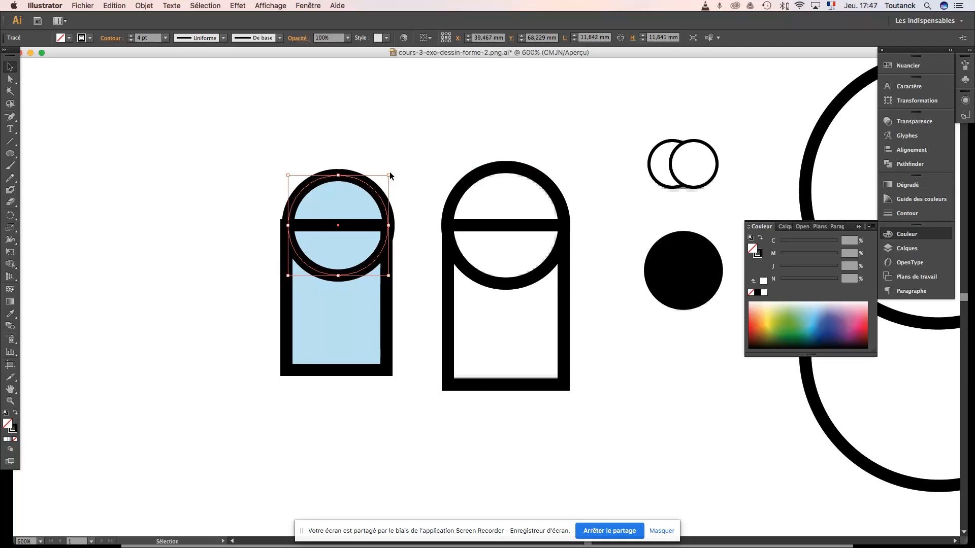
{"action": "key", "text": "Left"}
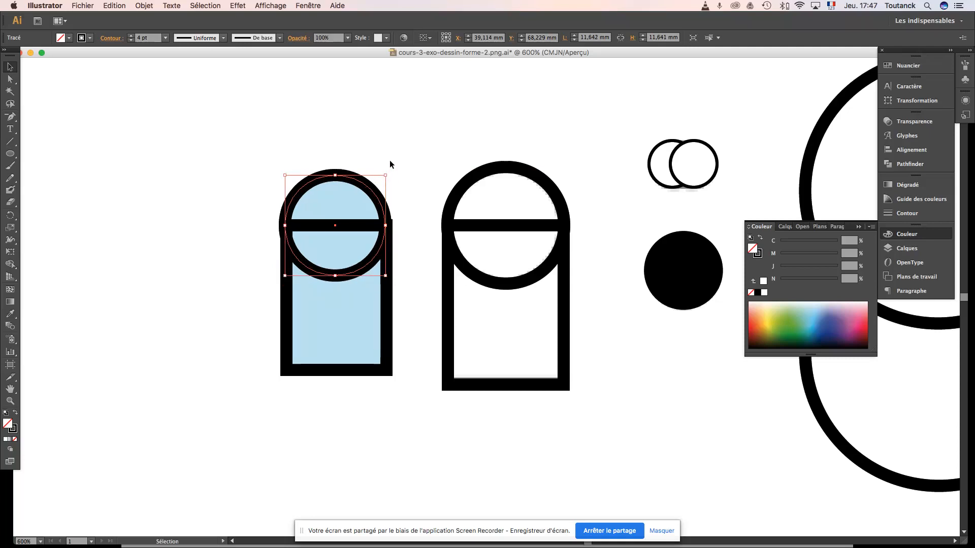
{"action": "left_click", "coordinate": [395, 175]}
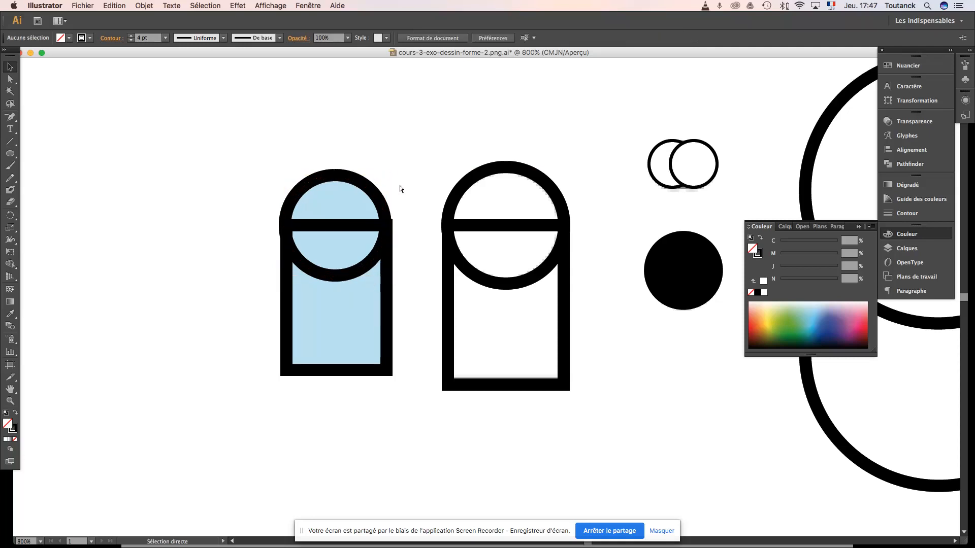
- Check how the resized circle meets the rectangle over the blue arch, and select both shapes
{"action": "key", "text": "super+plus"}
{"action": "key", "text": "super+plus"}
{"action": "left_click_drag", "start_coordinate": [331, 191], "coordinate": [500, 236]}
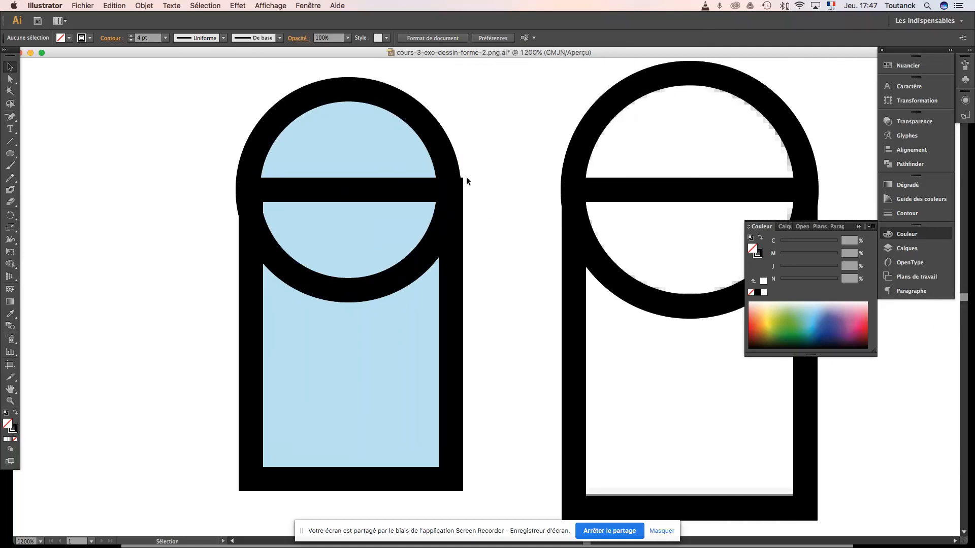
{"action": "key", "text": "super+minus"}
{"action": "key", "text": "super+minus"}
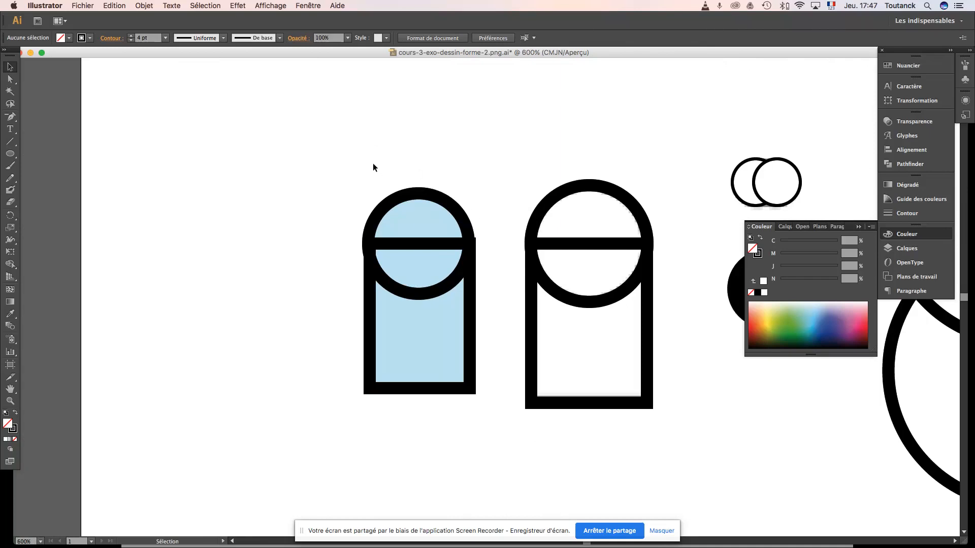
{"action": "left_click_drag", "start_coordinate": [373, 164], "coordinate": [422, 398]}
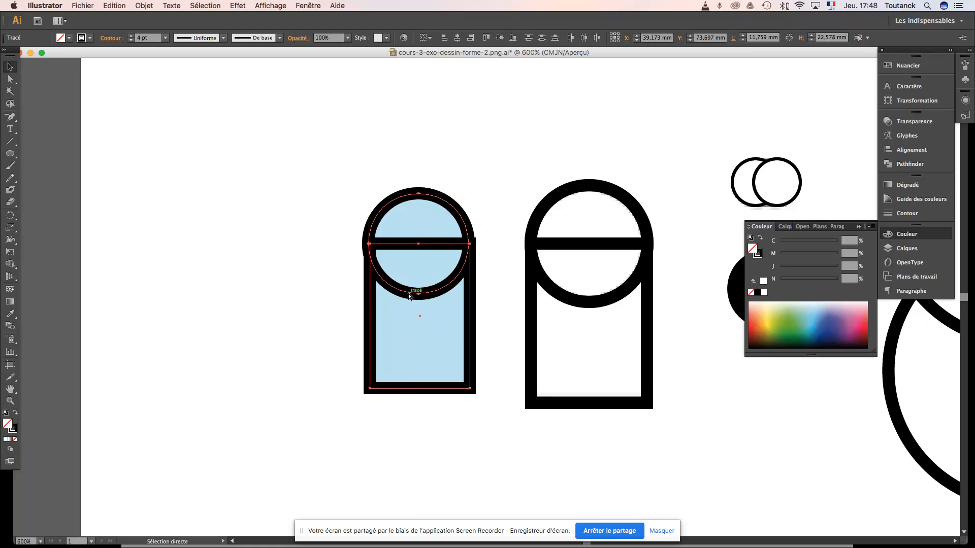
- Switch to the course slides to review the painting tools on slide 36, and return to Illustrator
{"action": "key", "text": "super+Tab"}
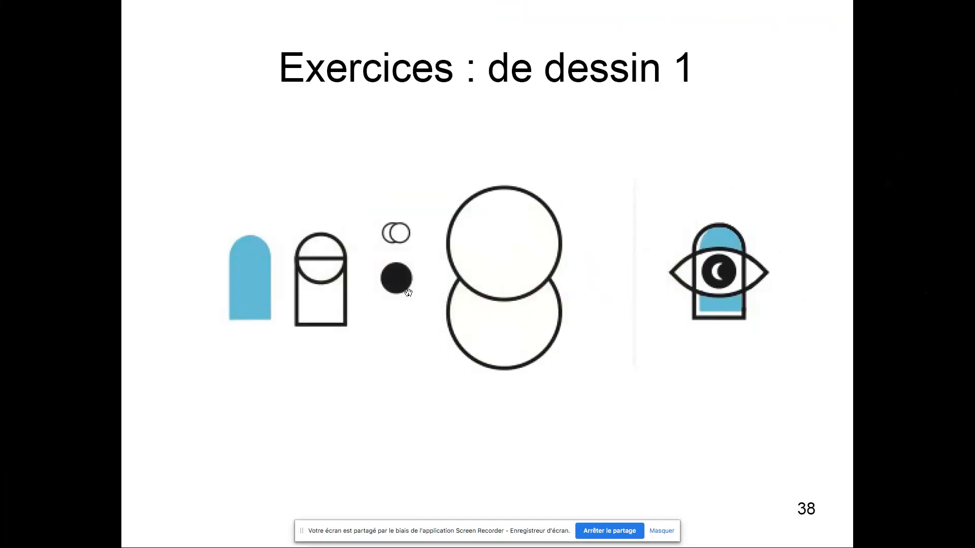
{"action": "key", "text": "Left"}
{"action": "key", "text": "Left"}
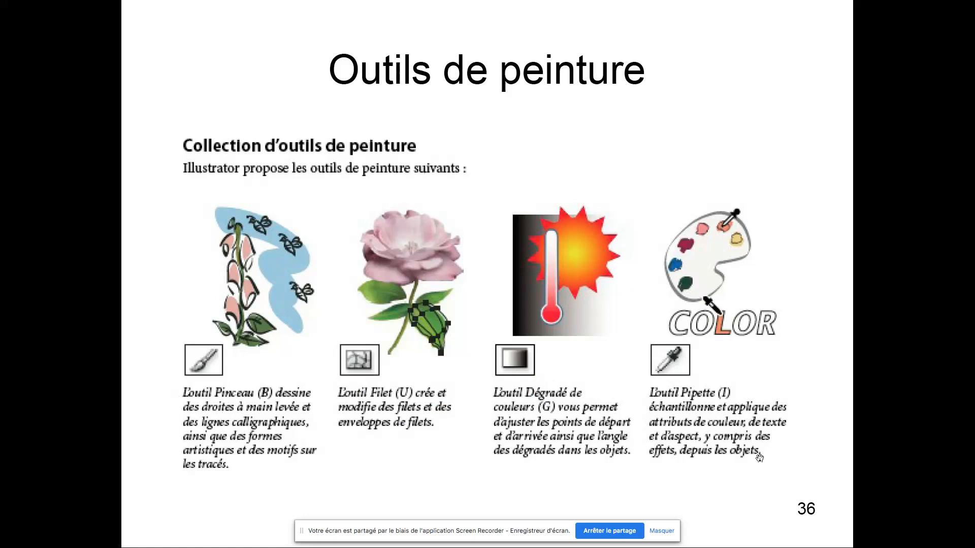
{"action": "key", "text": "super+Tab"}
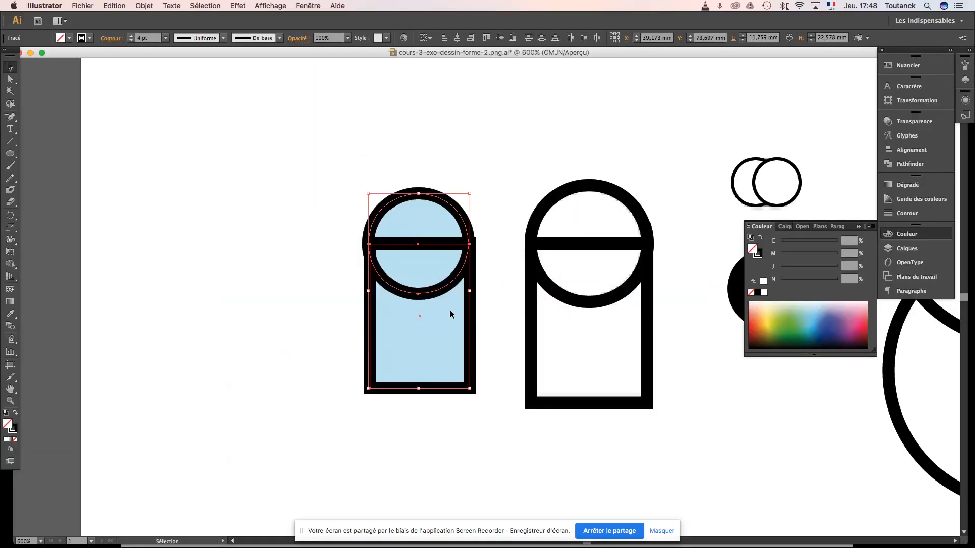
- Try to fill the traced circle and rectangle with the sampled blue of the arch, and undo the fill
{"action": "left_click", "coordinate": [10, 314]}
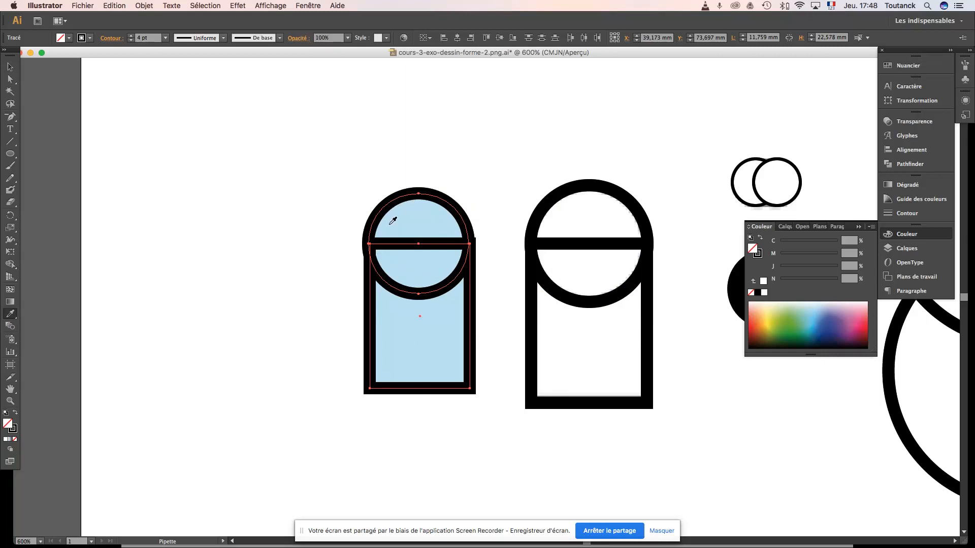
{"action": "left_click", "coordinate": [405, 345]}
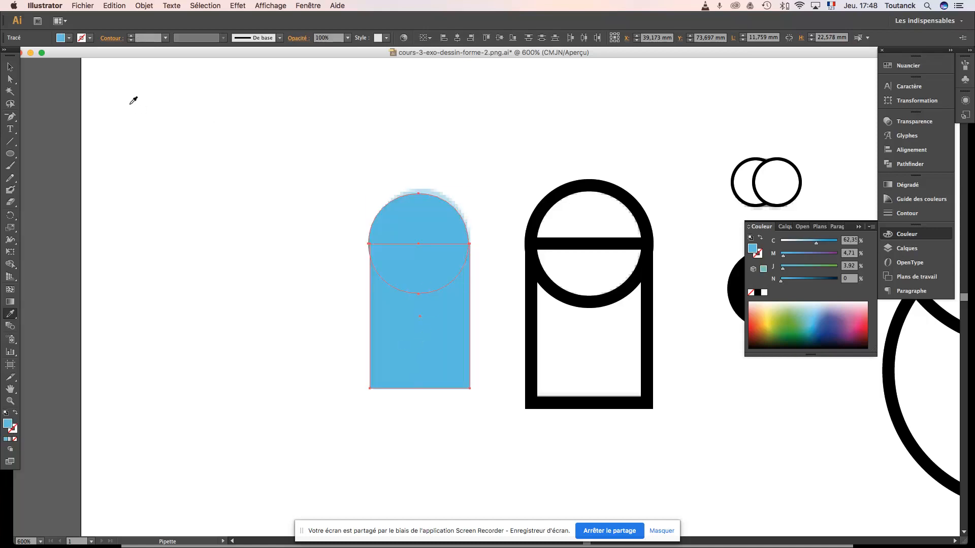
{"action": "key", "text": "ctrl+z"}
{"action": "key", "text": "v"}
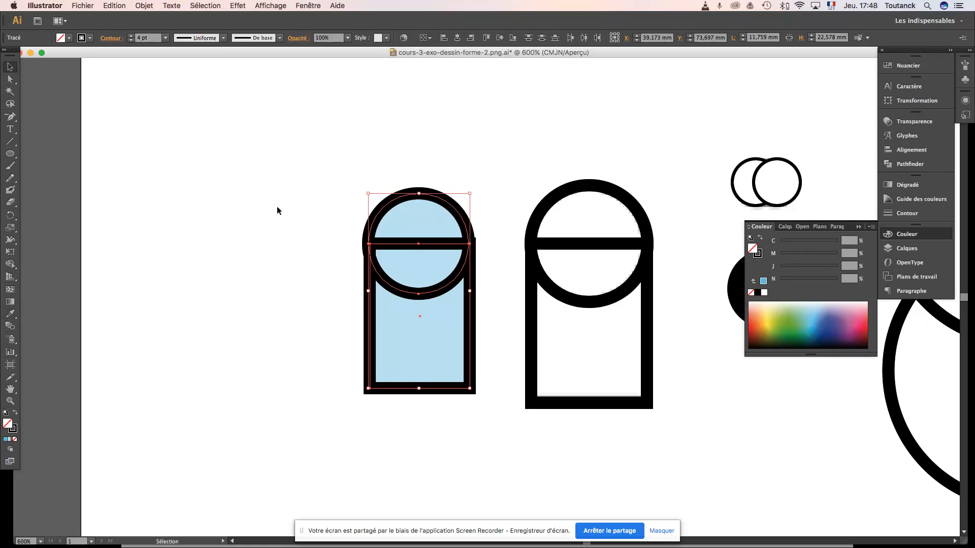
- Move the traced circle and rectangle clear of the blue arch into the empty area beside it, and shift the circle slightly
{"action": "left_click_drag", "start_coordinate": [446, 285], "coordinate": [313, 282]}
{"action": "left_click", "coordinate": [358, 207]}
{"action": "left_click_drag", "start_coordinate": [330, 214], "coordinate": [325, 217]}
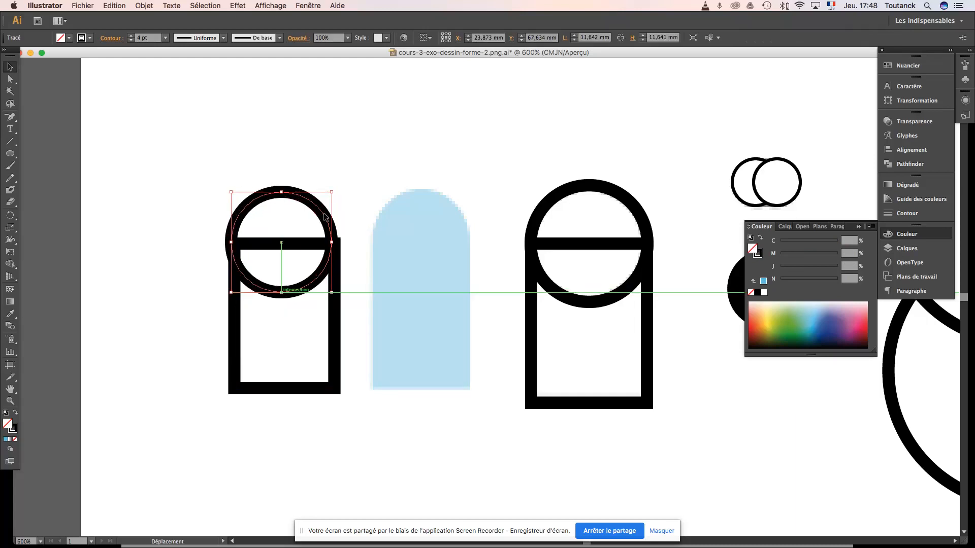
{"action": "left_click", "coordinate": [356, 209]}
- Apply the template arch's blue to both the circle and the rectangle with the Eyedropper
{"action": "left_click_drag", "start_coordinate": [260, 163], "coordinate": [326, 337]}
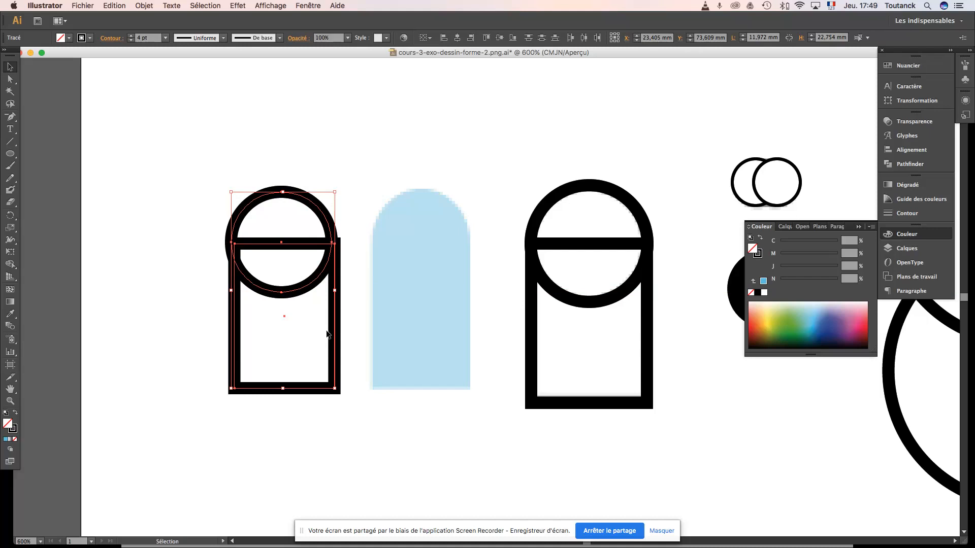
{"action": "left_click", "coordinate": [11, 314]}
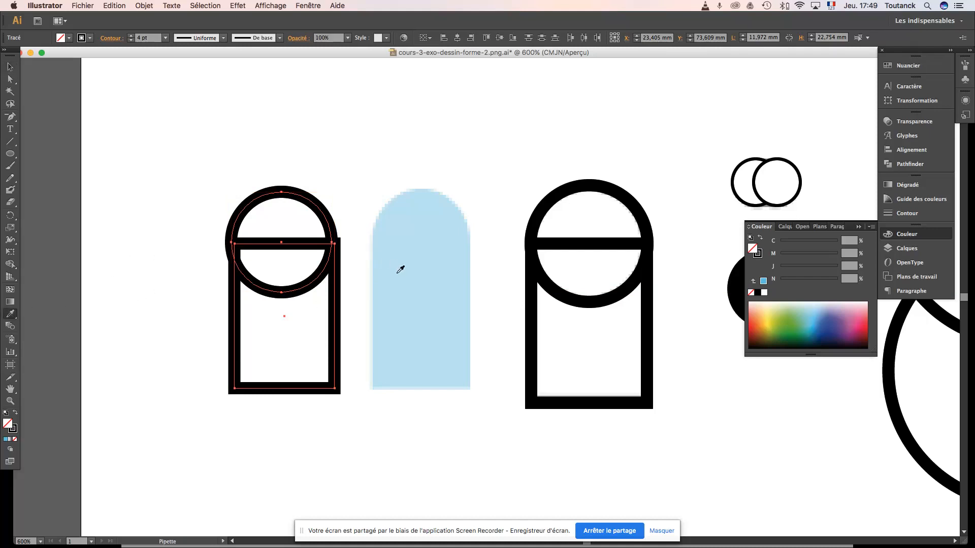
{"action": "left_click", "coordinate": [428, 274]}
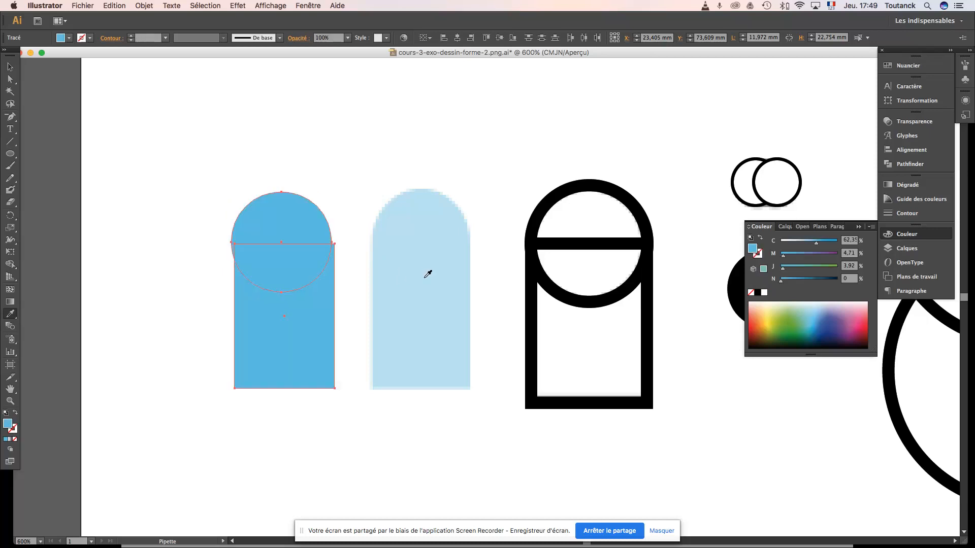
{"action": "key", "text": "v"}
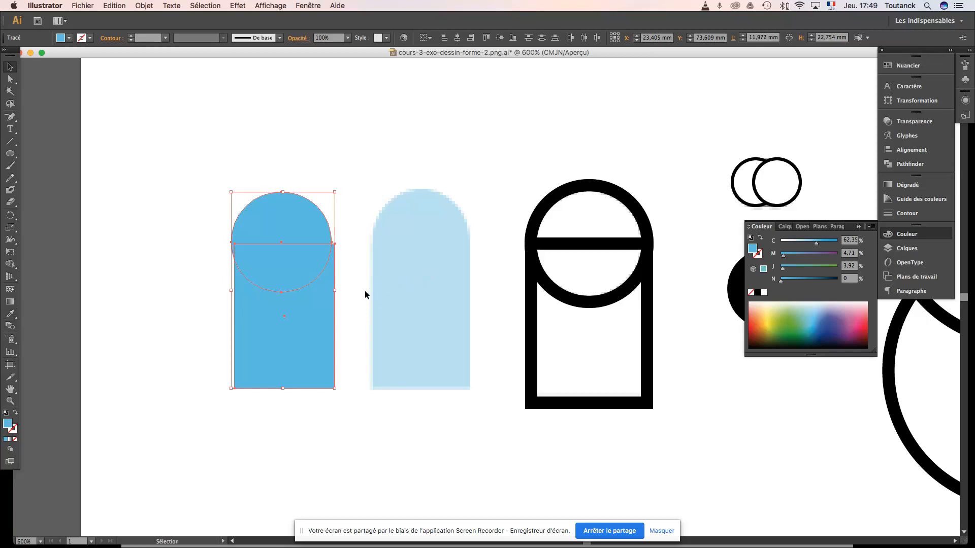
- Move the blue circle and rectangle back over the template arch and check how the circle lines up with the rectangle
{"action": "left_click", "coordinate": [357, 297]}
{"action": "left_click_drag", "start_coordinate": [262, 175], "coordinate": [420, 317]}
{"action": "left_click", "coordinate": [479, 216]}
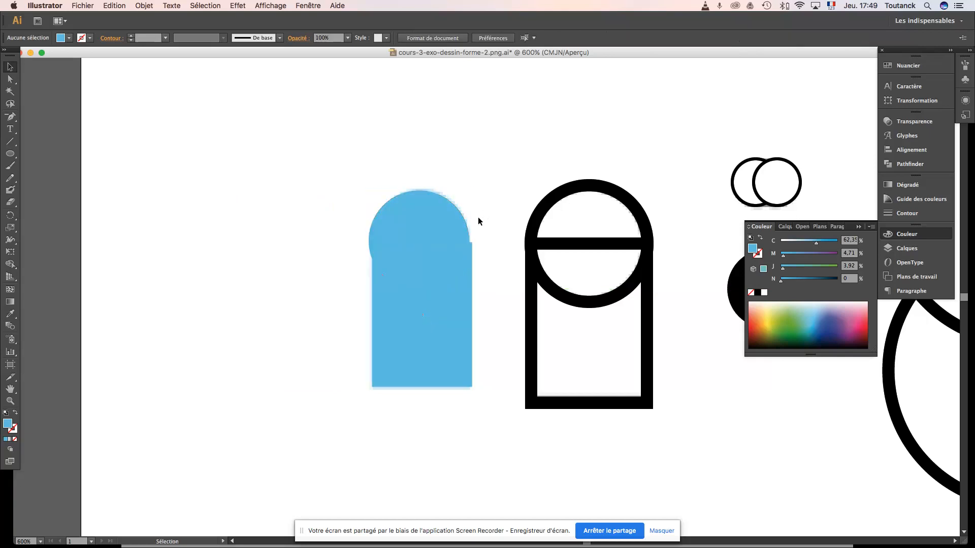
{"action": "left_click", "coordinate": [456, 239]}
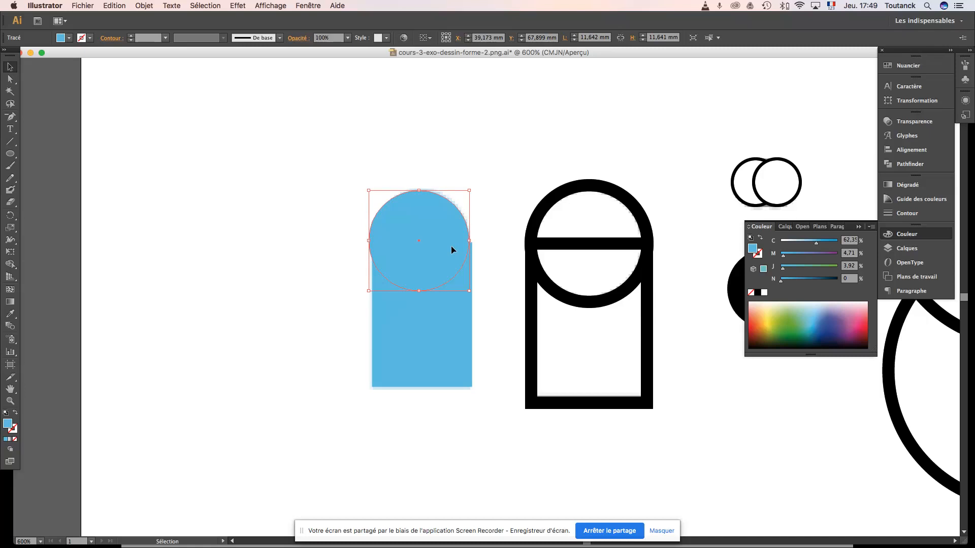
{"action": "left_click", "coordinate": [489, 197]}
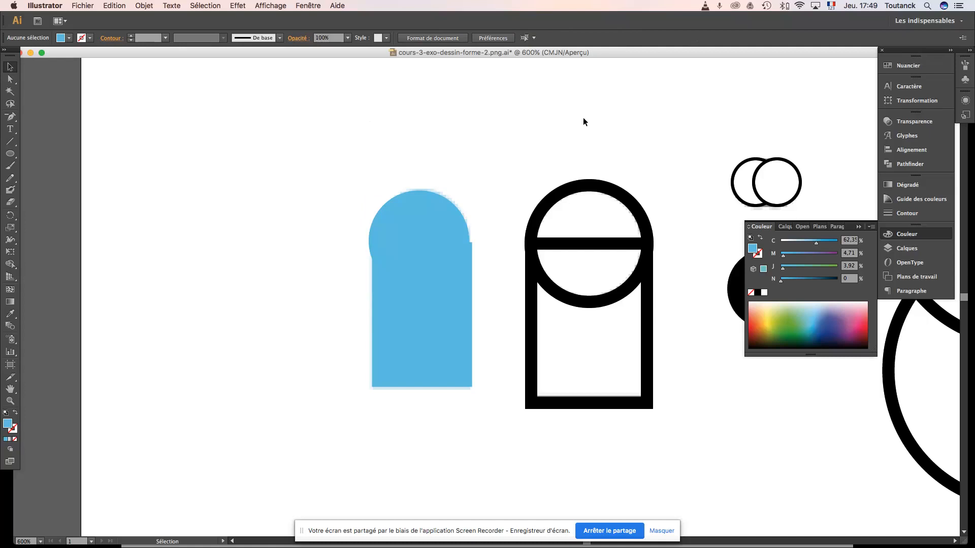
- Place the Alignment panel above the blue arch and align the circle and rectangle along their left edges
{"action": "left_click", "coordinate": [904, 150]}
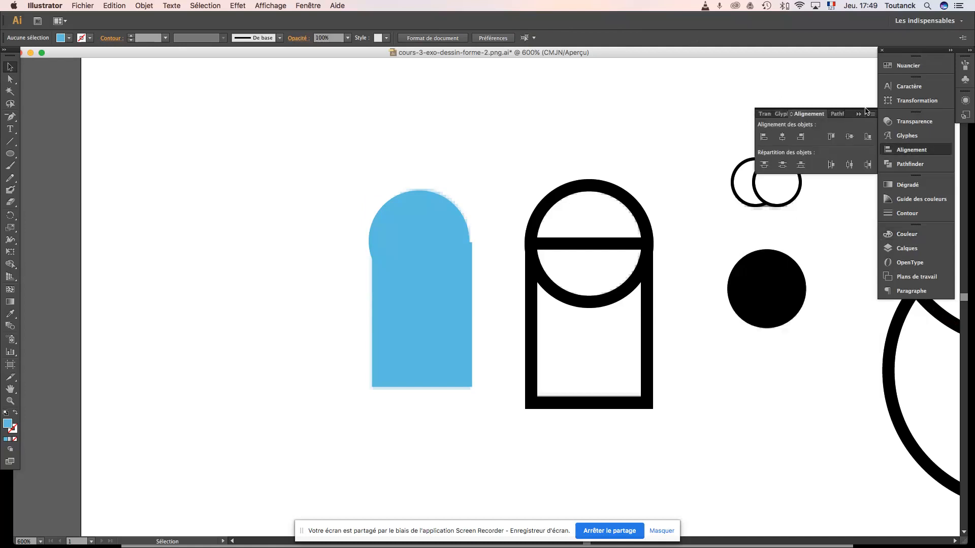
{"action": "left_click_drag", "start_coordinate": [851, 113], "coordinate": [459, 105]}
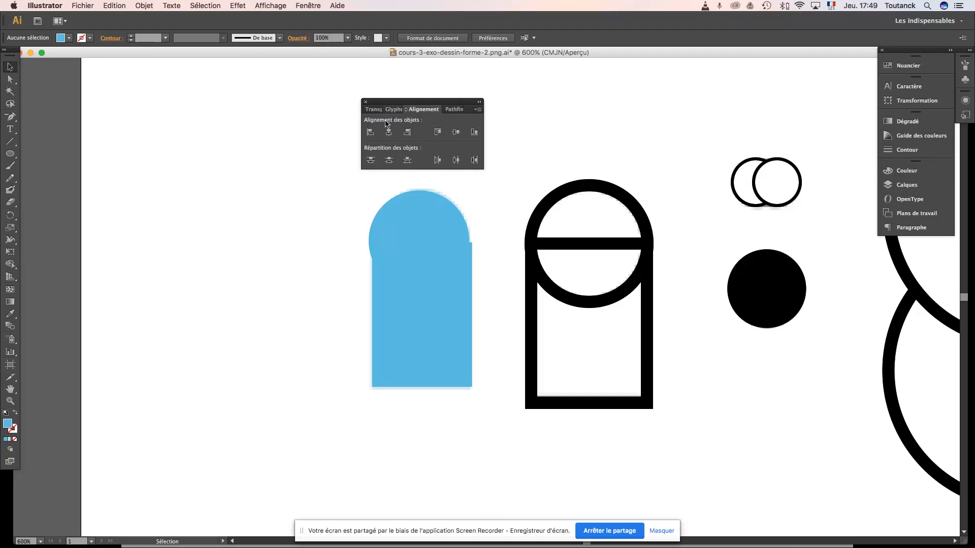
{"action": "left_click", "coordinate": [445, 228]}
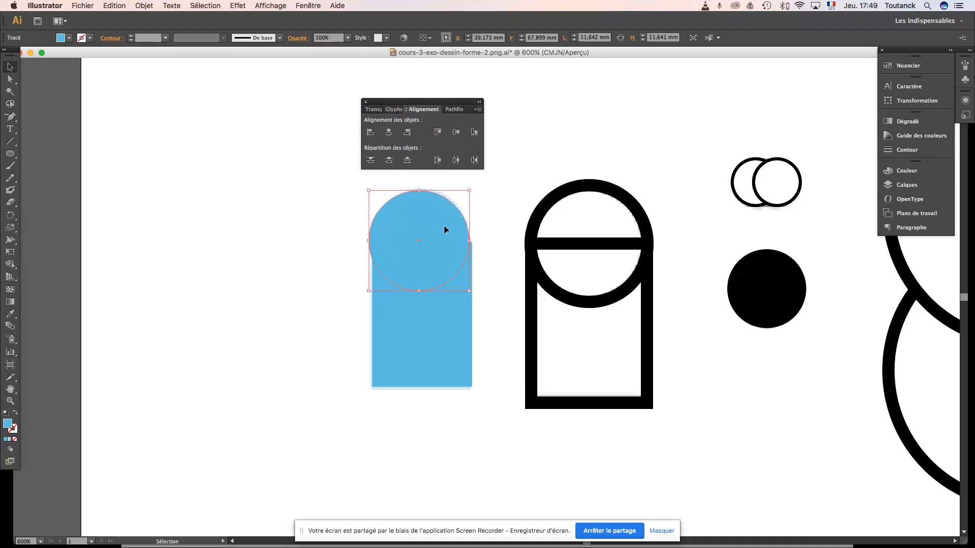
{"action": "left_click", "coordinate": [486, 254]}
{"action": "left_click_drag", "start_coordinate": [469, 279], "coordinate": [390, 228]}
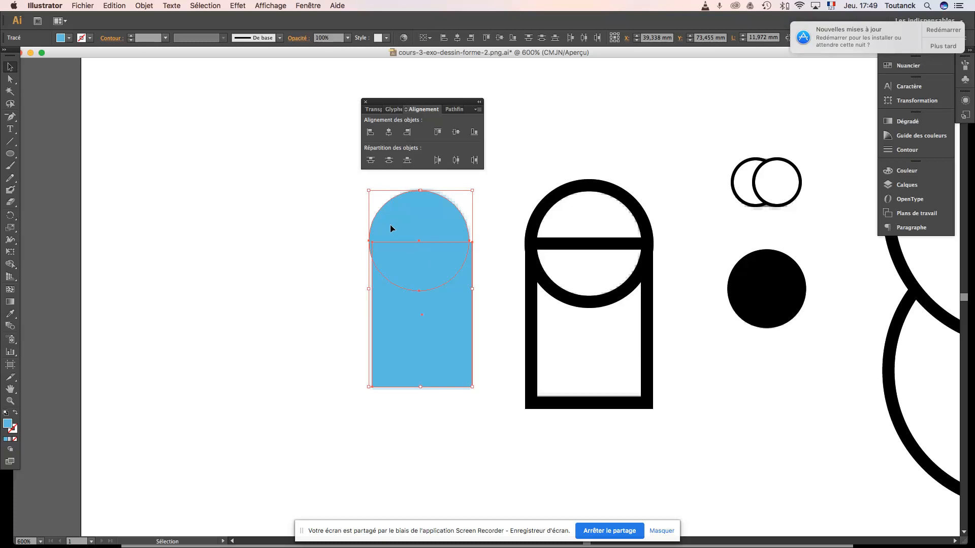
{"action": "left_click", "coordinate": [484, 278]}
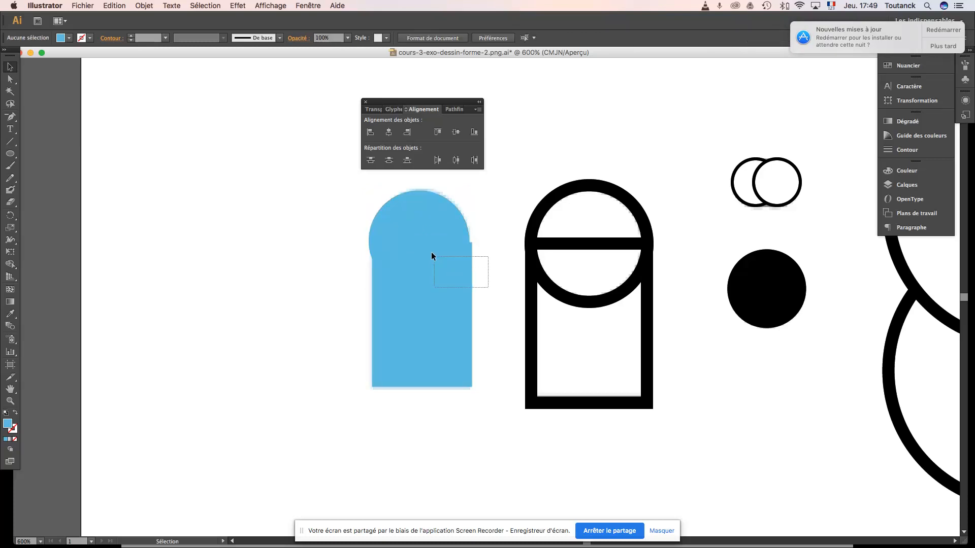
{"action": "left_click_drag", "start_coordinate": [431, 254], "coordinate": [410, 223]}
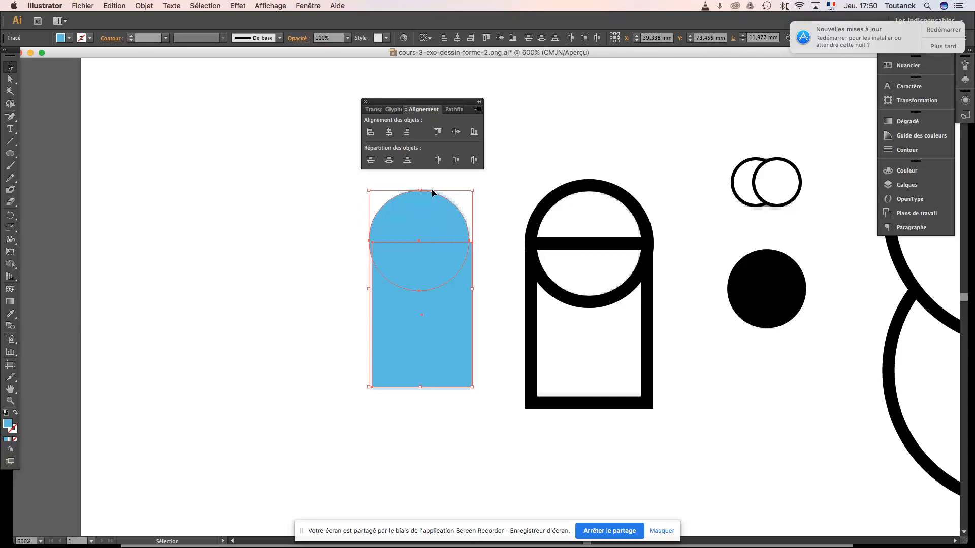
{"action": "left_click", "coordinate": [371, 133]}
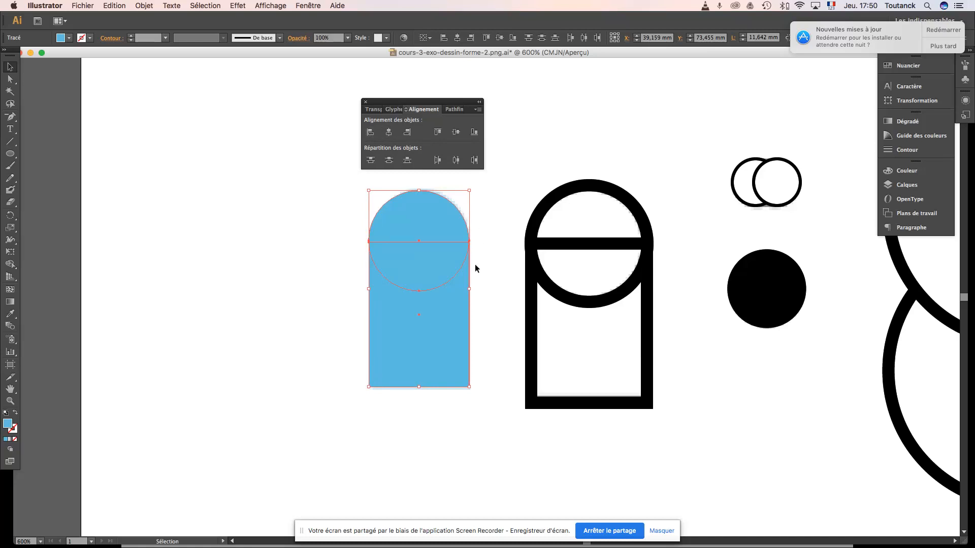
{"action": "left_click", "coordinate": [438, 133]}
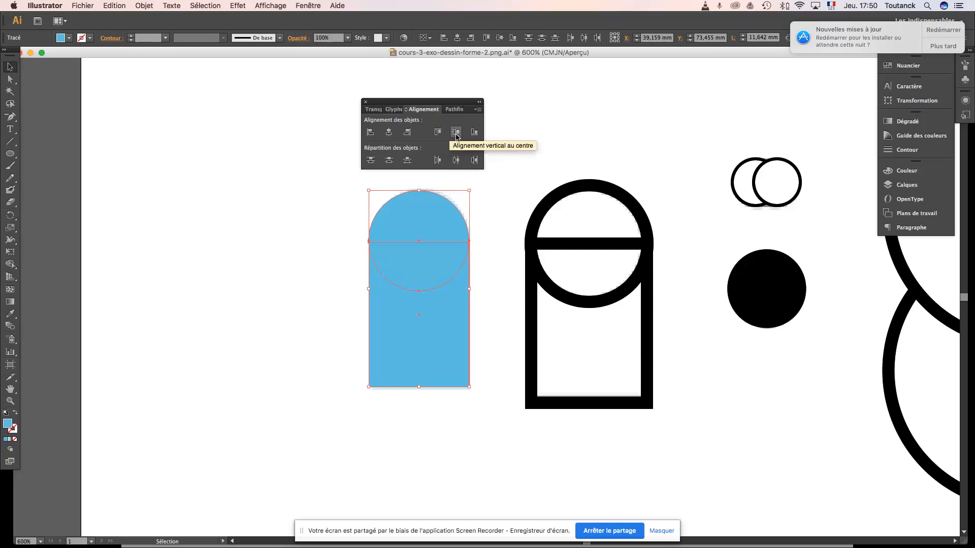
{"action": "left_click", "coordinate": [457, 133]}
{"action": "left_click", "coordinate": [480, 243]}
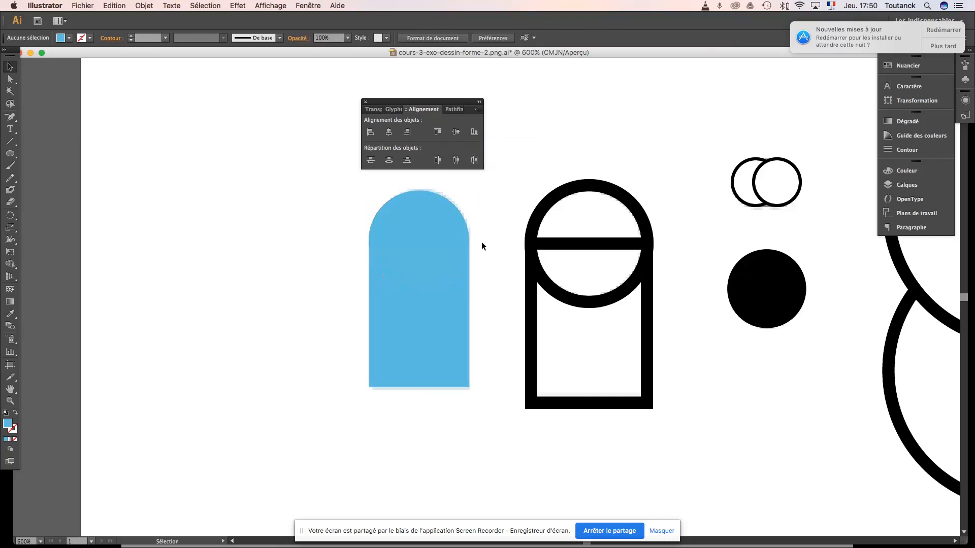
- Nudge the circle up and the rectangle down so they cover the ends of the template arch
{"action": "left_click", "coordinate": [460, 274]}
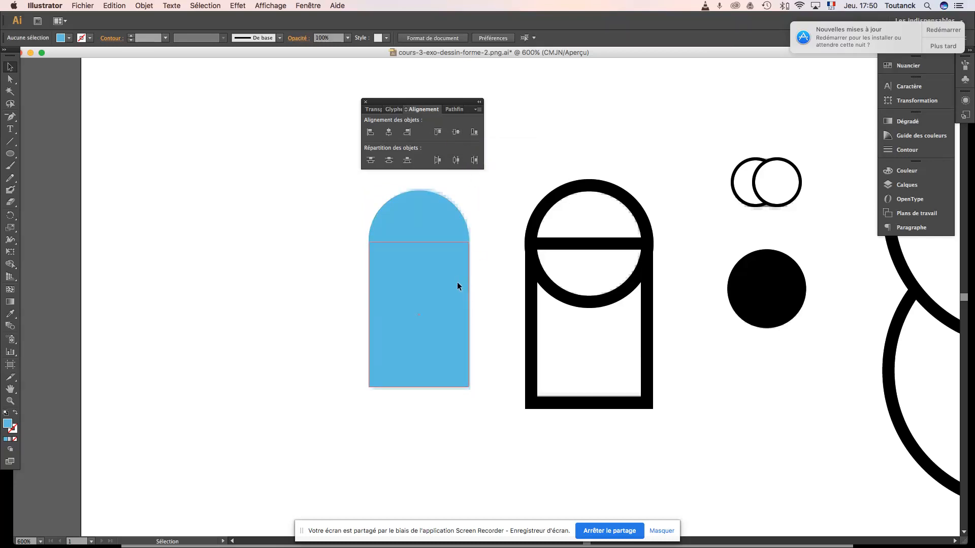
{"action": "left_click", "coordinate": [448, 225]}
{"action": "key", "text": "Up"}
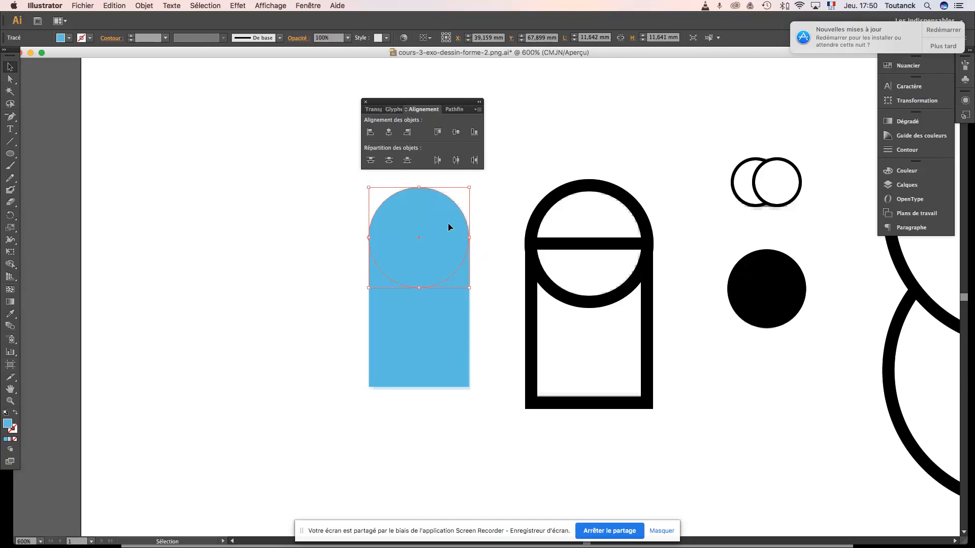
{"action": "left_click", "coordinate": [431, 326]}
{"action": "left_click", "coordinate": [480, 306]}
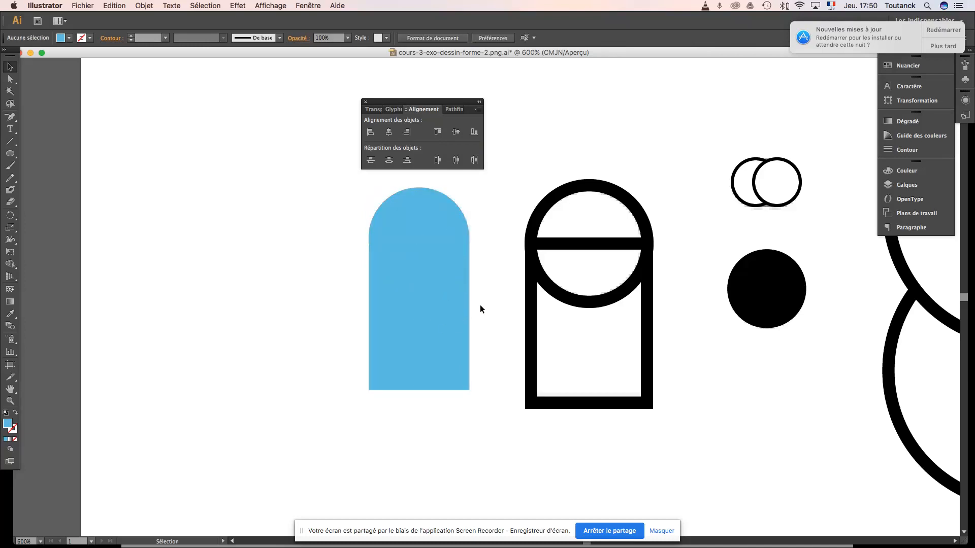
- Return the Alignment panel to the panel dock, try moving the circle off the rectangle, and undo that move
{"action": "key", "text": "super+minus"}
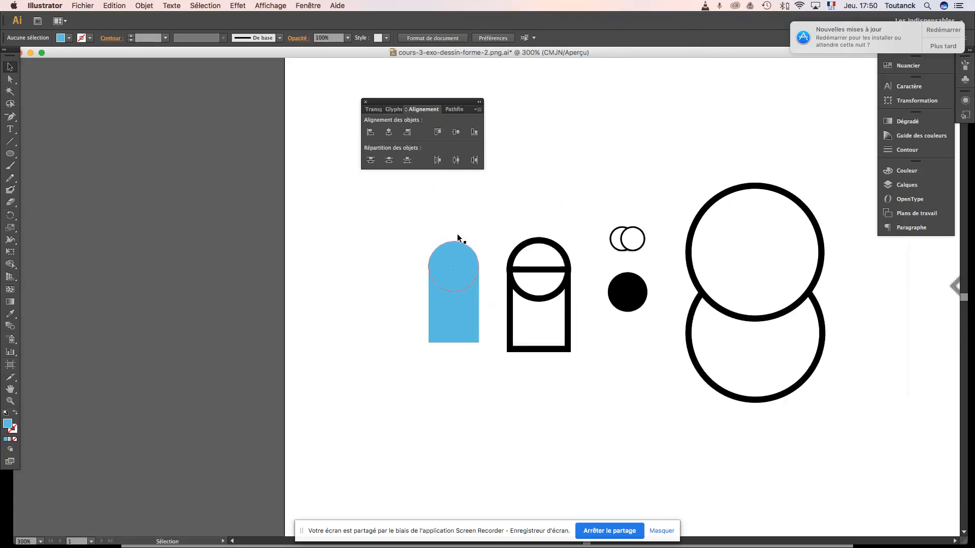
{"action": "left_click_drag", "start_coordinate": [420, 103], "coordinate": [909, 123]}
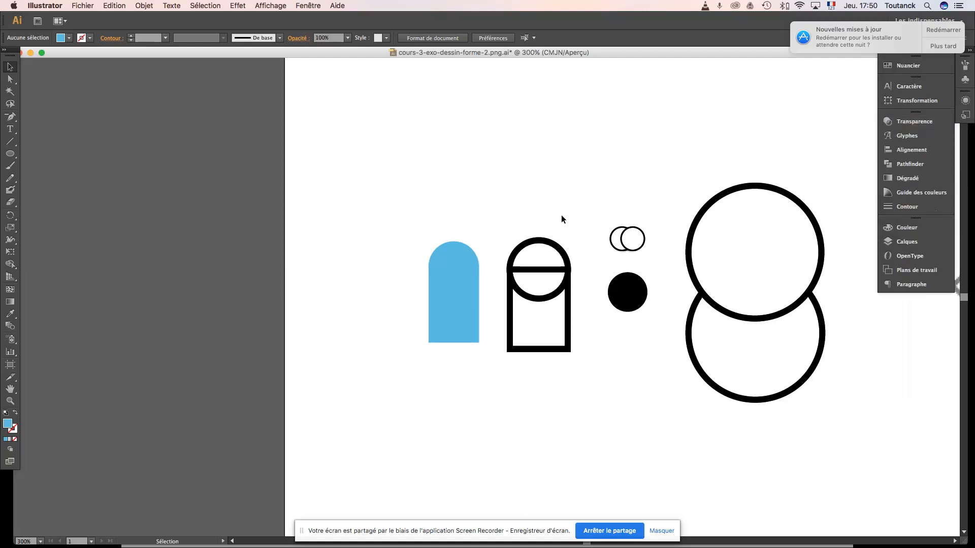
{"action": "left_click", "coordinate": [459, 272]}
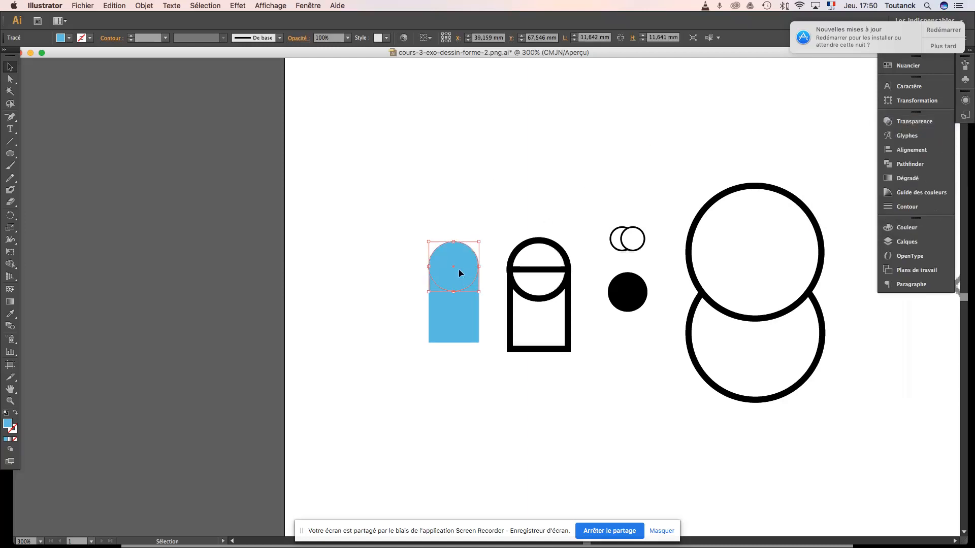
{"action": "left_click", "coordinate": [445, 226]}
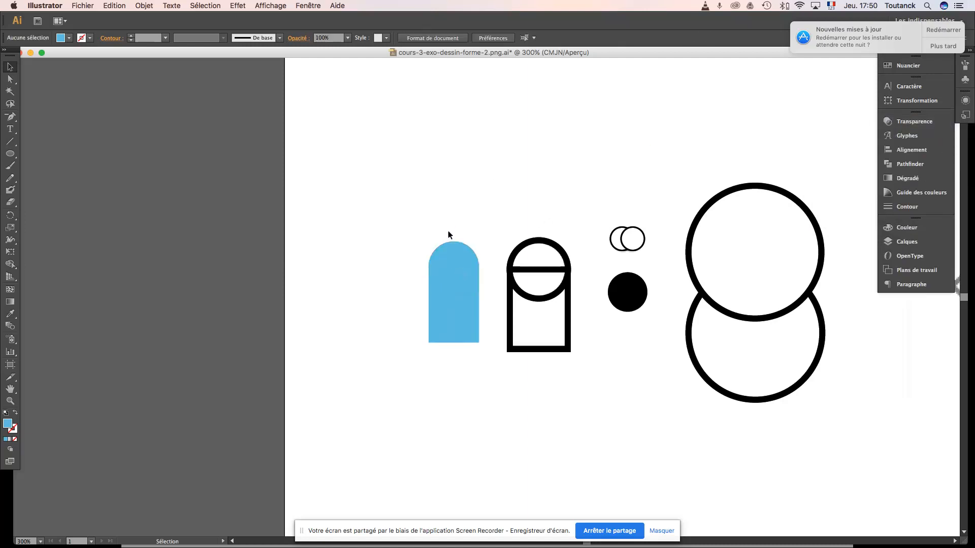
{"action": "left_click_drag", "start_coordinate": [460, 281], "coordinate": [392, 244]}
{"action": "key", "text": "super+z"}
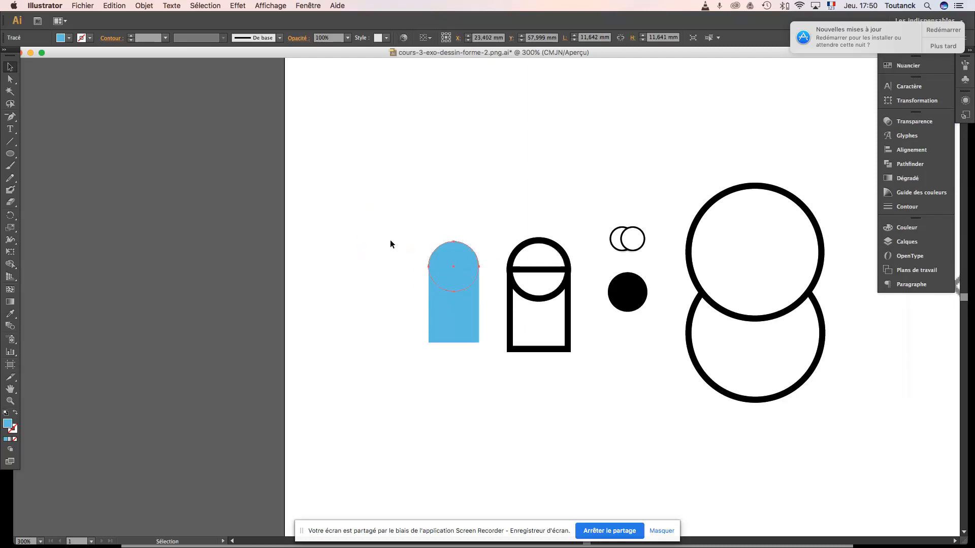
- Shrink the circle to about 11.4 mm and the rectangle to about 11.3 mm wide, bringing their left edges inward
{"action": "left_click", "coordinate": [480, 338]}
{"action": "left_click", "coordinate": [455, 283]}
{"action": "left_click_drag", "start_coordinate": [430, 291], "coordinate": [429, 307]}
{"action": "left_click", "coordinate": [453, 220]}
{"action": "left_click", "coordinate": [441, 298]}
{"action": "left_click", "coordinate": [414, 273]}
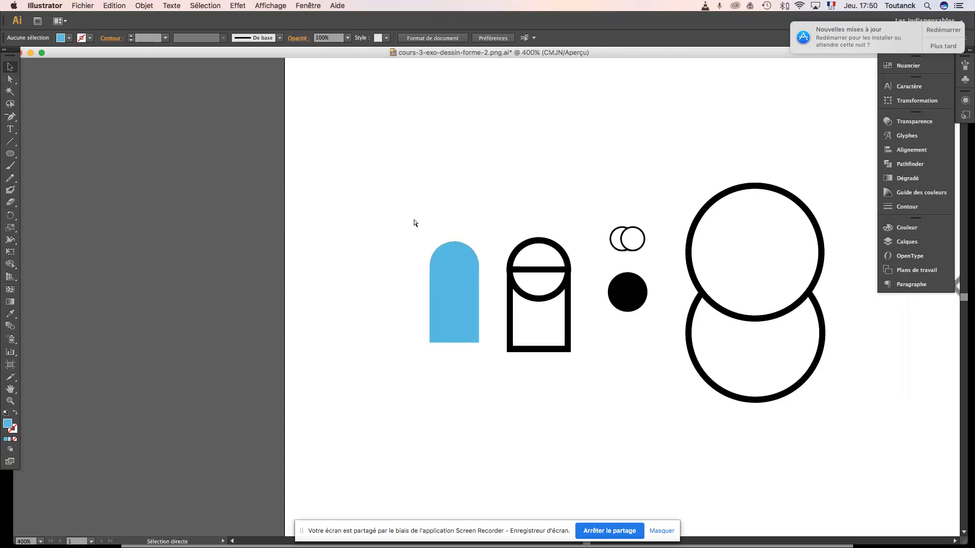
- Raise the rectangle slightly under the circle and stretch its lower edge down to the base of the template arch
{"action": "key", "text": "super+plus"}
{"action": "key", "text": "super+plus"}
{"action": "key", "text": "super+plus"}
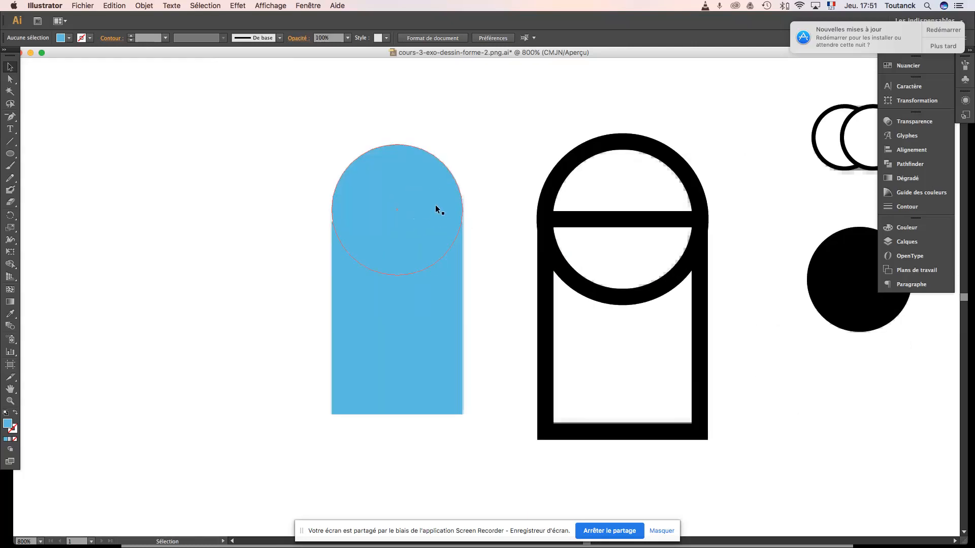
{"action": "left_click_drag", "start_coordinate": [333, 139], "coordinate": [396, 272]}
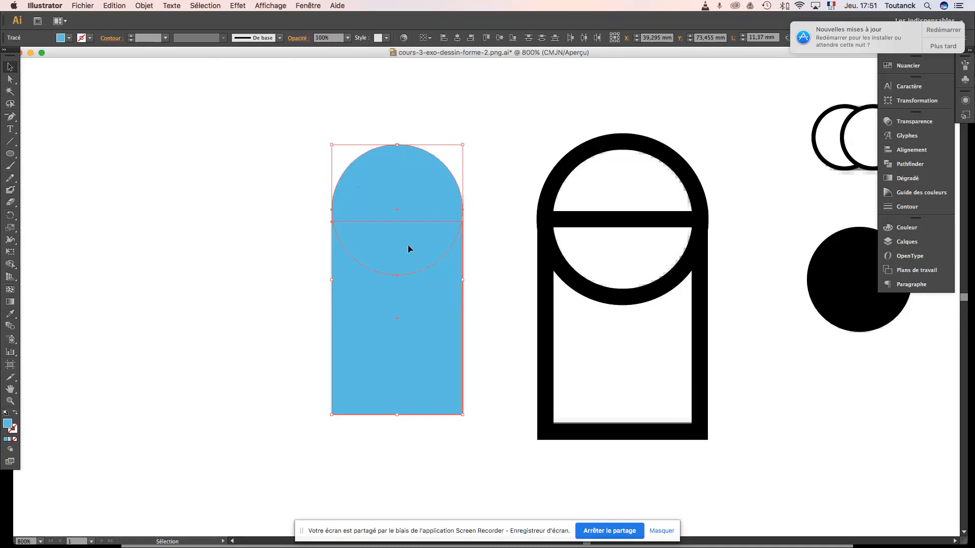
{"action": "left_click", "coordinate": [476, 186]}
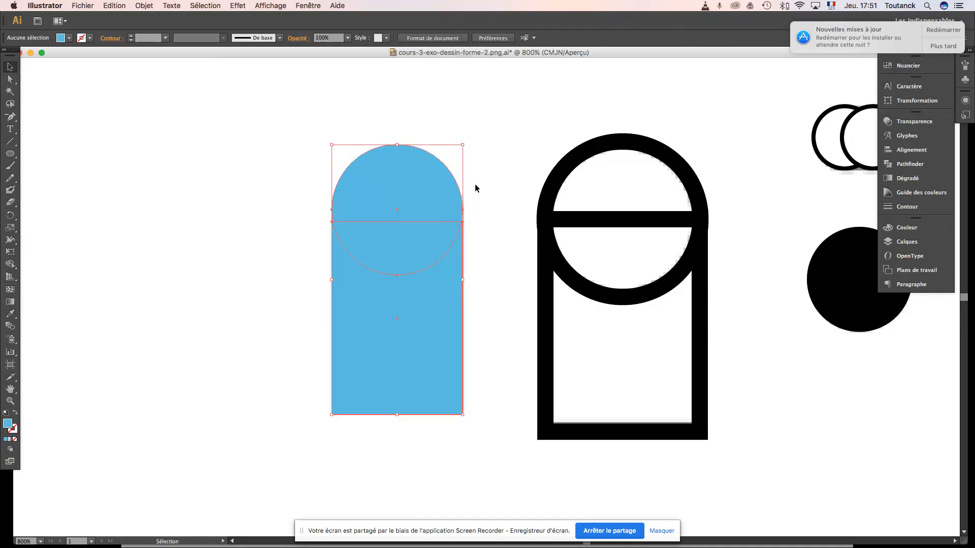
{"action": "left_click", "coordinate": [431, 257]}
{"action": "left_click", "coordinate": [419, 336]}
{"action": "left_click_drag", "start_coordinate": [486, 282], "coordinate": [458, 249]}
{"action": "left_click_drag", "start_coordinate": [425, 344], "coordinate": [423, 342]}
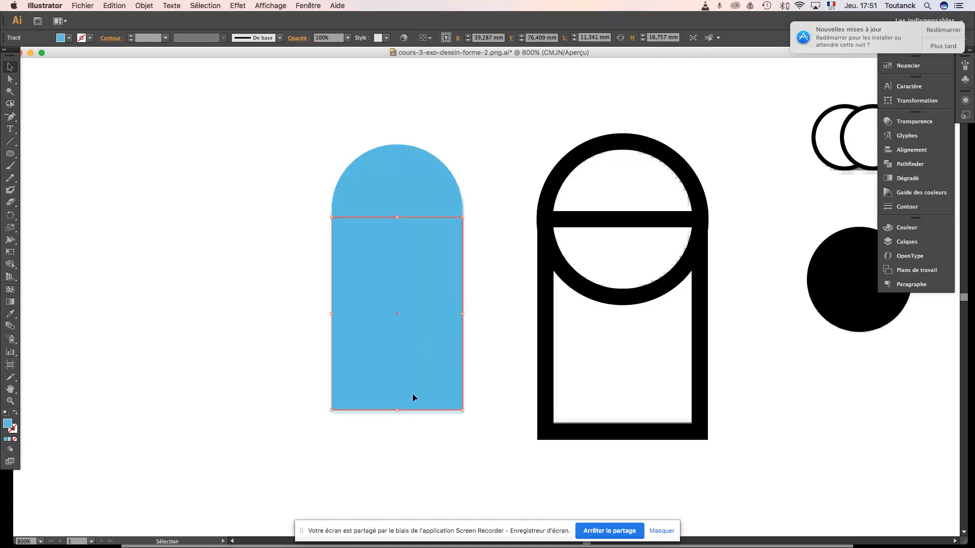
{"action": "left_click_drag", "start_coordinate": [397, 410], "coordinate": [398, 414]}
{"action": "left_click", "coordinate": [477, 397]}
- Select the circle and rectangle together and align them on their horizontal centres
{"action": "left_click_drag", "start_coordinate": [453, 427], "coordinate": [330, 190]}
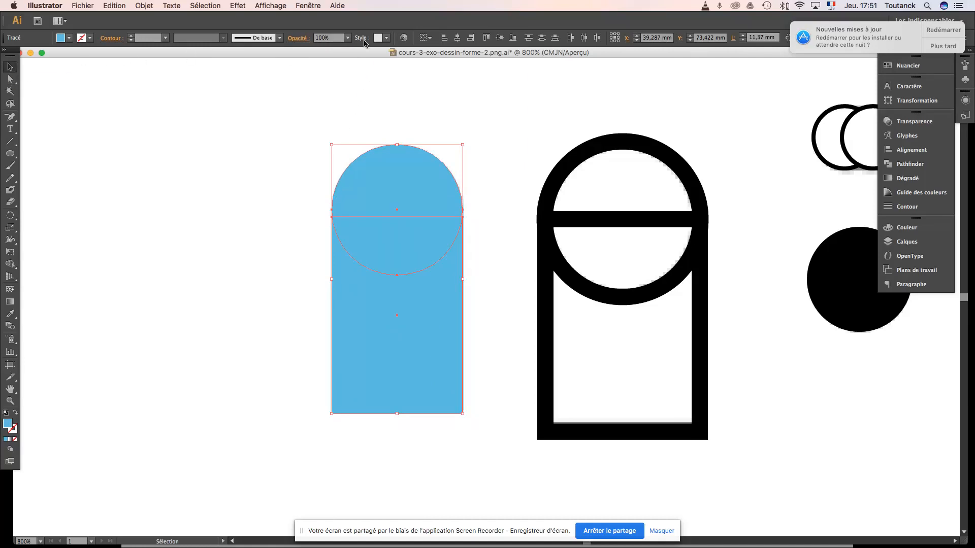
{"action": "left_click", "coordinate": [456, 41]}
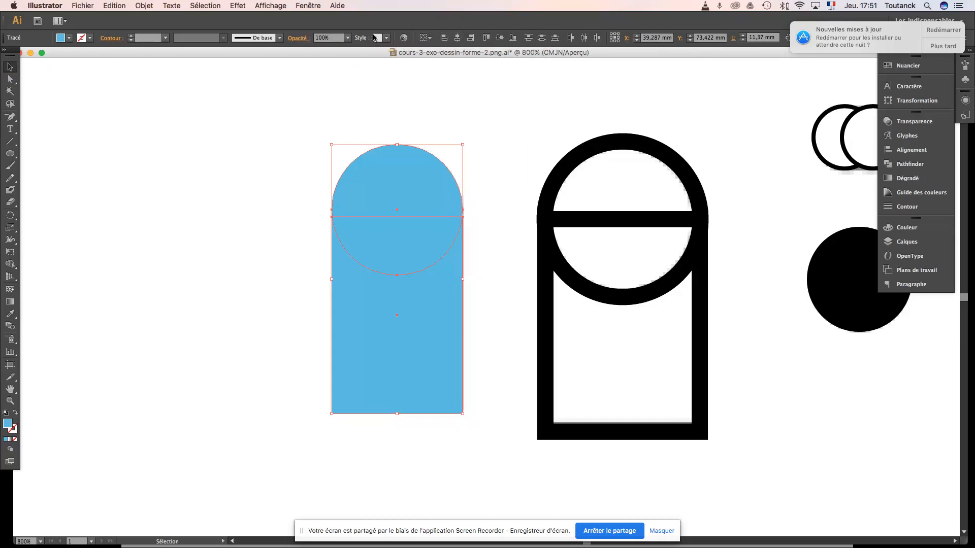
- Reapply horizontal centre alignment to the selected circle and rectangle, and select the circle on its own
{"action": "left_click", "coordinate": [458, 40]}
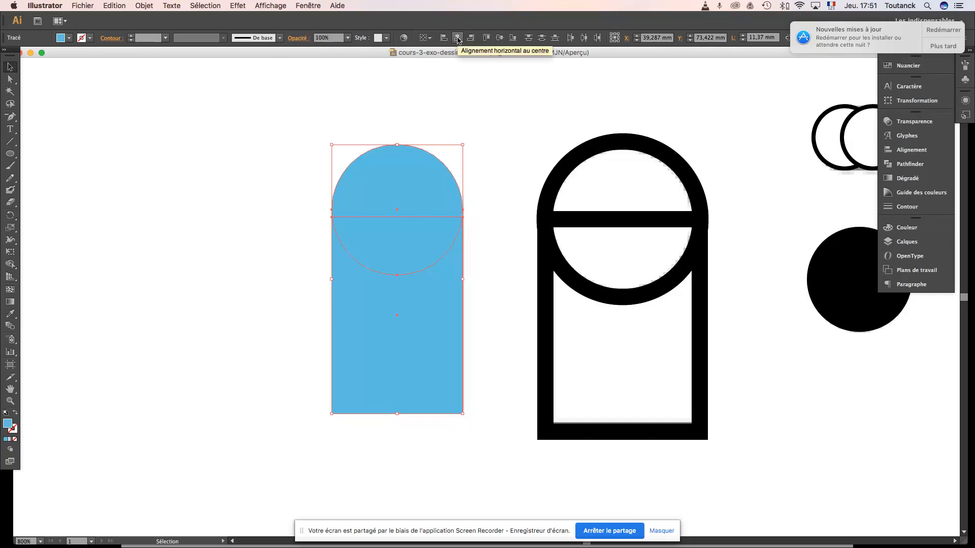
{"action": "left_click", "coordinate": [475, 181]}
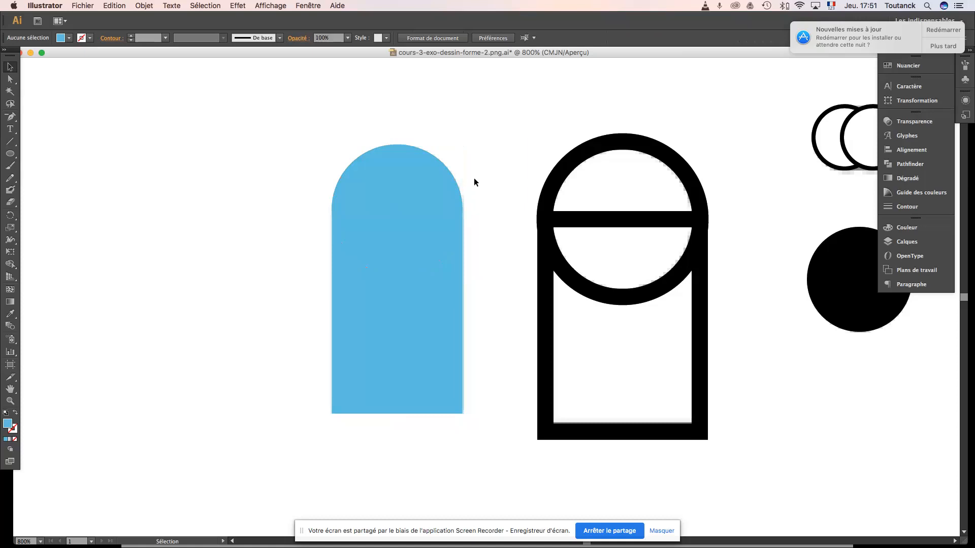
{"action": "left_click", "coordinate": [420, 185]}
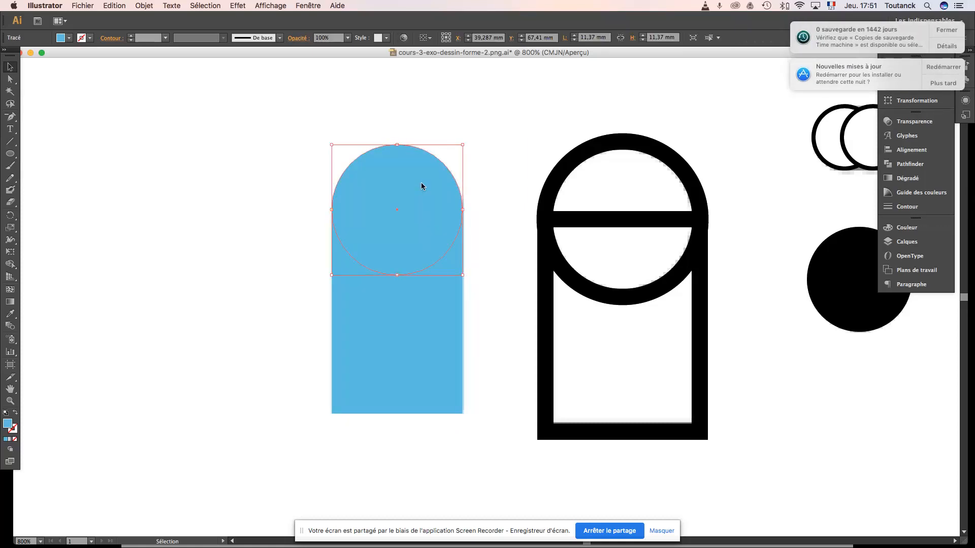
- Dismiss the Time Machine backup notification and postpone the system update reminder until tomorrow
{"action": "left_click", "coordinate": [948, 30]}
{"action": "left_click", "coordinate": [948, 46]}
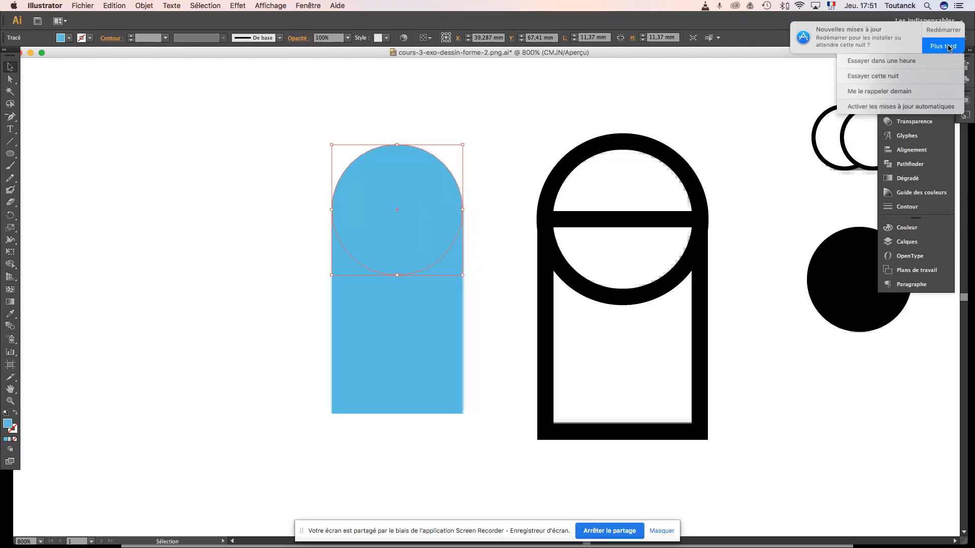
{"action": "left_click", "coordinate": [917, 91]}
{"action": "left_click", "coordinate": [318, 115]}
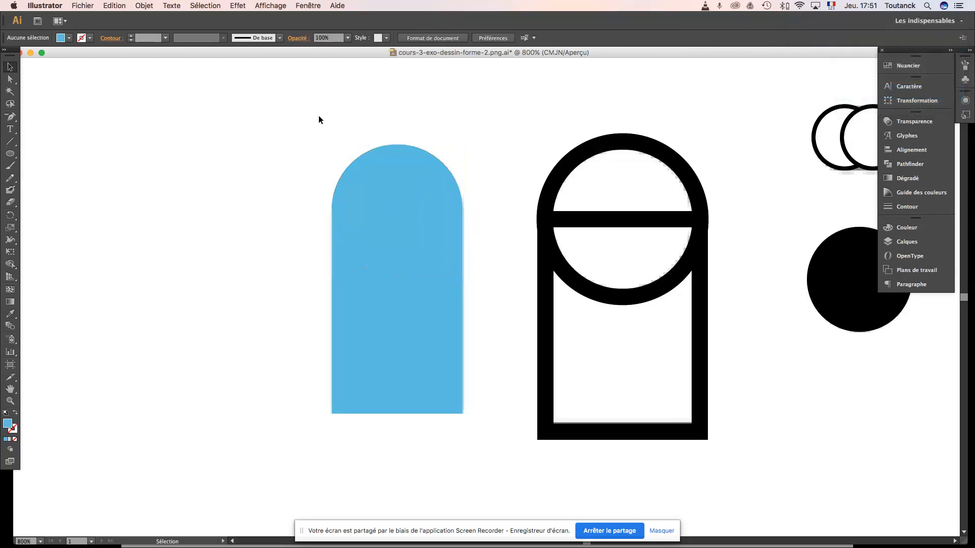
- Try moving the blue circle and rectangle together away from the template arch, and undo that move
{"action": "left_click_drag", "start_coordinate": [298, 108], "coordinate": [459, 285]}
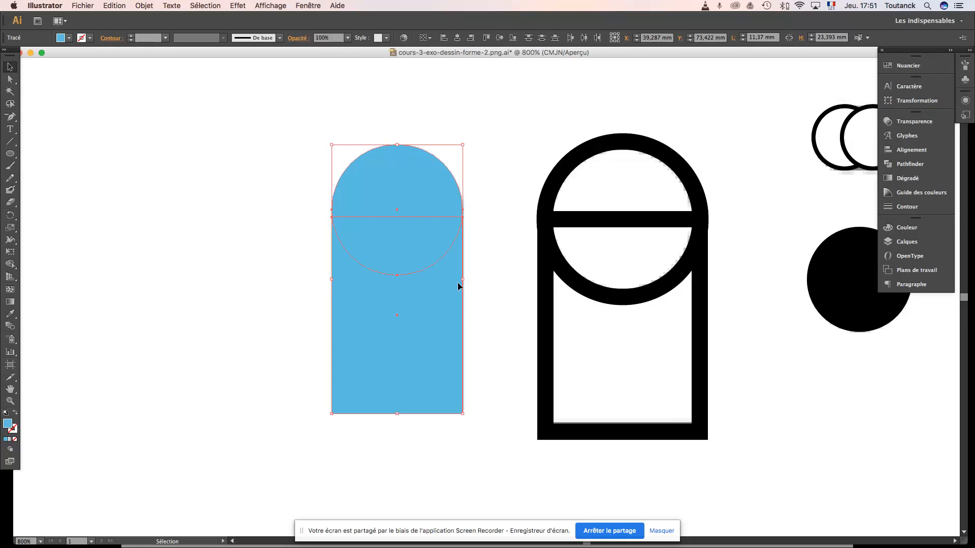
{"action": "left_click_drag", "start_coordinate": [437, 303], "coordinate": [282, 301]}
{"action": "key", "text": "super+z"}
{"action": "left_click", "coordinate": [481, 306]}
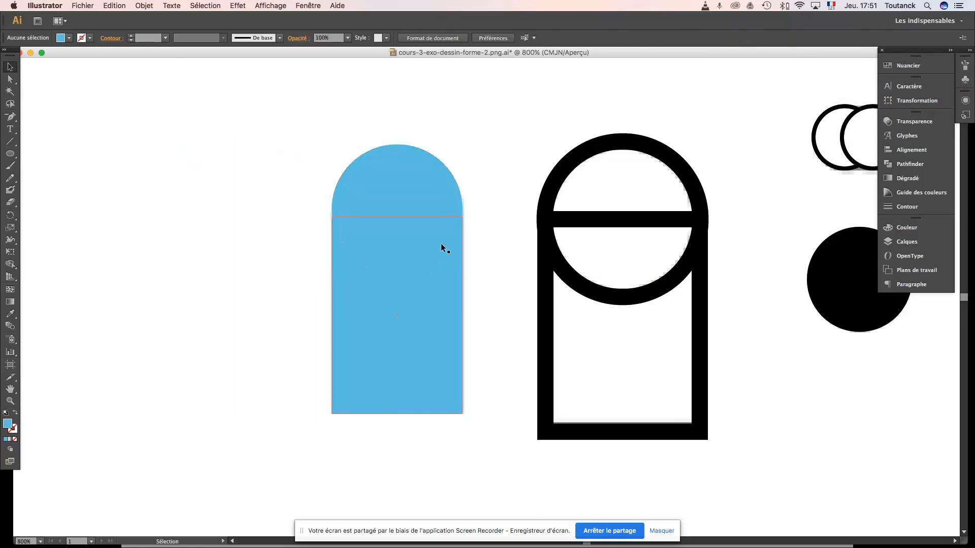
- Try moving the circle and the rectangle away from each other separately, undoing each move
{"action": "left_click_drag", "start_coordinate": [421, 208], "coordinate": [233, 208]}
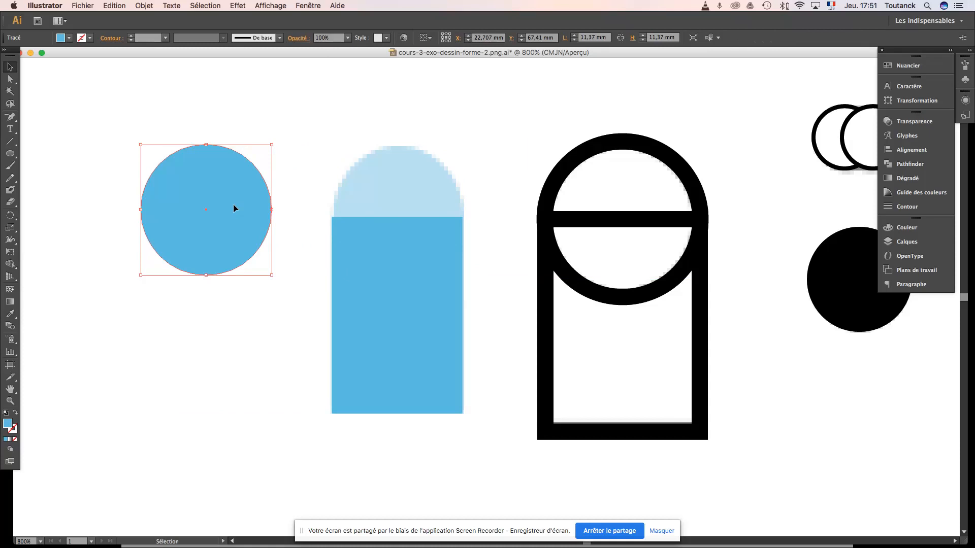
{"action": "key", "text": "super+z"}
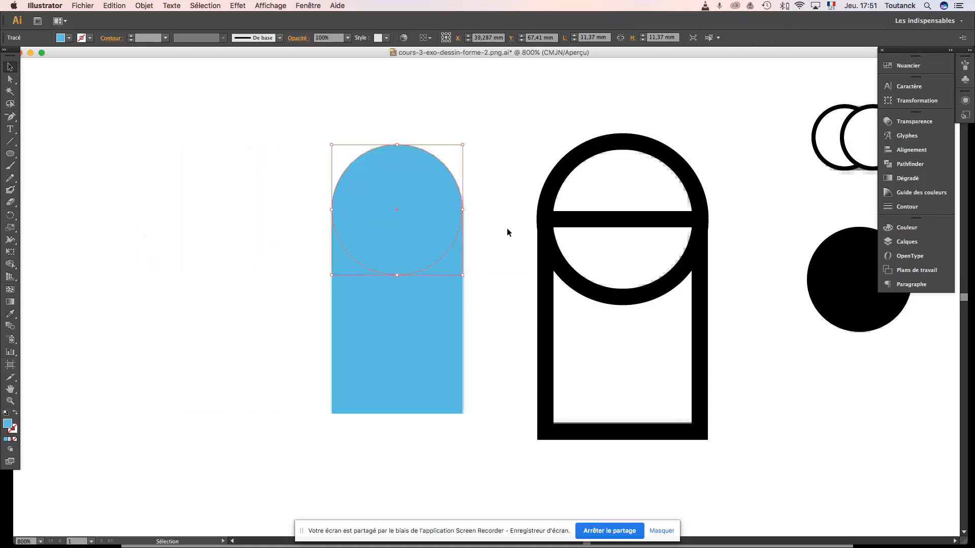
{"action": "left_click", "coordinate": [480, 320]}
{"action": "left_click_drag", "start_coordinate": [426, 337], "coordinate": [226, 331]}
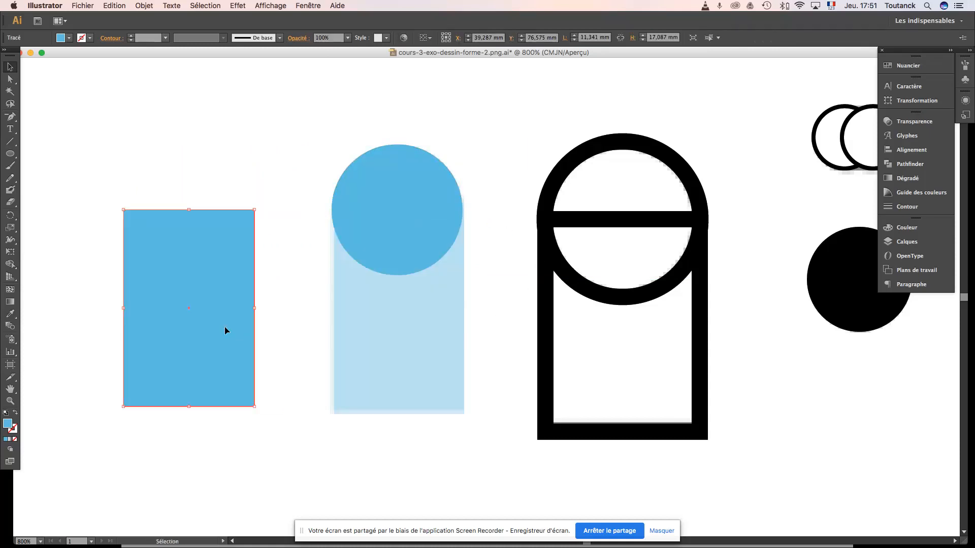
{"action": "key", "text": "super+z"}
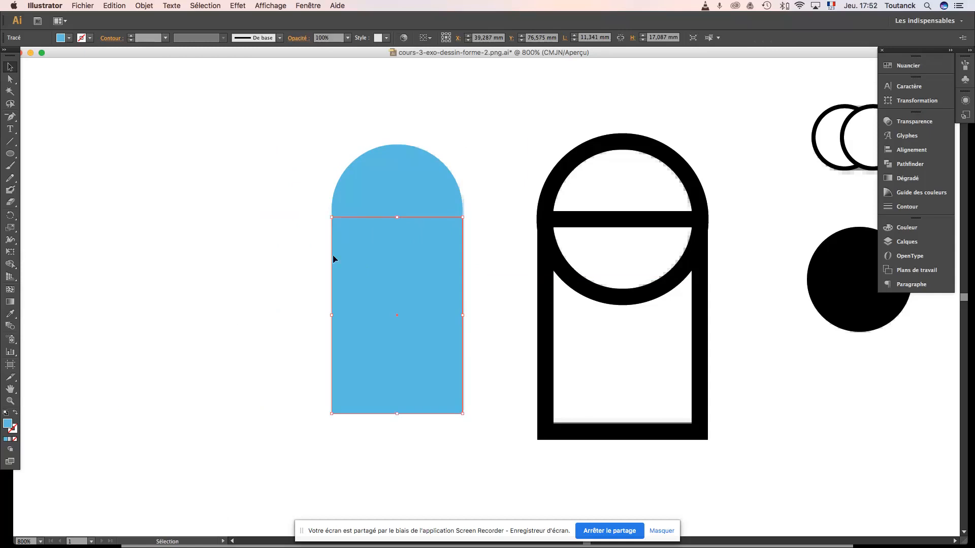
{"action": "left_click", "coordinate": [484, 311]}
- Select the circle and the rectangle in turn to check whether they are separate objects
{"action": "left_click", "coordinate": [423, 177]}
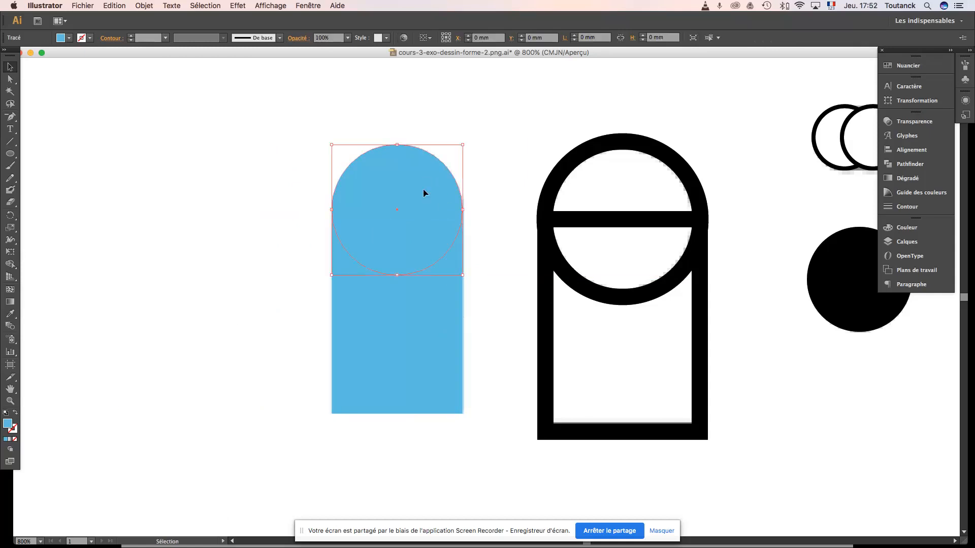
{"action": "left_click", "coordinate": [424, 341]}
{"action": "left_click", "coordinate": [419, 208]}
{"action": "left_click", "coordinate": [435, 308]}
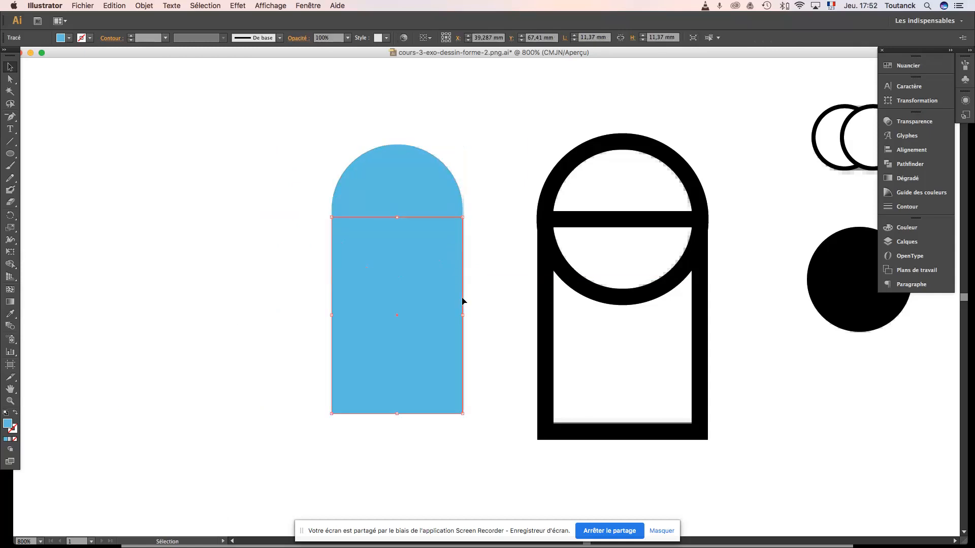
{"action": "left_click", "coordinate": [499, 281]}
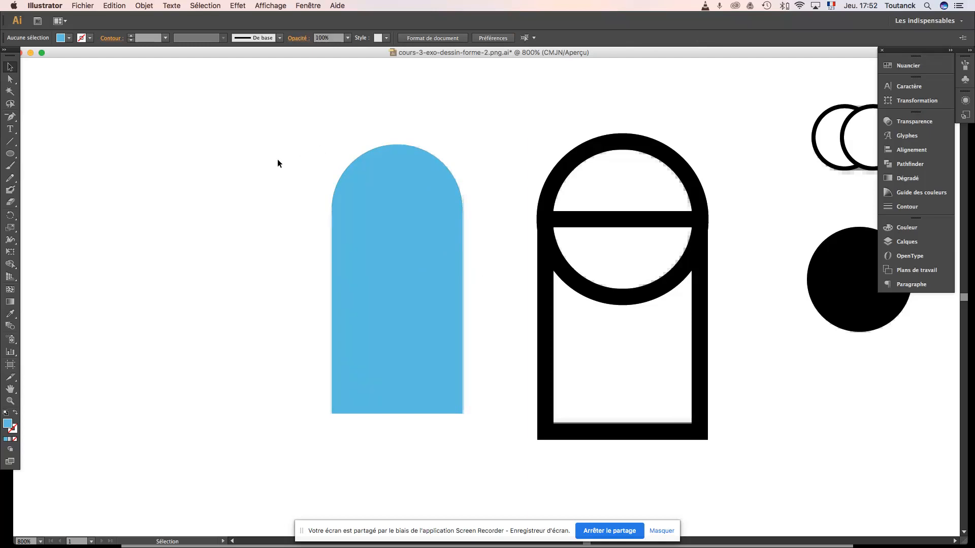
- Select the blue circle and rectangle together, group them (Associer), and deselect the group
{"action": "left_click_drag", "start_coordinate": [277, 160], "coordinate": [415, 322]}
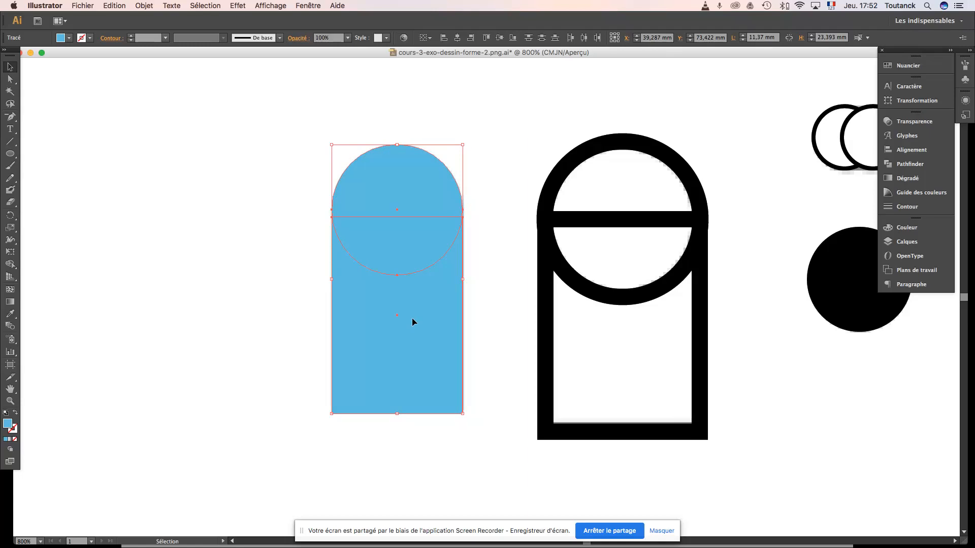
{"action": "right_click", "coordinate": [412, 322]}
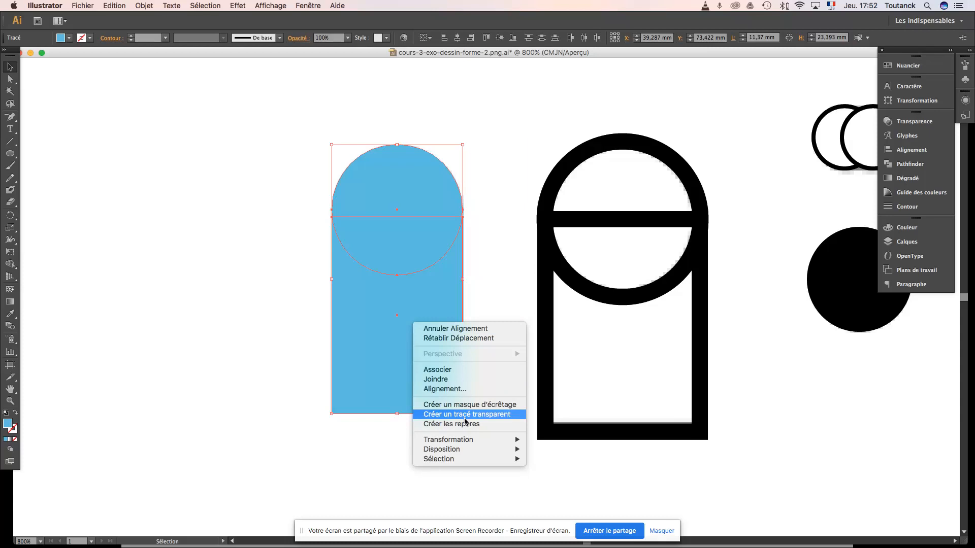
{"action": "left_click", "coordinate": [455, 375]}
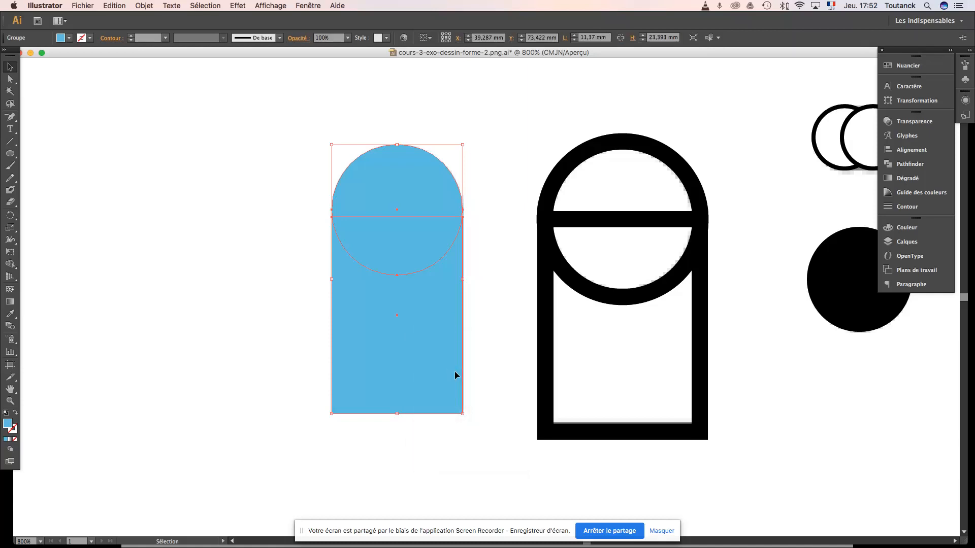
{"action": "left_click", "coordinate": [489, 351]}
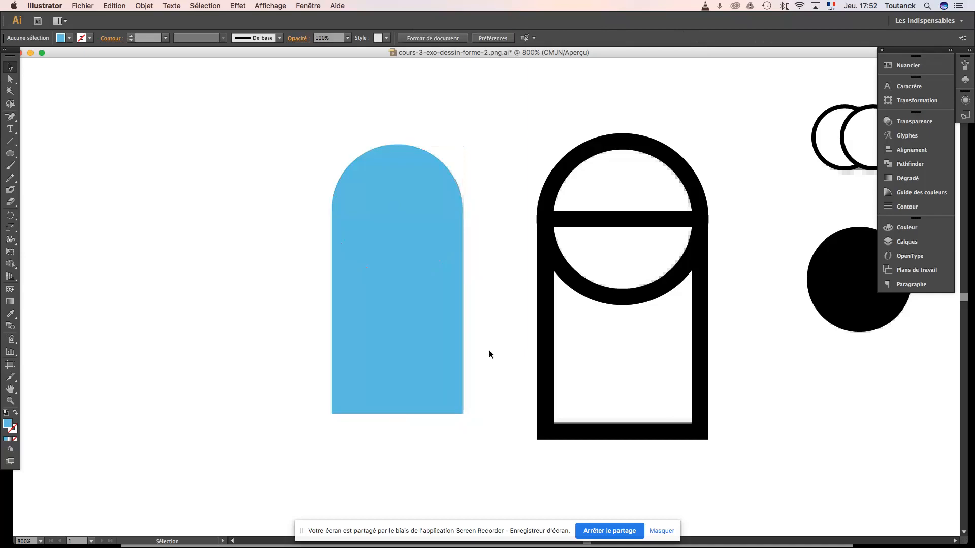
- Try moving the grouped arch as one object, undo the move, and deselect the group
{"action": "left_click", "coordinate": [385, 348]}
{"action": "left_click", "coordinate": [503, 321]}
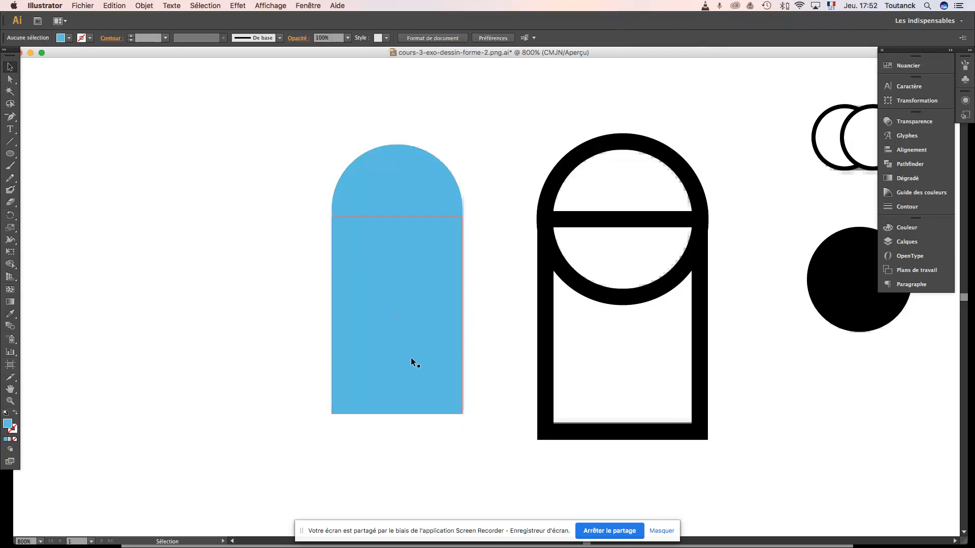
{"action": "left_click", "coordinate": [409, 310]}
{"action": "left_click_drag", "start_coordinate": [416, 305], "coordinate": [442, 294]}
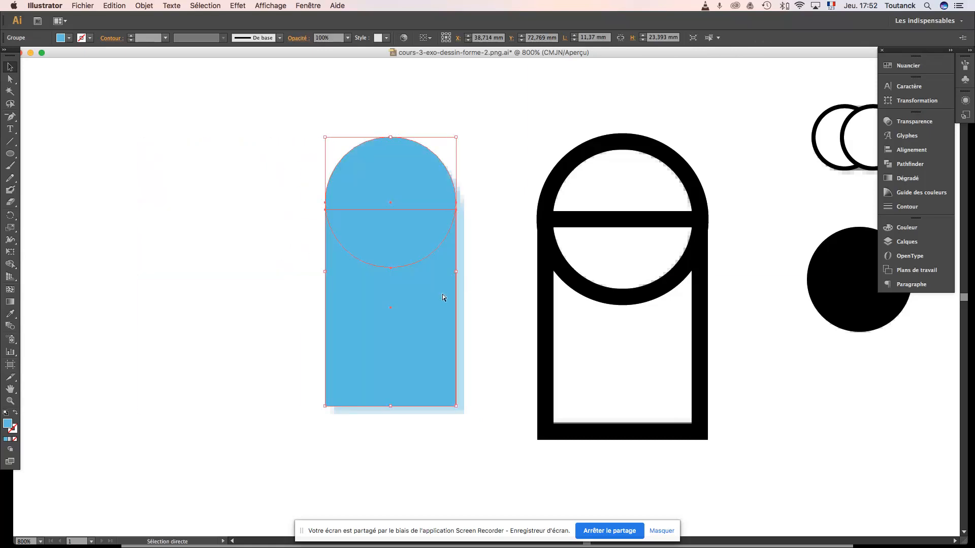
{"action": "key", "text": "super+z"}
{"action": "key", "text": "super+shift+z"}
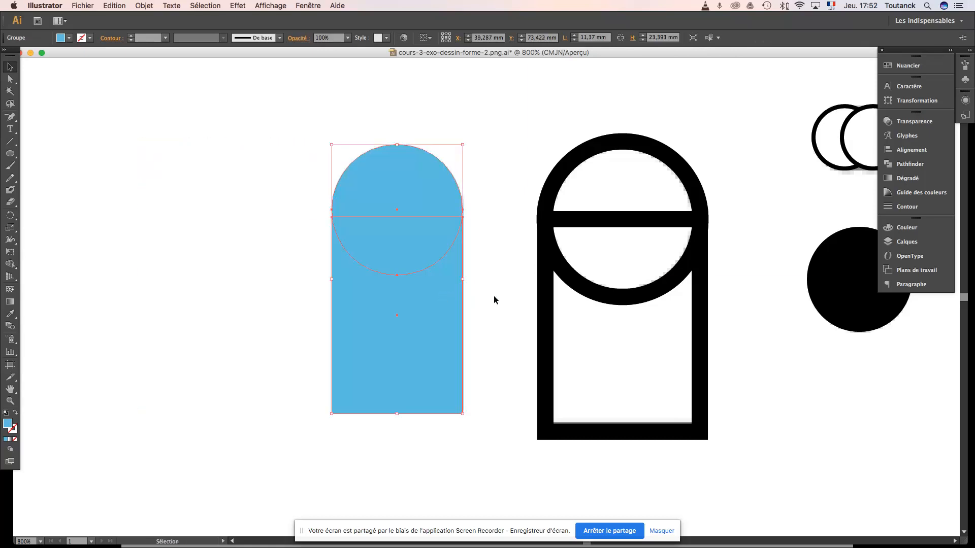
{"action": "left_click", "coordinate": [488, 310]}
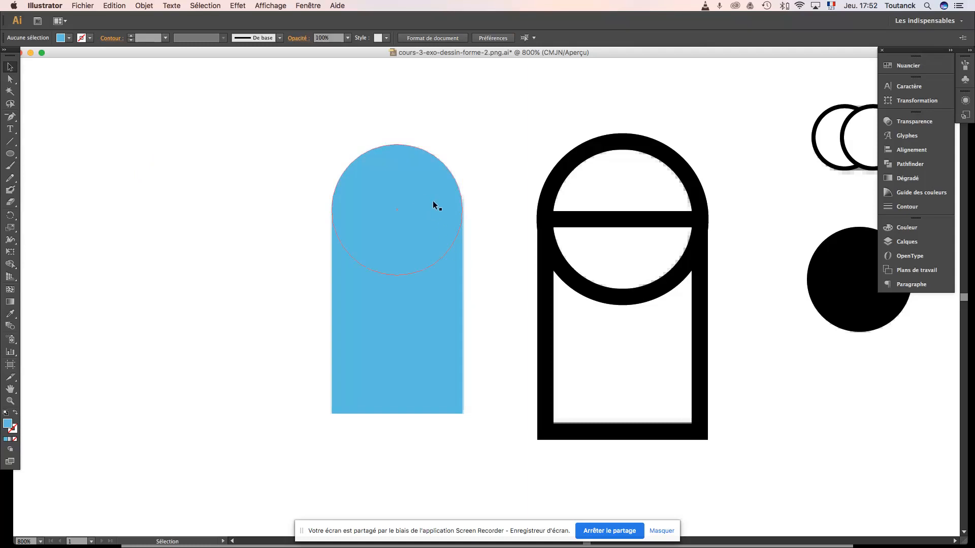
- Enter isolation mode on the arch group, shift the document window slightly, and exit isolation level by level to the full drawing
{"action": "double_click", "coordinate": [389, 249]}
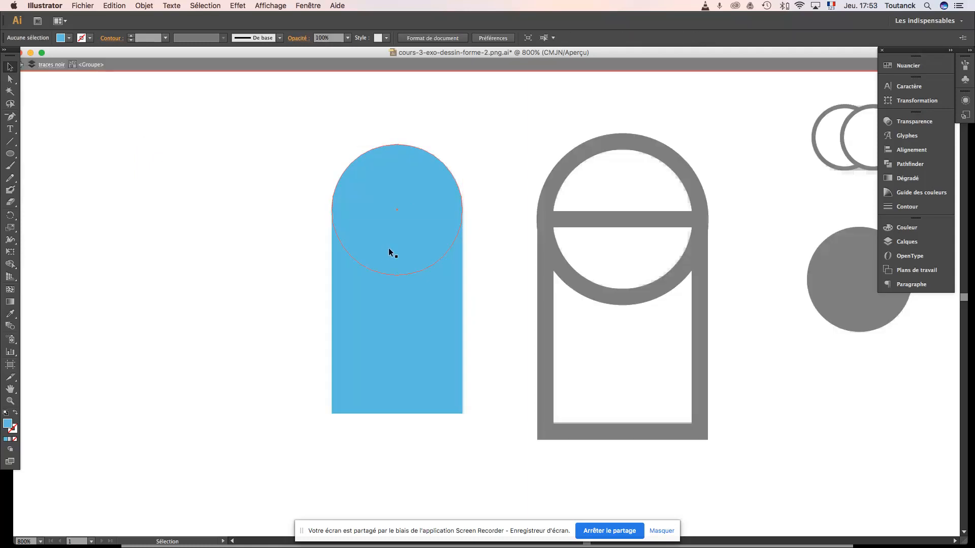
{"action": "left_click_drag", "start_coordinate": [284, 56], "coordinate": [290, 56]}
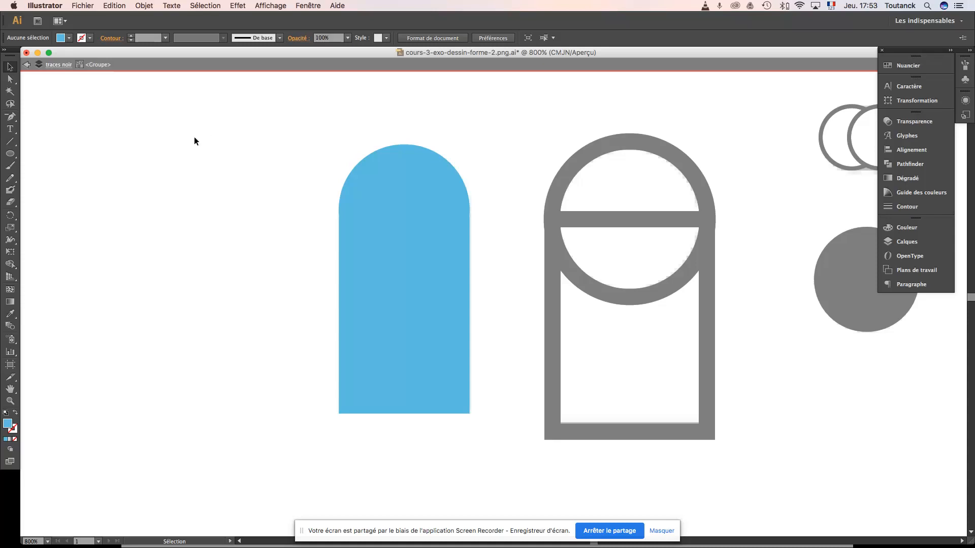
{"action": "left_click", "coordinate": [27, 66]}
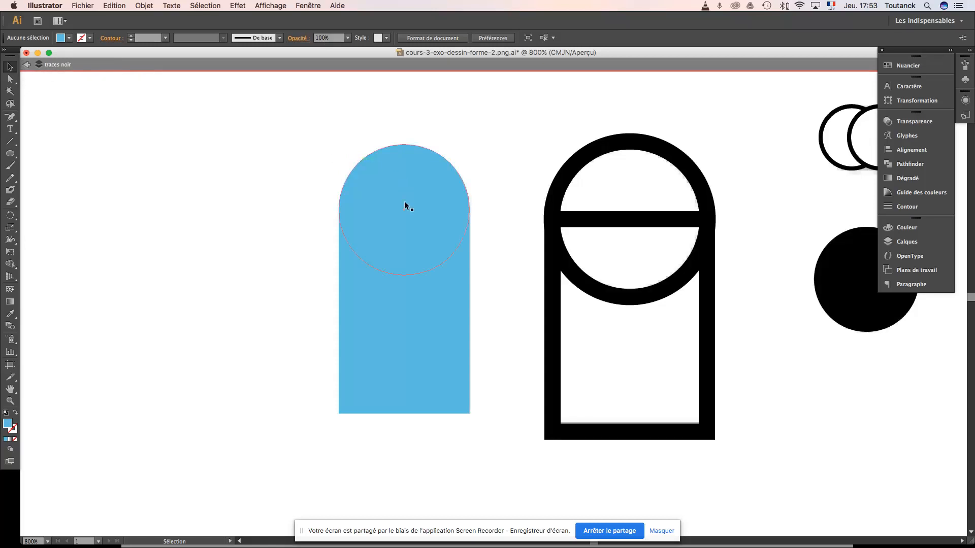
{"action": "left_click", "coordinate": [406, 225]}
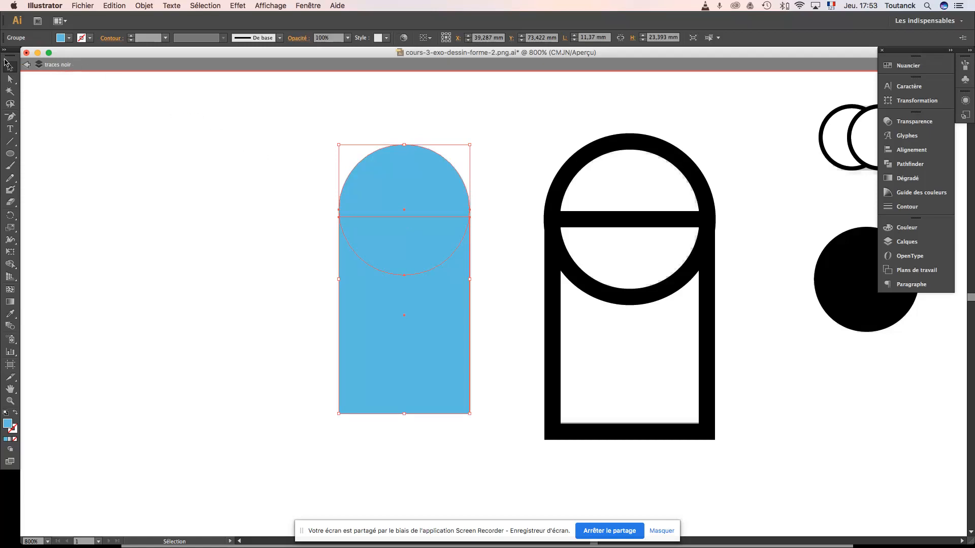
{"action": "left_click", "coordinate": [27, 65]}
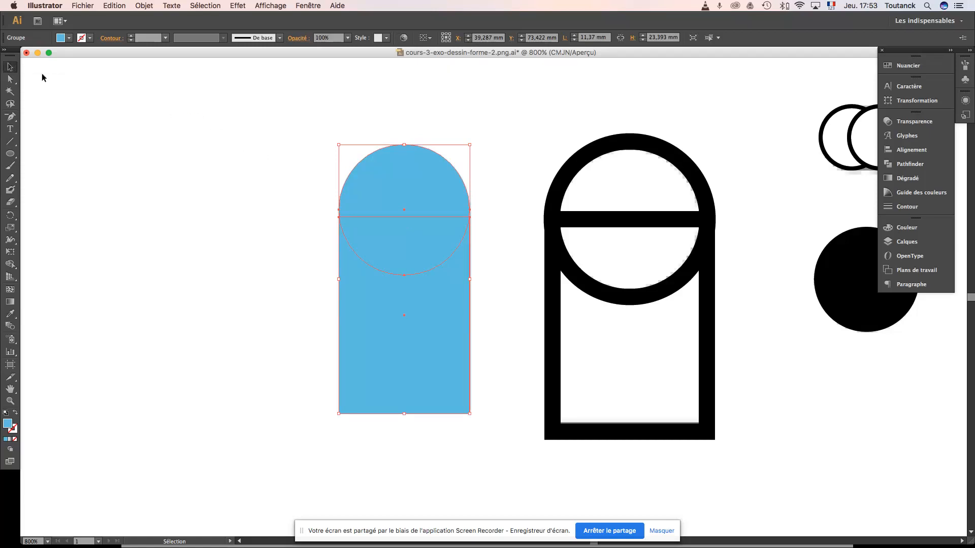
- Deselect the arch group and save the document
{"action": "left_click", "coordinate": [217, 170]}
{"action": "key", "text": "super+s"}
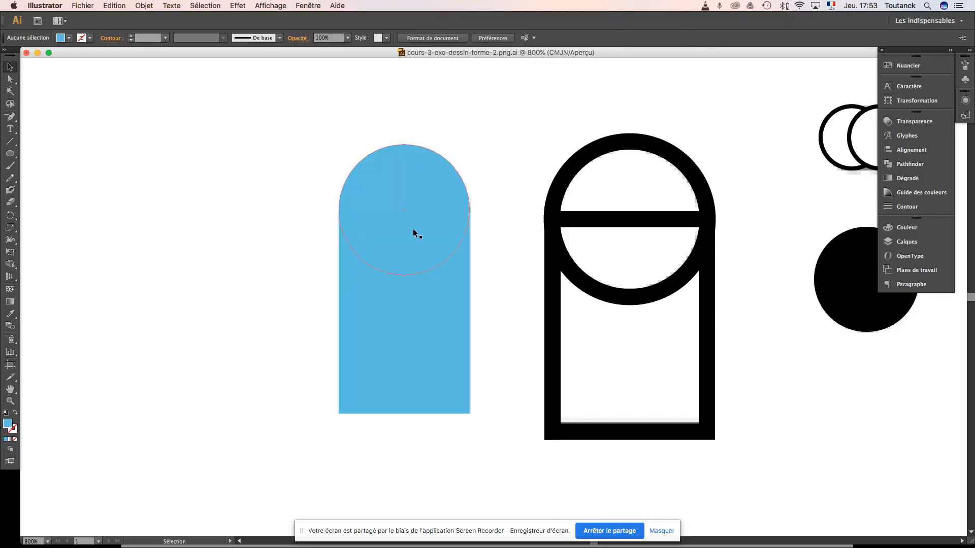
- Isolate the arch group for editing again and check that its rectangle and circle can be selected individually
{"action": "left_click", "coordinate": [410, 247]}
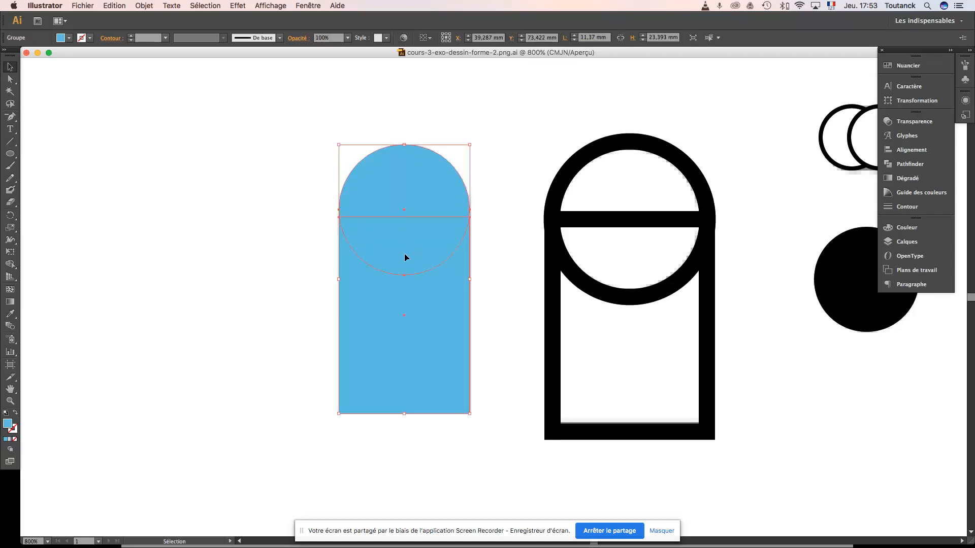
{"action": "double_click", "coordinate": [405, 255]}
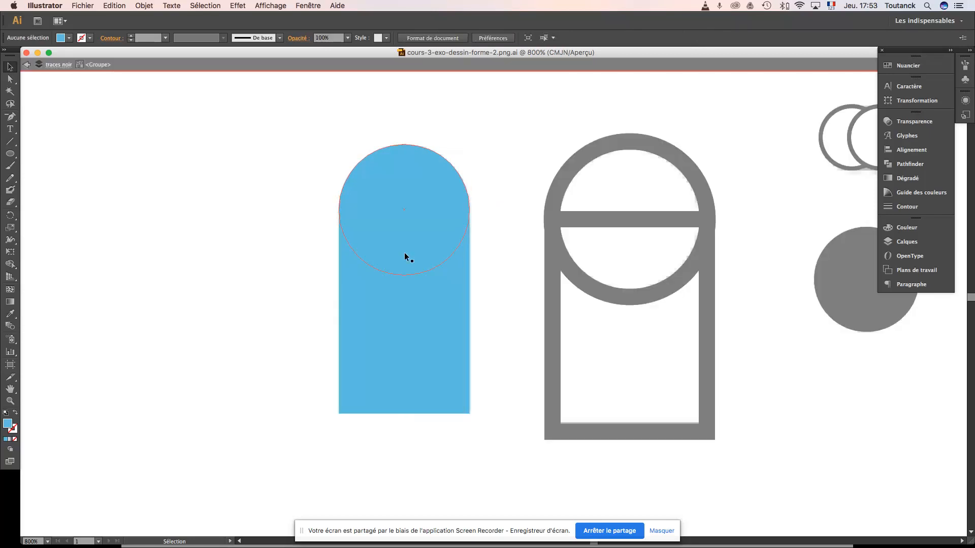
{"action": "left_click", "coordinate": [425, 298]}
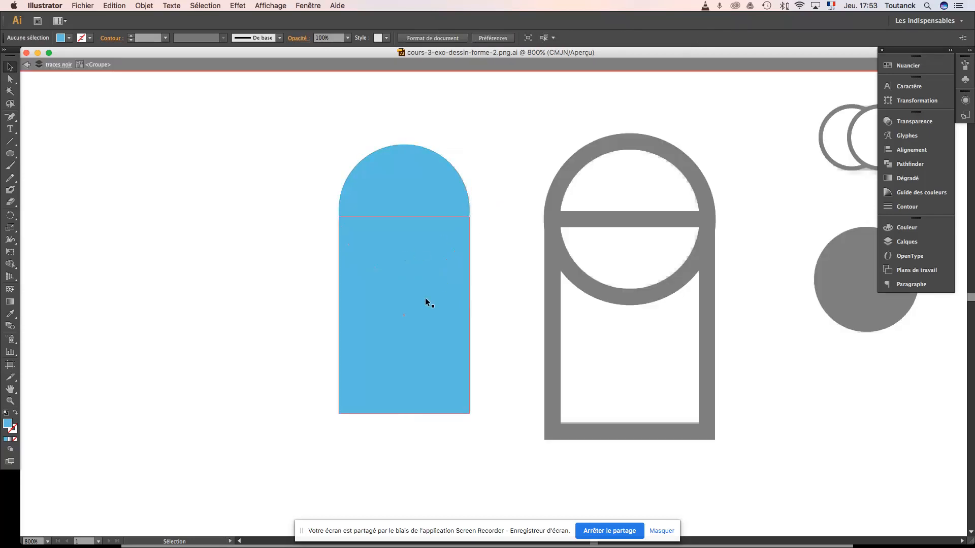
{"action": "left_click", "coordinate": [433, 196]}
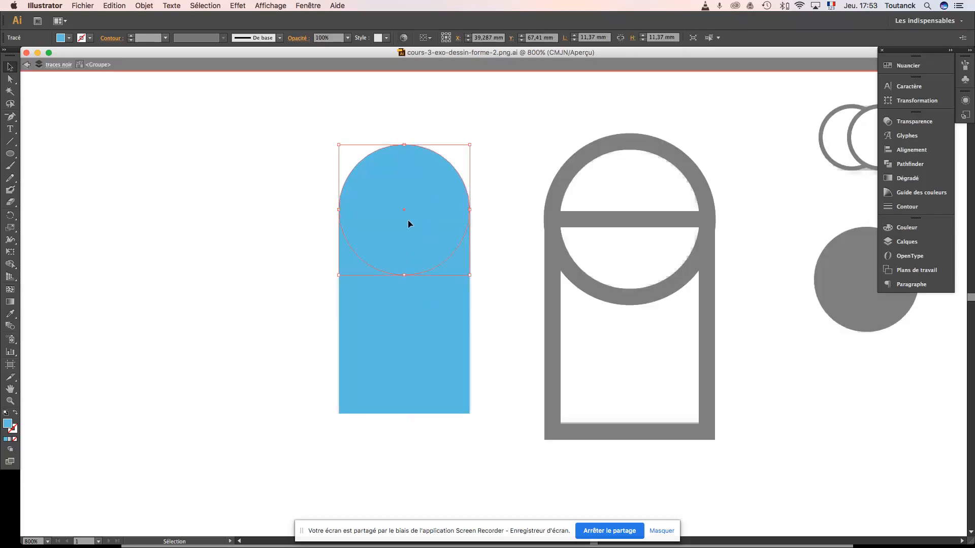
{"action": "left_click", "coordinate": [580, 233]}
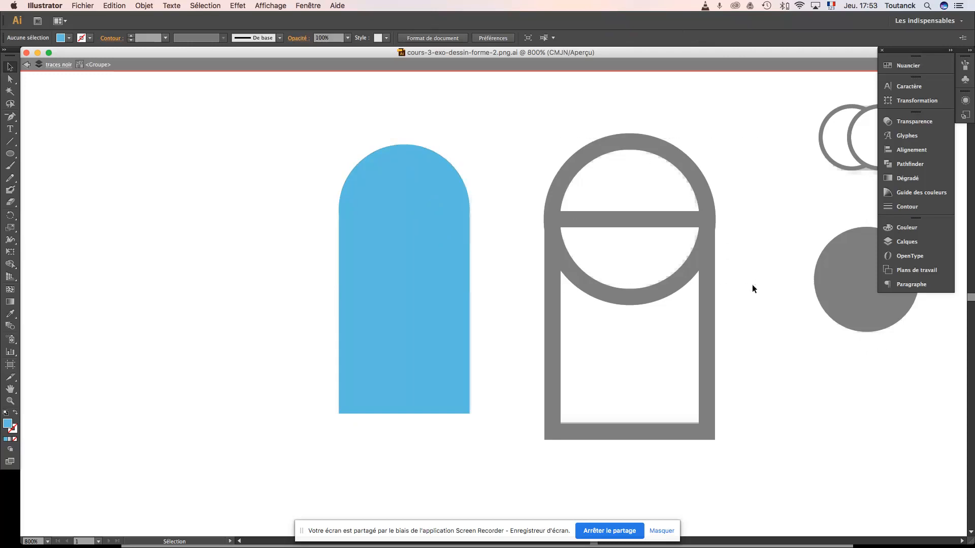
- Look over the shapes surrounding the isolated arch, and select the arch's circle on its own
{"action": "left_click_drag", "start_coordinate": [802, 205], "coordinate": [519, 252]}
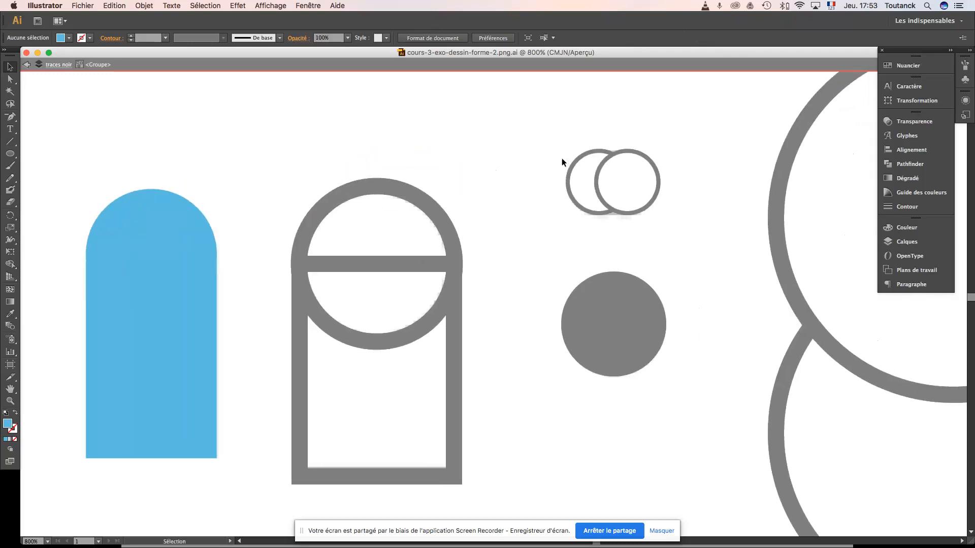
{"action": "left_click_drag", "start_coordinate": [562, 159], "coordinate": [770, 291]}
{"action": "left_click_drag", "start_coordinate": [589, 239], "coordinate": [636, 304]}
{"action": "left_click_drag", "start_coordinate": [550, 178], "coordinate": [596, 191]}
{"action": "left_click_drag", "start_coordinate": [441, 379], "coordinate": [703, 285]}
{"action": "left_click", "coordinate": [485, 260]}
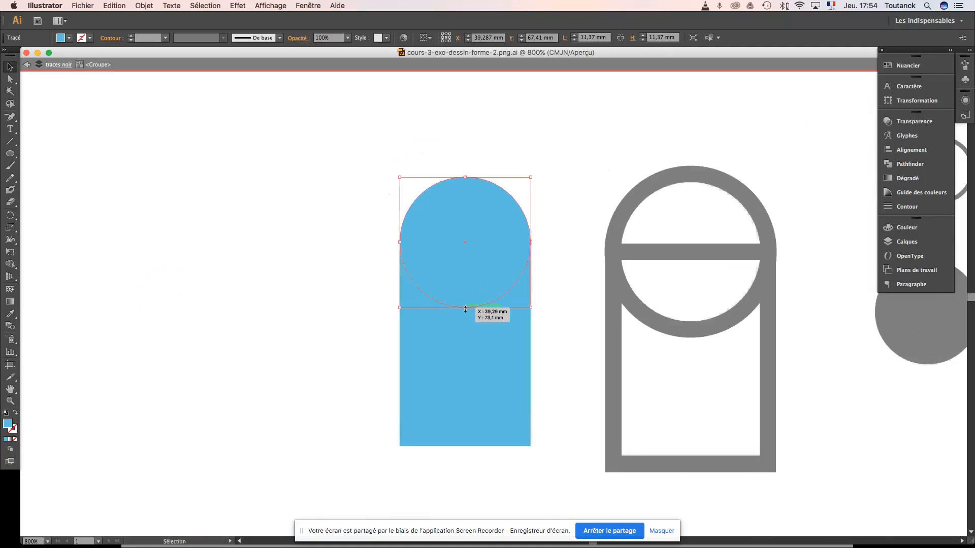
- Shorten the arch's rectangle from its lower edge to a height of about 8.75 mm, deselect it, and exit isolation mode
{"action": "left_click", "coordinate": [497, 389]}
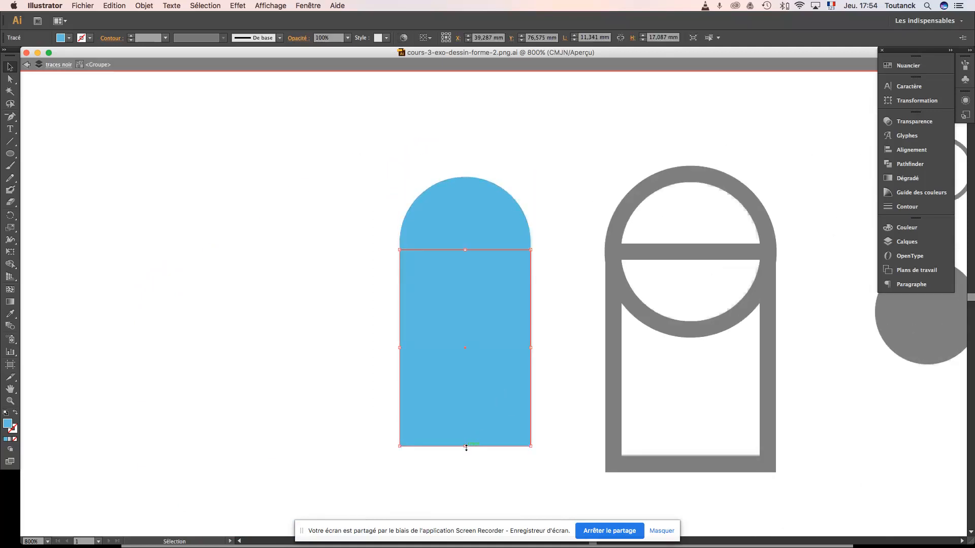
{"action": "left_click_drag", "start_coordinate": [465, 446], "coordinate": [472, 351]}
{"action": "left_click", "coordinate": [574, 354]}
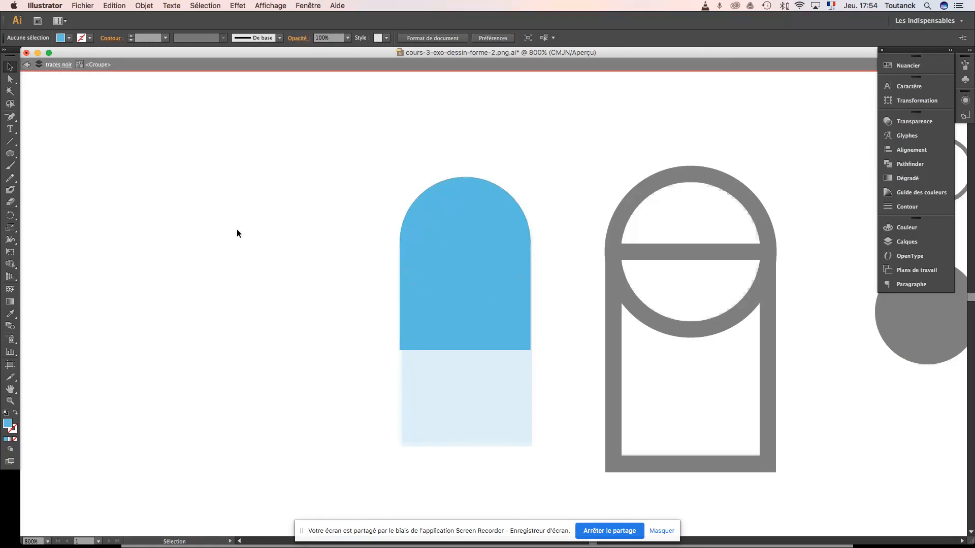
{"action": "double_click", "coordinate": [209, 235]}
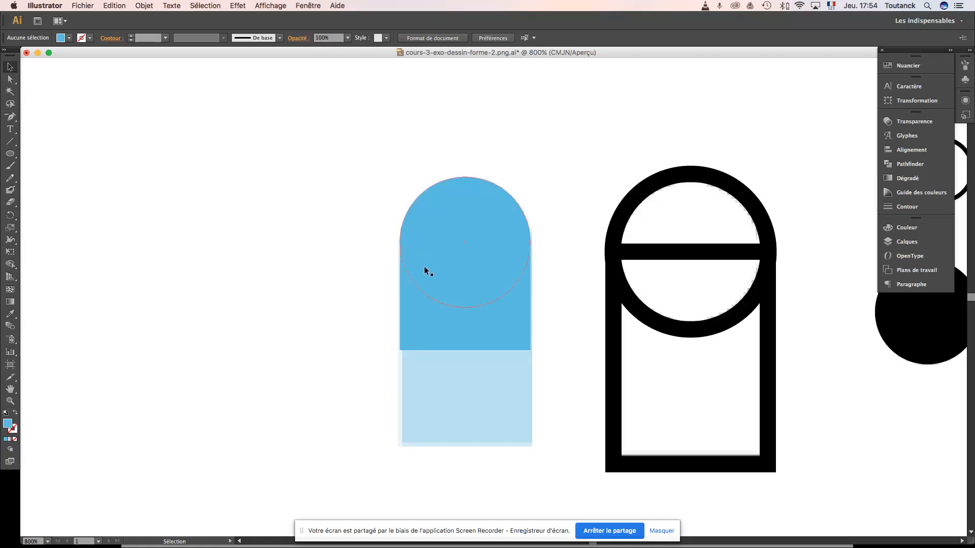
- Isolate the arch group again and extend its rectangle downward to 17.087 mm high, matching the template's base
{"action": "double_click", "coordinate": [461, 317]}
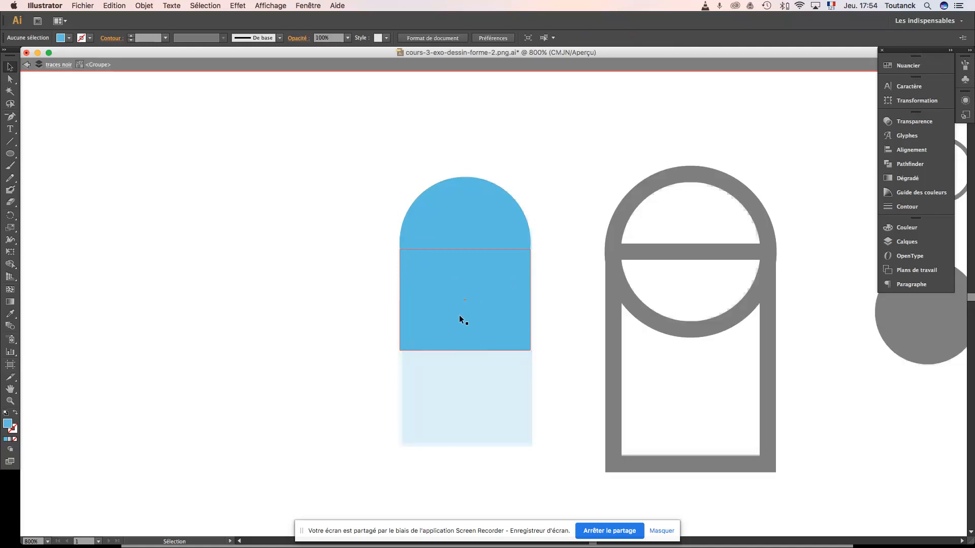
{"action": "left_click", "coordinate": [471, 343]}
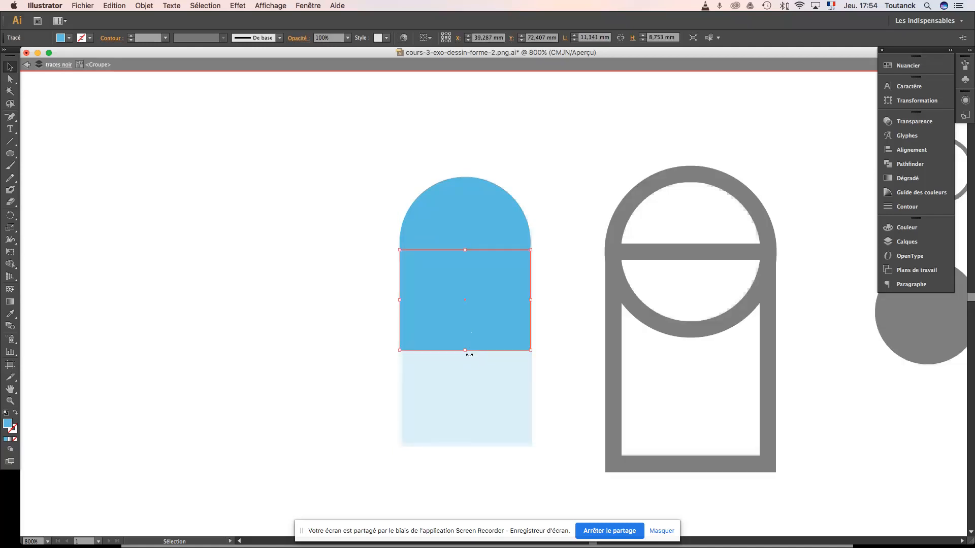
{"action": "left_click_drag", "start_coordinate": [466, 350], "coordinate": [468, 446]}
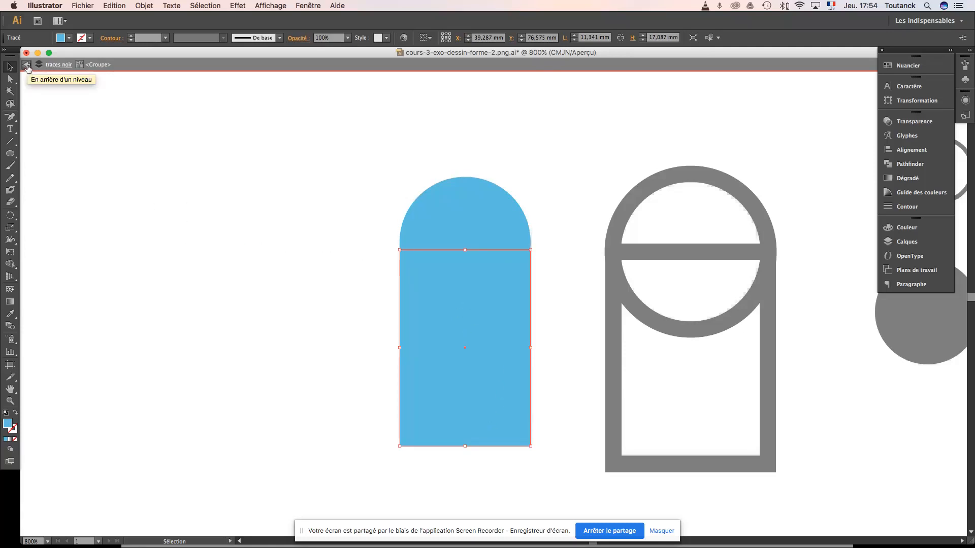
- Exit the arch group's isolation mode and save the document
{"action": "double_click", "coordinate": [193, 251]}
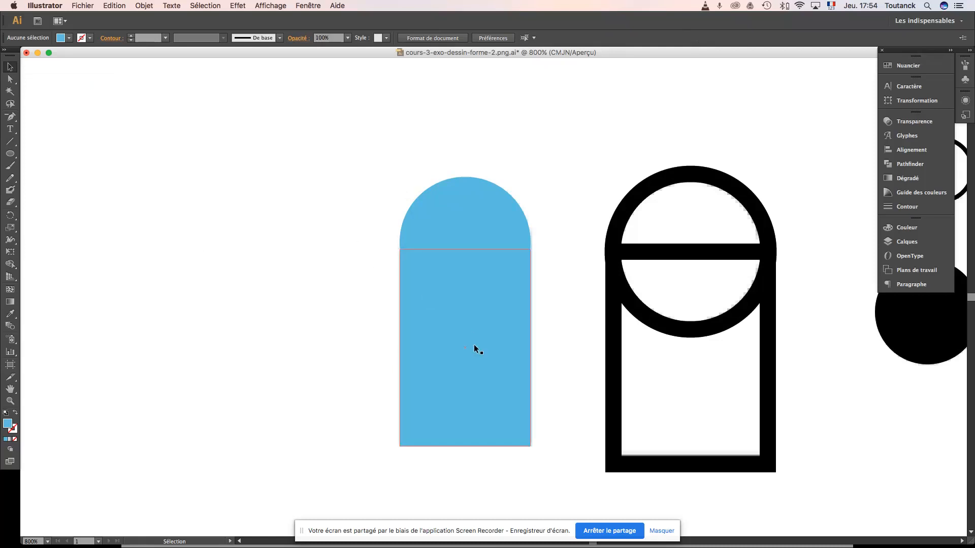
{"action": "scroll", "coordinate": [520, 327], "scroll_direction": "right", "scroll_amount": 8}
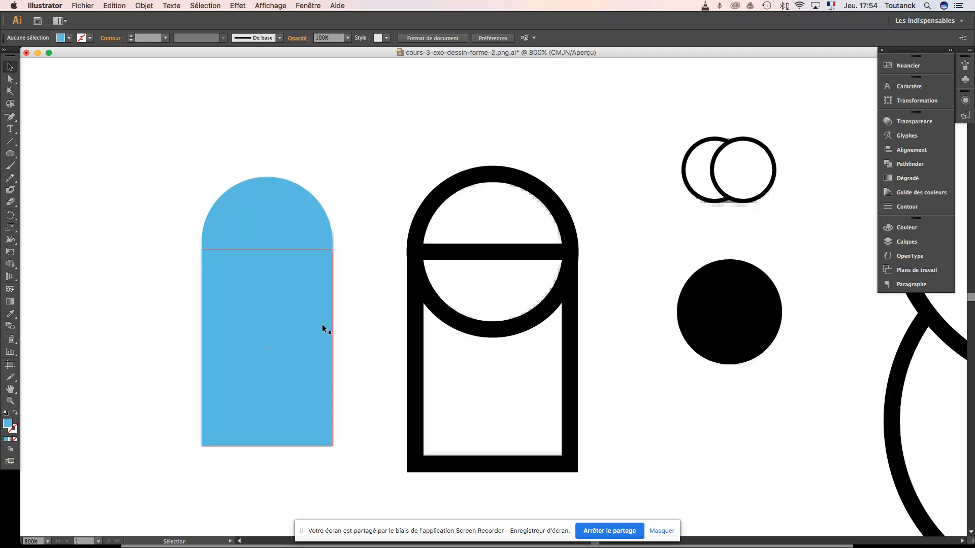
{"action": "key", "text": "a"}
{"action": "key", "text": "super+s"}
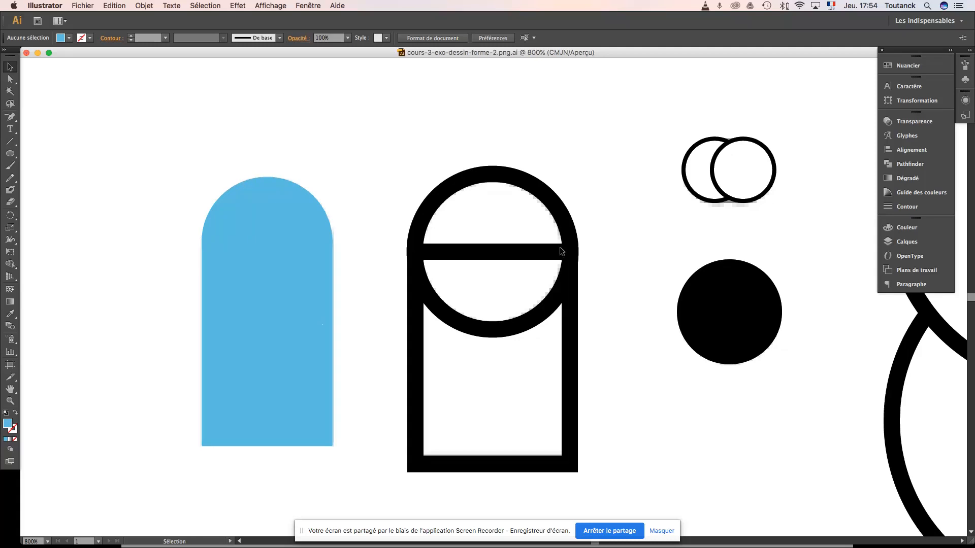
- Try moving the whole arch group away from its template with direct selection, and undo the move
{"action": "left_click_drag", "start_coordinate": [597, 269], "coordinate": [552, 271]}
{"action": "left_click", "coordinate": [251, 273]}
{"action": "left_click_drag", "start_coordinate": [255, 286], "coordinate": [130, 294]}
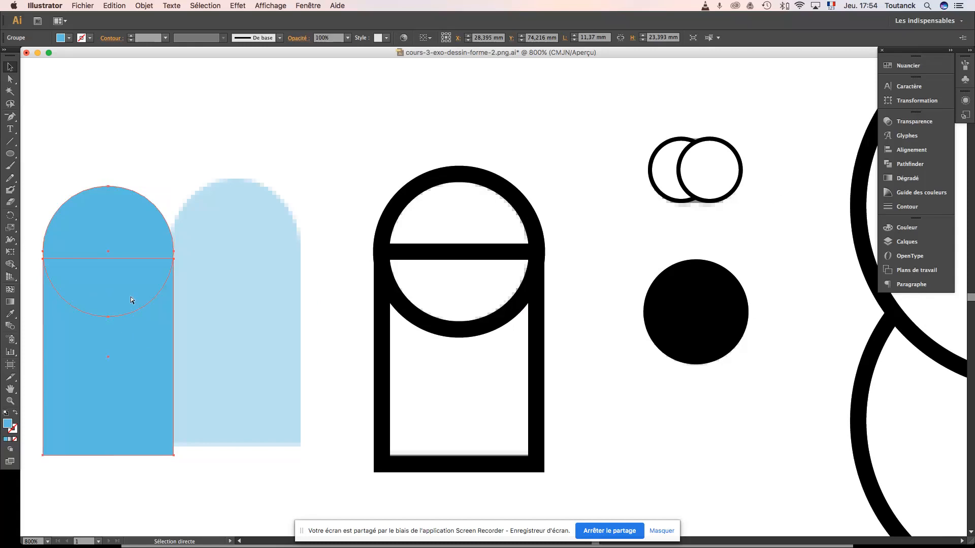
{"action": "key", "text": "super+z"}
- Deselect the arch group and examine the template's assembled eye-and-arch figure at 600% zoom
{"action": "left_click", "coordinate": [360, 269]}
{"action": "left_click_drag", "start_coordinate": [361, 268], "coordinate": [189, 261]}
{"action": "left_click_drag", "start_coordinate": [443, 255], "coordinate": [185, 252]}
{"action": "left_click_drag", "start_coordinate": [412, 248], "coordinate": [209, 250]}
{"action": "left_click_drag", "start_coordinate": [525, 251], "coordinate": [309, 252]}
{"action": "left_click_drag", "start_coordinate": [536, 259], "coordinate": [417, 264]}
{"action": "key", "text": "super+minus"}
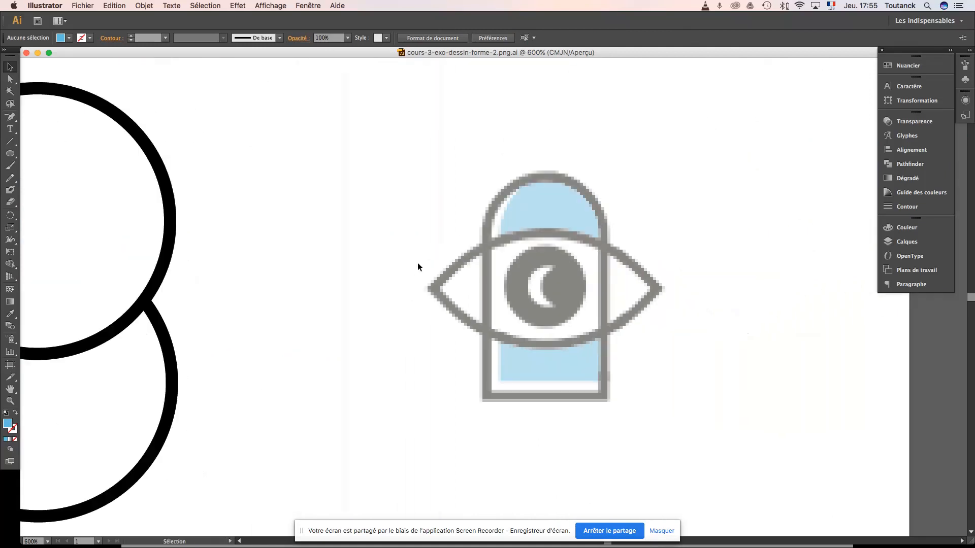
- Duplicate the blue arched shape and move the copy horizontally over the eye reference icon, to about X 169.8 mm
{"action": "key", "text": "a"}
{"action": "key", "text": "super+minus"}
{"action": "key", "text": "super+minus"}
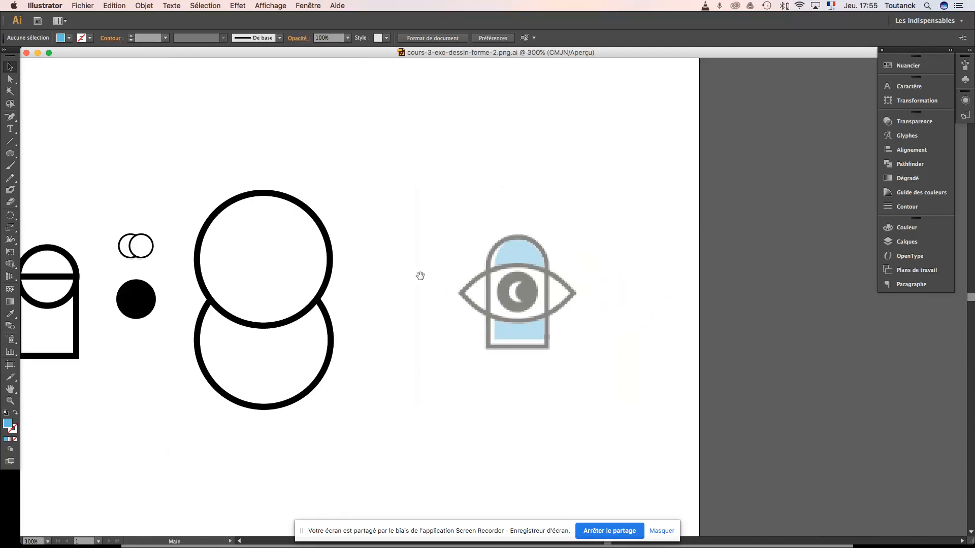
{"action": "left_click_drag", "start_coordinate": [420, 276], "coordinate": [573, 276]}
{"action": "left_click_drag", "start_coordinate": [505, 257], "coordinate": [525, 270]}
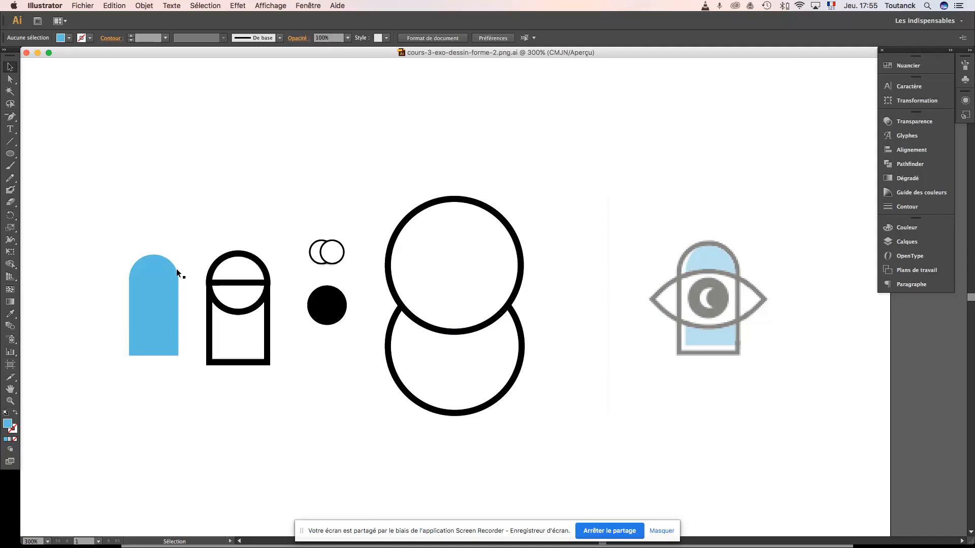
{"action": "left_click", "coordinate": [150, 319]}
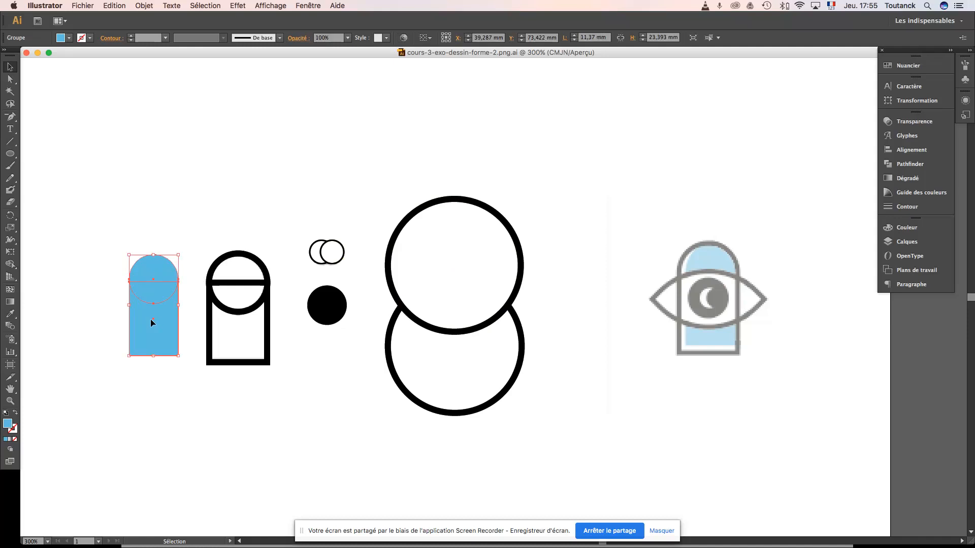
{"action": "key", "text": "a"}
{"action": "key", "text": "v"}
{"action": "key", "text": "a"}
{"action": "key", "text": "v"}
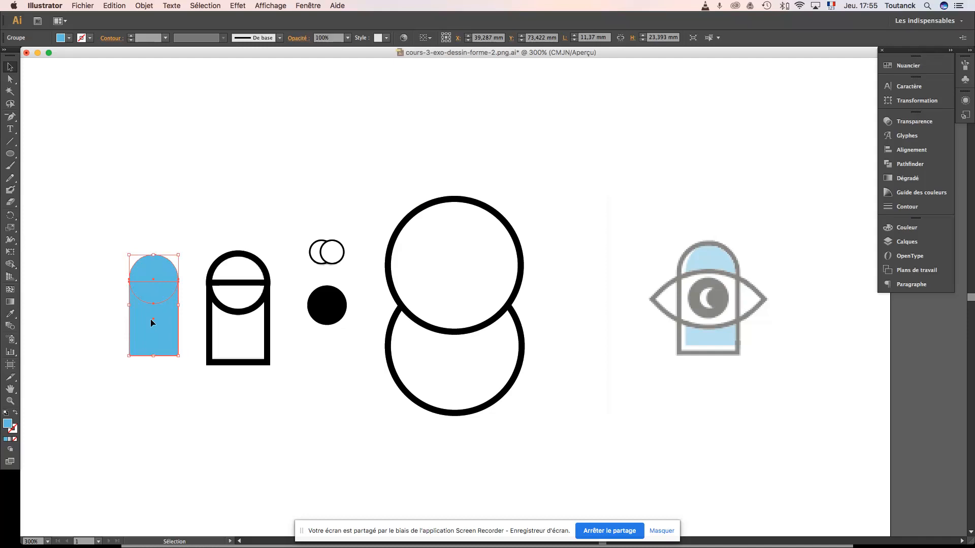
{"action": "key", "text": "shift+Right"}
{"action": "key", "text": "shift+Right"}
{"action": "key", "text": "shift+Right"}
{"action": "key", "text": "shift+Right"}
{"action": "key", "text": "shift+Right"}
{"action": "key", "text": "shift+Right"}
{"action": "key", "text": "shift+Right"}
{"action": "key", "text": "shift+Right"}
{"action": "key", "text": "shift+Right"}
{"action": "key", "text": "shift+Right"}
{"action": "key", "text": "shift+Right"}
{"action": "key", "text": "shift+Right"}
{"action": "key", "text": "shift+Right"}
{"action": "key", "text": "shift+Right"}
{"action": "key", "text": "shift+Right"}
{"action": "key", "text": "shift+Right"}
{"action": "key", "text": "shift+Right"}
{"action": "key", "text": "shift+Right"}
{"action": "key", "text": "shift+Right"}
{"action": "key", "text": "shift+Right"}
{"action": "key", "text": "shift+Right"}
{"action": "key", "text": "shift+Right"}
{"action": "key", "text": "shift+Right"}
{"action": "key", "text": "shift+Right"}
{"action": "key", "text": "shift+Right"}
{"action": "key", "text": "shift+Right"}
{"action": "key", "text": "shift+Right"}
{"action": "key", "text": "shift+Right"}
{"action": "key", "text": "shift+Right"}
{"action": "key", "text": "shift+Right"}
{"action": "key", "text": "shift+Right"}
{"action": "key", "text": "shift+Right"}
{"action": "key", "text": "shift+Right"}
{"action": "key", "text": "shift+Right"}
{"action": "key", "text": "shift+Right"}
{"action": "key", "text": "shift+Right"}
{"action": "key", "text": "shift+Right"}
{"action": "key", "text": "shift+Right"}
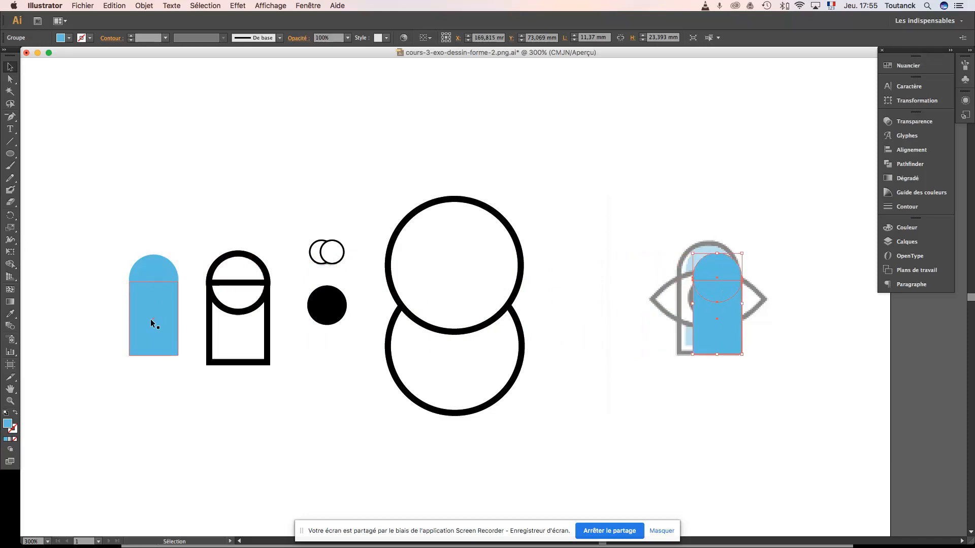
- Nudge the blue copy up and back until it covers the icon's blue area, at about X 168.4 mm, Y 71.3 mm
{"action": "key", "text": "Up"}
{"action": "key", "text": "Up"}
{"action": "key", "text": "Up"}
{"action": "key", "text": "Up"}
{"action": "key", "text": "Up"}
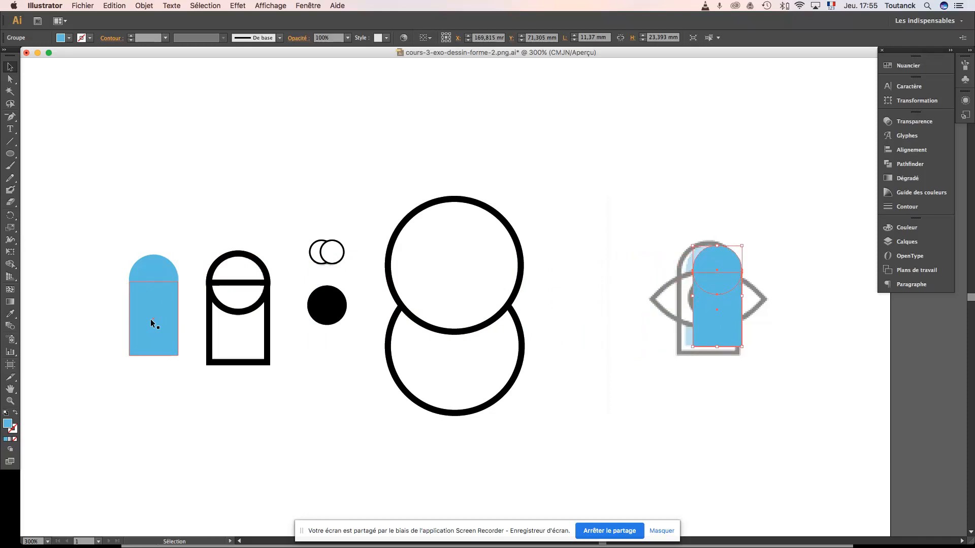
{"action": "key", "text": "Left"}
{"action": "key", "text": "Left"}
{"action": "key", "text": "Left"}
{"action": "key", "text": "Left"}
{"action": "key", "text": "Left"}
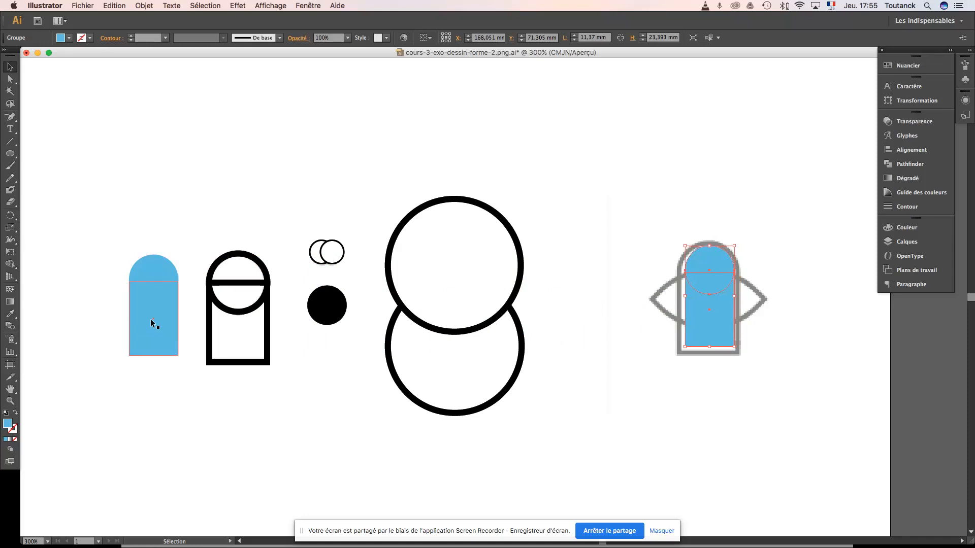
{"action": "key", "text": "Right"}
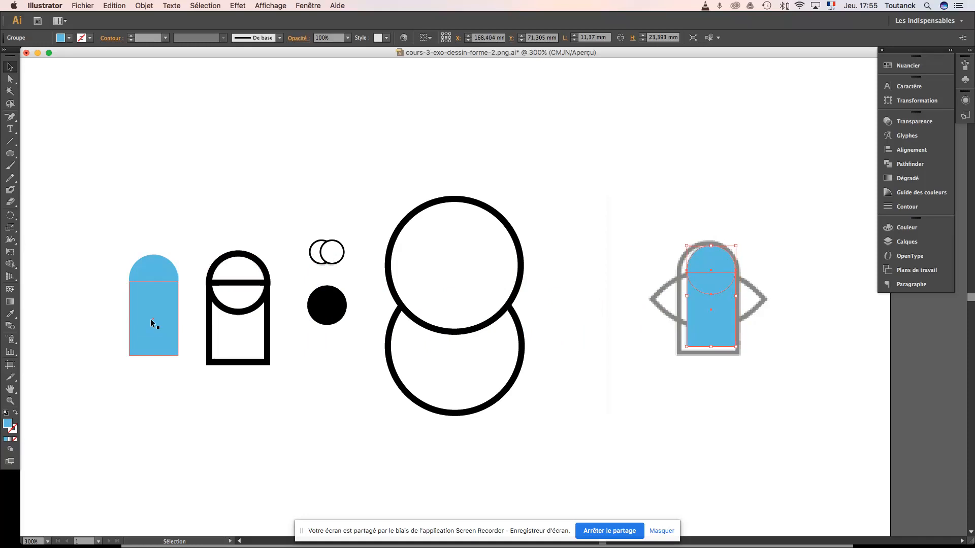
- Set the opacity of the blue arched copy over the reference icon to 20%, then deselect it
{"action": "key", "text": "super+plus"}
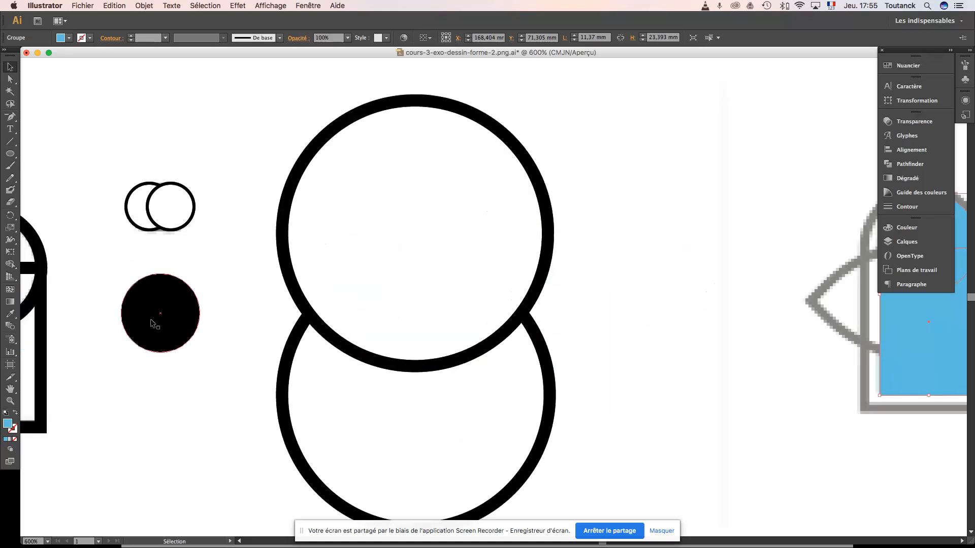
{"action": "left_click_drag", "start_coordinate": [690, 235], "coordinate": [376, 236]}
{"action": "left_click_drag", "start_coordinate": [701, 279], "coordinate": [616, 285]}
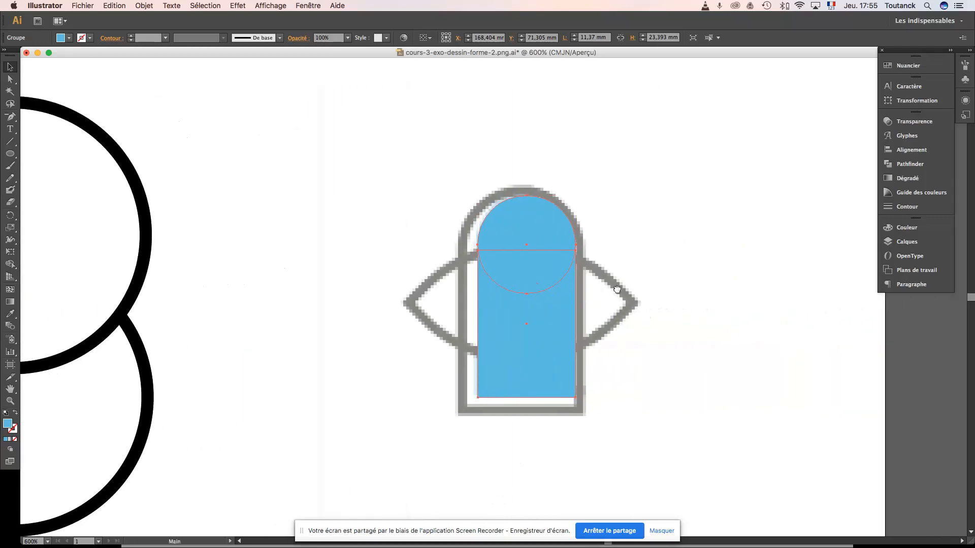
{"action": "left_click", "coordinate": [660, 235]}
{"action": "left_click", "coordinate": [550, 243]}
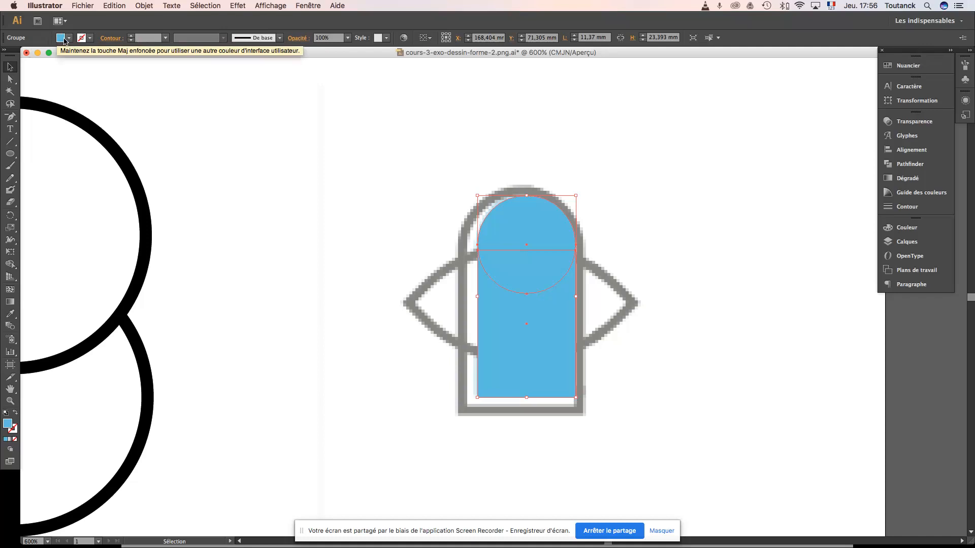
{"action": "left_click", "coordinate": [348, 38]}
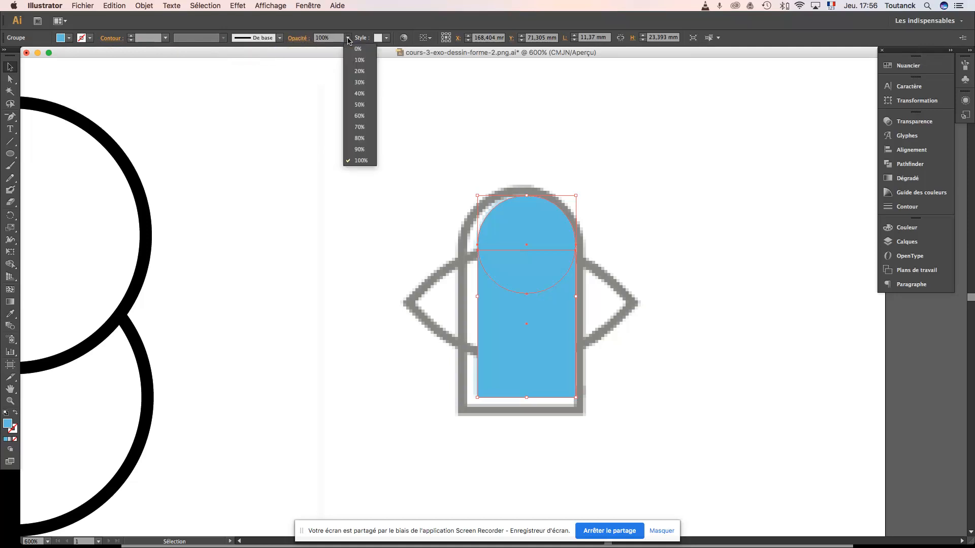
{"action": "left_click", "coordinate": [359, 71]}
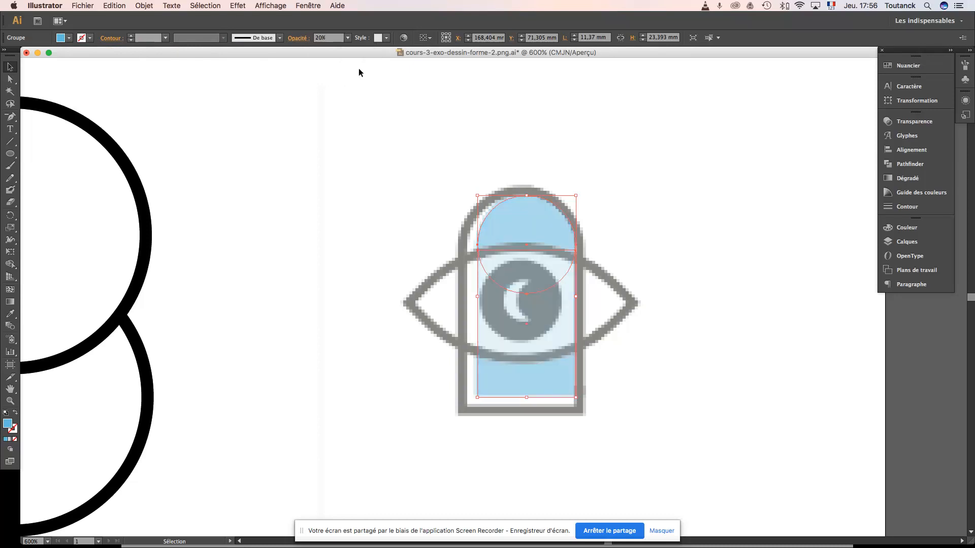
{"action": "left_click", "coordinate": [348, 38]}
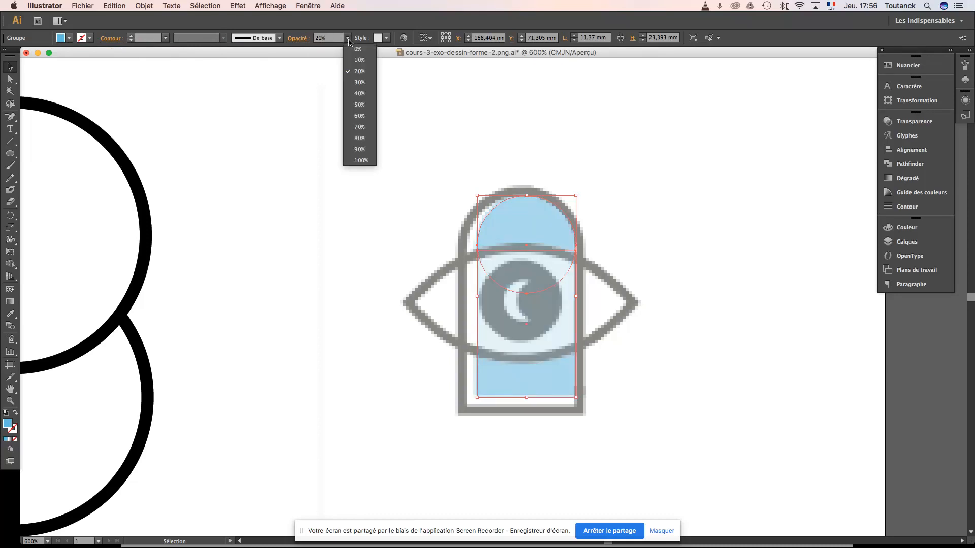
{"action": "left_click", "coordinate": [363, 72]}
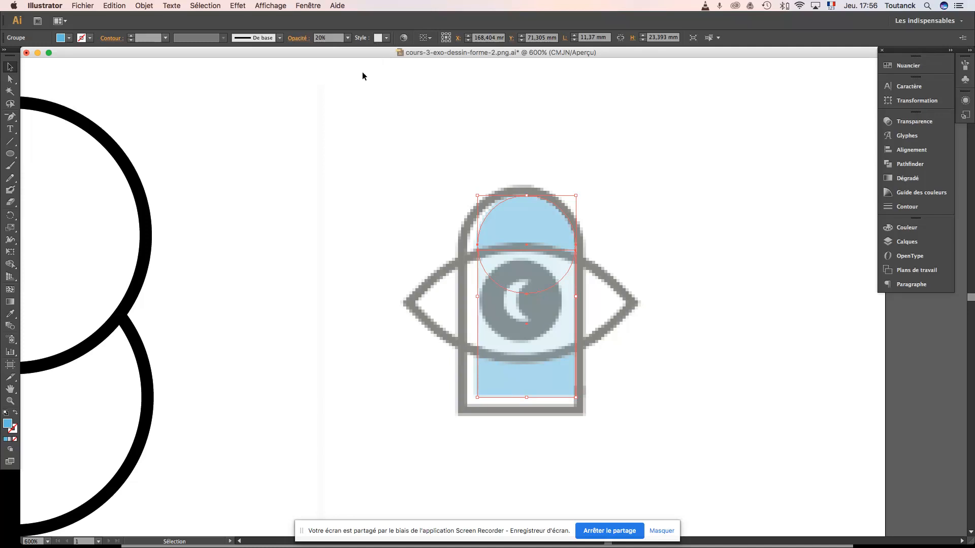
{"action": "left_click", "coordinate": [601, 200]}
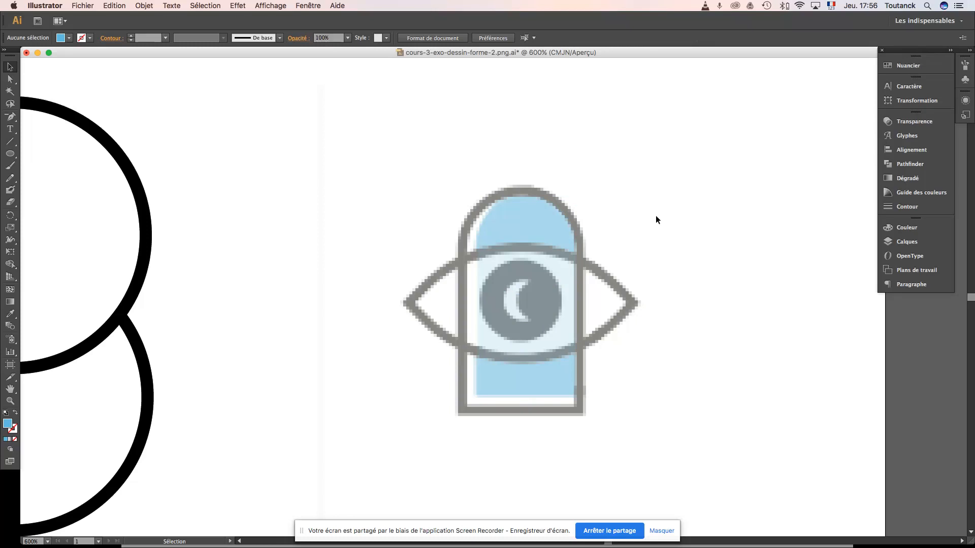
- Duplicate the black outlined circle and rectangle together and move the copy horizontally onto the reference icon, to about X 168.2 mm
{"action": "key", "text": "space"}
{"action": "left_click_drag", "start_coordinate": [603, 272], "coordinate": [707, 239]}
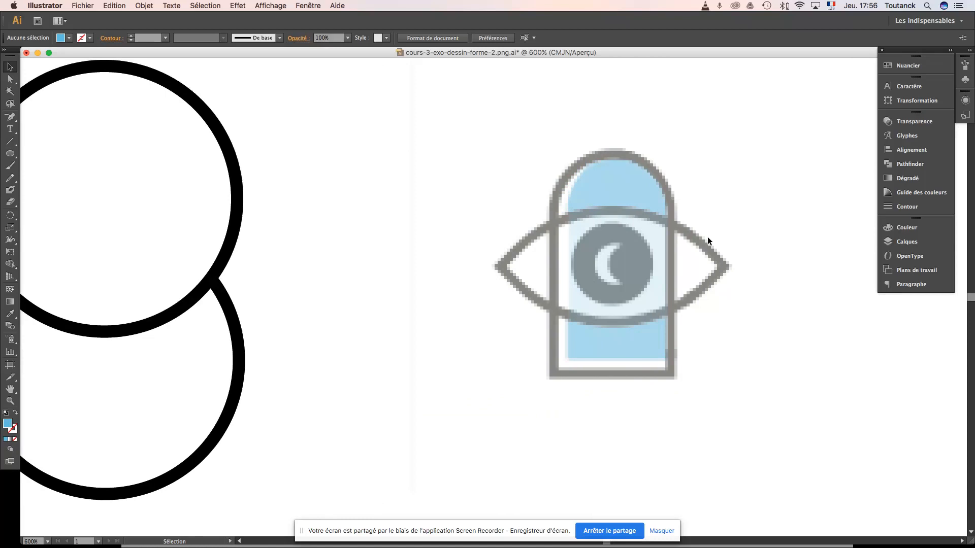
{"action": "key", "text": "super+minus"}
{"action": "key", "text": "space"}
{"action": "left_click_drag", "start_coordinate": [459, 275], "coordinate": [522, 252]}
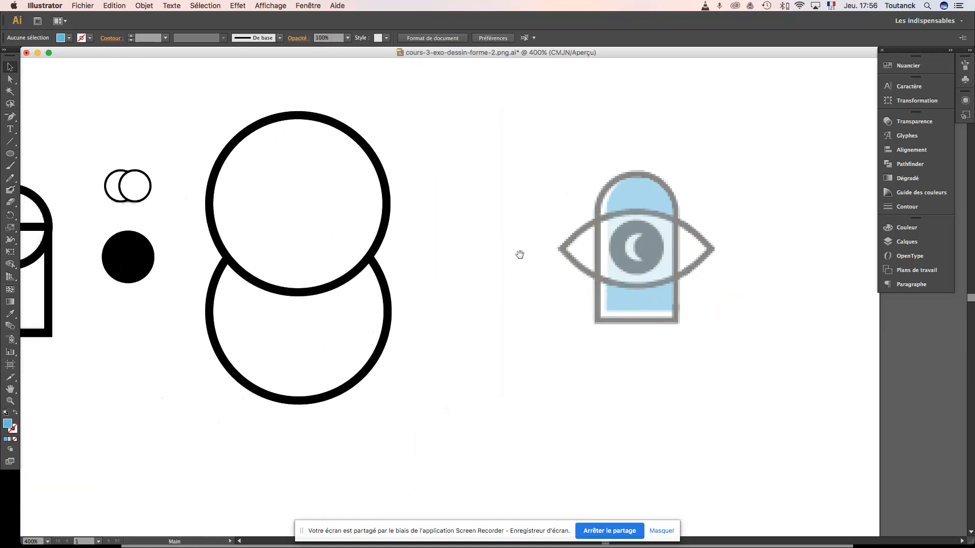
{"action": "left_click", "coordinate": [648, 201]}
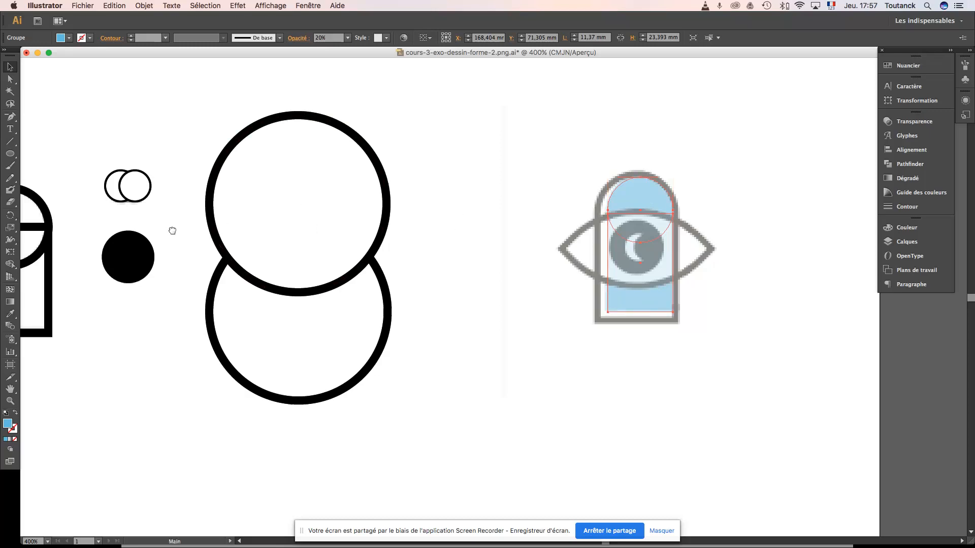
{"action": "left_click_drag", "start_coordinate": [168, 234], "coordinate": [256, 243]}
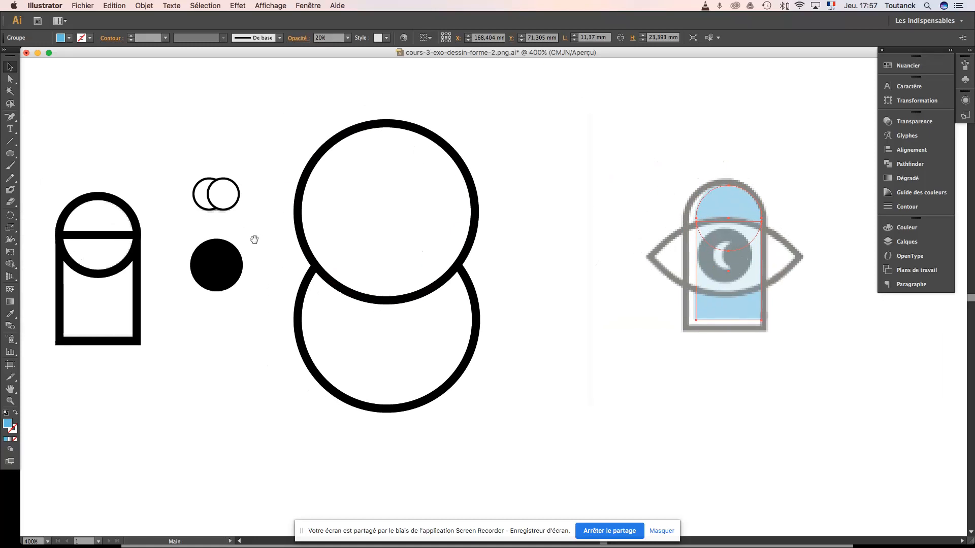
{"action": "left_click", "coordinate": [102, 237]}
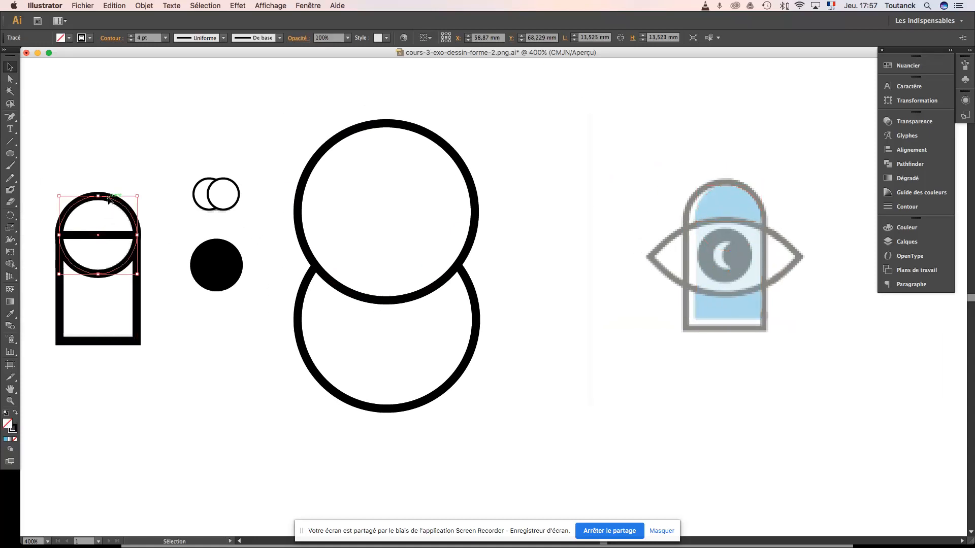
{"action": "left_click", "coordinate": [136, 305]}
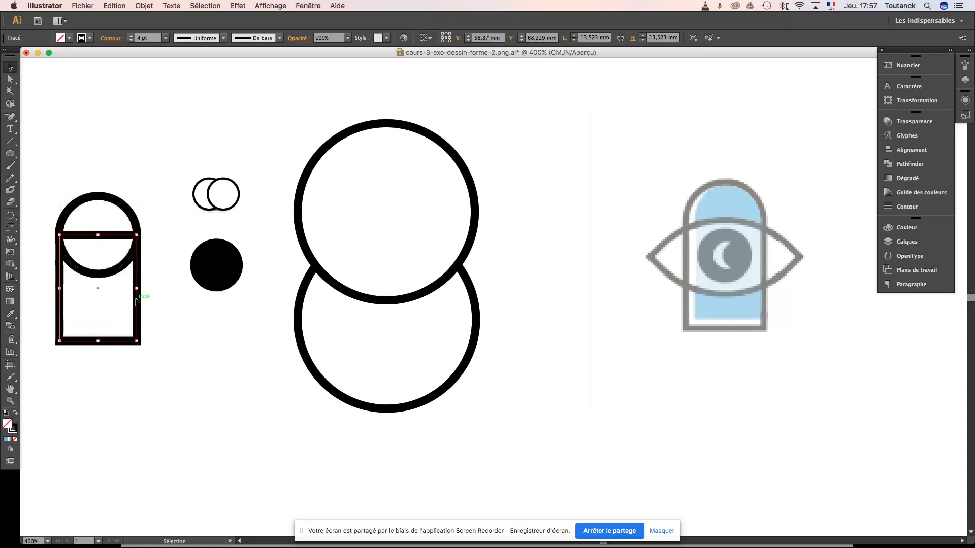
{"action": "left_click", "coordinate": [148, 370]}
{"action": "left_click_drag", "start_coordinate": [156, 376], "coordinate": [73, 197]}
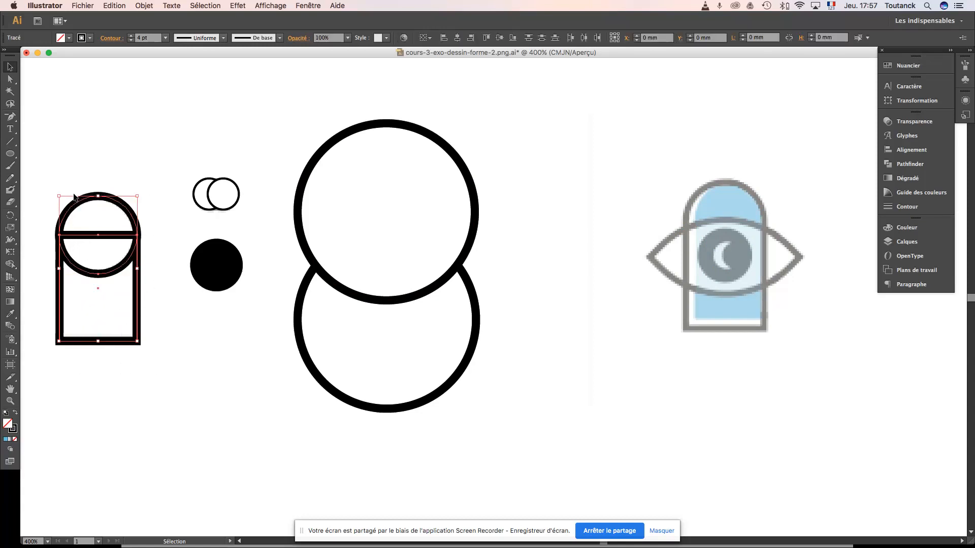
{"action": "key", "text": "a"}
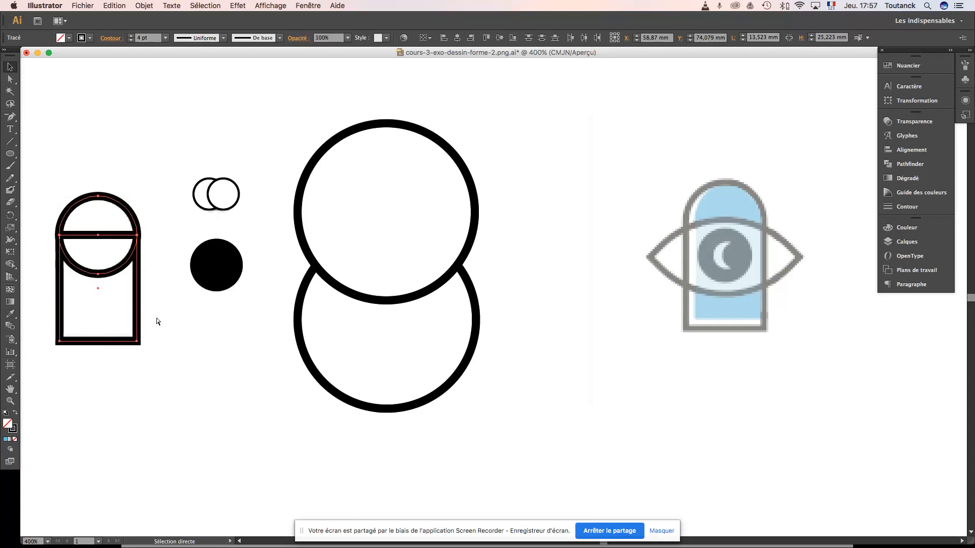
{"action": "key", "text": "v"}
{"action": "key", "text": "alt+shift+Right"}
{"action": "key", "text": "shift+Right"}
{"action": "key", "text": "shift+Right"}
{"action": "key", "text": "shift+Right"}
{"action": "key", "text": "shift+Right"}
{"action": "key", "text": "shift+Right"}
{"action": "key", "text": "shift+Right"}
{"action": "key", "text": "shift+Right"}
{"action": "key", "text": "shift+Right"}
{"action": "key", "text": "shift+Right"}
{"action": "key", "text": "shift+Right"}
{"action": "key", "text": "shift+Right"}
{"action": "key", "text": "shift+Right"}
{"action": "key", "text": "shift+Right"}
{"action": "key", "text": "shift+Right"}
{"action": "key", "text": "shift+Right"}
{"action": "key", "text": "shift+Right"}
{"action": "key", "text": "shift+Right"}
{"action": "key", "text": "shift+Right"}
{"action": "key", "text": "shift+Right"}
{"action": "key", "text": "shift+Right"}
{"action": "key", "text": "shift+Right"}
{"action": "key", "text": "shift+Right"}
{"action": "key", "text": "shift+Right"}
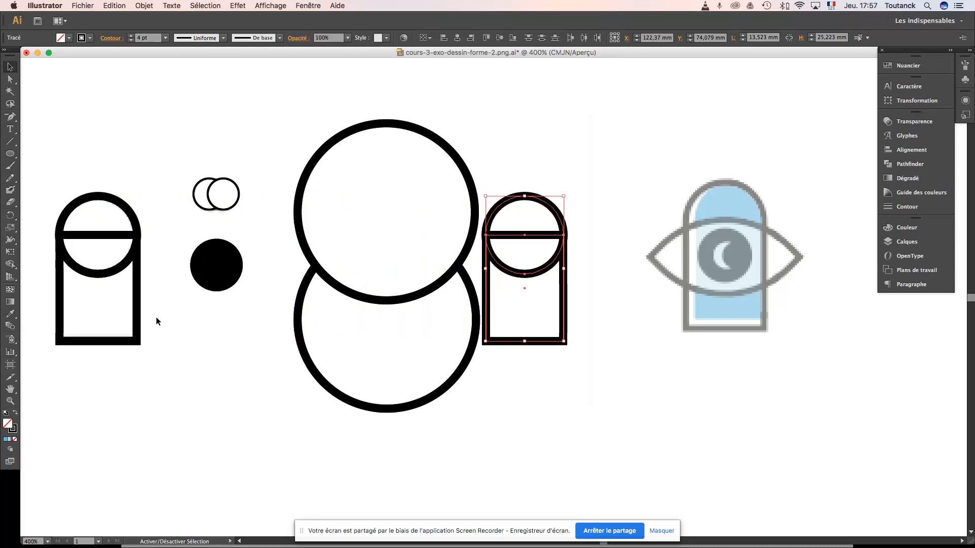
{"action": "key", "text": "shift+Right"}
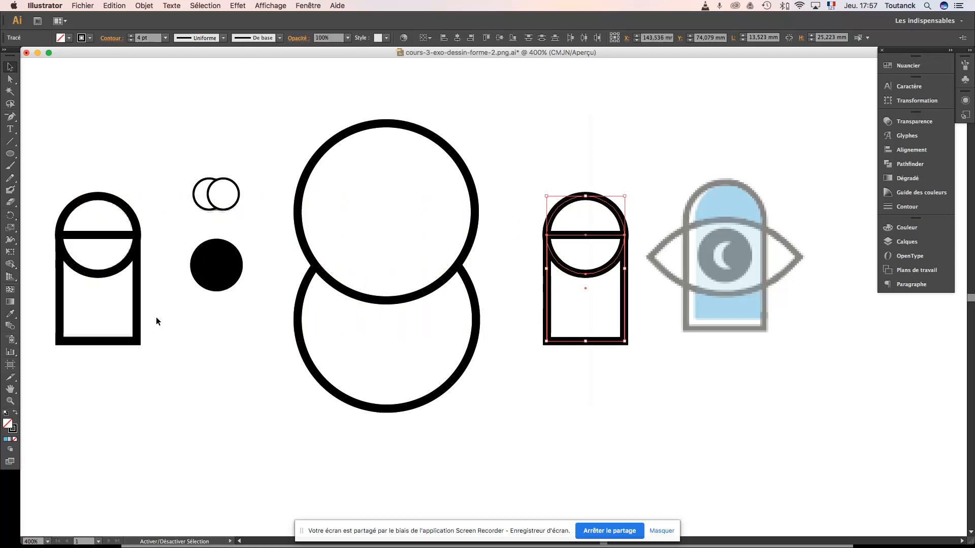
{"action": "key", "text": "shift+Right"}
{"action": "key", "text": "shift+Right"}
{"action": "key", "text": "shift+Right"}
{"action": "key", "text": "shift+Right"}
{"action": "key", "text": "shift+Right"}
{"action": "key", "text": "shift+Right"}
{"action": "key", "text": "shift+Right"}
- Nudge the outlined copy up and slightly sideways to match the icon's arch, at about X 167.9 mm, Y 72 mm
{"action": "key", "text": "Up"}
{"action": "key", "text": "Up"}
{"action": "key", "text": "Up"}
{"action": "key", "text": "Up"}
{"action": "key", "text": "Up"}
{"action": "key", "text": "Up"}
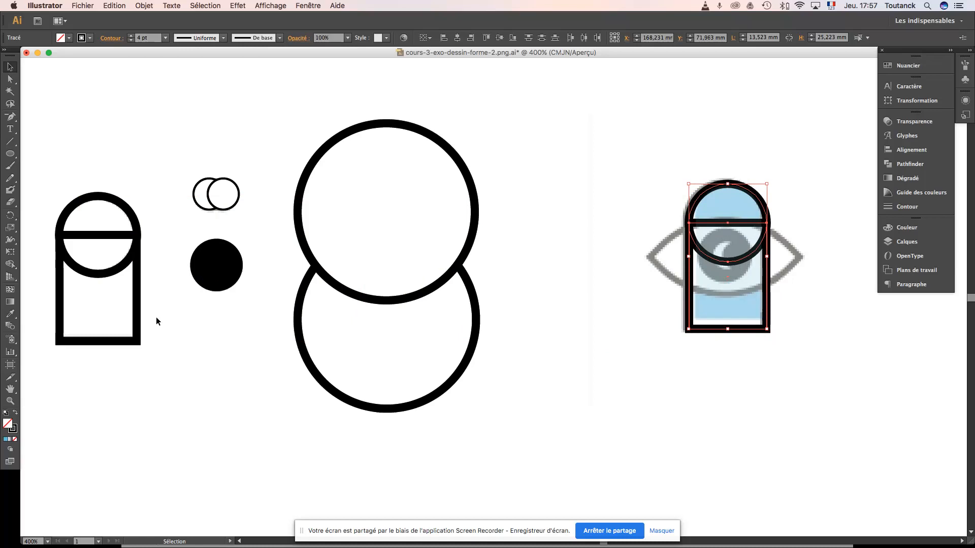
{"action": "key", "text": "Left"}
{"action": "key", "text": "Up"}
{"action": "key", "text": "Down"}
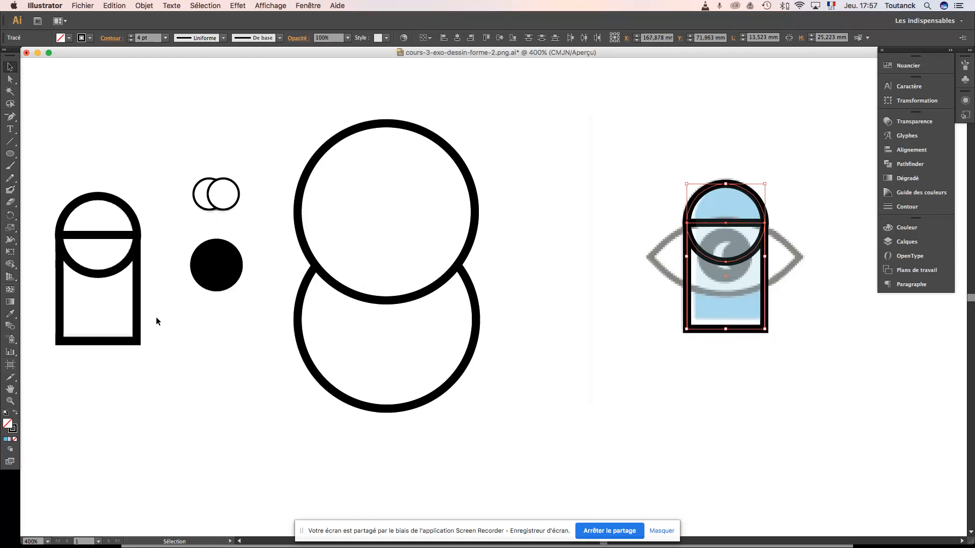
- Move the outlined copy horizontally off the reference icon to the free space beside it, at about X 192.9 mm, and deselect it
{"action": "key", "text": "shift+Right"}
{"action": "key", "text": "shift+Right"}
{"action": "key", "text": "shift+Right"}
{"action": "key", "text": "shift+Right"}
{"action": "key", "text": "shift+Right"}
{"action": "key", "text": "shift+Right"}
{"action": "key", "text": "shift+Right"}
{"action": "key", "text": "shift+Right"}
{"action": "key", "text": "shift+Right"}
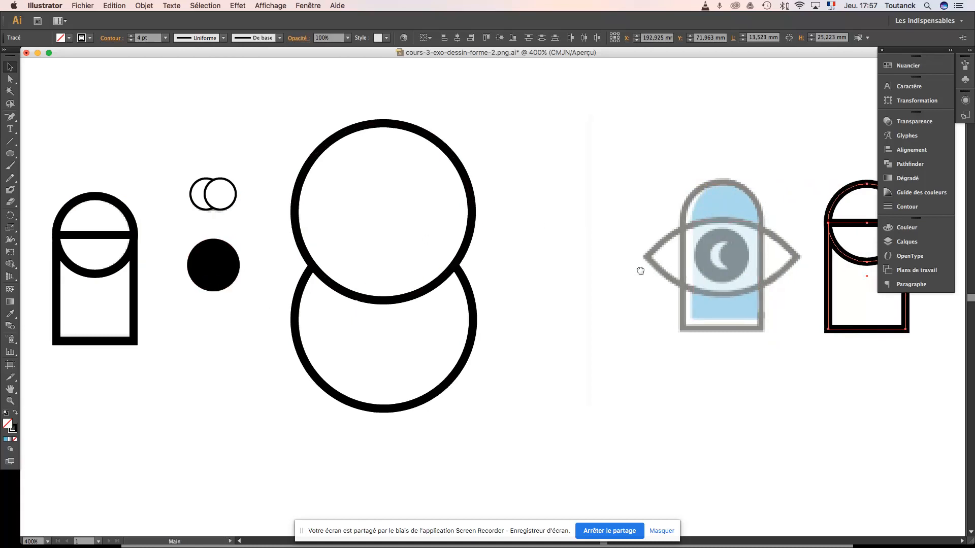
{"action": "scroll", "coordinate": [638, 270], "scroll_direction": "right", "scroll_amount": 5}
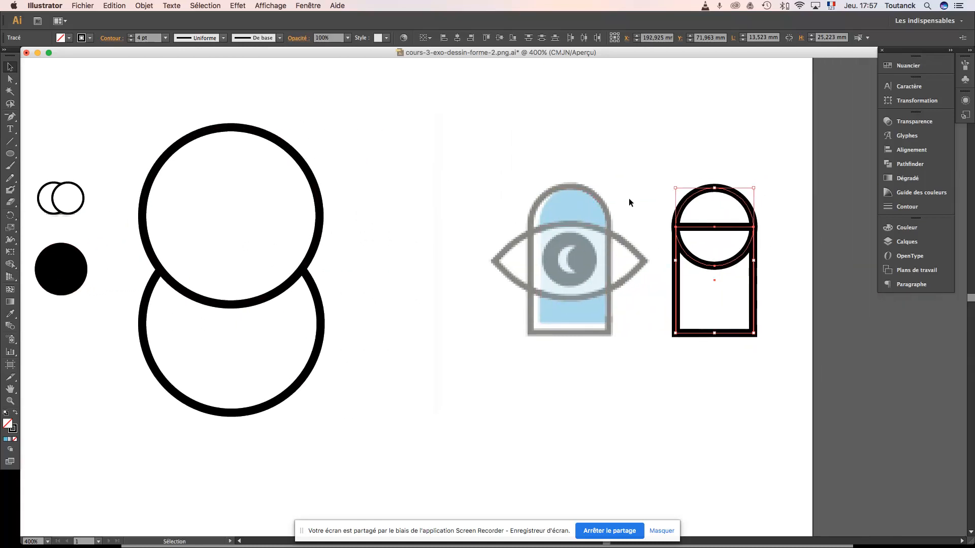
{"action": "left_click", "coordinate": [651, 177]}
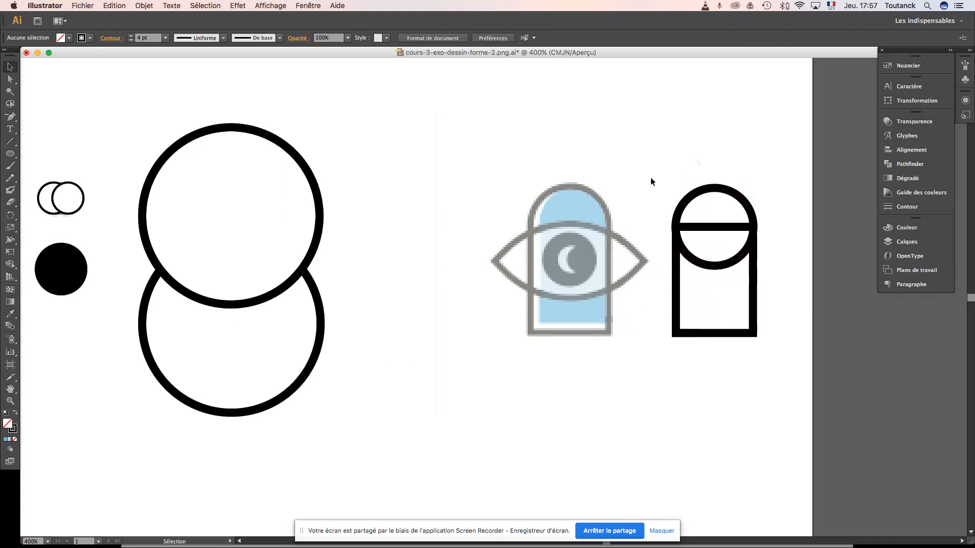
- Examine the separate circle and rectangle paths that make up the outlined copy beside the reference icon
{"action": "left_click", "coordinate": [710, 226]}
{"action": "left_click", "coordinate": [709, 190]}
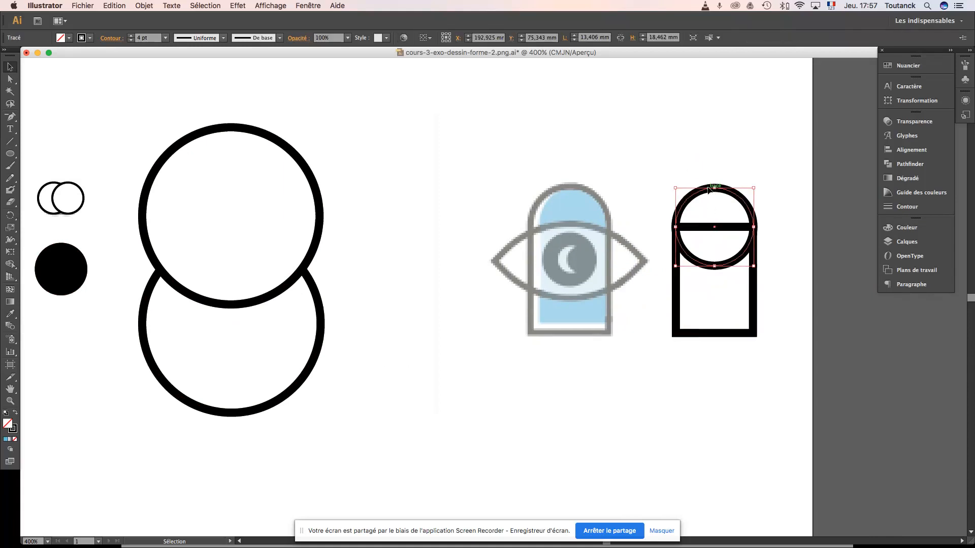
{"action": "left_click", "coordinate": [763, 291]}
{"action": "left_click", "coordinate": [721, 267]}
{"action": "left_click", "coordinate": [702, 165]}
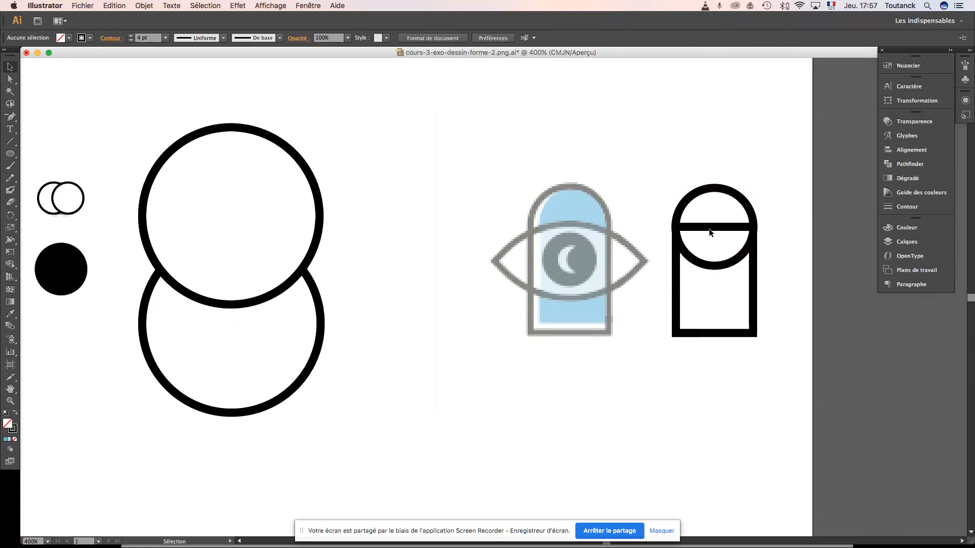
{"action": "left_click", "coordinate": [710, 226]}
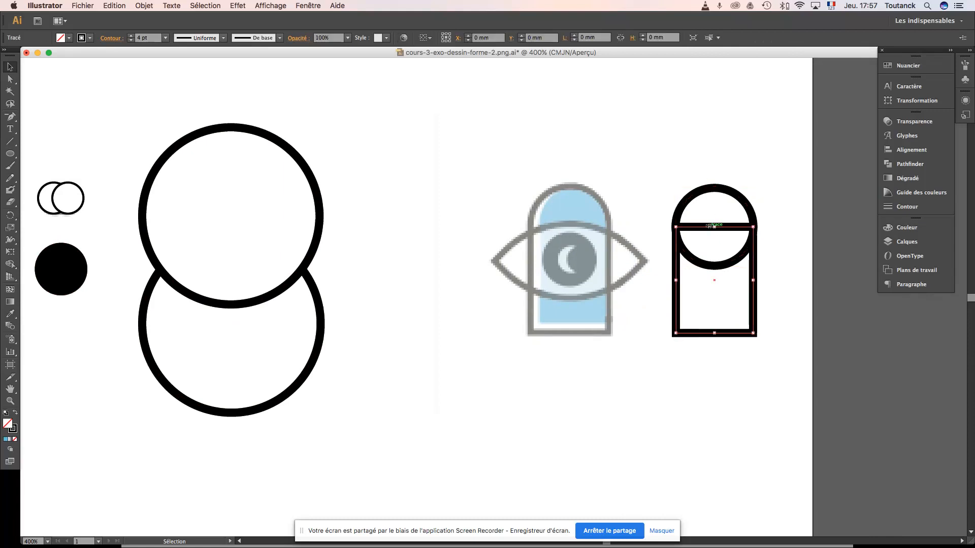
{"action": "left_click", "coordinate": [769, 286]}
{"action": "left_click", "coordinate": [726, 232]}
{"action": "left_click", "coordinate": [777, 261]}
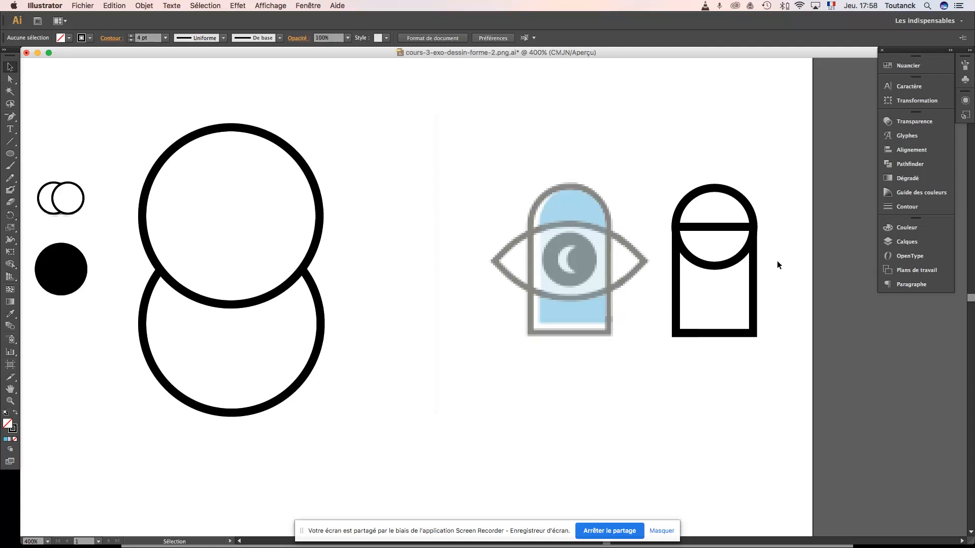
- Group the outlined circle and rectangle beside the reference icon and shift the group slightly up and sideways, to about X 193.7 mm
{"action": "left_click_drag", "start_coordinate": [765, 308], "coordinate": [705, 183]}
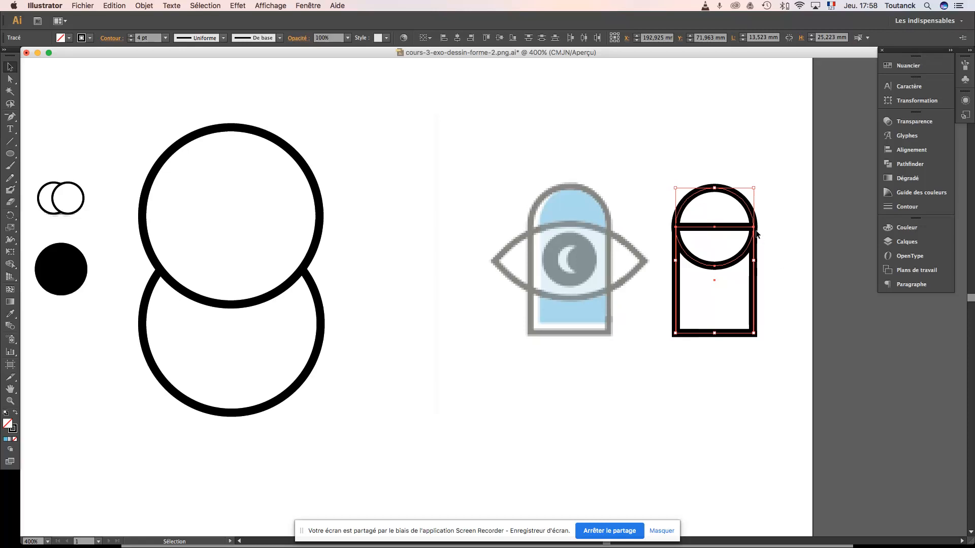
{"action": "key", "text": "super+g"}
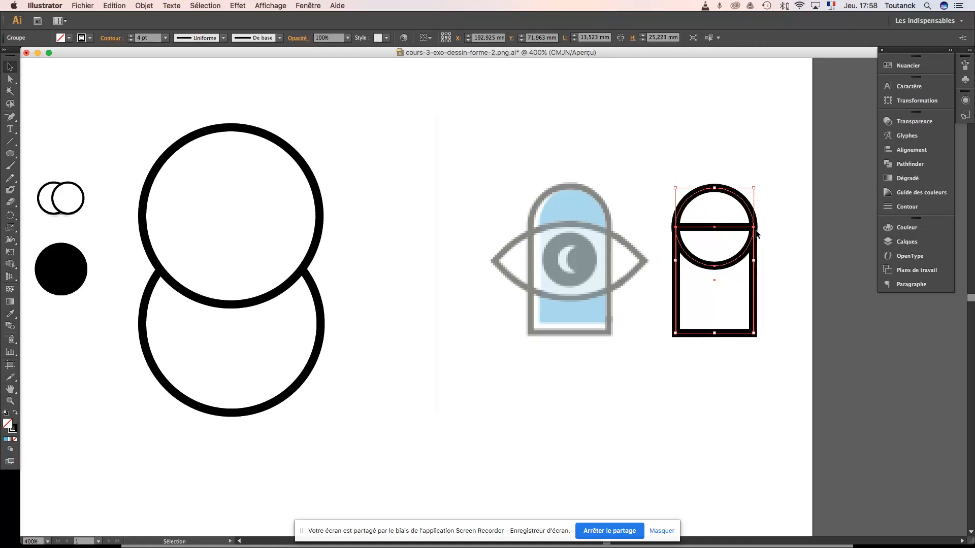
{"action": "left_click", "coordinate": [768, 264]}
{"action": "left_click", "coordinate": [754, 261]}
{"action": "mouse_move", "coordinate": [745, 256]}
{"action": "left_mouse_down"}
{"action": "mouse_move", "coordinate": [706, 201]}
{"action": "mouse_move", "coordinate": [749, 252]}
{"action": "left_mouse_up"}
- Isolate the group to inspect its rectangle path, and return to the full drawing
{"action": "double_click", "coordinate": [737, 258]}
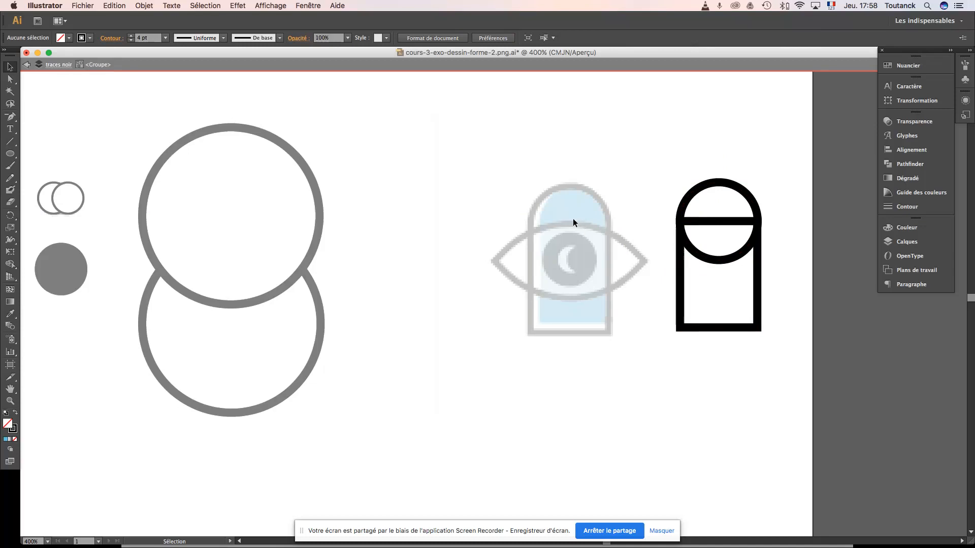
{"action": "left_click", "coordinate": [695, 222]}
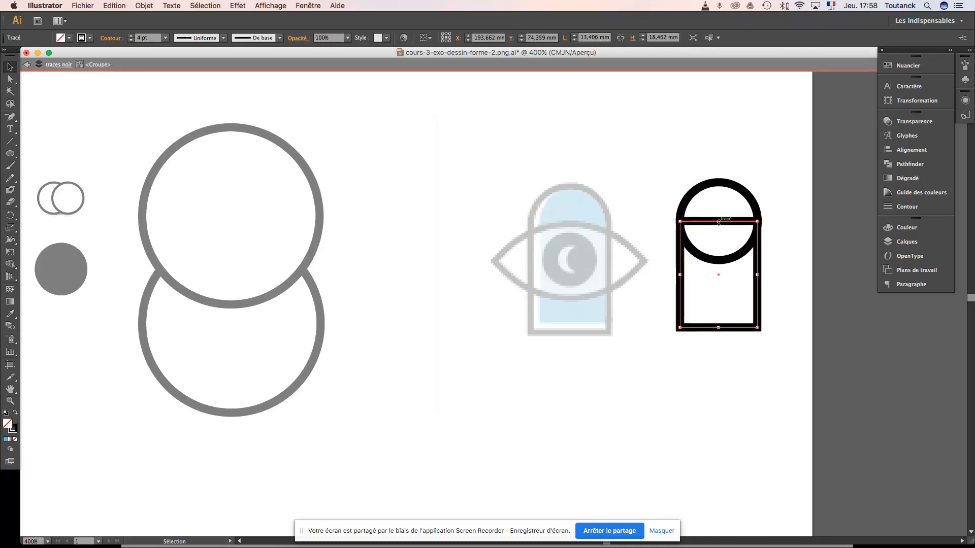
{"action": "left_click", "coordinate": [783, 246]}
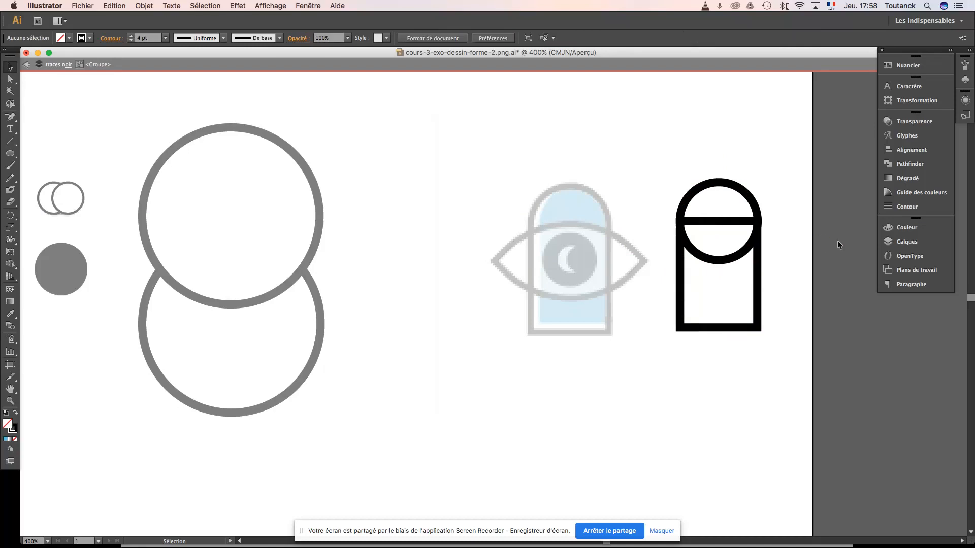
{"action": "key", "text": "Escape"}
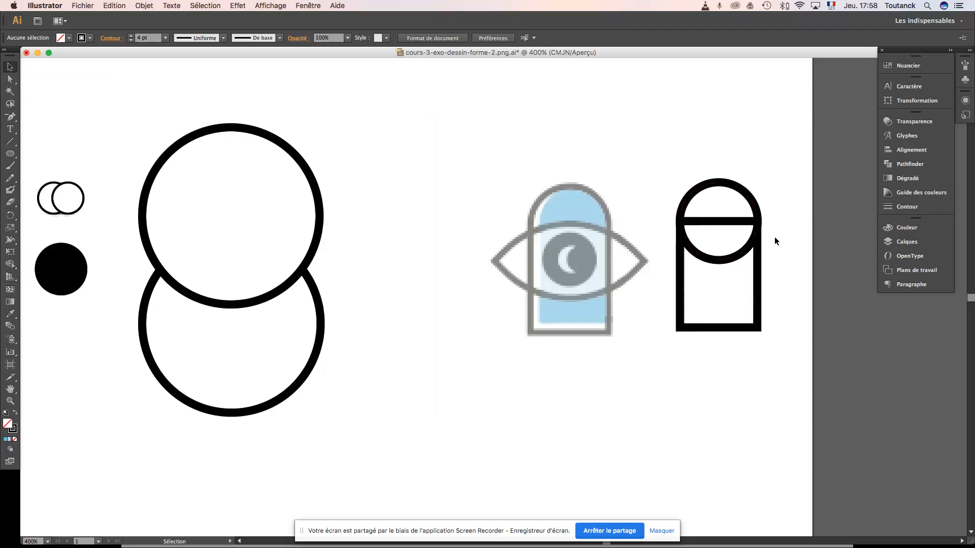
- Move the grouped outline onto the reference icon's edge and back beside it, at about X 194.1 mm, and isolate the group
{"action": "key", "text": "super+plus"}
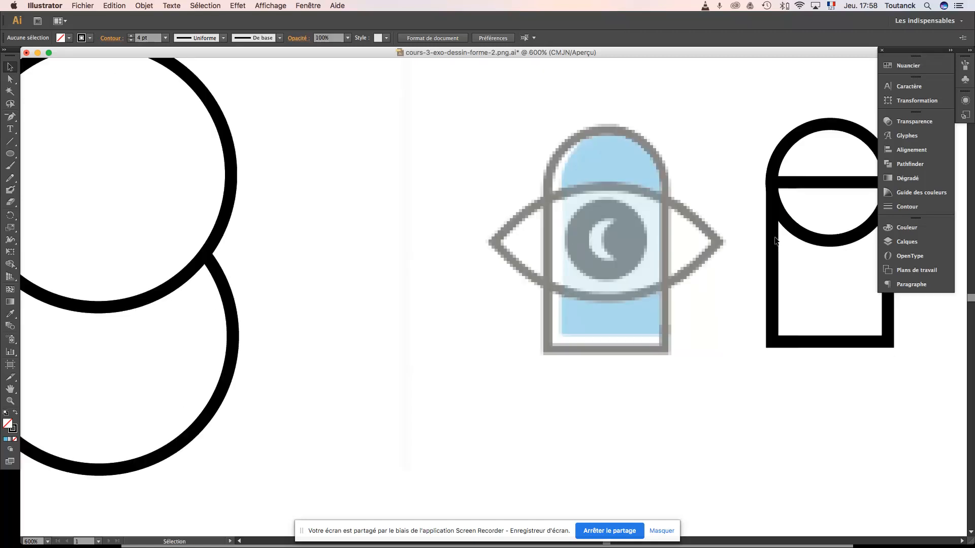
{"action": "left_click_drag", "start_coordinate": [769, 214], "coordinate": [628, 248]}
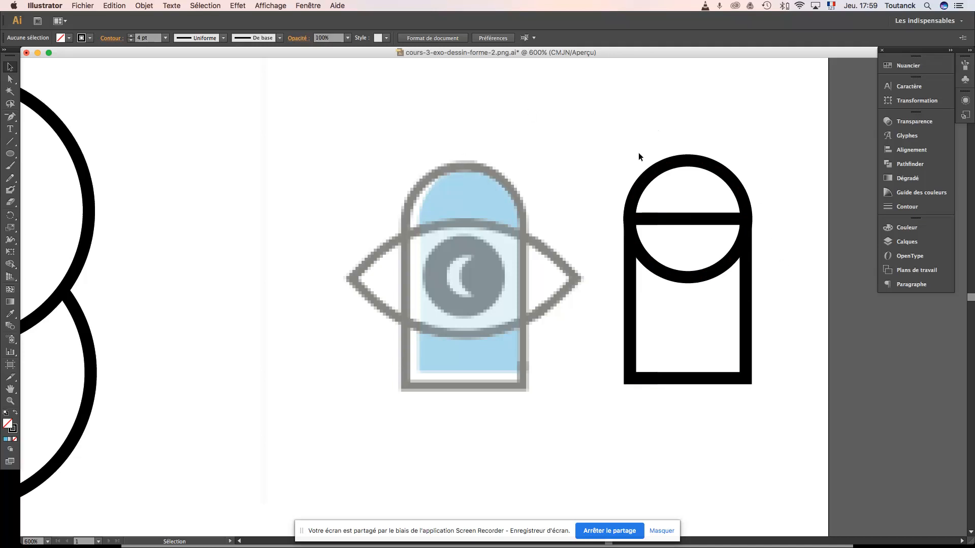
{"action": "left_click", "coordinate": [708, 166]}
{"action": "left_click_drag", "start_coordinate": [709, 167], "coordinate": [585, 165]}
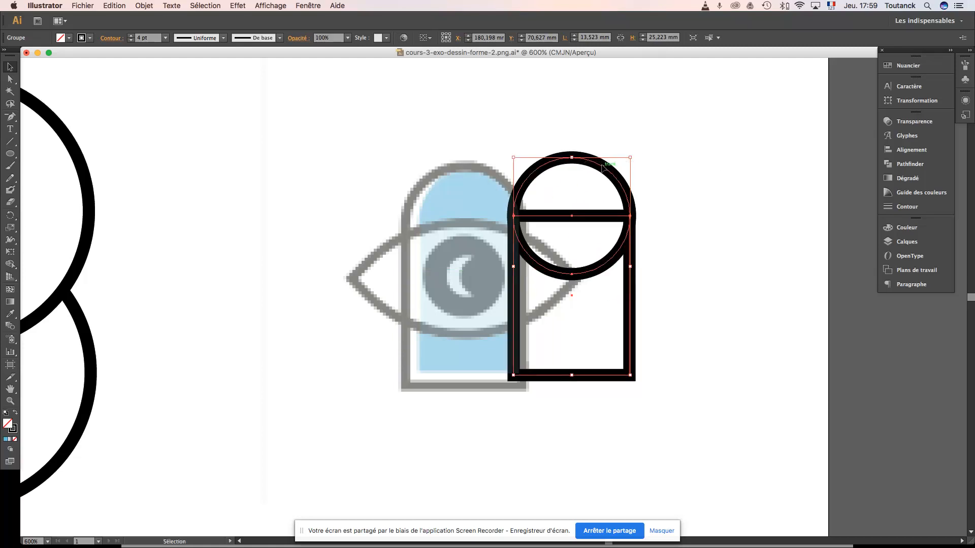
{"action": "left_click_drag", "start_coordinate": [633, 169], "coordinate": [745, 170]}
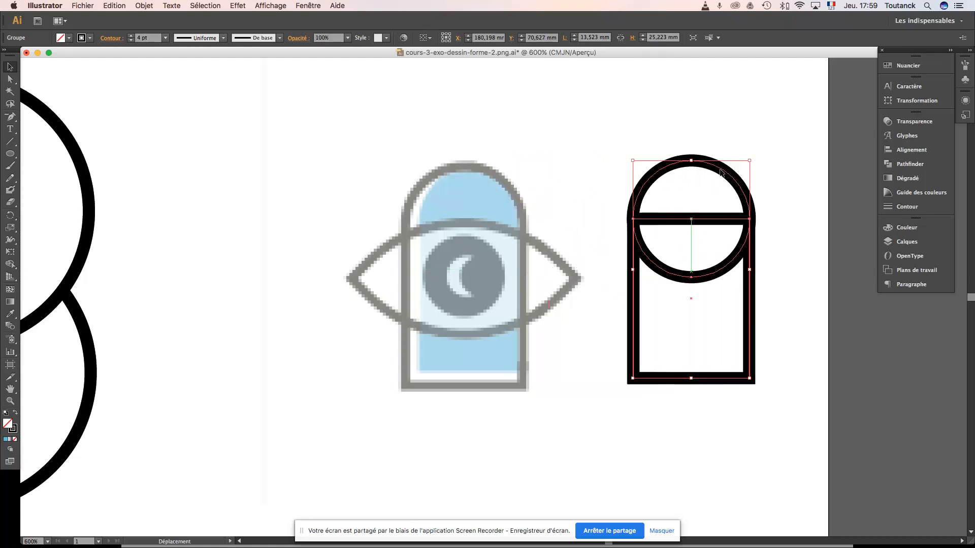
{"action": "left_click", "coordinate": [735, 132]}
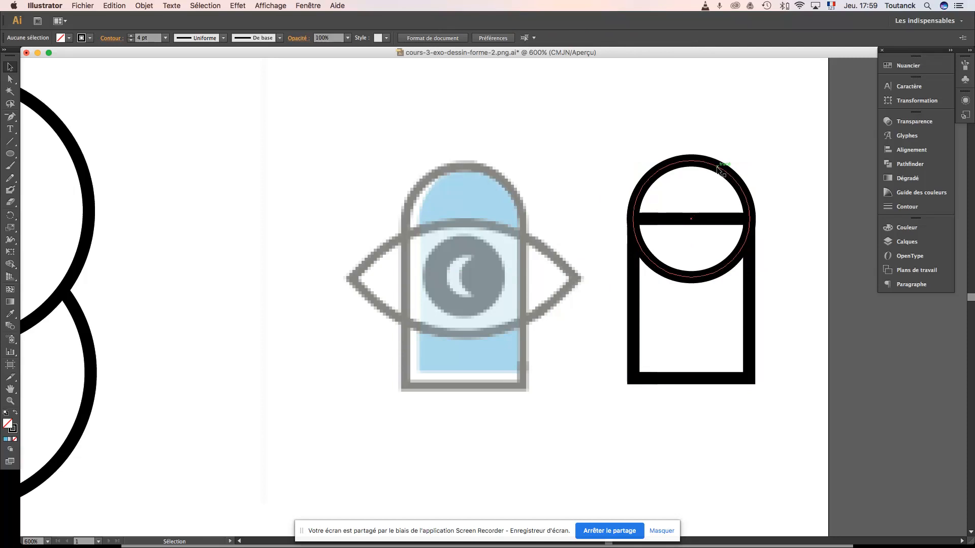
{"action": "double_click", "coordinate": [717, 169]}
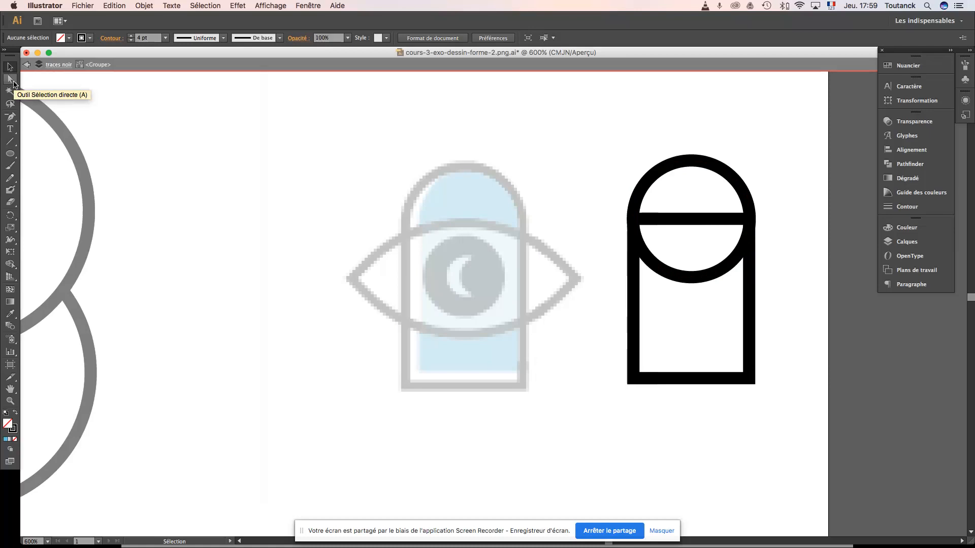
- Switch to the presentation, consult the "Outils de sélection" slide, and return to Illustrator
{"action": "key", "text": "super+Tab"}
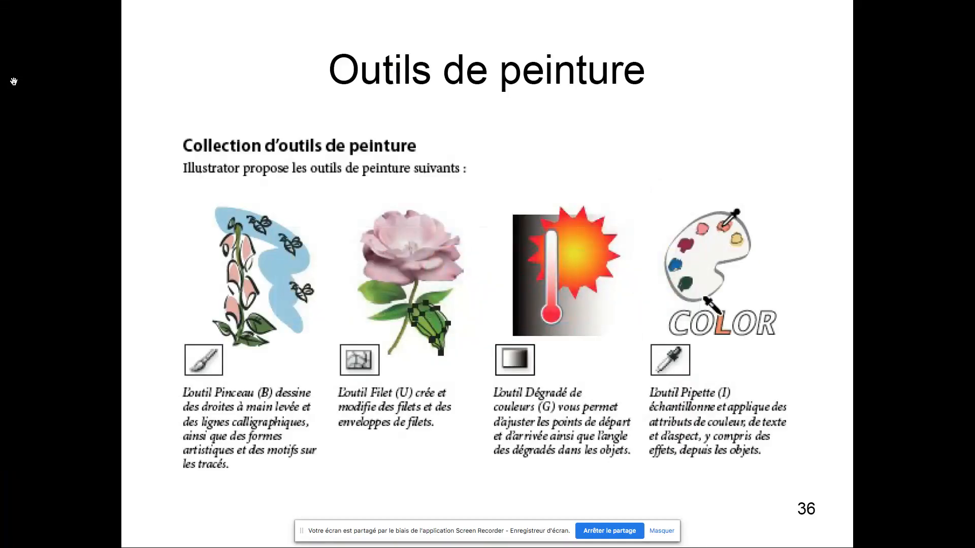
{"action": "key", "text": "Left"}
{"action": "key", "text": "Left"}
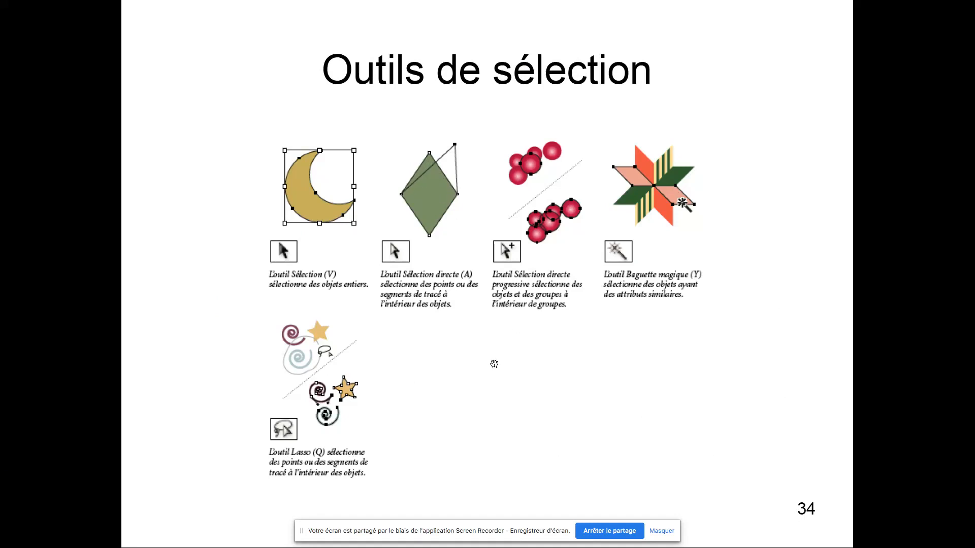
{"action": "key", "text": "super+Tab"}
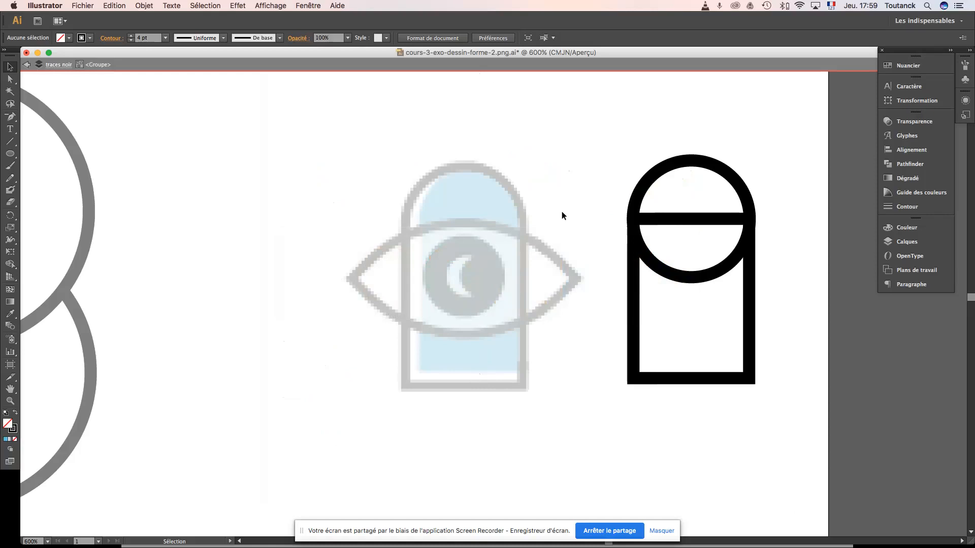
- Use Direct Selection to delete only the rectangle's upper horizontal segment inside the isolated group
{"action": "left_click", "coordinate": [10, 82]}
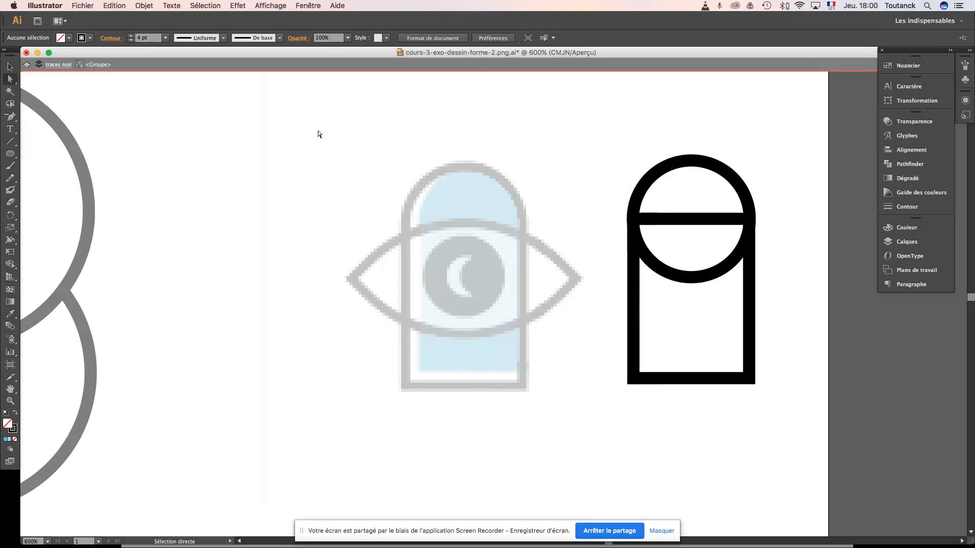
{"action": "left_click", "coordinate": [694, 220]}
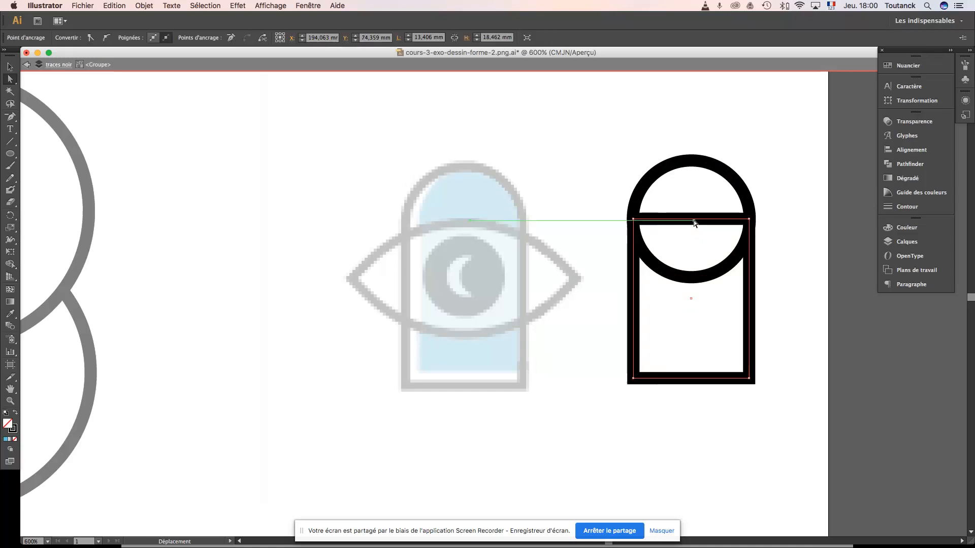
{"action": "key", "text": "Delete"}
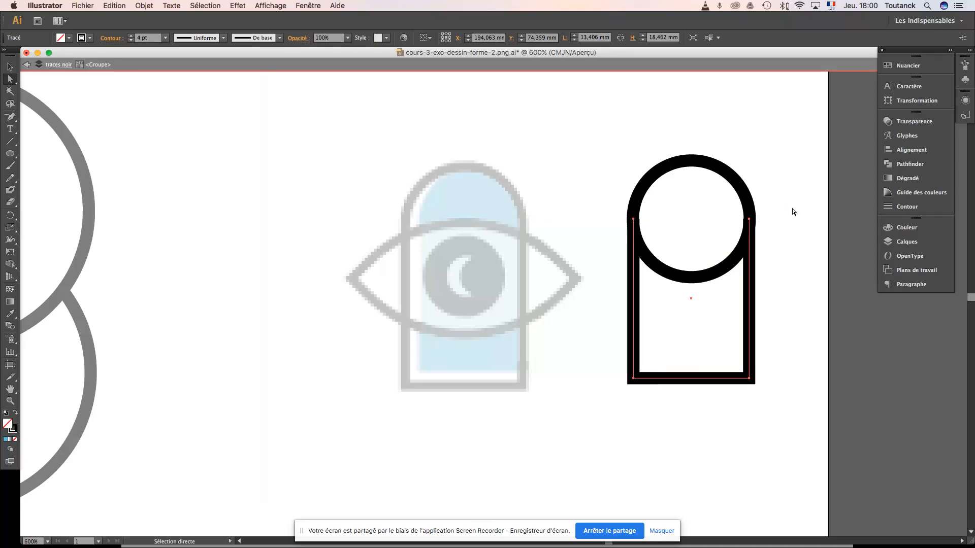
{"action": "left_click", "coordinate": [788, 247]}
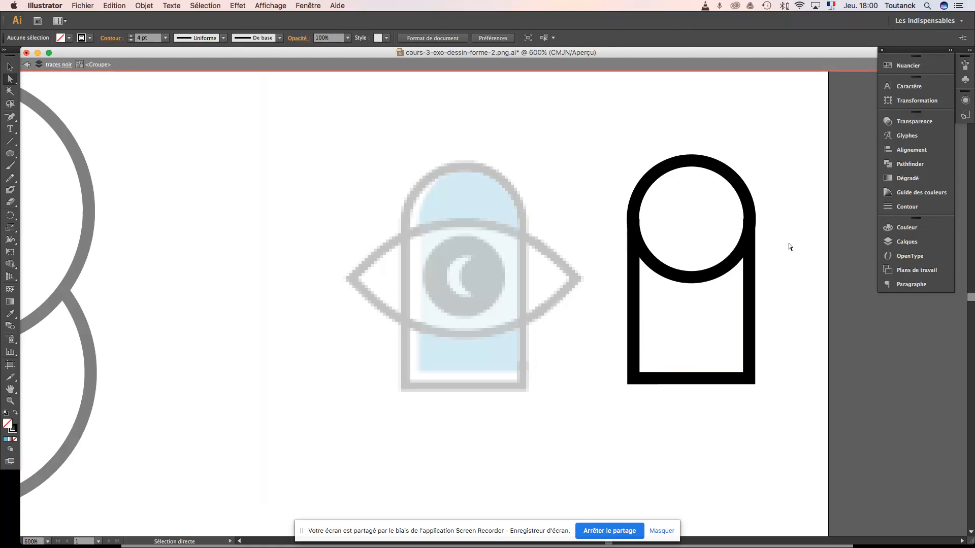
- Select the circle's lowest anchor point and examine the circle's anchor points and direction handles up close
{"action": "left_click", "coordinate": [691, 279]}
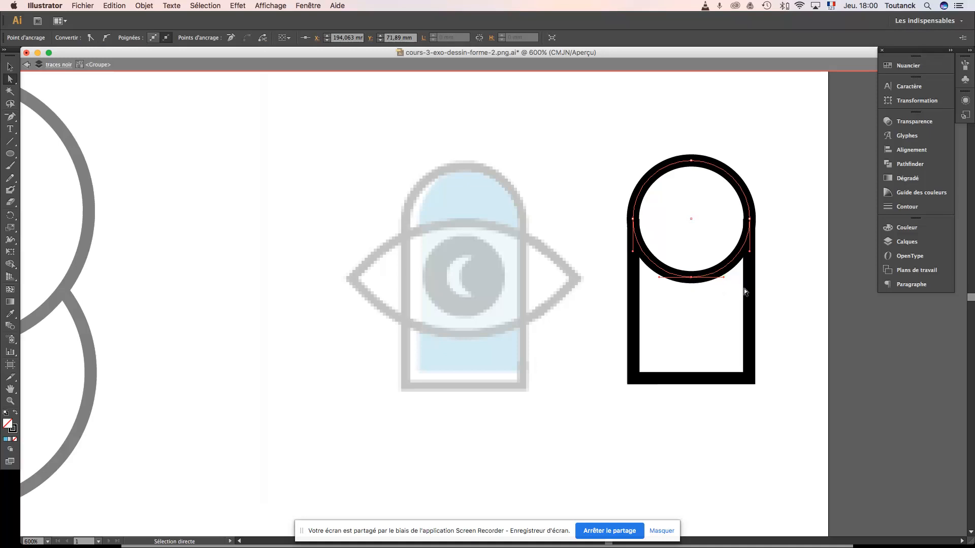
{"action": "key", "text": "super+plus"}
{"action": "key", "text": "super+plus"}
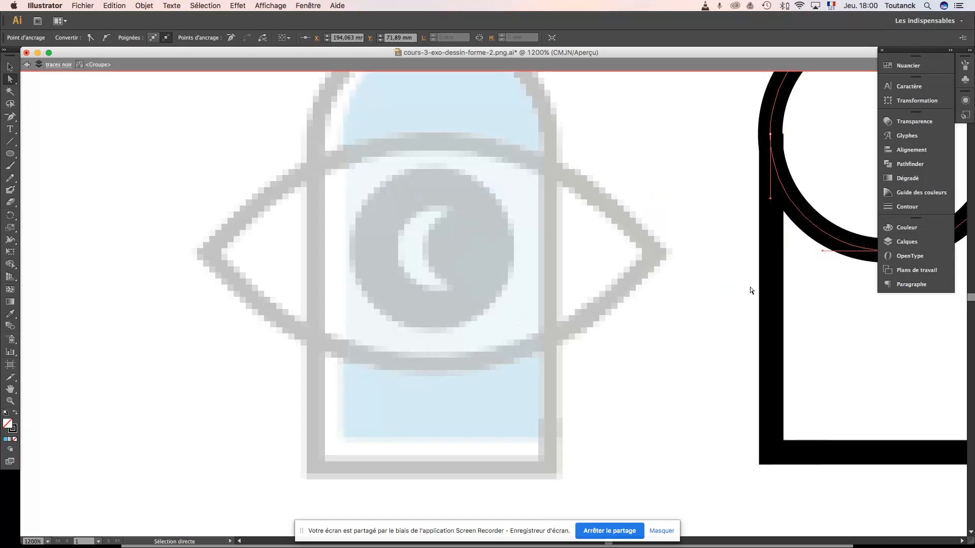
{"action": "left_click_drag", "start_coordinate": [792, 244], "coordinate": [564, 295]}
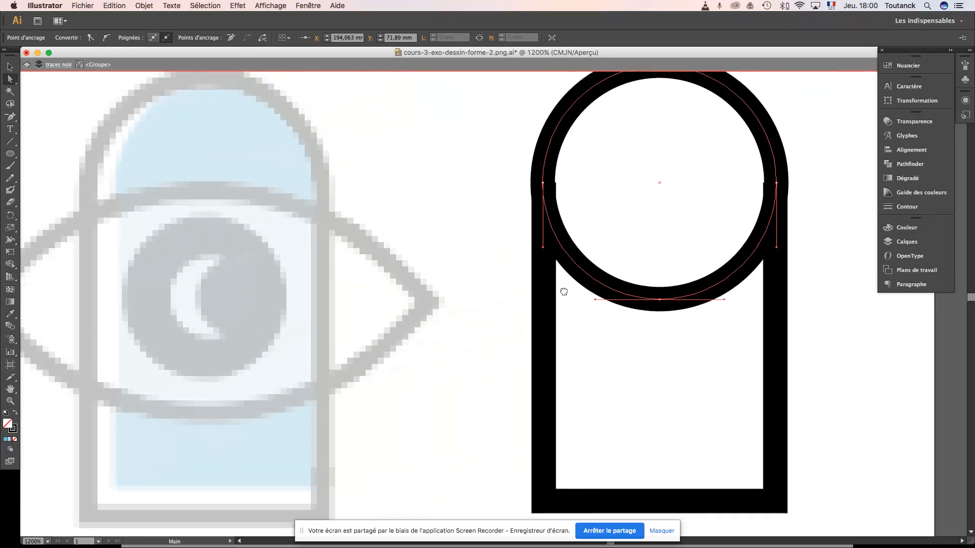
{"action": "key", "text": "super+minus"}
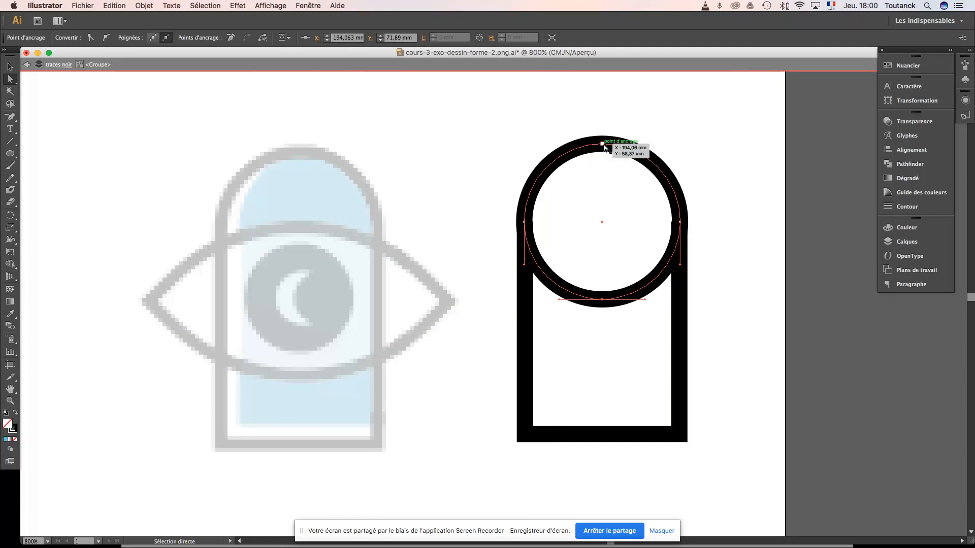
{"action": "left_click", "coordinate": [680, 221]}
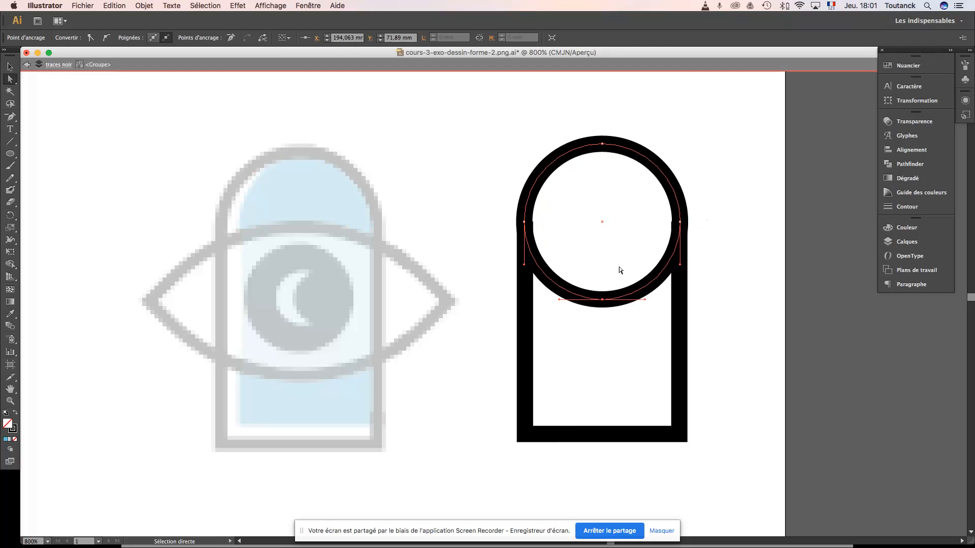
{"action": "left_click", "coordinate": [603, 300]}
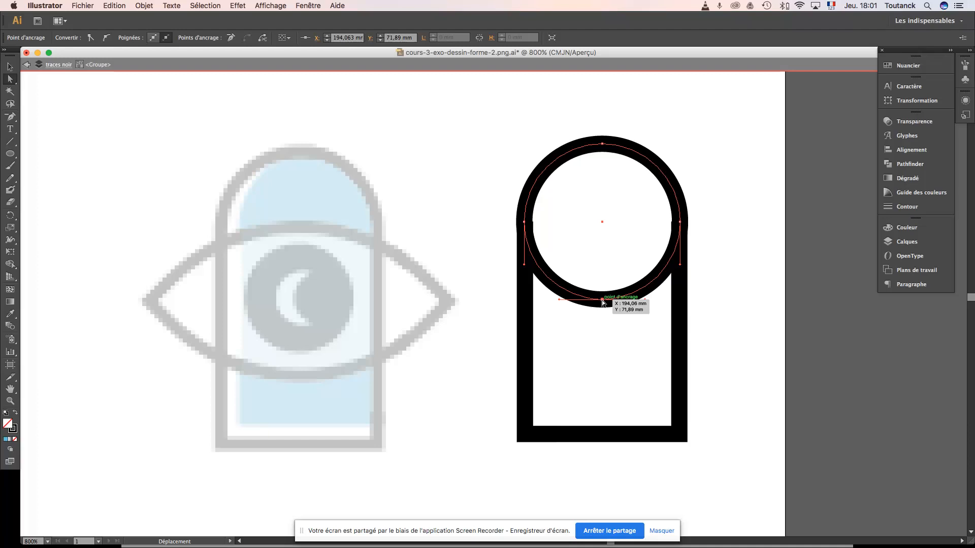
- Try reshaping the circle by moving its lowest anchor point up and down and rotating its direction handle, undoing each change
{"action": "left_click_drag", "start_coordinate": [603, 302], "coordinate": [605, 193]}
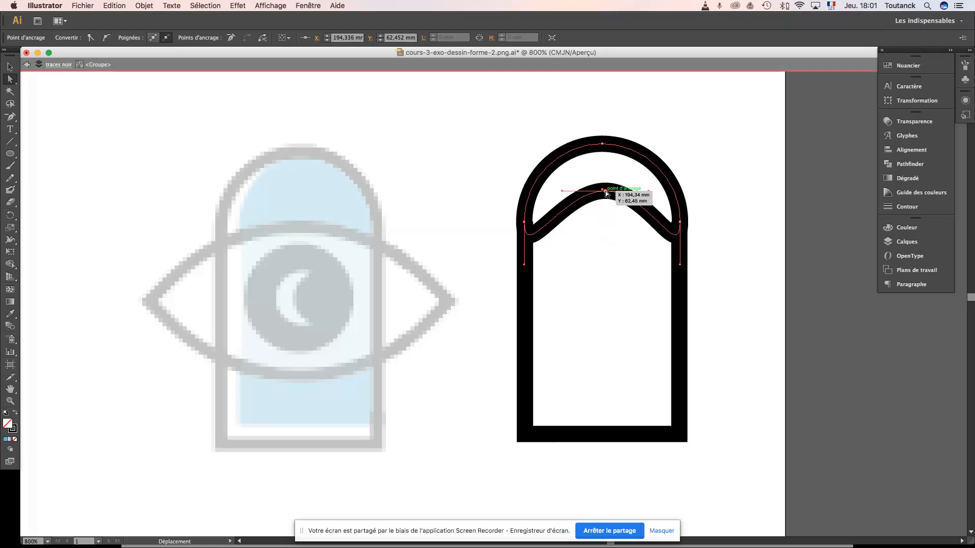
{"action": "key", "text": "super+z"}
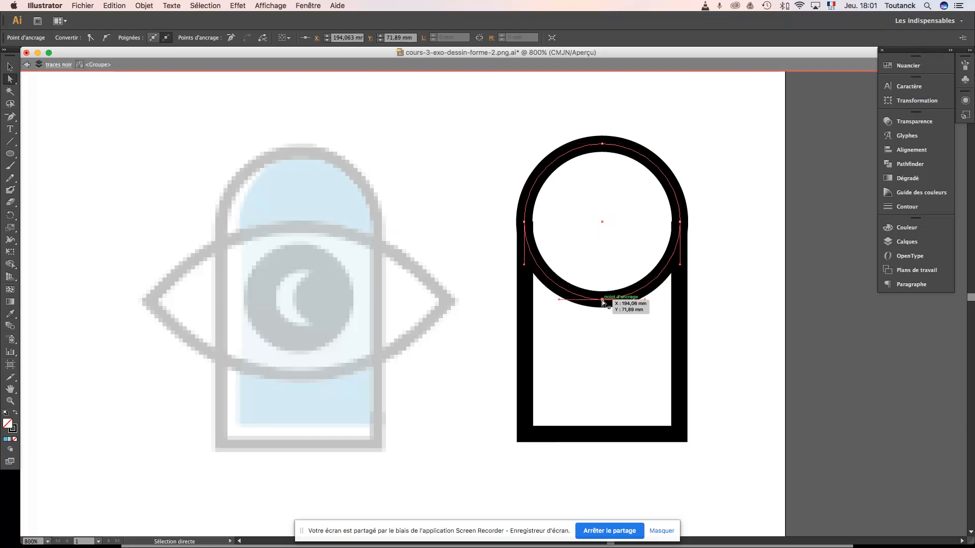
{"action": "key", "text": "shift+Down"}
{"action": "key", "text": "shift+Down"}
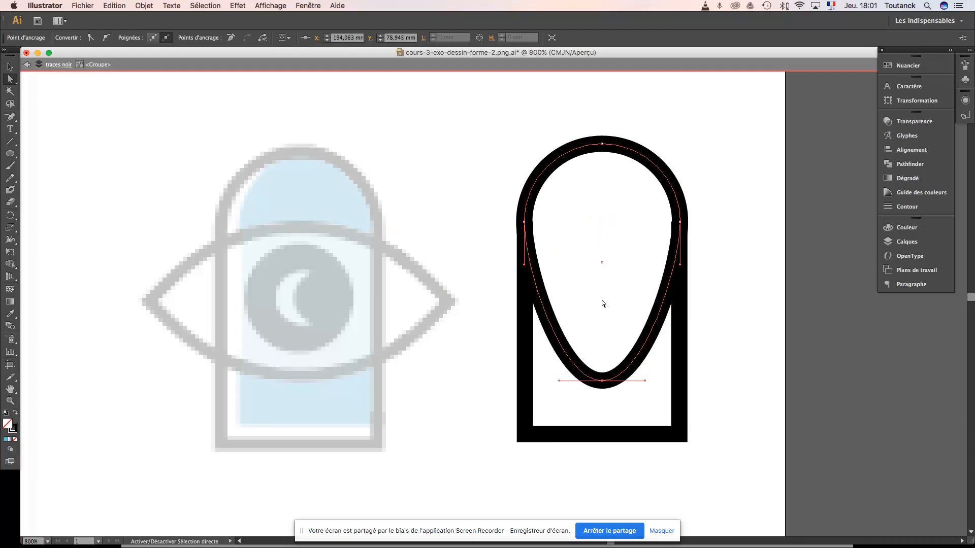
{"action": "key", "text": "super+z"}
{"action": "key", "text": "super+z"}
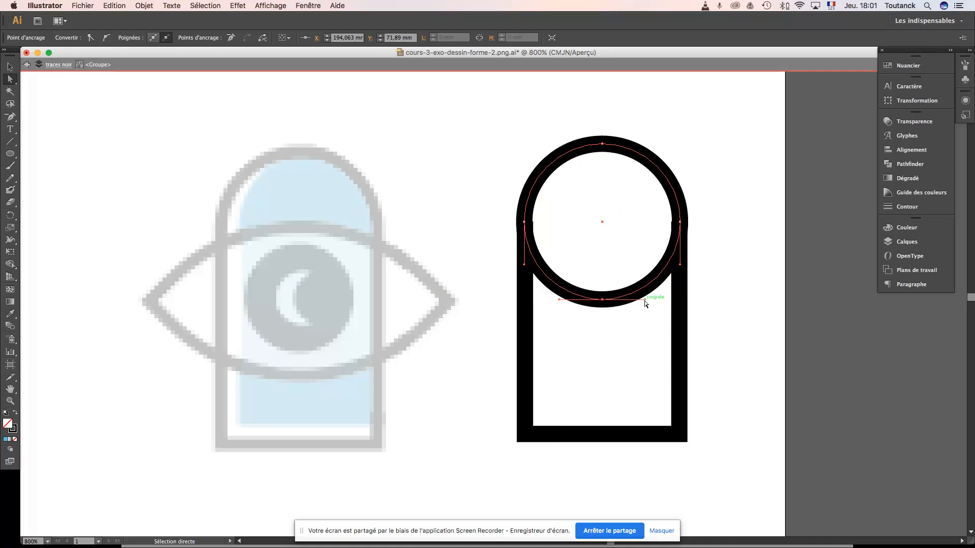
{"action": "left_click_drag", "start_coordinate": [645, 303], "coordinate": [612, 213]}
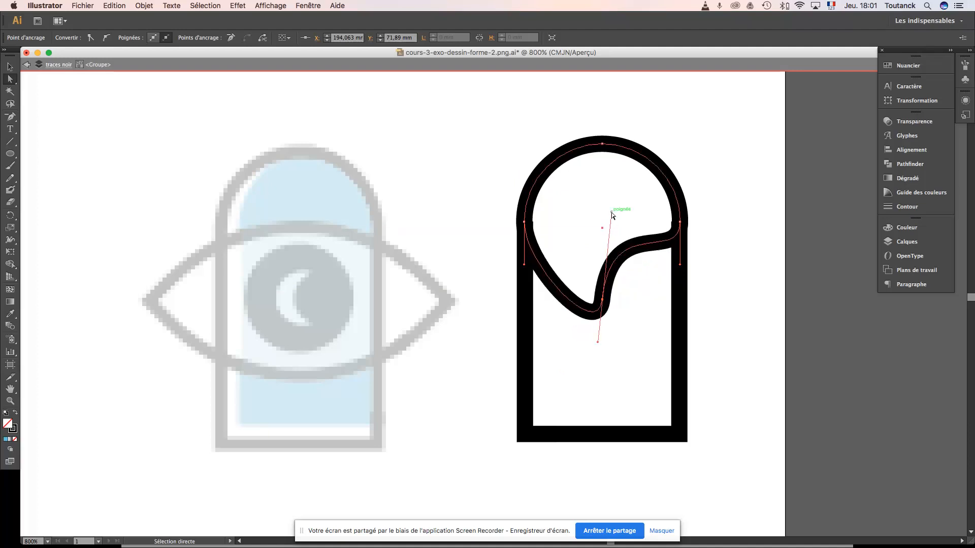
{"action": "key", "text": "super+z"}
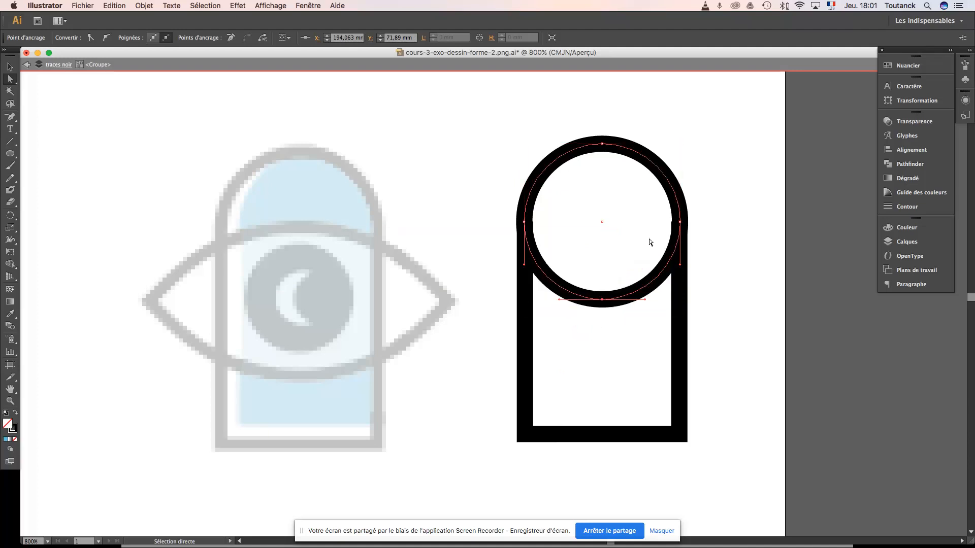
{"action": "left_click", "coordinate": [698, 314]}
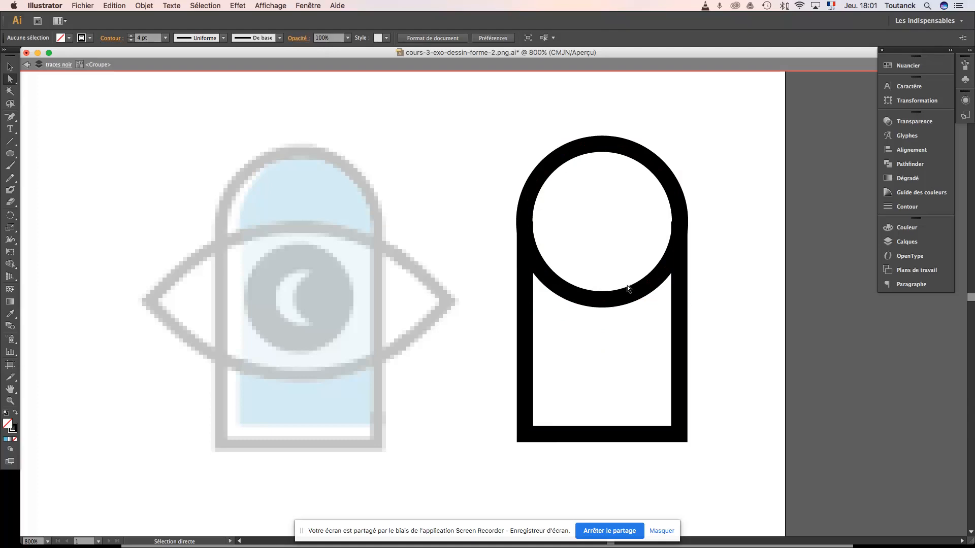
- Delete the circle's lowest anchor point to leave only its upper half as the arch, and deselect the path
{"action": "left_click", "coordinate": [602, 299]}
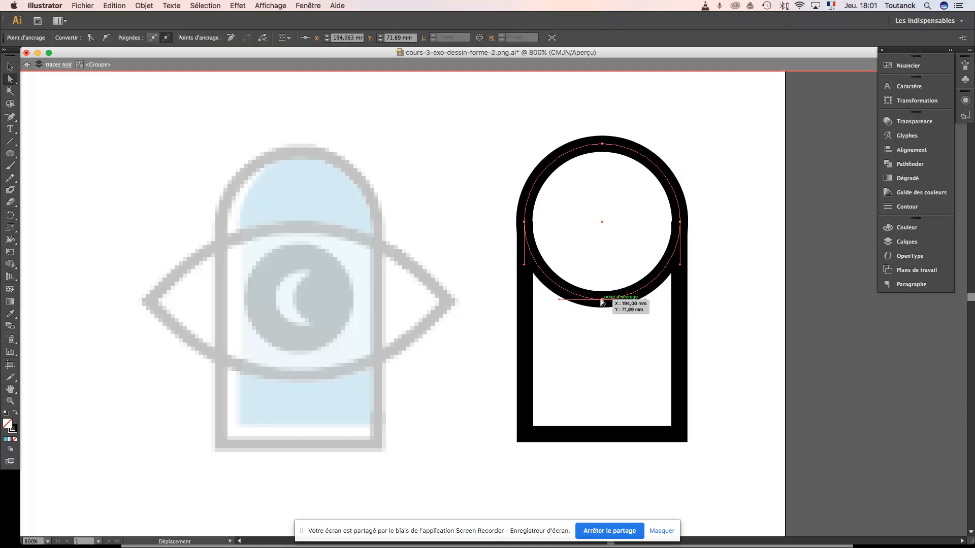
{"action": "key", "text": "Delete"}
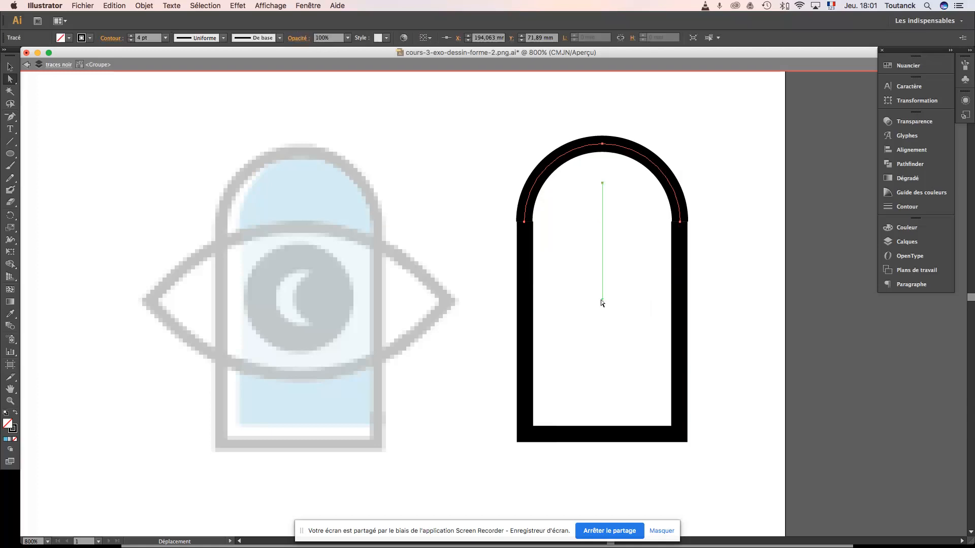
{"action": "key", "text": "v"}
{"action": "left_click", "coordinate": [727, 302]}
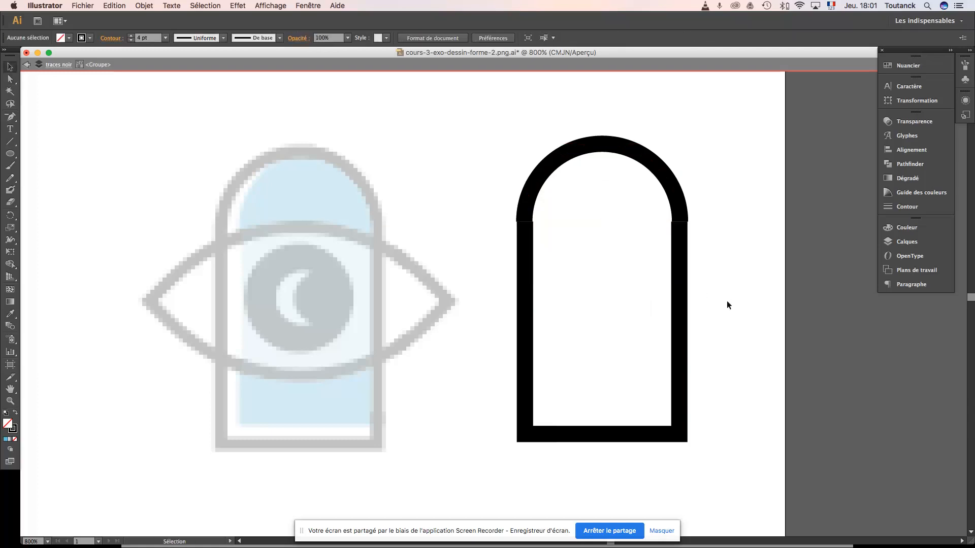
- Widen the open rectangle on both sides to 13.523 mm so its ends meet the half circle, and leave the group's isolation mode
{"action": "left_click", "coordinate": [670, 179]}
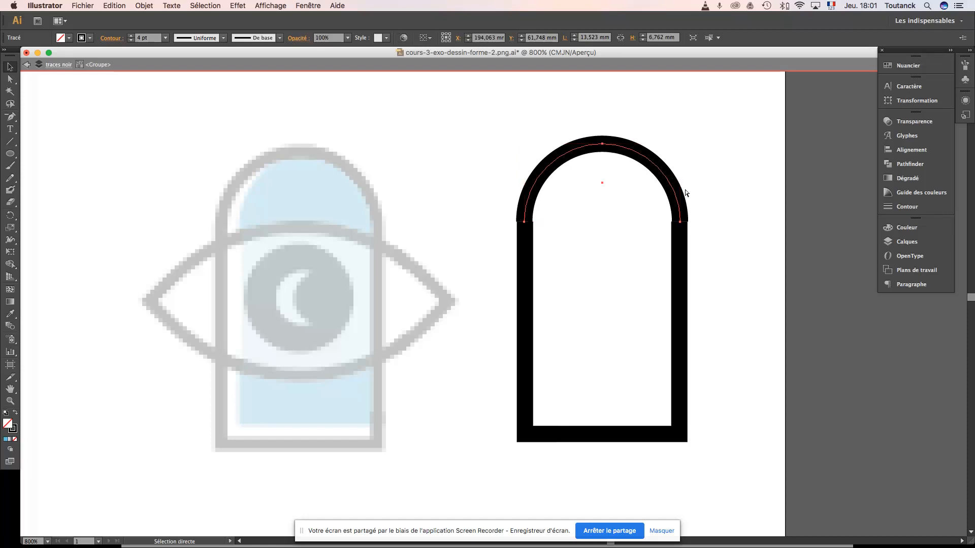
{"action": "key", "text": "super+equal"}
{"action": "left_click", "coordinate": [801, 239]}
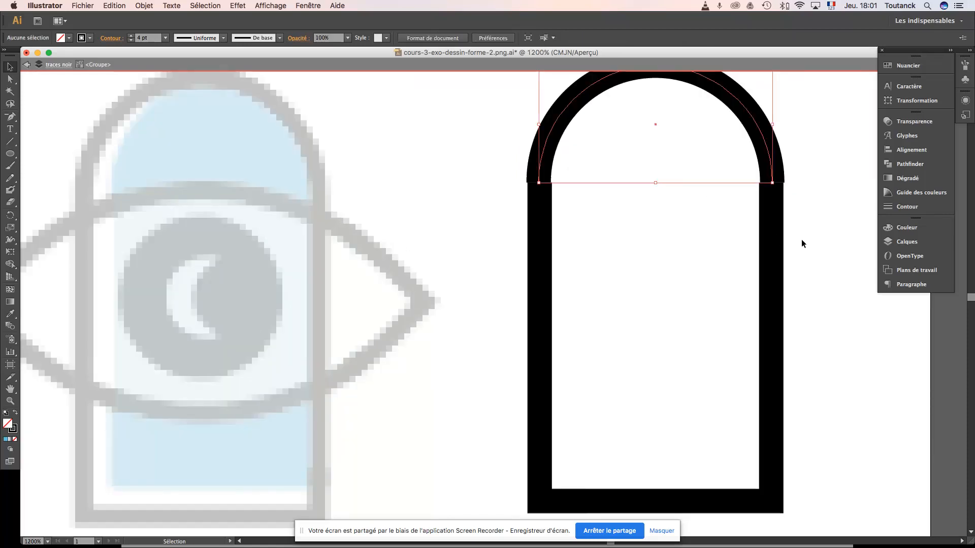
{"action": "left_click", "coordinate": [771, 211]}
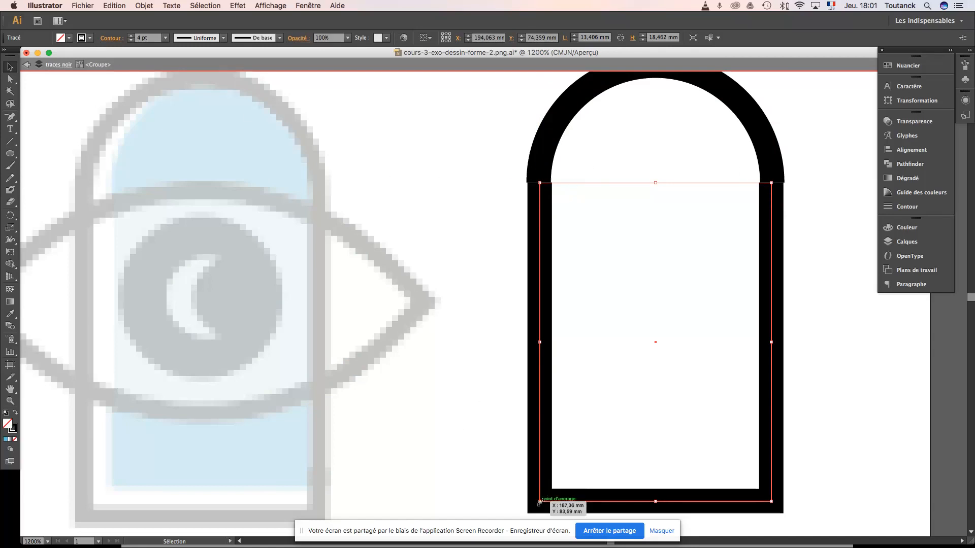
{"action": "left_click_drag", "start_coordinate": [540, 342], "coordinate": [539, 343]}
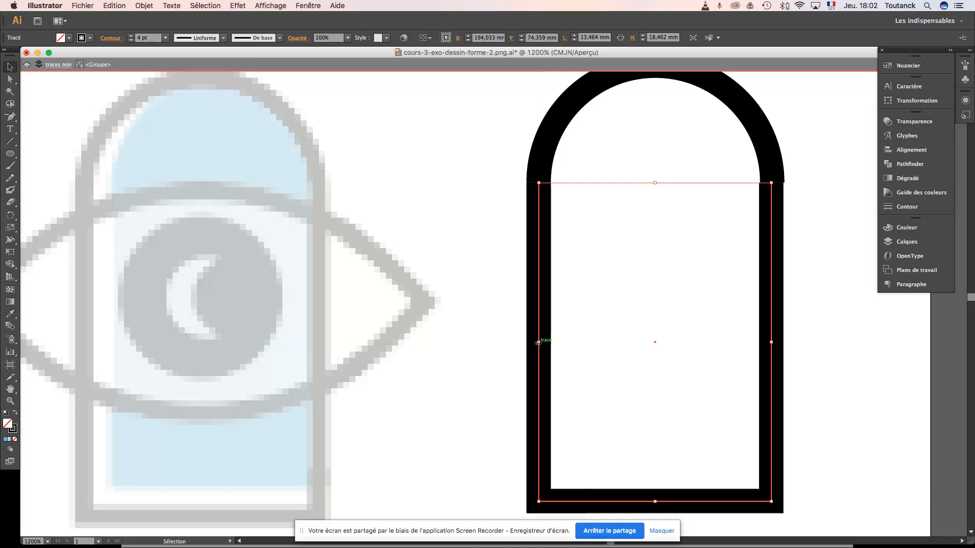
{"action": "left_click_drag", "start_coordinate": [771, 343], "coordinate": [772, 342]}
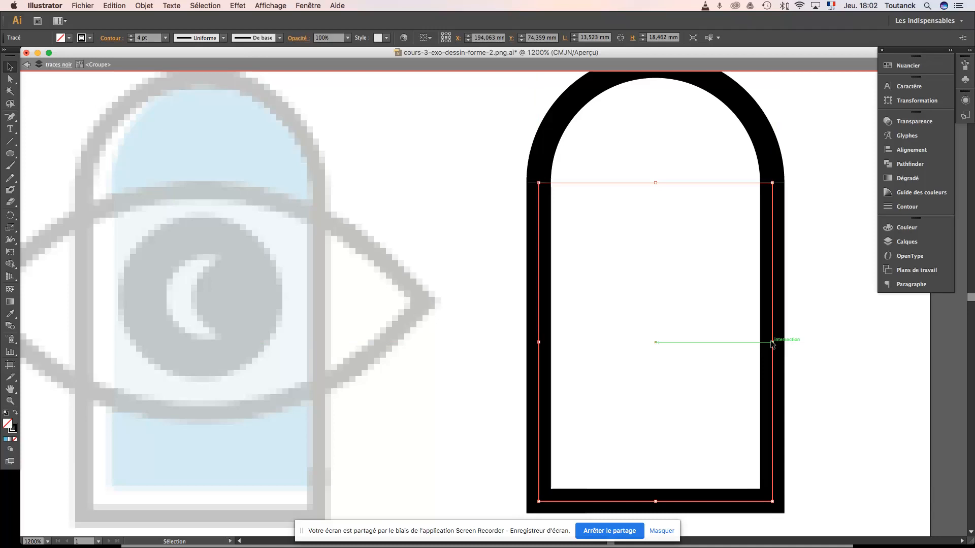
{"action": "left_click", "coordinate": [809, 326]}
{"action": "key", "text": "super+minus"}
{"action": "key", "text": "super+minus"}
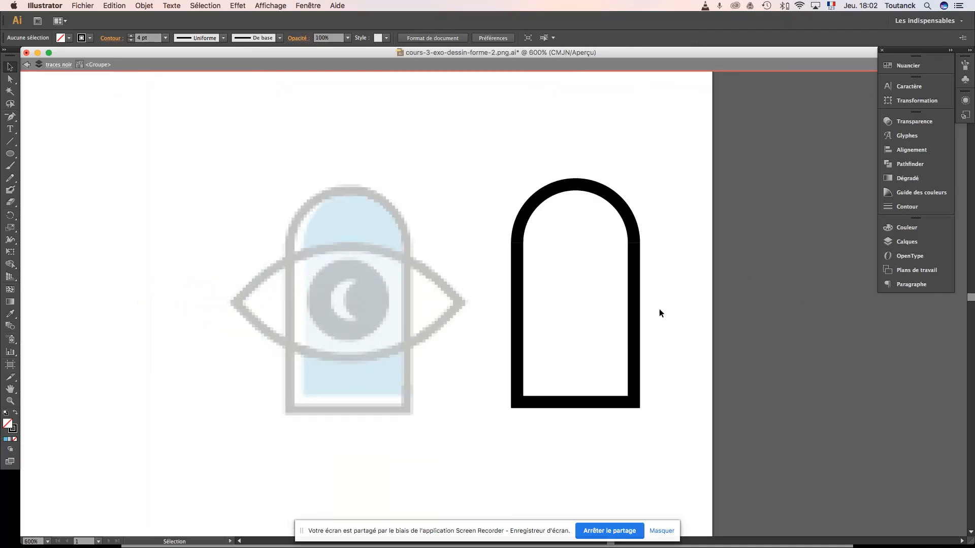
{"action": "double_click", "coordinate": [670, 312]}
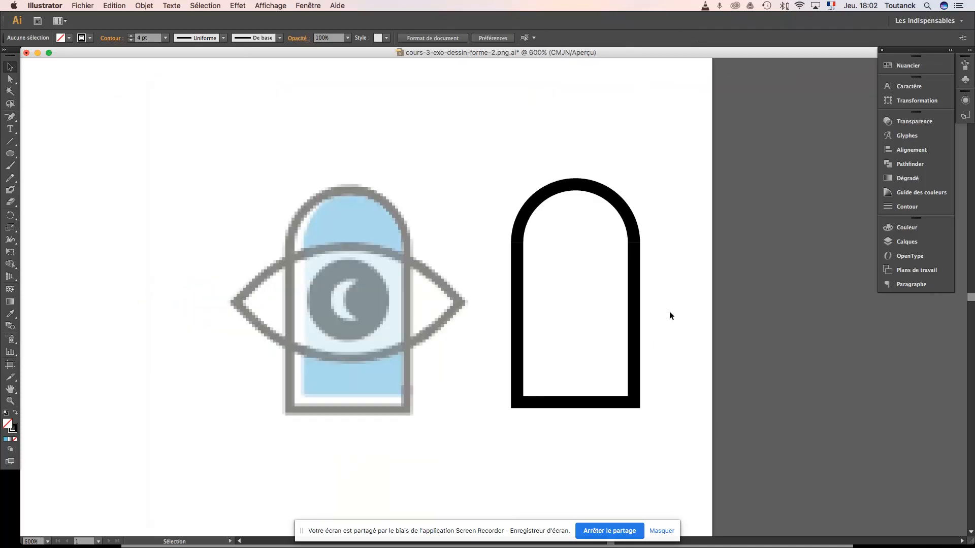
- Move the grouped arch onto the reference image's arch, aligning the outlines, and deselect it
{"action": "left_click", "coordinate": [629, 224]}
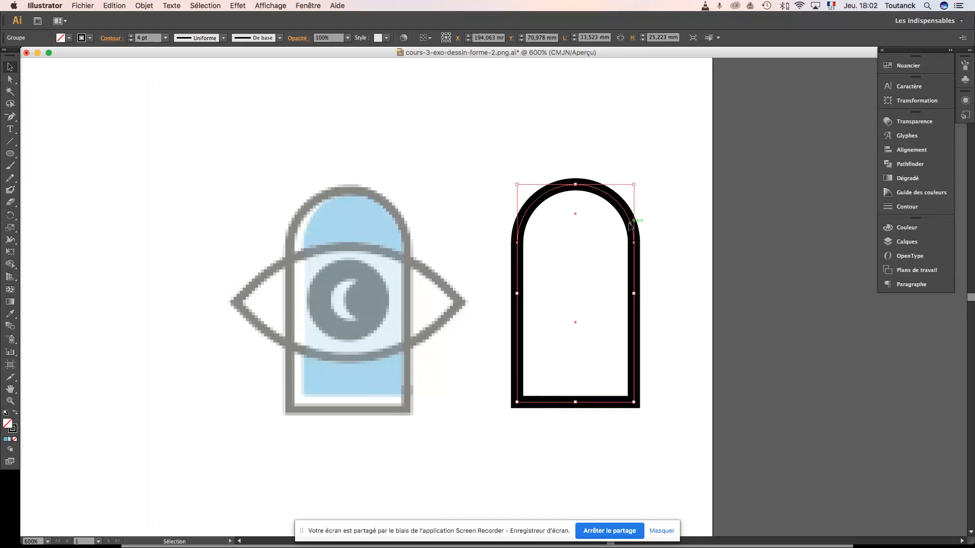
{"action": "key", "text": "Left"}
{"action": "key", "text": "Left"}
{"action": "key", "text": "Left"}
{"action": "key", "text": "Left"}
{"action": "key", "text": "Left"}
{"action": "key", "text": "Left"}
{"action": "key", "text": "Left"}
{"action": "key", "text": "Left"}
{"action": "key", "text": "Left"}
{"action": "key", "text": "Left"}
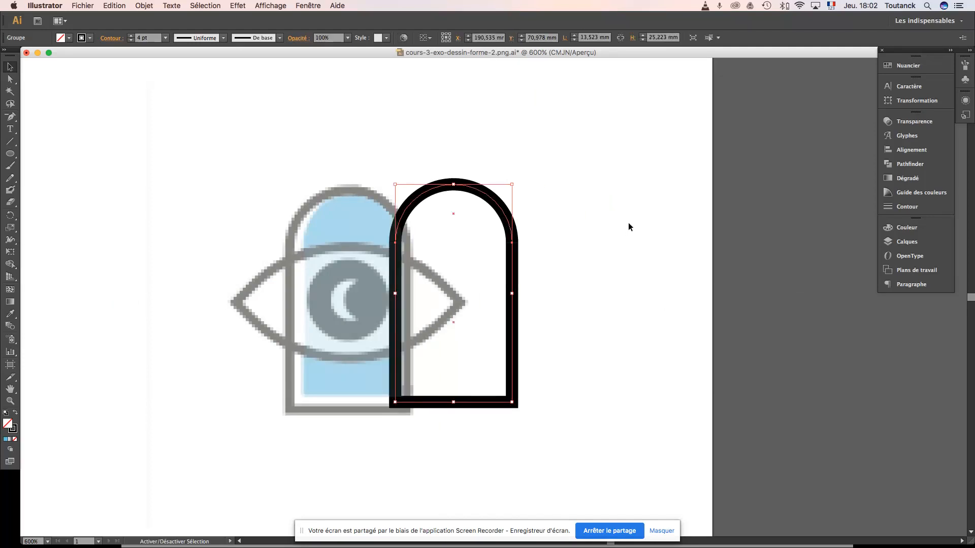
{"action": "key", "text": "Left"}
{"action": "key", "text": "Left"}
{"action": "key", "text": "Left"}
{"action": "key", "text": "Left"}
{"action": "key", "text": "Left"}
{"action": "key", "text": "Left"}
{"action": "key", "text": "Left"}
{"action": "key", "text": "Left"}
{"action": "key", "text": "Left"}
{"action": "key", "text": "Left"}
{"action": "key", "text": "Left"}
{"action": "key", "text": "Left"}
{"action": "key", "text": "Left"}
{"action": "key", "text": "Left"}
{"action": "key", "text": "Left"}
{"action": "key", "text": "Left"}
{"action": "key", "text": "Left"}
{"action": "key", "text": "Left"}
{"action": "key", "text": "Left"}
{"action": "key", "text": "Left"}
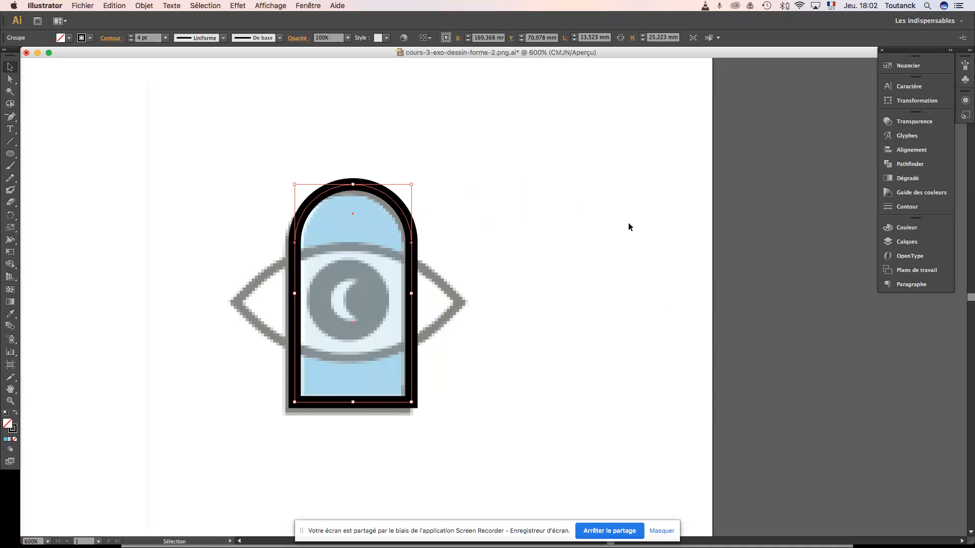
{"action": "key", "text": "Down"}
{"action": "key", "text": "Down"}
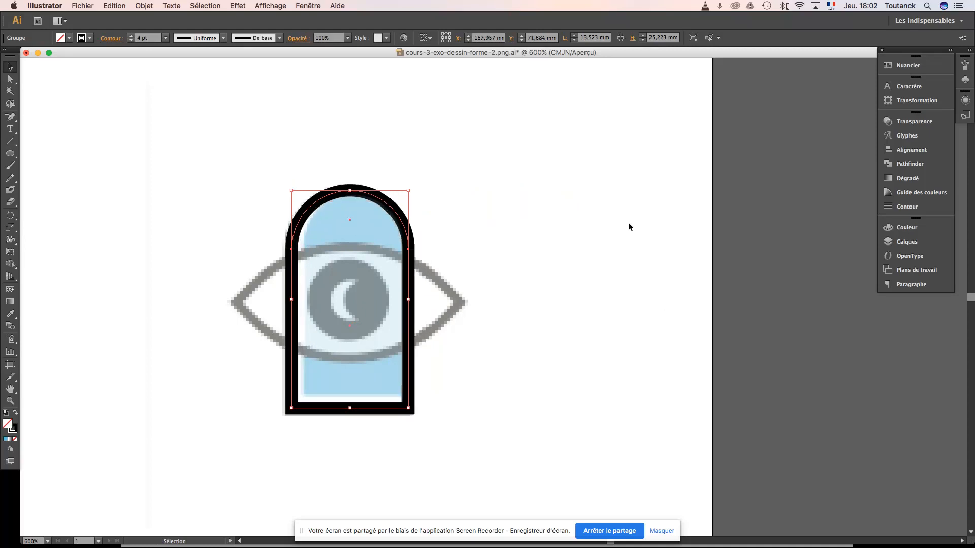
{"action": "left_click", "coordinate": [624, 260]}
- Draw an ellipse about 26.9 by 13.7 mm over the reference's eye outline
{"action": "left_click_drag", "start_coordinate": [510, 341], "coordinate": [640, 346]}
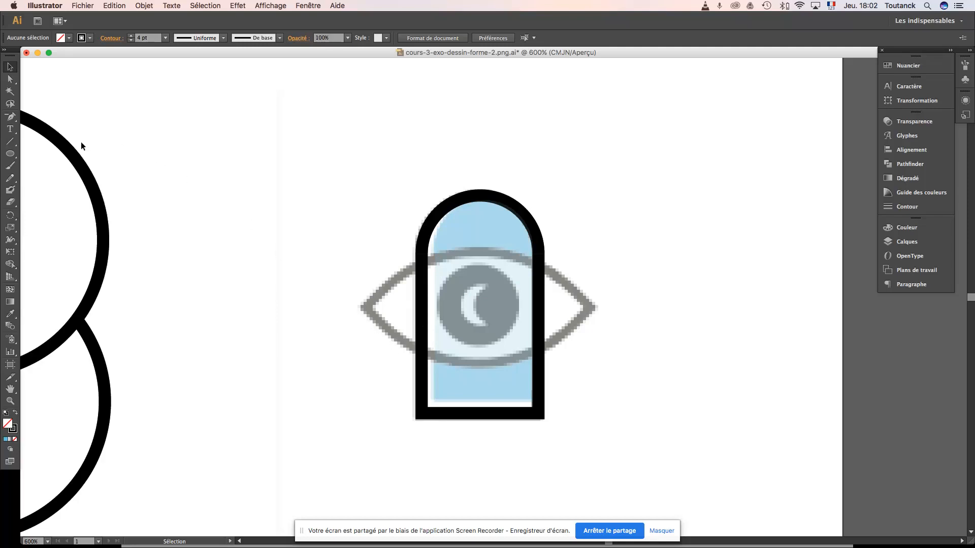
{"action": "left_click", "coordinate": [11, 154]}
{"action": "left_click_drag", "start_coordinate": [361, 251], "coordinate": [592, 367]}
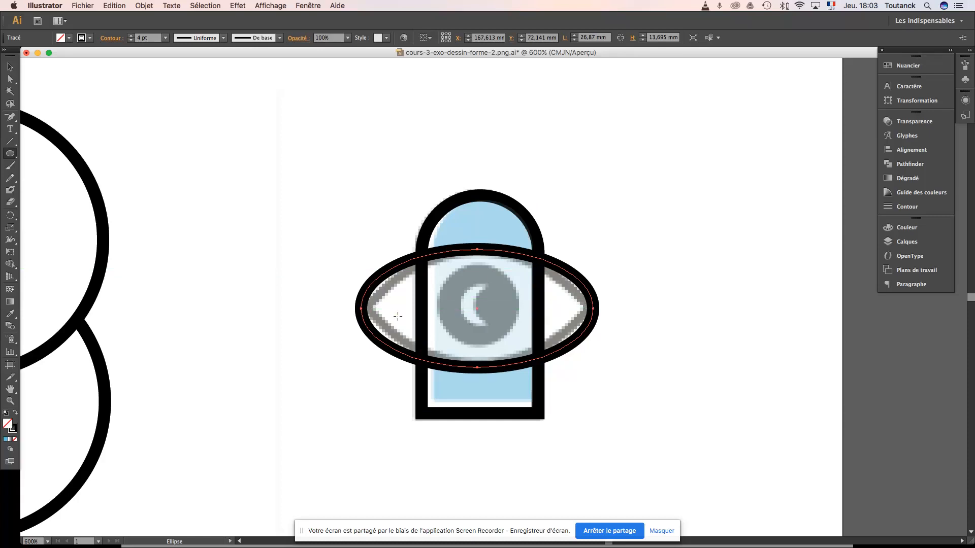
- Convert the ellipse's left and right anchor points to corner points with the Anchor Point conversion tool to form the eye shape
{"action": "left_click", "coordinate": [10, 117]}
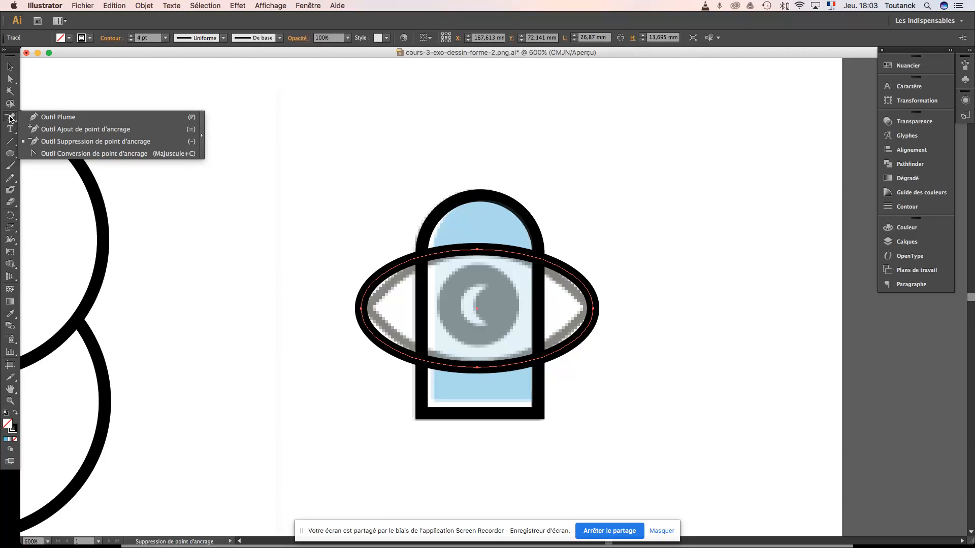
{"action": "left_click_drag", "start_coordinate": [10, 118], "coordinate": [51, 119]}
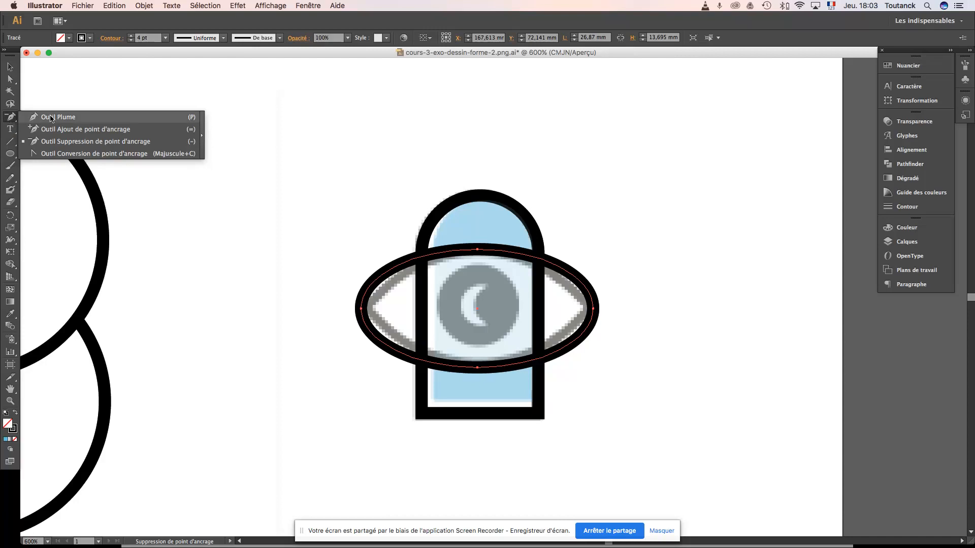
{"action": "left_click_drag", "start_coordinate": [50, 119], "coordinate": [16, 121]}
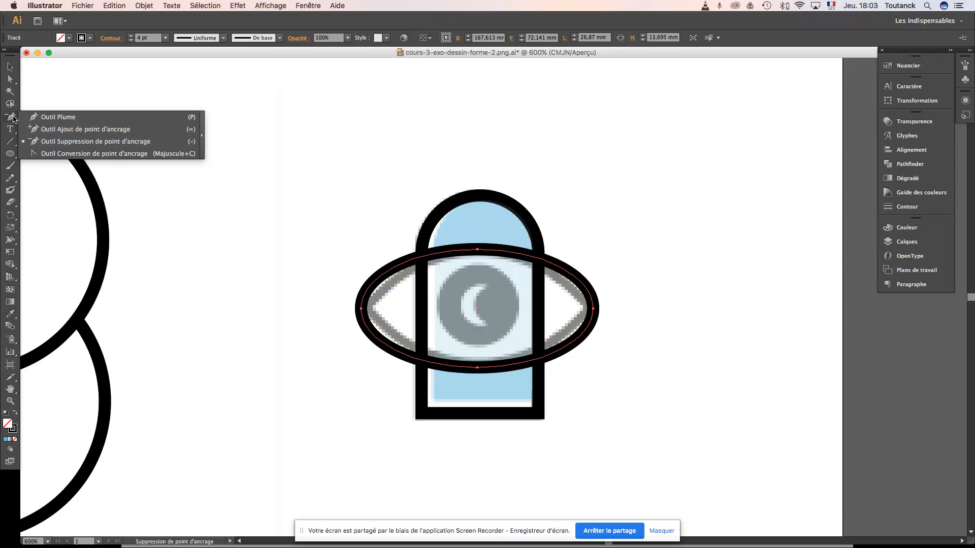
{"action": "left_click", "coordinate": [40, 155]}
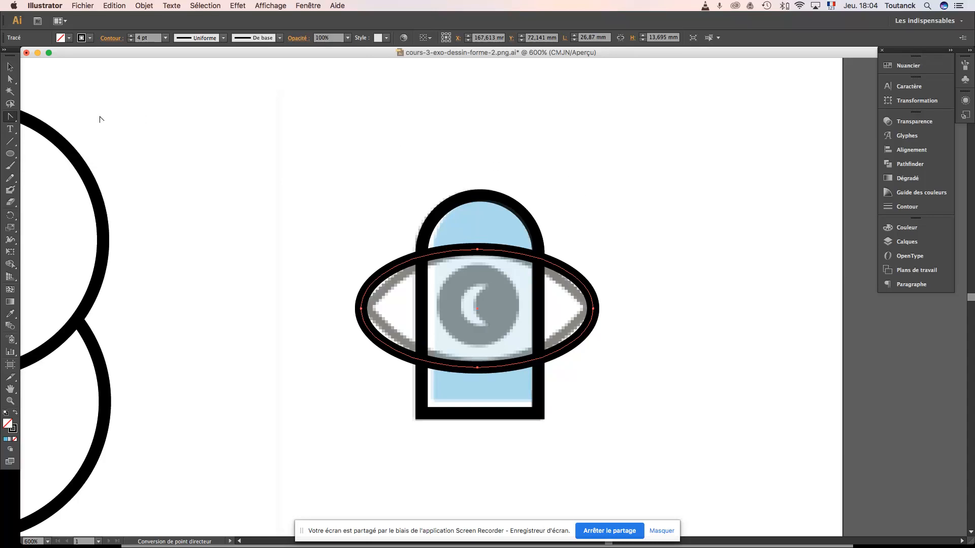
{"action": "left_click", "coordinate": [14, 118]}
{"action": "left_click_drag", "start_coordinate": [13, 119], "coordinate": [69, 154]}
{"action": "left_click", "coordinate": [593, 309]}
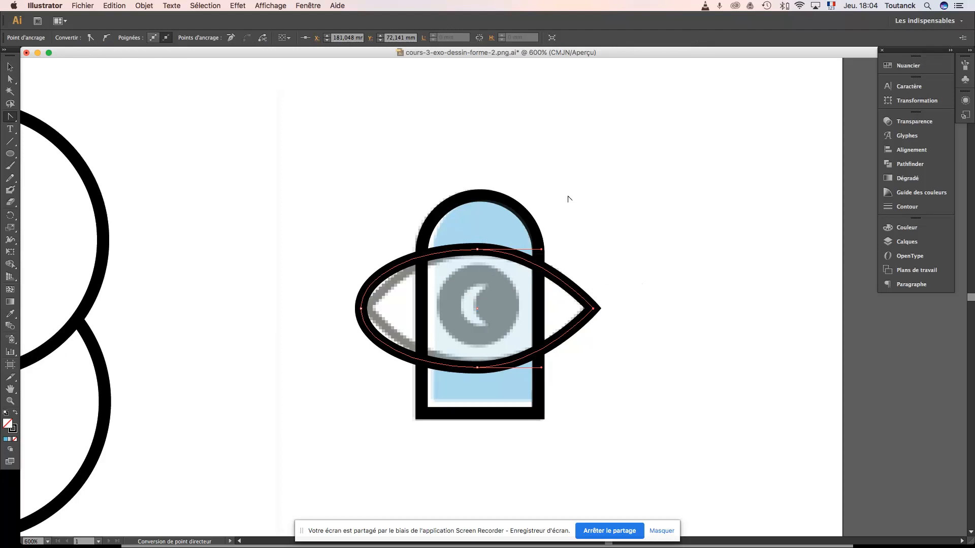
{"action": "left_click", "coordinate": [361, 309]}
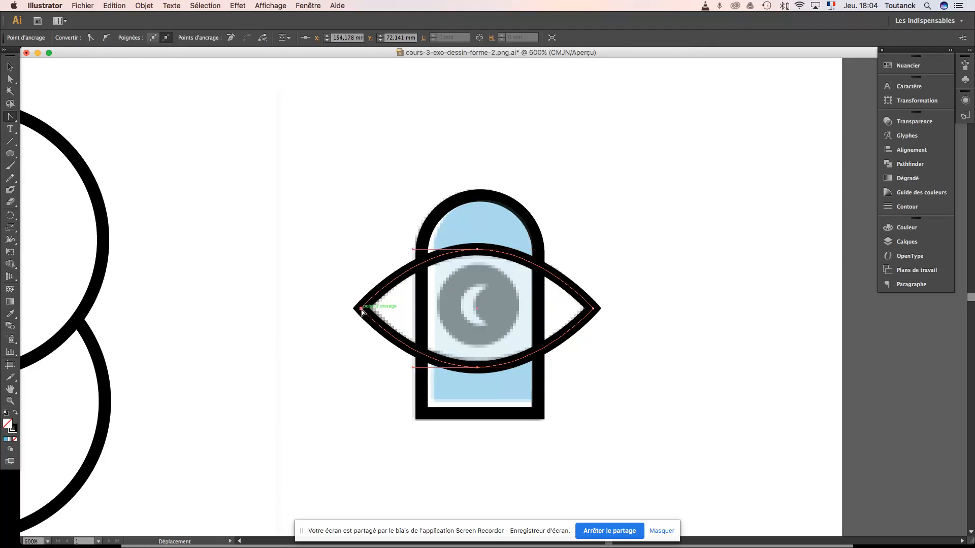
- Save the document and deselect the eye outline
{"action": "key", "text": "super+minus"}
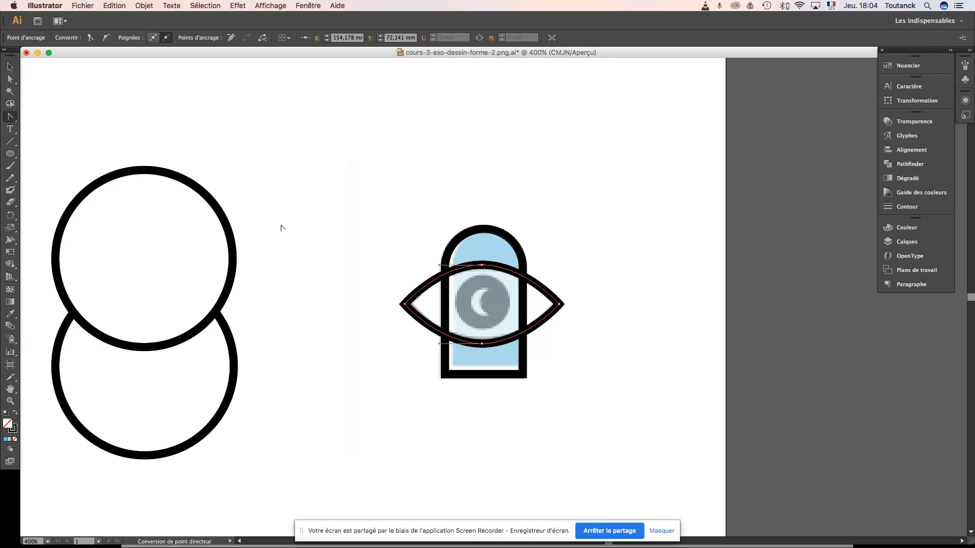
{"action": "left_click", "coordinate": [9, 67]}
{"action": "key", "text": "a"}
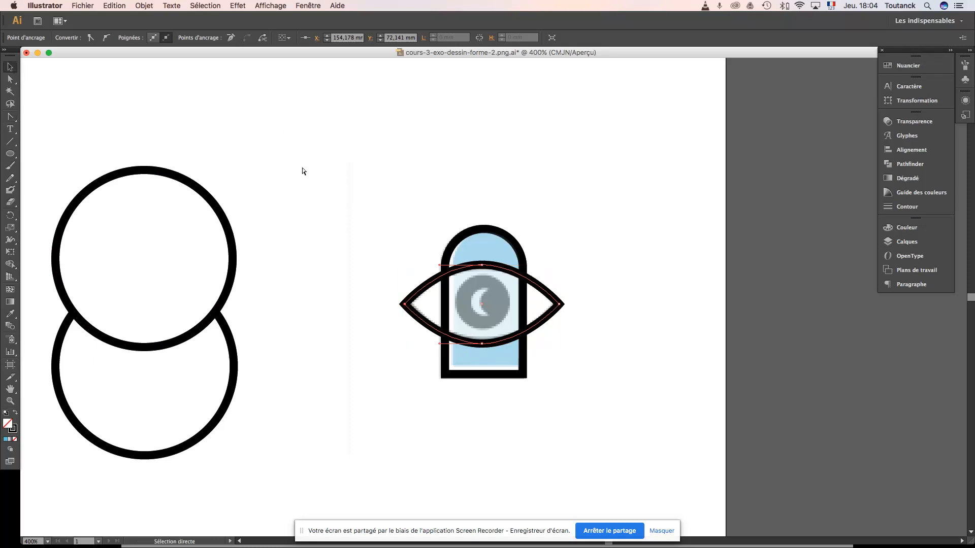
{"action": "key", "text": "super+s"}
{"action": "left_click", "coordinate": [311, 185]}
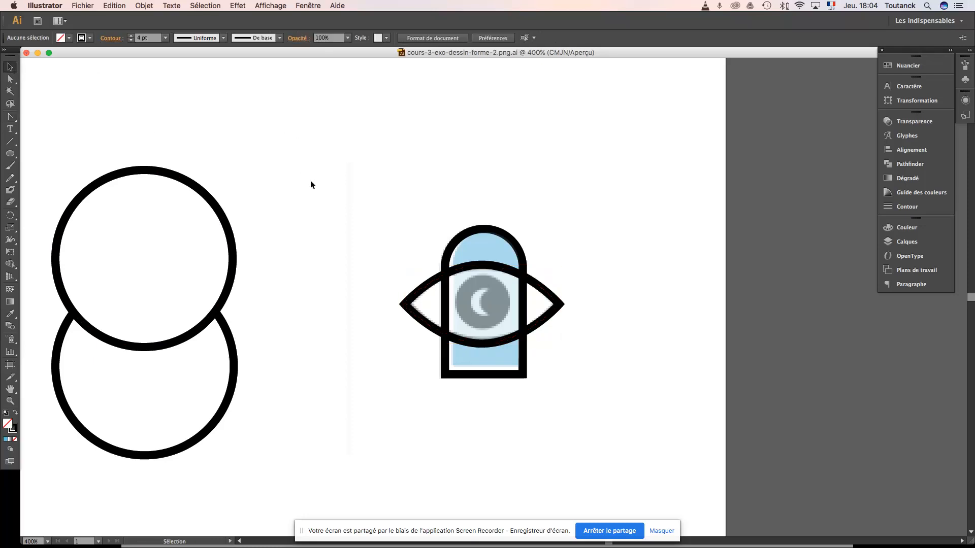
- Duplicate the solid black disc in place and move the copy onto the reference's pupil inside the eye
{"action": "key", "text": "super+minus"}
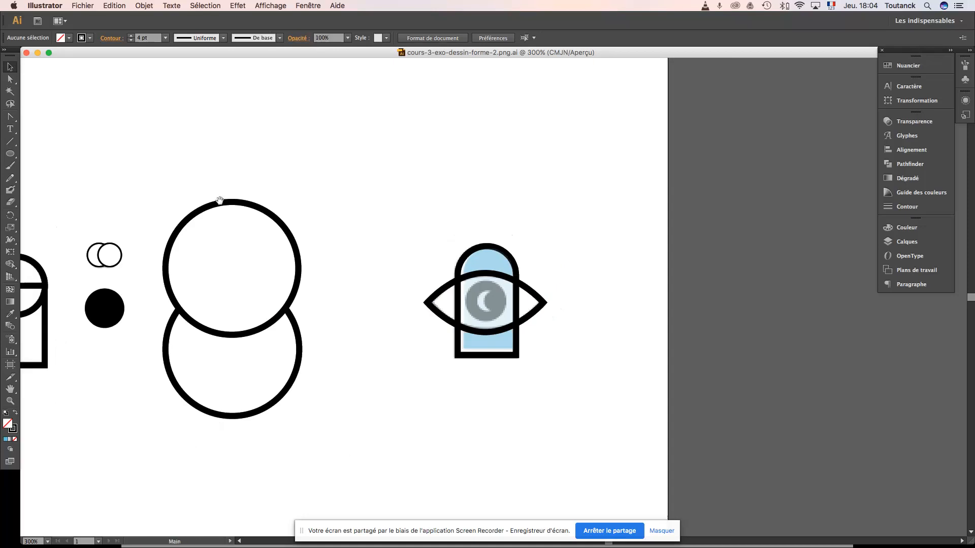
{"action": "scroll", "coordinate": [310, 184], "scroll_direction": "left", "scroll_amount": 5}
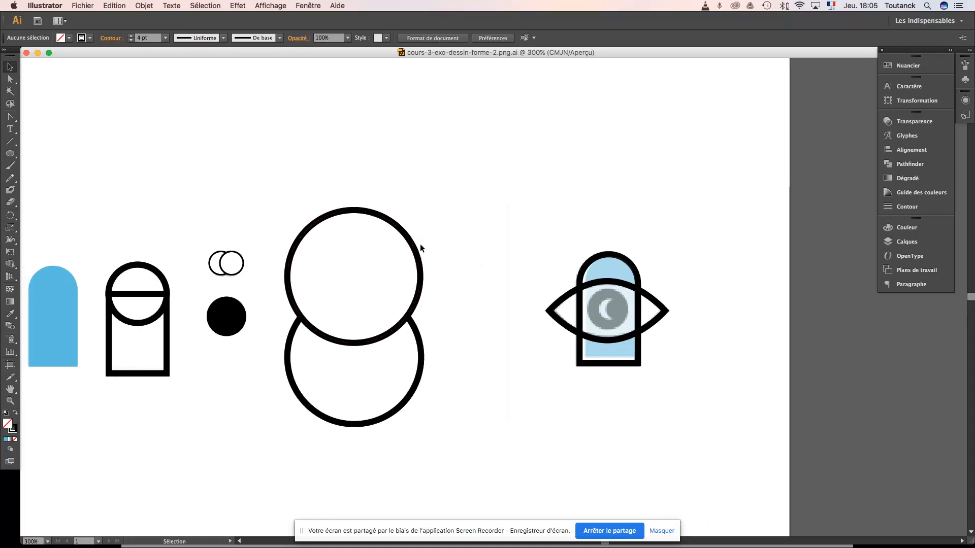
{"action": "left_click", "coordinate": [233, 310]}
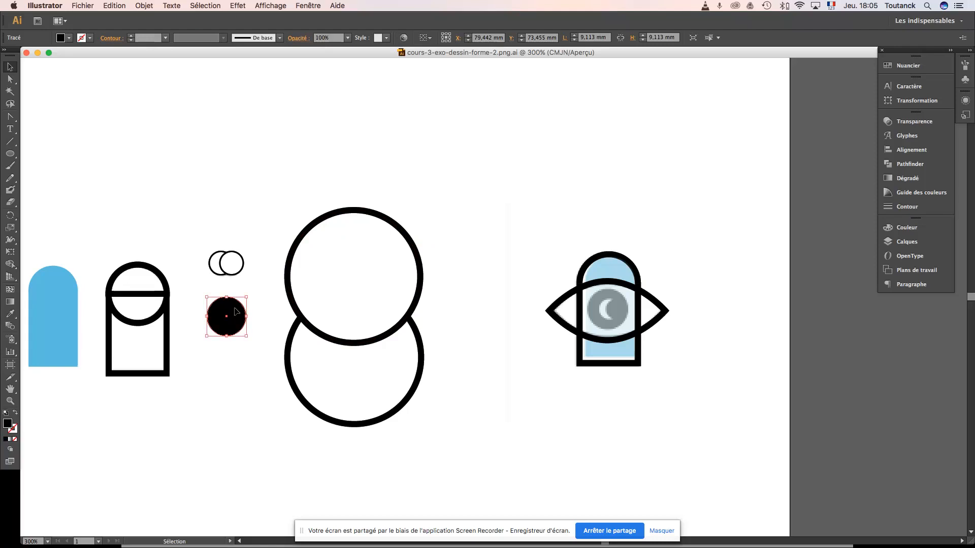
{"action": "key", "text": "super+f"}
{"action": "key", "text": "shift+Right"}
{"action": "key", "text": "shift+Right"}
{"action": "key", "text": "shift+Right"}
{"action": "key", "text": "shift+Right"}
{"action": "key", "text": "shift+Right"}
{"action": "key", "text": "shift+Right"}
{"action": "key", "text": "shift+Right"}
{"action": "key", "text": "shift+Right"}
{"action": "key", "text": "shift+Right"}
{"action": "key", "text": "shift+Right"}
{"action": "key", "text": "shift+Right"}
{"action": "key", "text": "shift+Right"}
{"action": "key", "text": "shift+Right"}
{"action": "key", "text": "shift+Right"}
{"action": "key", "text": "shift+Right"}
{"action": "key", "text": "shift+Right"}
{"action": "key", "text": "shift+Right"}
{"action": "key", "text": "shift+Right"}
{"action": "key", "text": "shift+Right"}
{"action": "key", "text": "shift+Right"}
{"action": "key", "text": "shift+Right"}
{"action": "key", "text": "shift+Right"}
{"action": "key", "text": "shift+Right"}
{"action": "key", "text": "shift+Right"}
{"action": "key", "text": "shift+Right"}
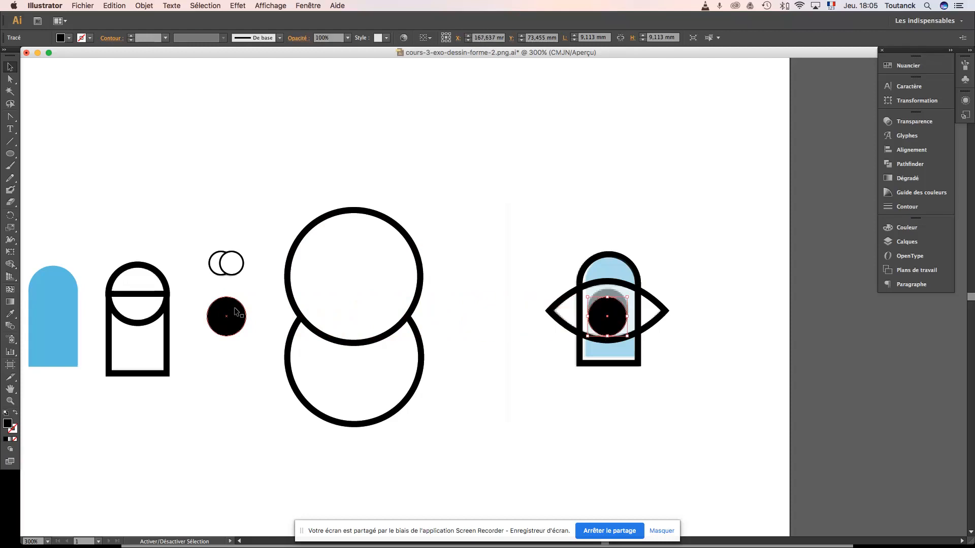
{"action": "key", "text": "Up"}
{"action": "key", "text": "Up"}
{"action": "key", "text": "Up"}
{"action": "key", "text": "Up"}
{"action": "key", "text": "Up"}
{"action": "key", "text": "Right"}
{"action": "key", "text": "Left"}
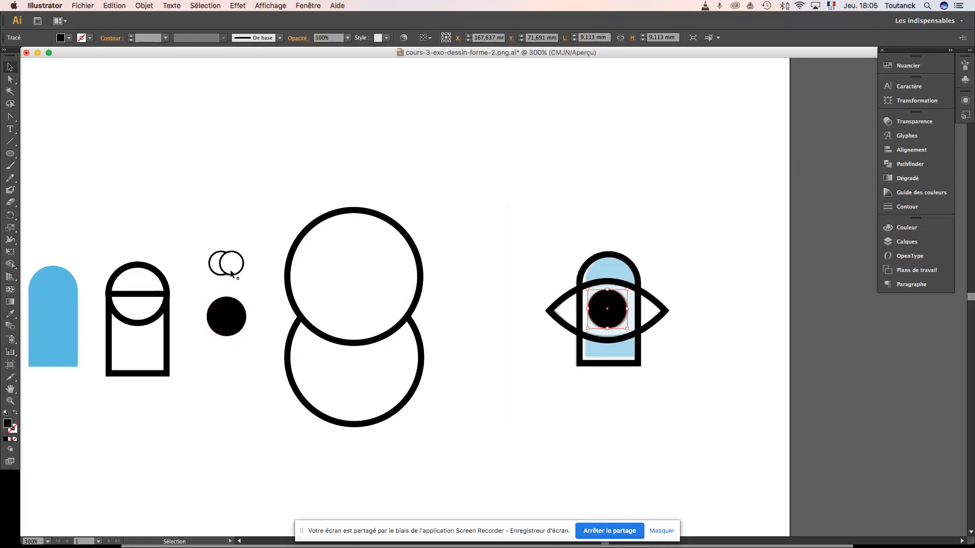
- Swap the copied disc's fill and stroke to leave an unfilled black outline over the pupil, and deselect it
{"action": "left_click", "coordinate": [14, 415]}
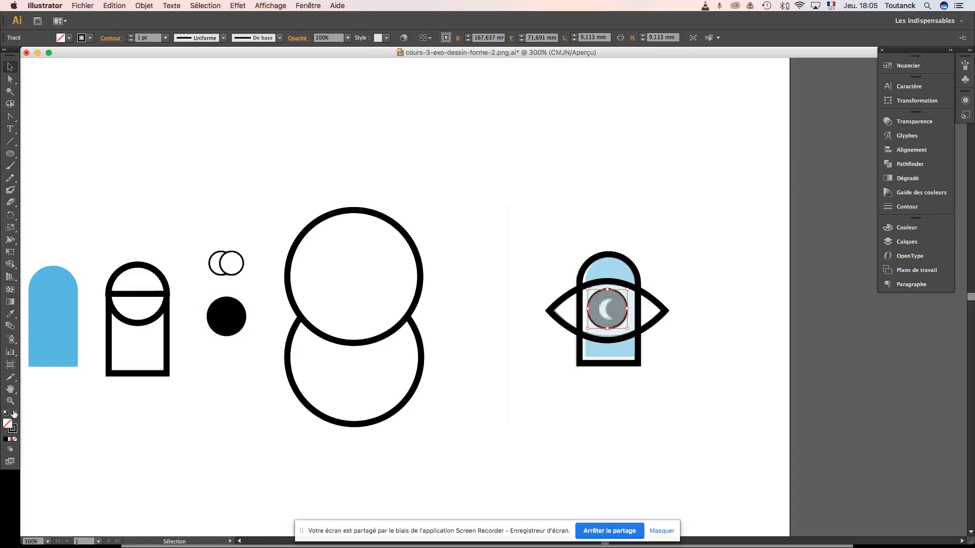
{"action": "key", "text": "super+plus"}
{"action": "key", "text": "super+plus"}
{"action": "key", "text": "super+plus"}
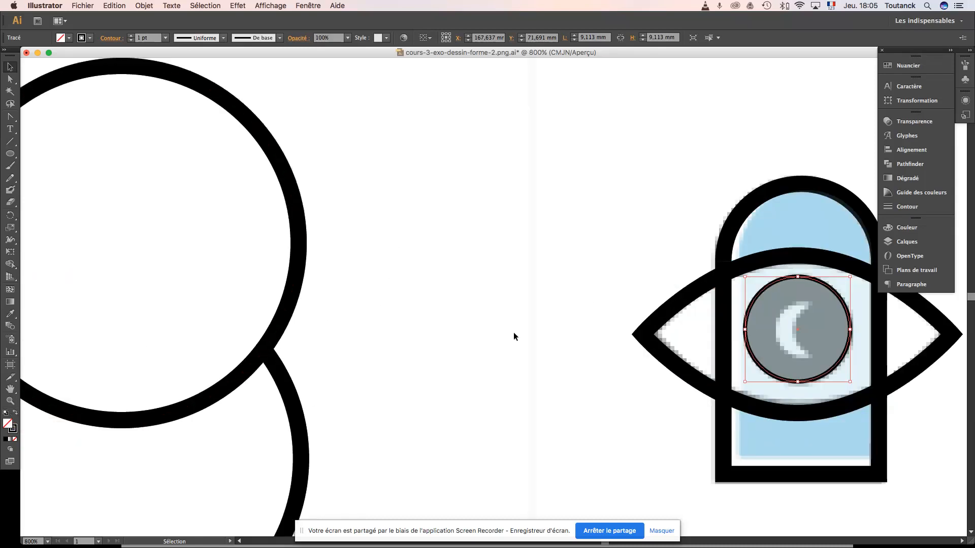
{"action": "left_click_drag", "start_coordinate": [593, 361], "coordinate": [290, 311]}
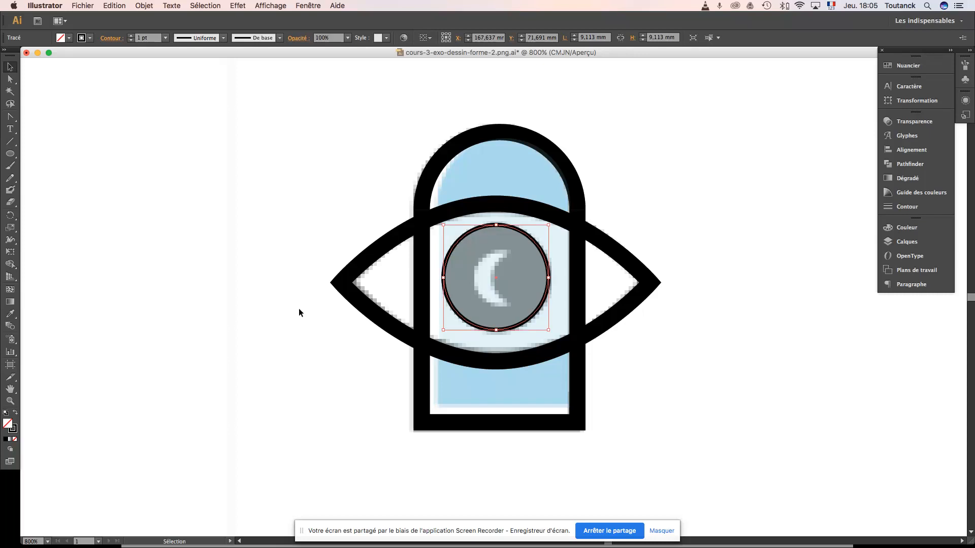
{"action": "left_click", "coordinate": [663, 399]}
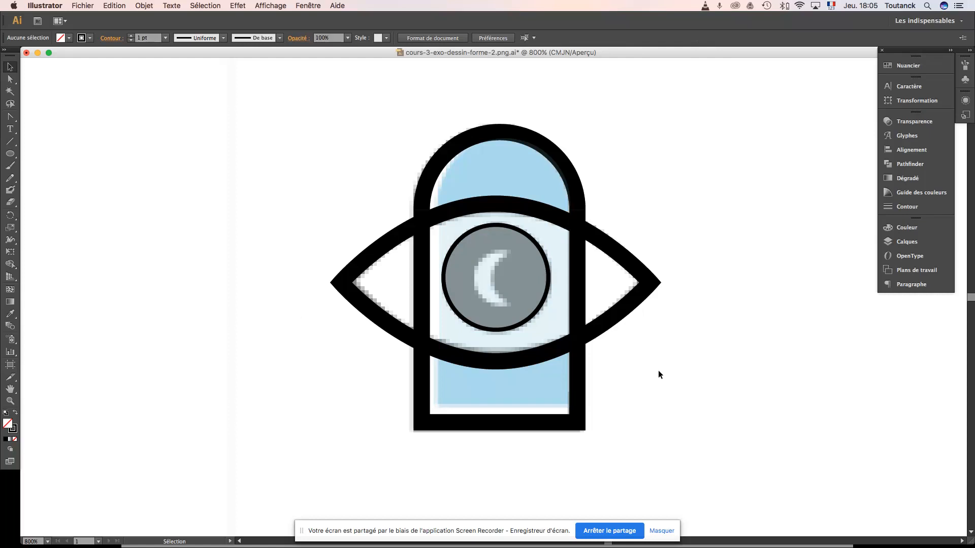
- Duplicate the pupil circle in place, scale the copy from its center to about 5.4 mm, and shift it right over the crescent
{"action": "left_click", "coordinate": [542, 254]}
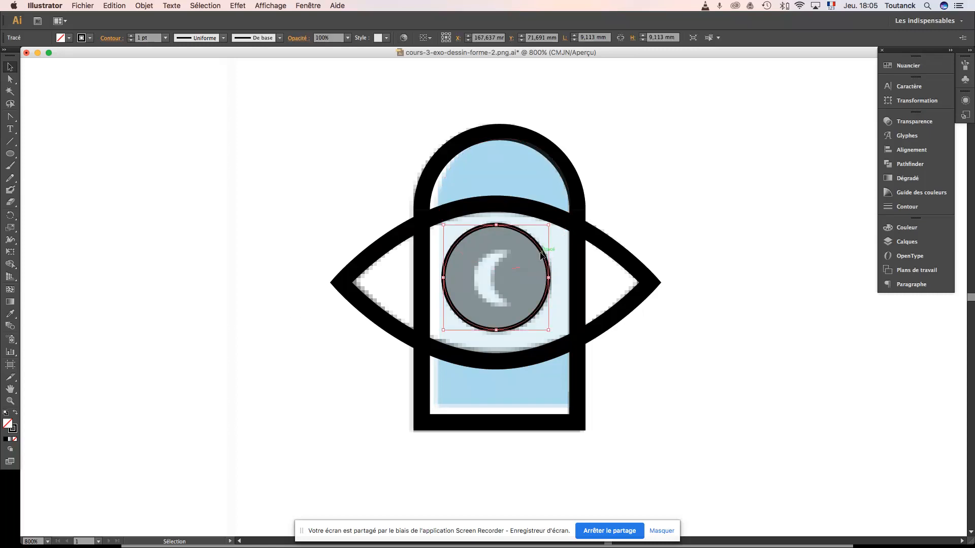
{"action": "key", "text": "a"}
{"action": "key", "text": "v"}
{"action": "left_click_drag", "start_coordinate": [549, 225], "coordinate": [548, 226]}
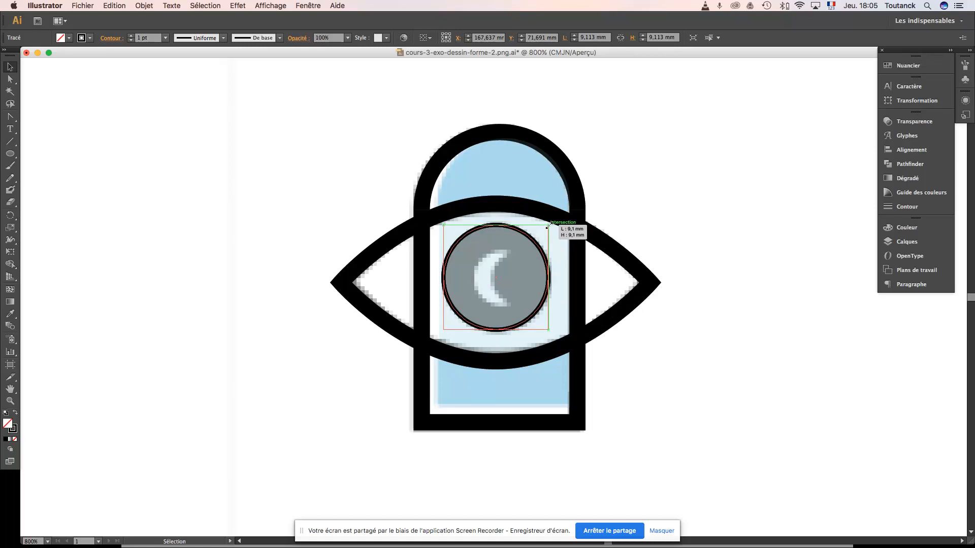
{"action": "left_click_drag", "start_coordinate": [547, 226], "coordinate": [526, 242]}
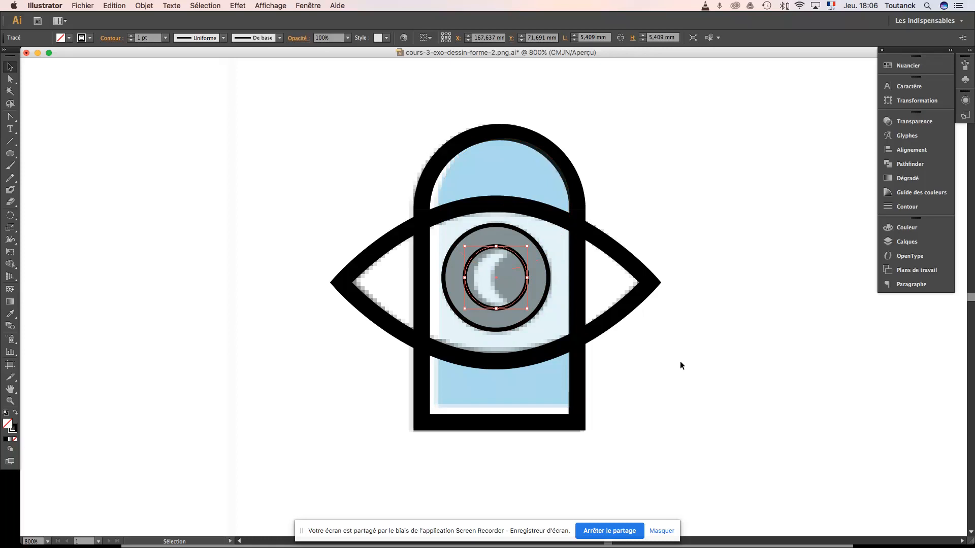
{"action": "key", "text": "Right"}
{"action": "key", "text": "Right"}
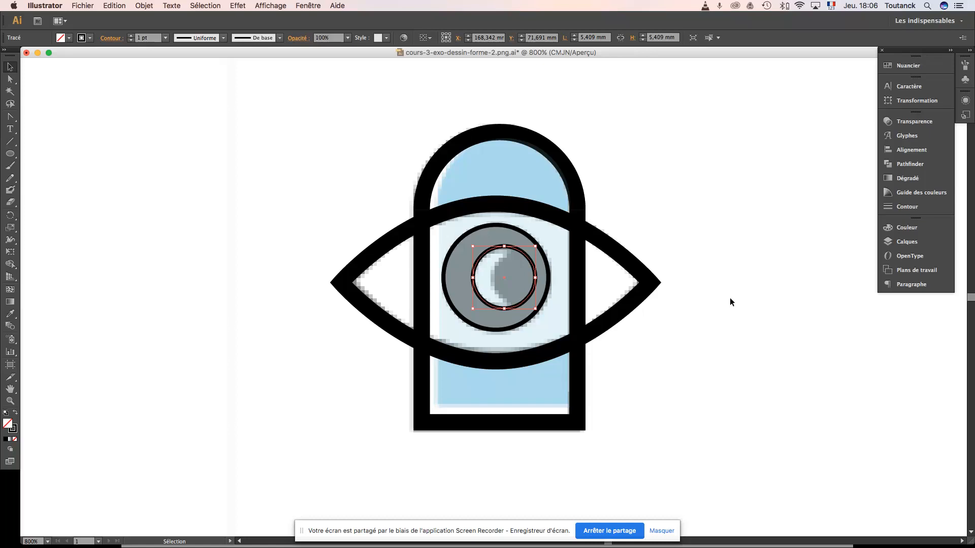
- Reshape the small circle inside the pupil into a crescent by moving its rightmost anchor point left over the reference, and deselect it
{"action": "left_click", "coordinate": [725, 323]}
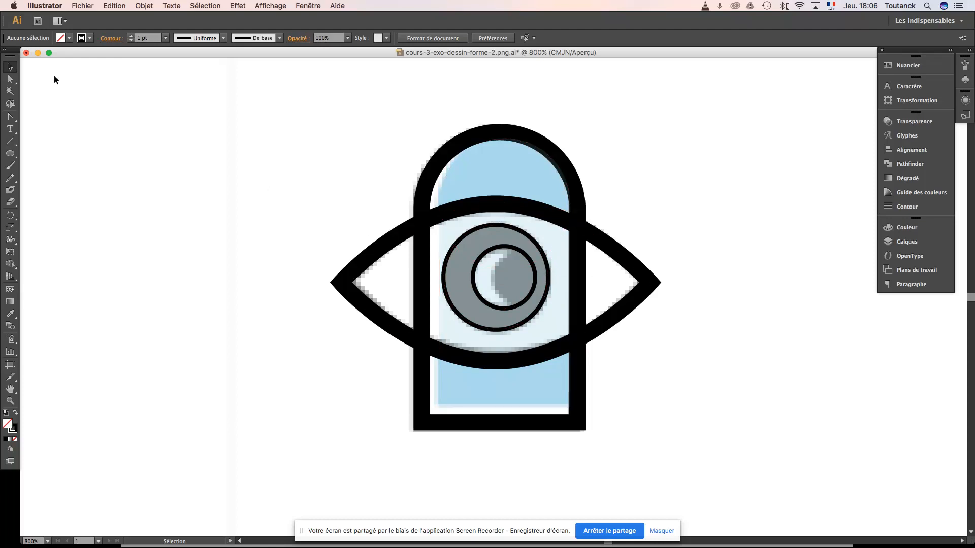
{"action": "left_click", "coordinate": [10, 80]}
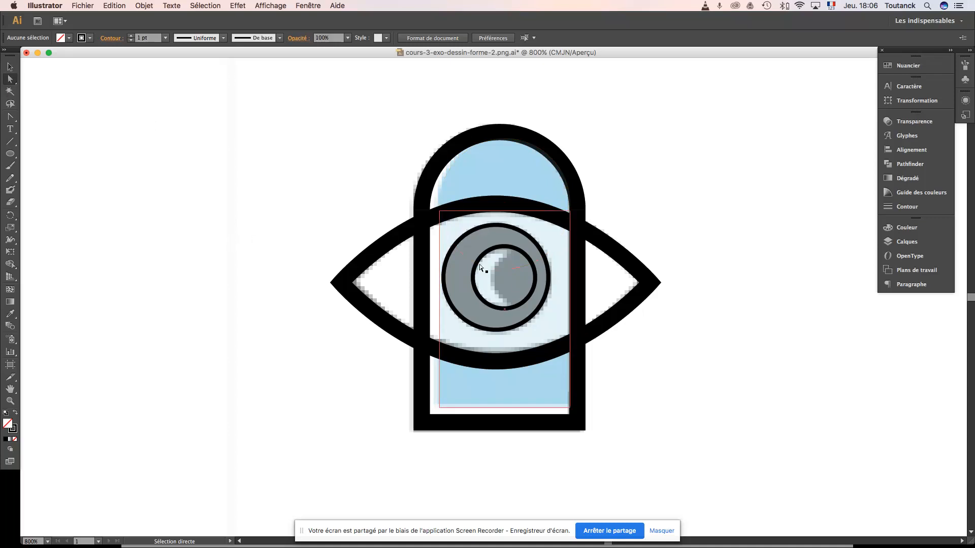
{"action": "left_click", "coordinate": [535, 282]}
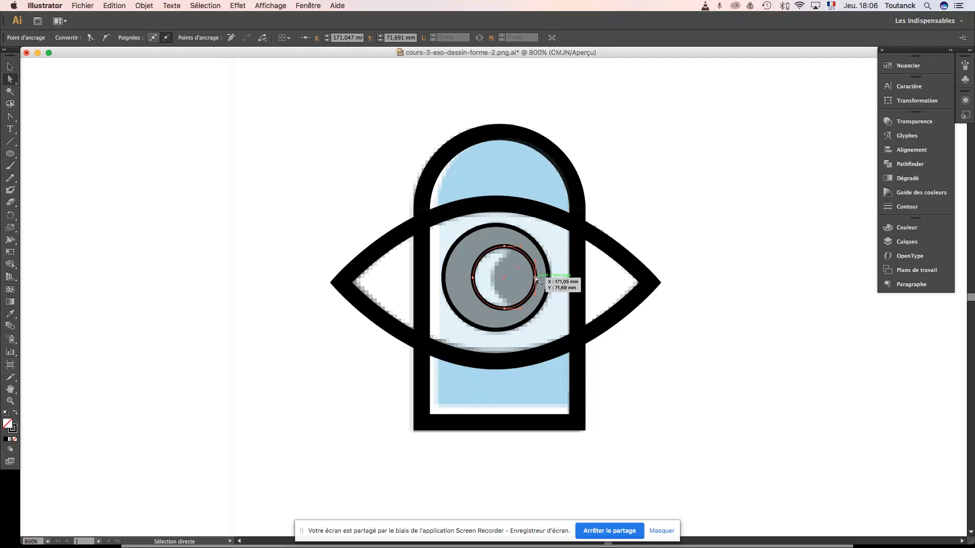
{"action": "key", "text": "Left"}
{"action": "key", "text": "Left"}
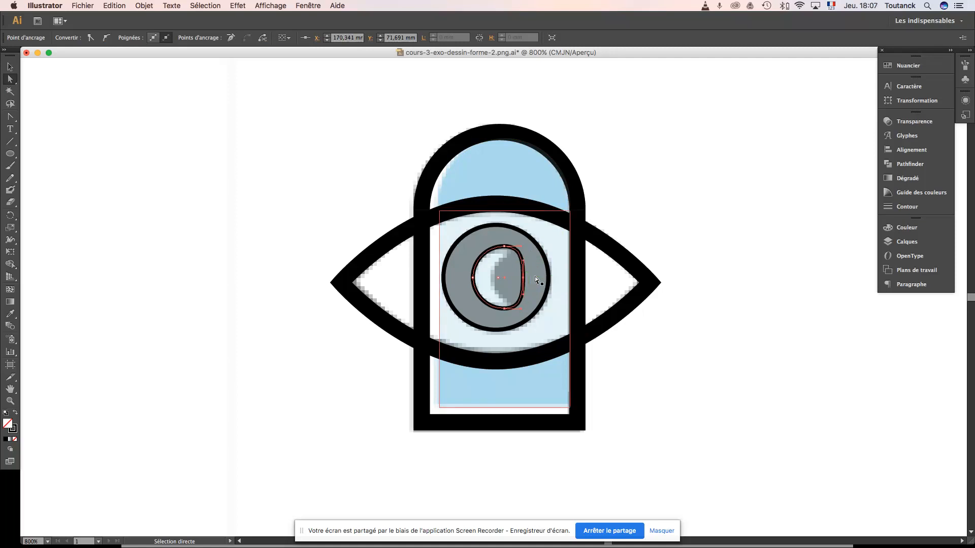
{"action": "key", "text": "Left"}
{"action": "key", "text": "Left"}
{"action": "key", "text": "Left"}
{"action": "key", "text": "Left"}
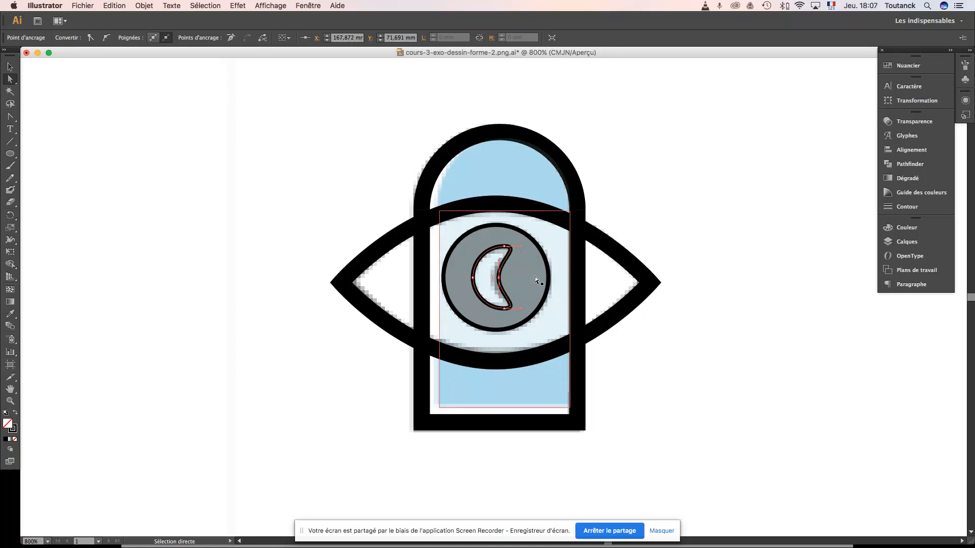
{"action": "key", "text": "Left"}
{"action": "key", "text": "Left"}
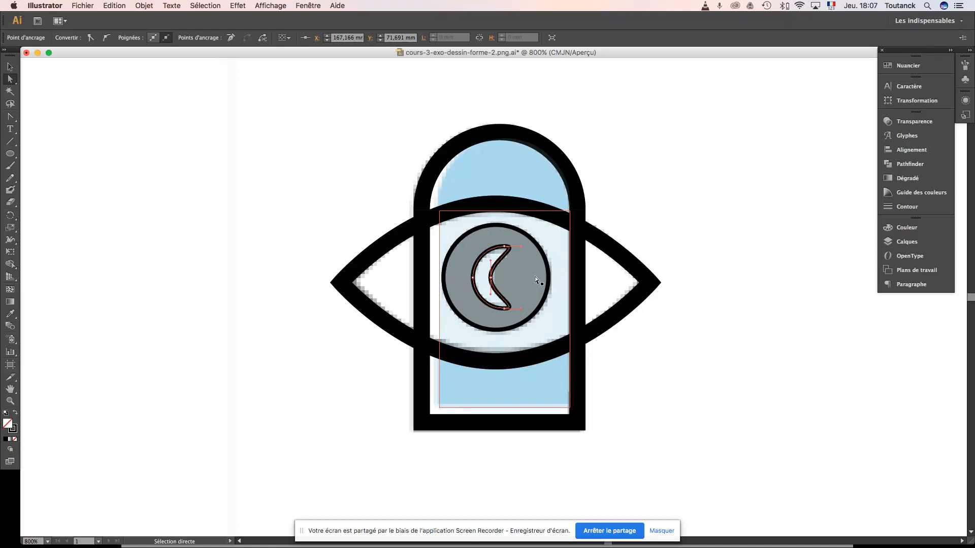
{"action": "key", "text": "Right"}
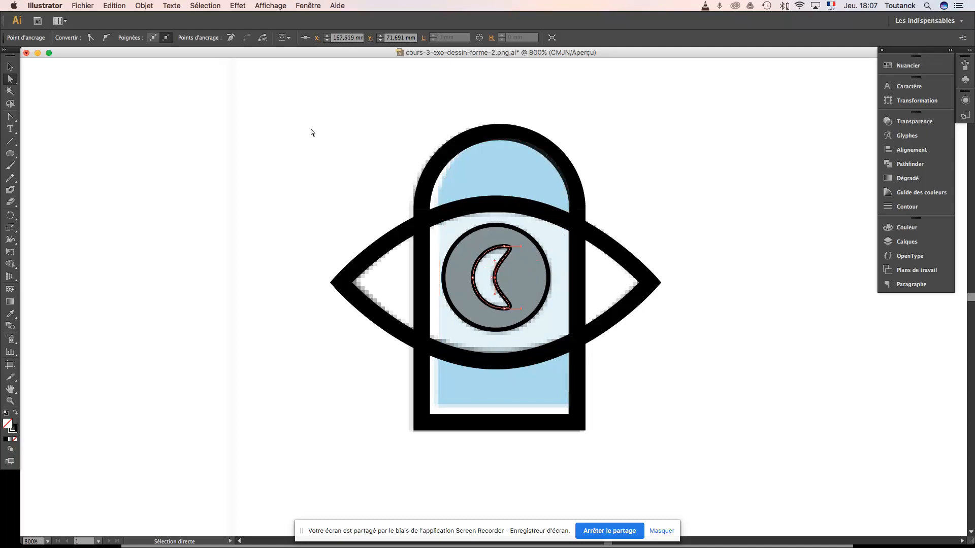
{"action": "left_click", "coordinate": [10, 68]}
{"action": "left_click", "coordinate": [198, 227]}
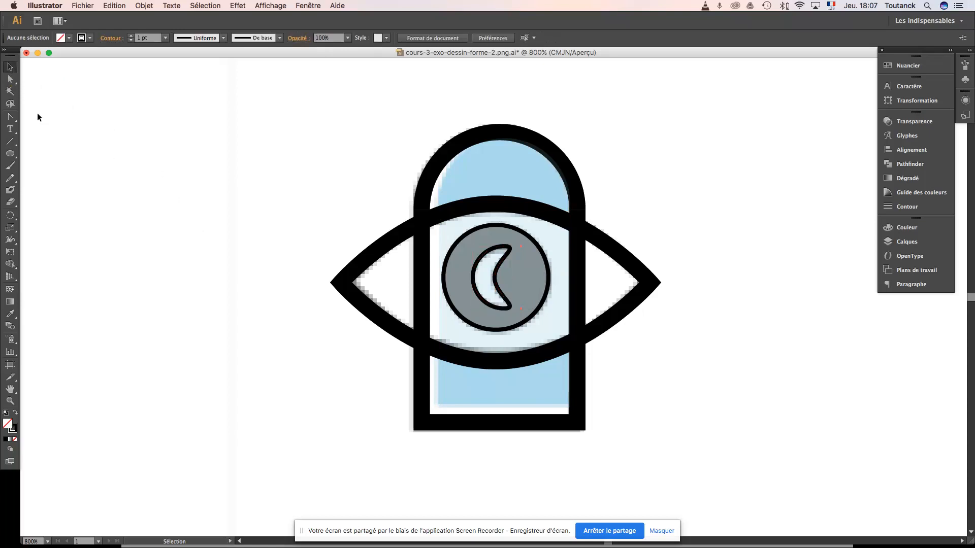
- Try to convert the crescent's upper and lower anchor points into corner points with the Convert Anchor Point tool
{"action": "left_click", "coordinate": [10, 117]}
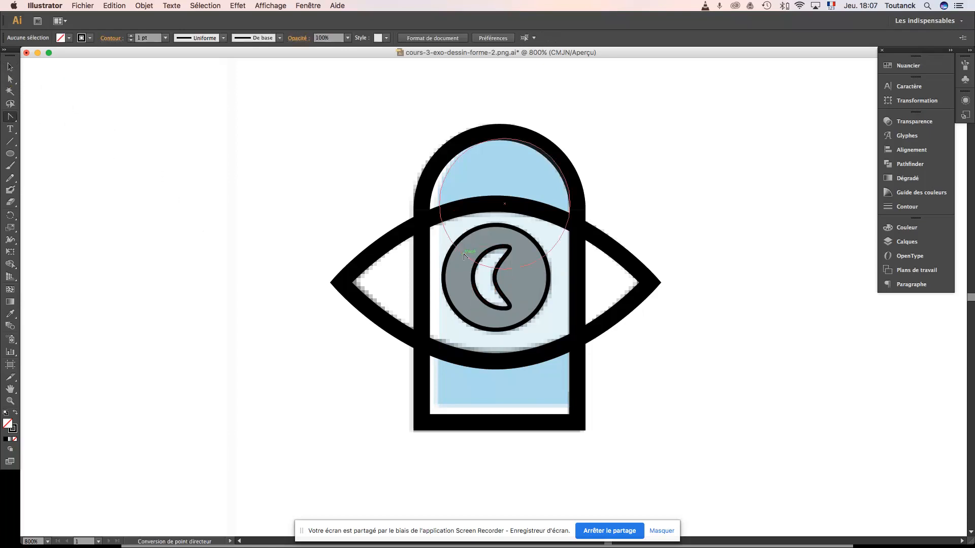
{"action": "left_click", "coordinate": [510, 251]}
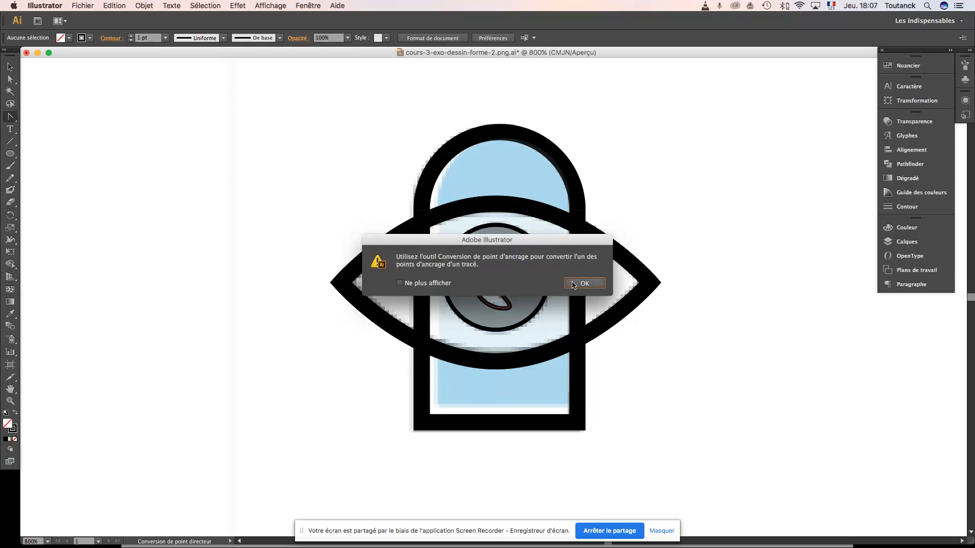
{"action": "left_click", "coordinate": [573, 283]}
{"action": "left_click", "coordinate": [510, 249]}
{"action": "left_click", "coordinate": [582, 285]}
{"action": "left_click", "coordinate": [11, 70]}
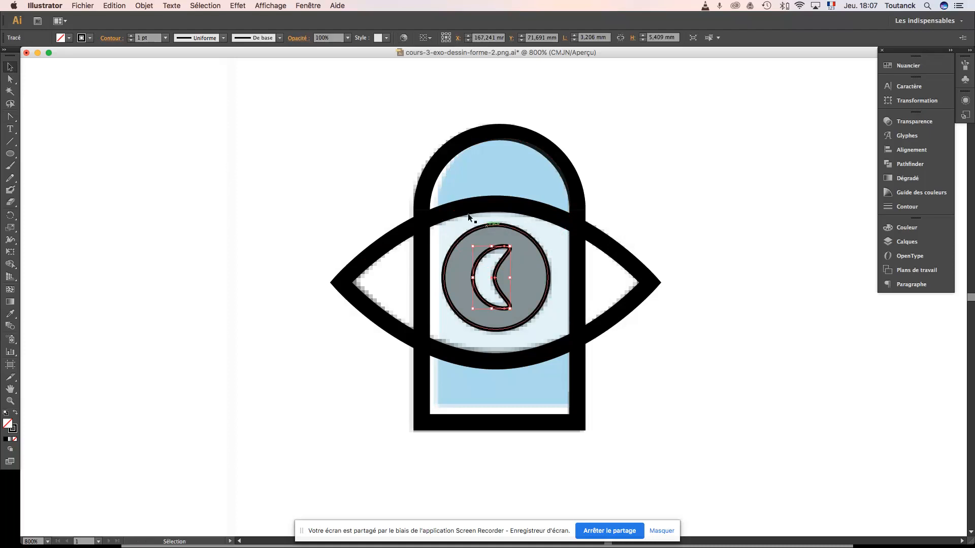
{"action": "left_click", "coordinate": [10, 117]}
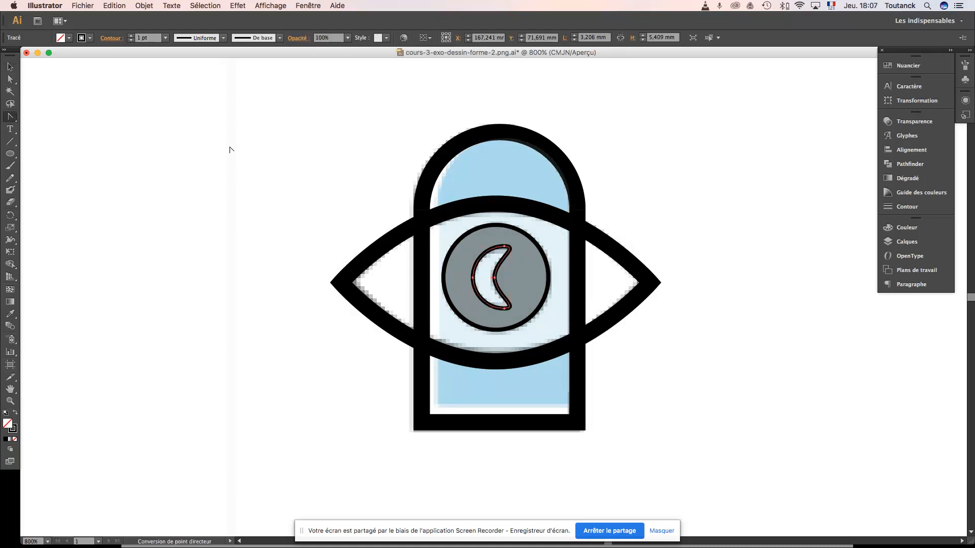
{"action": "left_click", "coordinate": [505, 248]}
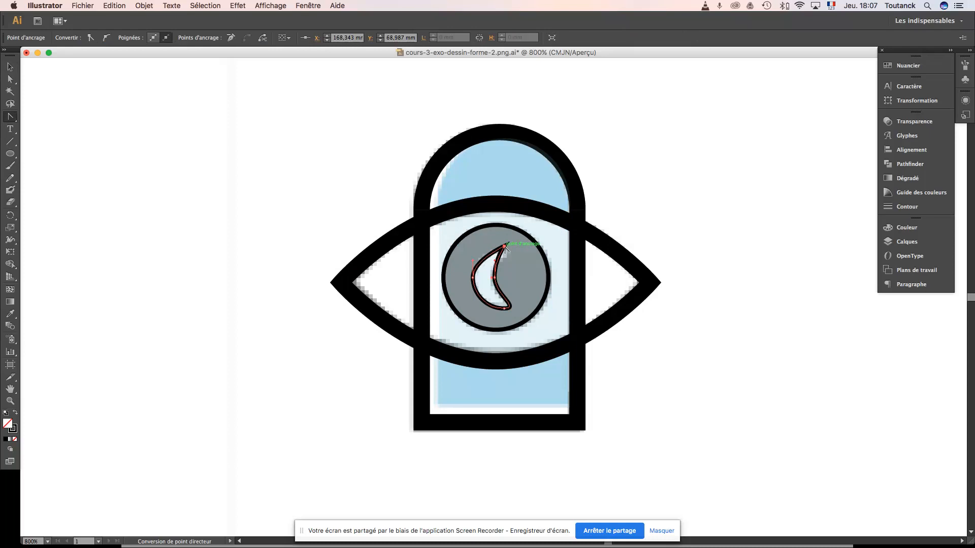
{"action": "left_click", "coordinate": [505, 308]}
{"action": "left_click", "coordinate": [504, 309]}
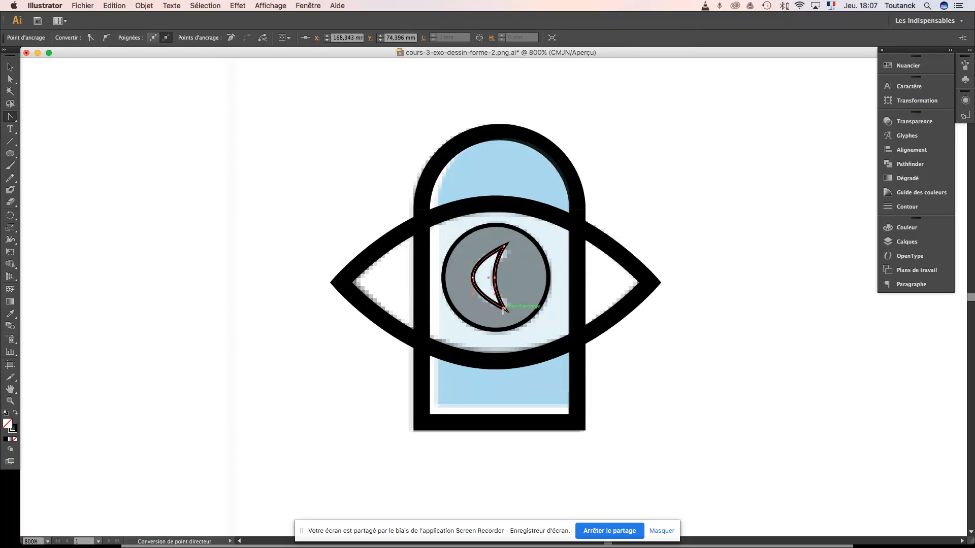
- Undo both corner conversions on the crescent and deselect it
{"action": "key", "text": "super+z"}
{"action": "key", "text": "super+z"}
{"action": "key", "text": "v"}
{"action": "left_click", "coordinate": [738, 316]}
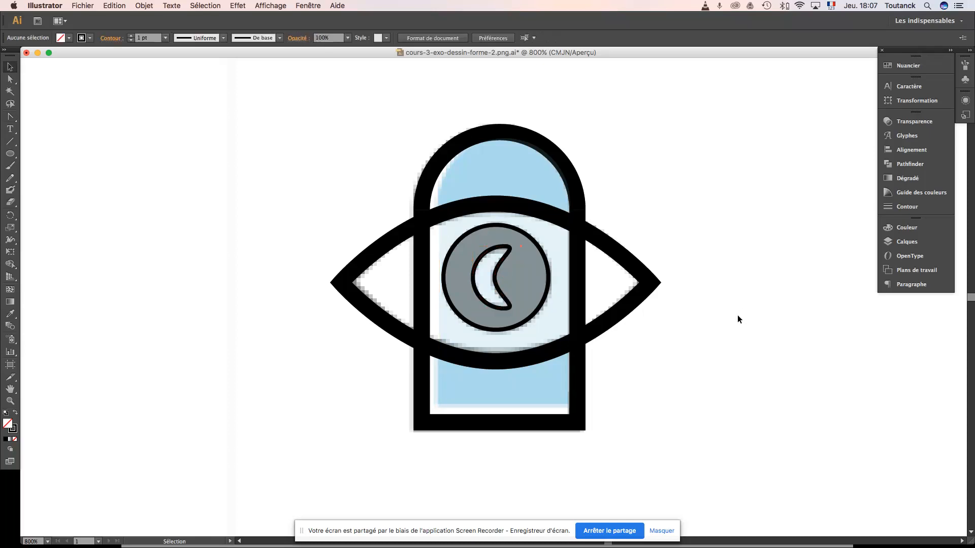
{"action": "key", "text": "super+minus"}
{"action": "key", "text": "super+minus"}
{"action": "key", "text": "super+minus"}
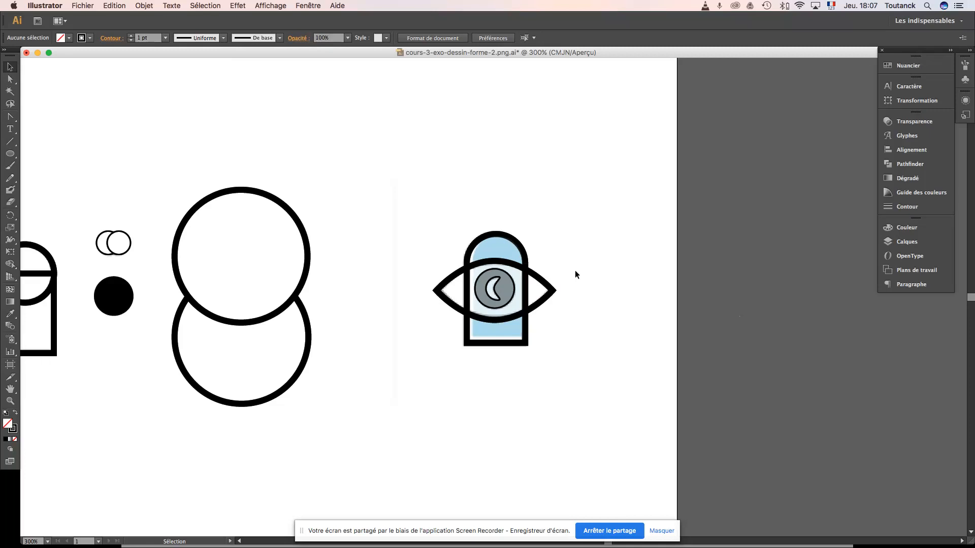
{"action": "left_click", "coordinate": [510, 256]}
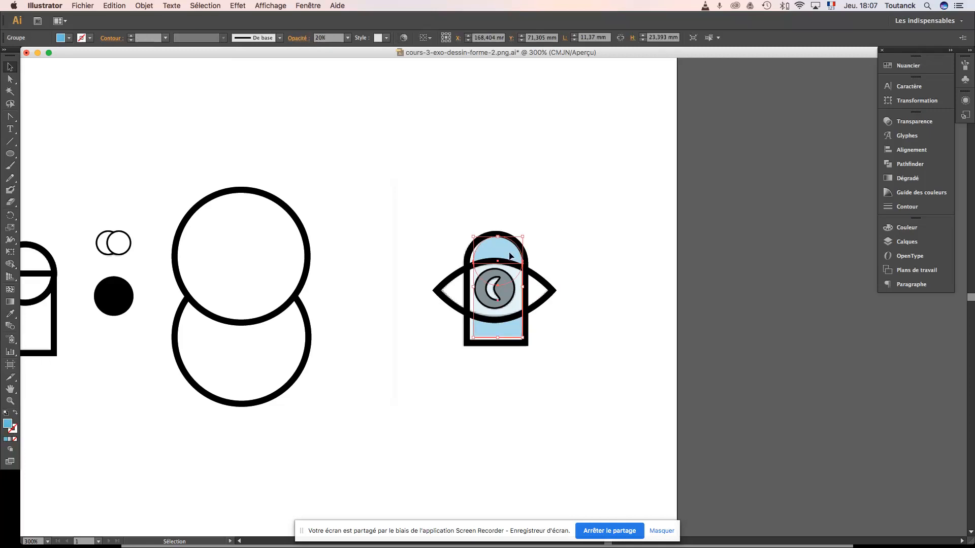
{"action": "key", "text": "space"}
{"action": "left_click_drag", "start_coordinate": [477, 350], "coordinate": [773, 347]}
{"action": "left_click_drag", "start_coordinate": [679, 316], "coordinate": [485, 323]}
{"action": "key", "text": "super+plus"}
{"action": "key", "text": "super+plus"}
{"action": "key", "text": "super+plus"}
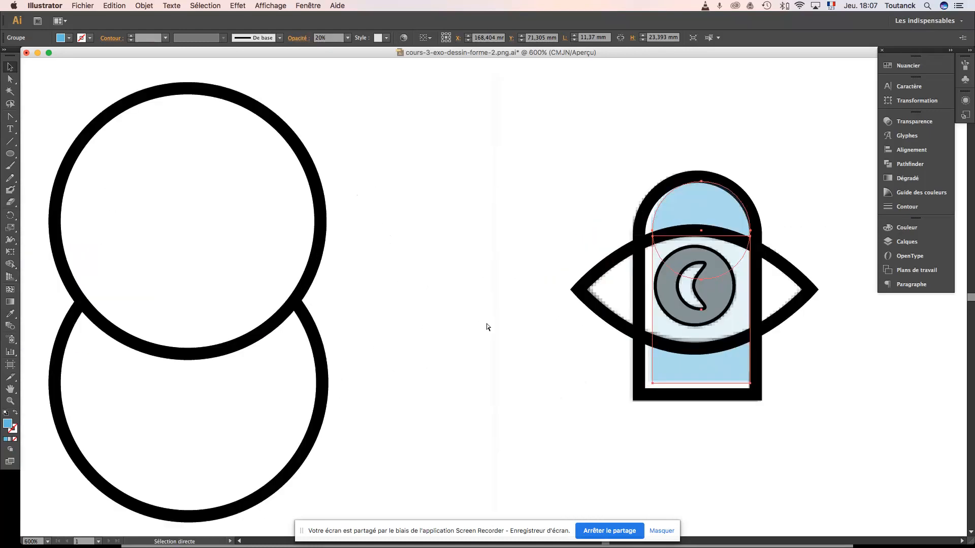
{"action": "key", "text": "space"}
{"action": "left_click_drag", "start_coordinate": [573, 316], "coordinate": [361, 285]}
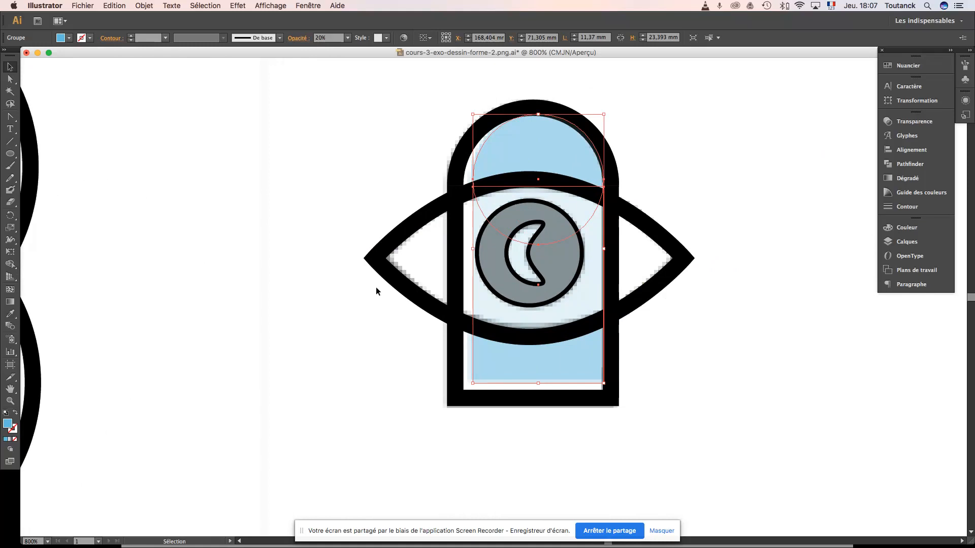
{"action": "left_click", "coordinate": [703, 359]}
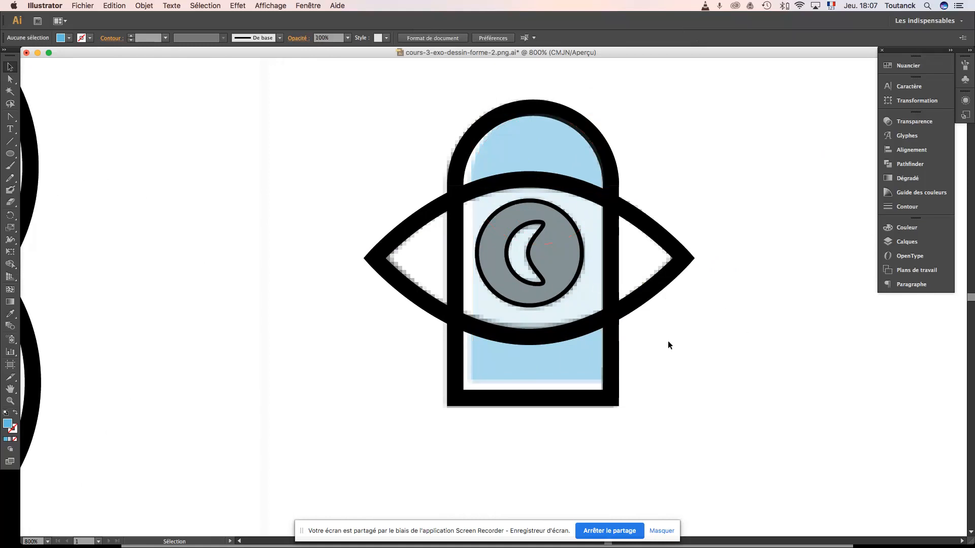
- Set the opacity of the blue arch group behind the eye to 100% and deselect it
{"action": "left_click", "coordinate": [569, 156]}
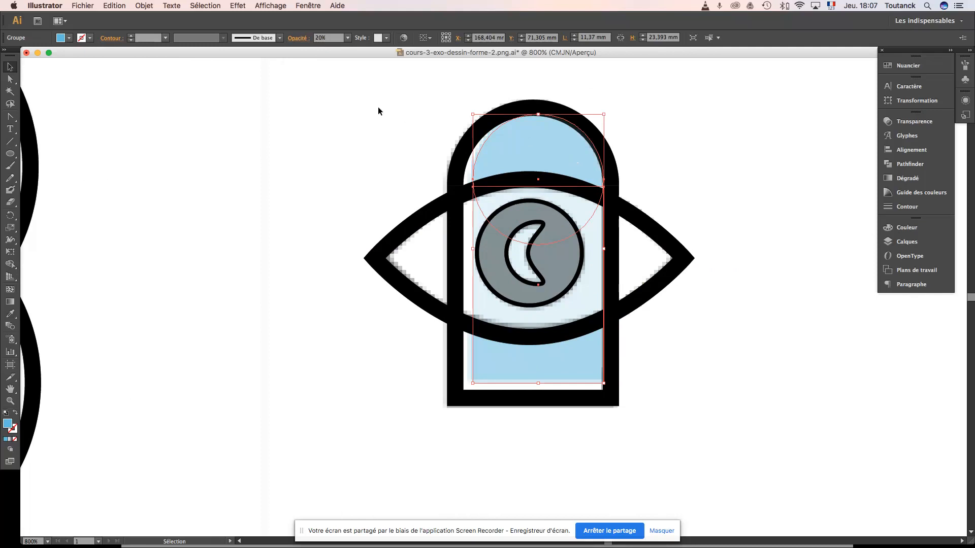
{"action": "left_click", "coordinate": [348, 38]}
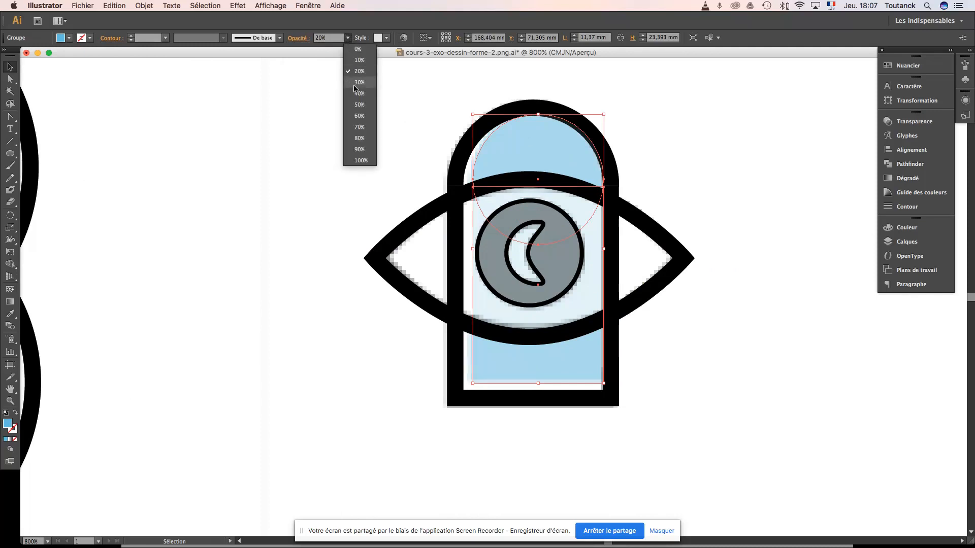
{"action": "left_click", "coordinate": [360, 161]}
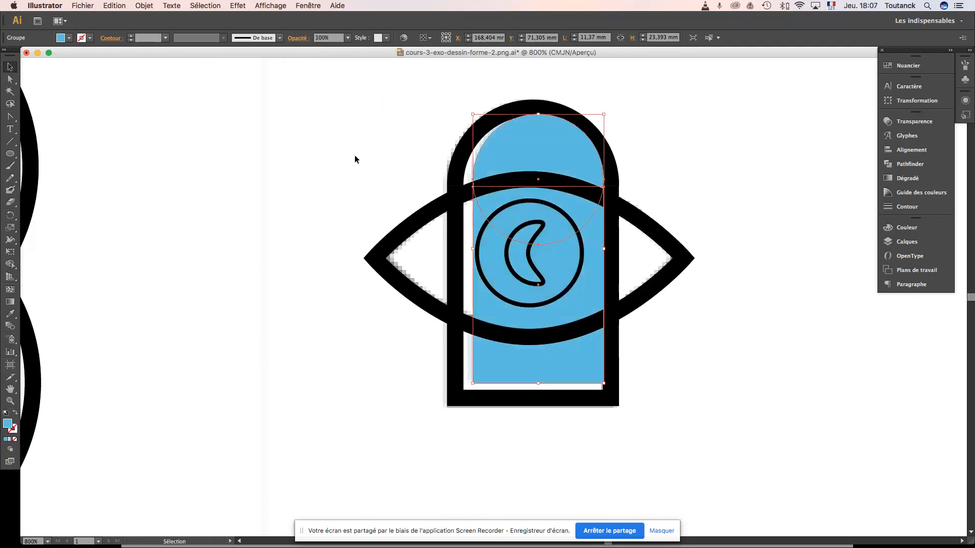
{"action": "left_click", "coordinate": [299, 153]}
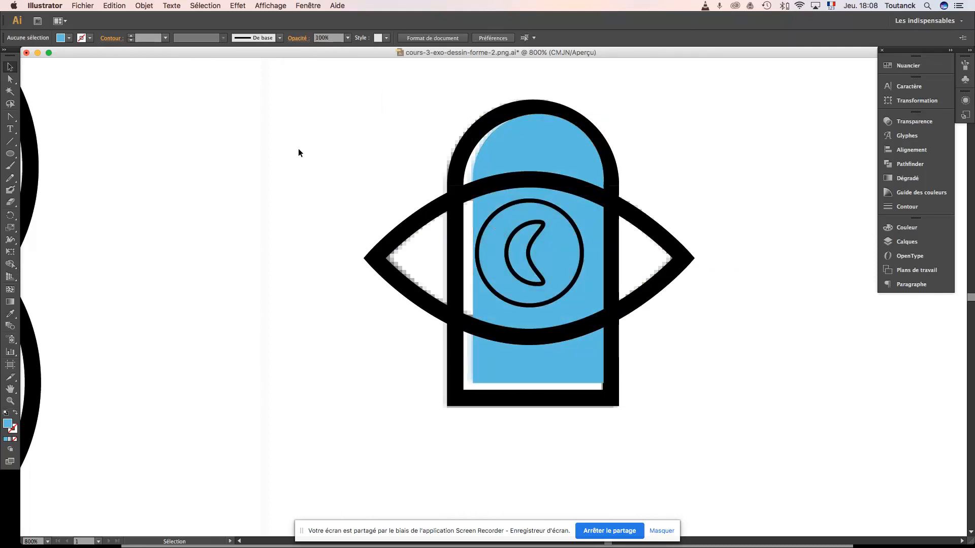
- Swap the pupil circle's fill and stroke to make it a solid black disc, and deselect it
{"action": "left_click", "coordinate": [572, 224]}
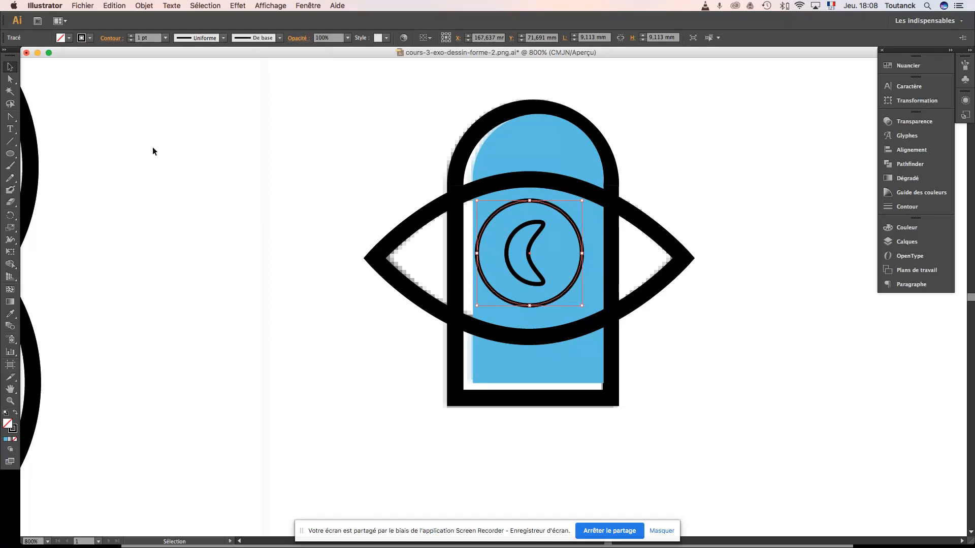
{"action": "left_click", "coordinate": [15, 413]}
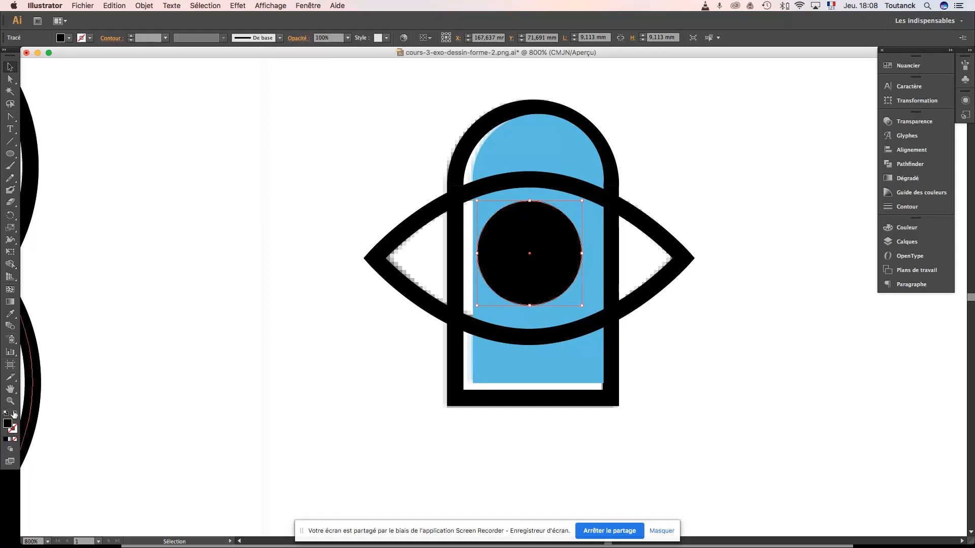
{"action": "left_click", "coordinate": [147, 382]}
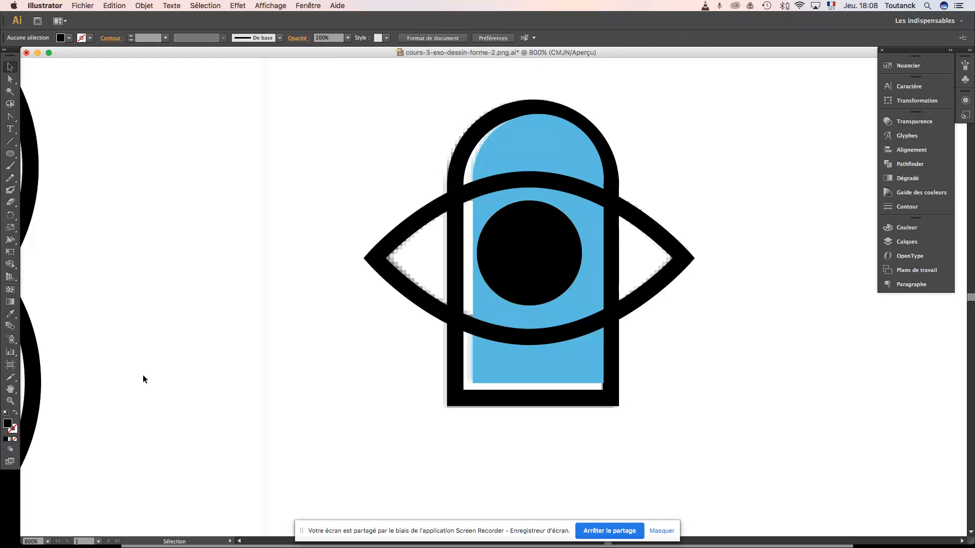
- Give the crescent inside the pupil a white fill with no stroke, and deselect it
{"action": "left_click", "coordinate": [511, 269]}
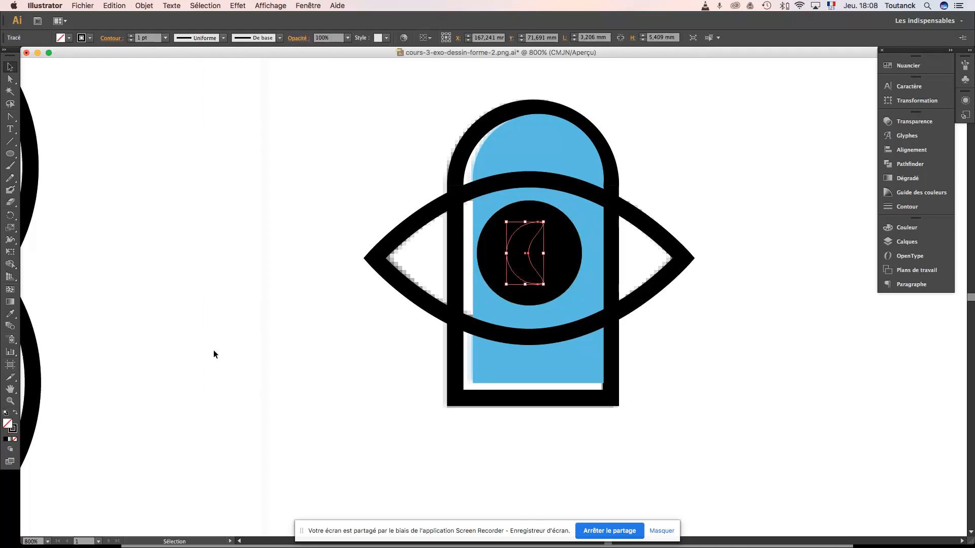
{"action": "left_click", "coordinate": [6, 415]}
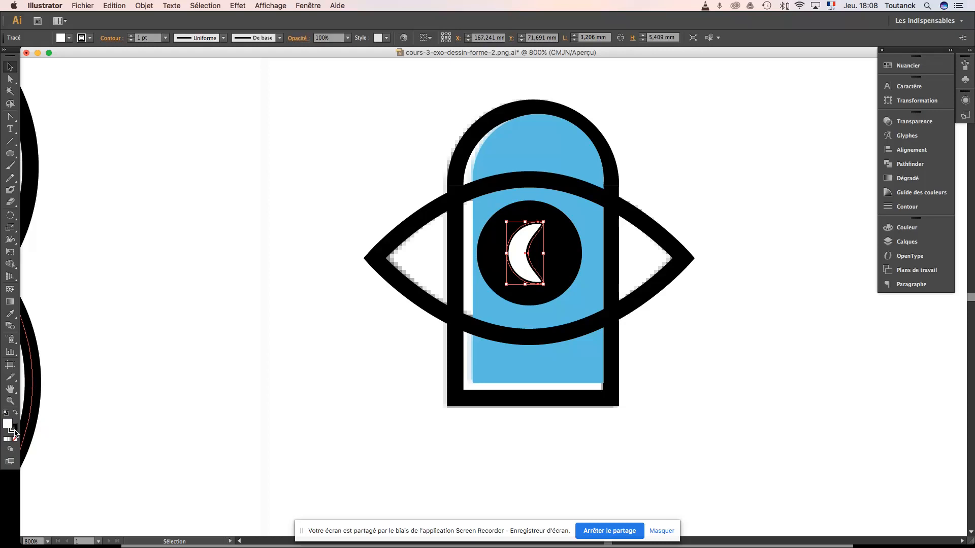
{"action": "key", "text": "F6"}
{"action": "left_click", "coordinate": [15, 440]}
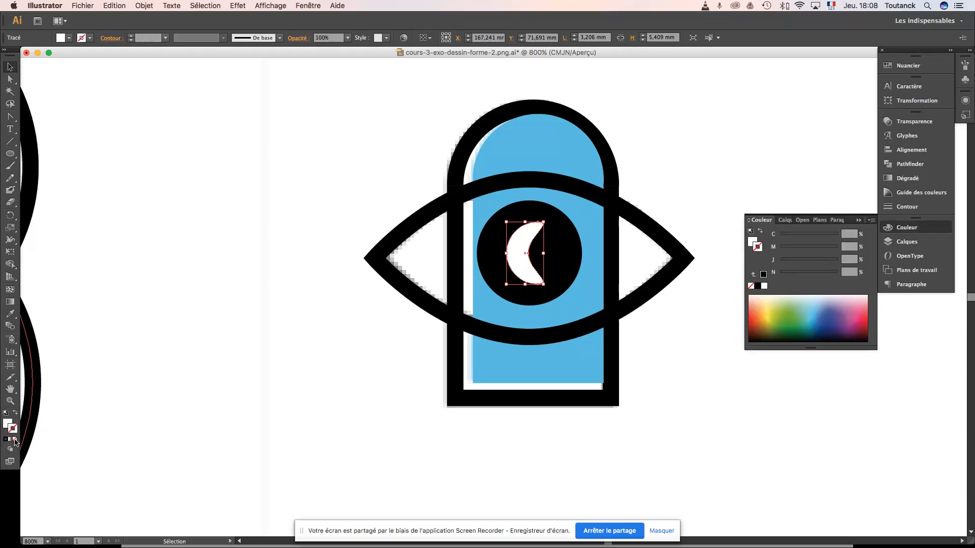
{"action": "left_click", "coordinate": [241, 402]}
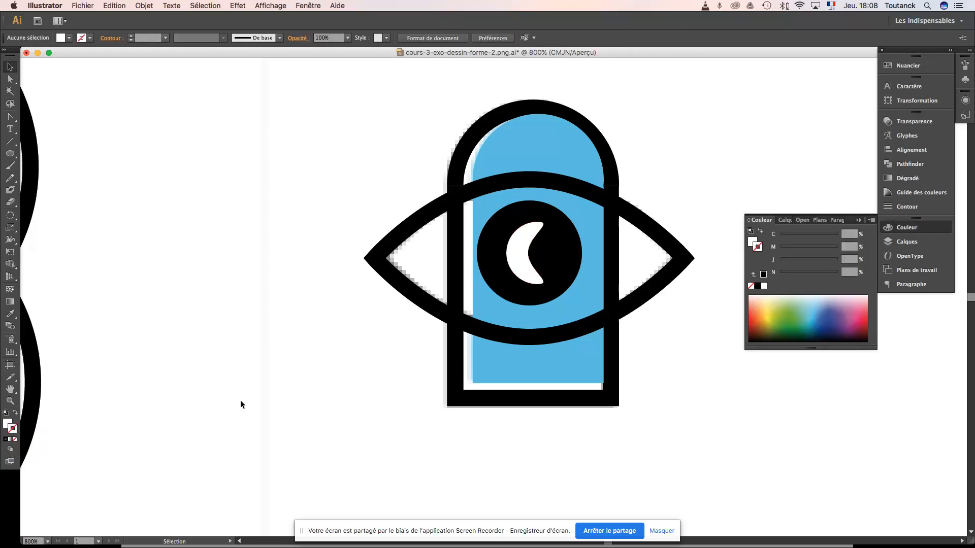
{"action": "key", "text": "super+minus"}
{"action": "key", "text": "super+minus"}
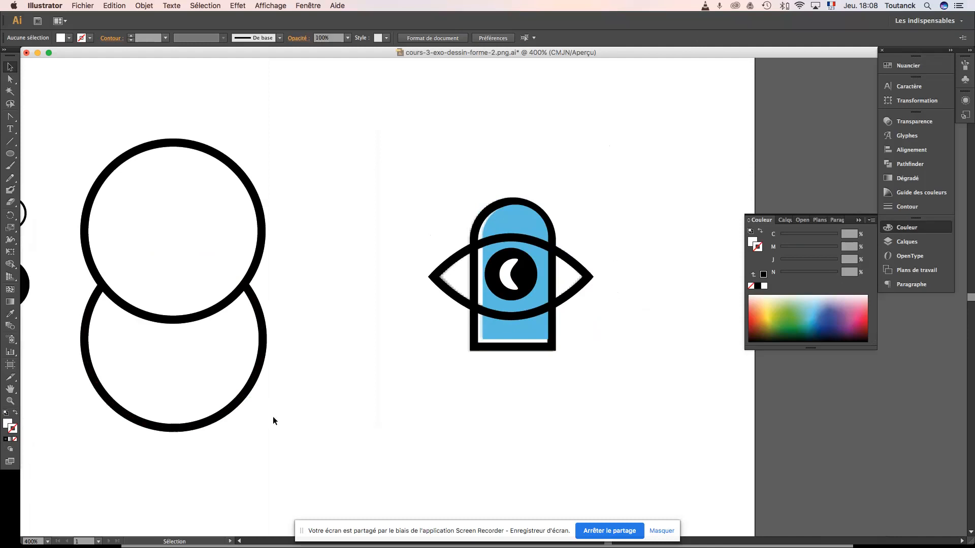
{"action": "left_click", "coordinate": [569, 299]}
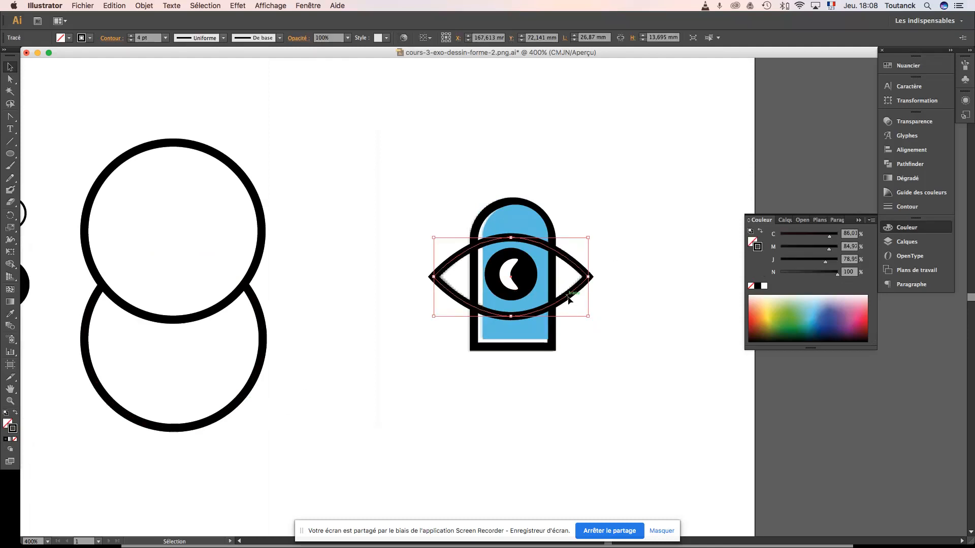
{"action": "left_click", "coordinate": [644, 236]}
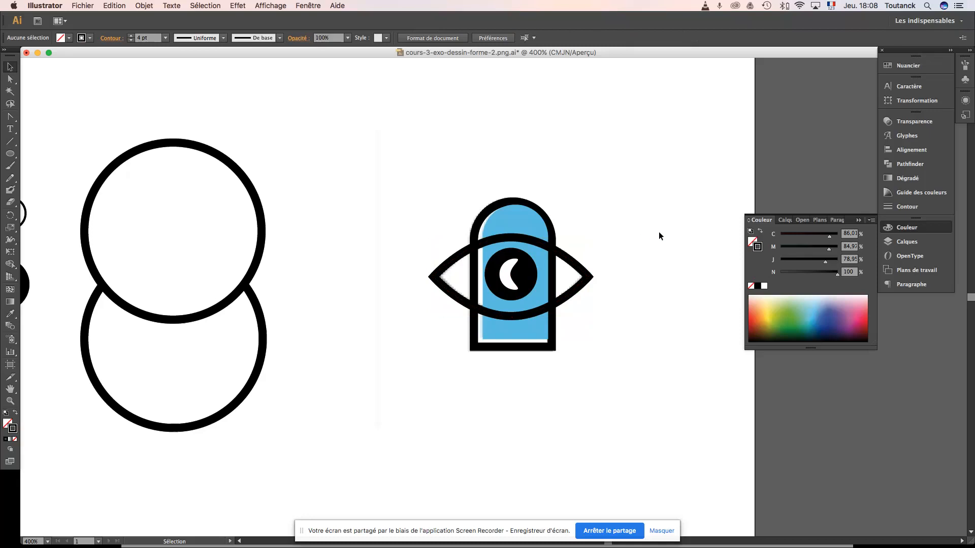
{"action": "key", "text": "super+minus"}
{"action": "key", "text": "super+minus"}
{"action": "key", "text": "super+minus"}
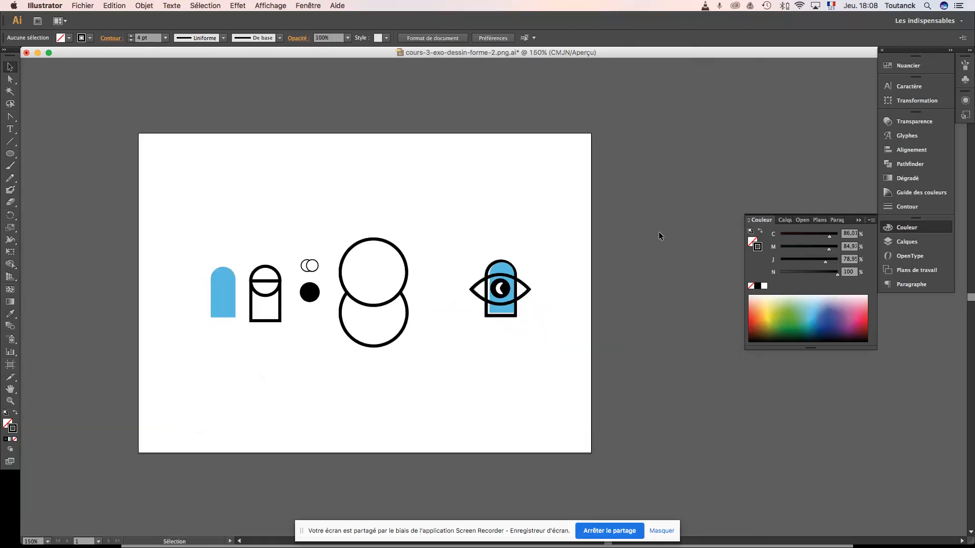
- Compare the traced icon with the reference image by toggling the visibility of the "traces noir" layer, leaving it visible
{"action": "key", "text": "super+plus"}
{"action": "key", "text": "super+plus"}
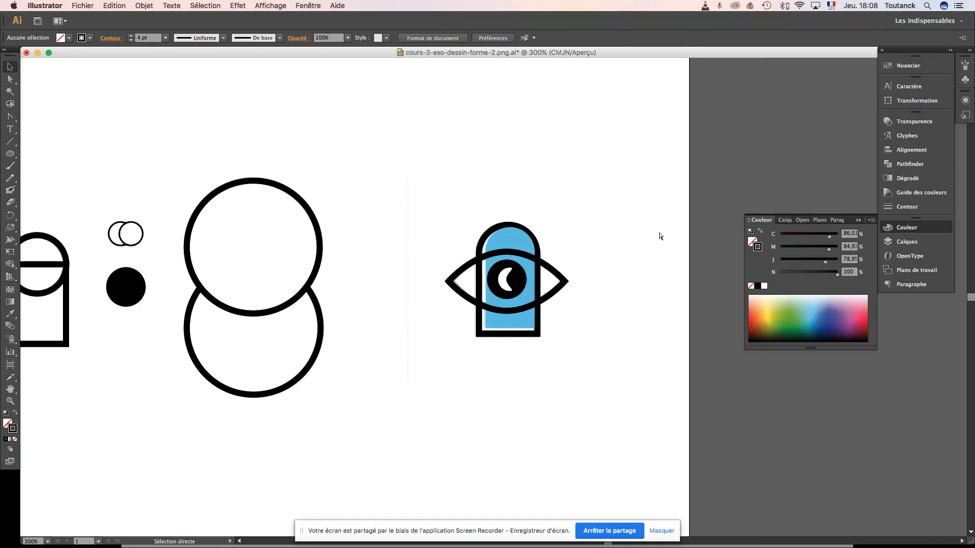
{"action": "key", "text": "super+plus"}
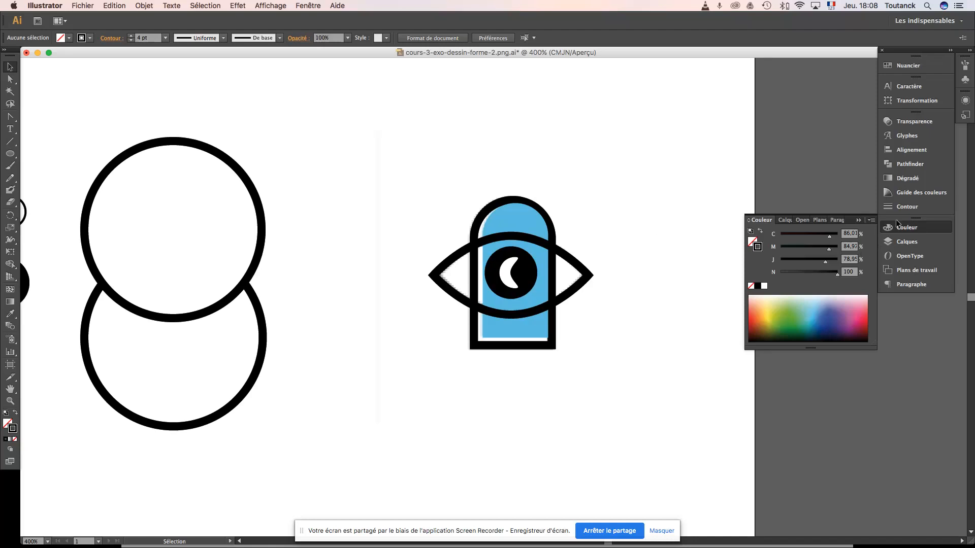
{"action": "left_click", "coordinate": [785, 220]}
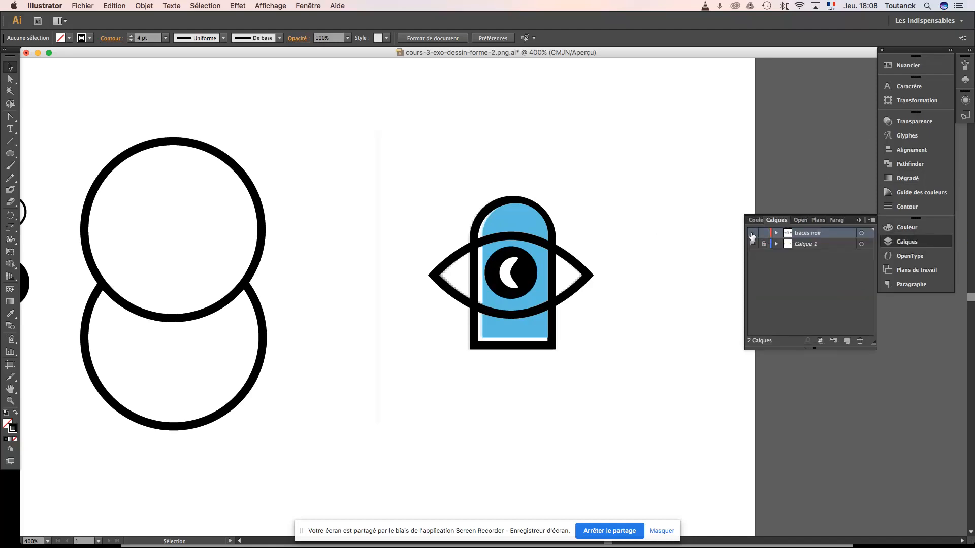
{"action": "left_click", "coordinate": [752, 234]}
{"action": "left_click", "coordinate": [752, 234]}
{"action": "left_click", "coordinate": [752, 234]}
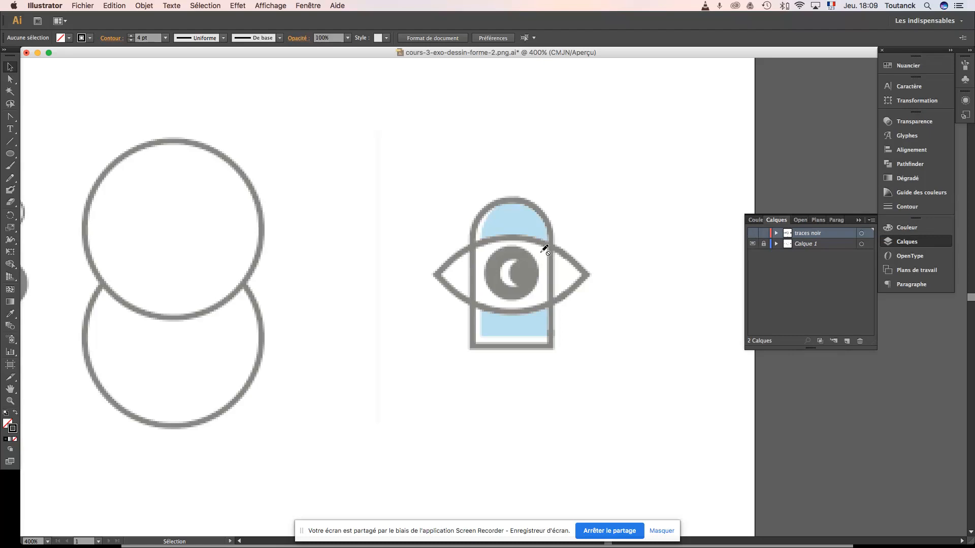
{"action": "left_click", "coordinate": [753, 233]}
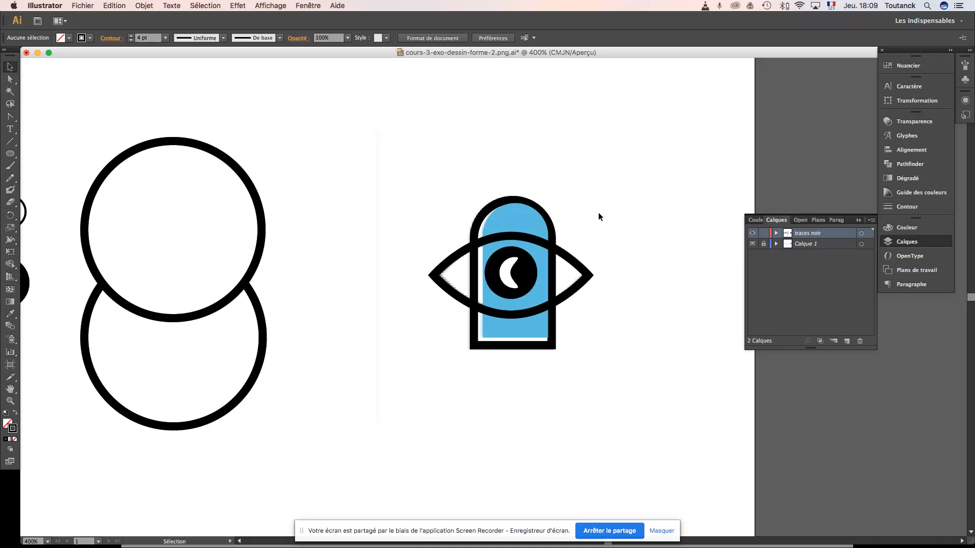
- Draw a vertical line about 52 mm long between the two large circles and the eye icon
{"action": "key", "text": "super+minus"}
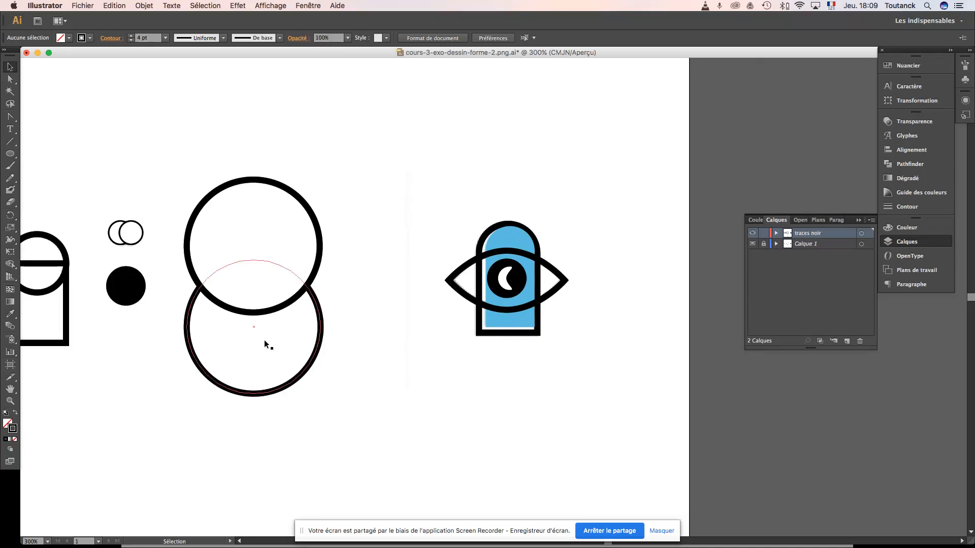
{"action": "left_click", "coordinate": [10, 143]}
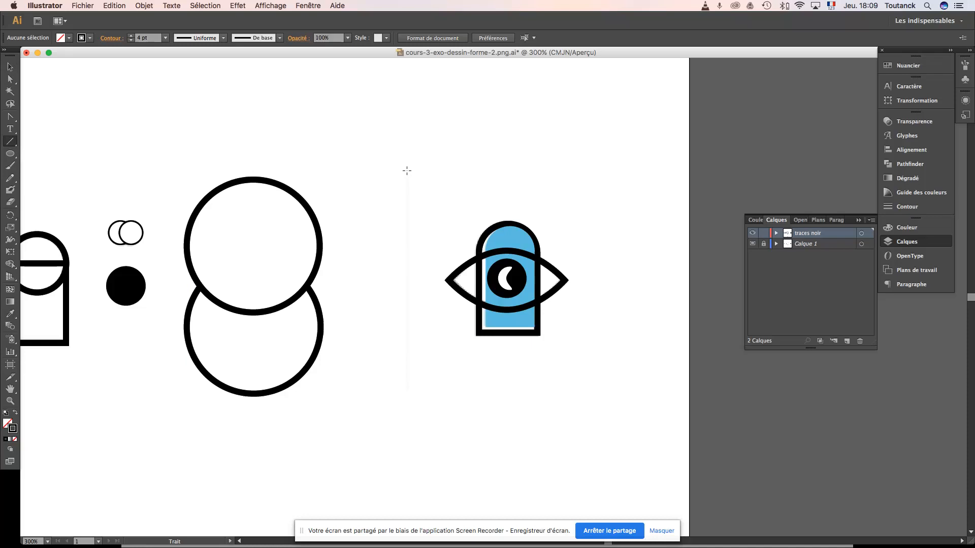
{"action": "left_click_drag", "start_coordinate": [407, 171], "coordinate": [407, 171]}
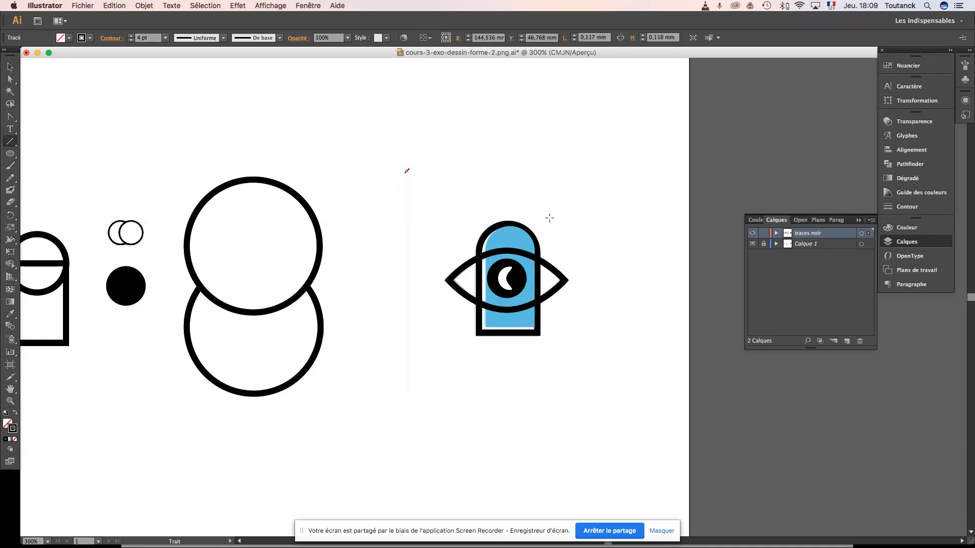
{"action": "key", "text": "Delete"}
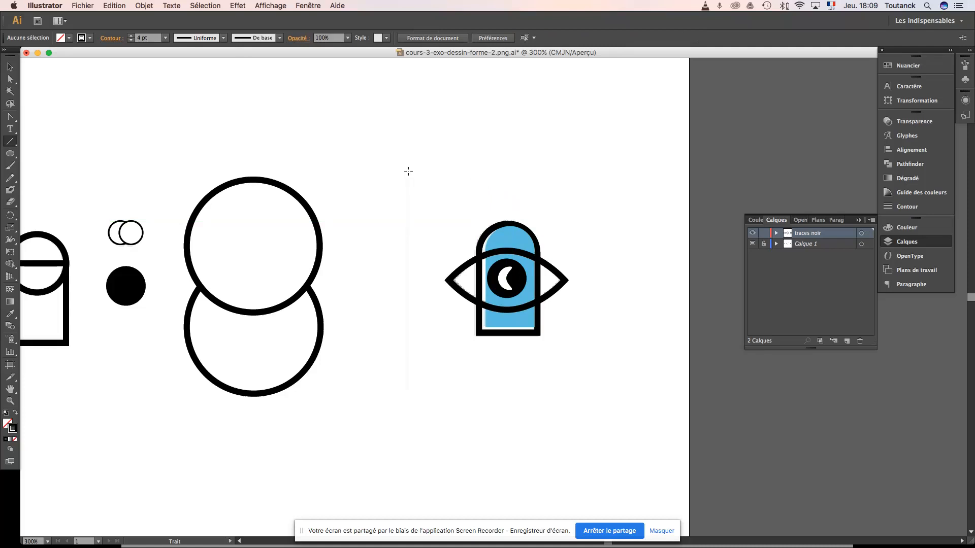
{"action": "left_click_drag", "start_coordinate": [407, 170], "coordinate": [421, 392]}
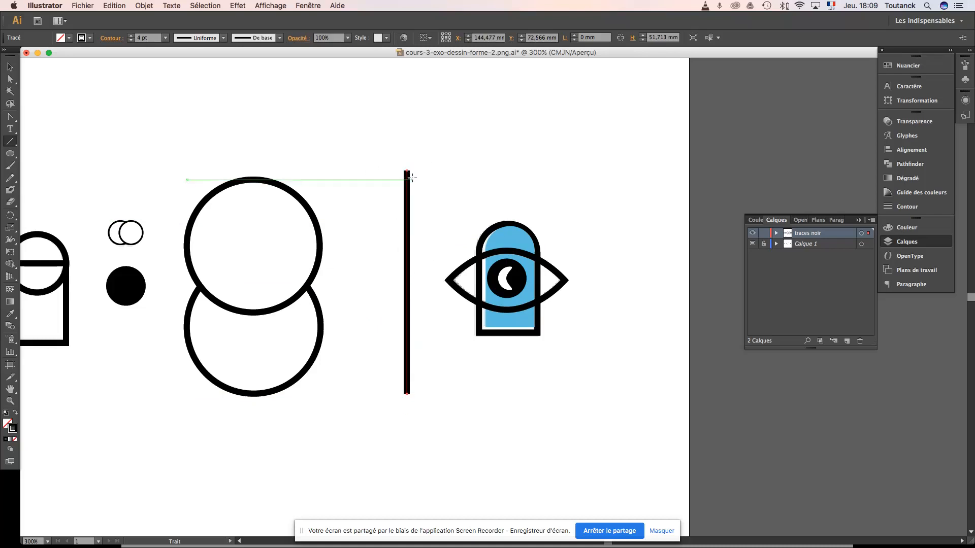
- Set the vertical separator line's stroke to 1 pt, deselect it and save the document
{"action": "left_click", "coordinate": [131, 40]}
{"action": "left_click", "coordinate": [131, 40]}
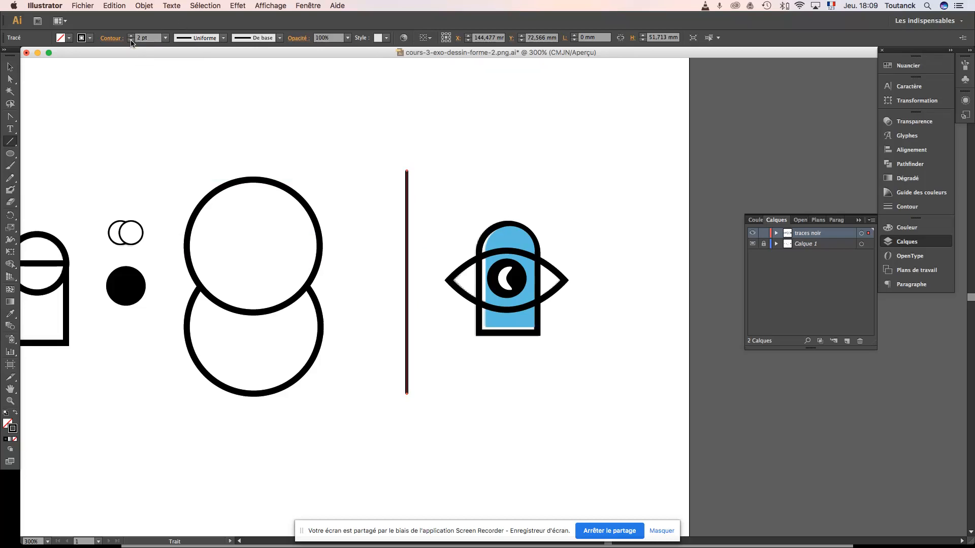
{"action": "left_click", "coordinate": [131, 39]}
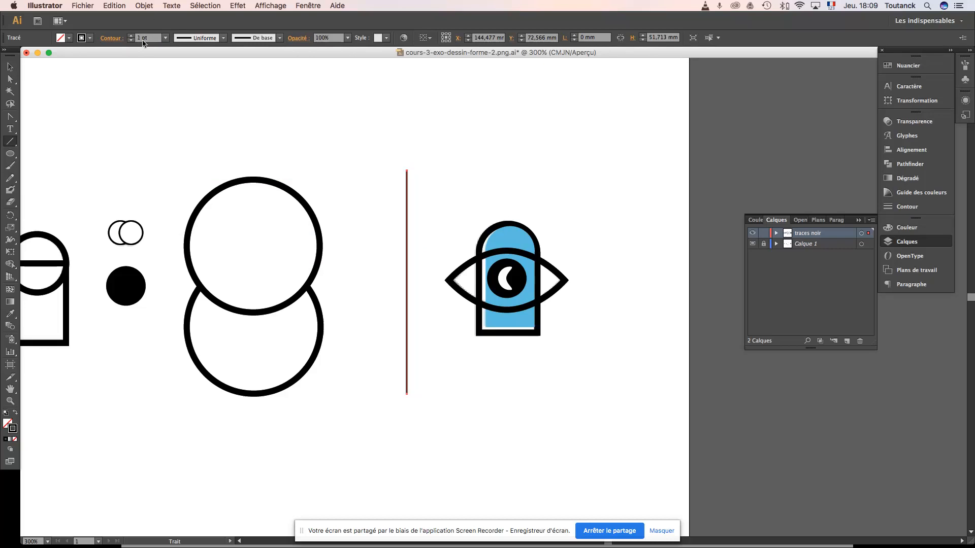
{"action": "key", "text": "v"}
{"action": "left_click", "coordinate": [185, 97]}
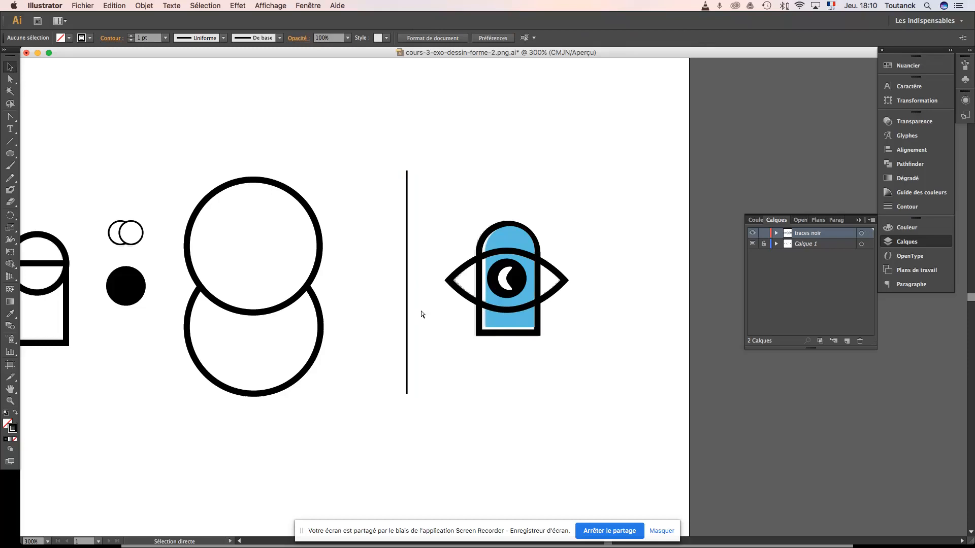
{"action": "key", "text": "super+s"}
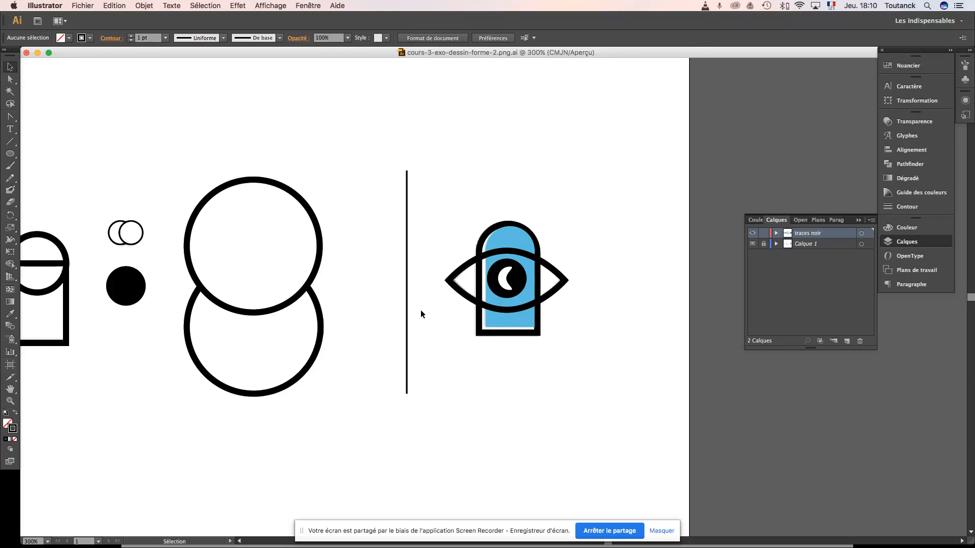
- Duplicate the whole eye-and-arch icon, shift the copy horizontally to the right until it clears the original, and deselect it
{"action": "key", "text": "a"}
{"action": "key", "text": "super+plus"}
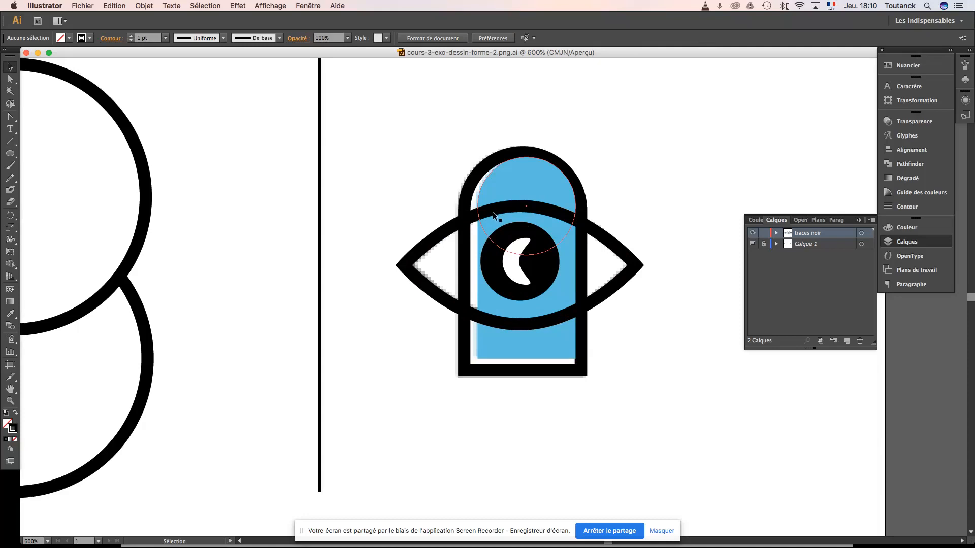
{"action": "scroll", "coordinate": [559, 193], "scroll_direction": "right", "scroll_amount": 5}
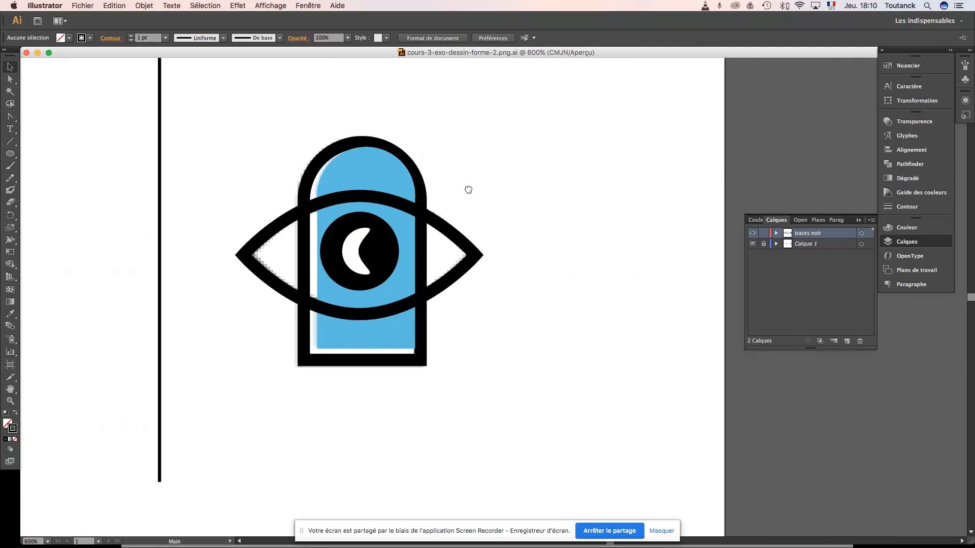
{"action": "left_click_drag", "start_coordinate": [495, 421], "coordinate": [235, 140]}
{"action": "key", "text": "super+shift+b"}
{"action": "key", "text": "super+shift+b"}
{"action": "key", "text": "super+shift+b"}
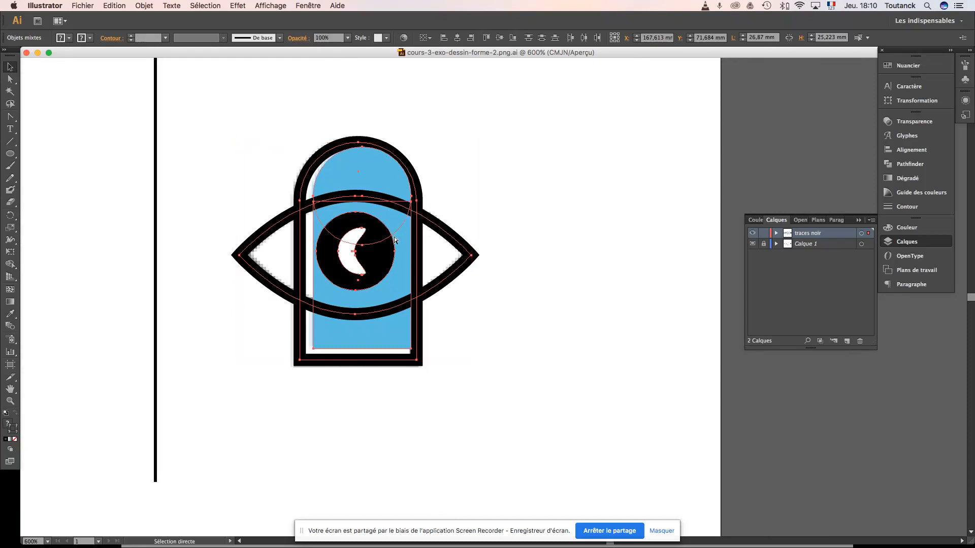
{"action": "key", "text": "super+shift+b"}
{"action": "key", "text": "shift+Right"}
{"action": "key", "text": "shift+Right"}
{"action": "key", "text": "shift+Right"}
{"action": "key", "text": "shift+Right"}
{"action": "key", "text": "shift+Right"}
{"action": "key", "text": "shift+Right"}
{"action": "key", "text": "shift+Right"}
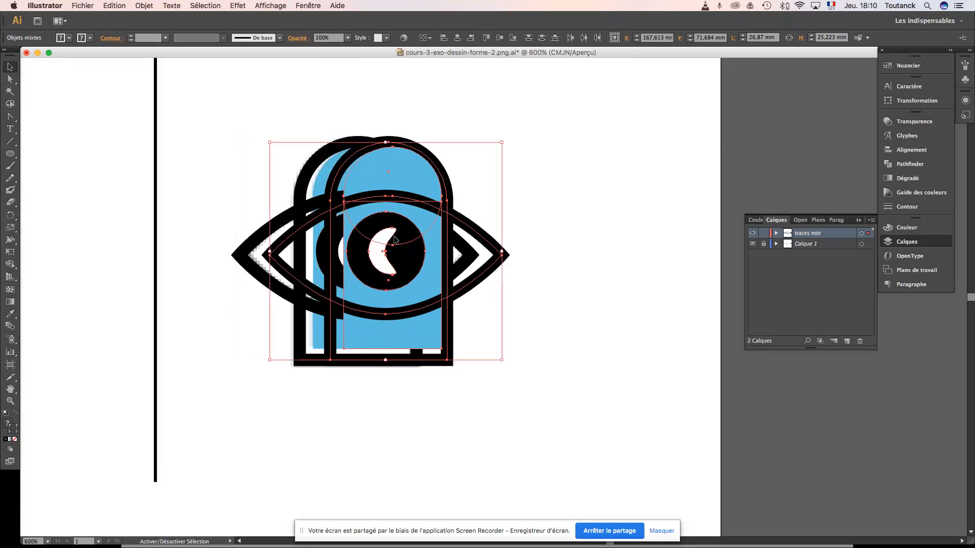
{"action": "key", "text": "shift+Right"}
{"action": "key", "text": "shift+Right"}
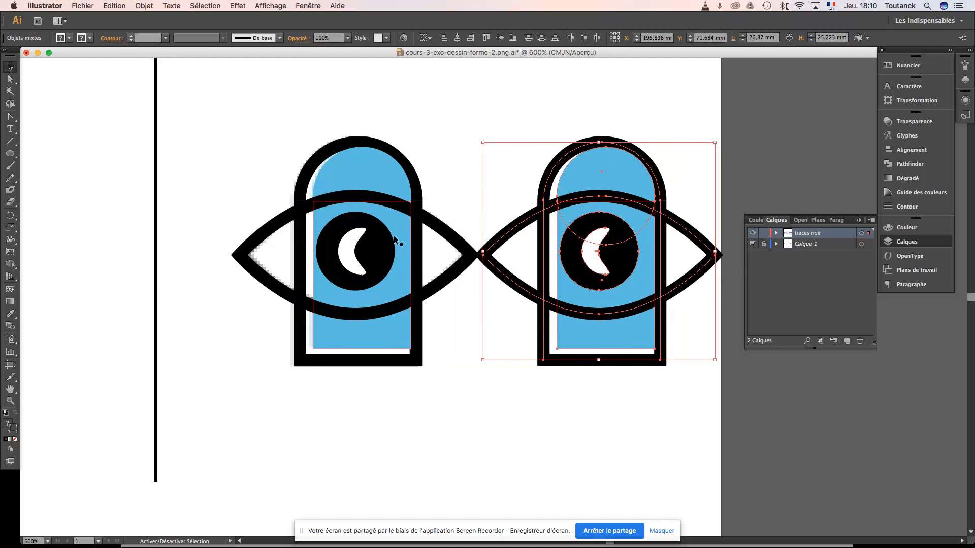
{"action": "left_click", "coordinate": [528, 411]}
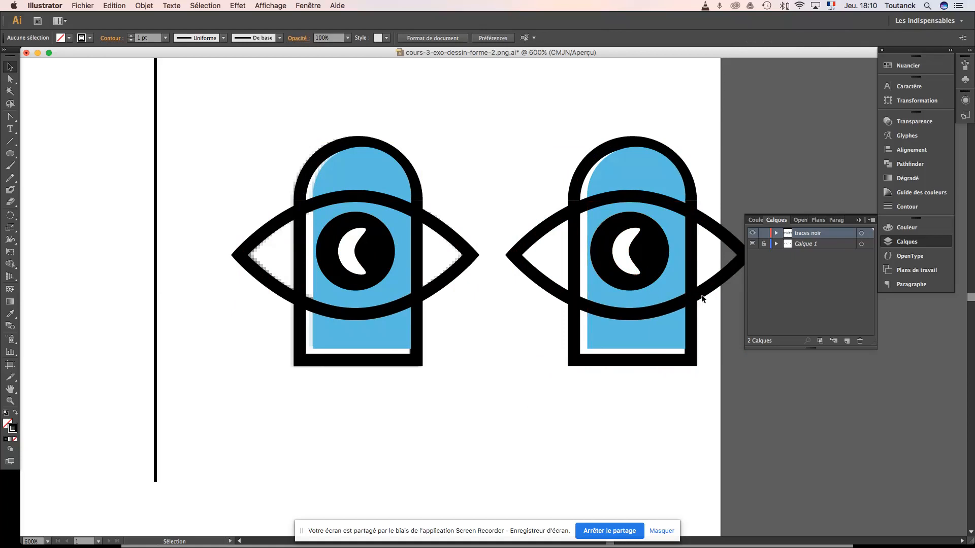
- Examine the copied icon's arch outline group and blue arch group by selecting each one, then deselect
{"action": "left_click", "coordinate": [692, 229]}
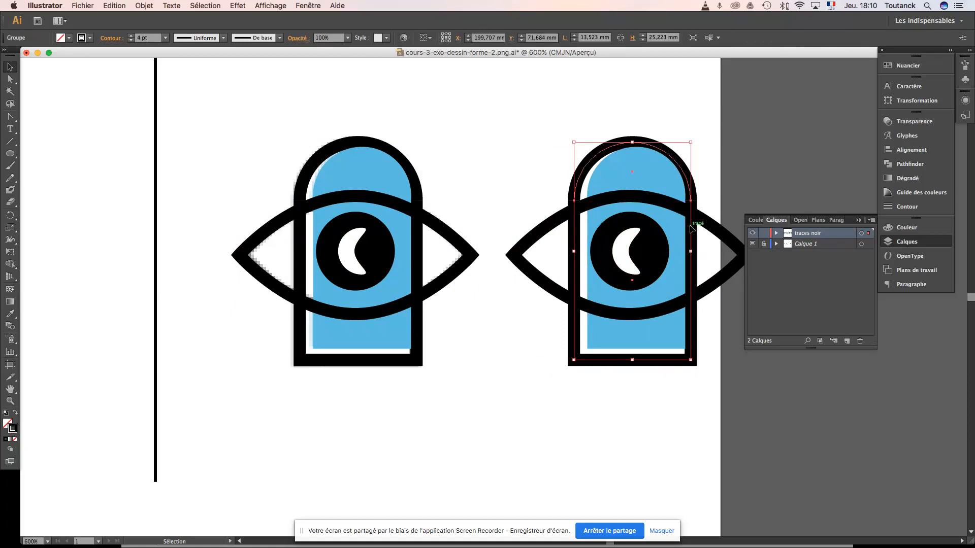
{"action": "left_click", "coordinate": [526, 346]}
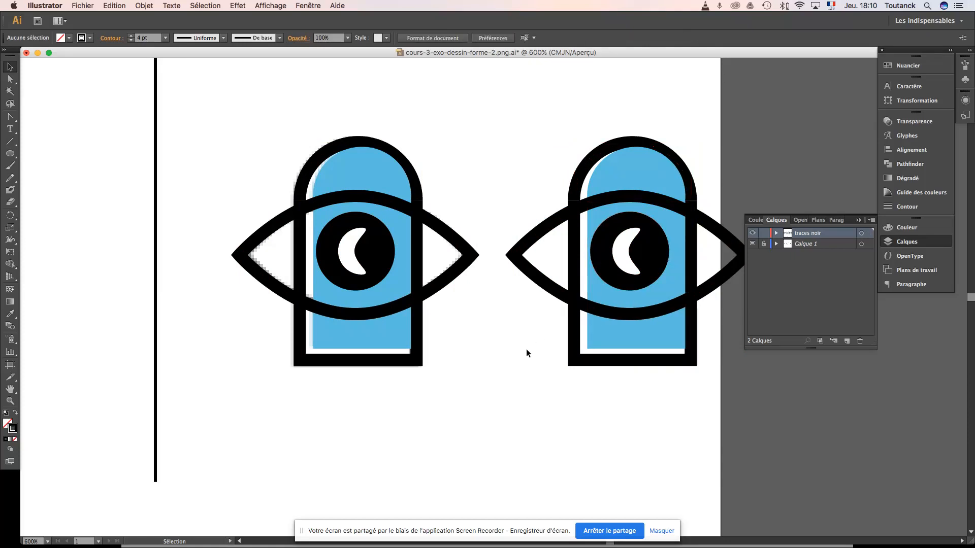
{"action": "left_click", "coordinate": [577, 183]}
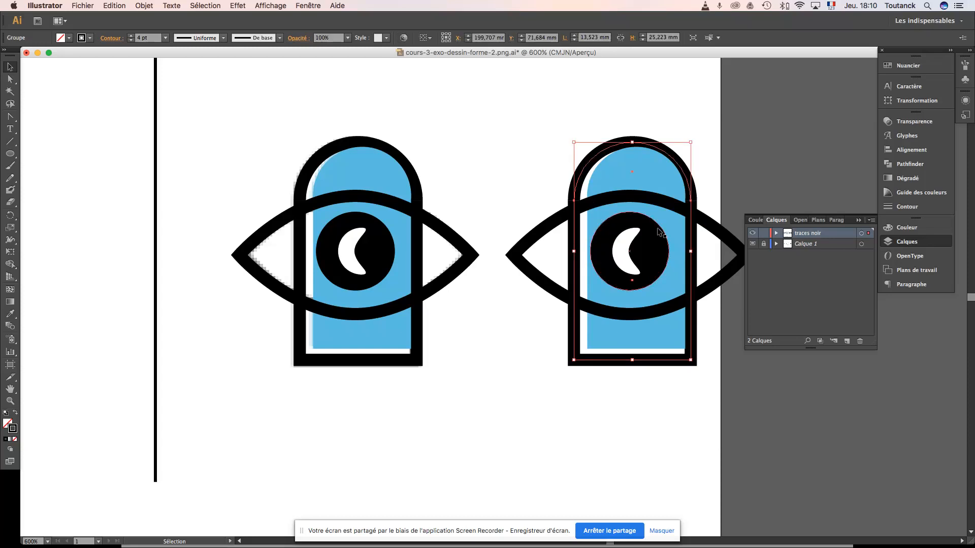
{"action": "left_click", "coordinate": [491, 404]}
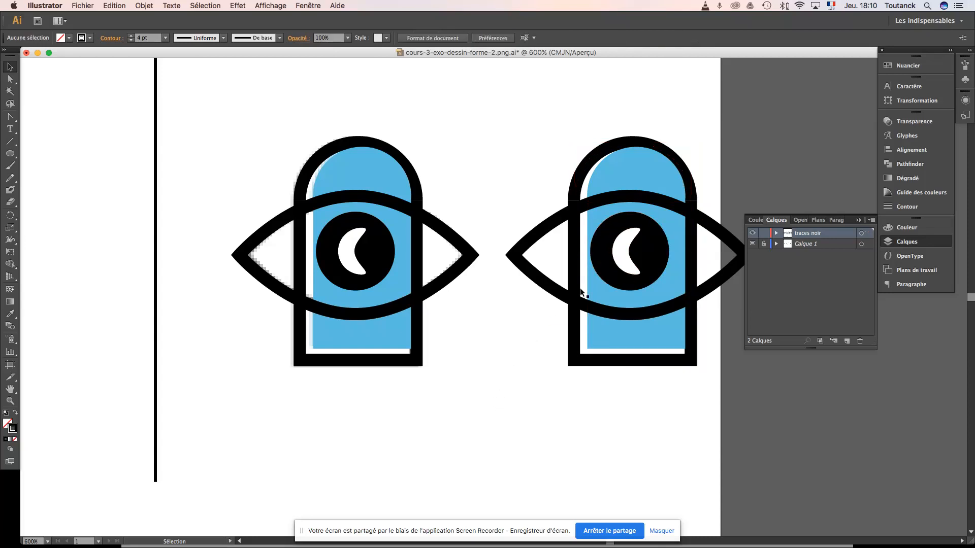
{"action": "left_click", "coordinate": [631, 179]}
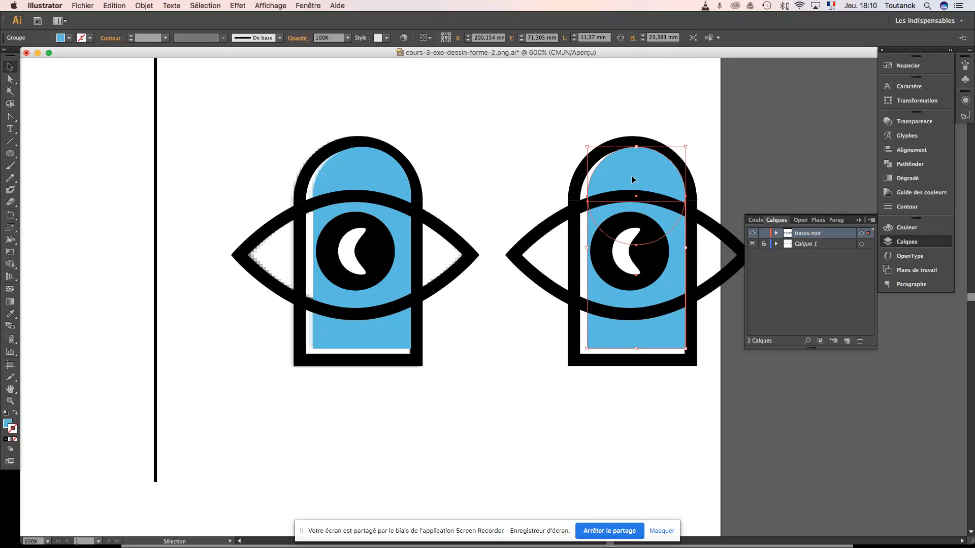
{"action": "key", "text": "super+minus"}
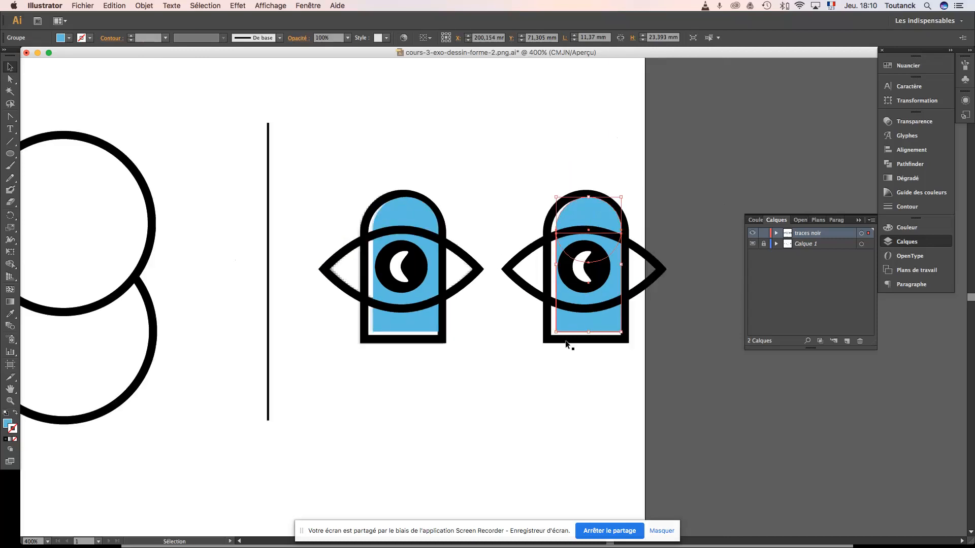
{"action": "left_click", "coordinate": [566, 342]}
- Display the Pathfinder operations and draw a circle about 6 mm wide below the first icon, with default white fill and 1 pt black stroke
{"action": "scroll", "coordinate": [543, 361], "scroll_direction": "down", "scroll_amount": 5}
{"action": "scroll", "coordinate": [544, 361], "scroll_direction": "right", "scroll_amount": 2}
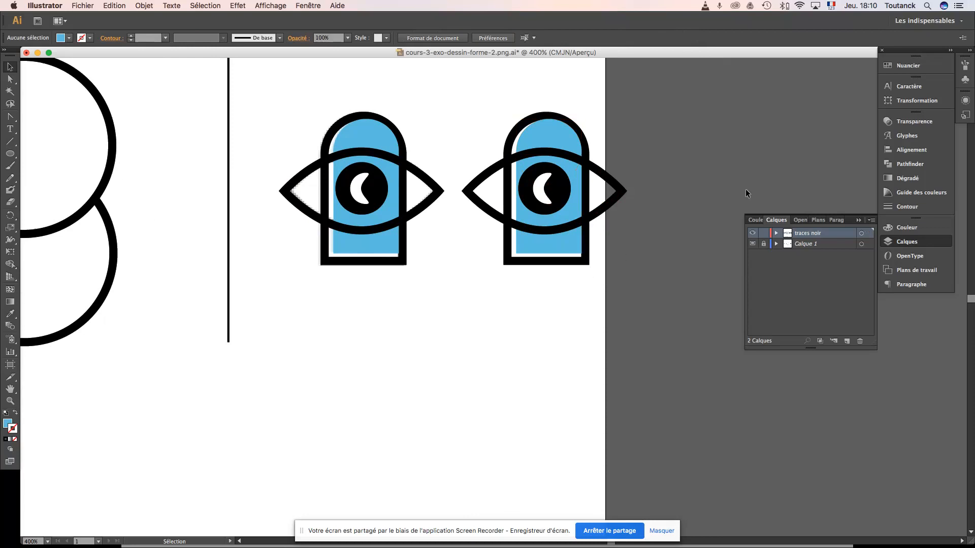
{"action": "left_click", "coordinate": [920, 166]}
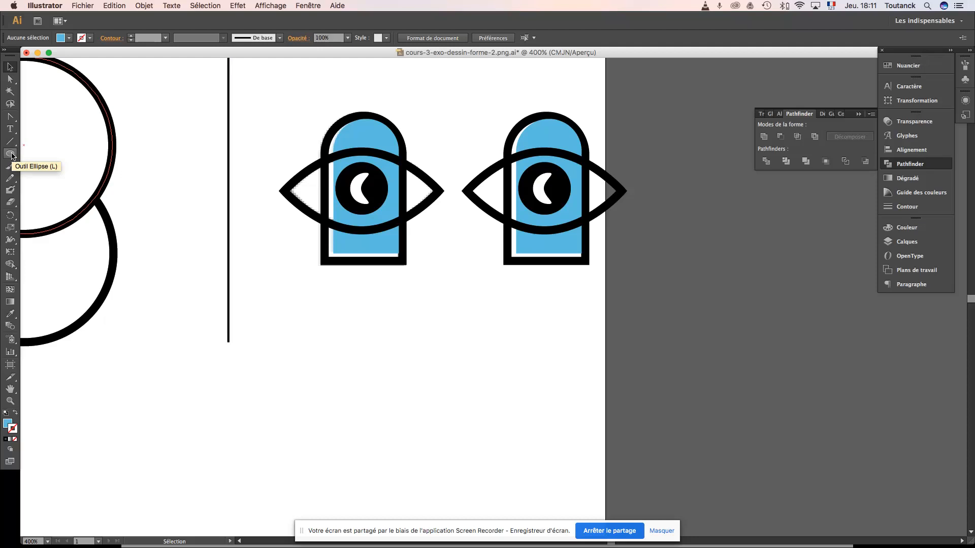
{"action": "left_click", "coordinate": [11, 154]}
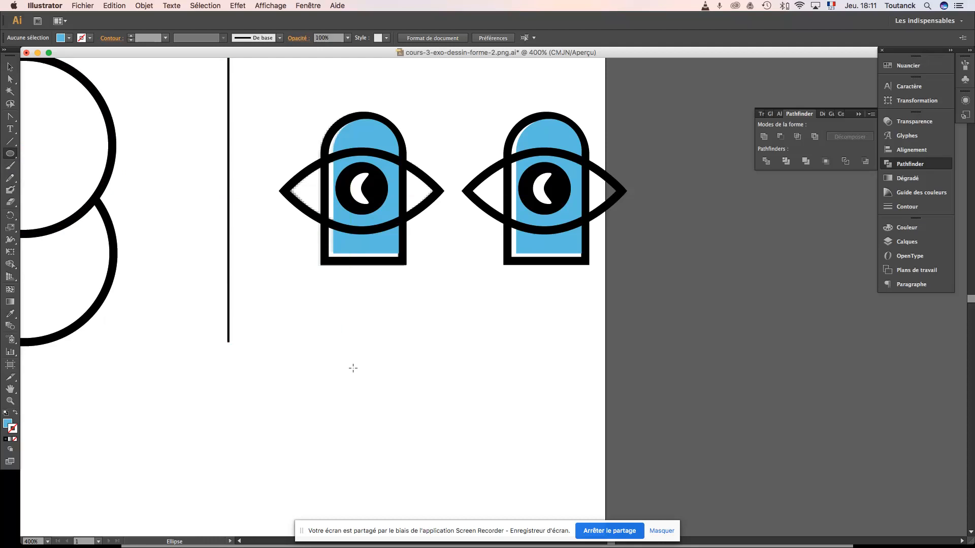
{"action": "left_click_drag", "start_coordinate": [352, 368], "coordinate": [333, 350]}
{"action": "key", "text": "v"}
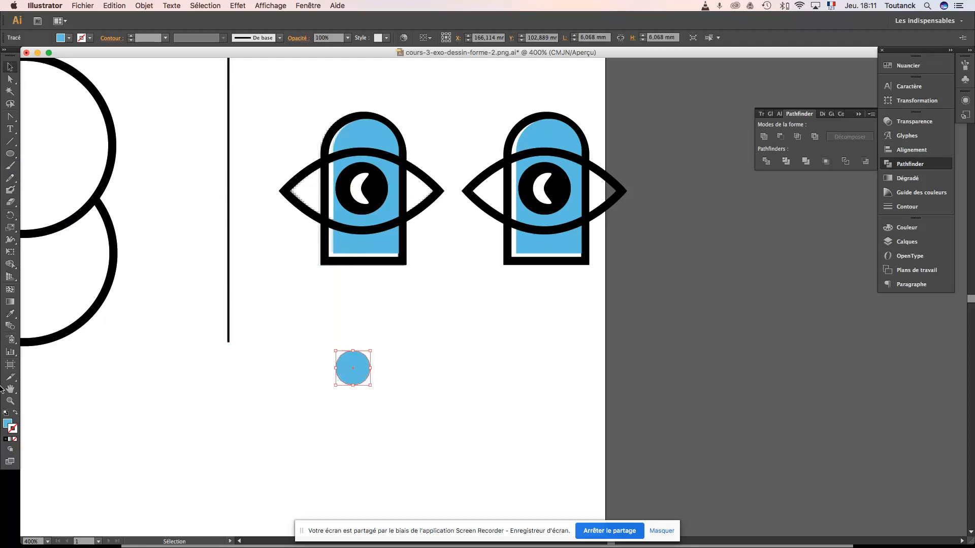
{"action": "key", "text": "d"}
{"action": "mouse_move", "coordinate": [361, 354]}
{"action": "left_mouse_down"}
{"action": "mouse_move", "coordinate": [366, 173]}
{"action": "mouse_move", "coordinate": [374, 246]}
{"action": "mouse_move", "coordinate": [368, 354]}
{"action": "left_mouse_up"}
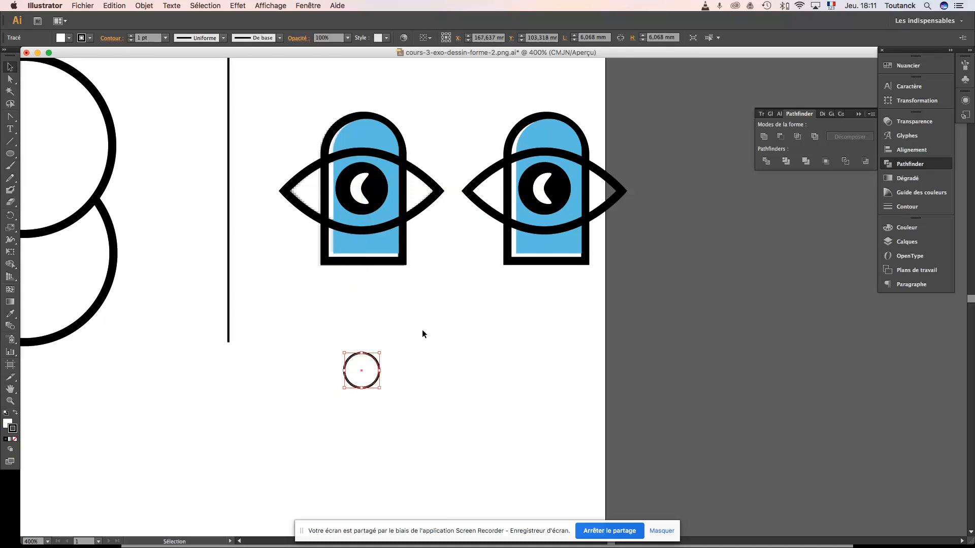
- Duplicate the small circle in place, offset the copy about 2.5 mm to the right so the two overlap, and deselect it
{"action": "key", "text": "super+c"}
{"action": "key", "text": "super+f"}
{"action": "key", "text": "shift+Right"}
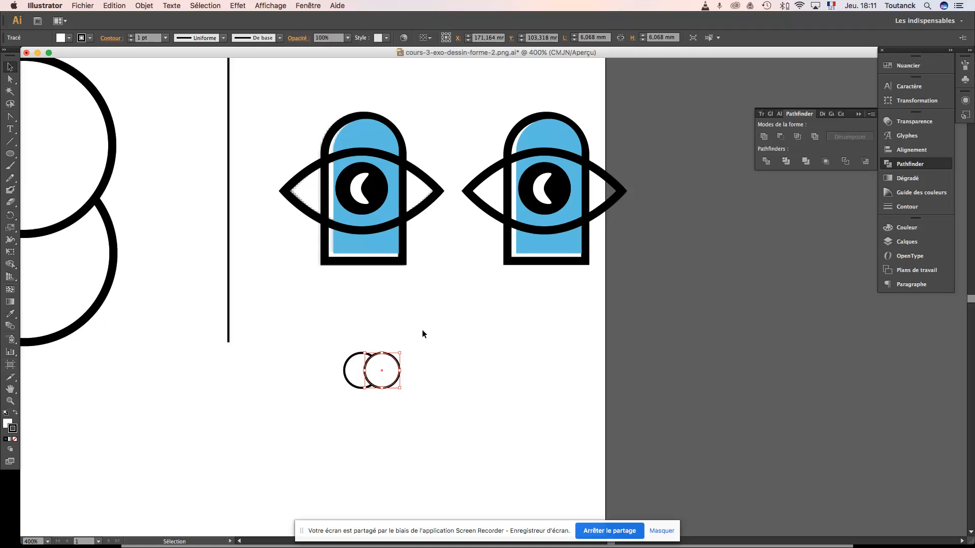
{"action": "key", "text": "Left"}
{"action": "key", "text": "Left"}
{"action": "key", "text": "Left"}
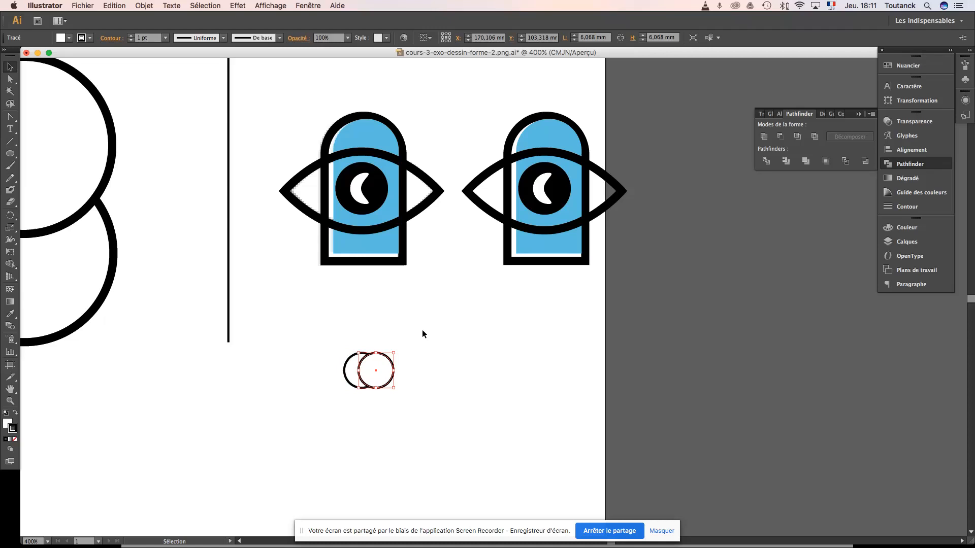
{"action": "left_click", "coordinate": [418, 365]}
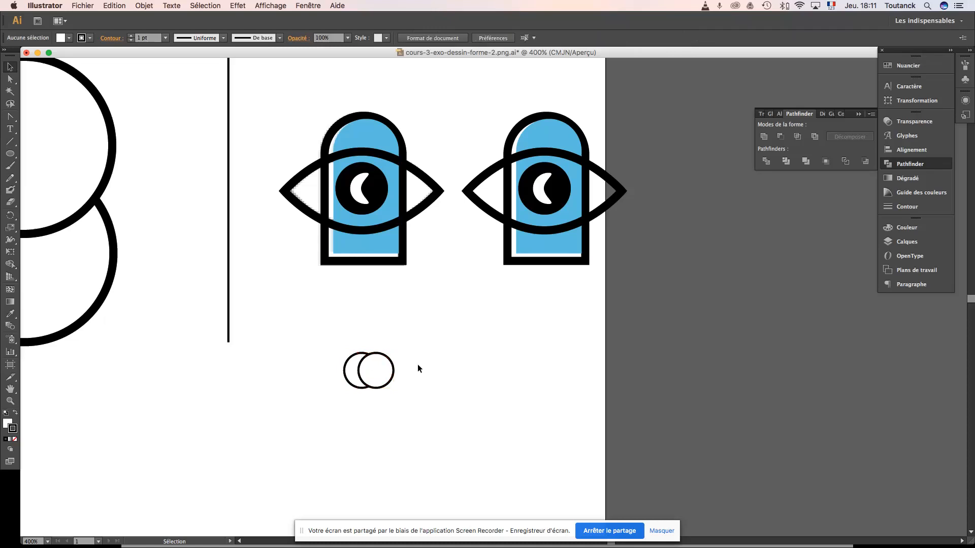
{"action": "key", "text": "super+plus"}
{"action": "key", "text": "super+plus"}
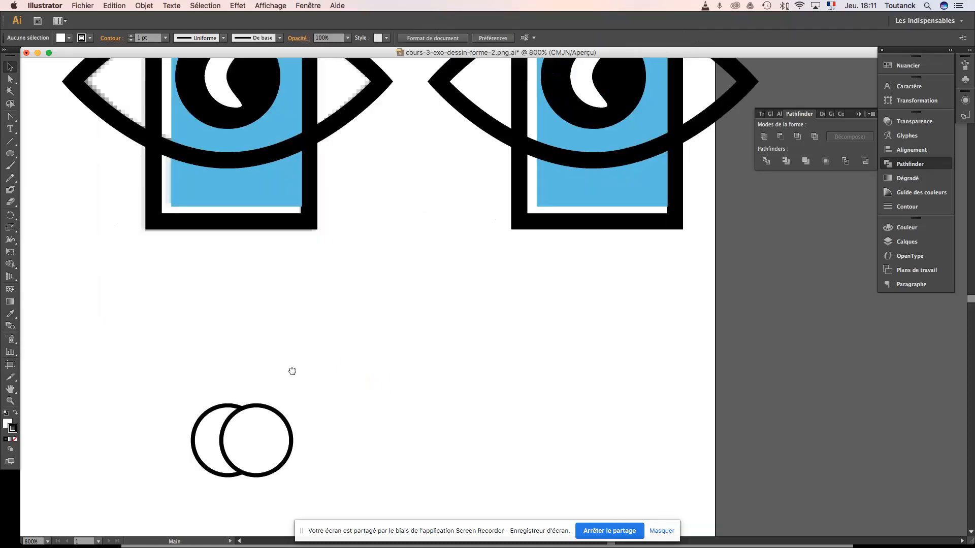
- Place the Pathfinder operations just above the two overlapping circles and select both circles
{"action": "left_click_drag", "start_coordinate": [290, 375], "coordinate": [355, 260]}
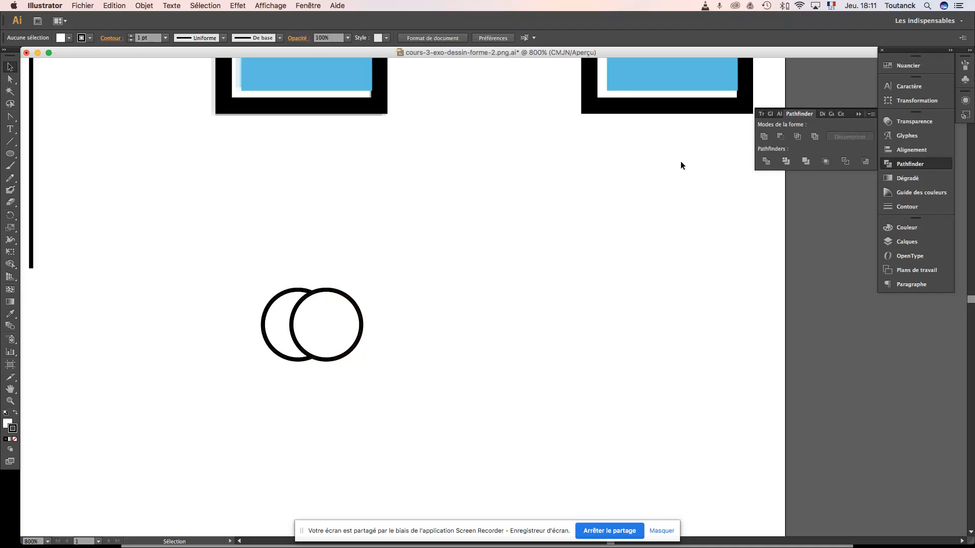
{"action": "left_click_drag", "start_coordinate": [802, 115], "coordinate": [320, 213]}
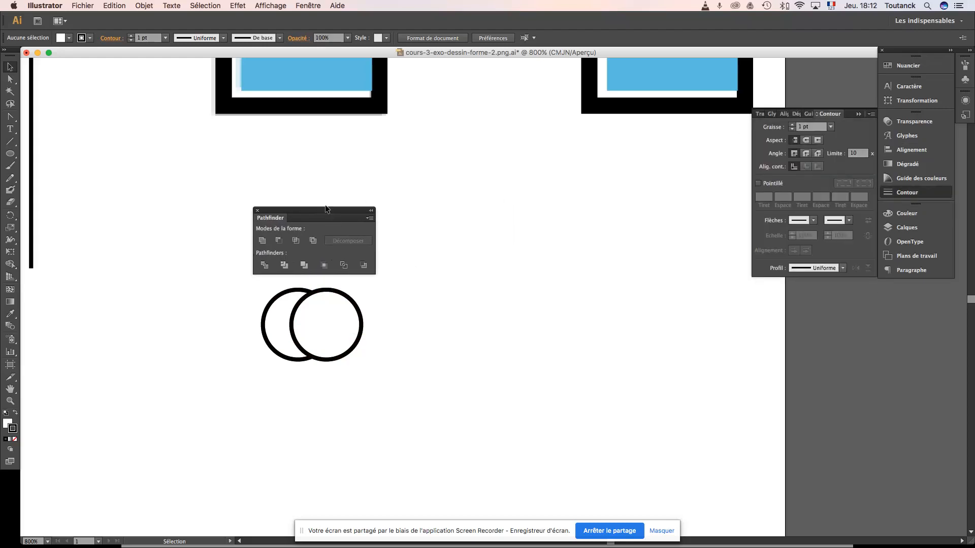
{"action": "left_click_drag", "start_coordinate": [231, 297], "coordinate": [386, 367]}
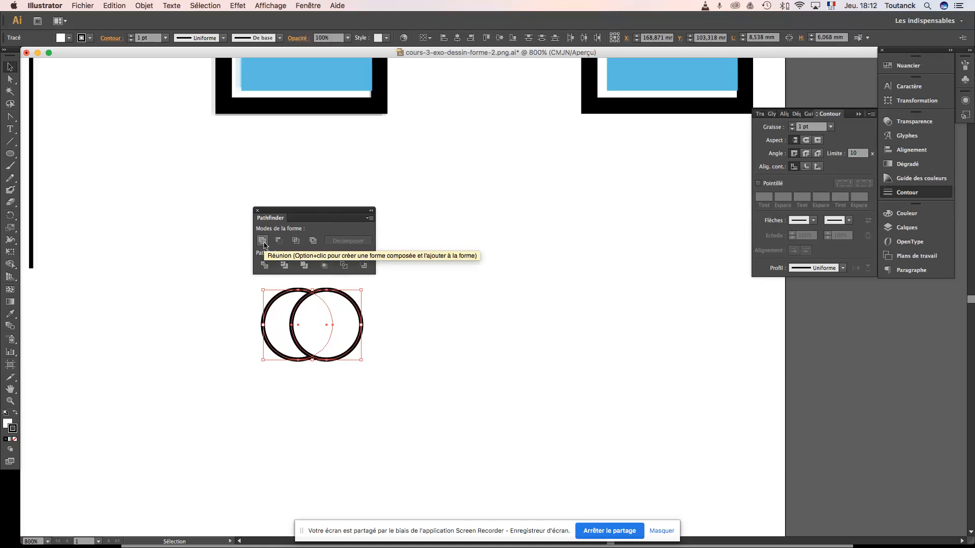
- Try uniting the two selected circles into one shape with Pathfinder, and undo the union
{"action": "left_click", "coordinate": [263, 241]}
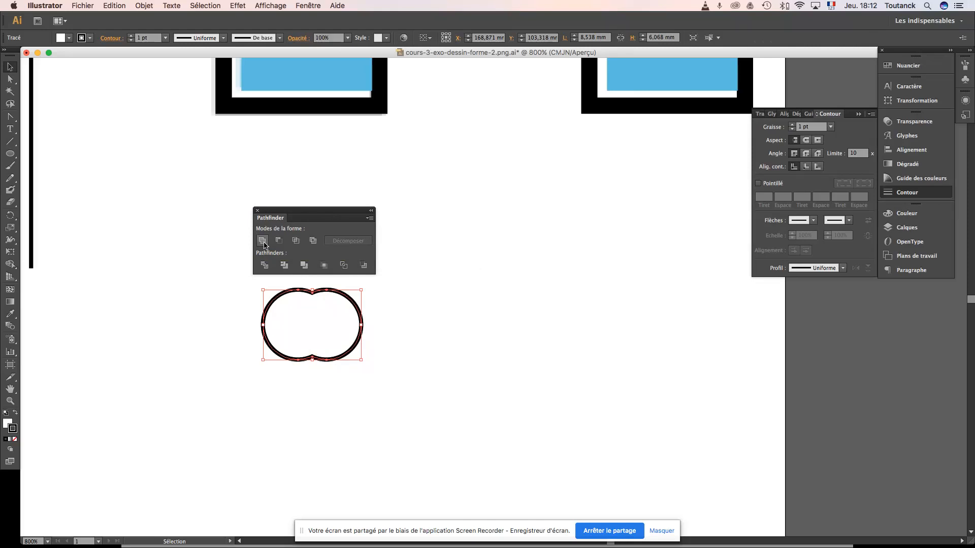
{"action": "key", "text": "super+z"}
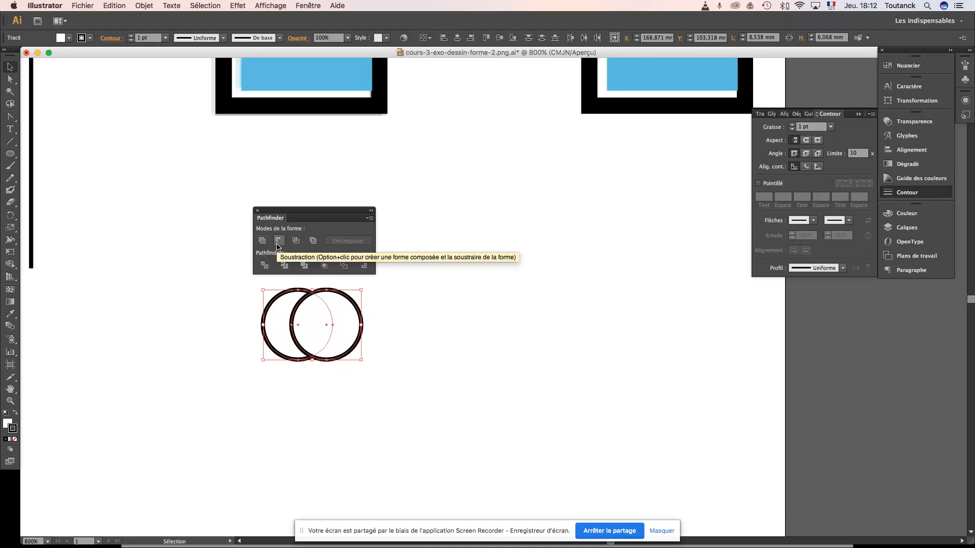
- Subtract the front circle from the back one to form a crescent, move the Pathfinder operations beside it, and save the document
{"action": "left_click", "coordinate": [279, 242]}
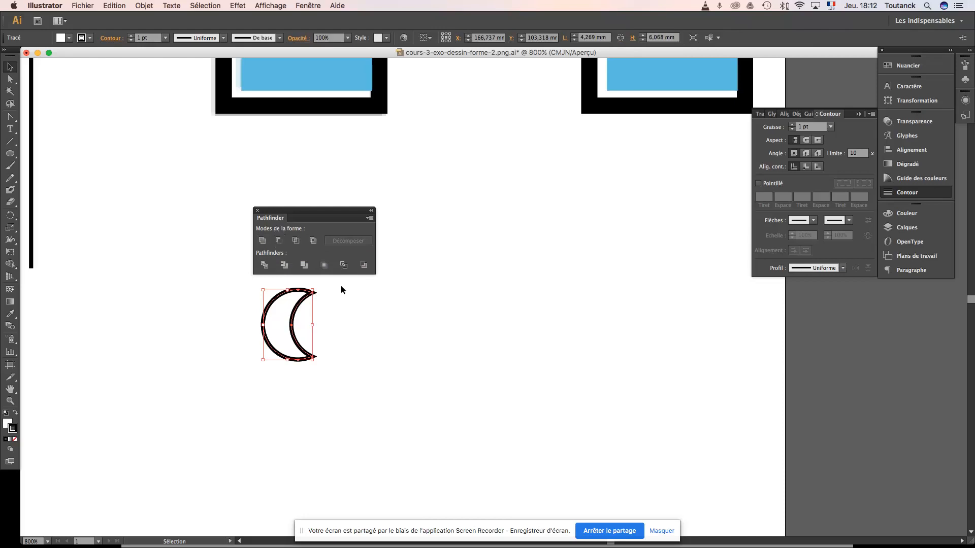
{"action": "left_click", "coordinate": [371, 320]}
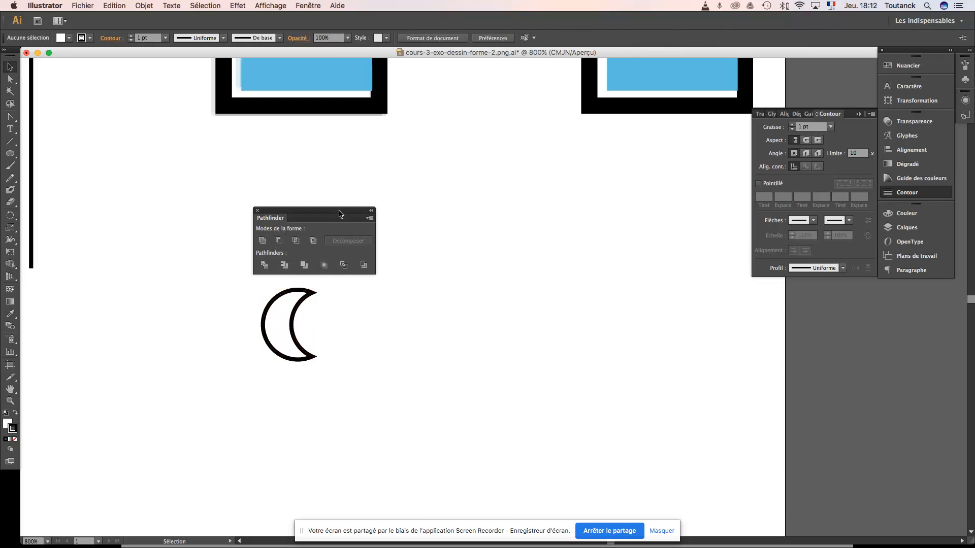
{"action": "left_click_drag", "start_coordinate": [336, 217], "coordinate": [438, 298]}
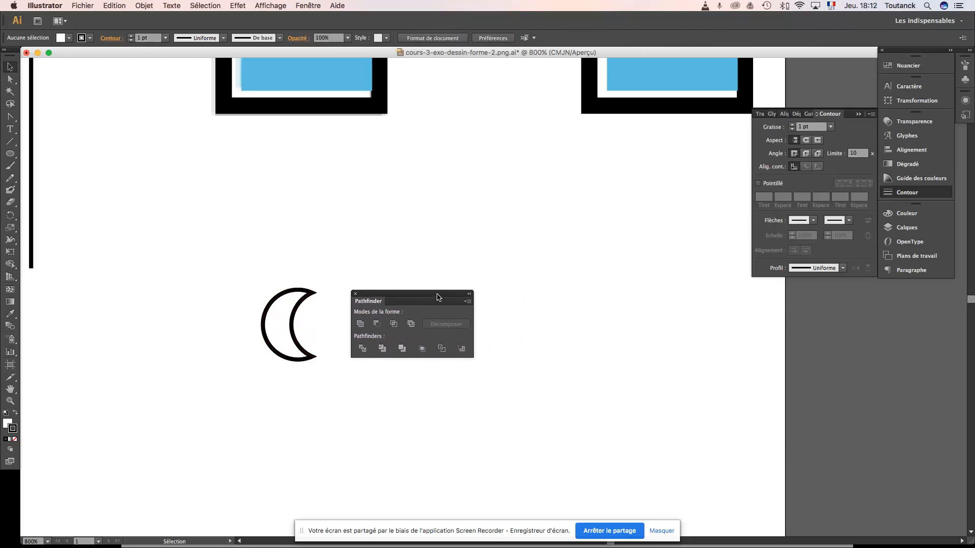
{"action": "key", "text": "super+s"}
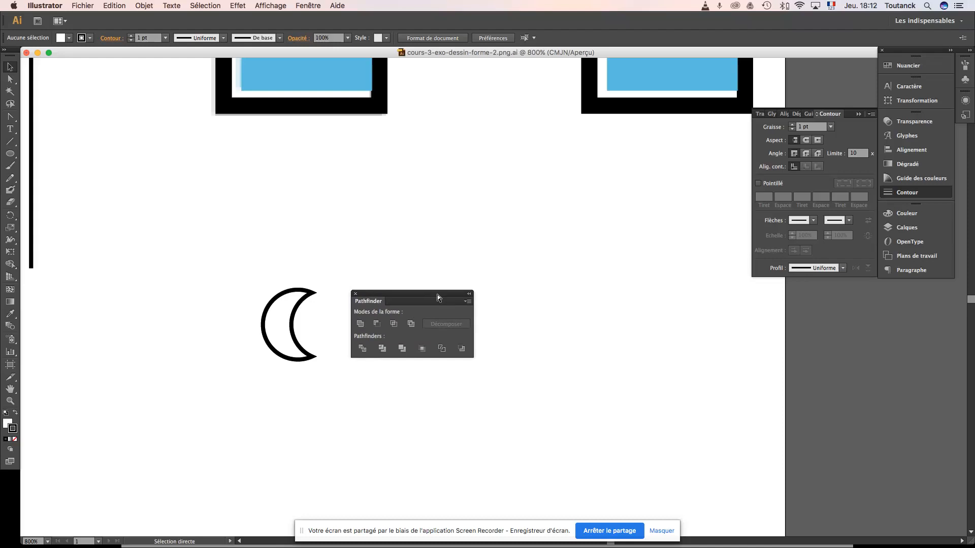
- Switch to the course slides in Adobe Acrobat Professional
{"action": "key", "text": "super+Tab"}
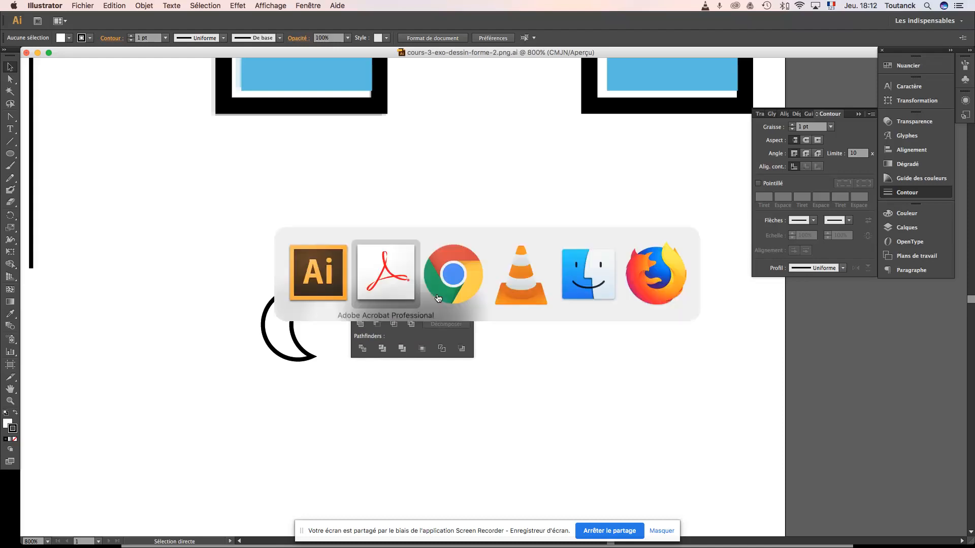
{"action": "key", "text": "super+Tab"}
{"action": "key", "text": "super+Tab"}
{"action": "key", "text": "super+Tab"}
{"action": "key", "text": "super+Tab"}
{"action": "key", "text": "super+Tab"}
{"action": "key", "text": "super+Tab"}
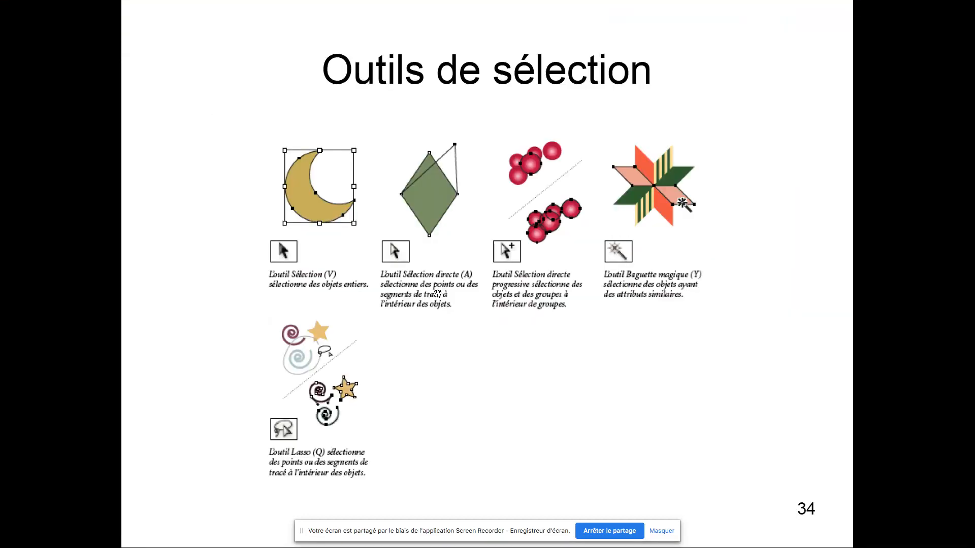
- Page forward through the course slides to page 59, the Pathfinder slide on combining shapes
{"action": "key", "text": "Right"}
{"action": "key", "text": "Right"}
{"action": "key", "text": "Right"}
{"action": "key", "text": "Right"}
{"action": "key", "text": "Right"}
{"action": "key", "text": "Right"}
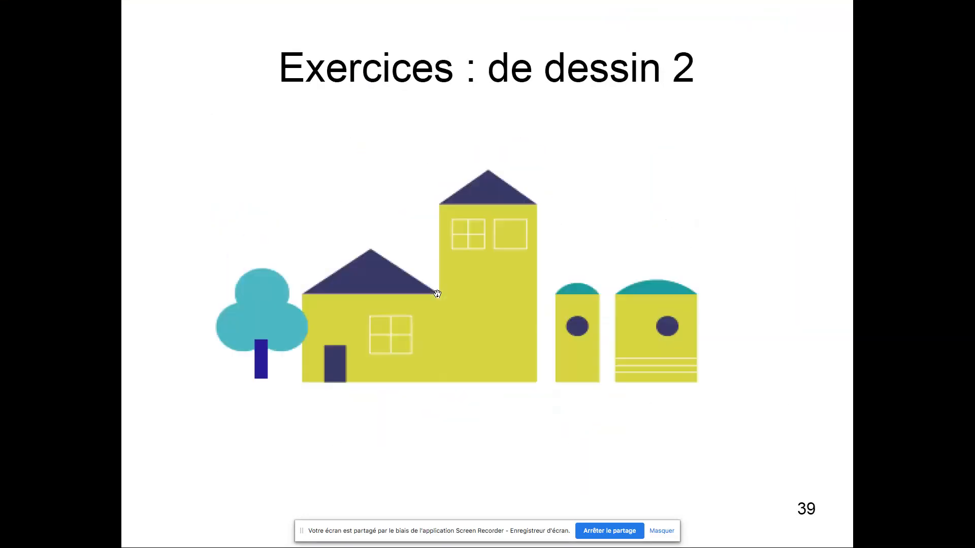
{"action": "key", "text": "Right"}
{"action": "key", "text": "Right"}
{"action": "key", "text": "Right"}
{"action": "key", "text": "Right"}
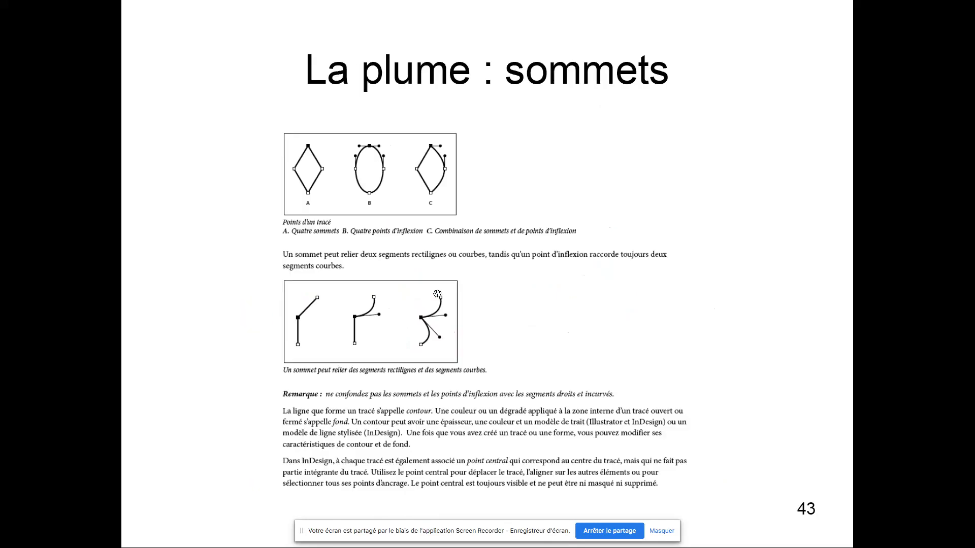
{"action": "key", "text": "Right"}
{"action": "key", "text": "Right"}
{"action": "key", "text": "Right"}
{"action": "key", "text": "Right"}
{"action": "key", "text": "Right"}
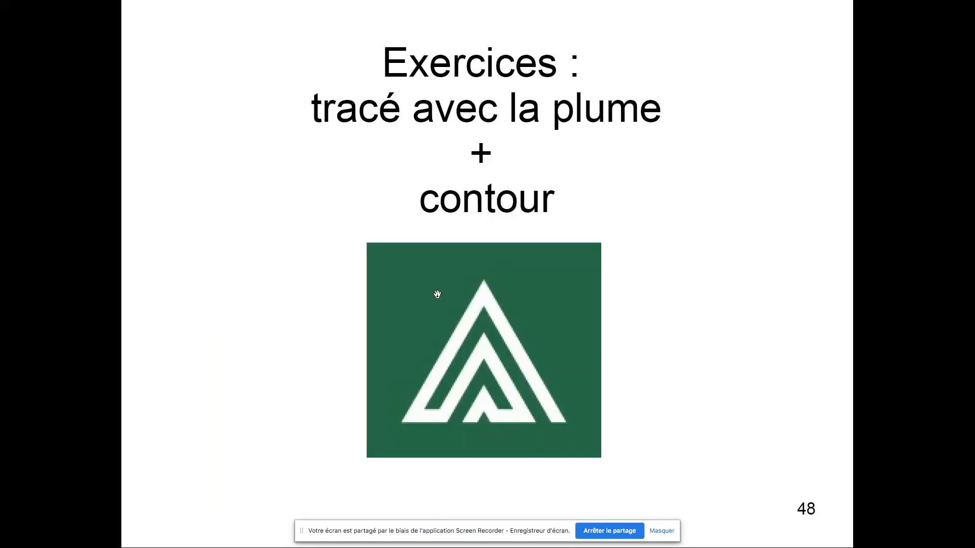
{"action": "key", "text": "Right"}
{"action": "key", "text": "Right"}
{"action": "key", "text": "Right"}
{"action": "key", "text": "Right"}
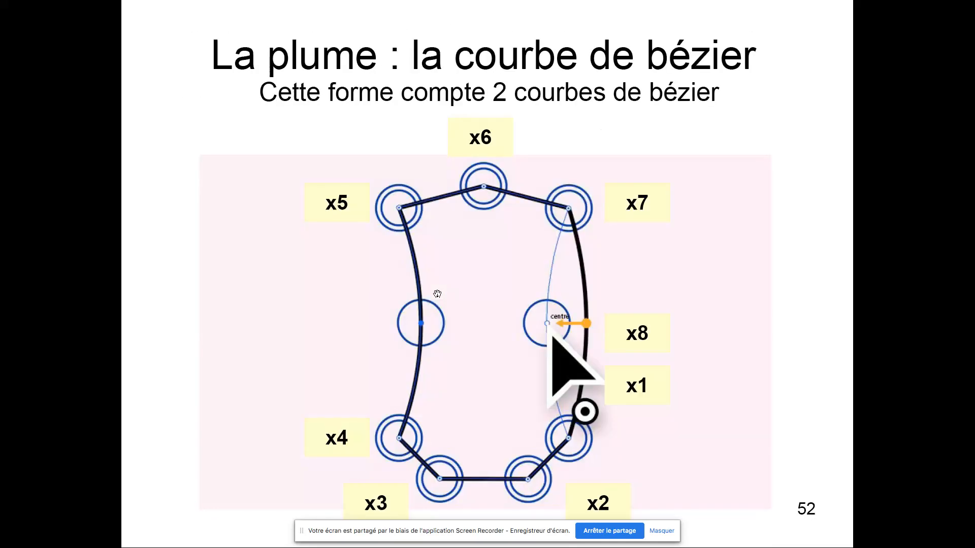
{"action": "key", "text": "Right"}
{"action": "key", "text": "Right"}
{"action": "key", "text": "Right"}
{"action": "key", "text": "Right"}
{"action": "key", "text": "Right"}
{"action": "key", "text": "Right"}
{"action": "key", "text": "Right"}
{"action": "key", "text": "Left"}
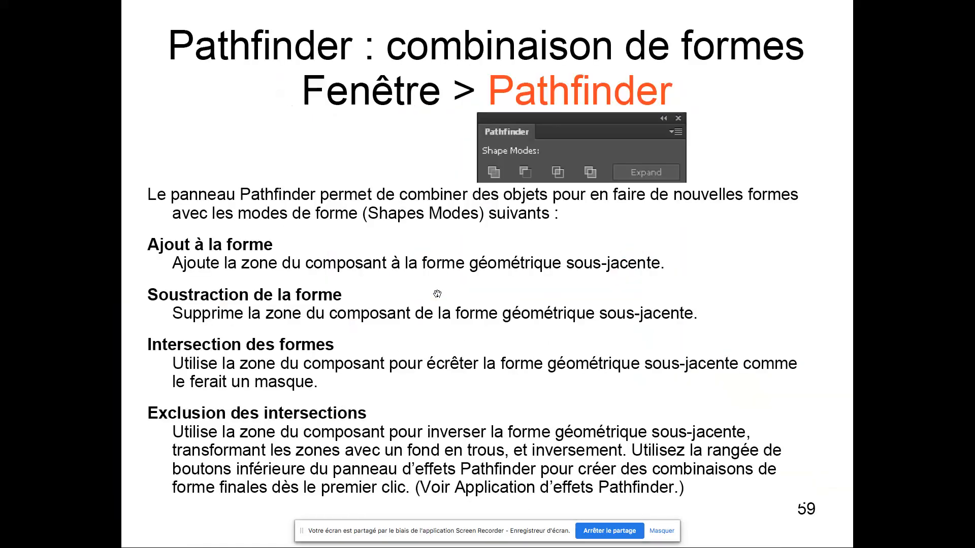
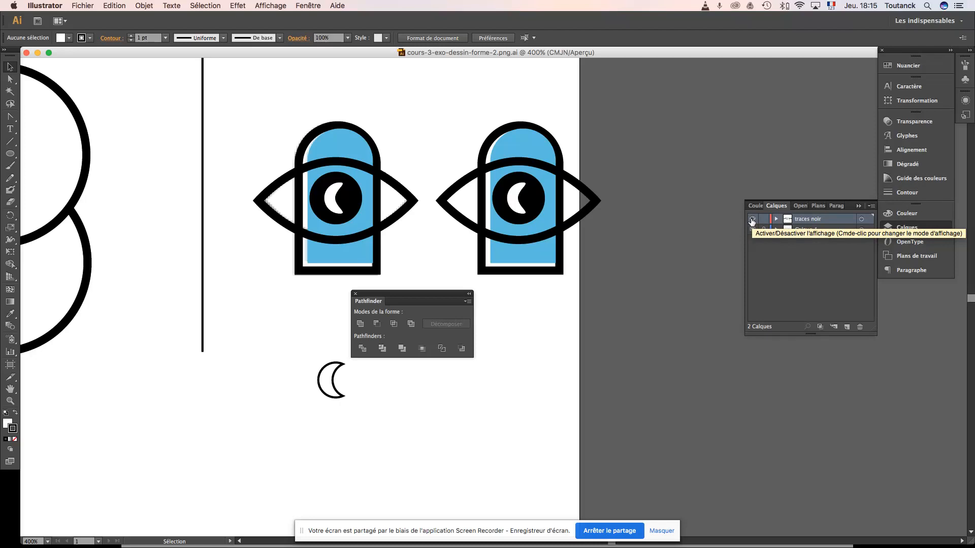
- Hide and show the "traces noir" layer repeatedly to compare the vector tracing with the reference image, leaving the layer visible
{"action": "left_click", "coordinate": [752, 220]}
{"action": "left_click", "coordinate": [752, 219]}
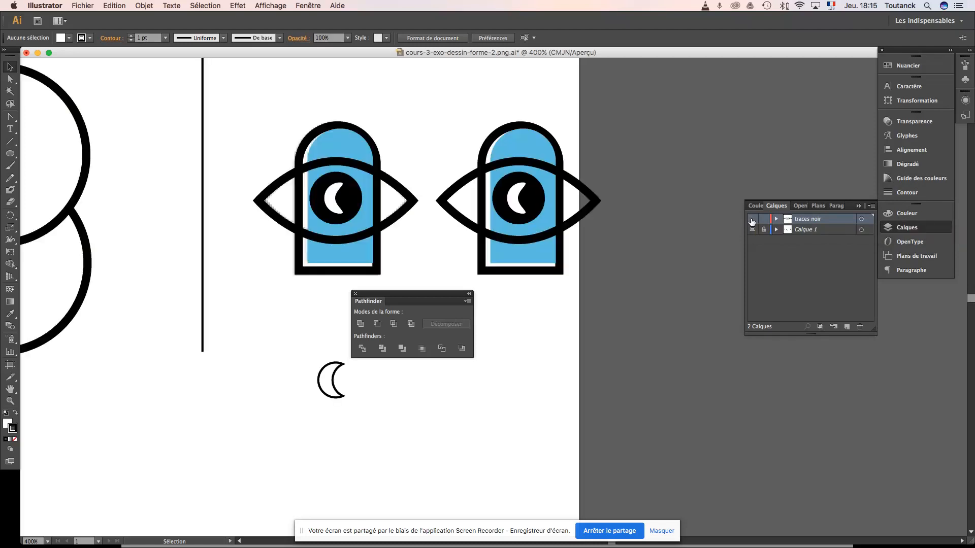
{"action": "left_click", "coordinate": [752, 220]}
{"action": "left_click", "coordinate": [752, 220]}
{"action": "left_click", "coordinate": [752, 220]}
{"action": "left_click", "coordinate": [752, 220]}
{"action": "left_click", "coordinate": [752, 220]}
{"action": "left_click", "coordinate": [753, 219]}
{"action": "left_click", "coordinate": [752, 220]}
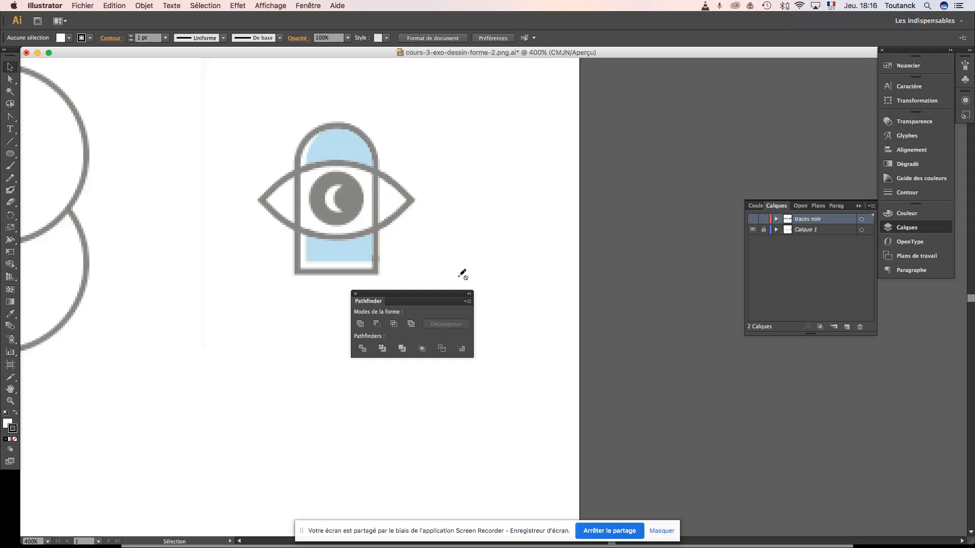
{"action": "left_click", "coordinate": [753, 219]}
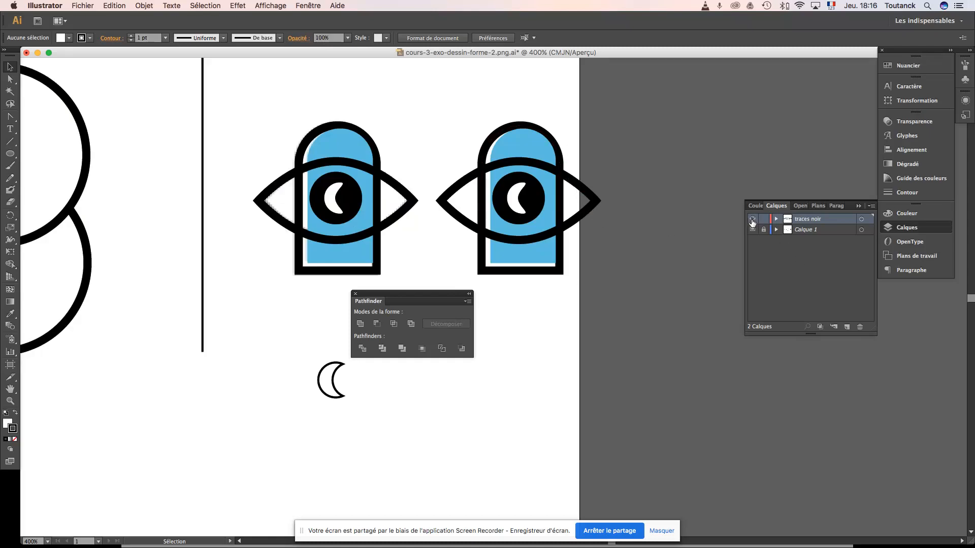
{"action": "left_click", "coordinate": [752, 220]}
{"action": "left_click", "coordinate": [752, 220]}
{"action": "left_click", "coordinate": [752, 220]}
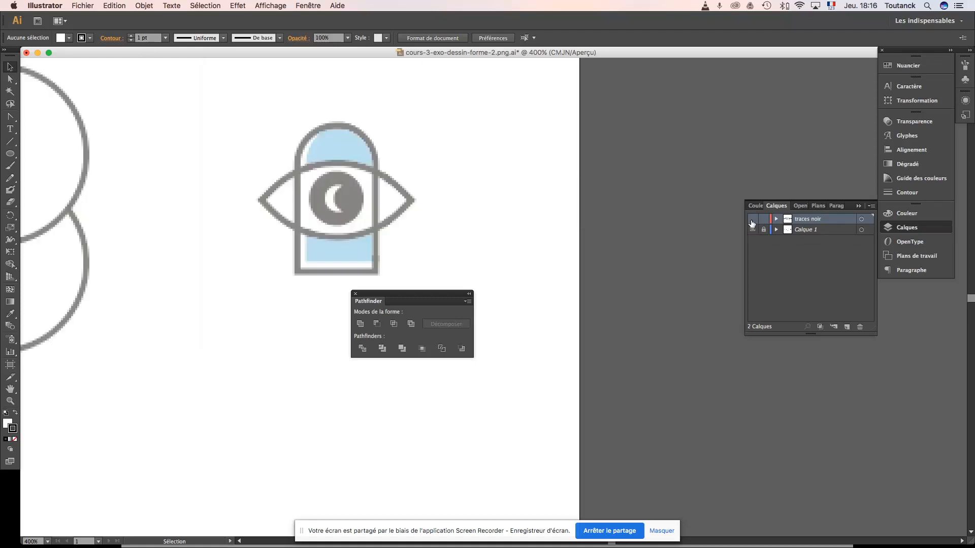
{"action": "left_click", "coordinate": [752, 220]}
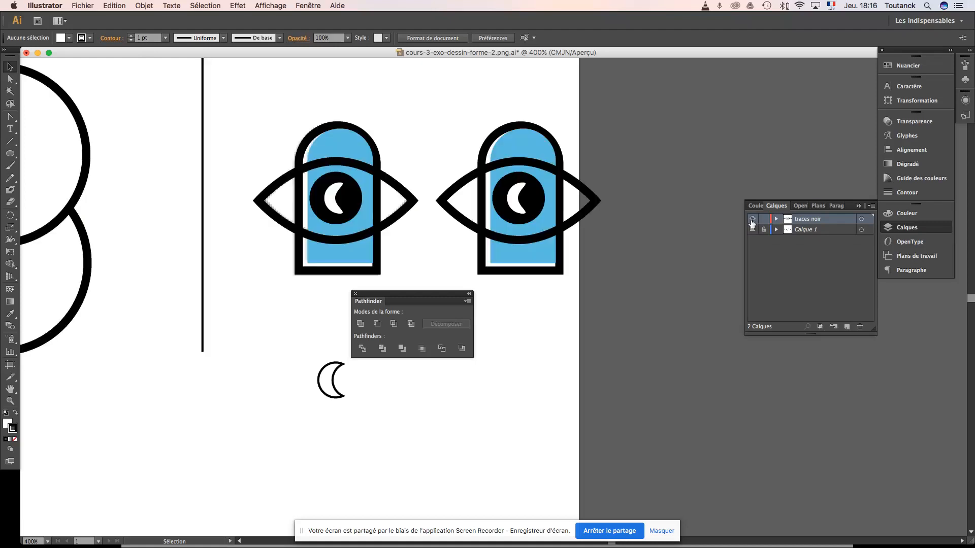
{"action": "left_click", "coordinate": [752, 220]}
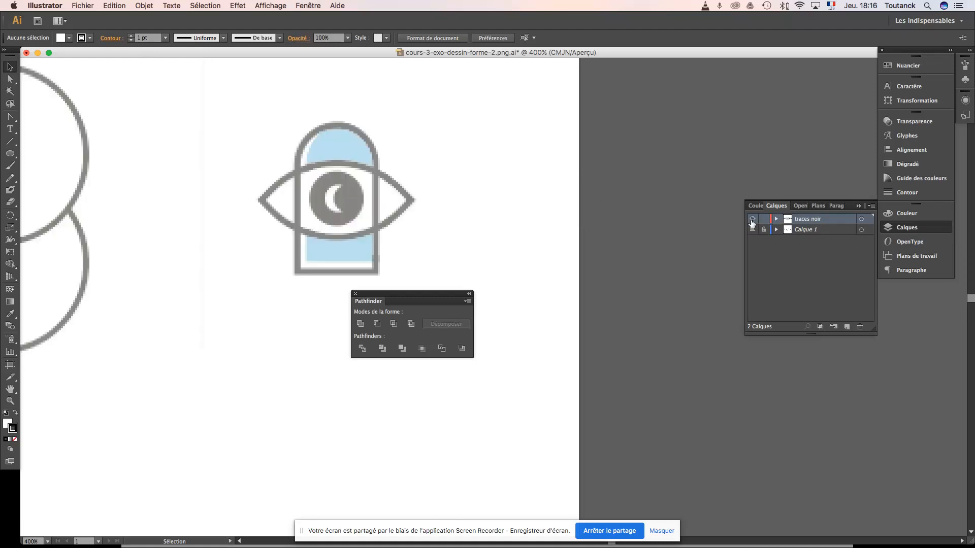
{"action": "left_click", "coordinate": [752, 220]}
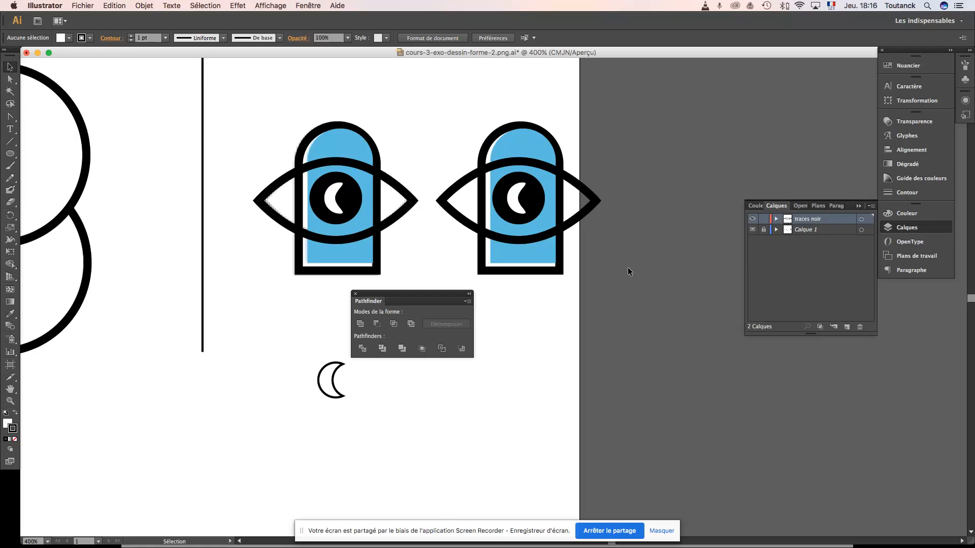
- Delete the white crescent, the black pupil circle and the black arch outline from the first eye-and-arch icon
{"action": "key", "text": "space"}
{"action": "left_click_drag", "start_coordinate": [416, 258], "coordinate": [510, 282]}
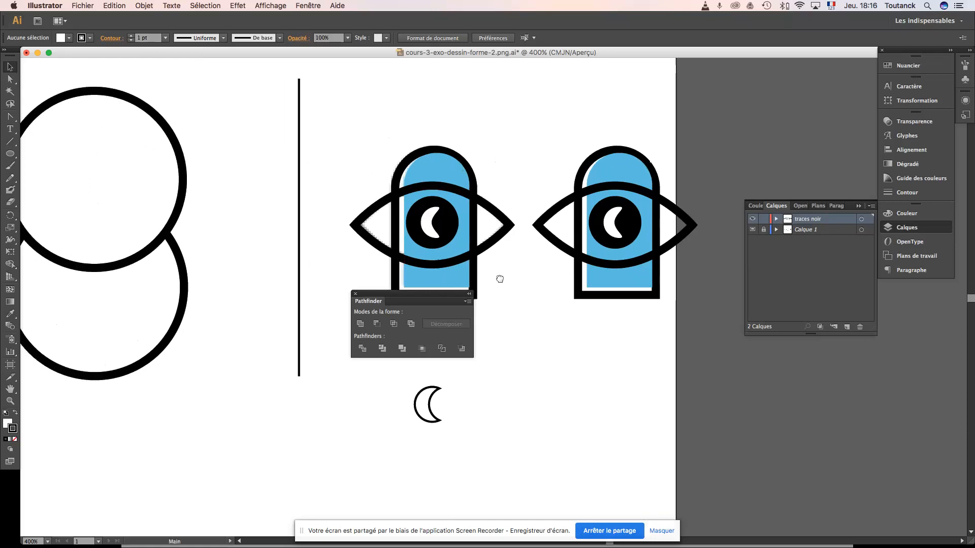
{"action": "left_click", "coordinate": [432, 228]}
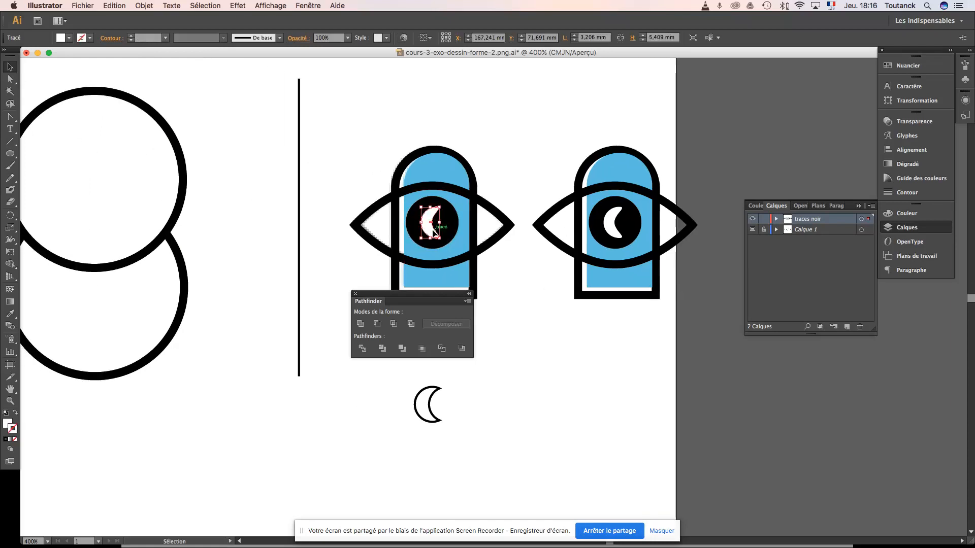
{"action": "key", "text": "Delete"}
{"action": "left_click", "coordinate": [432, 226]}
{"action": "key", "text": "Delete"}
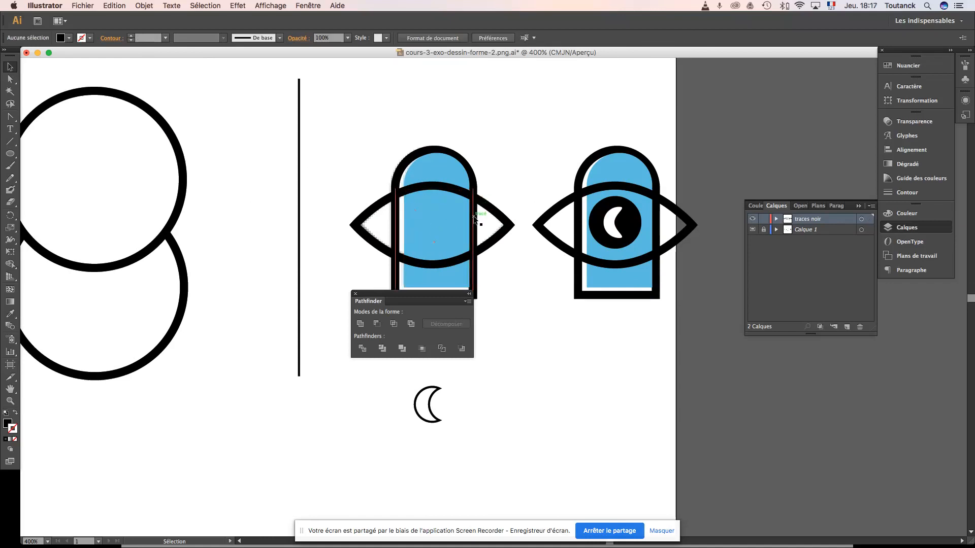
{"action": "left_click", "coordinate": [466, 164]}
{"action": "key", "text": "Delete"}
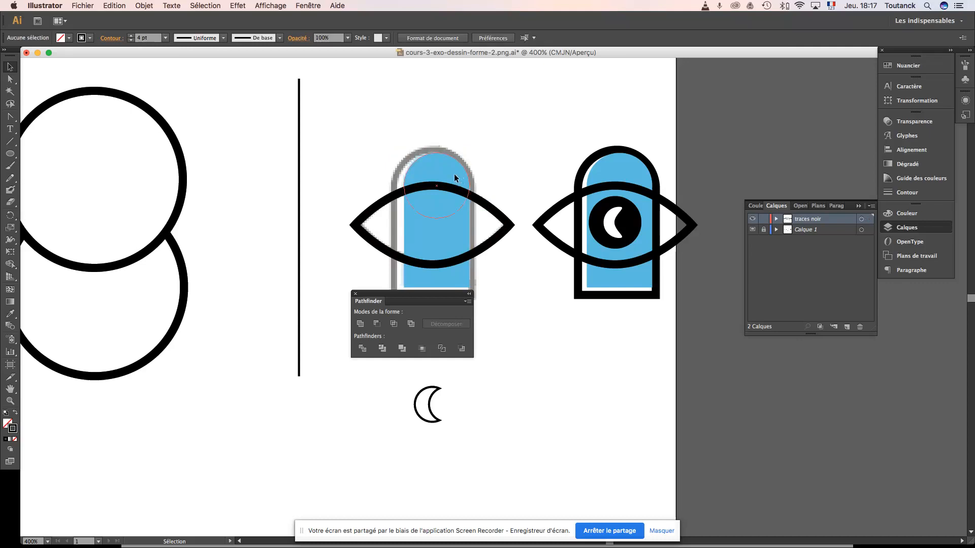
- Ungroup the blue arch of the first icon into its separate circle and rectangle
{"action": "left_click", "coordinate": [454, 175]}
{"action": "key", "text": "a"}
{"action": "key", "text": "v"}
{"action": "key", "text": "a"}
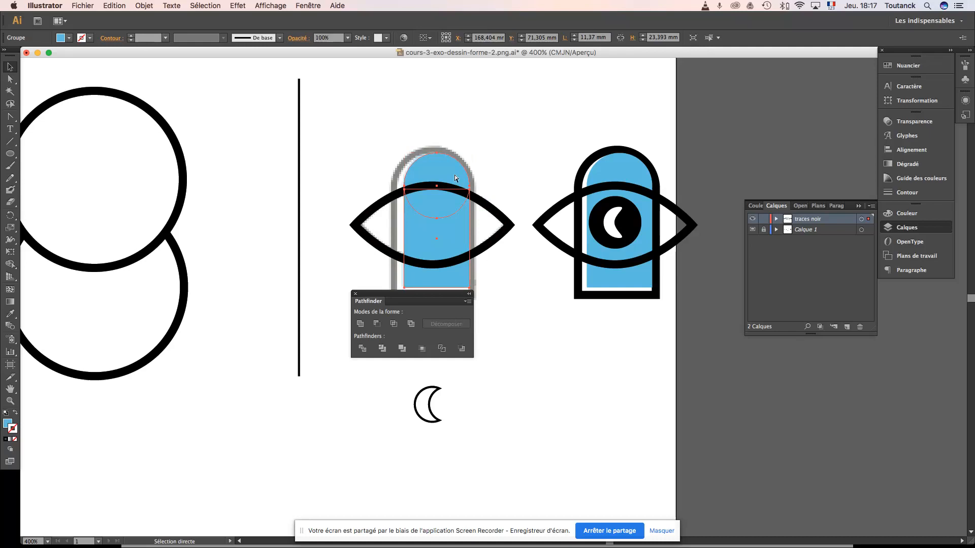
{"action": "key", "text": "v"}
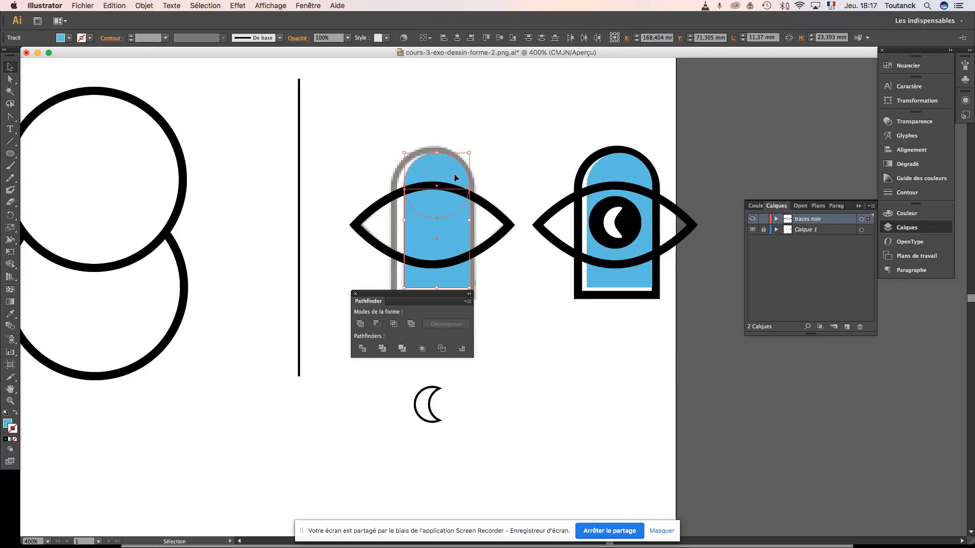
{"action": "right_click", "coordinate": [455, 177]}
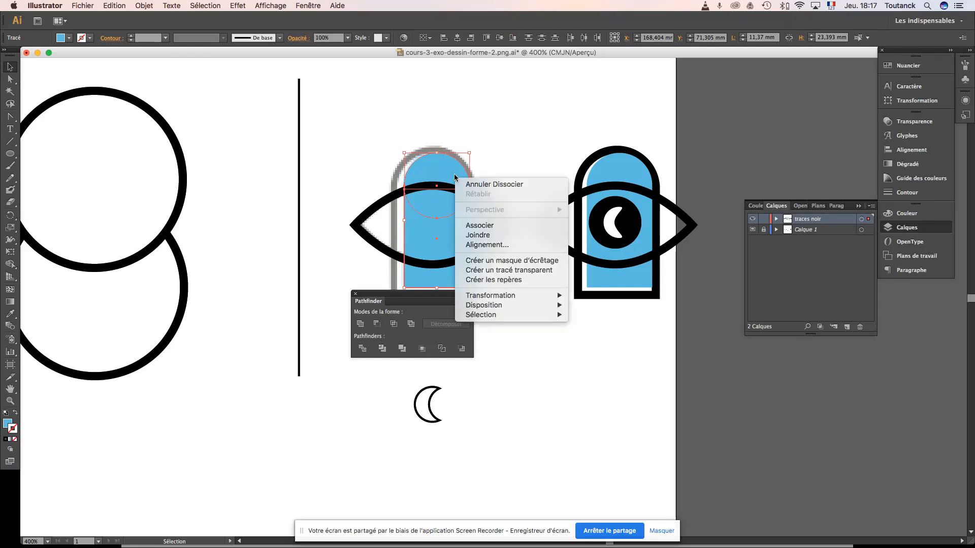
{"action": "left_click", "coordinate": [497, 155]}
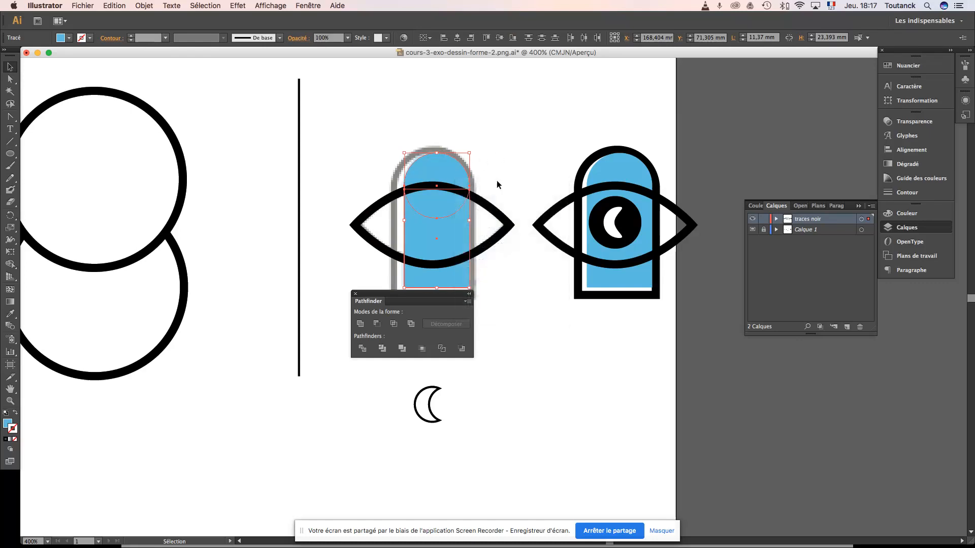
- Try moving the blue rectangle on its own away from the arch's circle
{"action": "left_click", "coordinate": [457, 236]}
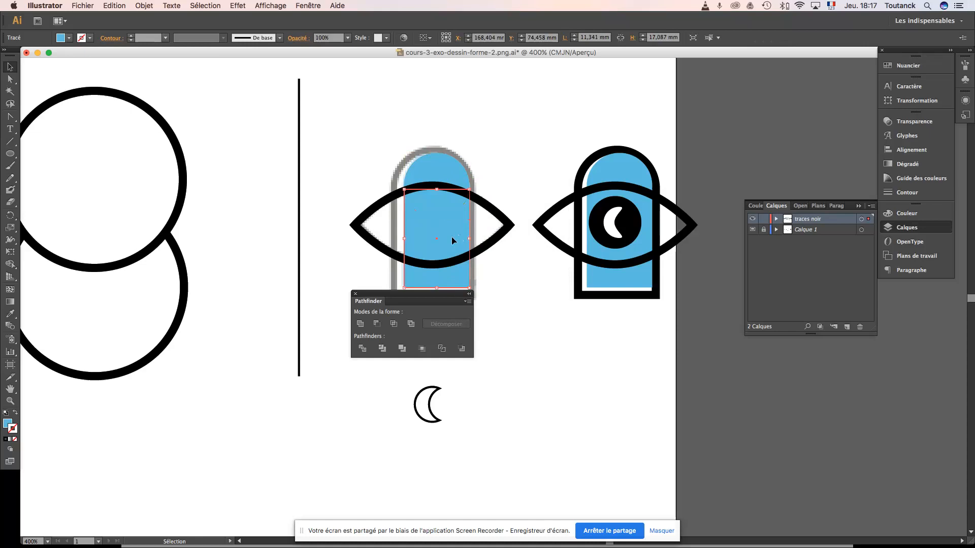
{"action": "left_click_drag", "start_coordinate": [456, 237], "coordinate": [377, 238]}
{"action": "key", "text": "super+z"}
- Move the blue circle and rectangle together into the empty space between the large circles and the vertical line
{"action": "left_click", "coordinate": [447, 163], "text": "shift"}
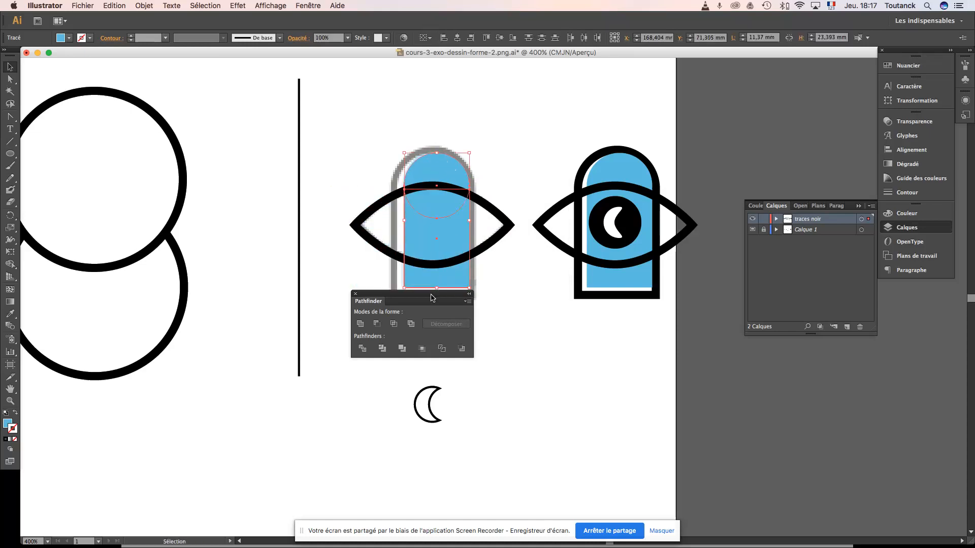
{"action": "left_click_drag", "start_coordinate": [428, 299], "coordinate": [553, 329]}
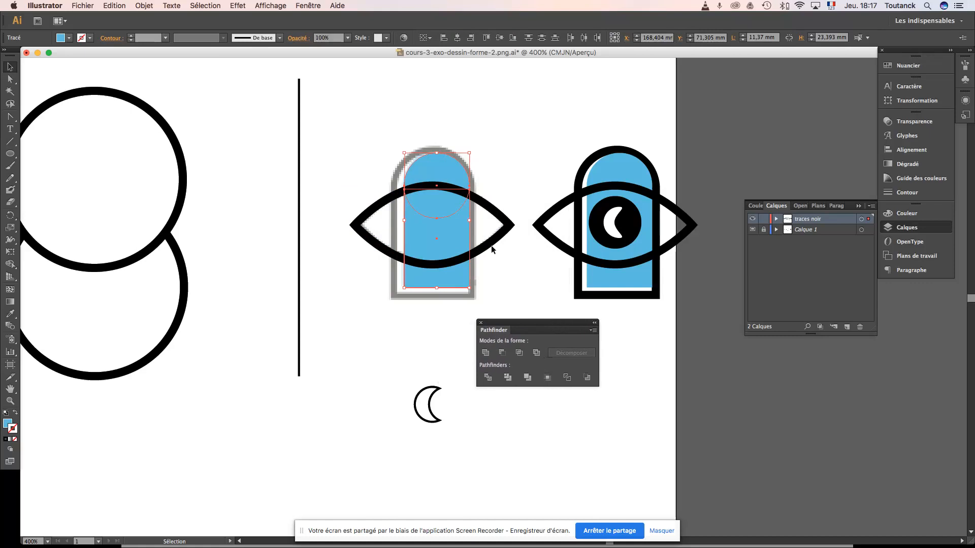
{"action": "key", "text": "Left"}
{"action": "key", "text": "Left"}
{"action": "key", "text": "Left"}
{"action": "key", "text": "Left"}
{"action": "key", "text": "Left"}
{"action": "key", "text": "Left"}
{"action": "key", "text": "Left"}
{"action": "key", "text": "Left"}
{"action": "key", "text": "Left"}
{"action": "key", "text": "Left"}
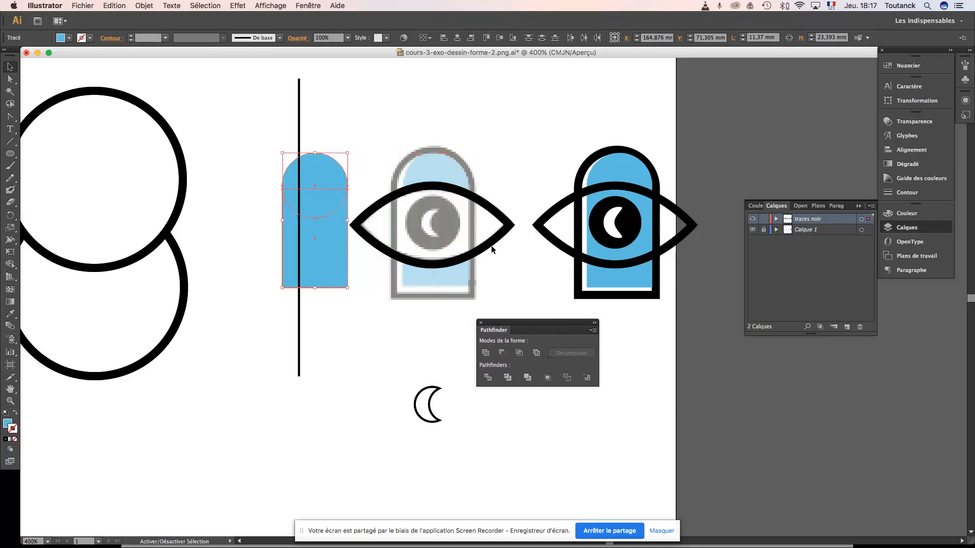
{"action": "key", "text": "Left"}
{"action": "key", "text": "Left"}
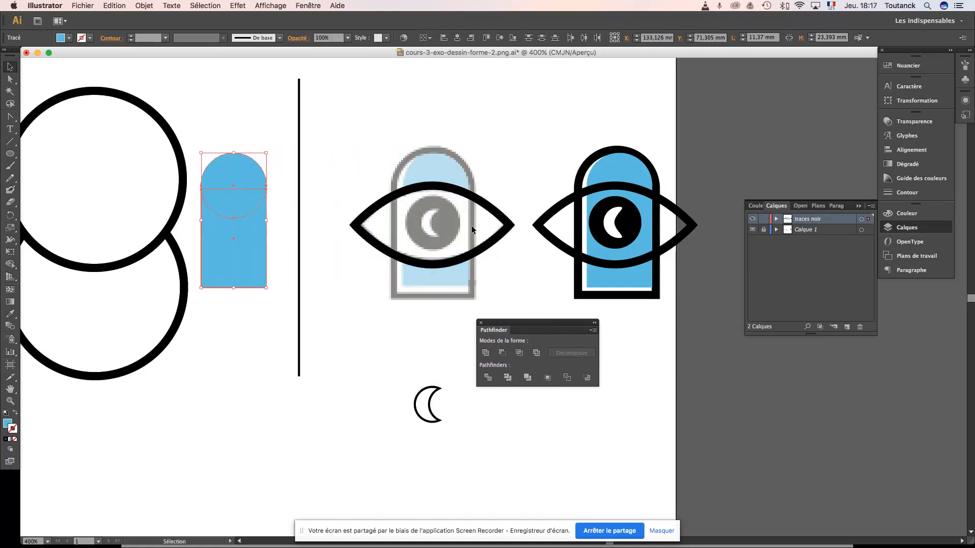
{"action": "key", "text": "Right"}
{"action": "key", "text": "Right"}
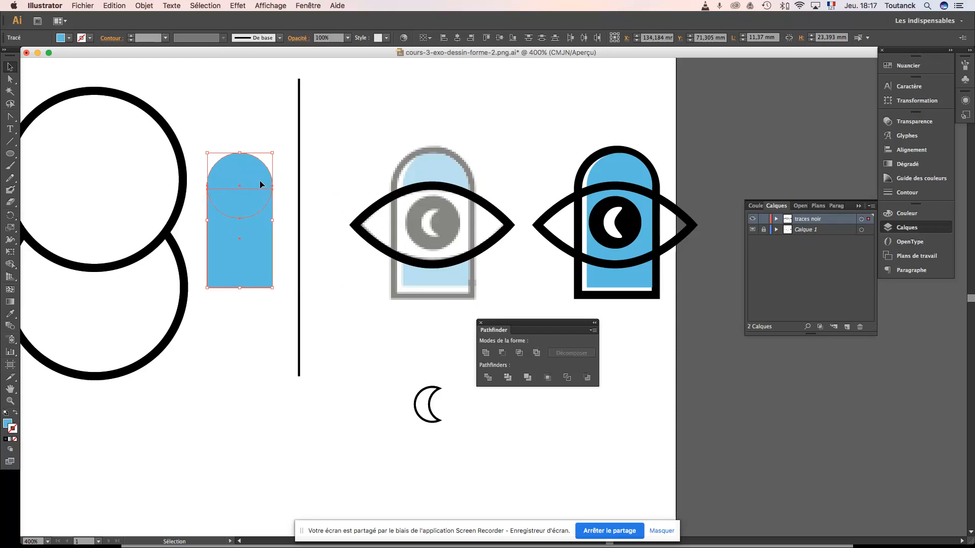
- Unite the blue circle and rectangle into a single arch shape with Pathfinder
{"action": "left_click", "coordinate": [282, 193]}
{"action": "left_click", "coordinate": [266, 186]}
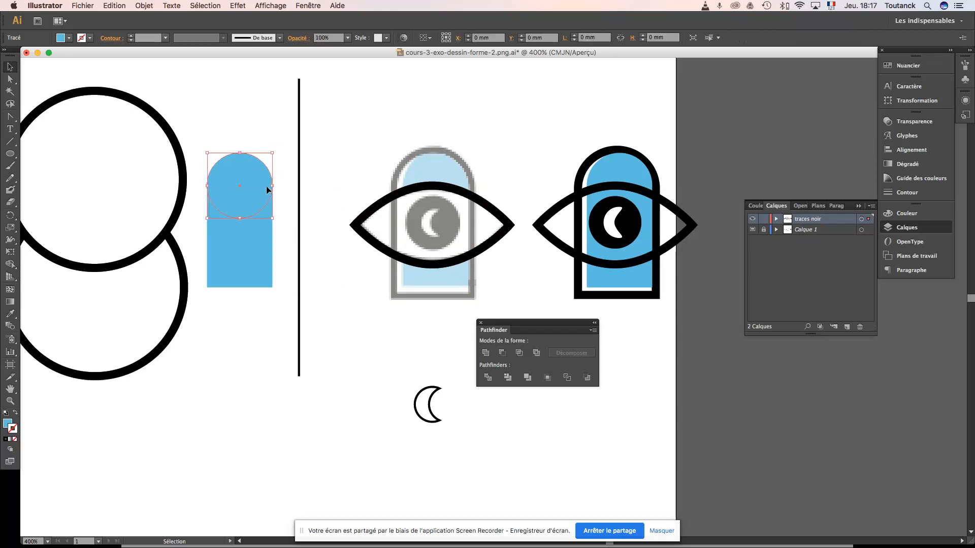
{"action": "left_click", "coordinate": [255, 237]}
{"action": "left_click_drag", "start_coordinate": [504, 325], "coordinate": [208, 301]}
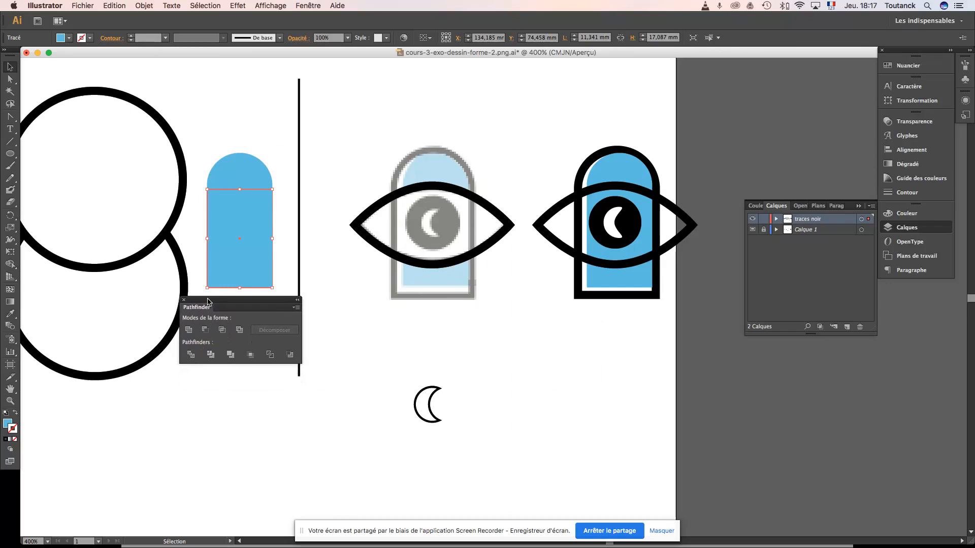
{"action": "left_click_drag", "start_coordinate": [221, 133], "coordinate": [257, 200]}
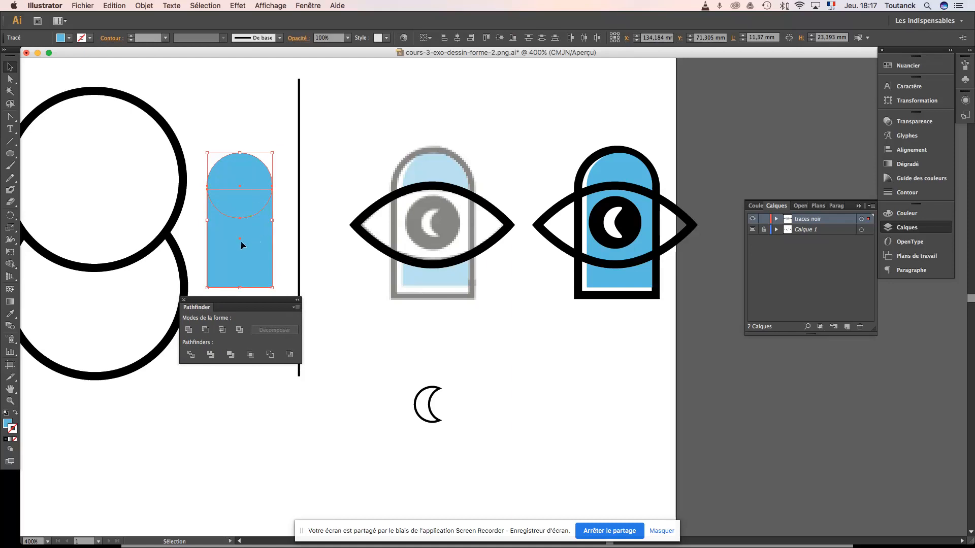
{"action": "left_click", "coordinate": [189, 330]}
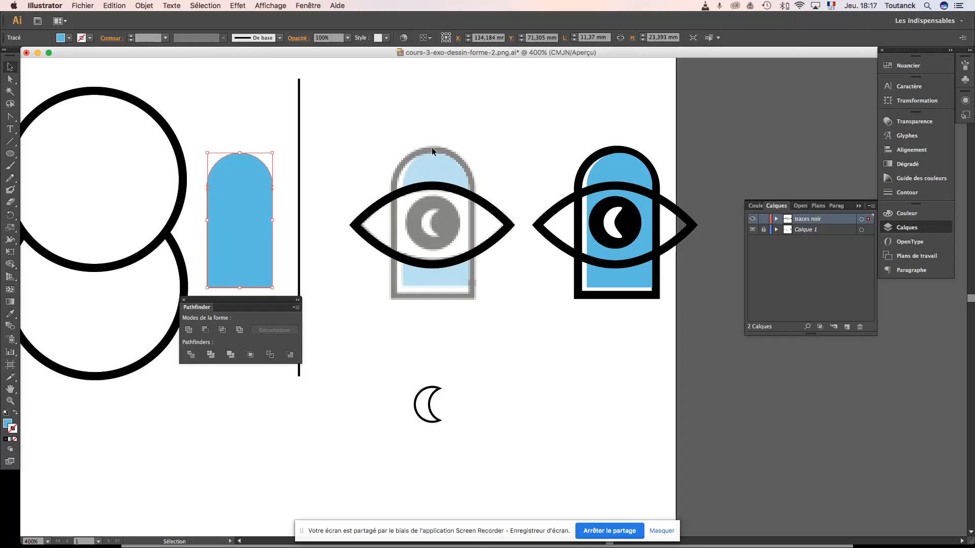
- Duplicate the united blue arch and move the copy over the reference arch of the first icon
{"action": "key", "text": "a"}
{"action": "key", "text": "super+f"}
{"action": "key", "text": "shift+Right"}
{"action": "key", "text": "shift+Right"}
{"action": "key", "text": "shift+Right"}
{"action": "key", "text": "shift+Right"}
{"action": "key", "text": "shift+Right"}
{"action": "key", "text": "shift+Right"}
{"action": "key", "text": "shift+Right"}
{"action": "key", "text": "shift+Right"}
{"action": "key", "text": "shift+Right"}
{"action": "key", "text": "shift+Right"}
{"action": "key", "text": "shift+Right"}
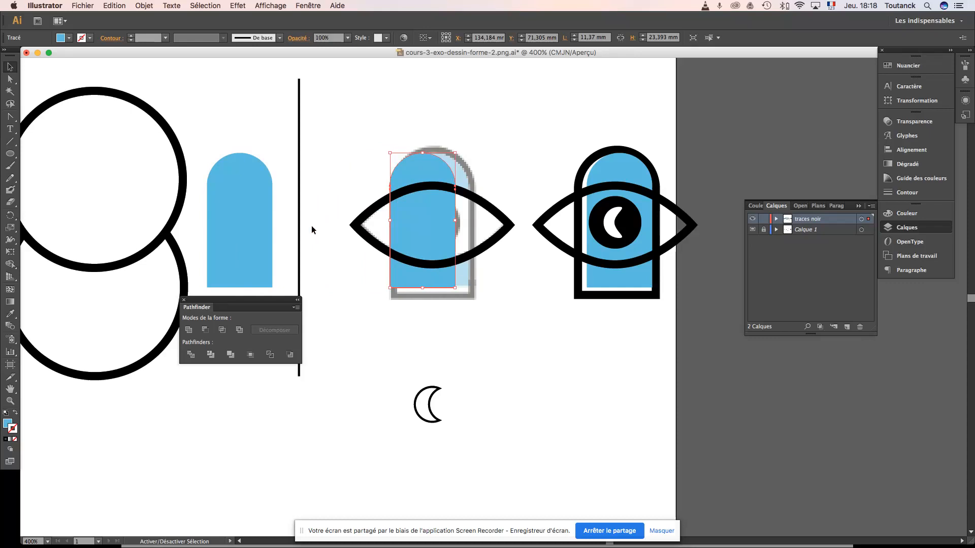
{"action": "key", "text": "Left"}
{"action": "key", "text": "Left"}
{"action": "key", "text": "Left"}
{"action": "key", "text": "Left"}
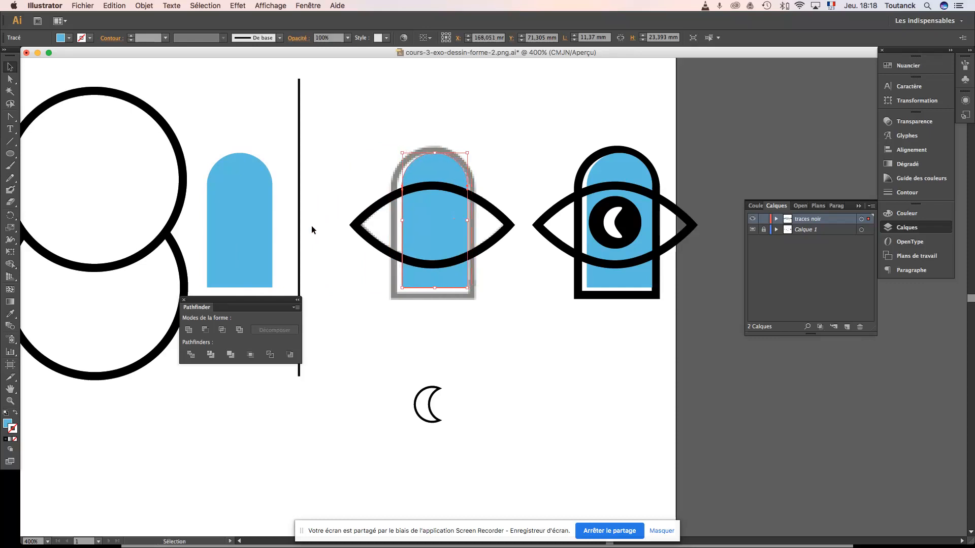
- Give the arch beside the large circles a 1 pt black stroke and no fill
{"action": "left_click", "coordinate": [252, 214]}
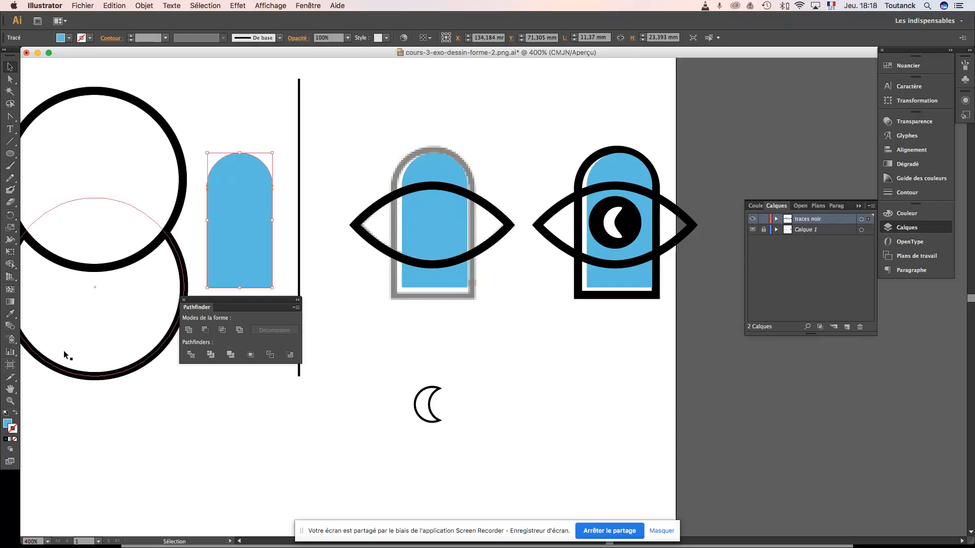
{"action": "left_click", "coordinate": [5, 440]}
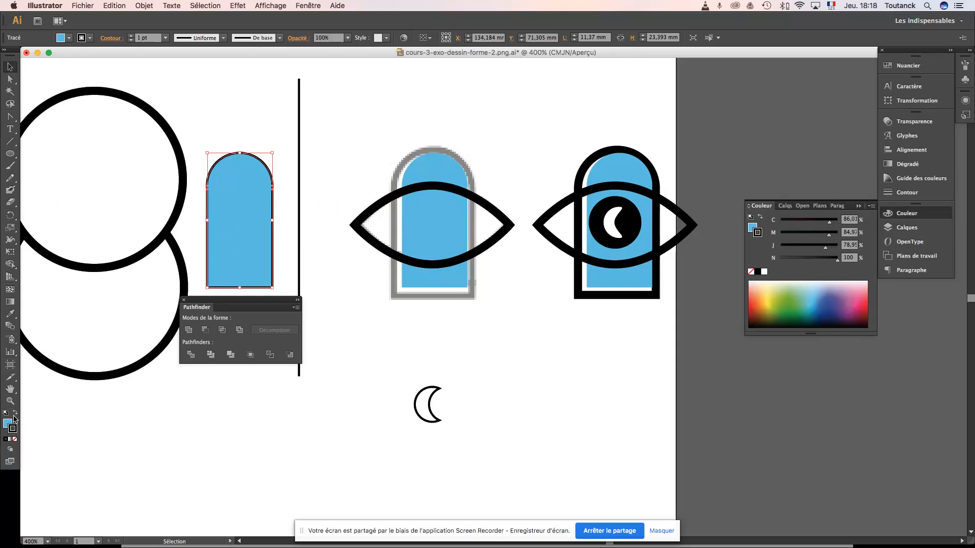
{"action": "left_click", "coordinate": [15, 439]}
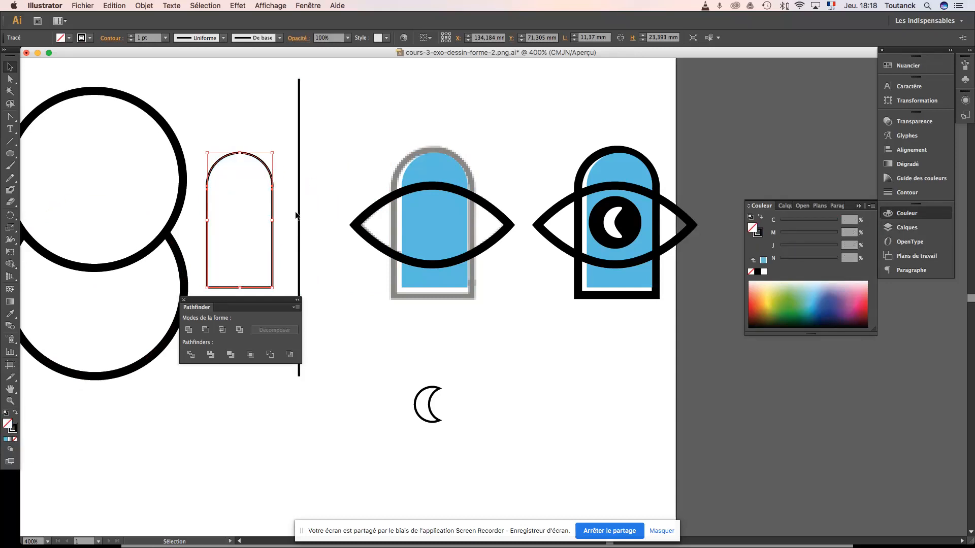
- Compare the fill and stroke settings of the first icon's blue arch and eye outline, with the Pathfinder panel moved above the icon
{"action": "left_click", "coordinate": [435, 234]}
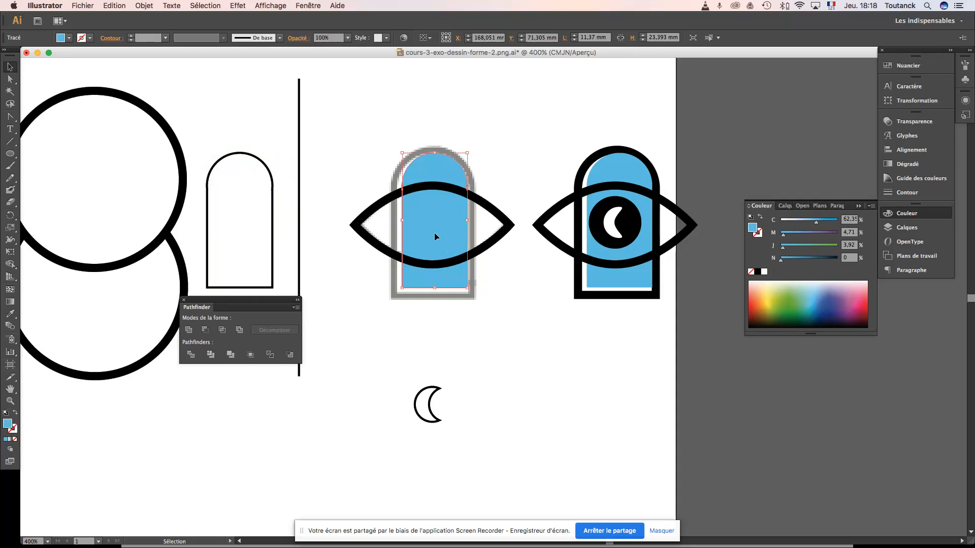
{"action": "left_click", "coordinate": [494, 245]}
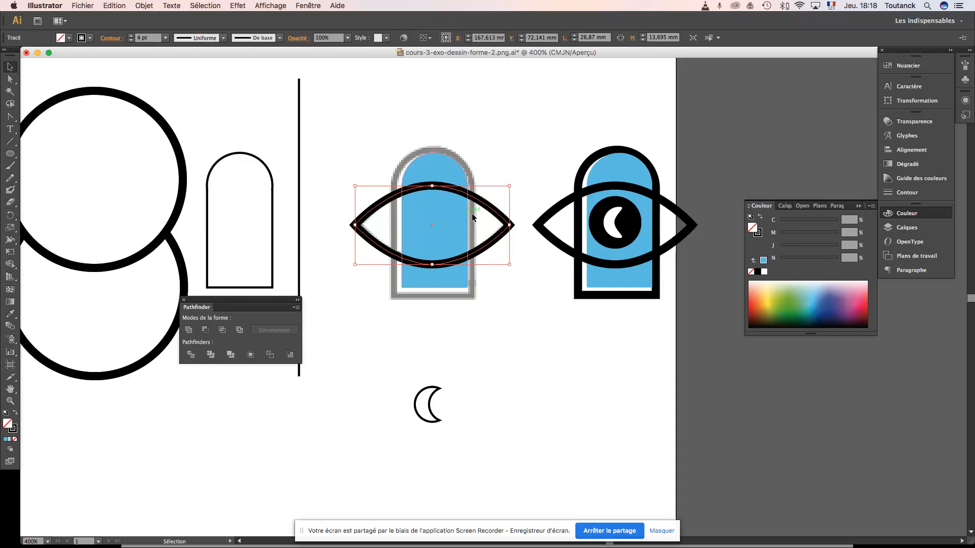
{"action": "left_click_drag", "start_coordinate": [289, 297], "coordinate": [462, 82]}
{"action": "left_click", "coordinate": [496, 152]}
{"action": "left_click", "coordinate": [446, 169]}
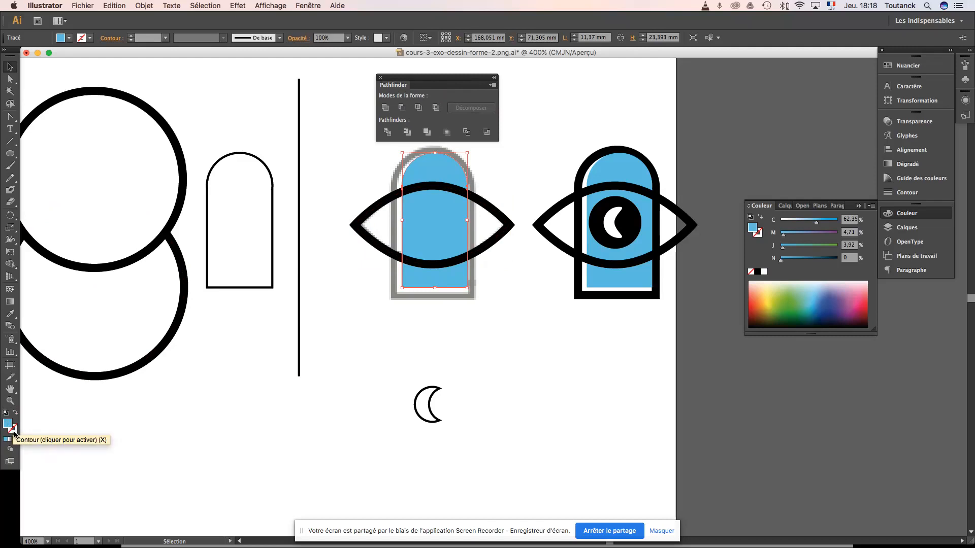
{"action": "left_click", "coordinate": [471, 205]}
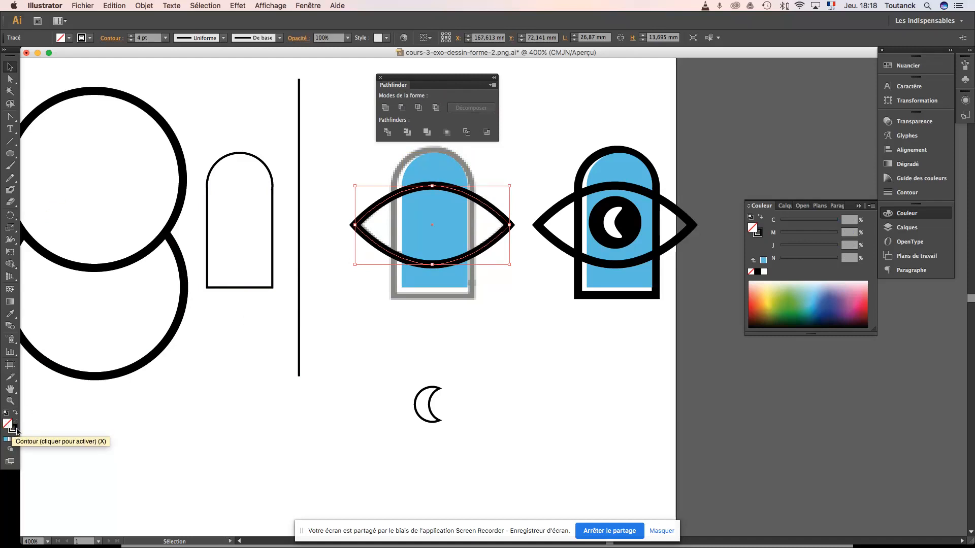
{"action": "left_click", "coordinate": [355, 165]}
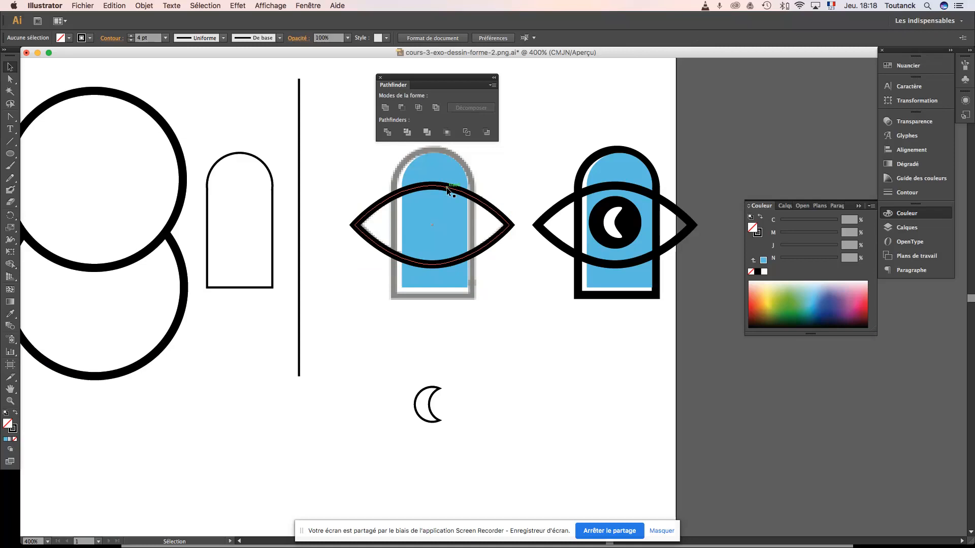
- Swap the fill and stroke of the first icon's eye so it has a solid black fill without stroke
{"action": "left_click", "coordinate": [447, 188]}
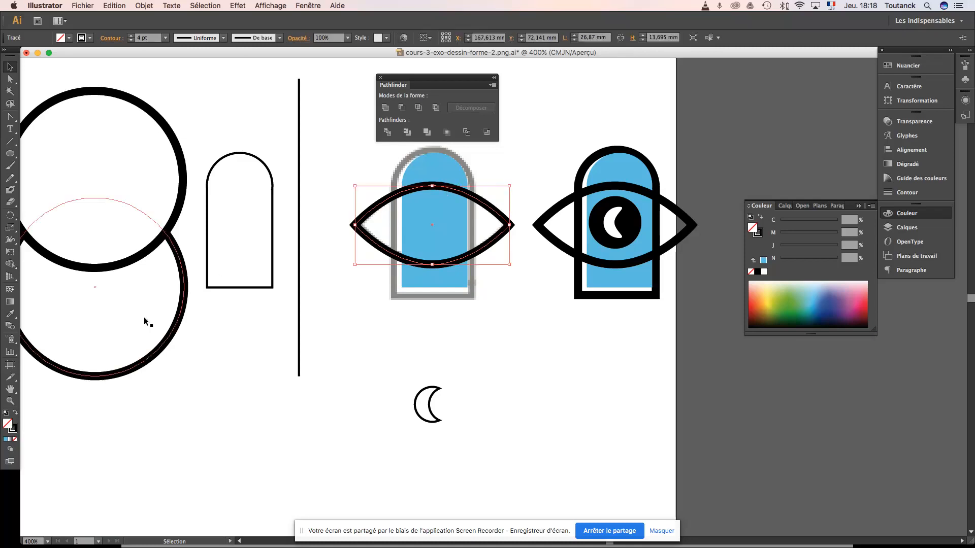
{"action": "left_click", "coordinate": [15, 414]}
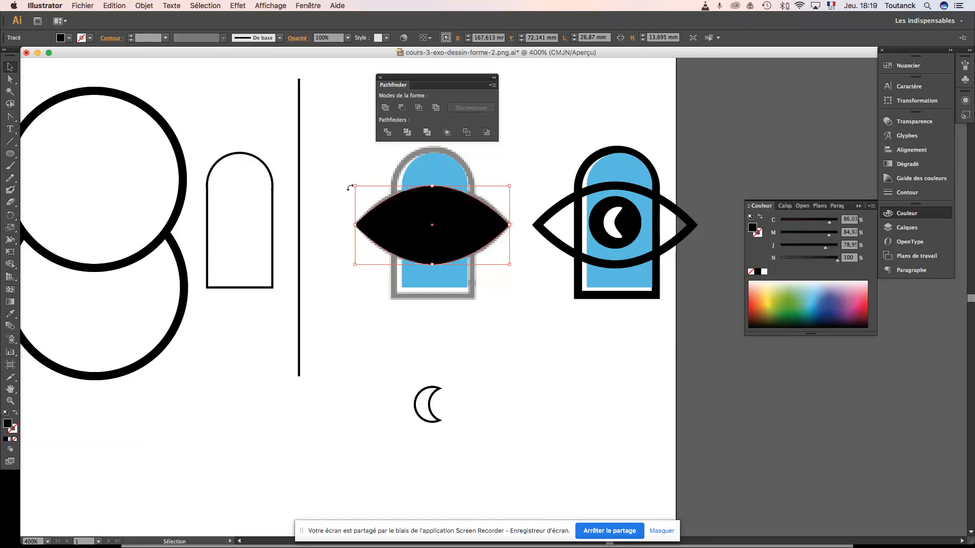
{"action": "left_click", "coordinate": [526, 163]}
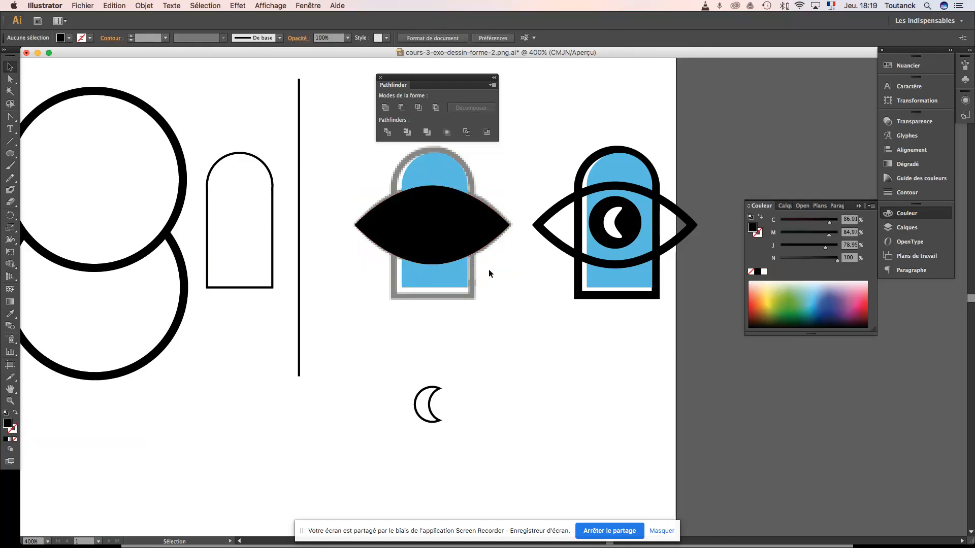
- Exclude the overlap between the black eye and the blue arch with Pathfinder
{"action": "left_click_drag", "start_coordinate": [488, 264], "coordinate": [413, 174]}
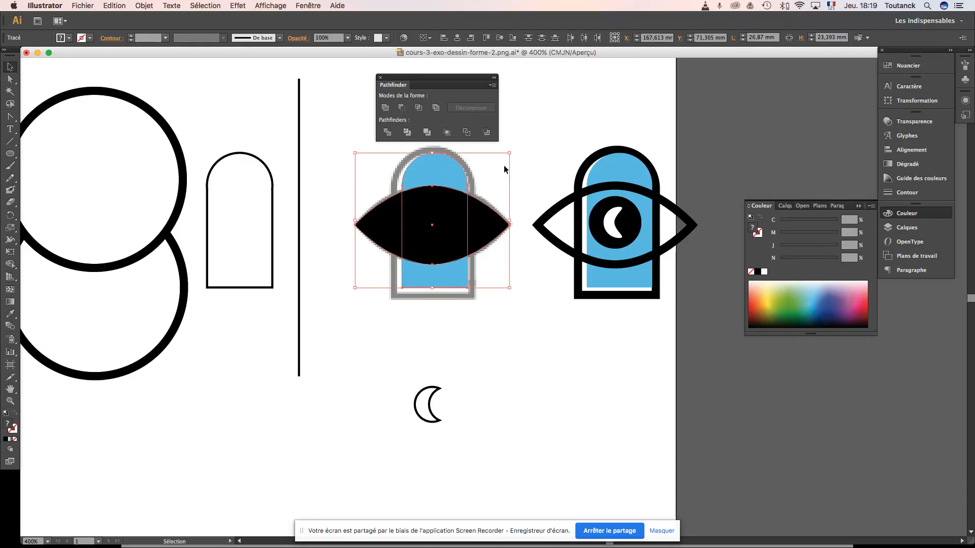
{"action": "left_click", "coordinate": [436, 108]}
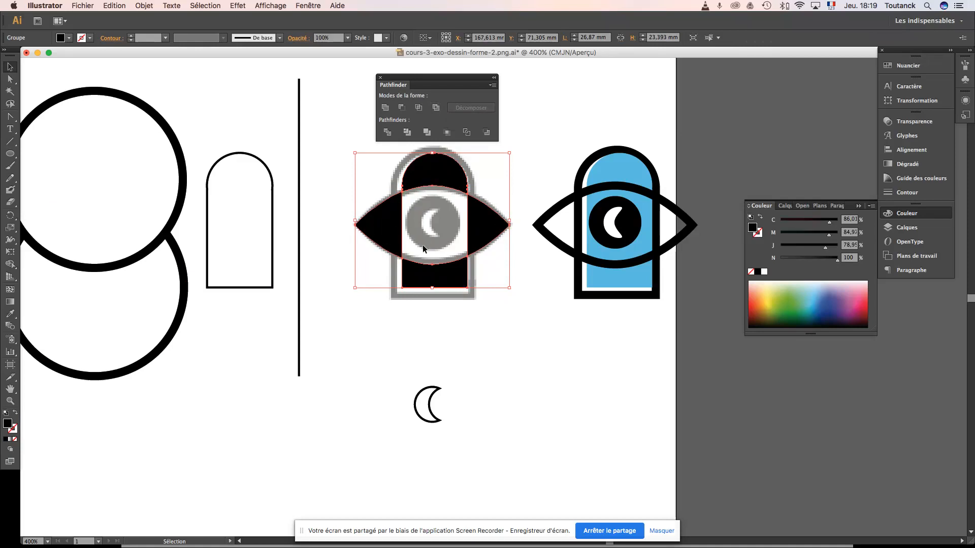
{"action": "left_click", "coordinate": [517, 175]}
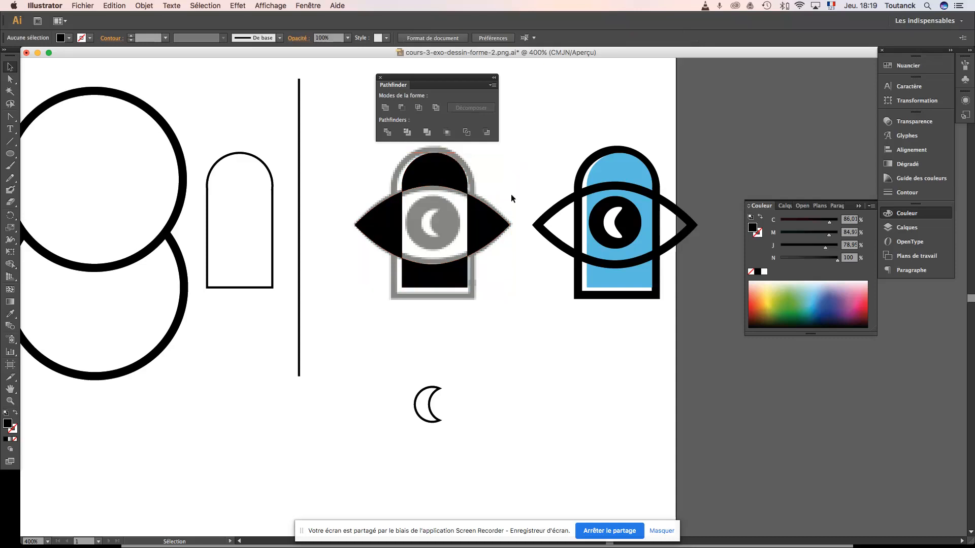
- Examine the excluded eye-and-arch shape by selecting it and entering and leaving its group isolation
{"action": "left_click", "coordinate": [503, 233]}
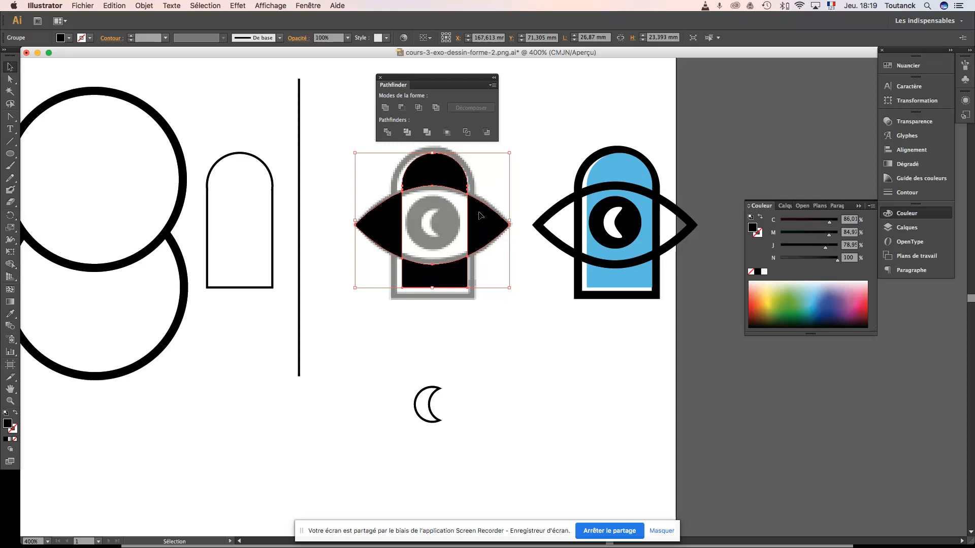
{"action": "left_click", "coordinate": [511, 155]}
{"action": "left_click", "coordinate": [459, 179]}
{"action": "double_click", "coordinate": [444, 177]}
{"action": "double_click", "coordinate": [497, 166]}
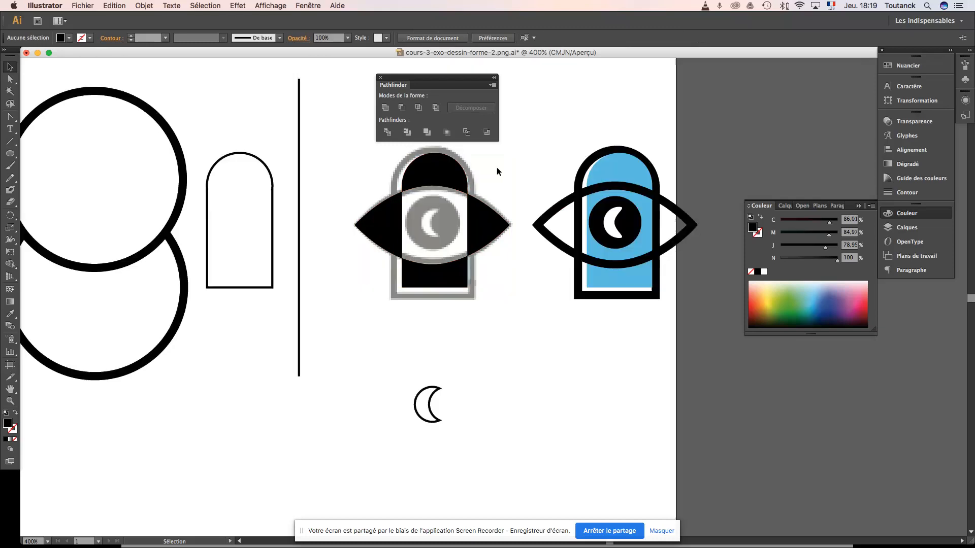
- Isolate the excluded eye-and-arch group, delete the eye's left black piece and exit isolation
{"action": "left_click", "coordinate": [437, 177]}
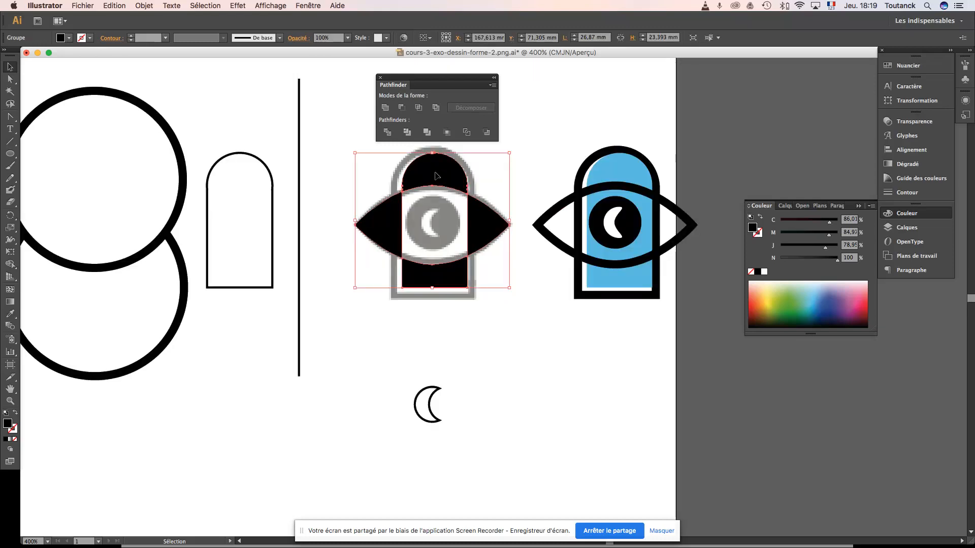
{"action": "double_click", "coordinate": [436, 176]}
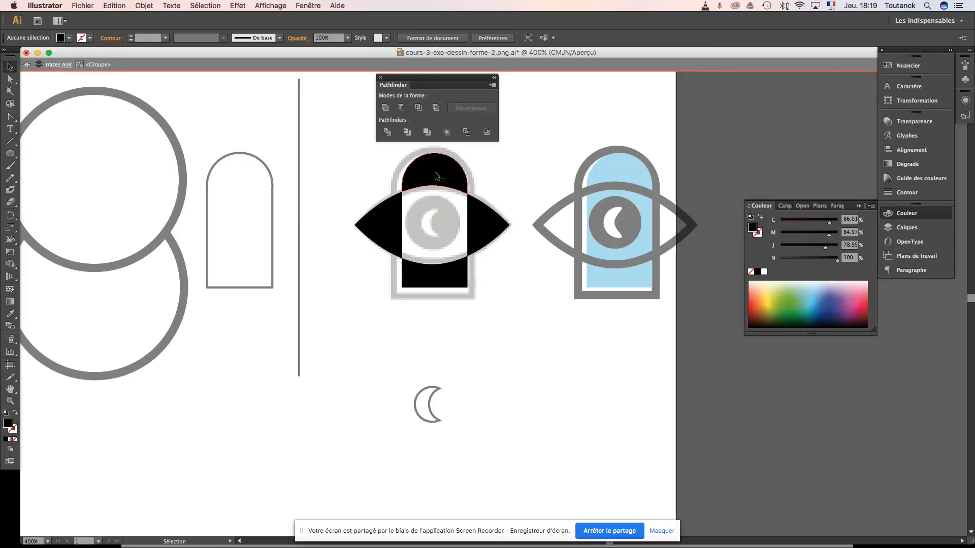
{"action": "left_click", "coordinate": [395, 224]}
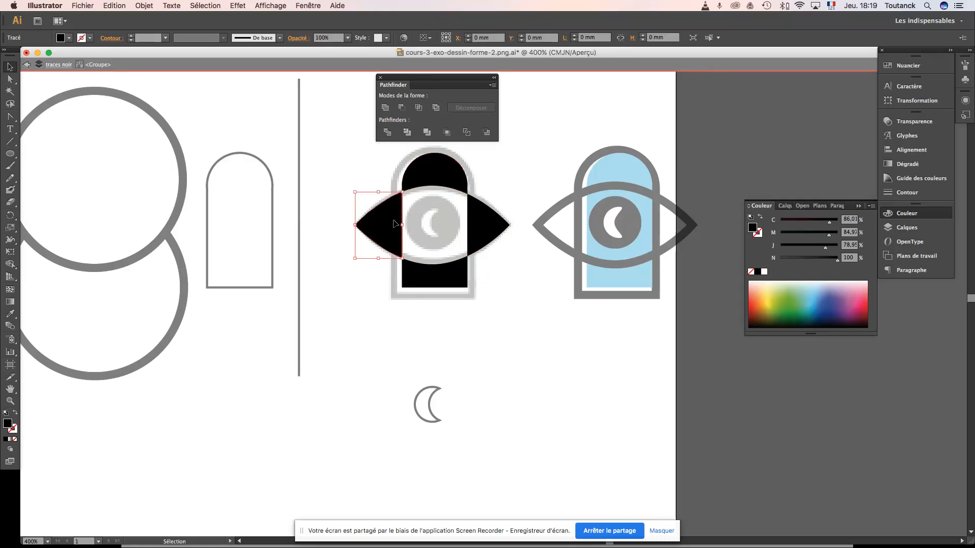
{"action": "key", "text": "Delete"}
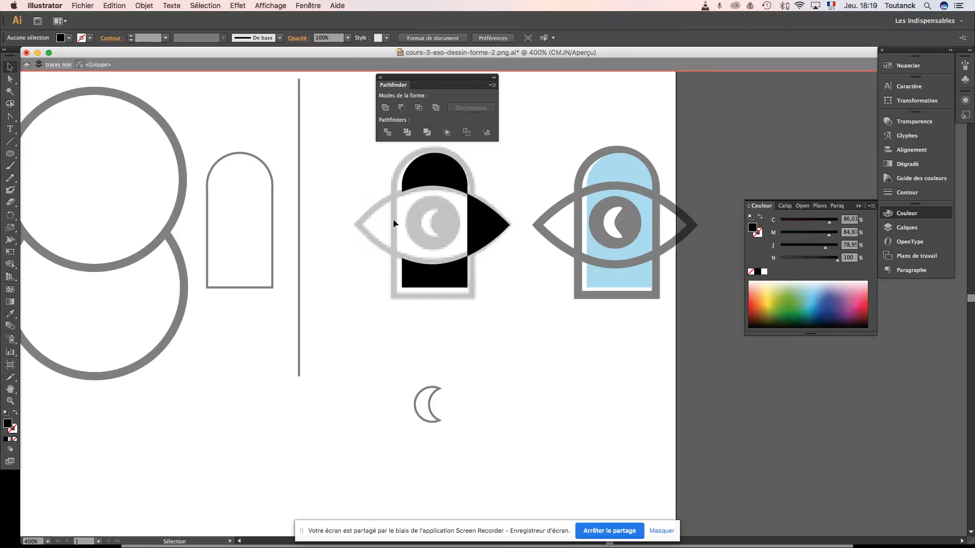
{"action": "double_click", "coordinate": [367, 181]}
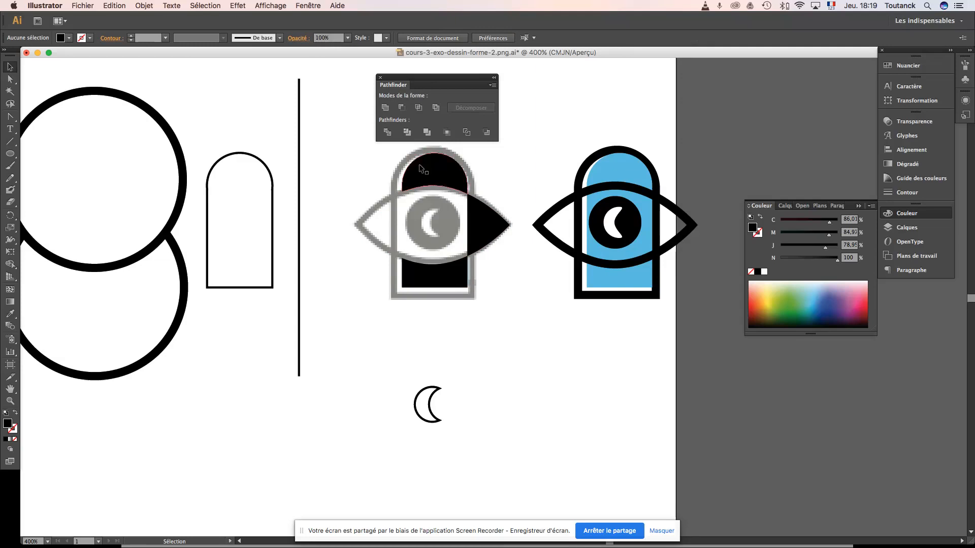
{"action": "left_click", "coordinate": [448, 176]}
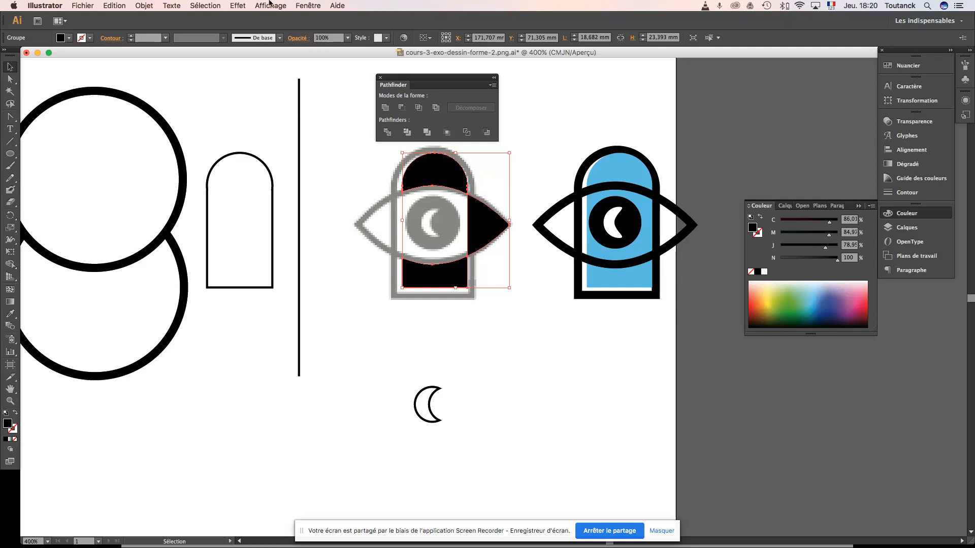
{"action": "left_click", "coordinate": [142, 5]}
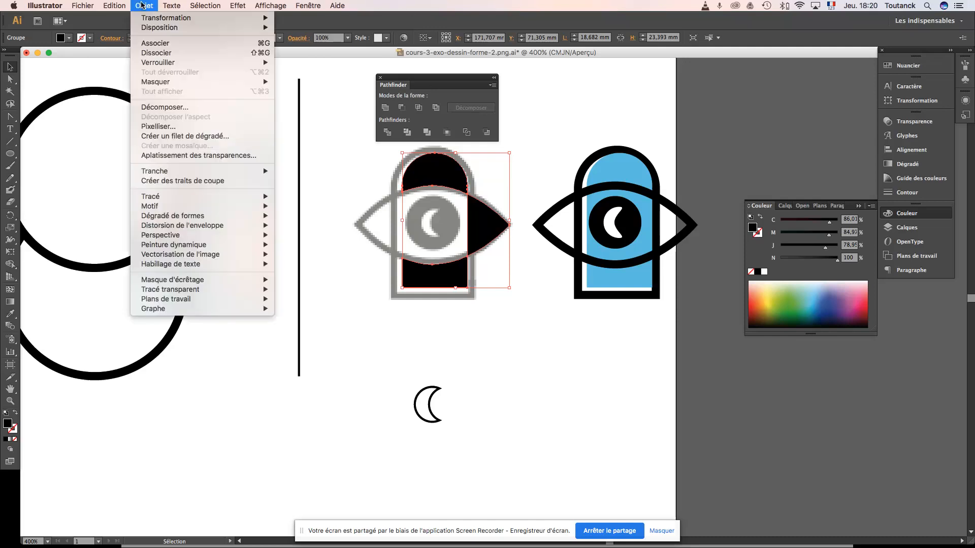
{"action": "left_click", "coordinate": [163, 108]}
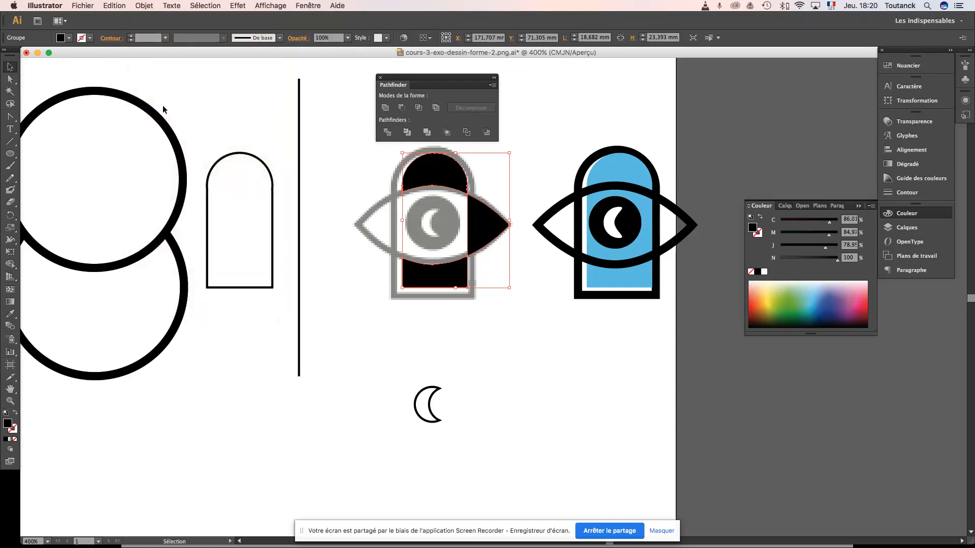
{"action": "left_click", "coordinate": [480, 224]}
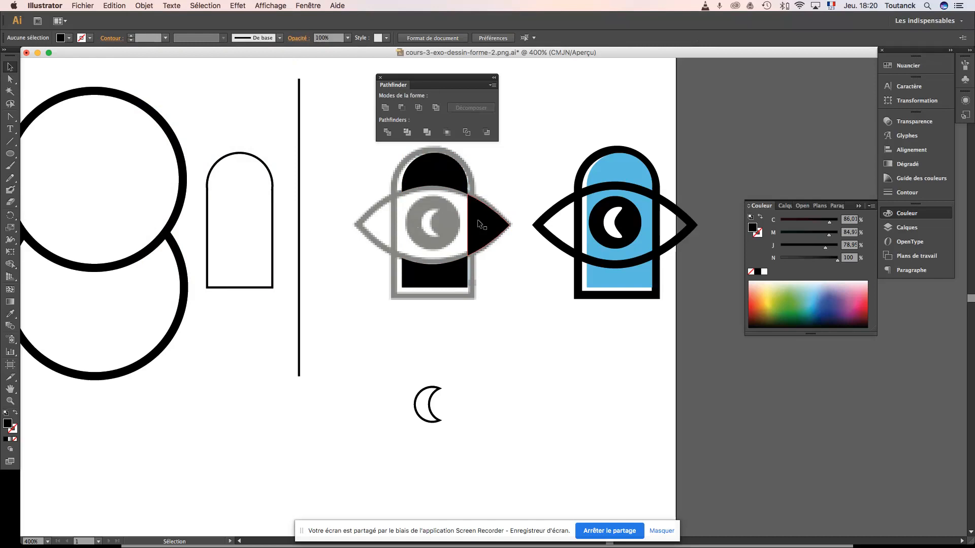
{"action": "left_click", "coordinate": [147, 6]}
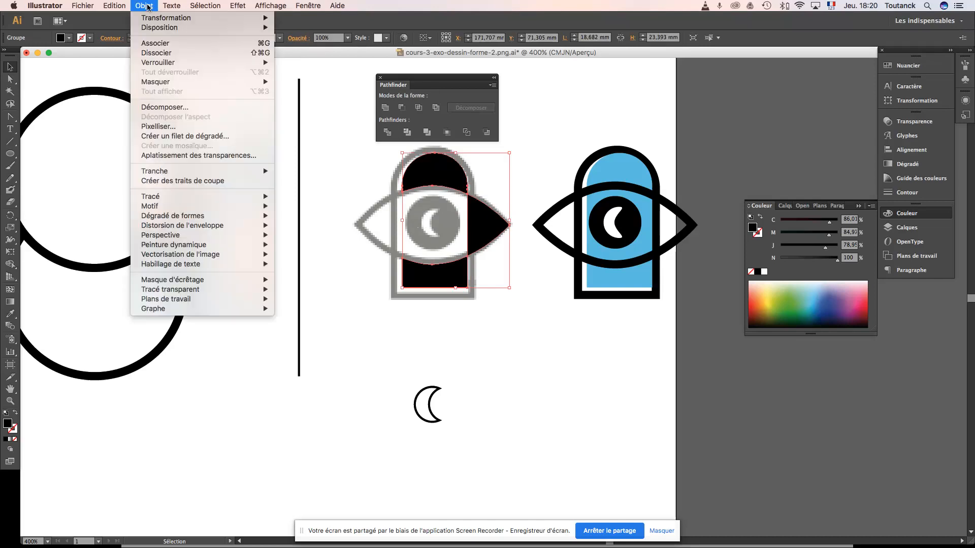
{"action": "left_click", "coordinate": [174, 107]}
{"action": "left_click", "coordinate": [384, 192]}
{"action": "left_click", "coordinate": [468, 213]}
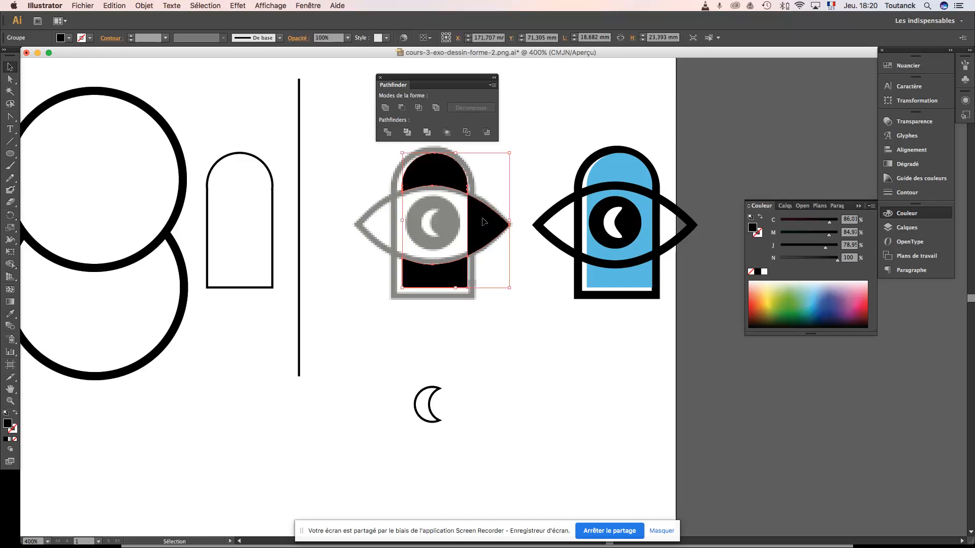
- Ungroup the excluded eye-and-arch group and delete the eye's right black piece
{"action": "right_click", "coordinate": [483, 222]}
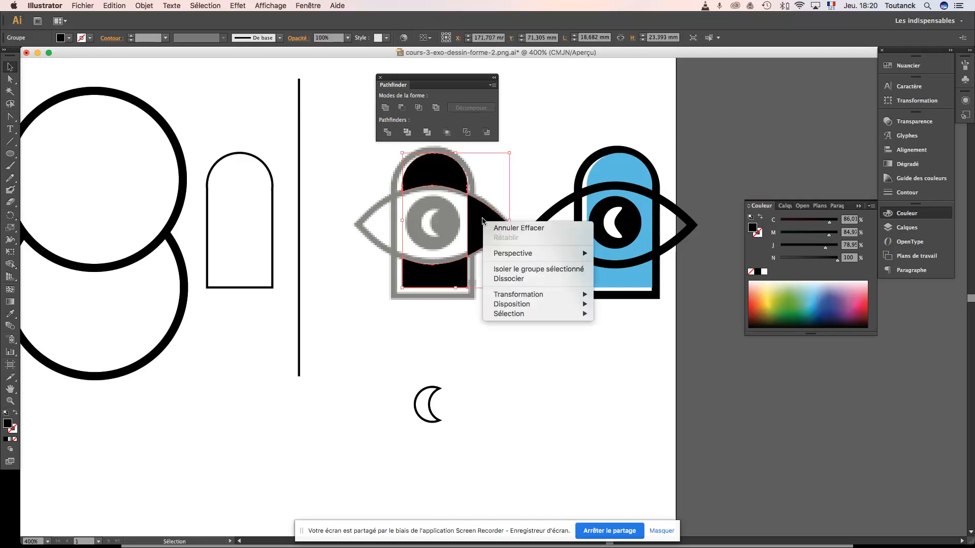
{"action": "left_click", "coordinate": [507, 279]}
{"action": "left_click", "coordinate": [488, 238]}
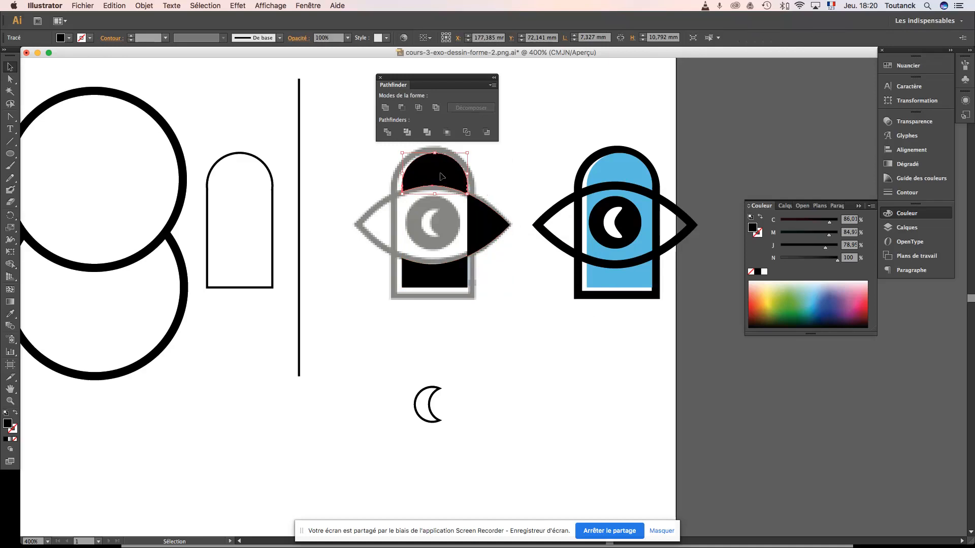
{"action": "left_click", "coordinate": [401, 264]}
{"action": "left_click", "coordinate": [447, 175]}
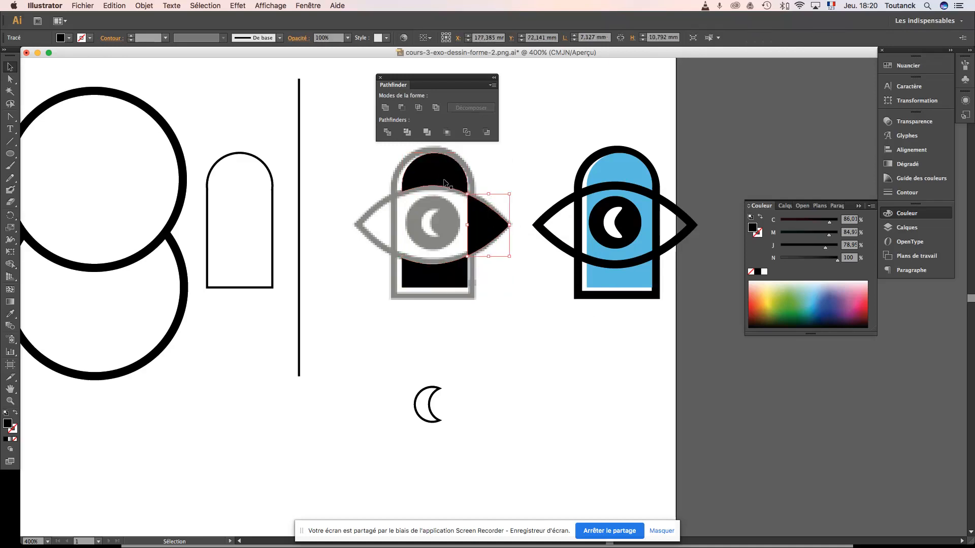
{"action": "left_click", "coordinate": [436, 271]}
{"action": "left_click", "coordinate": [477, 246]}
{"action": "key", "text": "Delete"}
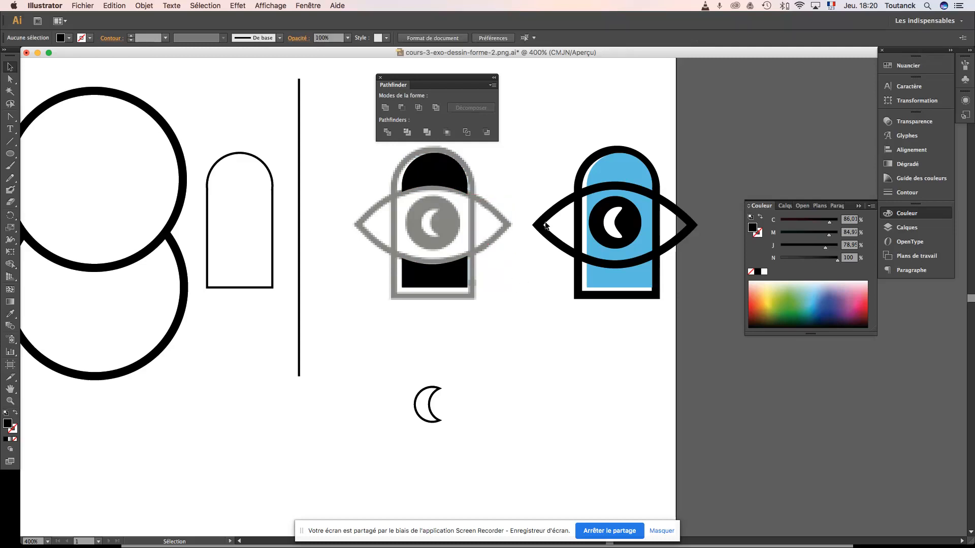
- Move the thin outlined arch horizontally onto the first icon's black arch pieces
{"action": "left_click", "coordinate": [259, 158]}
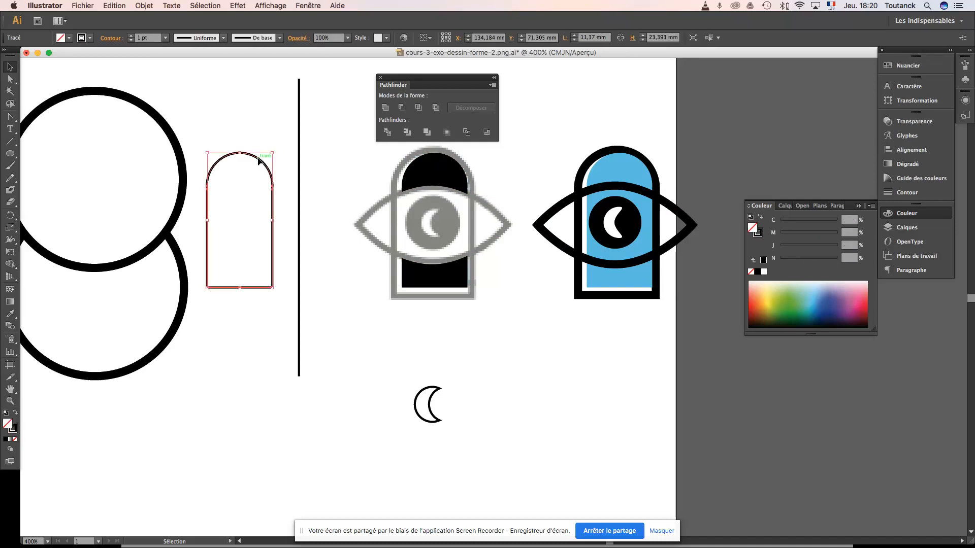
{"action": "key", "text": "shift+Right"}
{"action": "key", "text": "shift+Right"}
{"action": "key", "text": "shift+Right"}
{"action": "key", "text": "shift+Right"}
{"action": "key", "text": "shift+Right"}
{"action": "key", "text": "shift+Right"}
{"action": "key", "text": "shift+Right"}
{"action": "key", "text": "shift+Right"}
{"action": "key", "text": "shift+Right"}
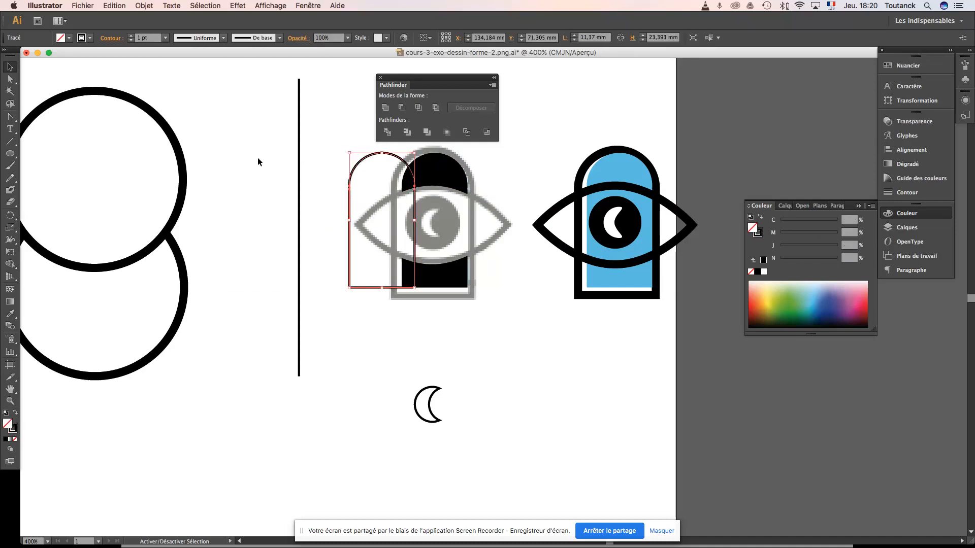
{"action": "key", "text": "Right"}
{"action": "key", "text": "Right"}
{"action": "key", "text": "Right"}
{"action": "key", "text": "Right"}
{"action": "key", "text": "Right"}
{"action": "key", "text": "Right"}
{"action": "key", "text": "Right"}
{"action": "key", "text": "Right"}
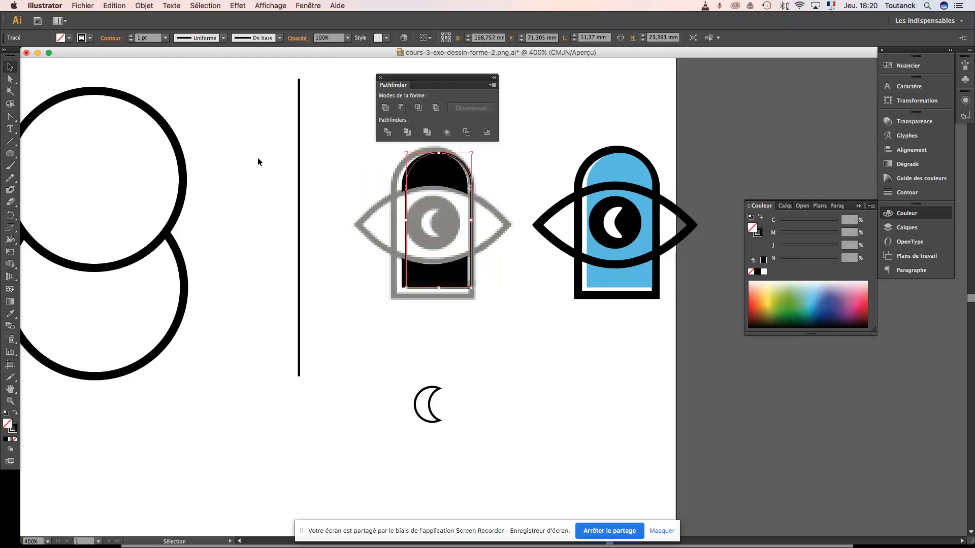
- Enlarge the arch outline to about 13.6 × 26.3 mm over the grey reference arch, with a 3 pt stroke
{"action": "left_click_drag", "start_coordinate": [406, 287], "coordinate": [385, 297]}
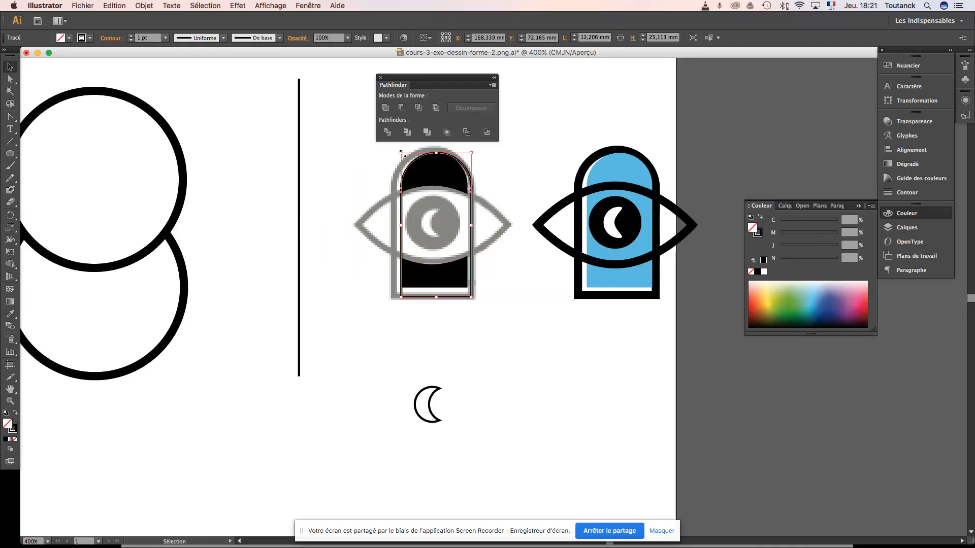
{"action": "left_click_drag", "start_coordinate": [400, 151], "coordinate": [387, 143]}
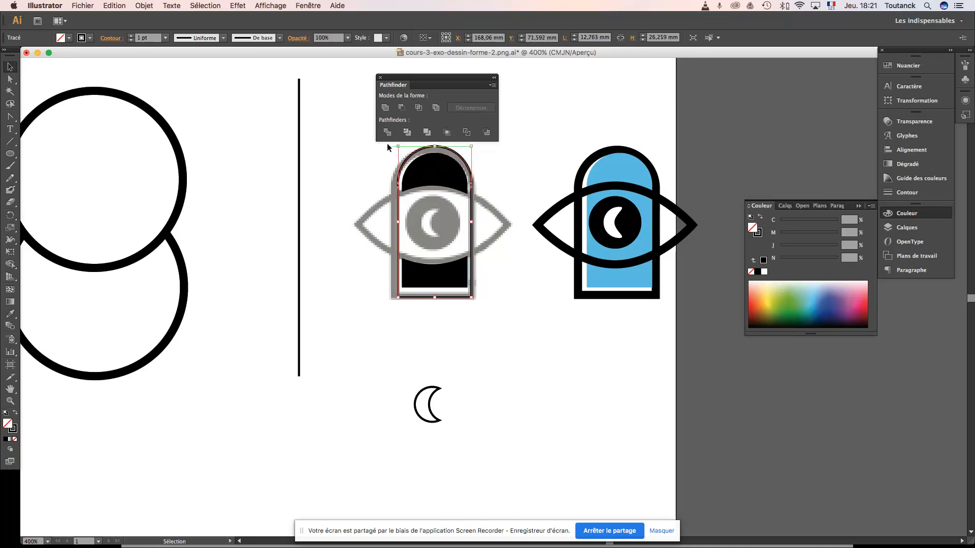
{"action": "left_click", "coordinate": [131, 35]}
{"action": "left_click", "coordinate": [131, 36]}
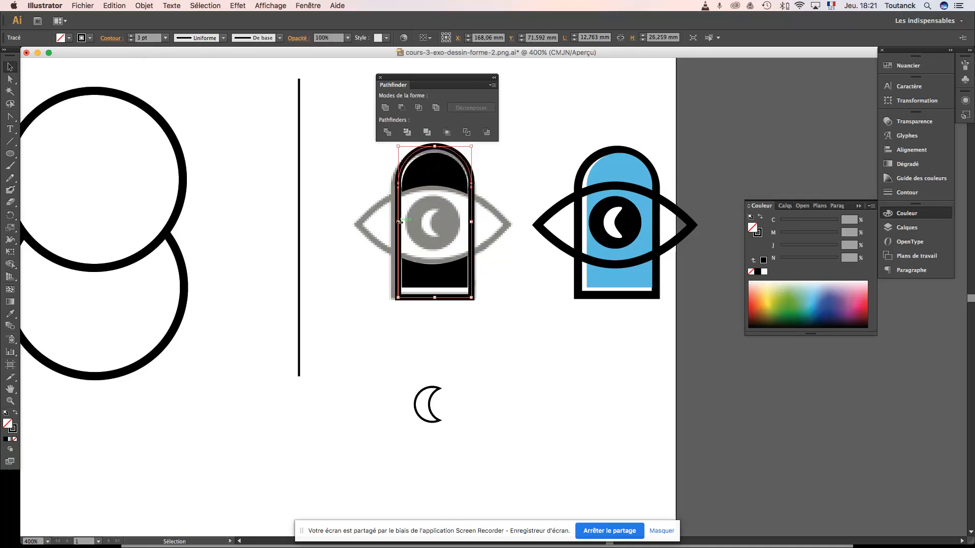
{"action": "left_click_drag", "start_coordinate": [401, 224], "coordinate": [396, 223]}
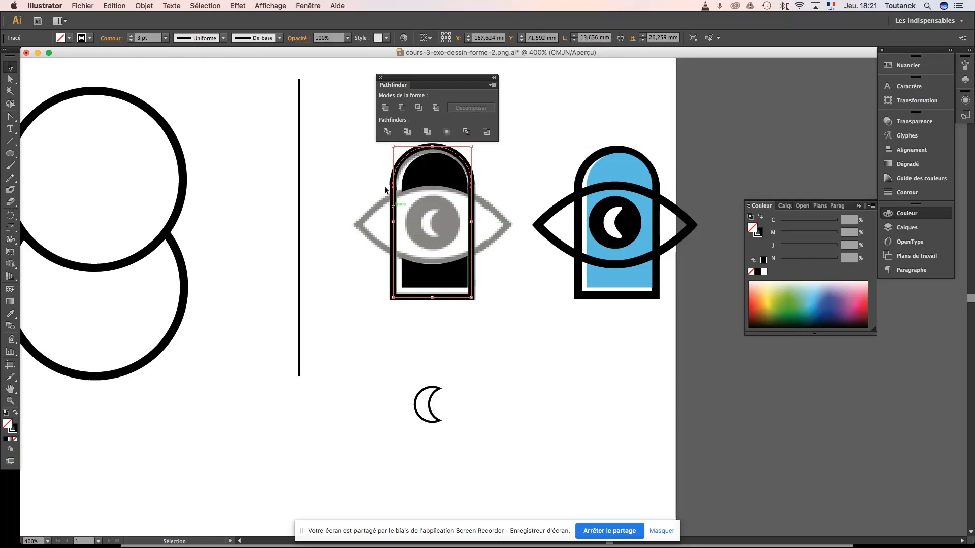
- Set the arch outline's stroke to 4 pt and lower its top edge slightly to match the reference
{"action": "left_click", "coordinate": [131, 36]}
{"action": "left_click_drag", "start_coordinate": [454, 84], "coordinate": [454, 69]}
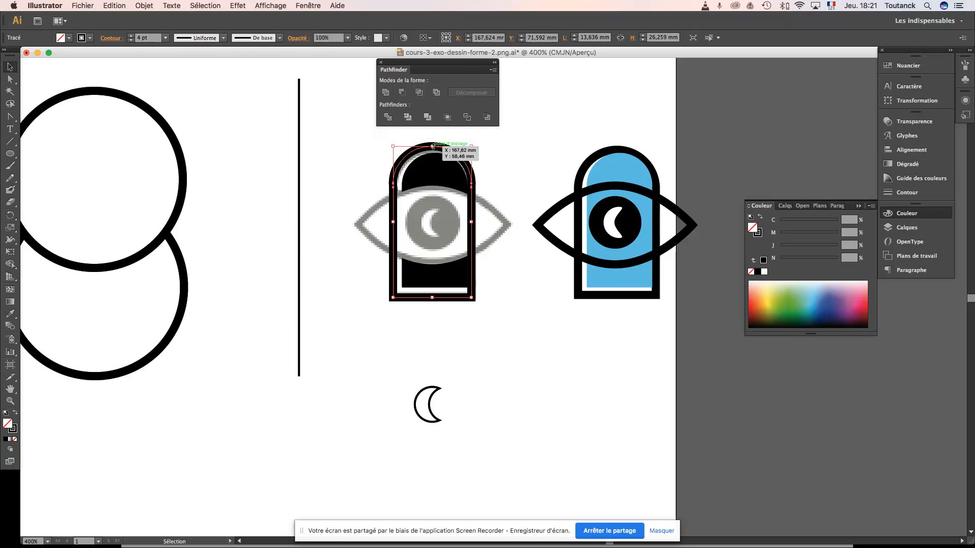
{"action": "left_click_drag", "start_coordinate": [432, 148], "coordinate": [433, 150]}
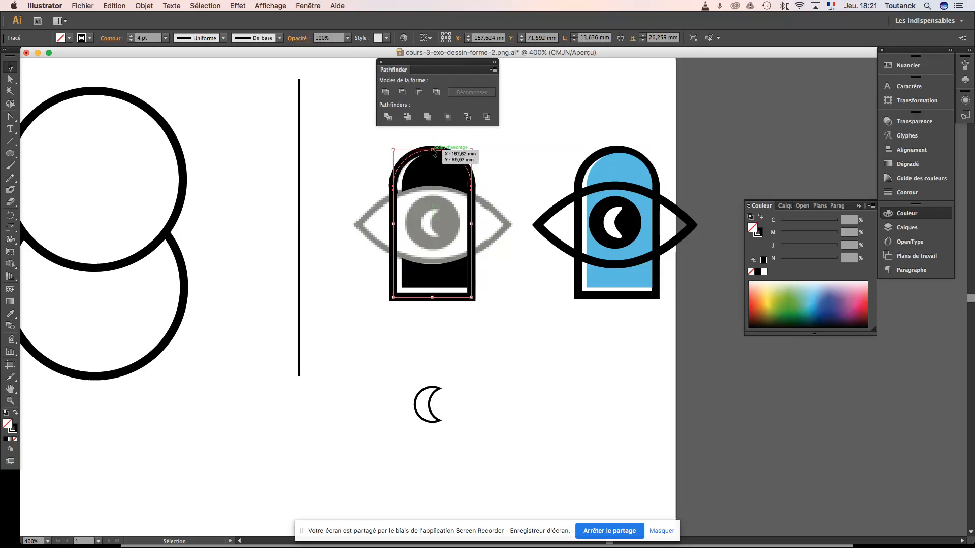
{"action": "left_click", "coordinate": [468, 137]}
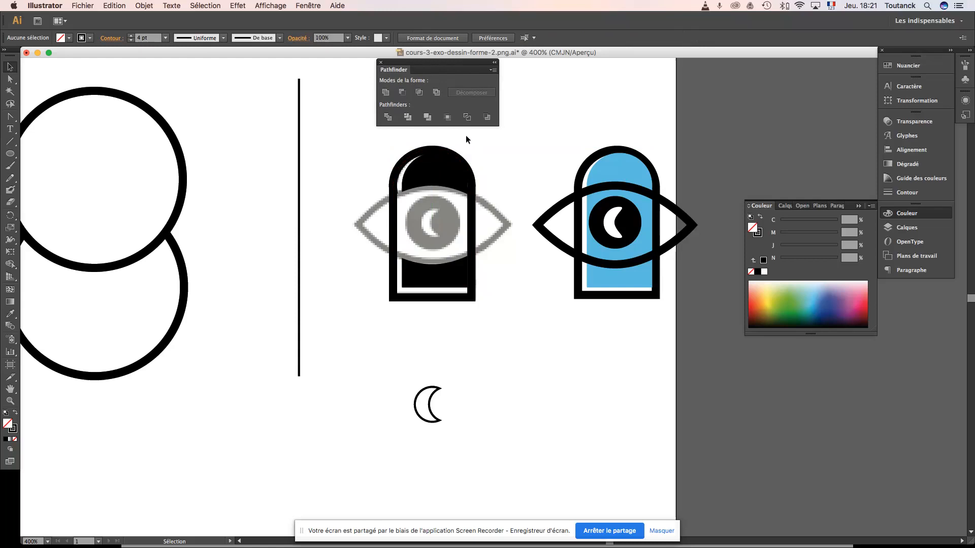
- Move the second icon's eye outline and black pupil horizontally onto the first icon's arch
{"action": "left_click", "coordinate": [564, 204]}
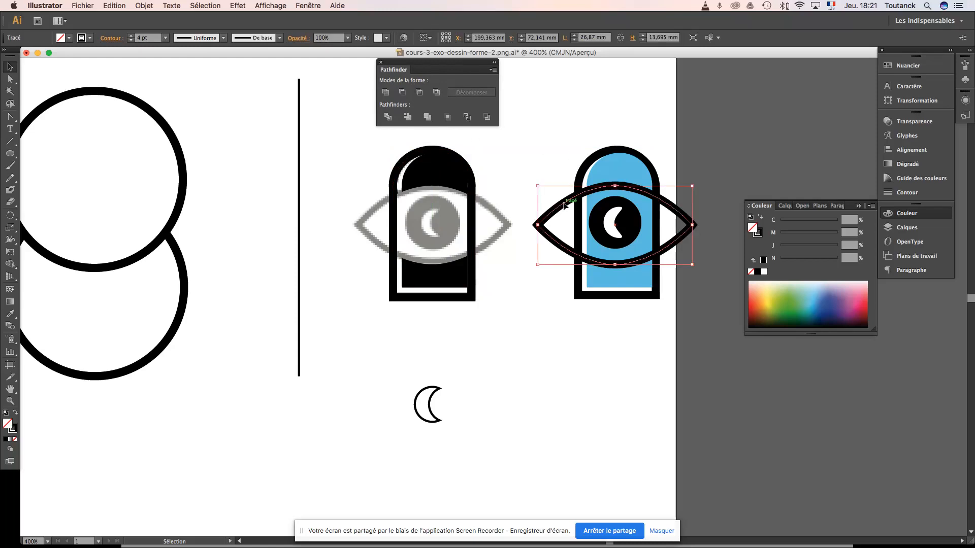
{"action": "left_click", "coordinate": [597, 227], "text": "shift"}
{"action": "key", "text": "shift+Left"}
{"action": "key", "text": "shift+Left"}
{"action": "key", "text": "shift+Left"}
{"action": "key", "text": "shift+Left"}
{"action": "key", "text": "shift+Left"}
{"action": "key", "text": "shift+Left"}
{"action": "key", "text": "shift+Left"}
{"action": "key", "text": "shift+Left"}
{"action": "key", "text": "shift+Left"}
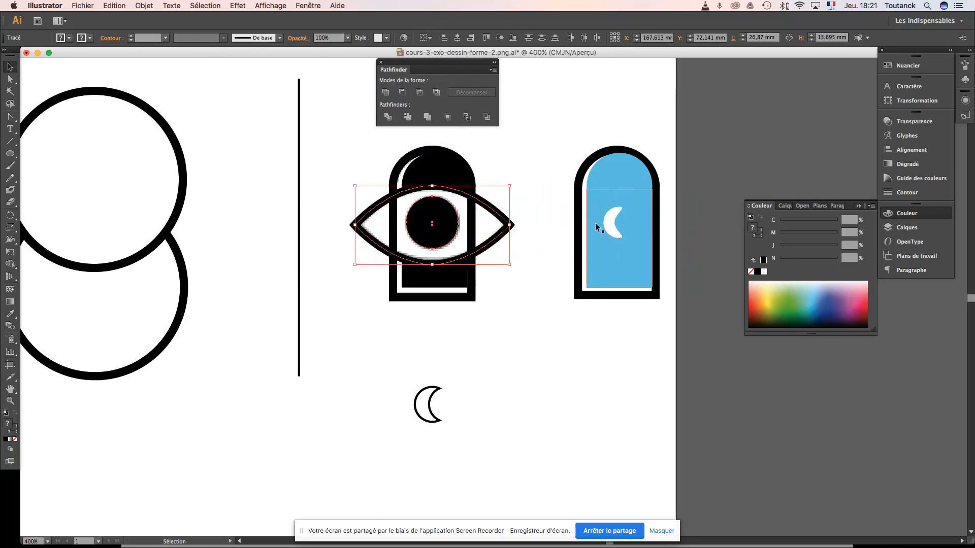
{"action": "key", "text": "Left"}
{"action": "left_click", "coordinate": [477, 378]}
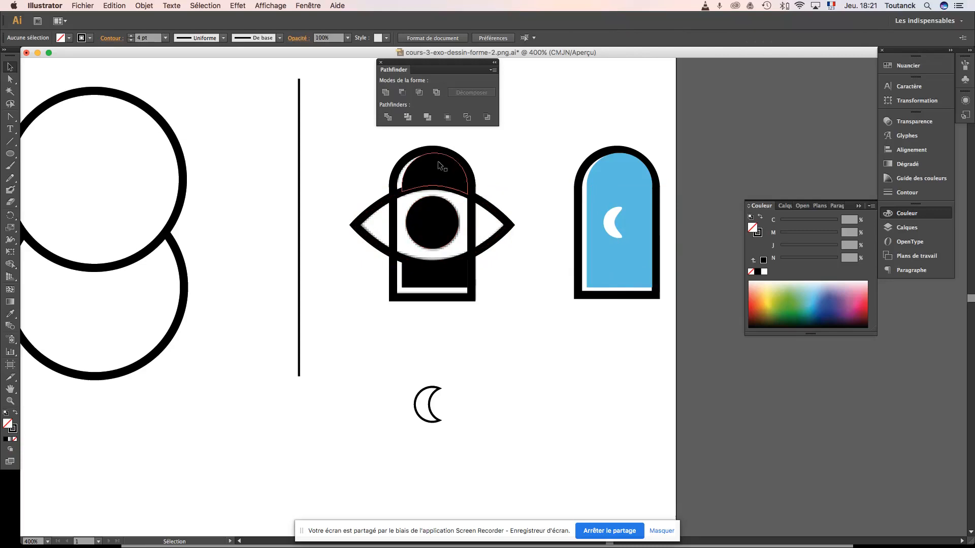
- Remove the stroke from the crescent moon below the icons, keeping its white fill
{"action": "left_click", "coordinate": [431, 396]}
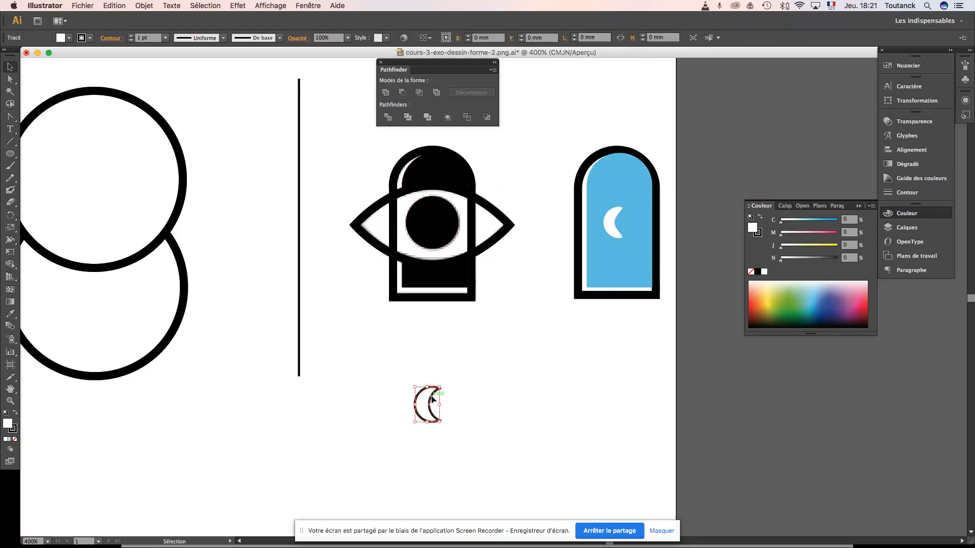
{"action": "key", "text": "x"}
{"action": "key", "text": "slash"}
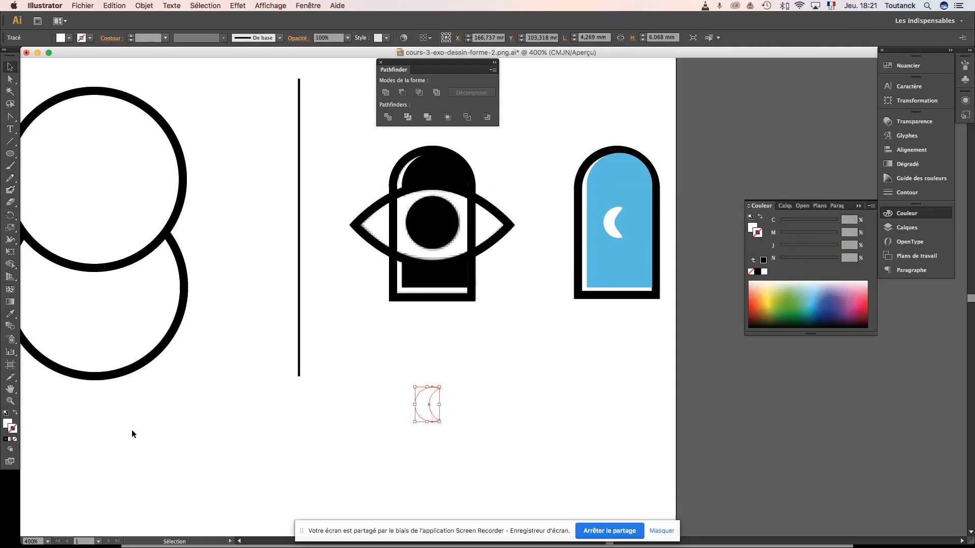
- Move the white crescent moon straight up into the first icon's black pupil
{"action": "key", "text": "shift+Up"}
{"action": "key", "text": "shift+Up"}
{"action": "key", "text": "shift+Up"}
{"action": "key", "text": "shift+Up"}
{"action": "key", "text": "shift+Up"}
{"action": "key", "text": "shift+Up"}
{"action": "key", "text": "shift+Up"}
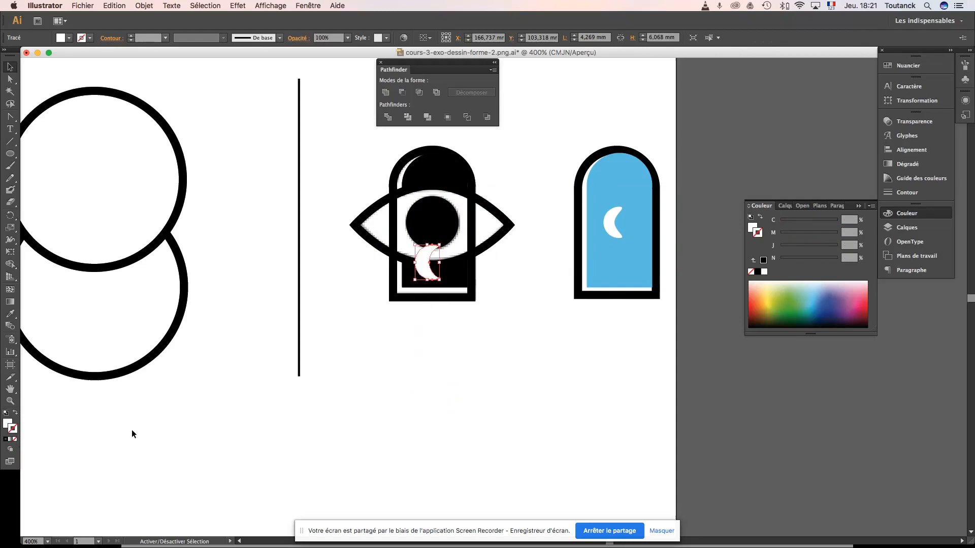
{"action": "key", "text": "shift+Up"}
{"action": "key", "text": "shift+Up"}
{"action": "key", "text": "shift+Up"}
{"action": "key", "text": "shift+Up"}
{"action": "key", "text": "shift+Up"}
{"action": "key", "text": "shift+Up"}
{"action": "key", "text": "shift+Up"}
{"action": "key", "text": "shift+Up"}
{"action": "key", "text": "shift+Up"}
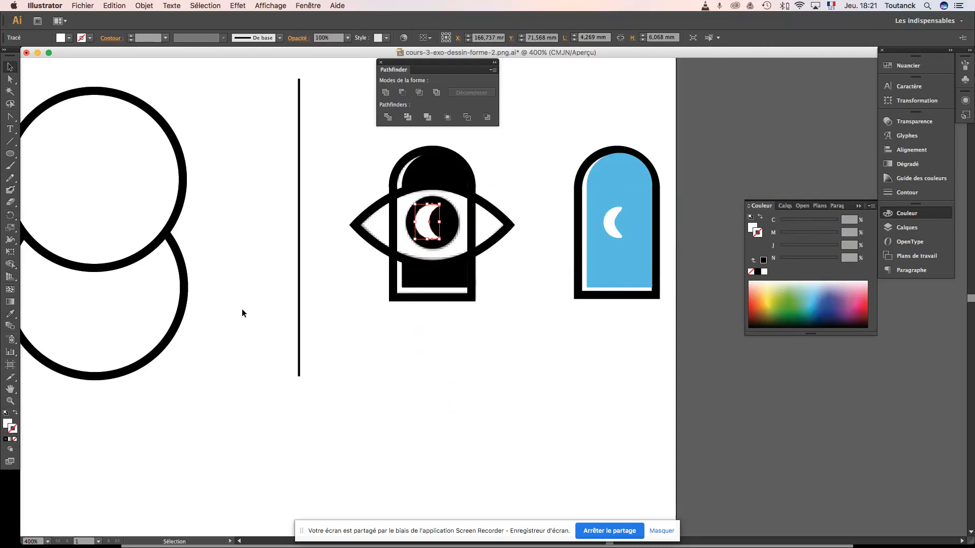
- Recolour the first icon's upper and lower black arch pieces with the second icon's blue using the Eyedropper
{"action": "left_click", "coordinate": [419, 177]}
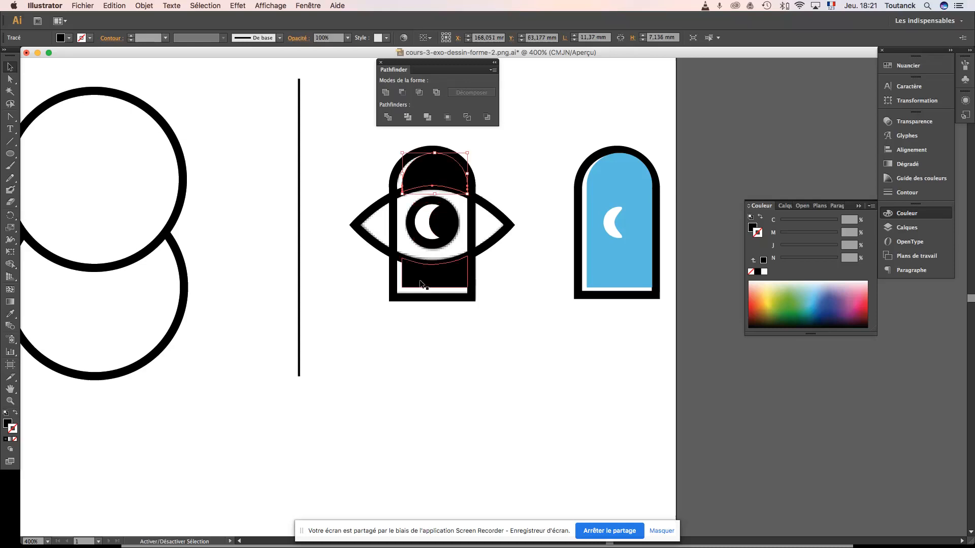
{"action": "key", "text": "i"}
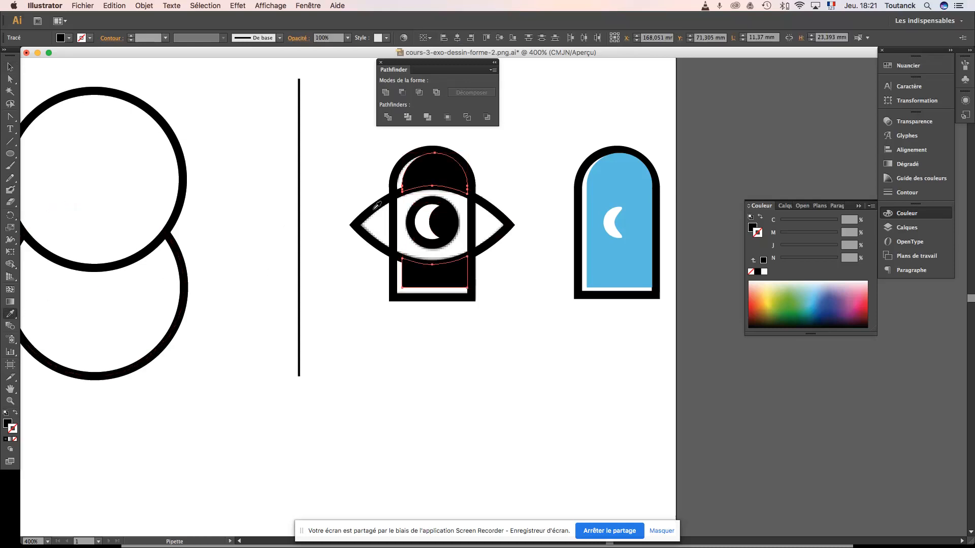
{"action": "left_click", "coordinate": [623, 181]}
- Delete the second icon's leftover arch shapes and crescent moon
{"action": "key", "text": "v"}
{"action": "left_click_drag", "start_coordinate": [551, 115], "coordinate": [642, 319]}
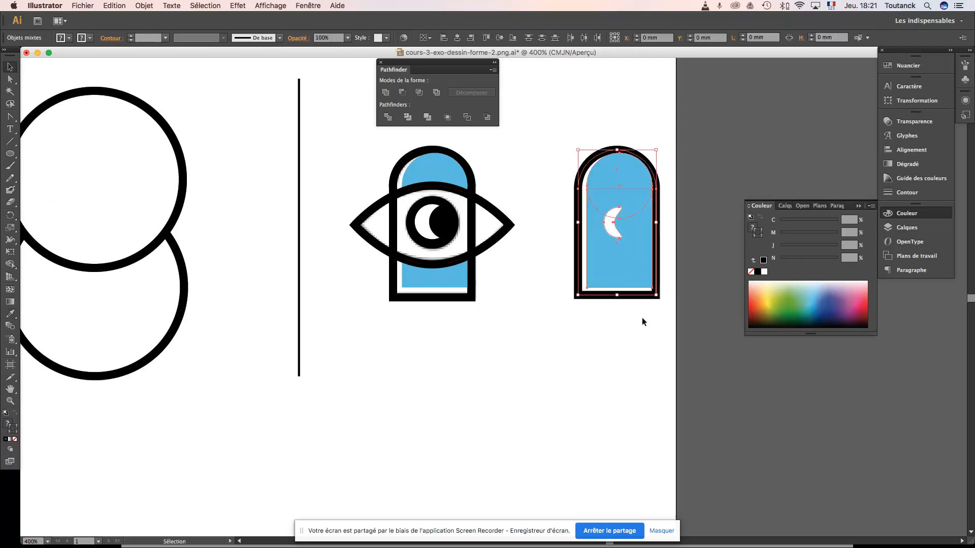
{"action": "key", "text": "Delete"}
- Scale the white crescent moon down slightly inside the pupil
{"action": "left_click", "coordinate": [436, 219]}
{"action": "left_click_drag", "start_coordinate": [415, 199], "coordinate": [415, 203]}
{"action": "left_click", "coordinate": [563, 233]}
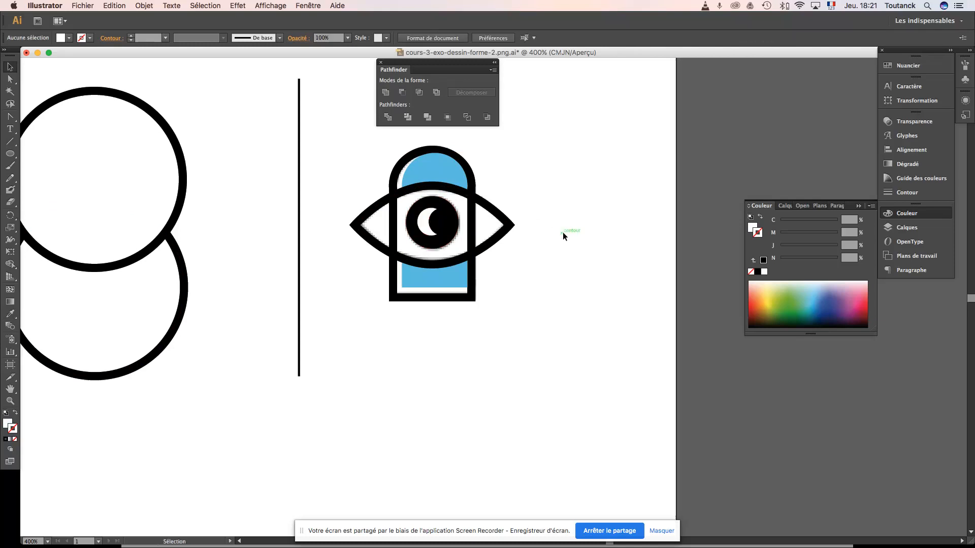
- Save the document with the finished eye-and-arch icon
{"action": "key", "text": "super+1"}
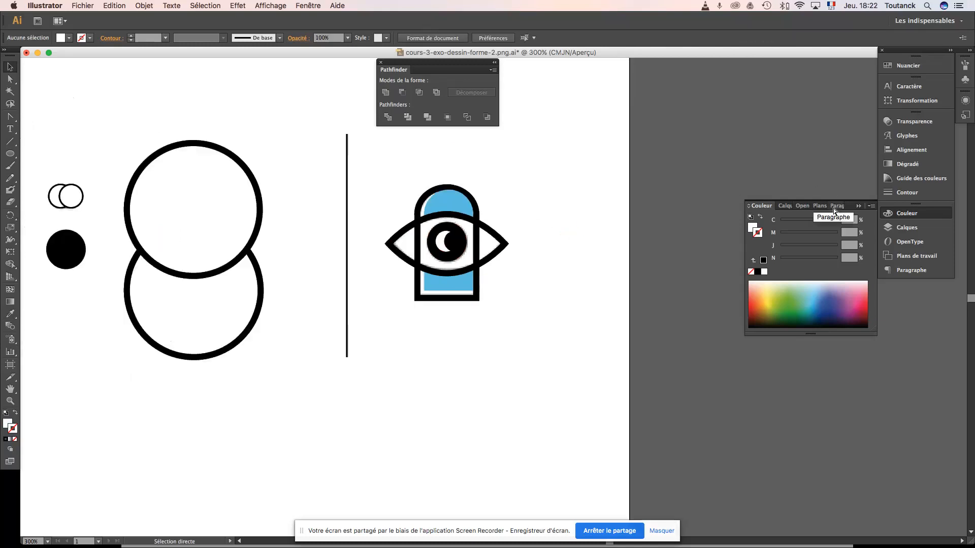
{"action": "key", "text": "super+plus"}
{"action": "key", "text": "super+plus"}
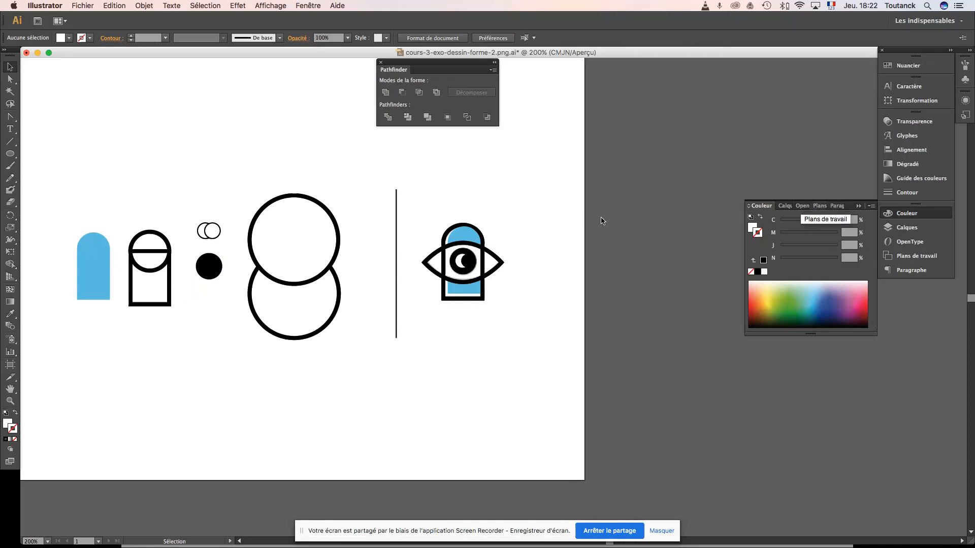
{"action": "key", "text": "super+s"}
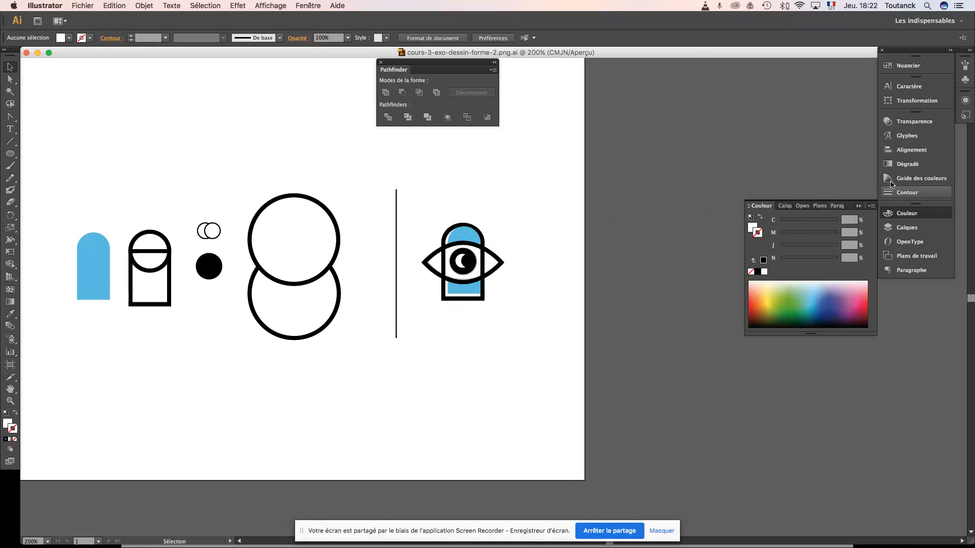
- Hide the "traces noir" layer to reveal the reference image beneath
{"action": "left_click", "coordinate": [897, 229]}
{"action": "left_click", "coordinate": [753, 219]}
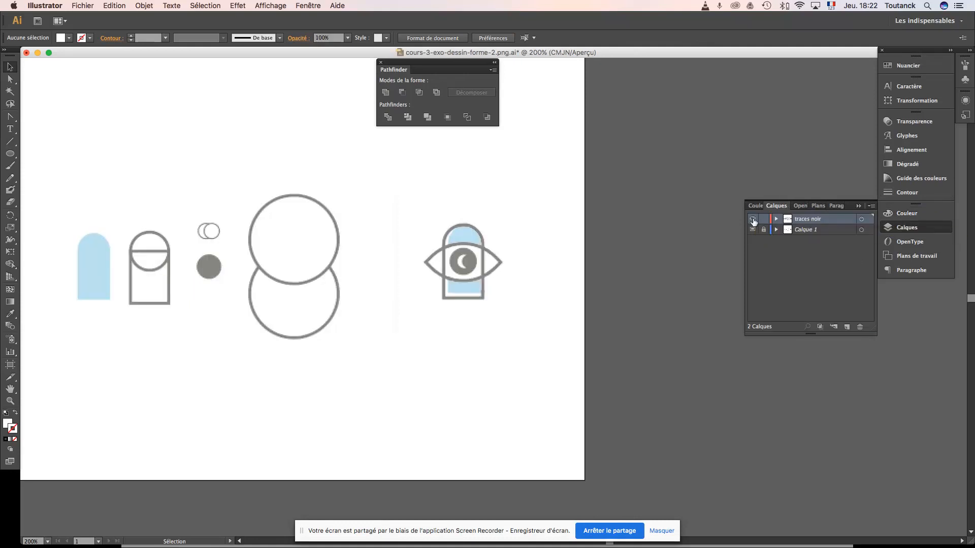
- Compare the drawing with the reference image and leave the "traces noir" layer visible
{"action": "left_click", "coordinate": [753, 220]}
{"action": "left_click", "coordinate": [753, 219]}
{"action": "left_click", "coordinate": [753, 220]}
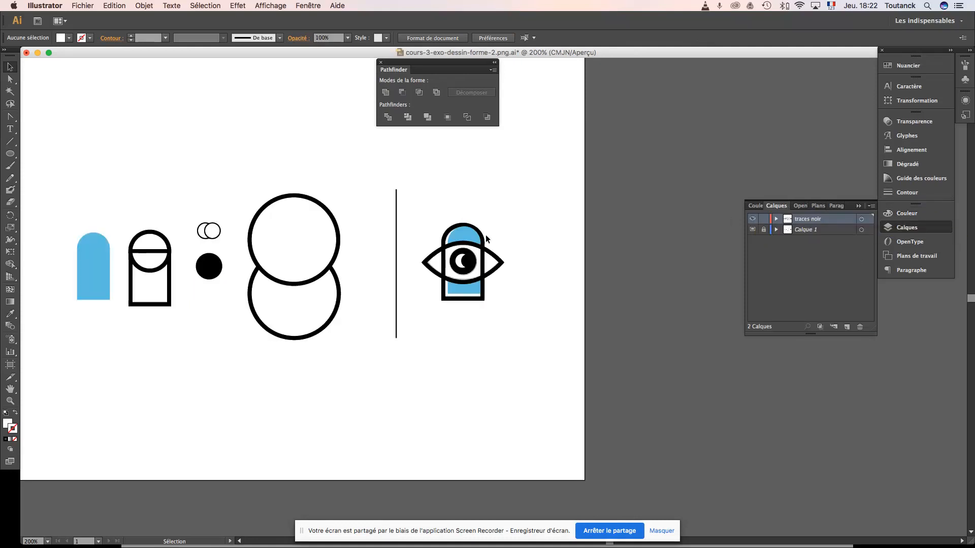
- Nudge the white crescent moon two increments to the right inside the black pupil and deselect it
{"action": "left_click", "coordinate": [460, 262]}
{"action": "key", "text": "Right"}
{"action": "key", "text": "Right"}
{"action": "left_click", "coordinate": [507, 281]}
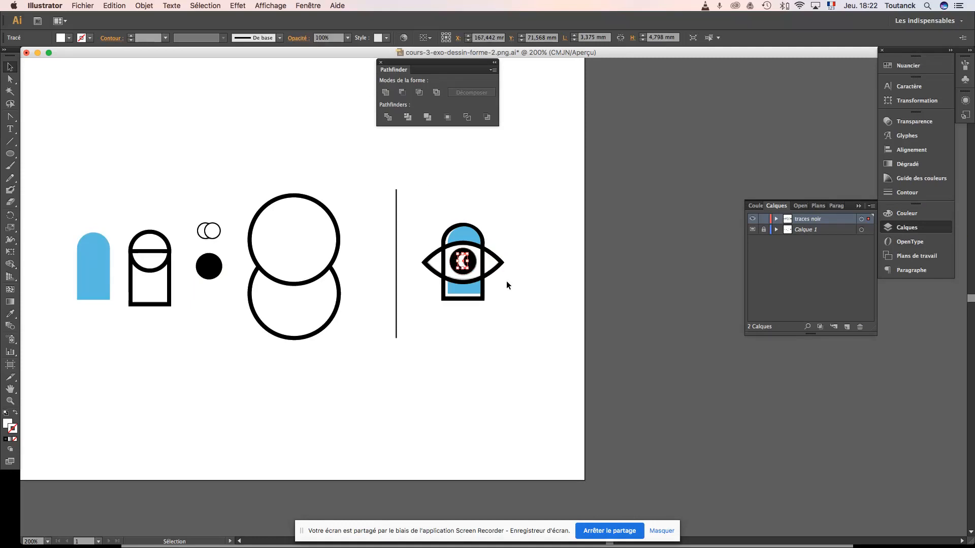
- Check the repositioned moon against the reference beneath the "traces noir" layer, leave that layer visible and save the document
{"action": "left_click", "coordinate": [753, 219]}
{"action": "left_click", "coordinate": [753, 219]}
{"action": "left_click", "coordinate": [753, 220]}
{"action": "left_click", "coordinate": [753, 219]}
{"action": "left_click", "coordinate": [754, 219]}
{"action": "left_click", "coordinate": [753, 219]}
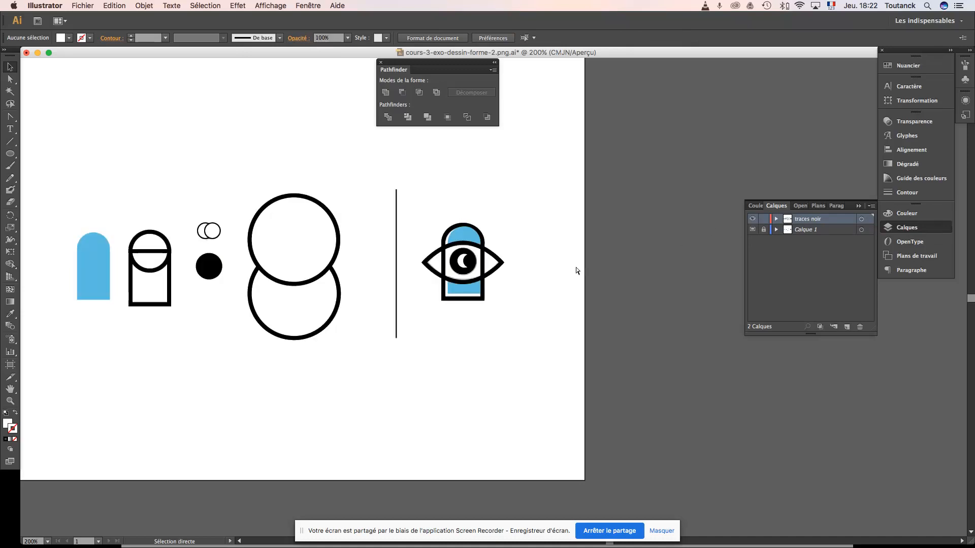
{"action": "key", "text": "super+s"}
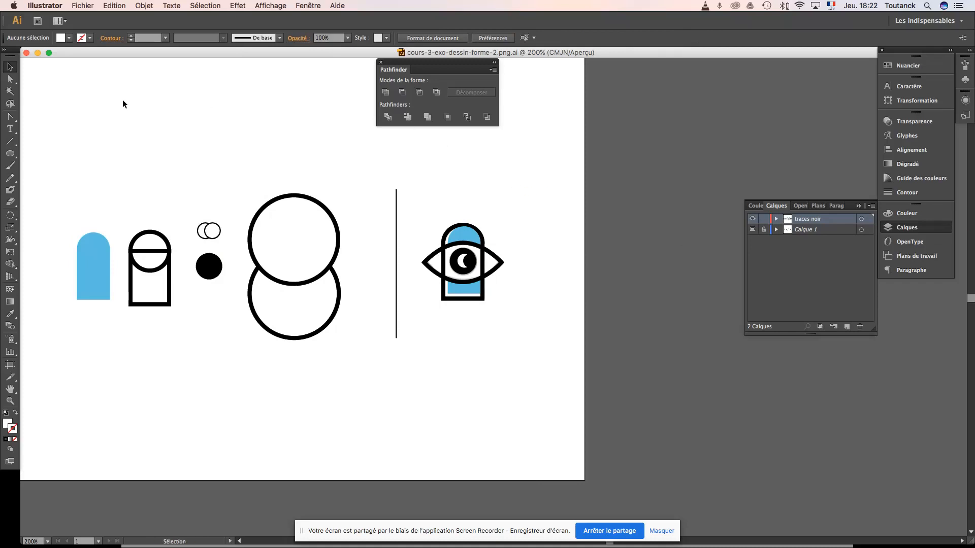
- Open the houses reference image "Copie de cours-3-exo-dessin-forme-1.png" from the png folder
{"action": "left_click", "coordinate": [84, 6]}
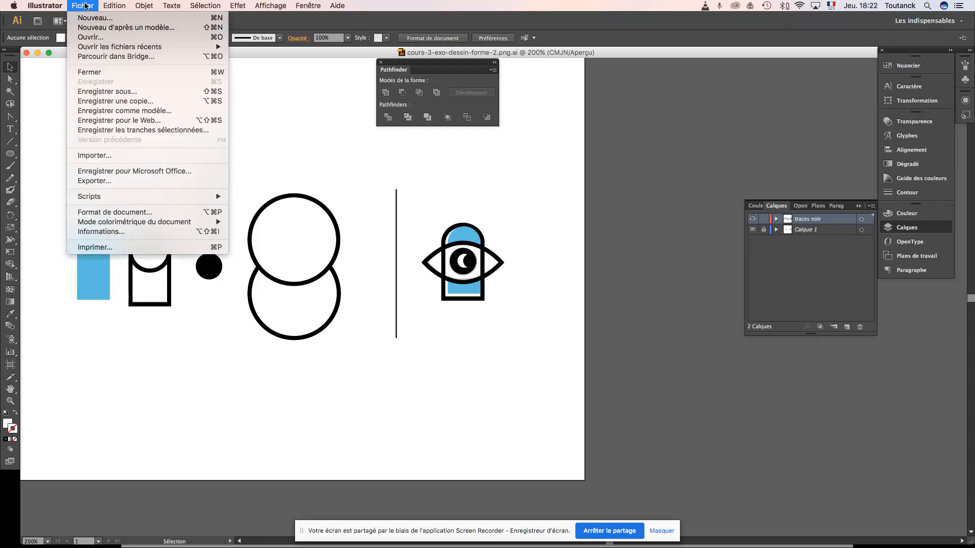
{"action": "left_click", "coordinate": [98, 39]}
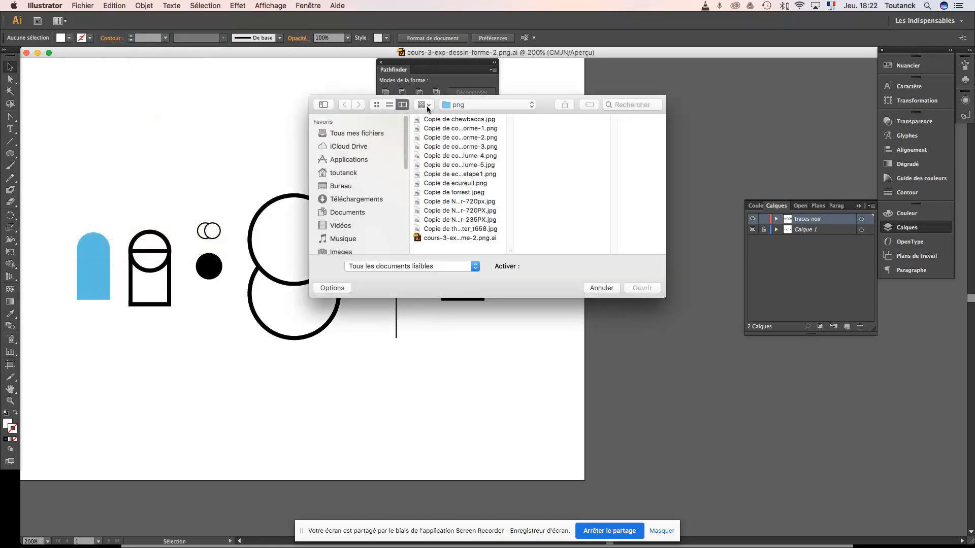
{"action": "left_click", "coordinate": [428, 157]}
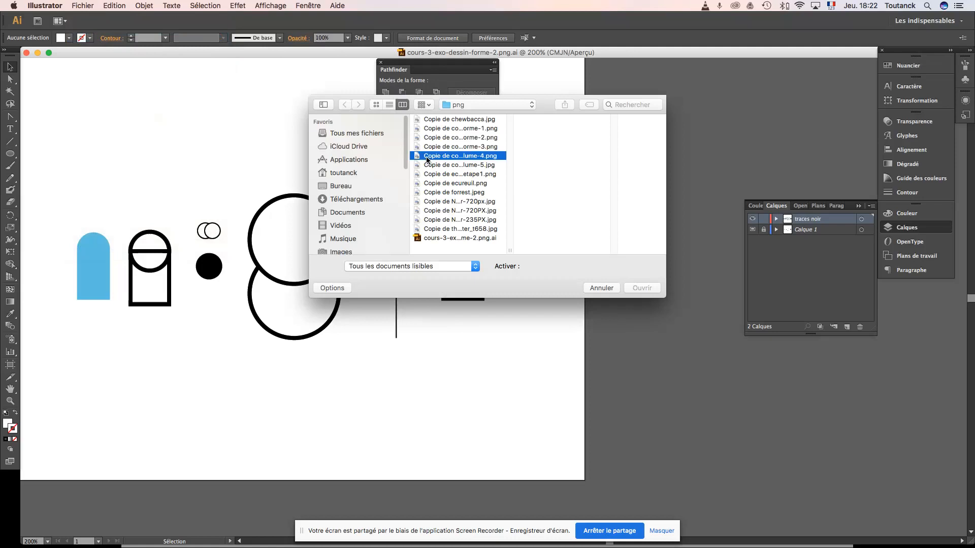
{"action": "left_click", "coordinate": [456, 193]}
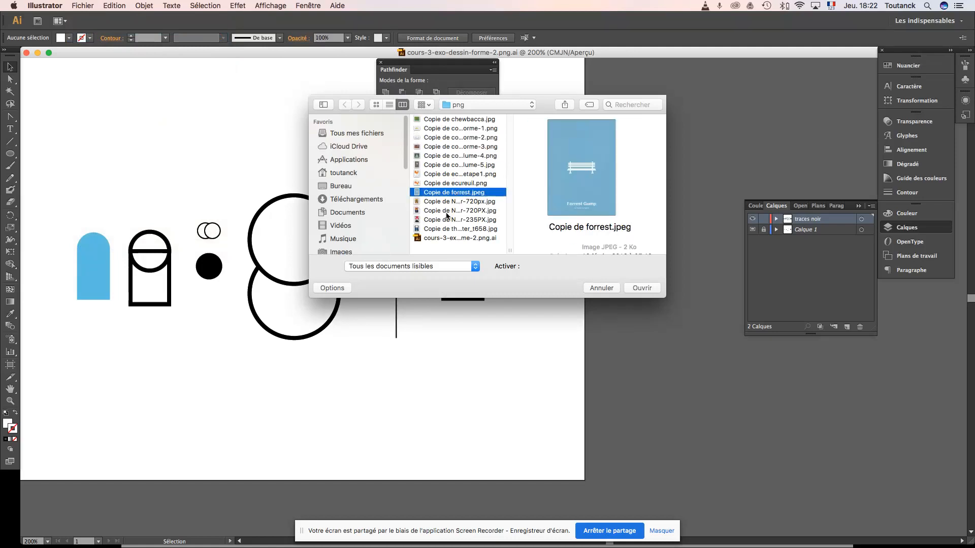
{"action": "left_click", "coordinate": [447, 133]}
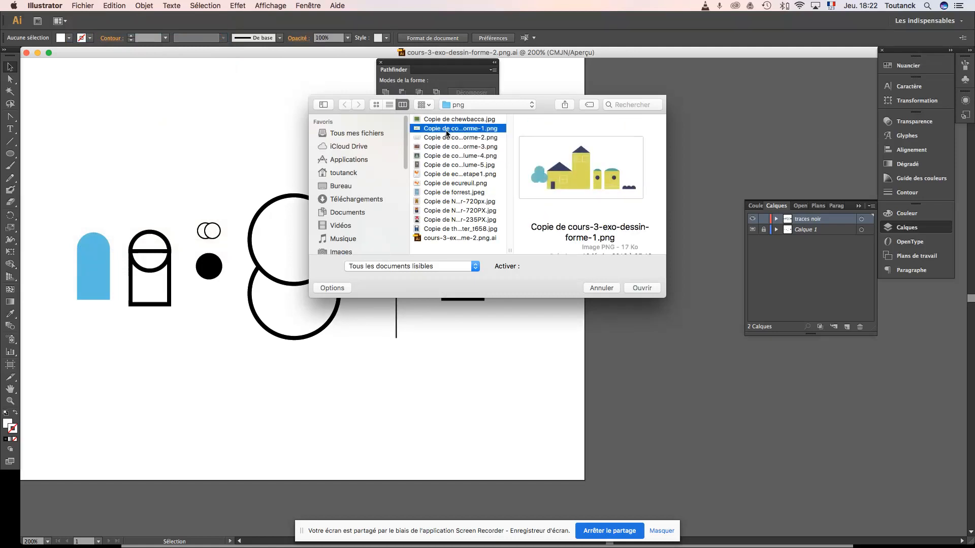
{"action": "left_click", "coordinate": [644, 288]}
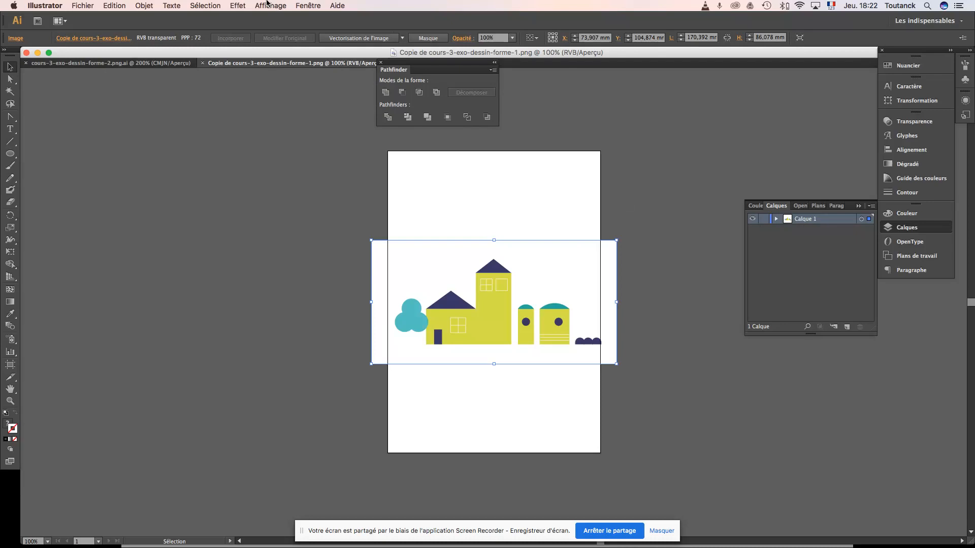
- Change the document's artboard to landscape orientation so it surrounds the whole house image, and leave nothing selected
{"action": "left_click", "coordinate": [82, 6]}
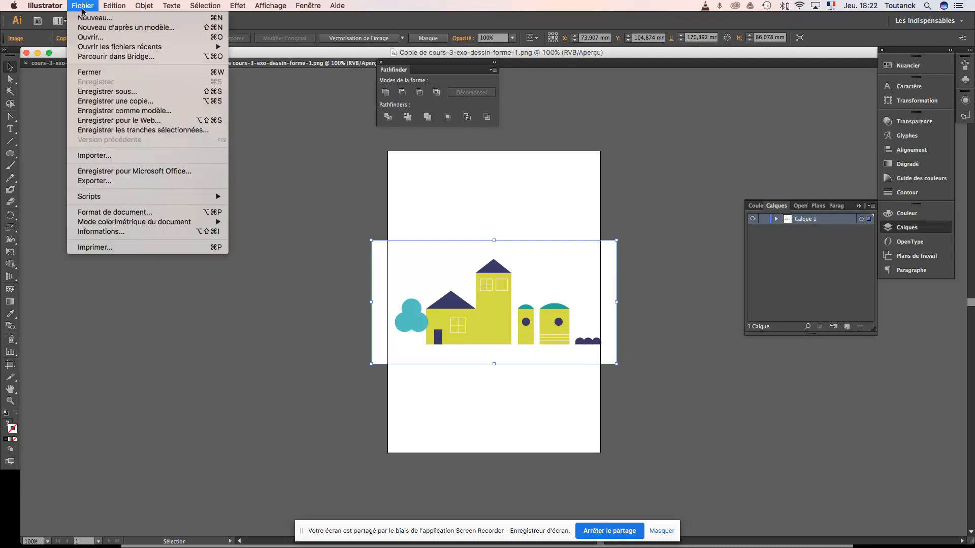
{"action": "left_click", "coordinate": [113, 213]}
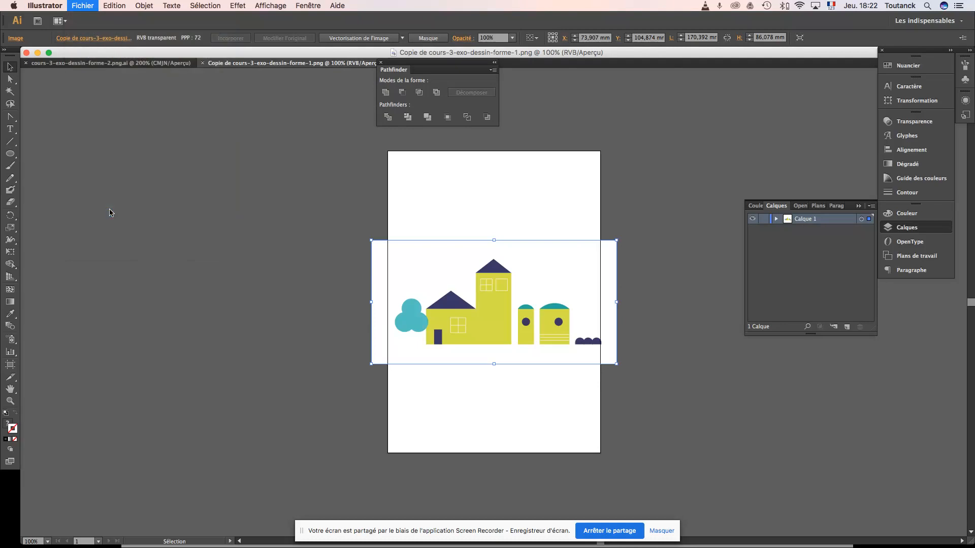
{"action": "left_click", "coordinate": [598, 110]}
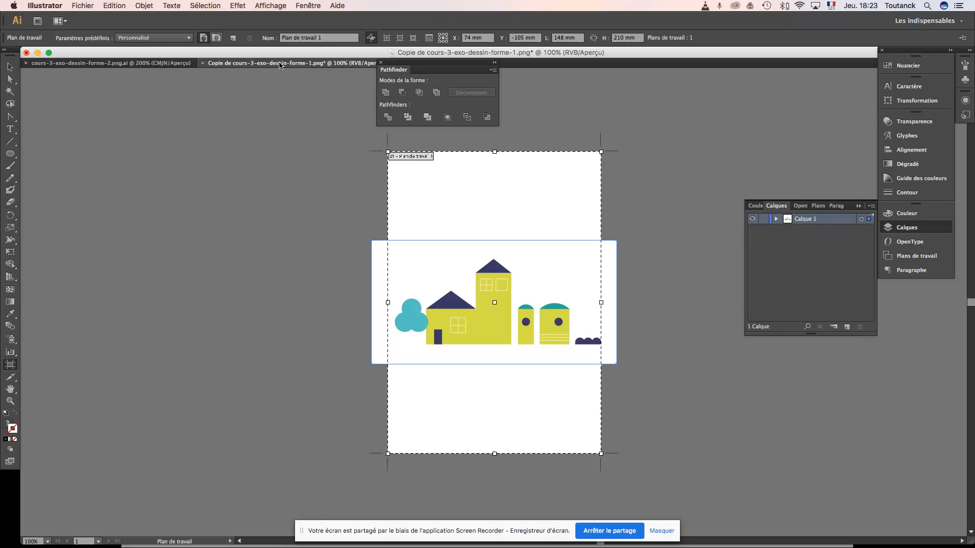
{"action": "left_click", "coordinate": [217, 38]}
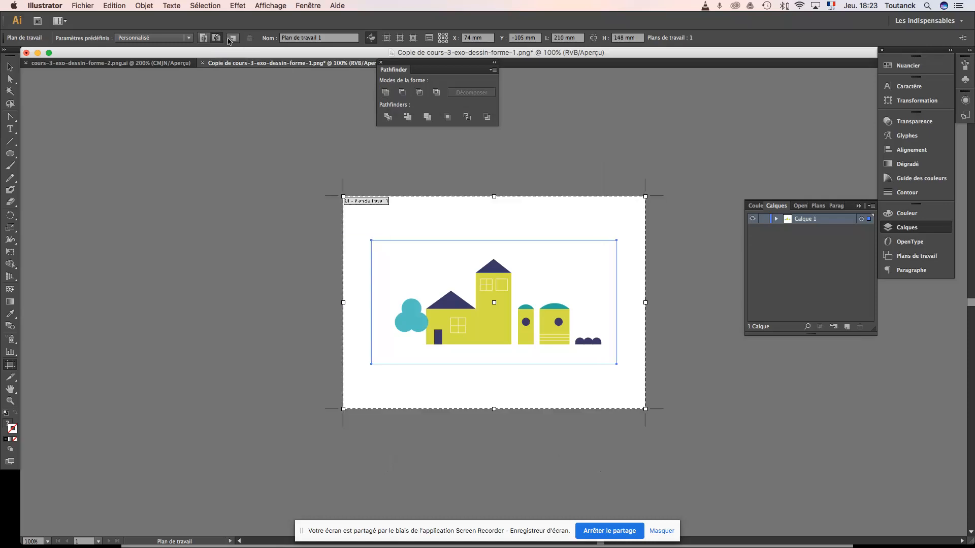
{"action": "left_click", "coordinate": [11, 69]}
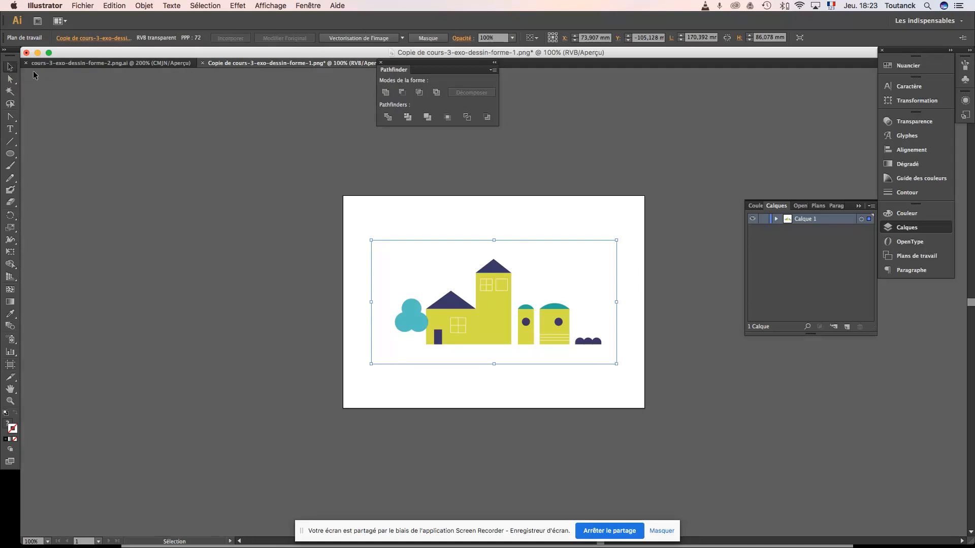
{"action": "left_click", "coordinate": [418, 165]}
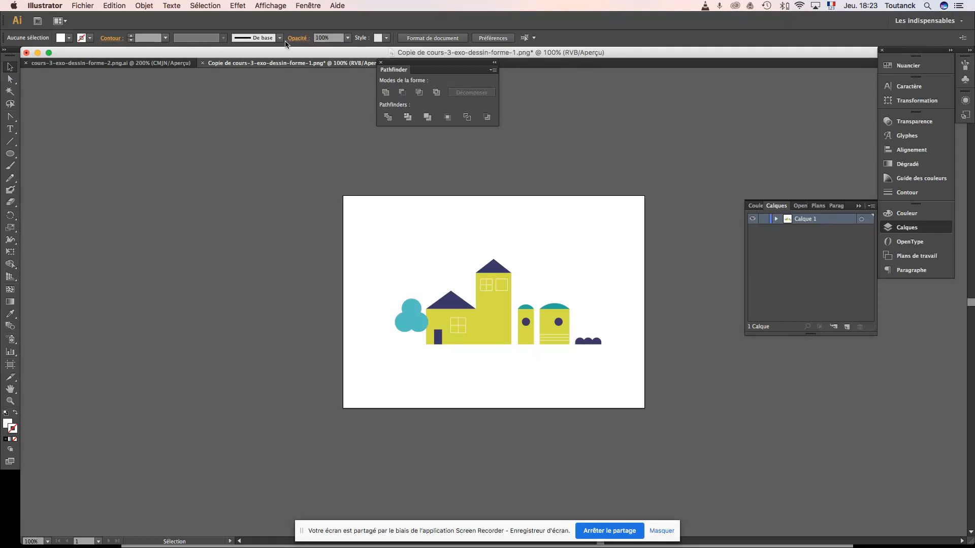
- Switch the document colour mode from RVB to CMJN
{"action": "left_click", "coordinate": [84, 6]}
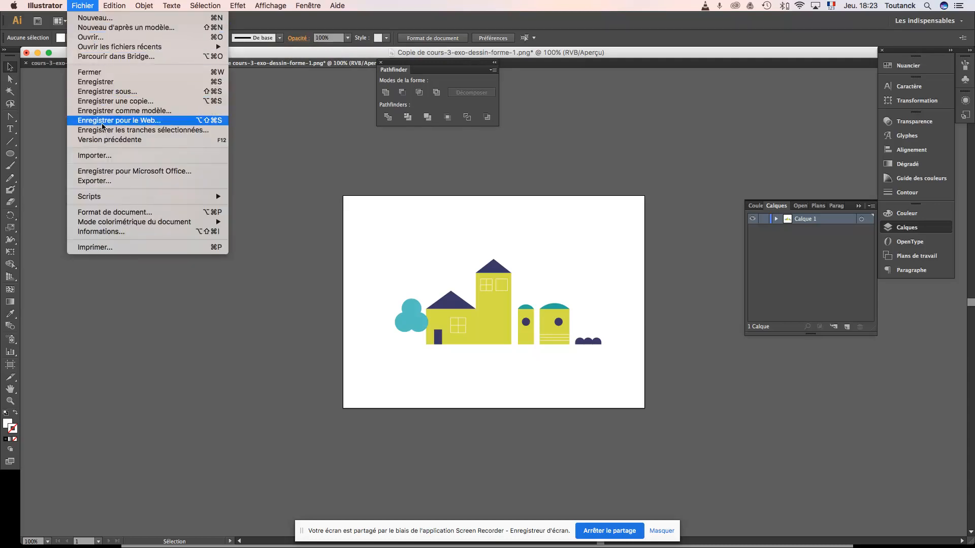
{"action": "mouse_move", "coordinate": [95, 222]}
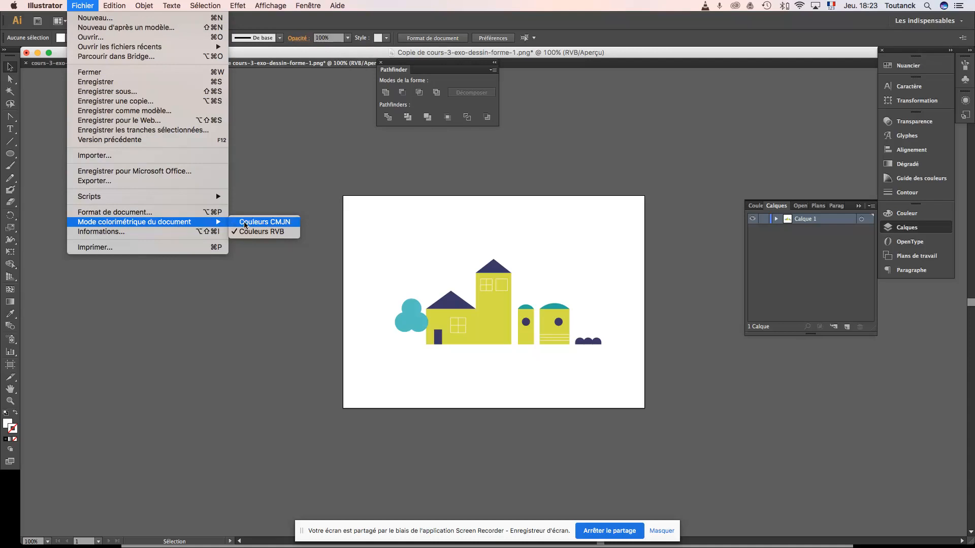
{"action": "left_click", "coordinate": [270, 224]}
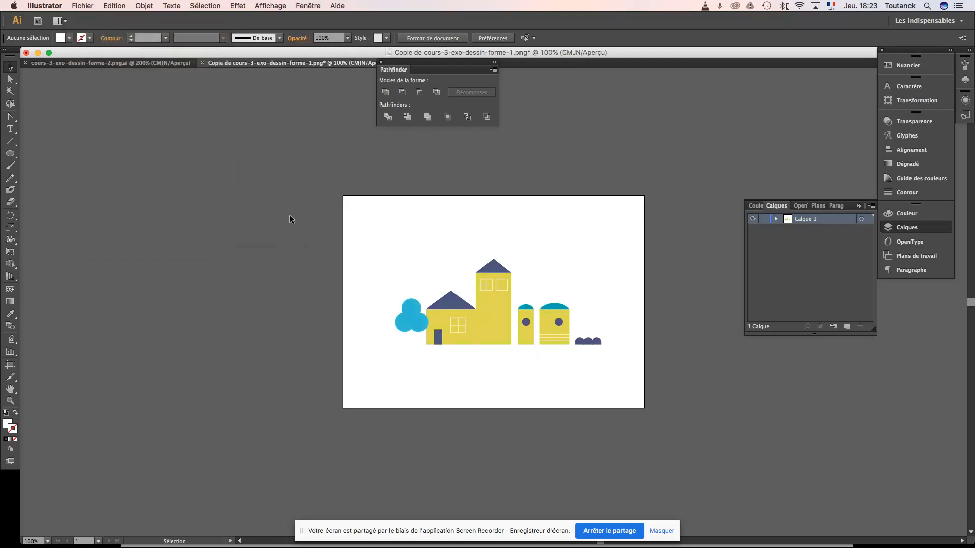
- Save the document in Adobe Illustrator format as cours-3-exo-dessin-forme-1.png.ai, keeping the default Illustrator CS6 options
{"action": "key", "text": "super+shift+s"}
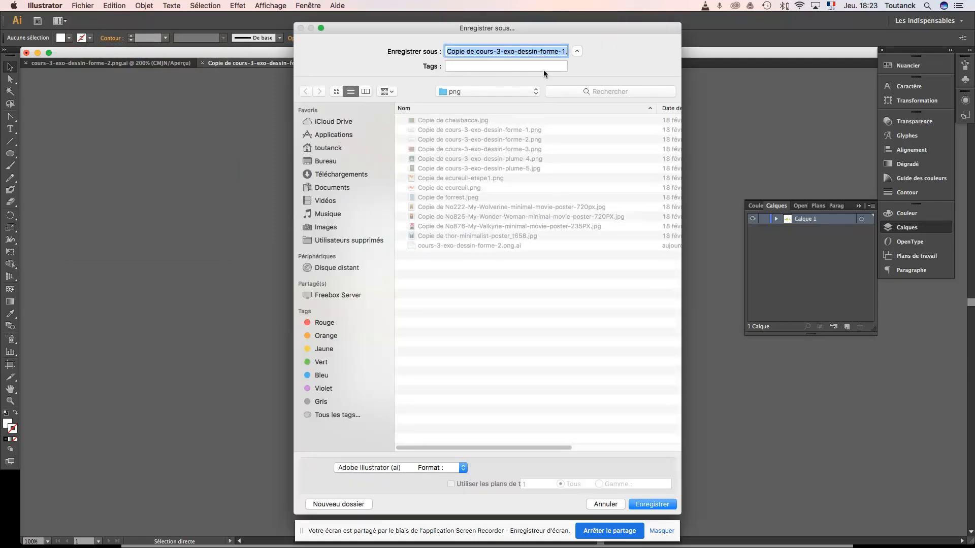
{"action": "left_click", "coordinate": [476, 51]}
{"action": "left_click_drag", "start_coordinate": [476, 51], "coordinate": [434, 48]}
{"action": "key", "text": "BackSpace"}
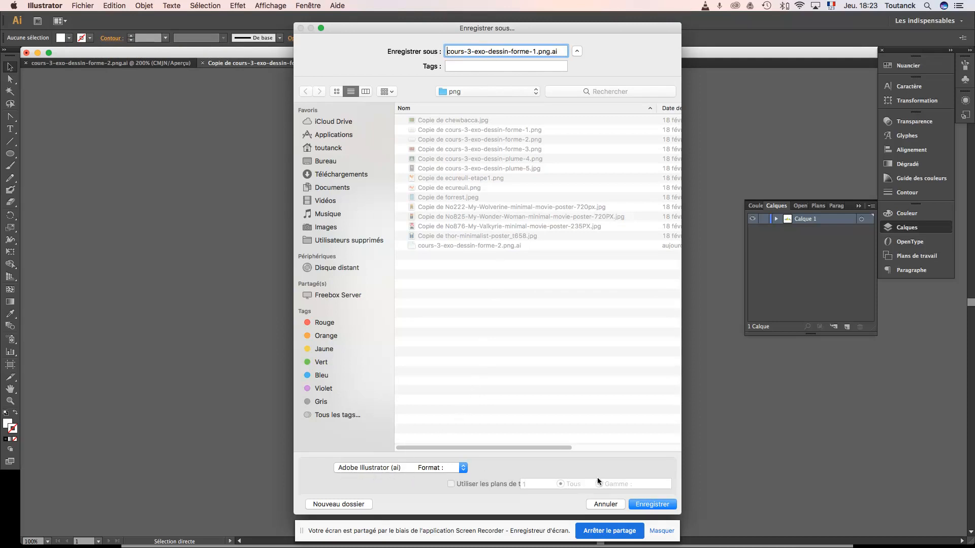
{"action": "left_click", "coordinate": [653, 507]}
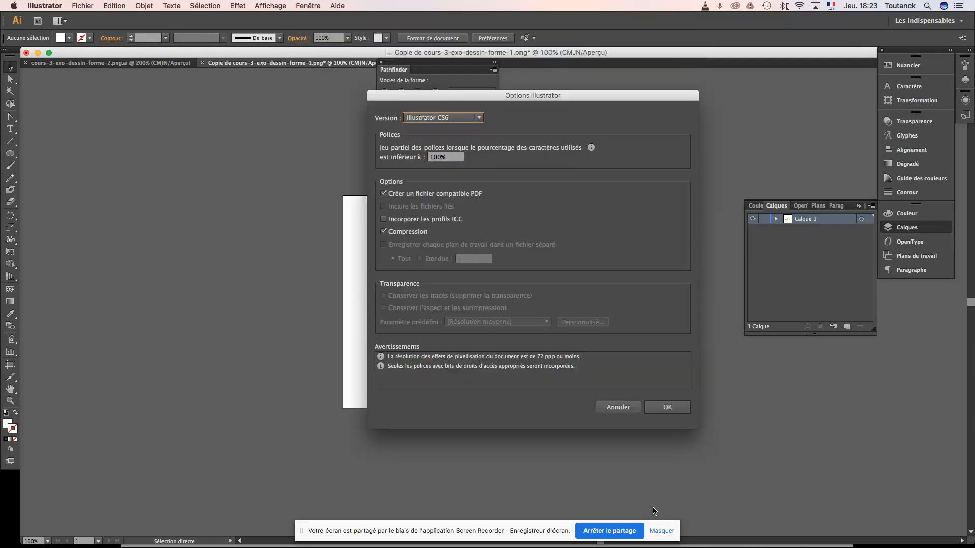
{"action": "left_click", "coordinate": [669, 407]}
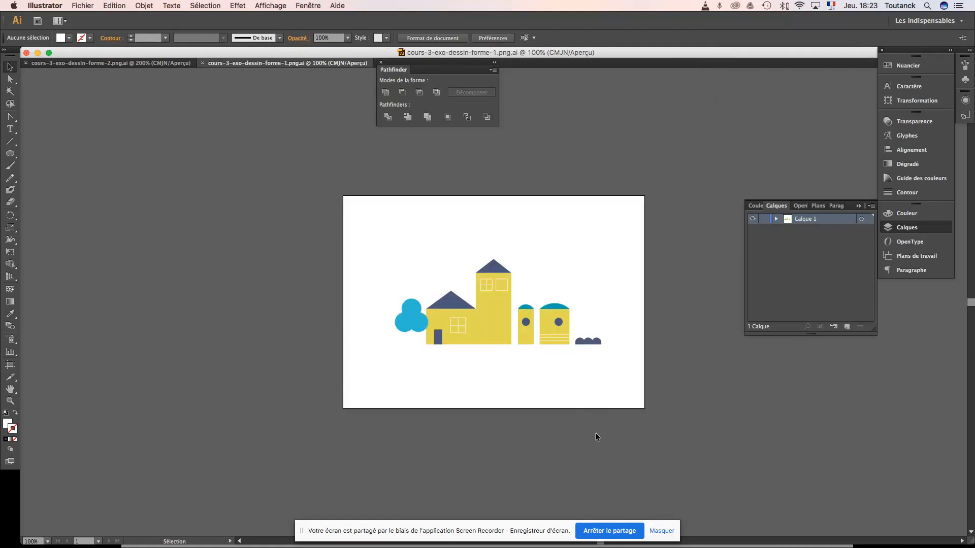
- Turn the layer Calque 1, which holds the house image, into a locked, dimmed template layer (Modèle)
{"action": "key", "text": "super+plus"}
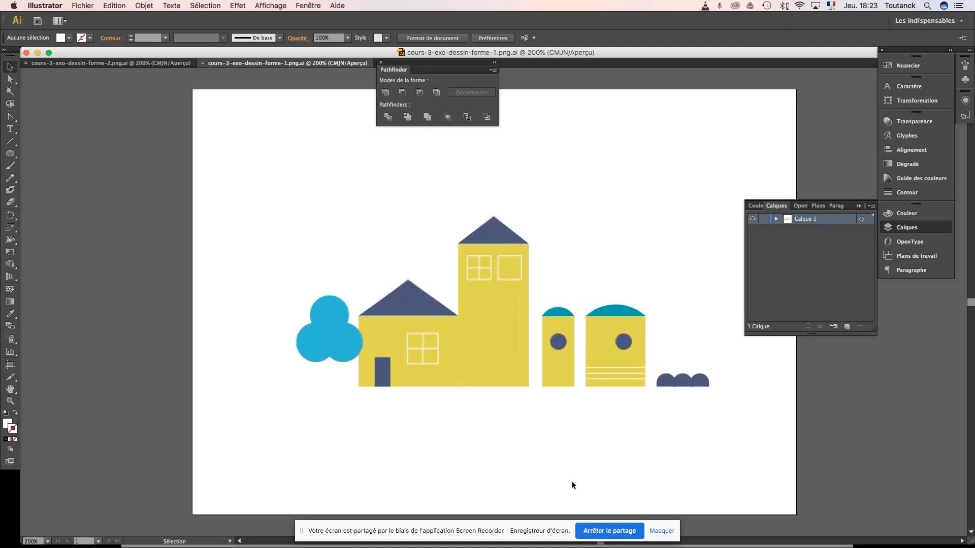
{"action": "left_click_drag", "start_coordinate": [633, 352], "coordinate": [559, 358]}
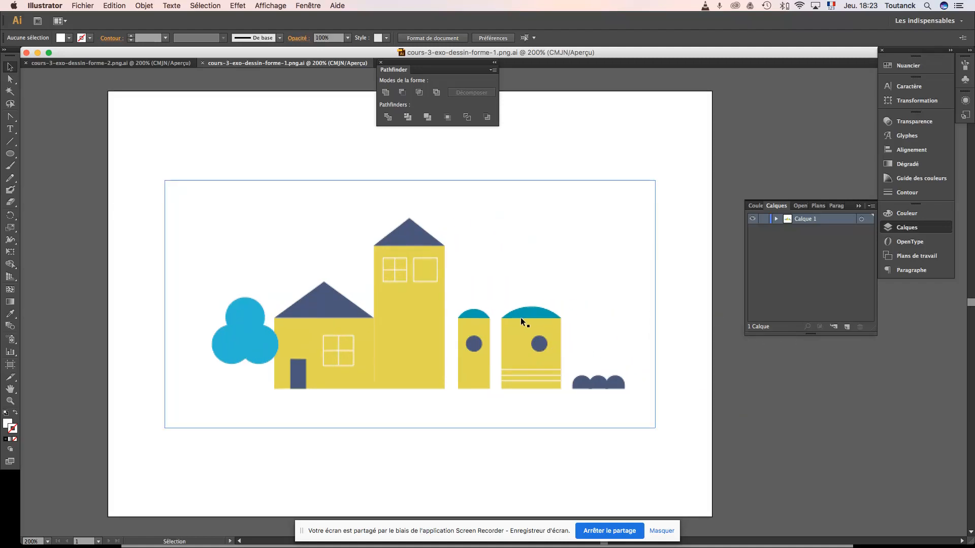
{"action": "left_click", "coordinate": [871, 207]}
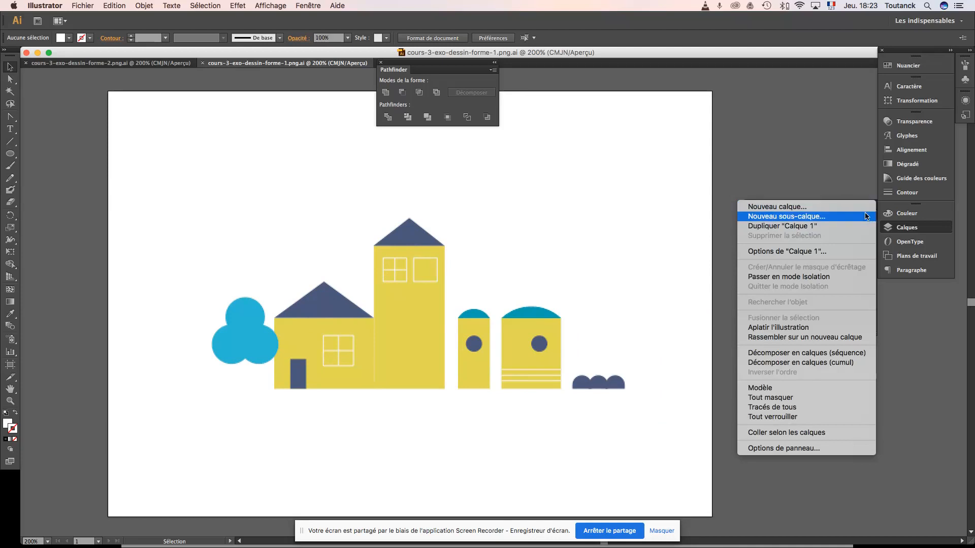
{"action": "left_click", "coordinate": [812, 389]}
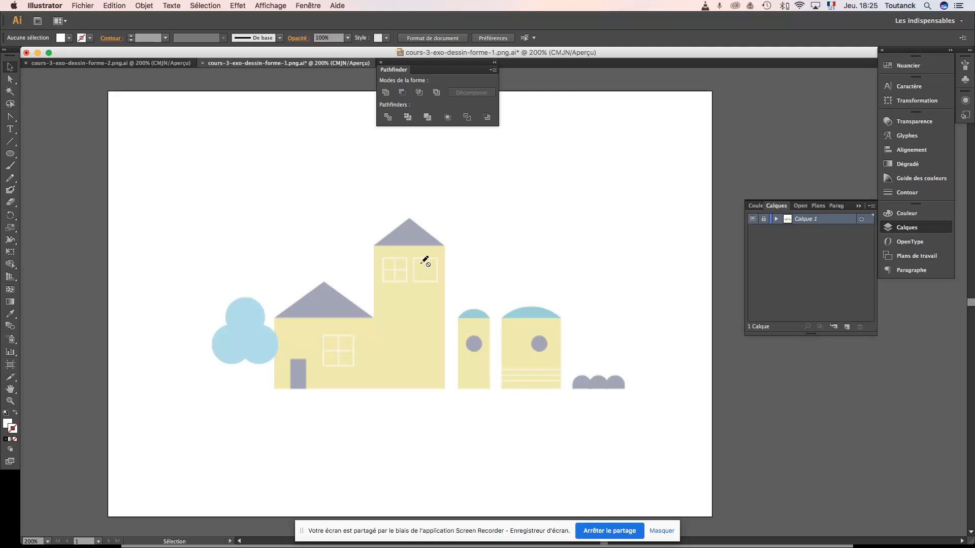
- Create a new layer above the template and name it "rectangles verts"
{"action": "left_click", "coordinate": [847, 328]}
{"action": "double_click", "coordinate": [807, 220]}
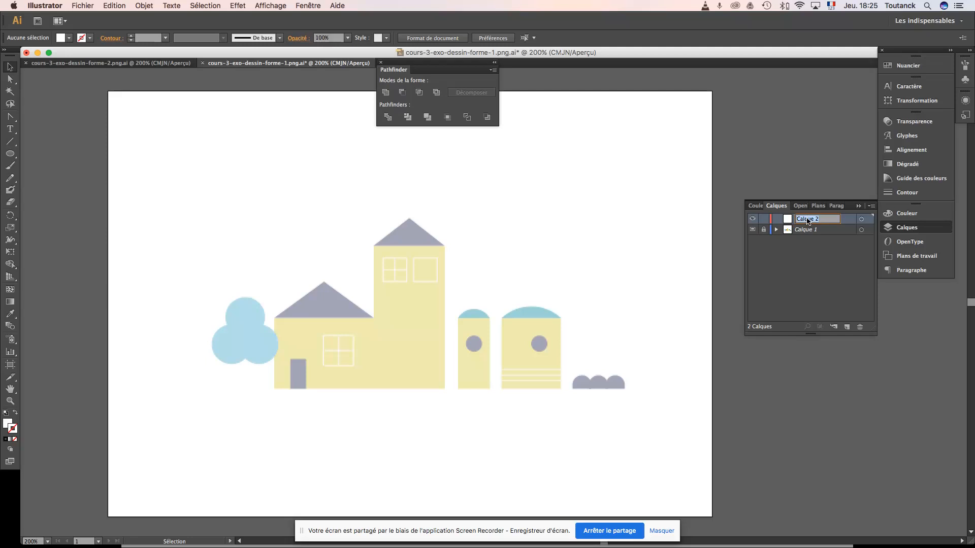
{"action": "type", "text": "rectan"}
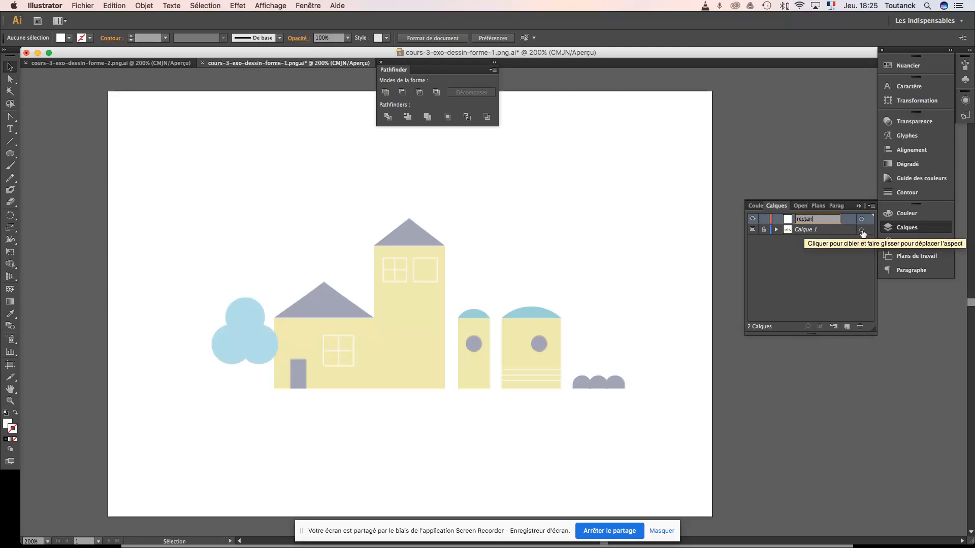
{"action": "type", "text": "gles verts"}
{"action": "key", "text": "Return"}
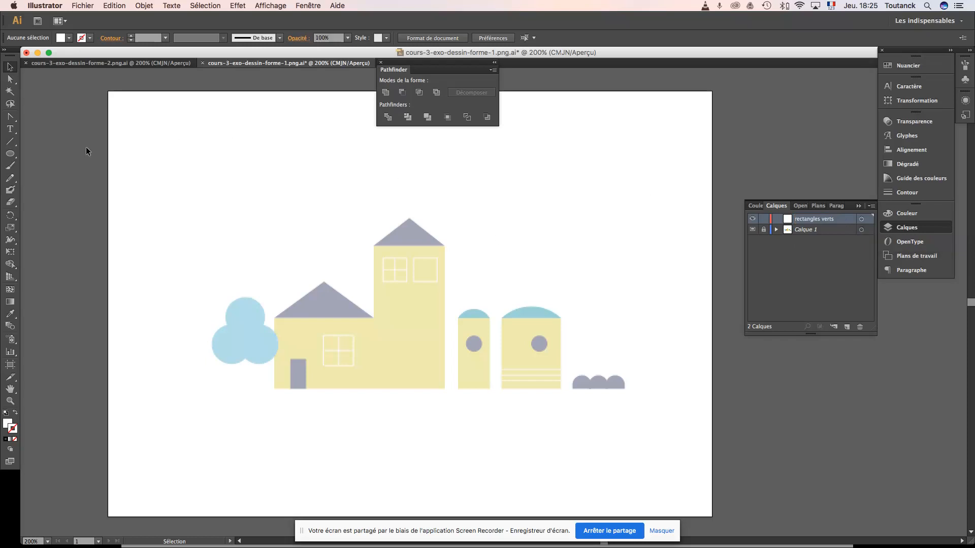
- Restore the default white fill and black 1 pt stroke and draw a rectangle about 34.6 × 24.8 mm over the low house's wall
{"action": "left_click", "coordinate": [11, 155]}
{"action": "left_click", "coordinate": [11, 155]}
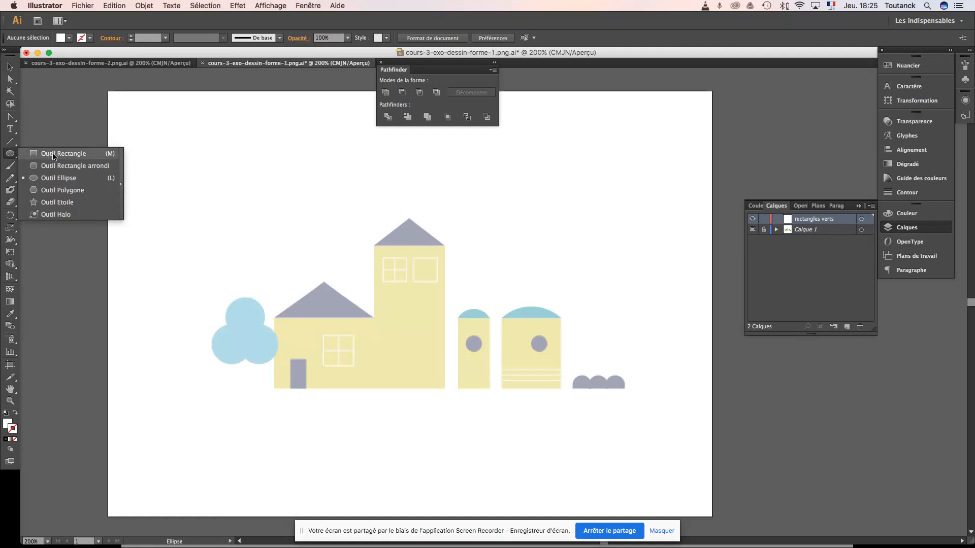
{"action": "left_click", "coordinate": [36, 154]}
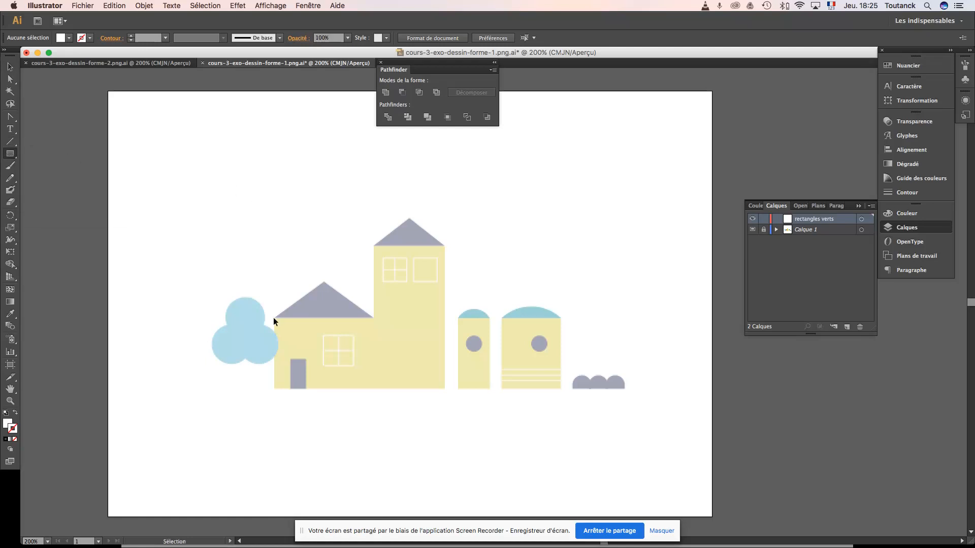
{"action": "key", "text": "super+plus"}
{"action": "key", "text": "super+plus"}
{"action": "left_click_drag", "start_coordinate": [287, 327], "coordinate": [337, 318]}
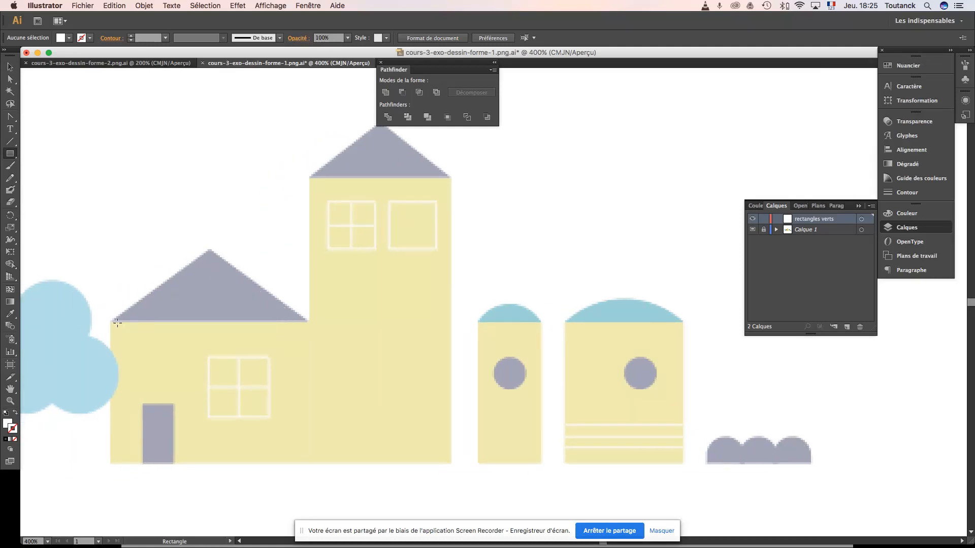
{"action": "left_click_drag", "start_coordinate": [111, 321], "coordinate": [309, 463]}
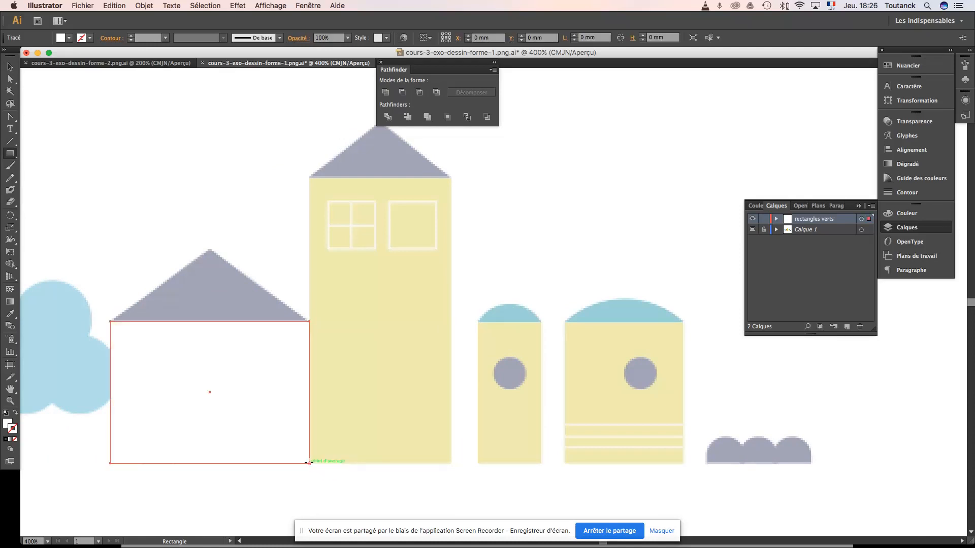
{"action": "key", "text": "super+z"}
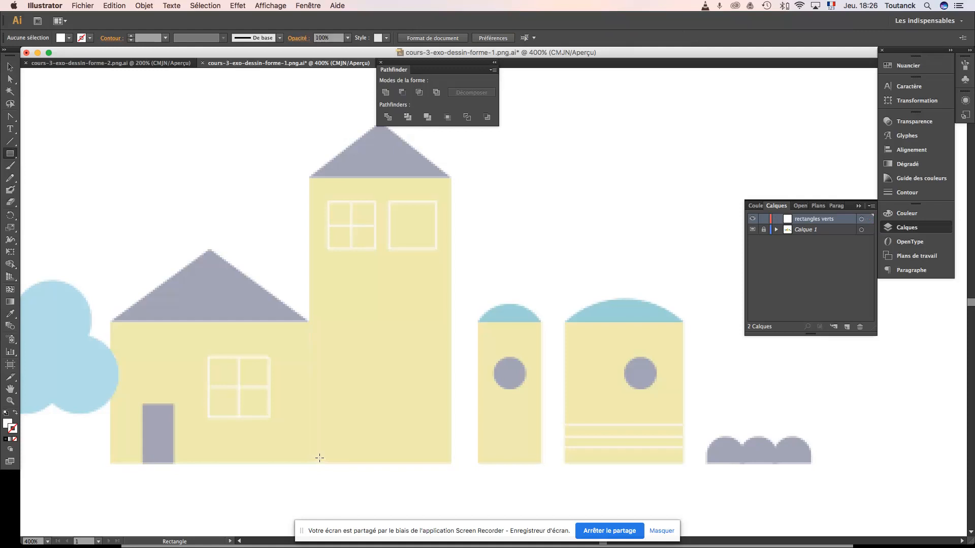
{"action": "left_click", "coordinate": [7, 426]}
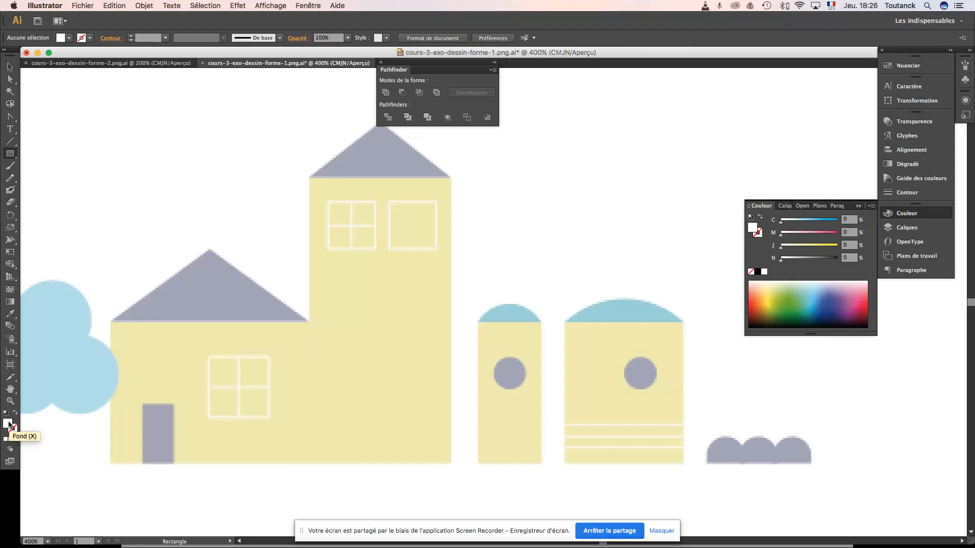
{"action": "left_click", "coordinate": [6, 412]}
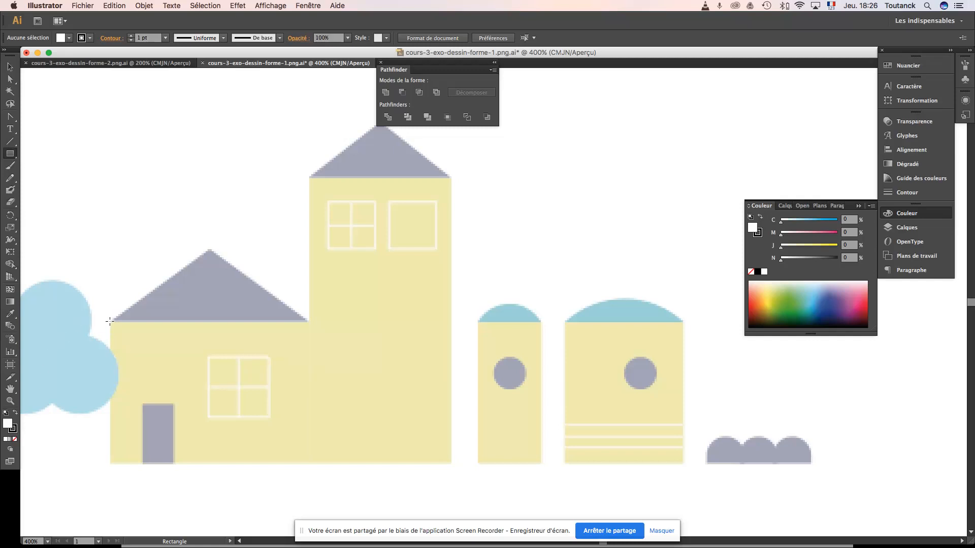
{"action": "left_click_drag", "start_coordinate": [110, 321], "coordinate": [308, 464]}
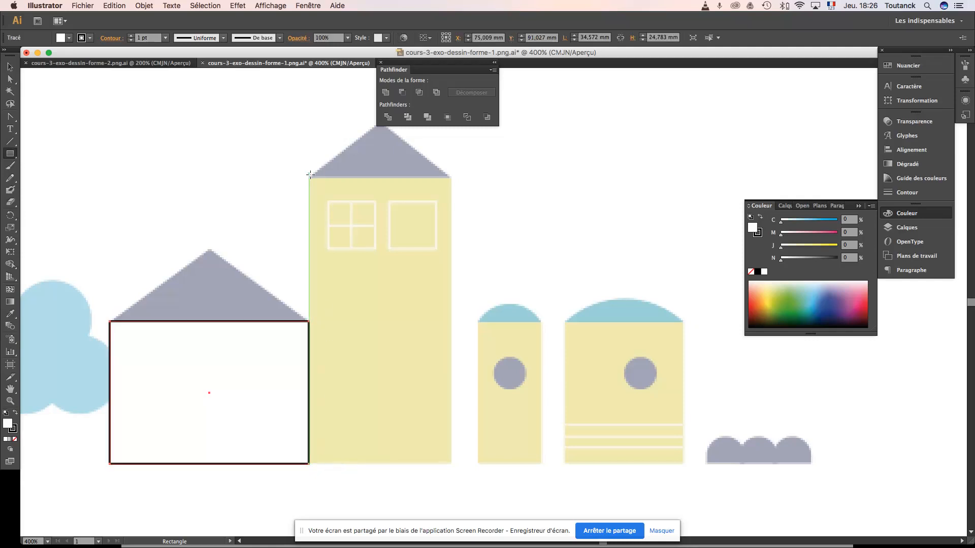
- Draw rectangles over the tower (about 50 mm high), the narrow domed building (about 11.1 × 24.8 mm) and the wide one (about 20.6 × 24.8 mm)
{"action": "mouse_move", "coordinate": [310, 176]}
{"action": "left_mouse_down"}
{"action": "mouse_move", "coordinate": [464, 333]}
{"action": "mouse_move", "coordinate": [450, 466]}
{"action": "left_mouse_up"}
{"action": "left_click", "coordinate": [9, 67]}
{"action": "left_click_drag", "start_coordinate": [454, 292], "coordinate": [418, 256]}
{"action": "left_click", "coordinate": [10, 154]}
{"action": "left_click_drag", "start_coordinate": [429, 275], "coordinate": [492, 416]}
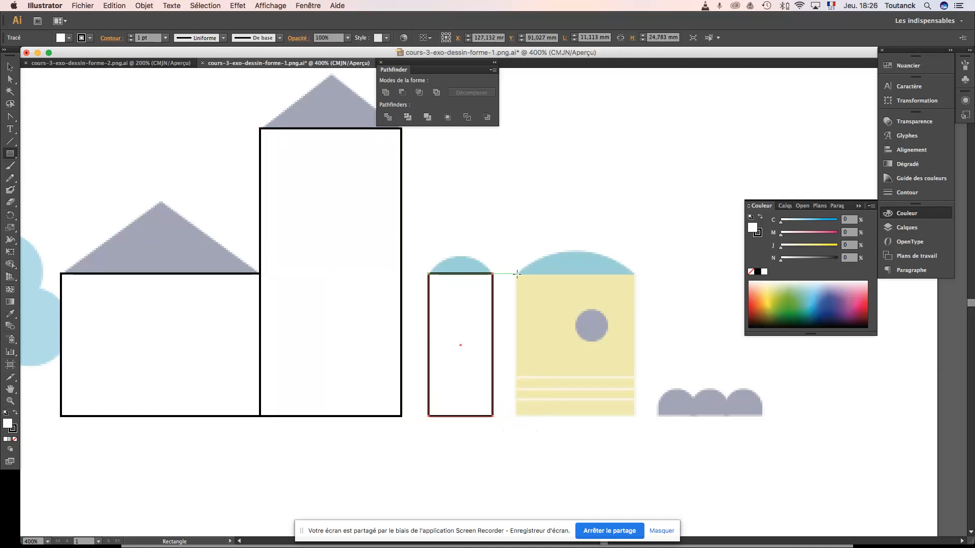
{"action": "left_click_drag", "start_coordinate": [517, 274], "coordinate": [634, 416]}
{"action": "key", "text": "v"}
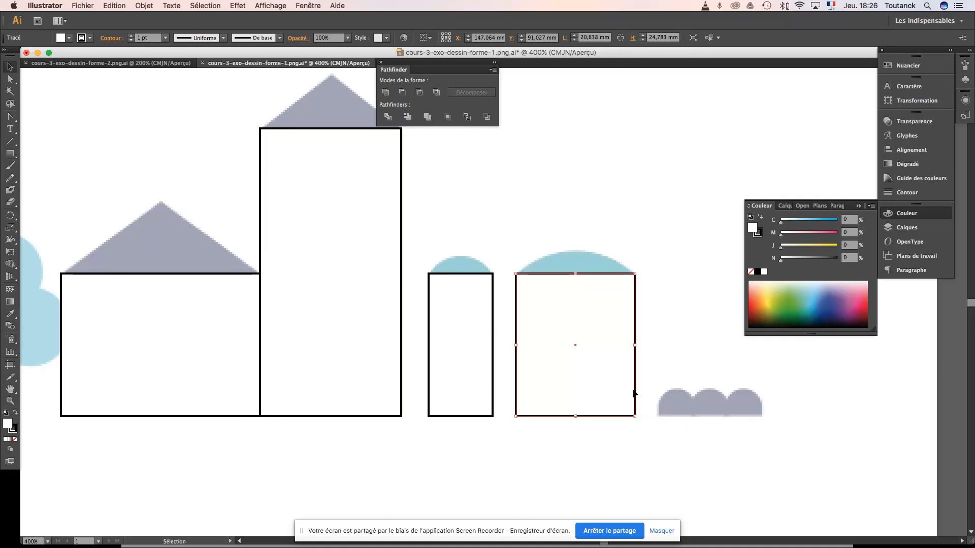
{"action": "left_click", "coordinate": [663, 273]}
{"action": "key", "text": "super+minus"}
{"action": "key", "text": "super+minus"}
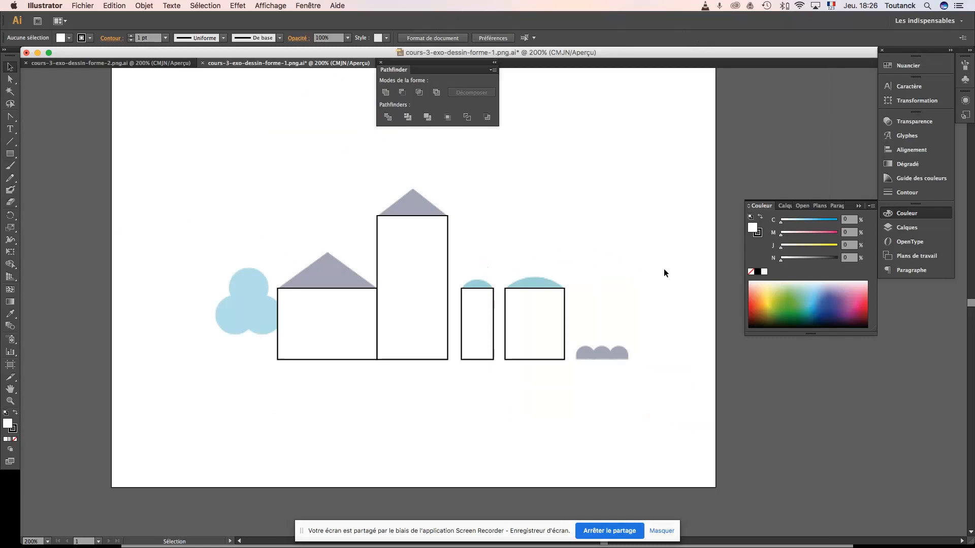
- Display the layers again and dock the floating Pathfinder panel between Caractère and Transformation, leaving nothing selected
{"action": "left_click", "coordinate": [907, 227]}
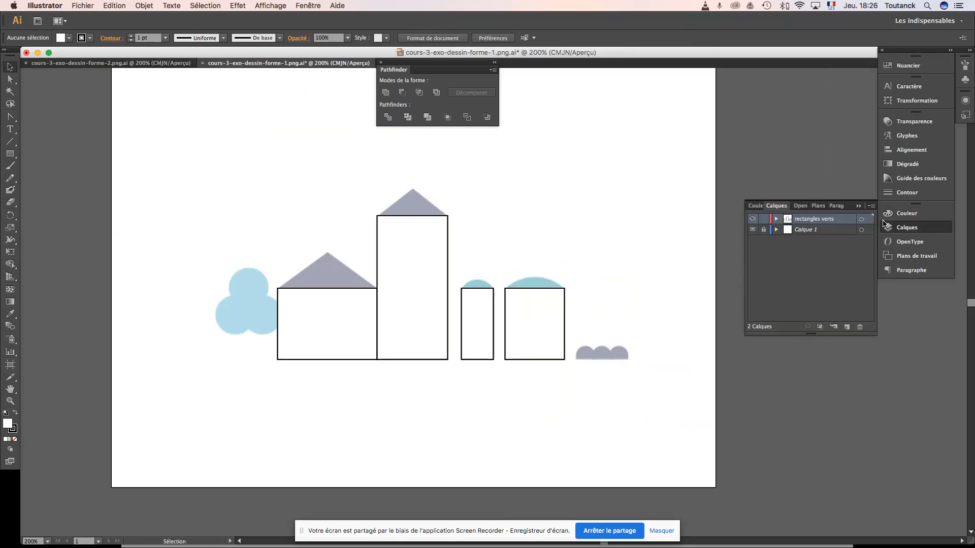
{"action": "left_click_drag", "start_coordinate": [440, 61], "coordinate": [894, 93]}
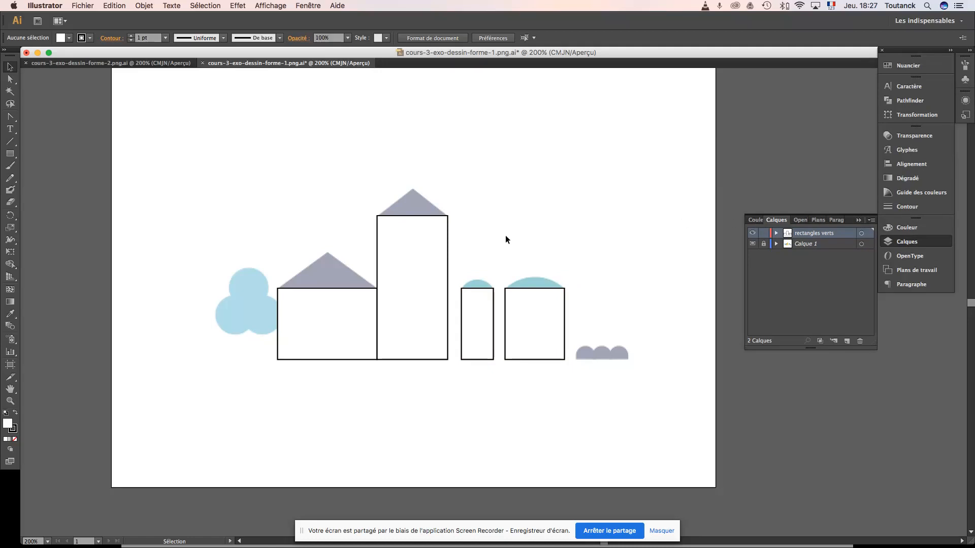
{"action": "key", "text": "super+a"}
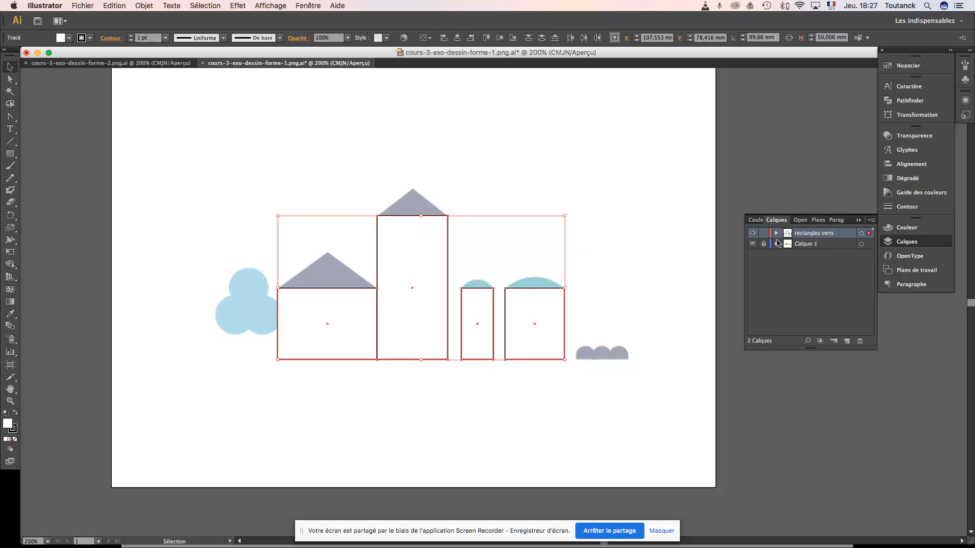
{"action": "left_click", "coordinate": [632, 245]}
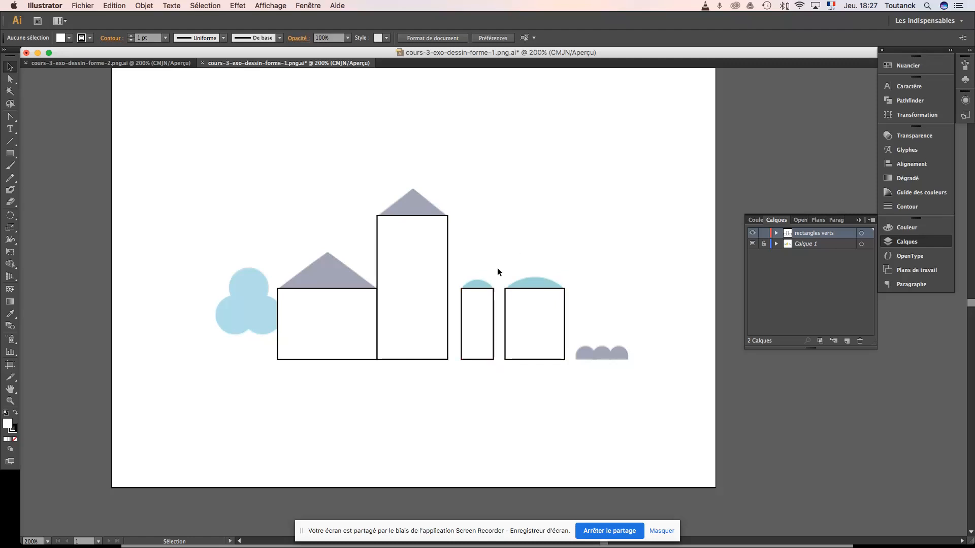
- Shorten the narrow domed building's rectangle from its top edge to about 22 mm high, uncovering a strip of the template
{"action": "left_click", "coordinate": [487, 290]}
{"action": "left_click_drag", "start_coordinate": [477, 287], "coordinate": [477, 296]}
{"action": "left_click", "coordinate": [501, 252]}
- Recolor all four building rectangles with the yellow sampled from the template strip above the narrow building's rectangle
{"action": "key", "text": "a"}
{"action": "key", "text": "v"}
{"action": "left_click_drag", "start_coordinate": [263, 197], "coordinate": [572, 373]}
{"action": "left_click", "coordinate": [635, 290]}
{"action": "key", "text": "super+a"}
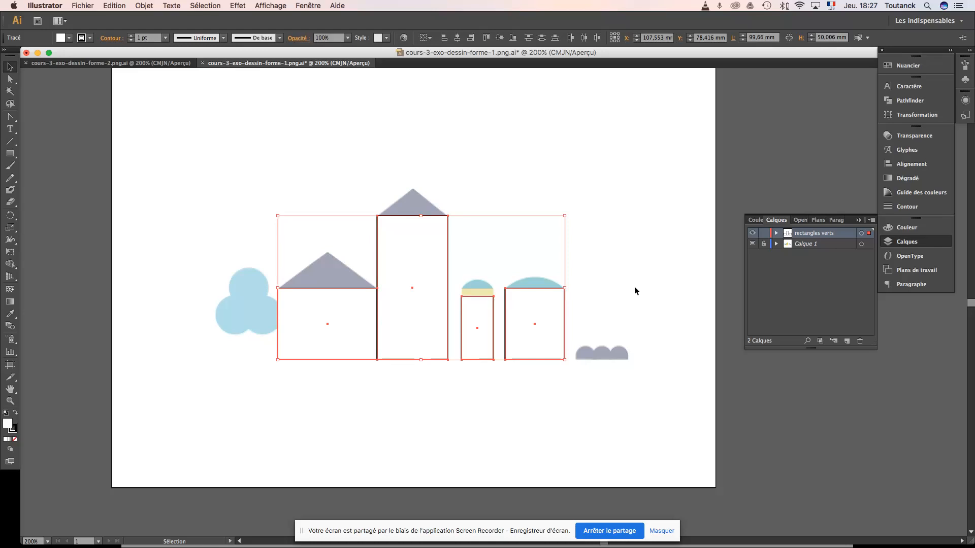
{"action": "left_click", "coordinate": [10, 313]}
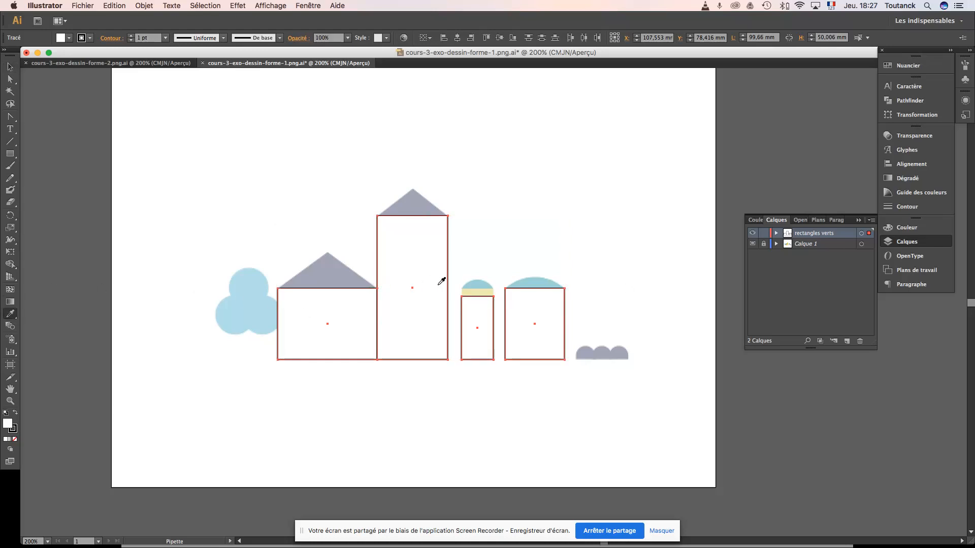
{"action": "left_click", "coordinate": [480, 291]}
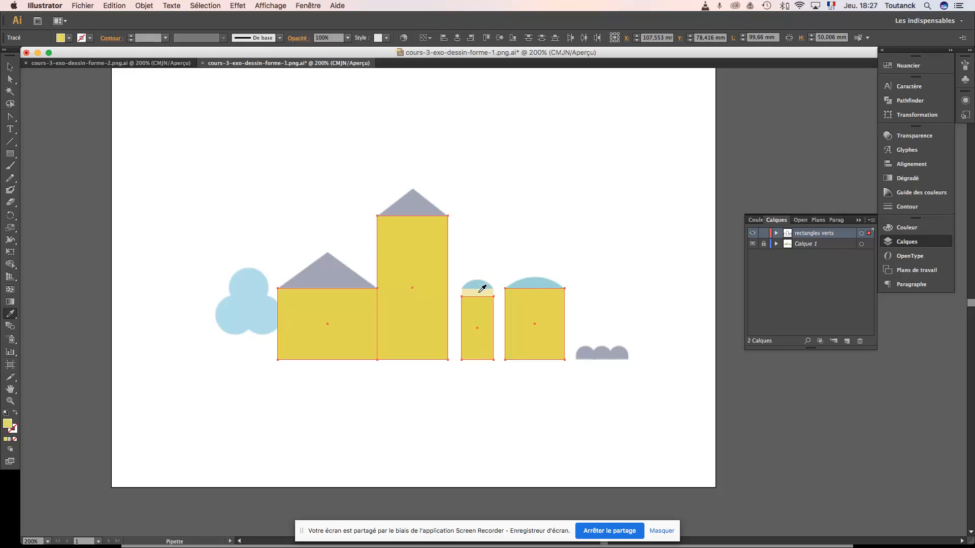
{"action": "key", "text": "v"}
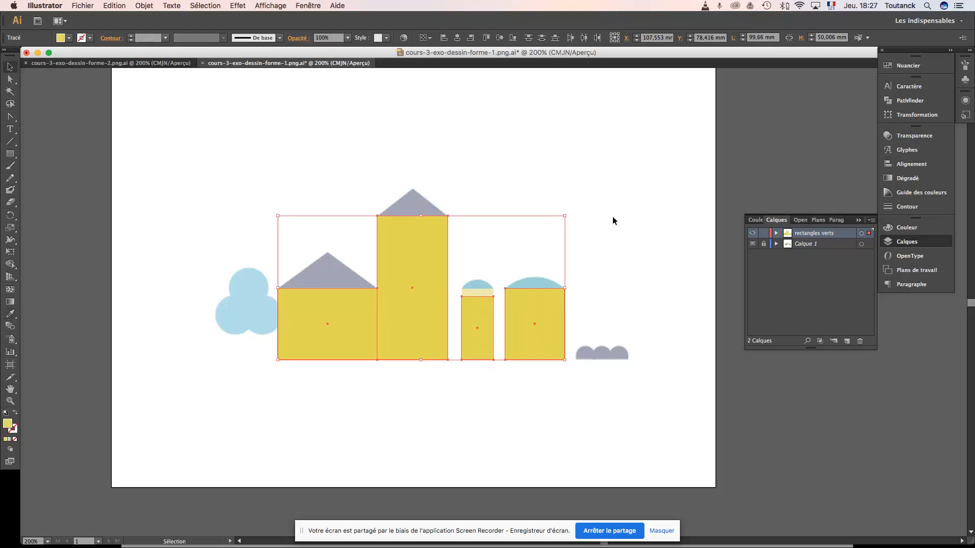
- Stretch the narrow building's rectangle back up to the base of its dome and deselect it
{"action": "left_click", "coordinate": [553, 258]}
{"action": "left_click", "coordinate": [488, 310]}
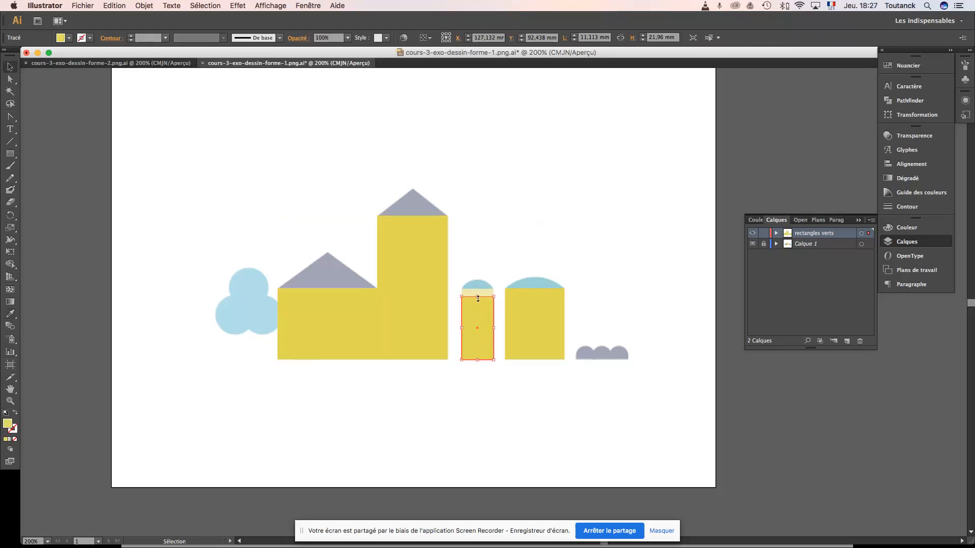
{"action": "left_click_drag", "start_coordinate": [478, 297], "coordinate": [479, 289]}
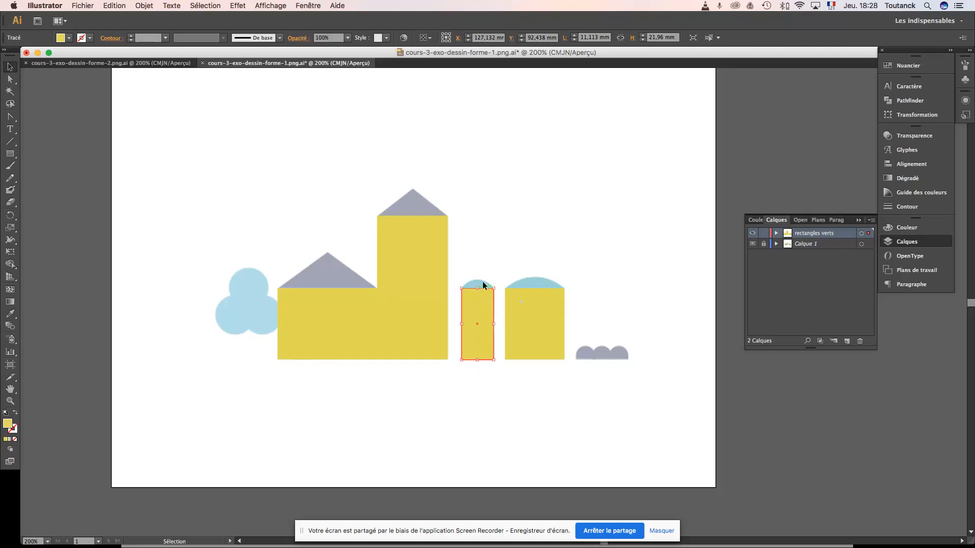
{"action": "left_click", "coordinate": [507, 235]}
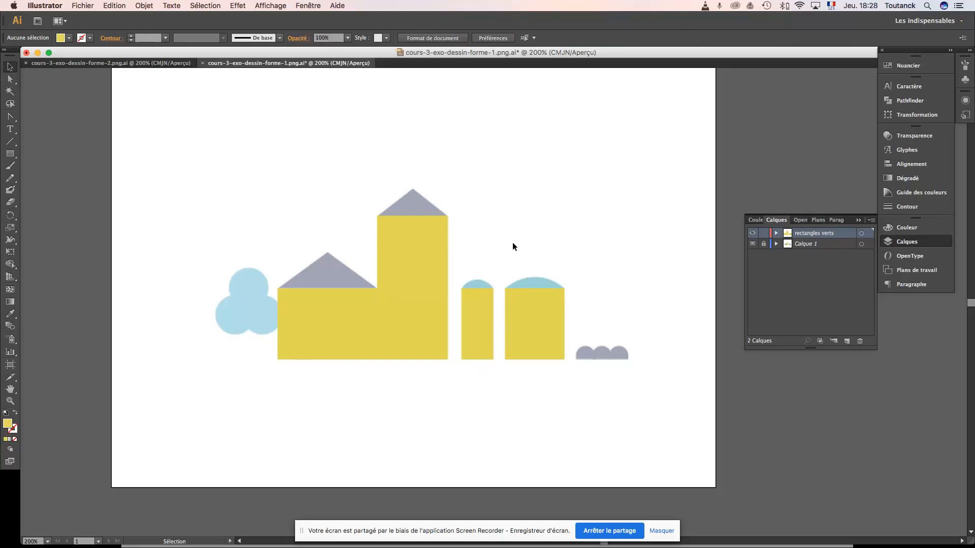
- Lock and hide the "rectangles verts" layer, and create a new layer named "cercles violets"
{"action": "left_click", "coordinate": [763, 233]}
{"action": "left_click", "coordinate": [752, 234]}
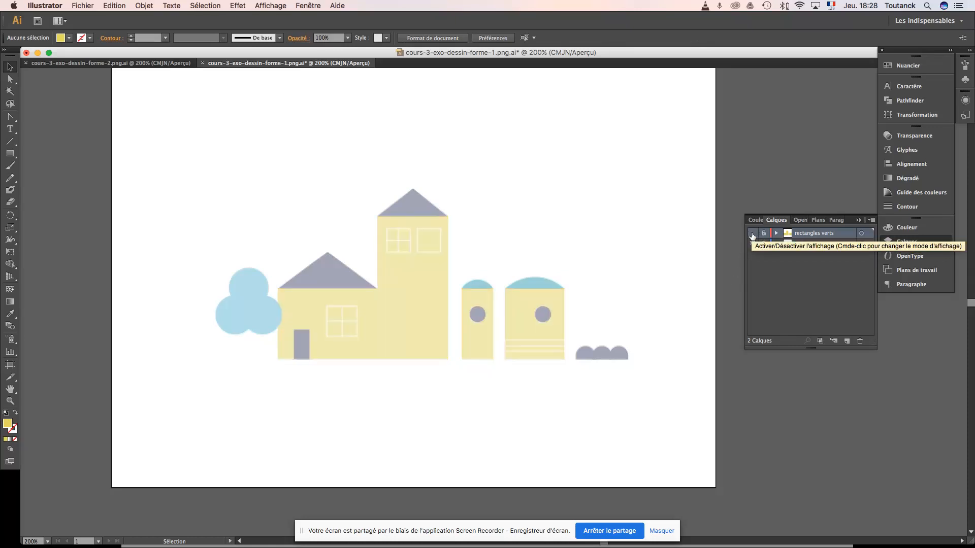
{"action": "key", "text": "super+equal"}
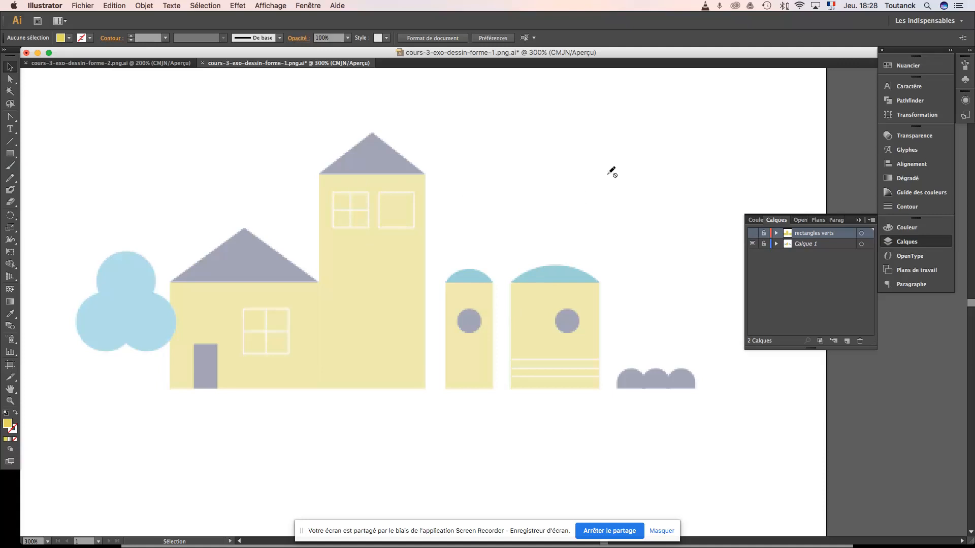
{"action": "left_click", "coordinate": [846, 340]}
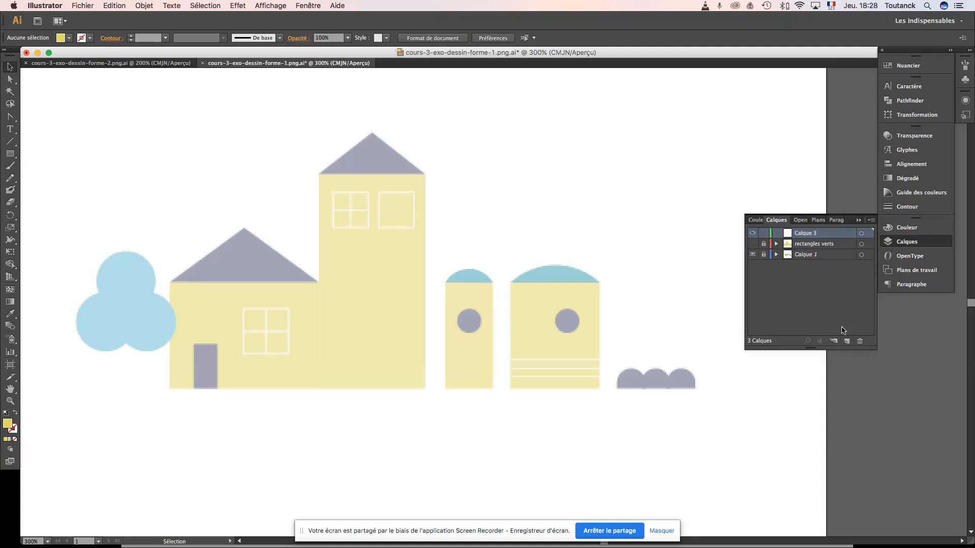
{"action": "double_click", "coordinate": [802, 234]}
{"action": "type", "text": "Co"}
{"action": "left_click", "coordinate": [851, 286]}
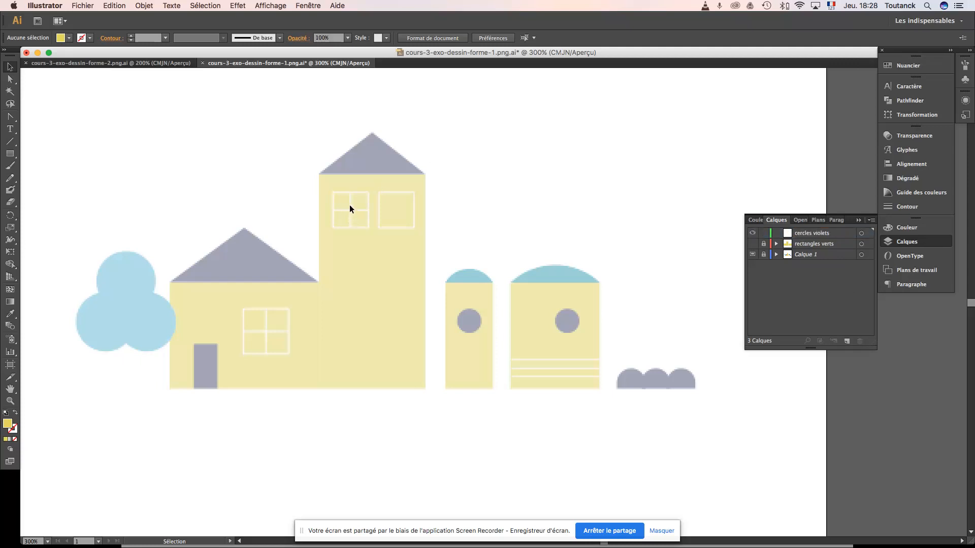
- Draw a circle about 5.88 mm in diameter over the narrow building's round window
{"action": "left_click_drag", "start_coordinate": [9, 156], "coordinate": [39, 178]}
{"action": "left_click_drag", "start_coordinate": [468, 318], "coordinate": [461, 307]}
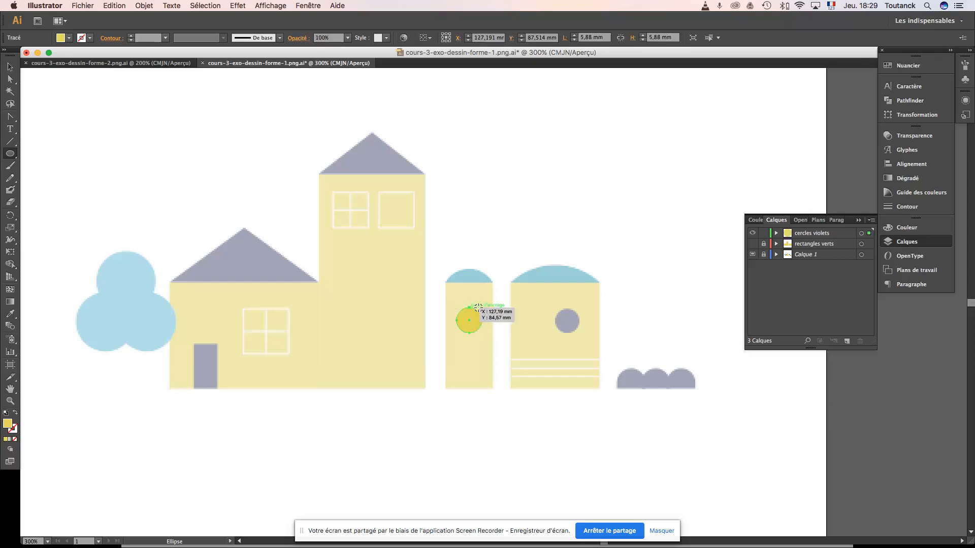
{"action": "left_click", "coordinate": [567, 321]}
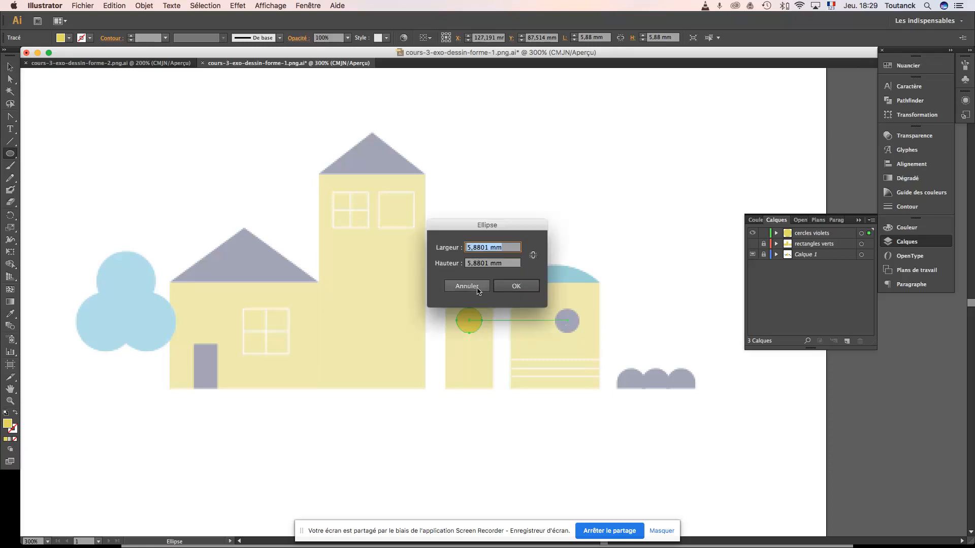
{"action": "key", "text": "Escape"}
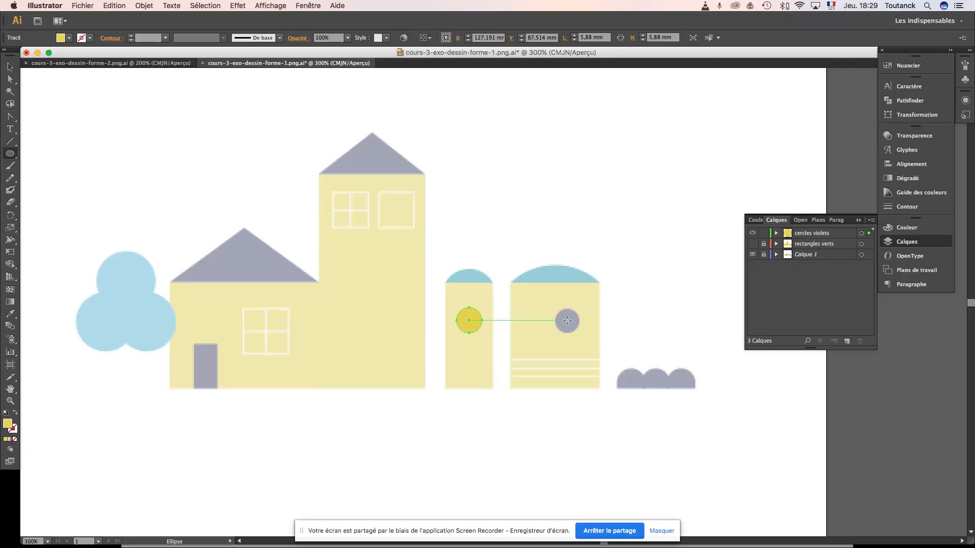
- Duplicate the circle in place and move the copy horizontally onto the wide building's round window
{"action": "key", "text": "v"}
{"action": "key", "text": "a"}
{"action": "key", "text": "super+c"}
{"action": "key", "text": "super+f"}
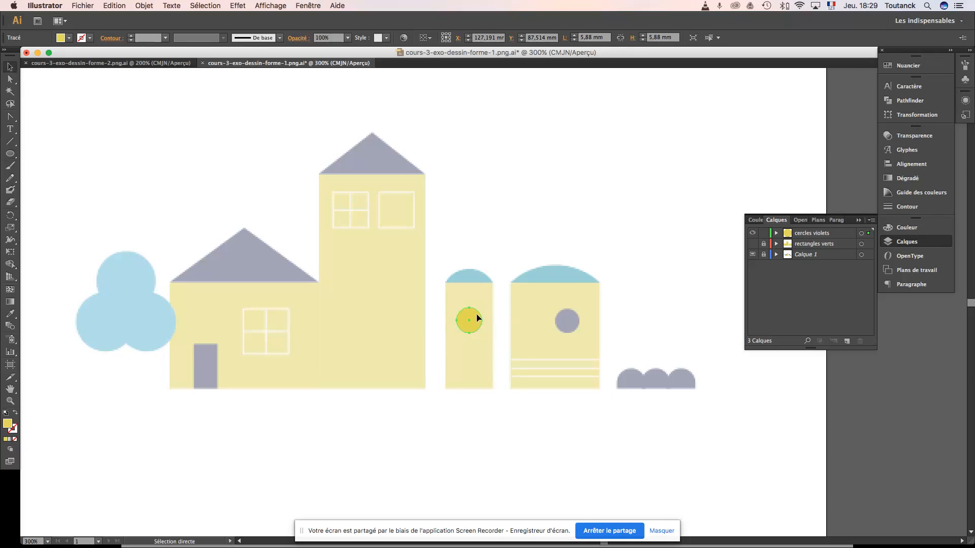
{"action": "key", "text": "shift+Right"}
{"action": "key", "text": "shift+Right"}
{"action": "key", "text": "shift+Right"}
{"action": "key", "text": "shift+Right"}
{"action": "key", "text": "shift+Right"}
{"action": "key", "text": "shift+Right"}
{"action": "key", "text": "shift+Right"}
{"action": "key", "text": "shift+Right"}
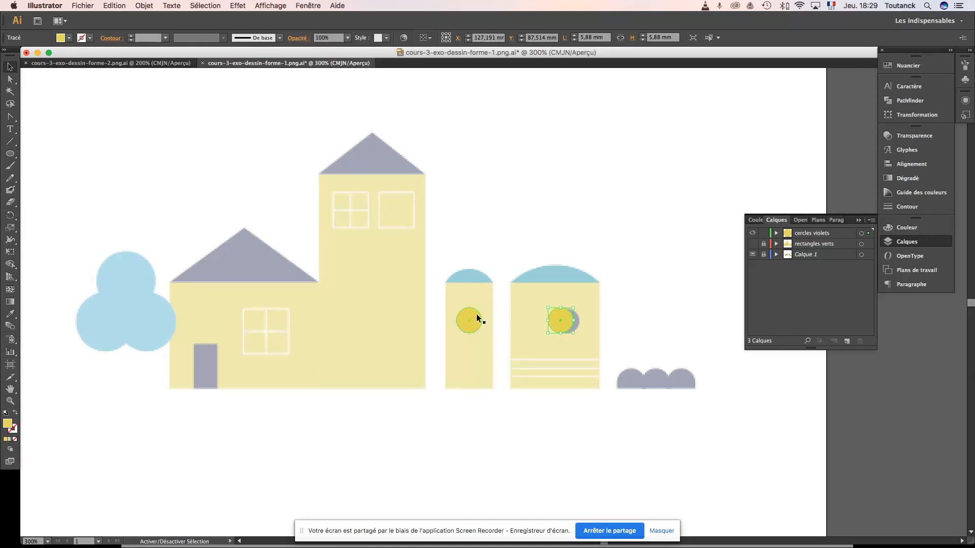
{"action": "key", "text": "Left"}
{"action": "key", "text": "Left"}
{"action": "key", "text": "Left"}
{"action": "key", "text": "Left"}
{"action": "key", "text": "Left"}
{"action": "key", "text": "Left"}
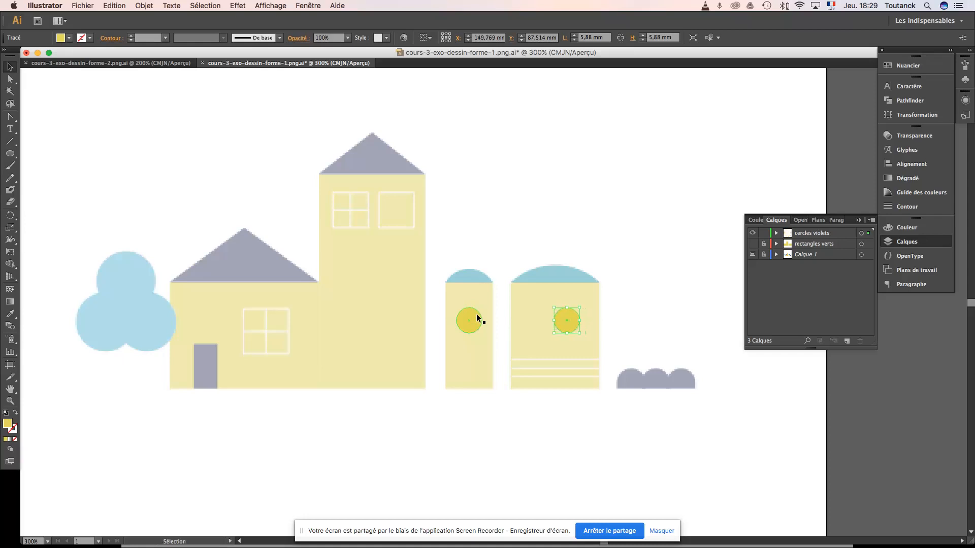
{"action": "key", "text": "Left"}
{"action": "key", "text": "Right"}
- Place another copy of the circle over the first lobe of the bush beside the wide building
{"action": "key", "text": "shift+Right"}
{"action": "key", "text": "shift+Right"}
{"action": "key", "text": "shift+Right"}
{"action": "key", "text": "shift+Right"}
{"action": "key", "text": "Down"}
{"action": "key", "text": "Down"}
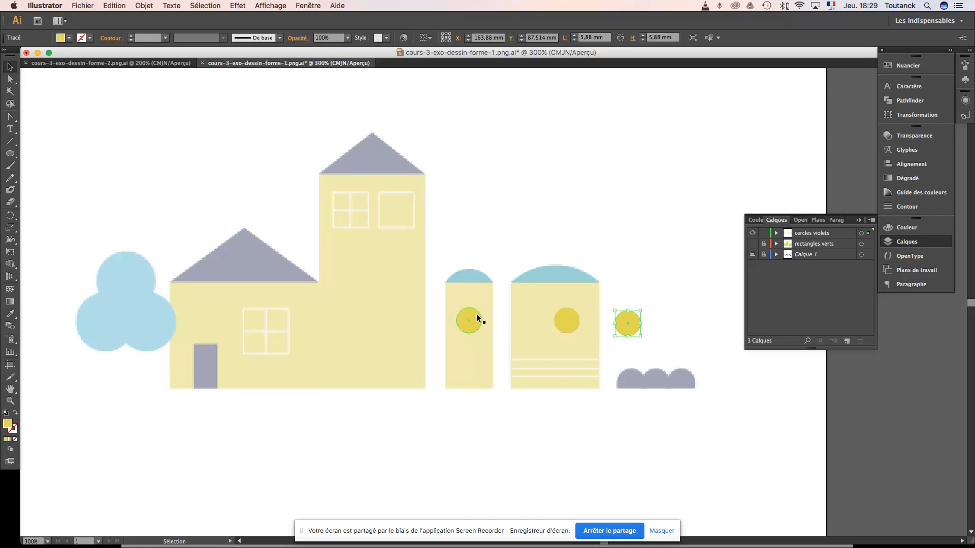
{"action": "key", "text": "shift+Down"}
{"action": "key", "text": "shift+Down"}
{"action": "key", "text": "shift+Down"}
{"action": "key", "text": "shift+Down"}
{"action": "key", "text": "Down"}
{"action": "key", "text": "Down"}
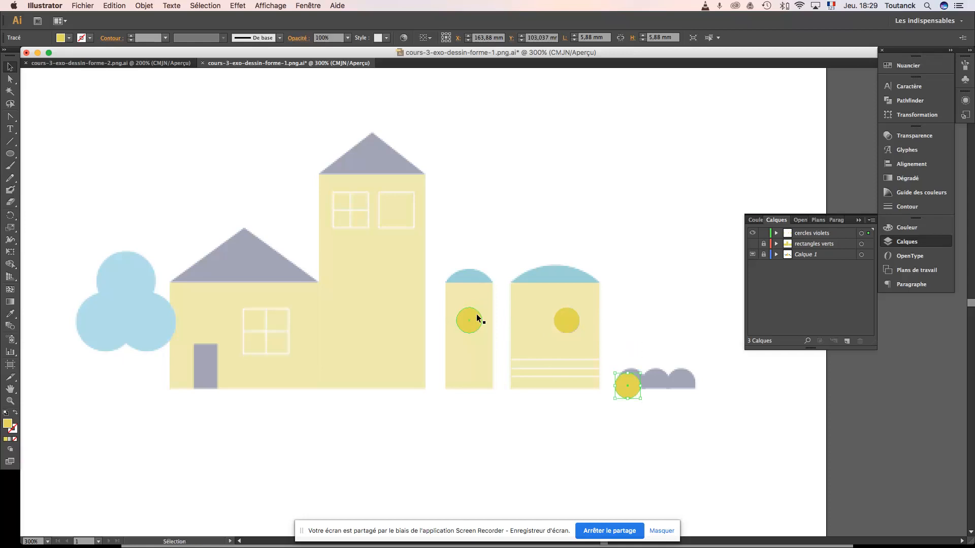
{"action": "key", "text": "Up"}
{"action": "key", "text": "Up"}
{"action": "key", "text": "Up"}
{"action": "key", "text": "Up"}
{"action": "key", "text": "Right"}
{"action": "key", "text": "Right"}
- Try to cover the bush's middle and last lobes with two more copies of the 5.88 mm circle
{"action": "key", "text": "super+c"}
{"action": "key", "text": "super+f"}
{"action": "key", "text": "shift+Right"}
{"action": "key", "text": "shift+Right"}
{"action": "key", "text": "Left"}
{"action": "key", "text": "Left"}
{"action": "key", "text": "Left"}
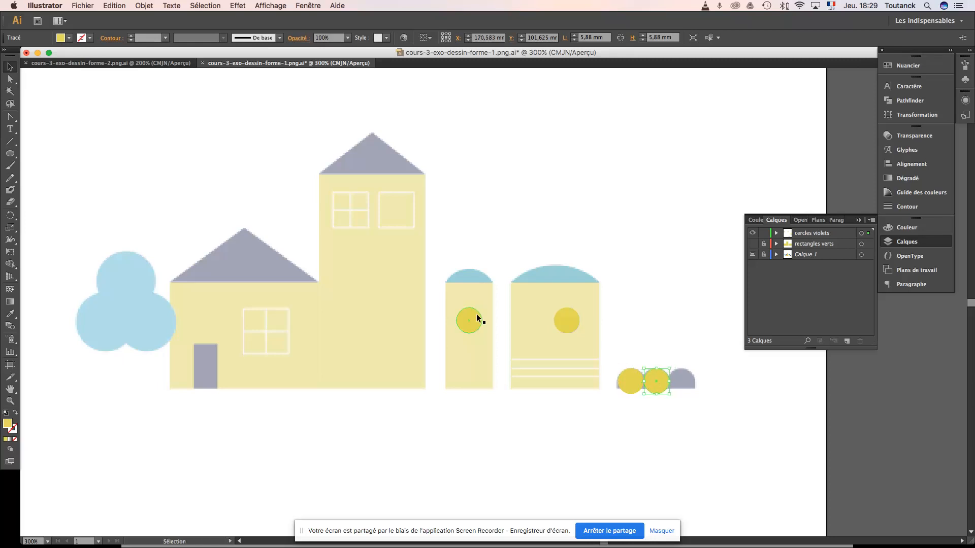
{"action": "key", "text": "shift+Right"}
{"action": "key", "text": "Right"}
{"action": "key", "text": "Right"}
{"action": "key", "text": "Right"}
{"action": "key", "text": "Right"}
{"action": "key", "text": "Right"}
{"action": "key", "text": "Right"}
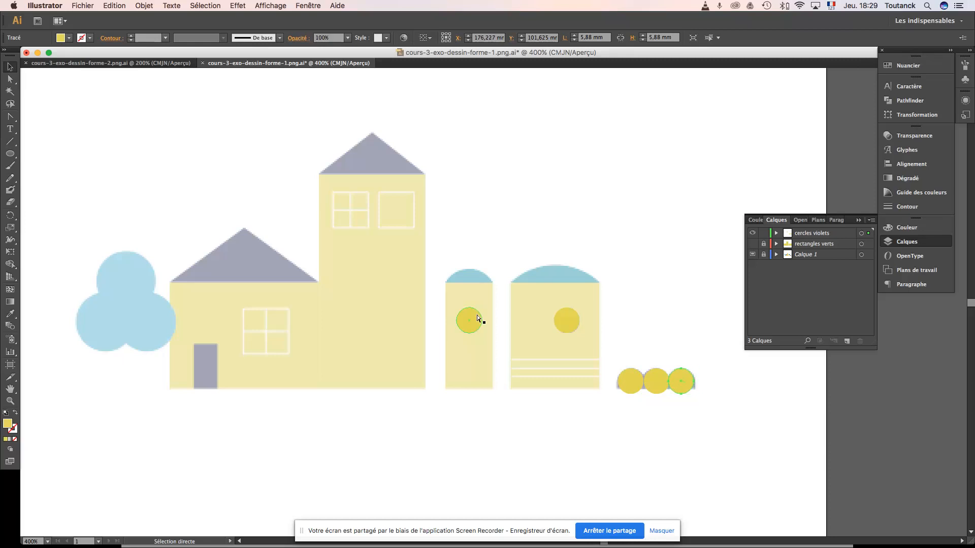
- Delete the circle copies over the bush's middle and last lobes
{"action": "scroll", "coordinate": [477, 315], "scroll_direction": "up", "scroll_amount": 4}
{"action": "left_click_drag", "start_coordinate": [579, 401], "coordinate": [291, 270]}
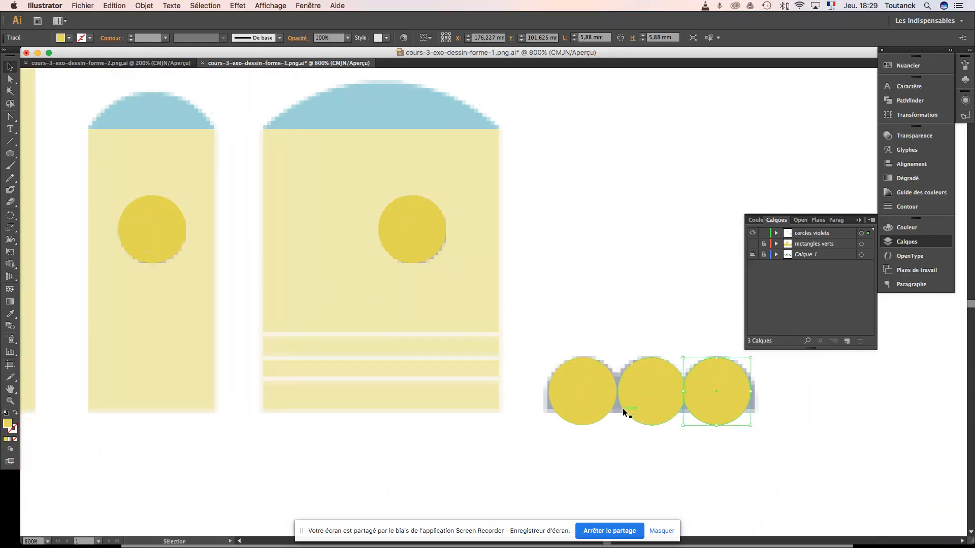
{"action": "left_click", "coordinate": [649, 383]}
{"action": "left_click_drag", "start_coordinate": [653, 379], "coordinate": [652, 377]}
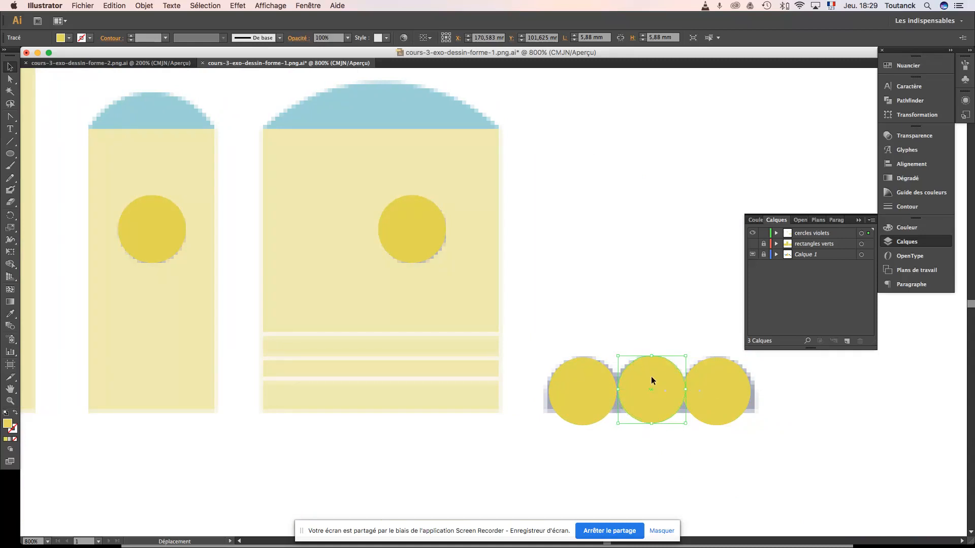
{"action": "left_click", "coordinate": [596, 393]}
{"action": "left_click", "coordinate": [704, 391]}
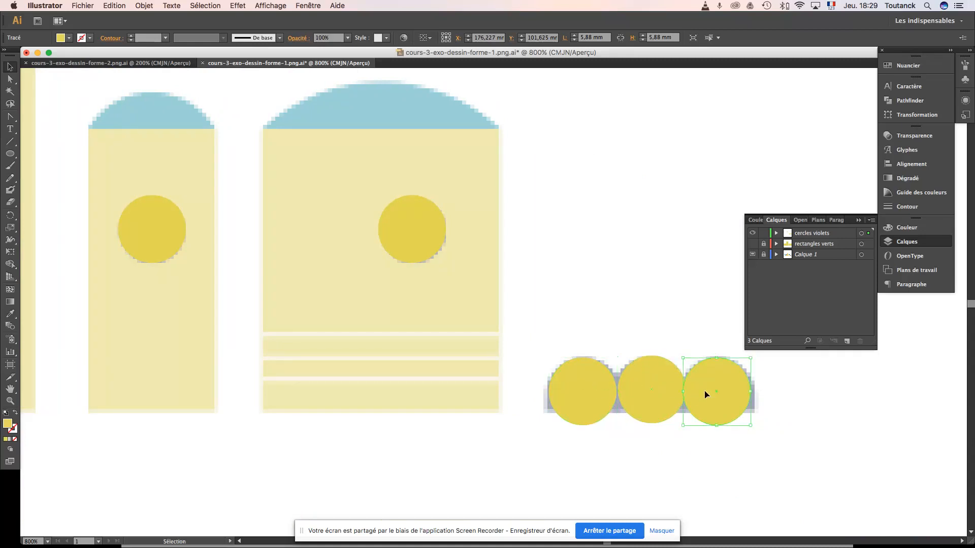
{"action": "key", "text": "Delete"}
{"action": "left_click", "coordinate": [657, 389]}
{"action": "key", "text": "Delete"}
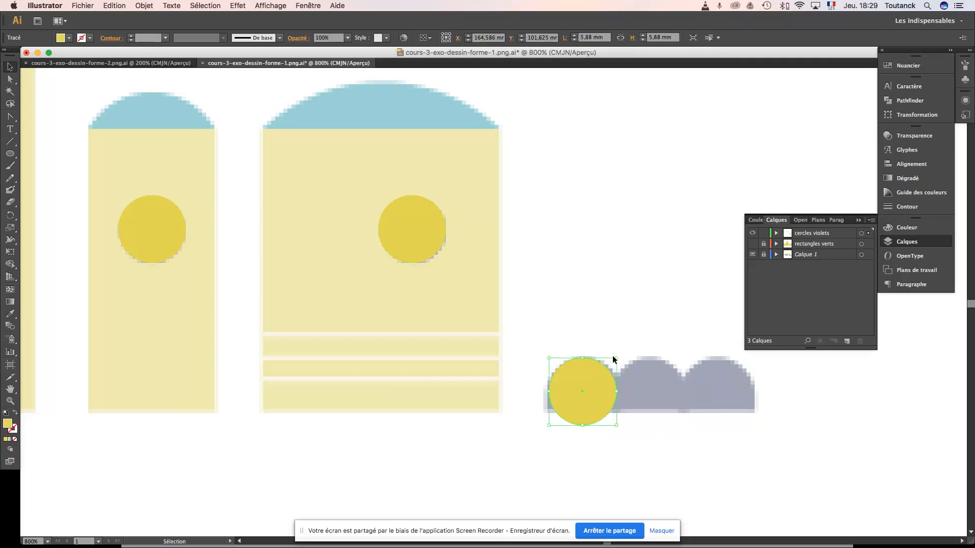
- Enlarge the first bush circle from its center to about 6.67 mm and duplicate it onto the middle lobe
{"action": "left_click_drag", "start_coordinate": [616, 358], "coordinate": [619, 349]}
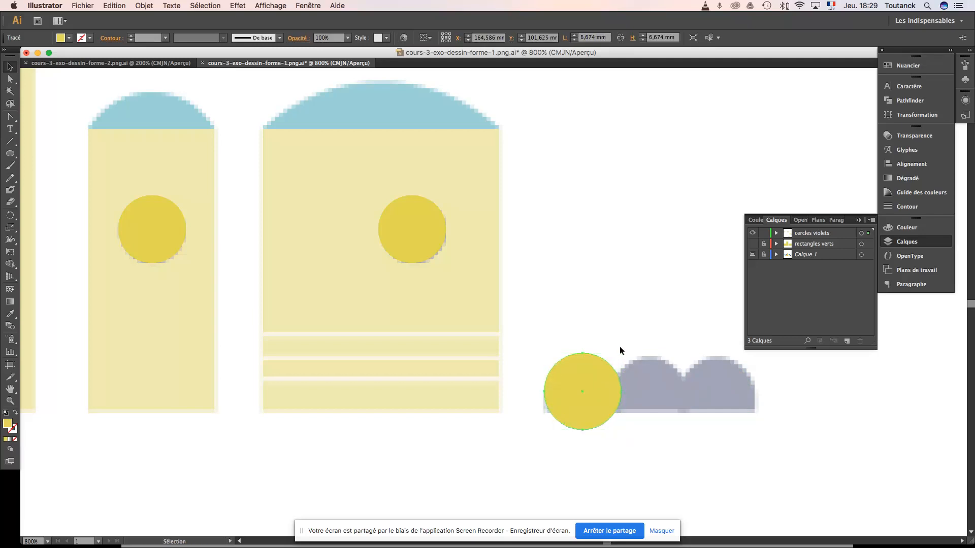
{"action": "key", "text": "alt+shift+Right"}
{"action": "key", "text": "Right"}
{"action": "key", "text": "Right"}
{"action": "key", "text": "Right"}
{"action": "key", "text": "Right"}
{"action": "key", "text": "Right"}
{"action": "key", "text": "Right"}
{"action": "key", "text": "Right"}
{"action": "key", "text": "Right"}
{"action": "key", "text": "Right"}
{"action": "key", "text": "Right"}
{"action": "key", "text": "Left"}
{"action": "key", "text": "Left"}
{"action": "key", "text": "Left"}
{"action": "key", "text": "Left"}
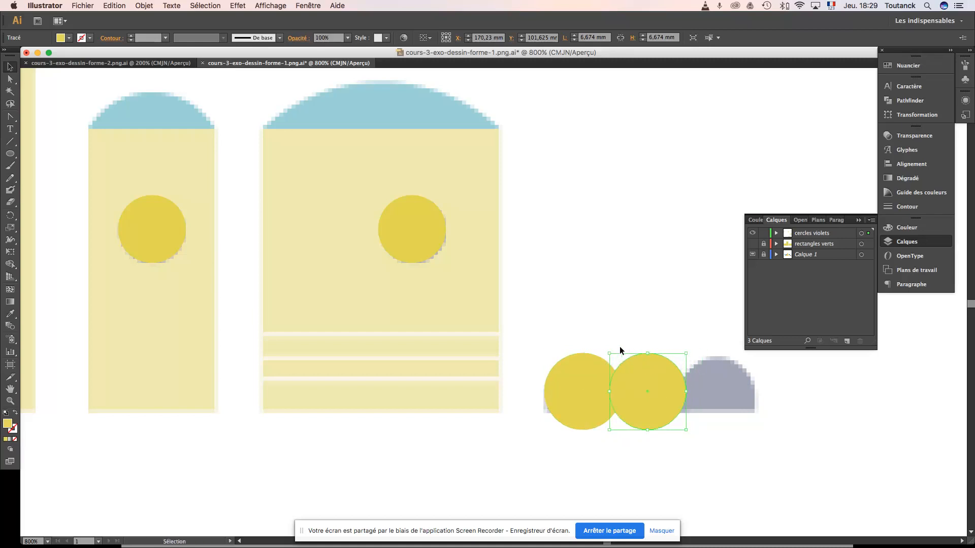
- Duplicate the enlarged circle onto the bush's last lobe and deselect it
{"action": "key", "text": "alt+shift+Right"}
{"action": "key", "text": "shift+Right"}
{"action": "key", "text": "Left"}
{"action": "key", "text": "Left"}
{"action": "key", "text": "Left"}
{"action": "key", "text": "super+minus"}
{"action": "key", "text": "super+minus"}
{"action": "key", "text": "super+minus"}
{"action": "key", "text": "super+minus"}
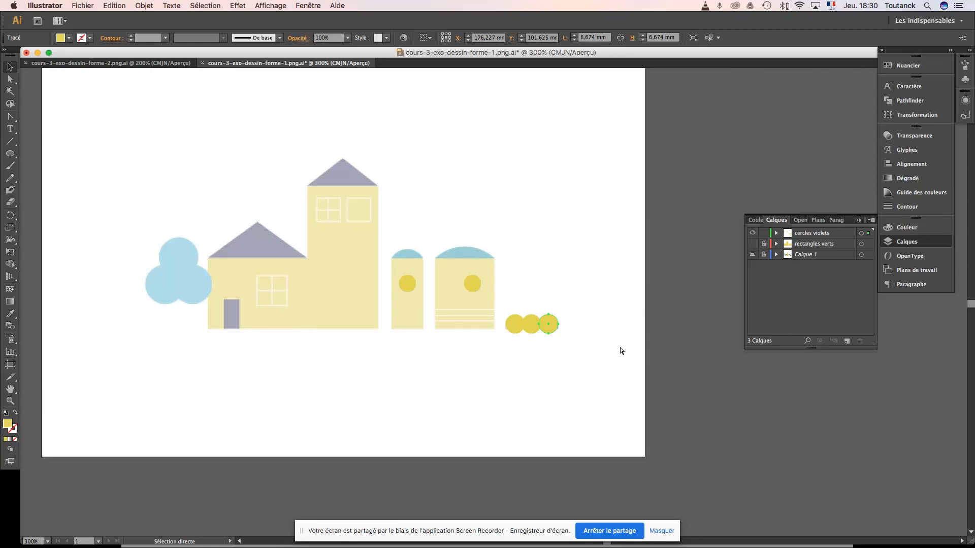
{"action": "key", "text": "super+plus"}
{"action": "key", "text": "super+plus"}
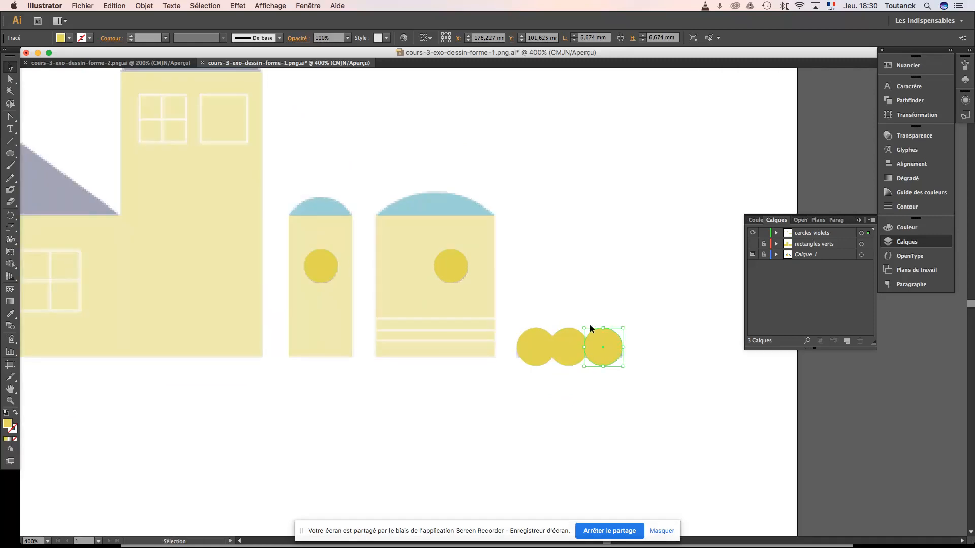
{"action": "left_click", "coordinate": [571, 278]}
- Recolor all the circles with the dark violet sampled from the template's door, leaving nothing selected
{"action": "scroll", "coordinate": [556, 290], "scroll_direction": "left", "scroll_amount": 4}
{"action": "scroll", "coordinate": [556, 290], "scroll_direction": "up", "scroll_amount": 2}
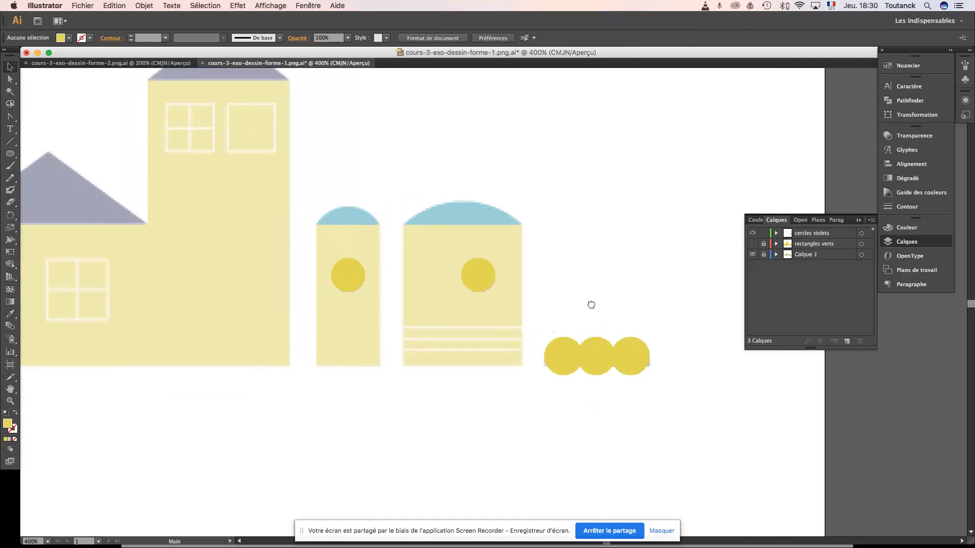
{"action": "key", "text": "super+minus"}
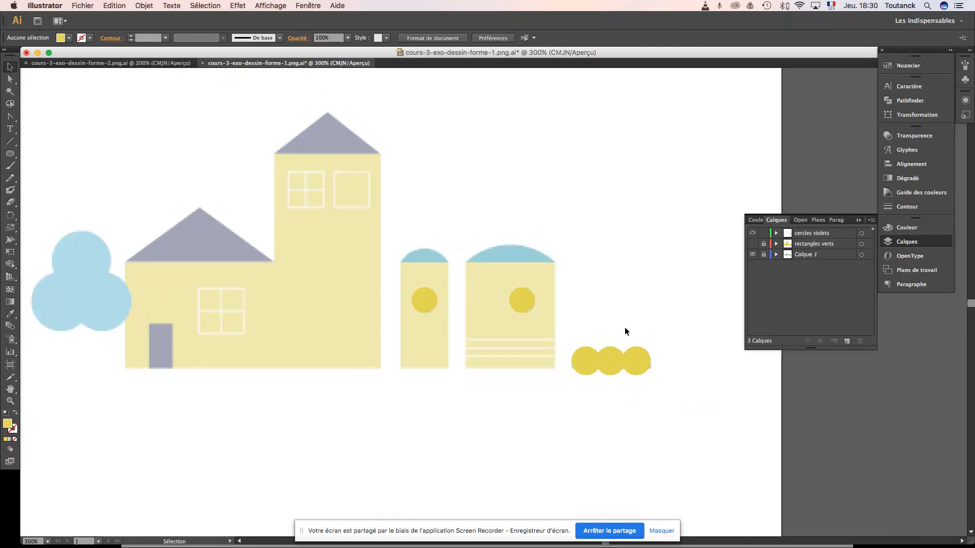
{"action": "key", "text": "a"}
{"action": "key", "text": "super+a"}
{"action": "key", "text": "v"}
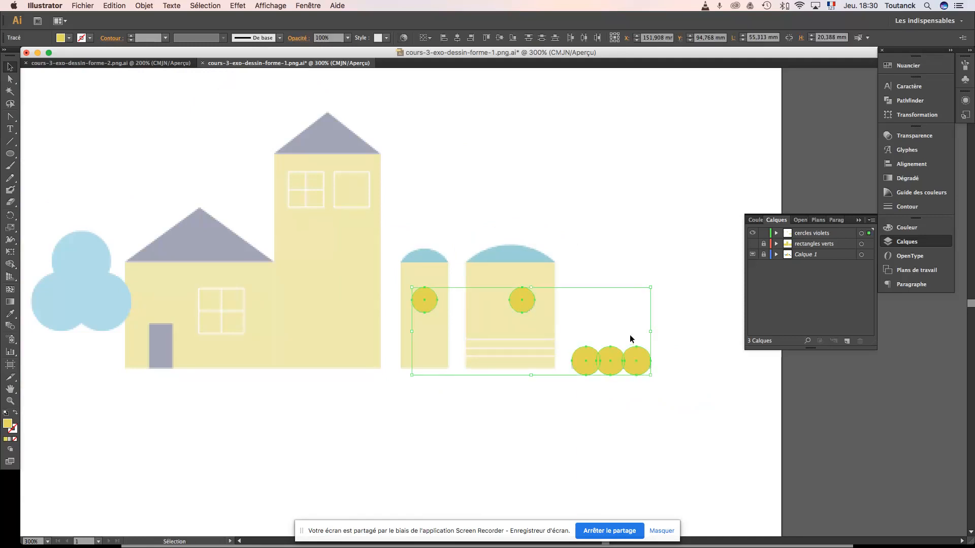
{"action": "key", "text": "i"}
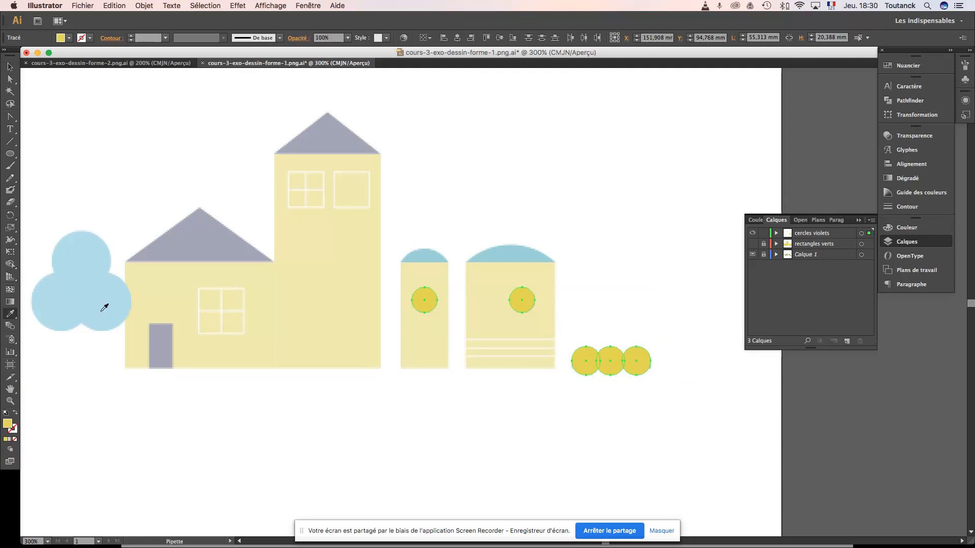
{"action": "left_click", "coordinate": [154, 343]}
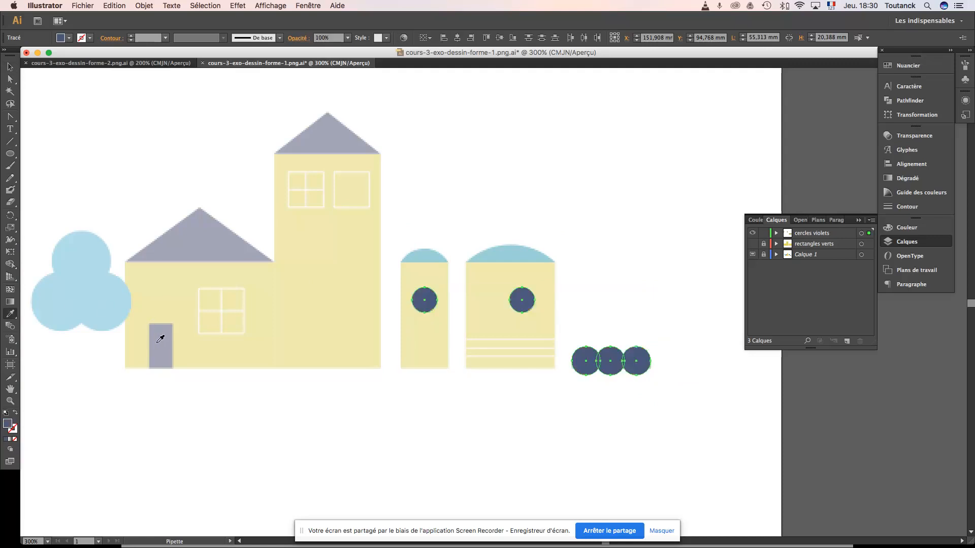
{"action": "key", "text": "v"}
{"action": "left_click", "coordinate": [629, 243]}
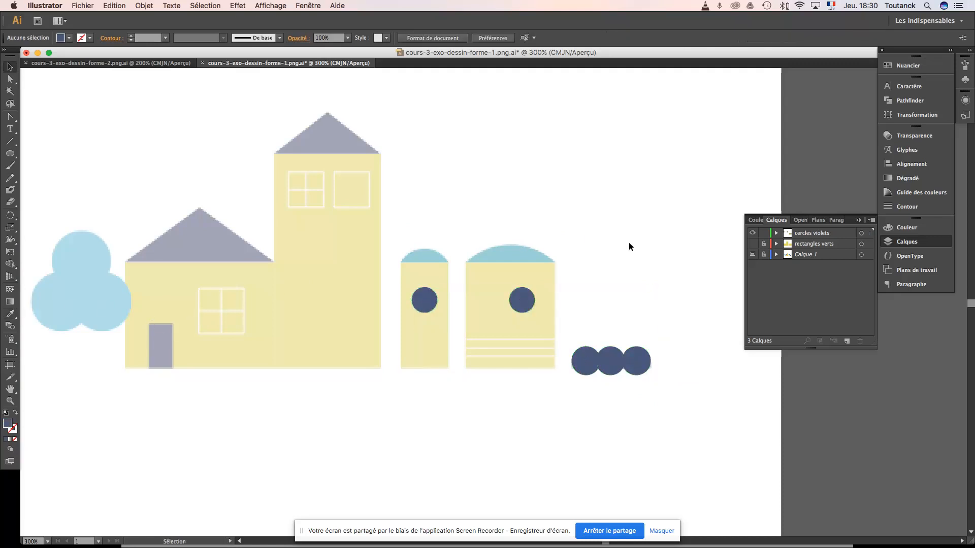
- Save the document and toggle the visibility of the "rectangles verts" layer to check it, leaving it hidden
{"action": "key", "text": "super+s"}
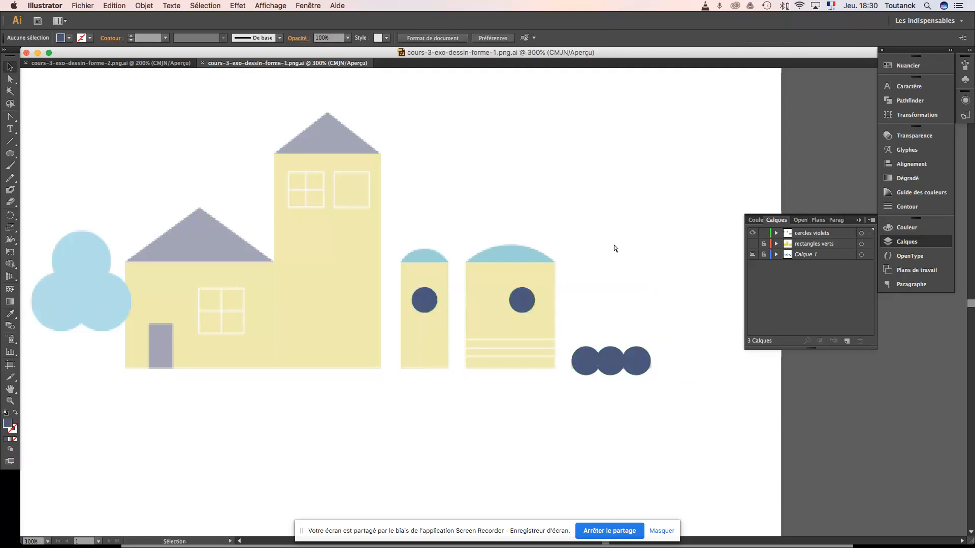
{"action": "left_click", "coordinate": [753, 244]}
{"action": "left_click", "coordinate": [753, 244]}
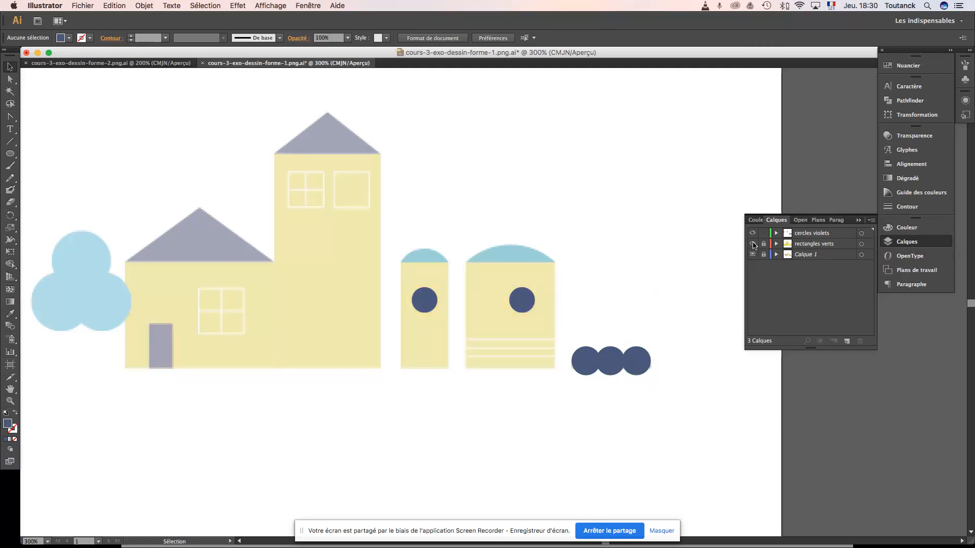
{"action": "left_click", "coordinate": [754, 245]}
{"action": "left_click", "coordinate": [753, 245]}
{"action": "left_click", "coordinate": [753, 245]}
{"action": "left_click", "coordinate": [753, 245]}
- Lock and hide the "cercles violets" layer
{"action": "left_click", "coordinate": [764, 243]}
{"action": "left_click", "coordinate": [765, 234]}
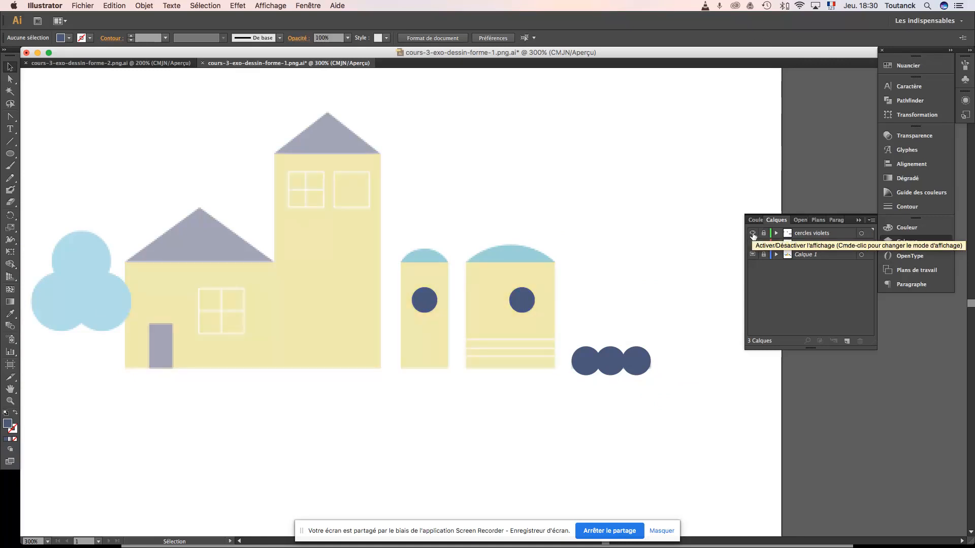
{"action": "left_click", "coordinate": [753, 234]}
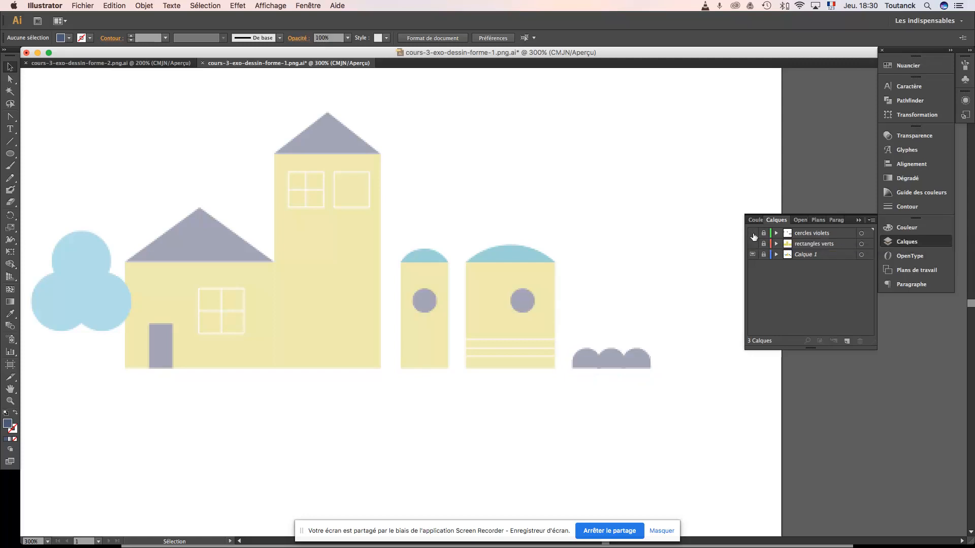
{"action": "left_click", "coordinate": [753, 233]}
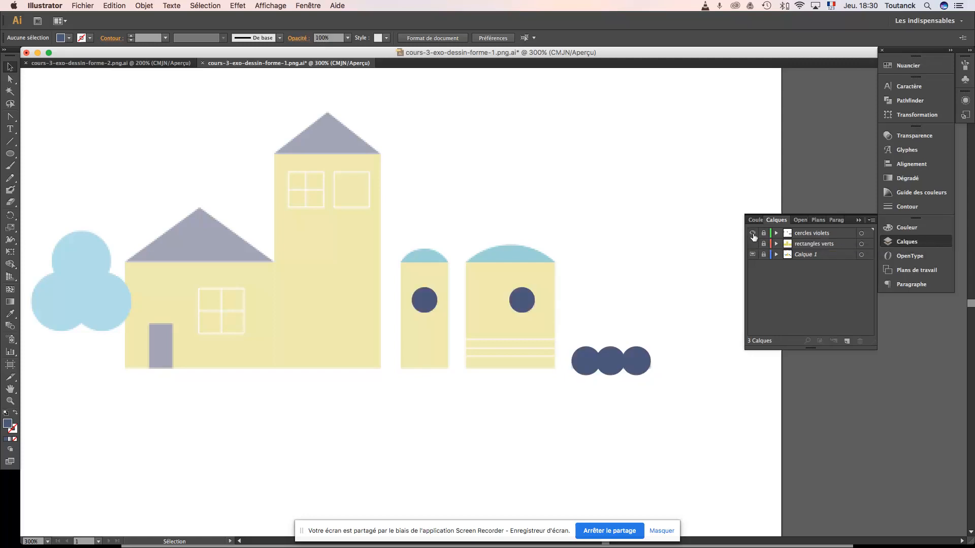
{"action": "left_click", "coordinate": [753, 233]}
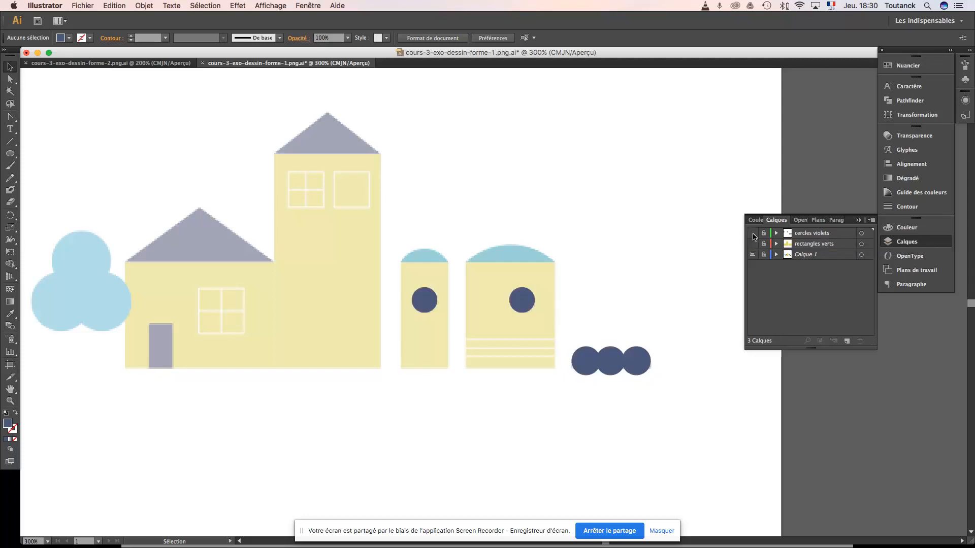
- Add a new layer above the others and name it "rectangles violets"
{"action": "left_click", "coordinate": [847, 341]}
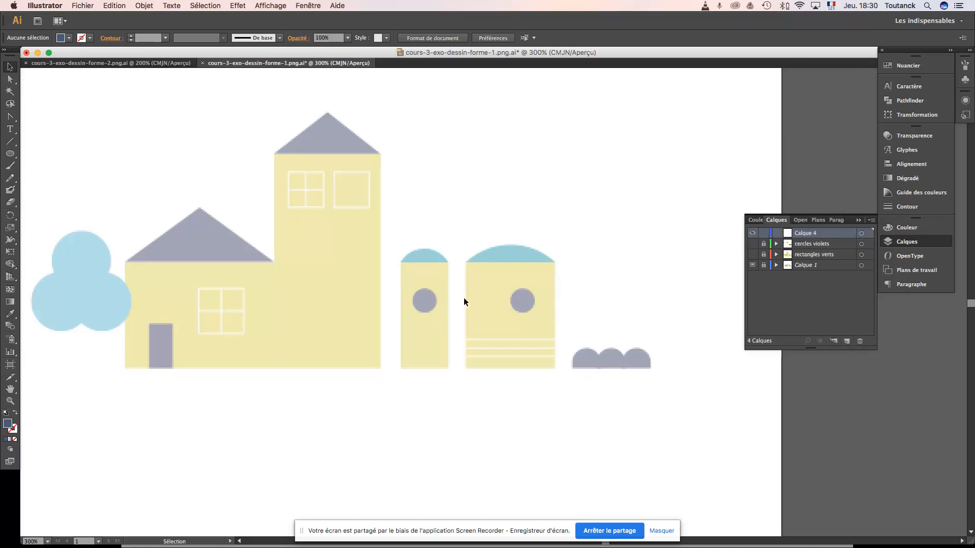
{"action": "scroll", "coordinate": [350, 366], "scroll_direction": "left", "scroll_amount": 3}
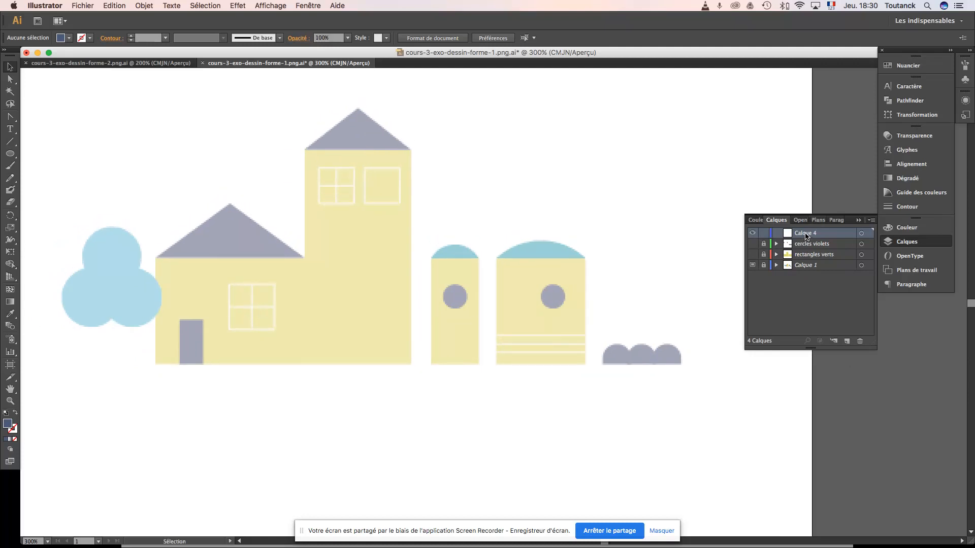
{"action": "double_click", "coordinate": [807, 235]}
{"action": "type", "text": "rectangles violets"}
{"action": "key", "text": "Return"}
- Unlock and show the "cercles violets" layer and make it the active layer for working on the bush
{"action": "key", "text": "super+plus"}
{"action": "key", "text": "super+plus"}
{"action": "key", "text": "super+plus"}
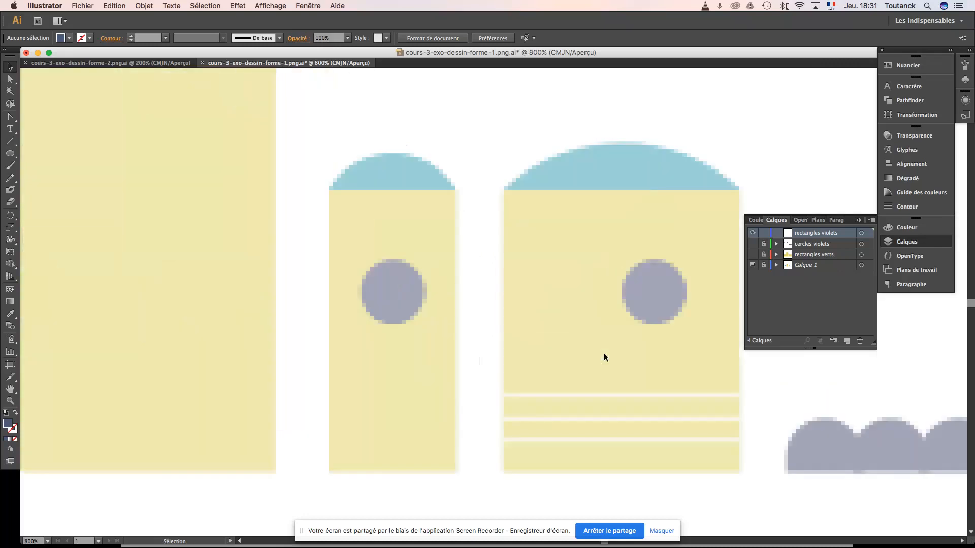
{"action": "left_click_drag", "start_coordinate": [726, 411], "coordinate": [338, 305]}
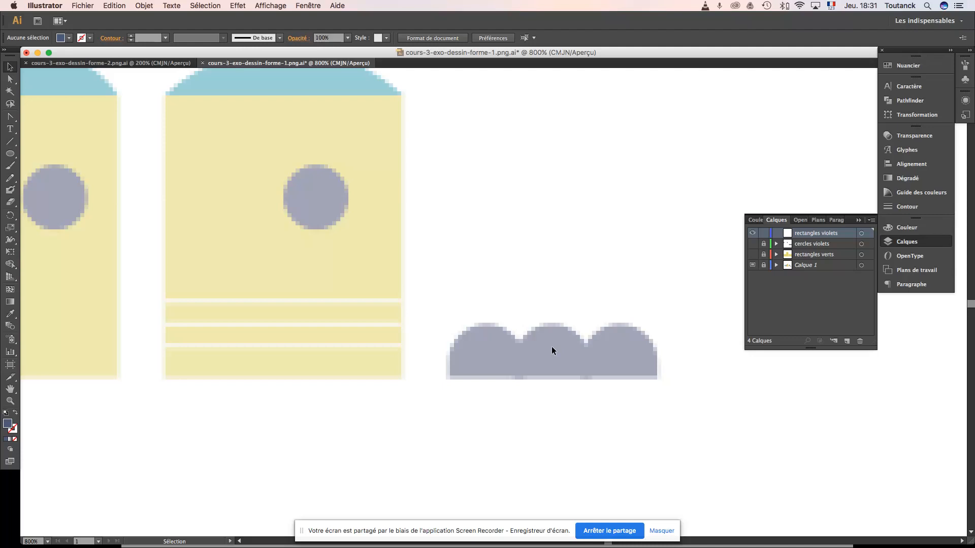
{"action": "left_click", "coordinate": [764, 244]}
{"action": "left_click", "coordinate": [753, 244]}
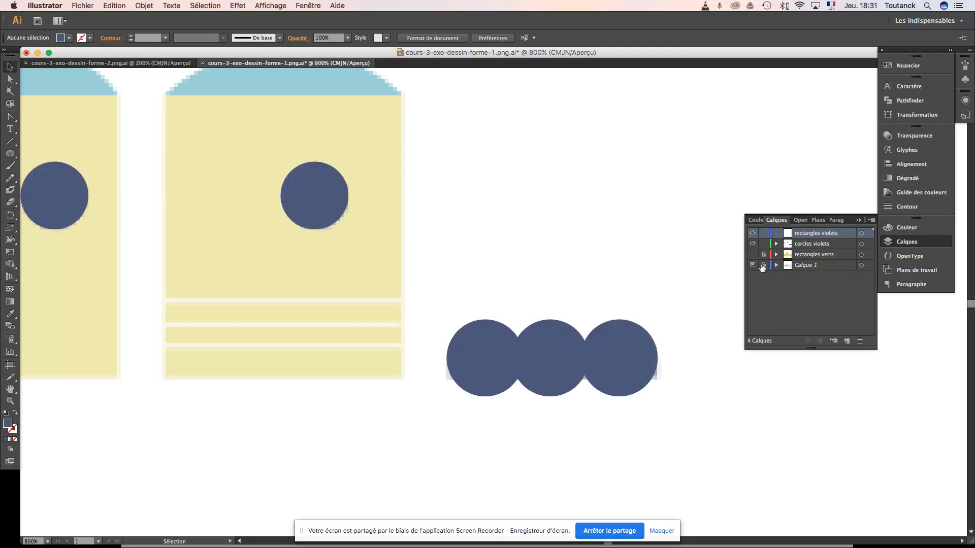
{"action": "left_click", "coordinate": [819, 246]}
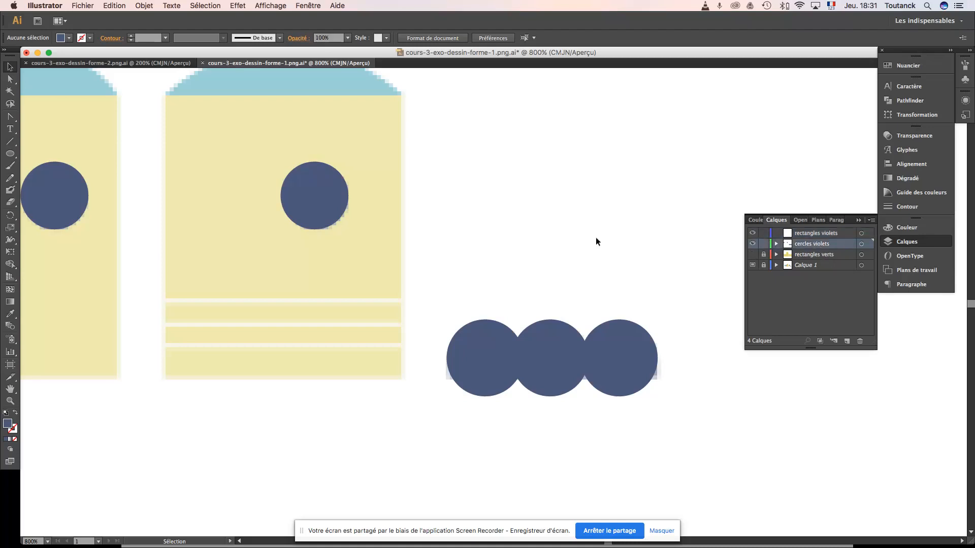
- Draw a rectangle about 18.27 mm by 2.3 mm across the base of the bush's three circles and save the document
{"action": "left_click", "coordinate": [11, 154]}
{"action": "left_click", "coordinate": [44, 155]}
{"action": "left_click_drag", "start_coordinate": [447, 378], "coordinate": [656, 352]}
{"action": "key", "text": "v"}
{"action": "left_click", "coordinate": [696, 408]}
{"action": "key", "text": "super+s"}
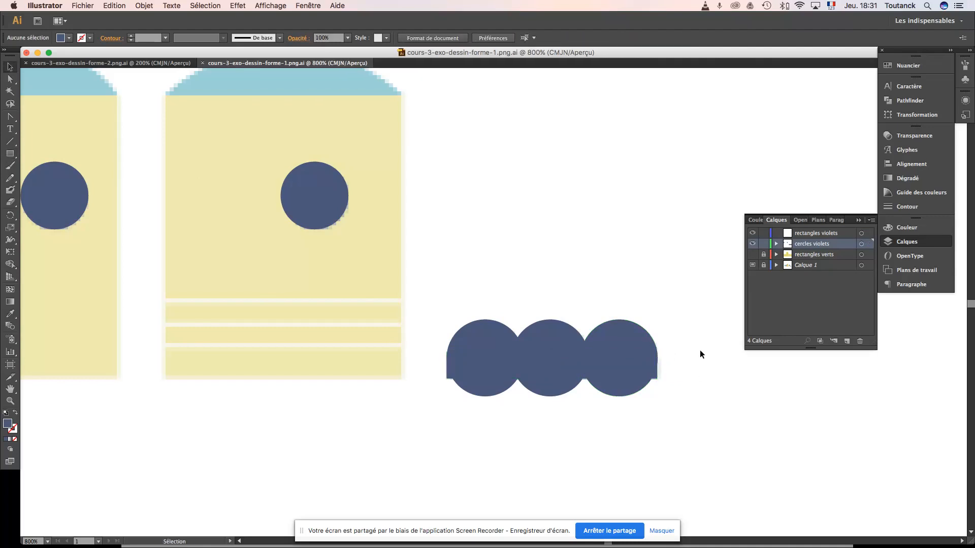
- Select the bush's circles and rectangle, place Pathfinder as a floating panel above the bush, and clear the selection
{"action": "left_click_drag", "start_coordinate": [663, 407], "coordinate": [435, 333]}
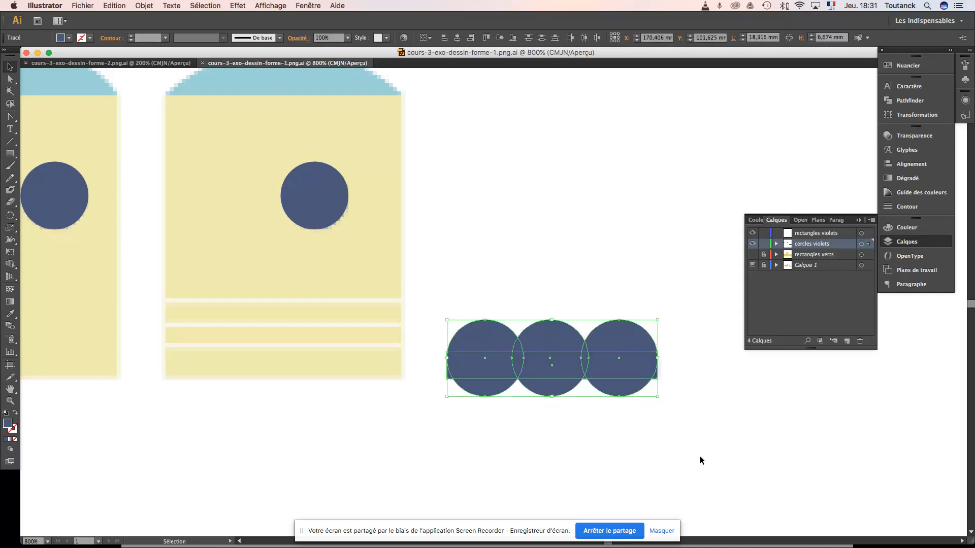
{"action": "key", "text": "super+minus"}
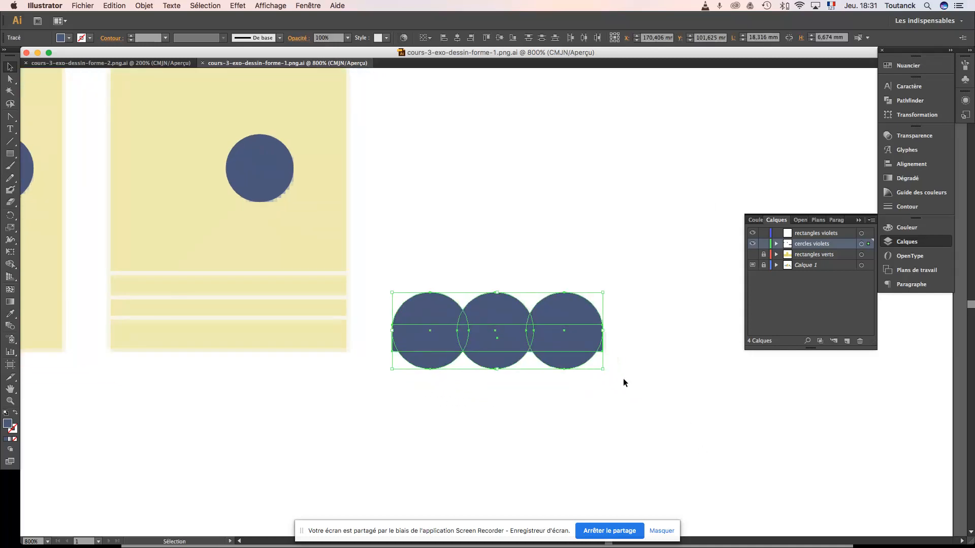
{"action": "key", "text": "a"}
{"action": "left_click_drag", "start_coordinate": [601, 377], "coordinate": [704, 427]}
{"action": "key", "text": "v"}
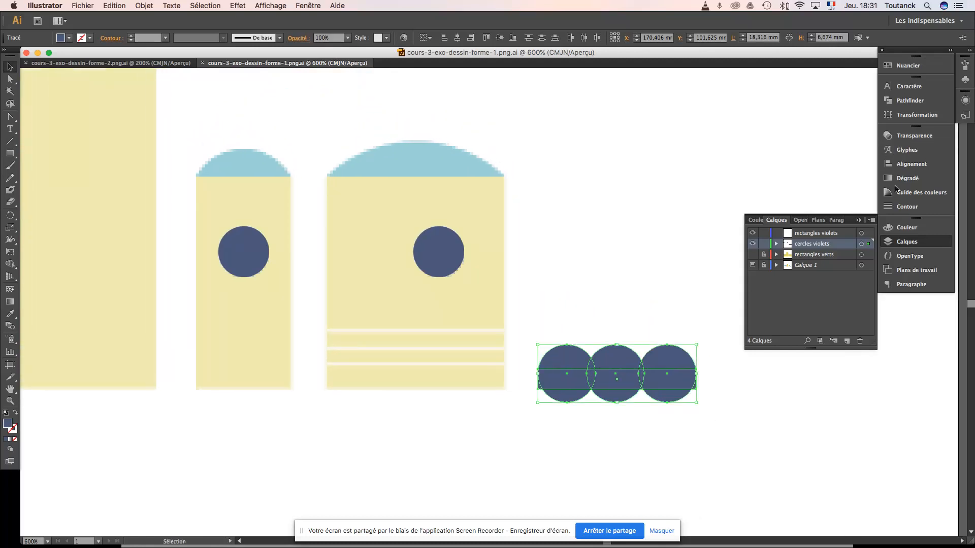
{"action": "left_click", "coordinate": [910, 100]}
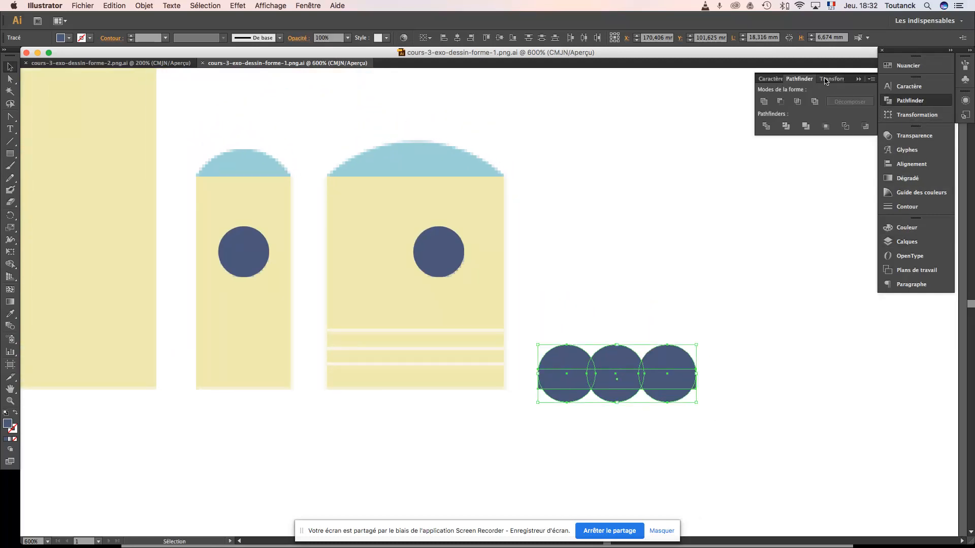
{"action": "left_click_drag", "start_coordinate": [809, 82], "coordinate": [582, 275]}
{"action": "left_click", "coordinate": [759, 326]}
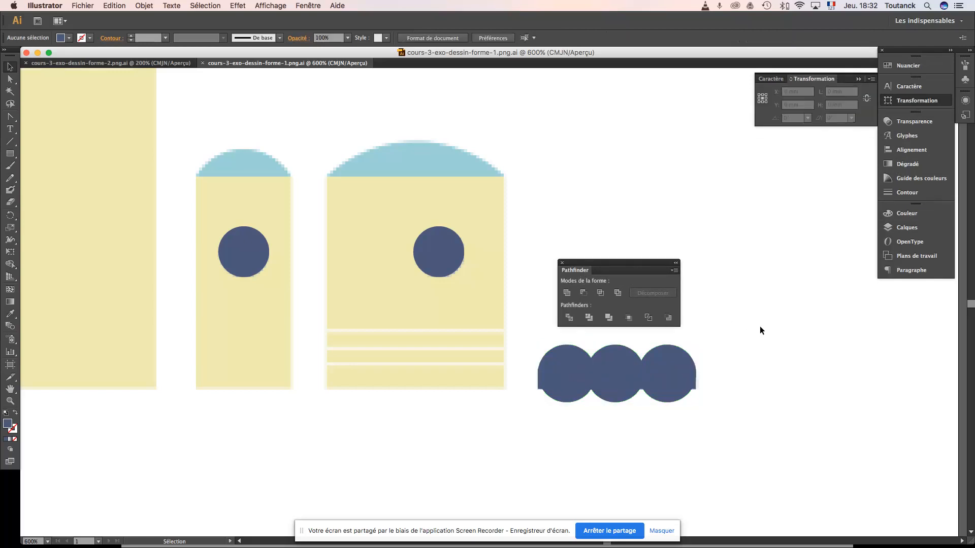
- Select the bush's first circle together with the base rectangle to check their left edges, leaving nothing selected
{"action": "key", "text": "super+plus"}
{"action": "key", "text": "super+plus"}
{"action": "left_click_drag", "start_coordinate": [775, 347], "coordinate": [677, 290]}
{"action": "left_click", "coordinate": [560, 348]}
{"action": "left_click", "coordinate": [483, 412]}
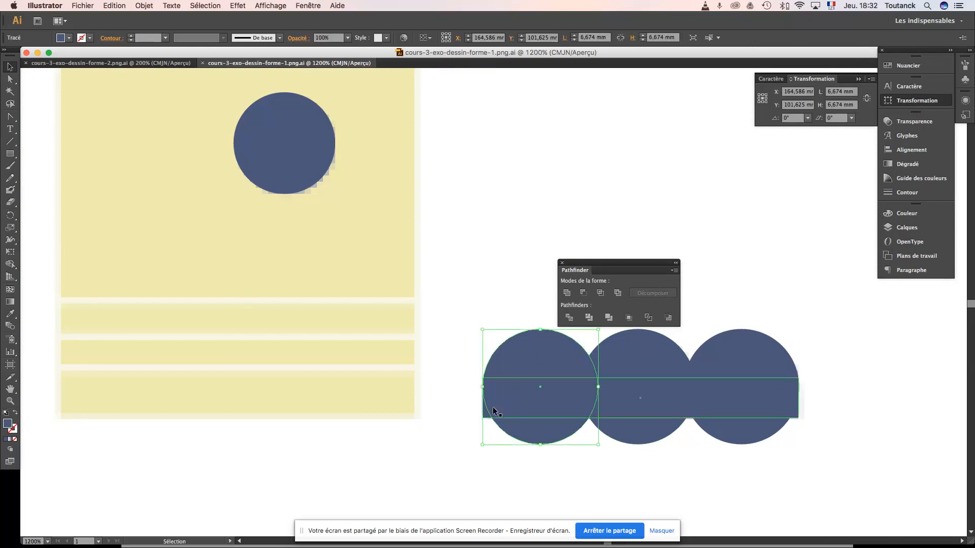
{"action": "left_click", "coordinate": [523, 356], "text": "shift"}
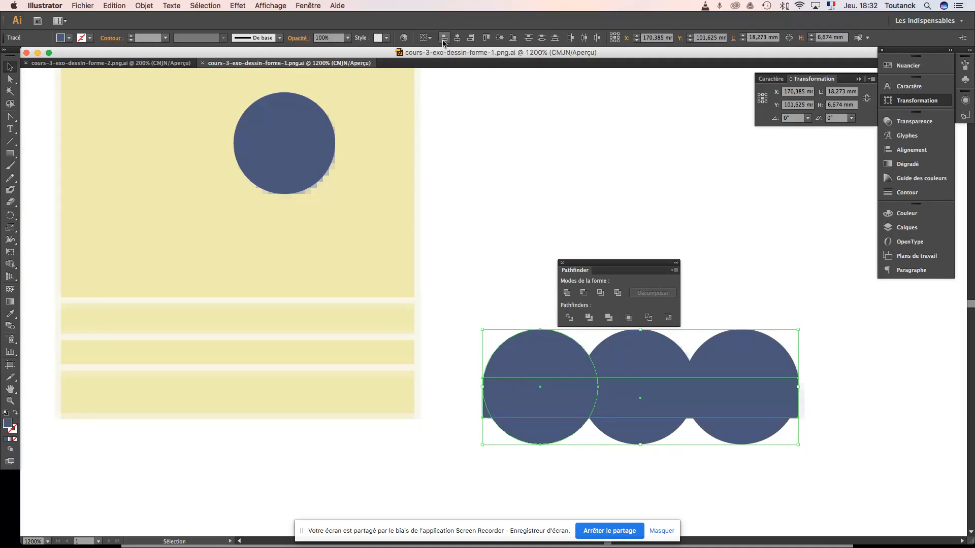
{"action": "left_click", "coordinate": [480, 198]}
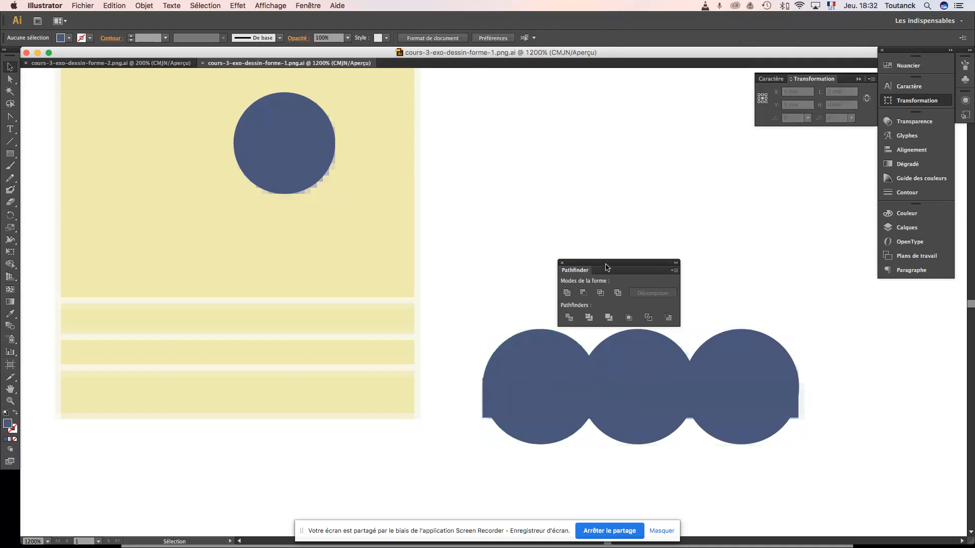
- Align the base rectangle and the bush's last circle by their right edges and deselect them
{"action": "left_click", "coordinate": [742, 361]}
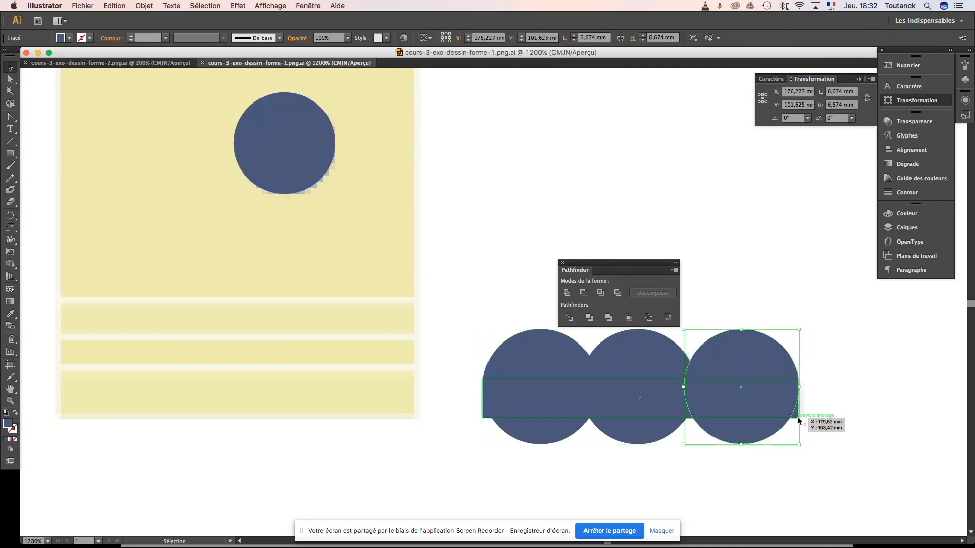
{"action": "left_click", "coordinate": [795, 413], "text": "shift"}
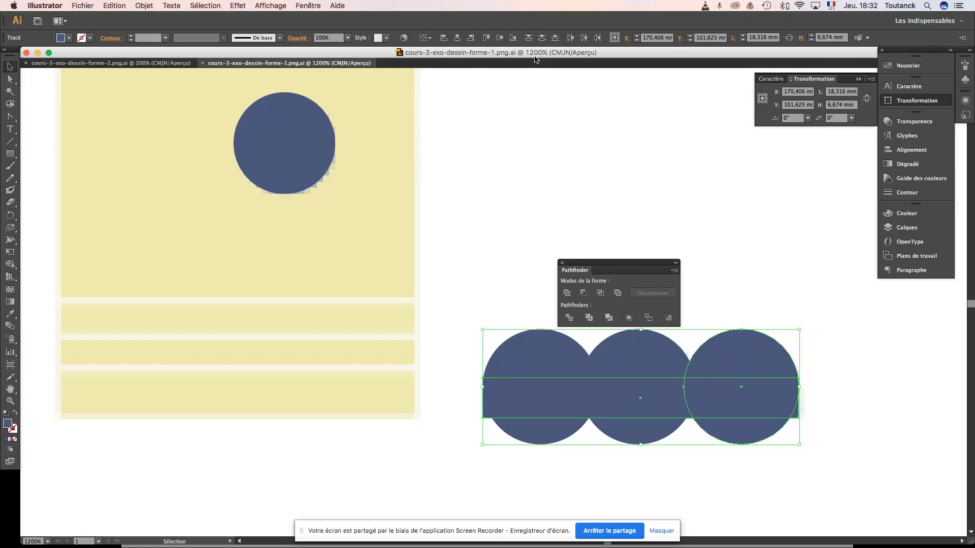
{"action": "left_click", "coordinate": [472, 40]}
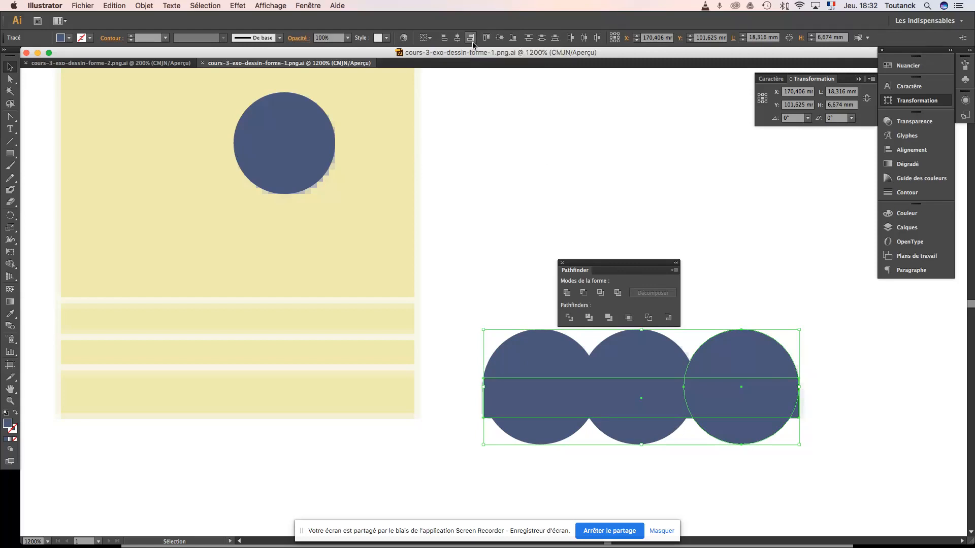
{"action": "left_click", "coordinate": [828, 384]}
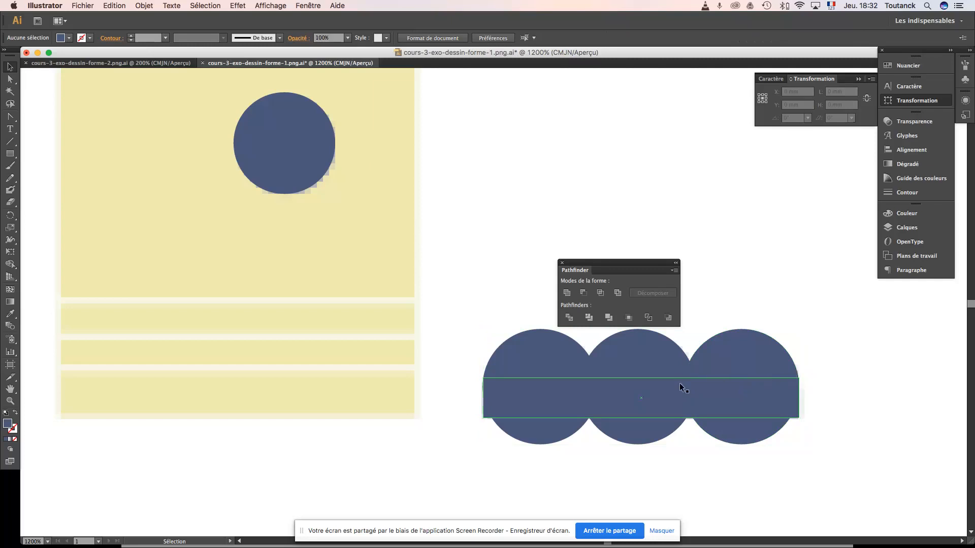
- Try to align the bush's middle circle and the base rectangle on their horizontal centers
{"action": "left_click", "coordinate": [633, 400]}
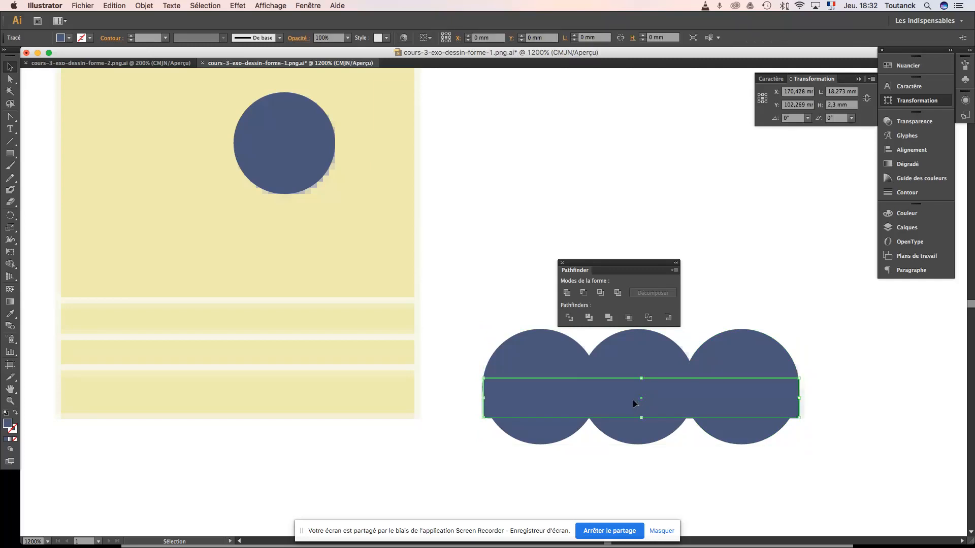
{"action": "left_click", "coordinate": [635, 350], "text": "shift"}
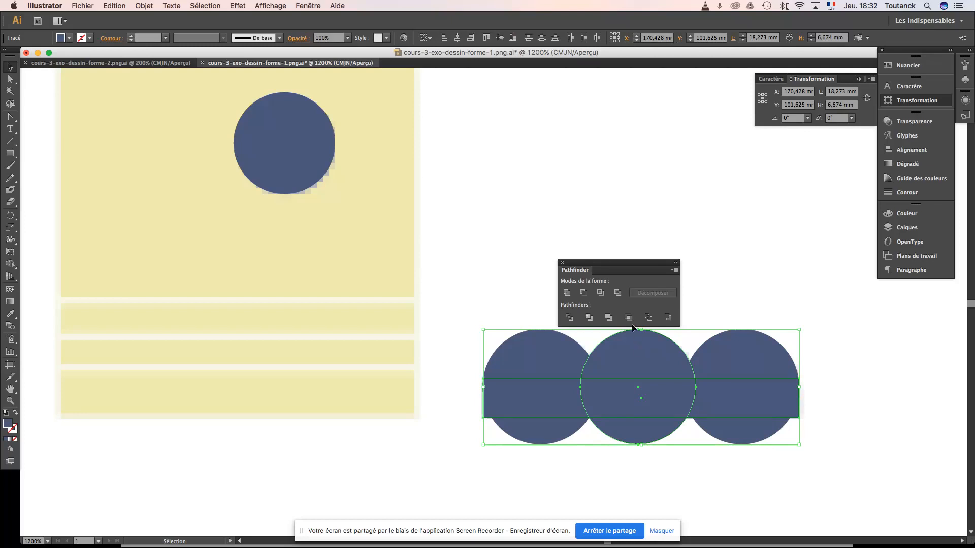
{"action": "left_click", "coordinate": [457, 38]}
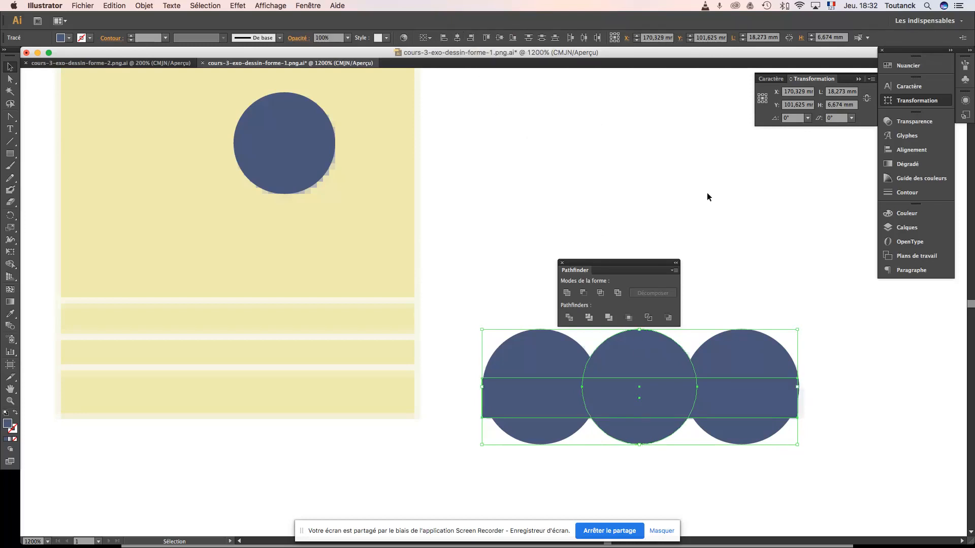
{"action": "left_click", "coordinate": [820, 387]}
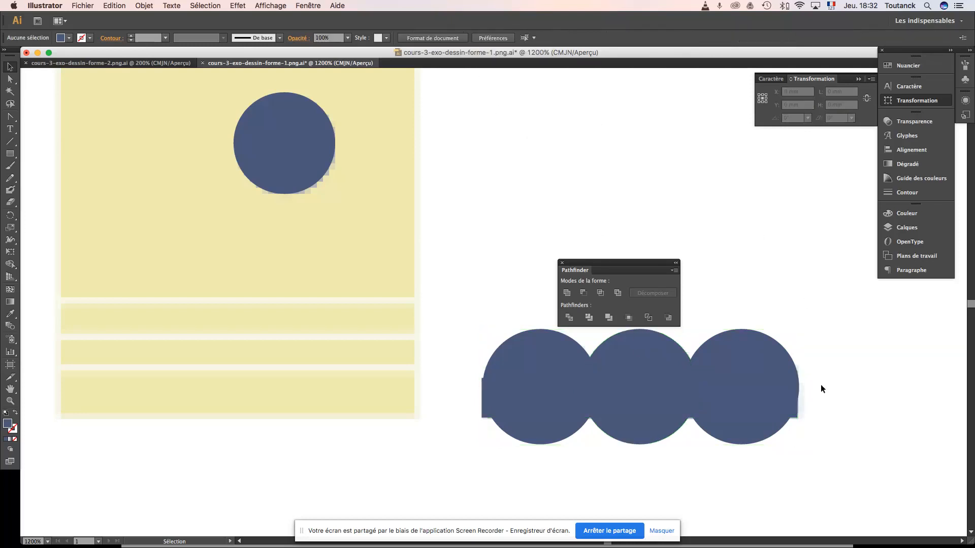
{"action": "key", "text": "super+z"}
{"action": "left_click", "coordinate": [838, 389]}
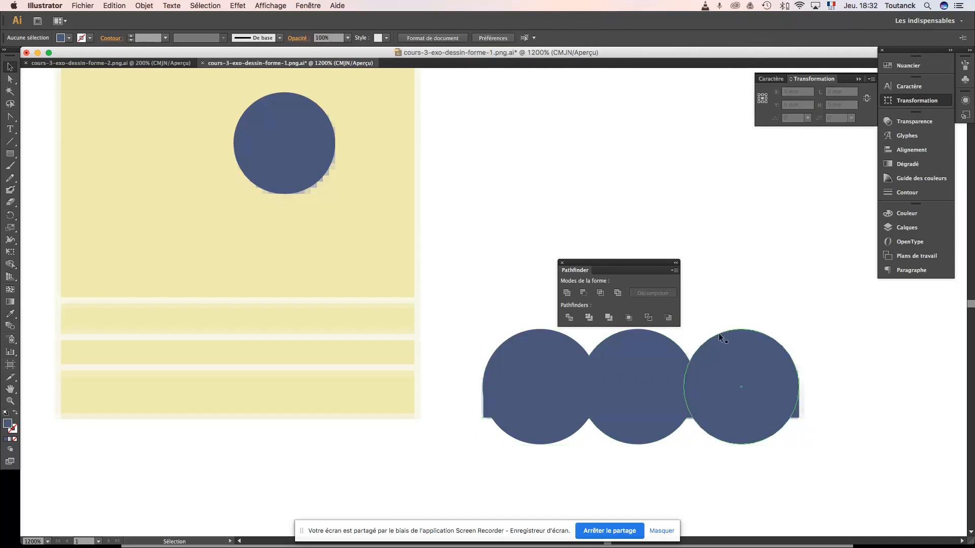
- Split the bush's three circles and base rectangle with Pathfinder's Divide and ungroup the resulting pieces, leaving nothing selected
{"action": "left_click_drag", "start_coordinate": [452, 358], "coordinate": [742, 455]}
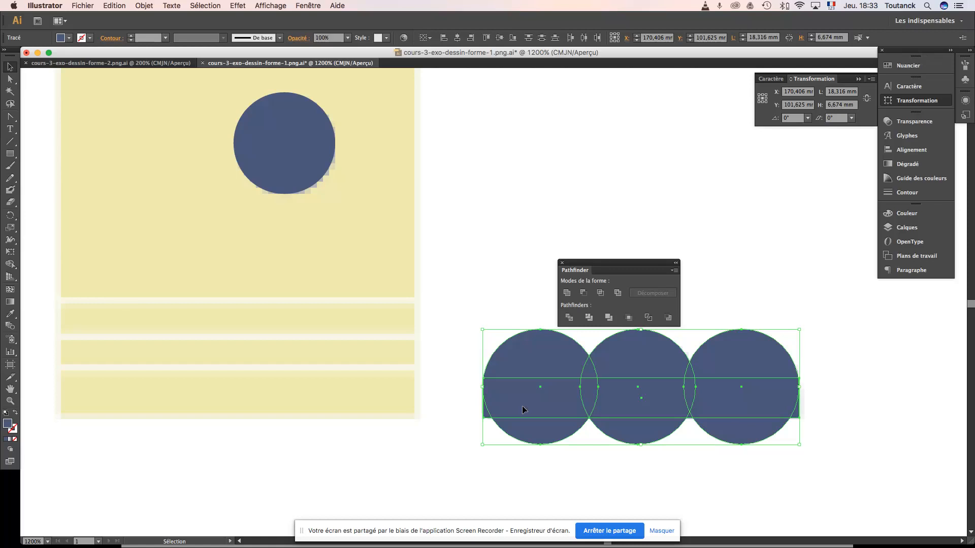
{"action": "left_click", "coordinate": [570, 318]}
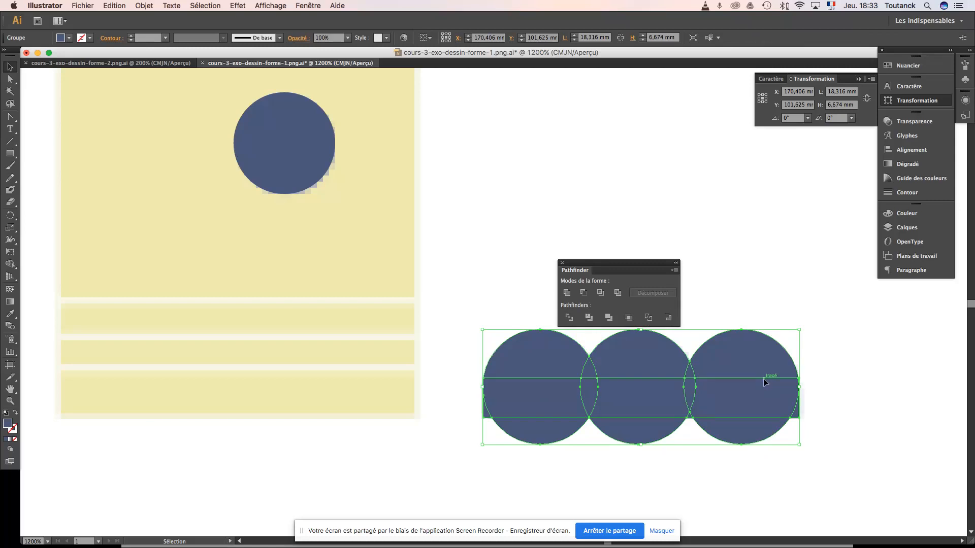
{"action": "right_click", "coordinate": [638, 402]}
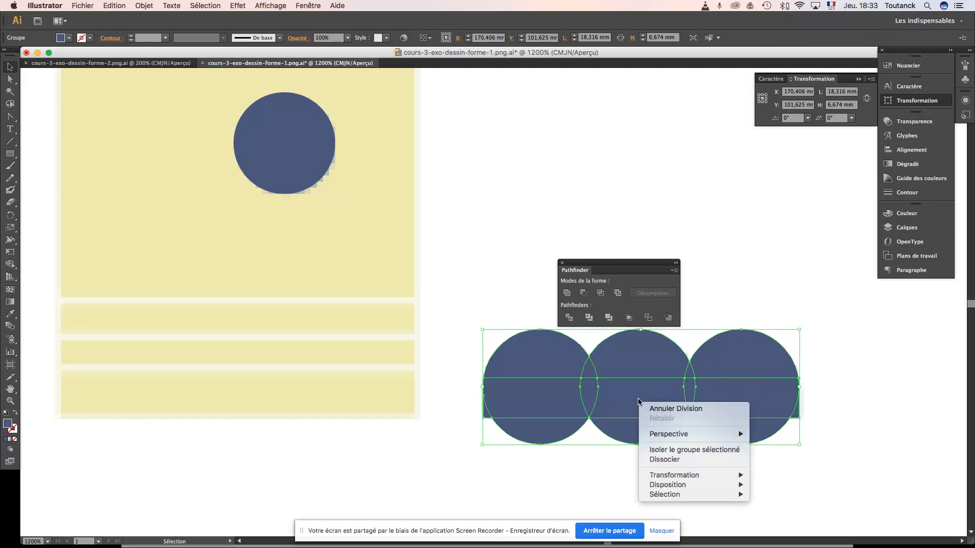
{"action": "left_click", "coordinate": [665, 459]}
{"action": "left_click", "coordinate": [478, 289]}
{"action": "left_click", "coordinate": [532, 434]}
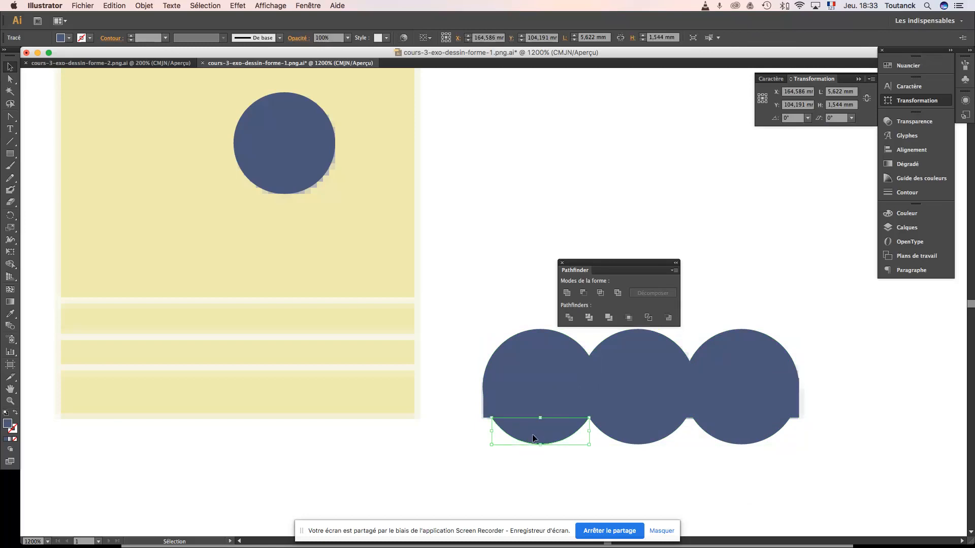
{"action": "left_click", "coordinate": [550, 475]}
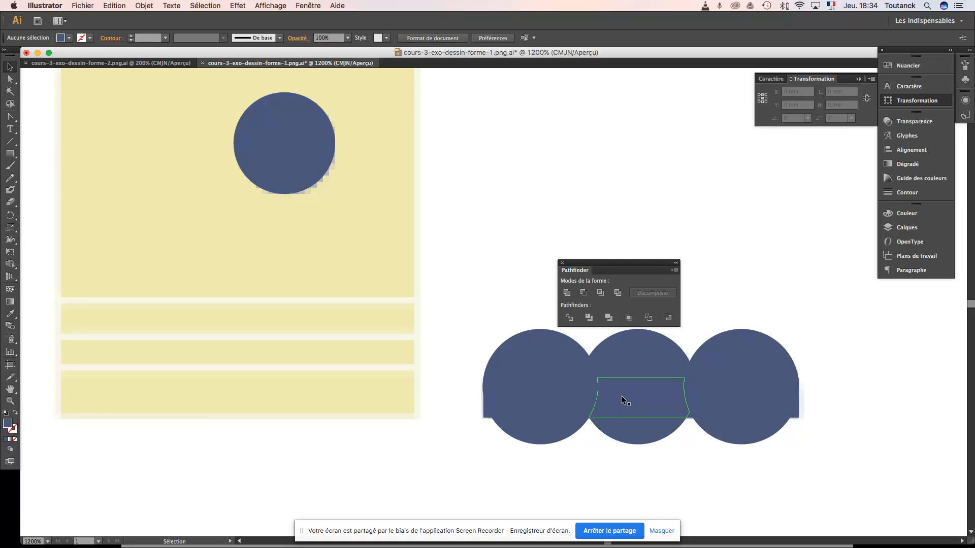
- Examine the bush's divided pieces in outline view, then return to preview with nothing selected
{"action": "key", "text": "super+y"}
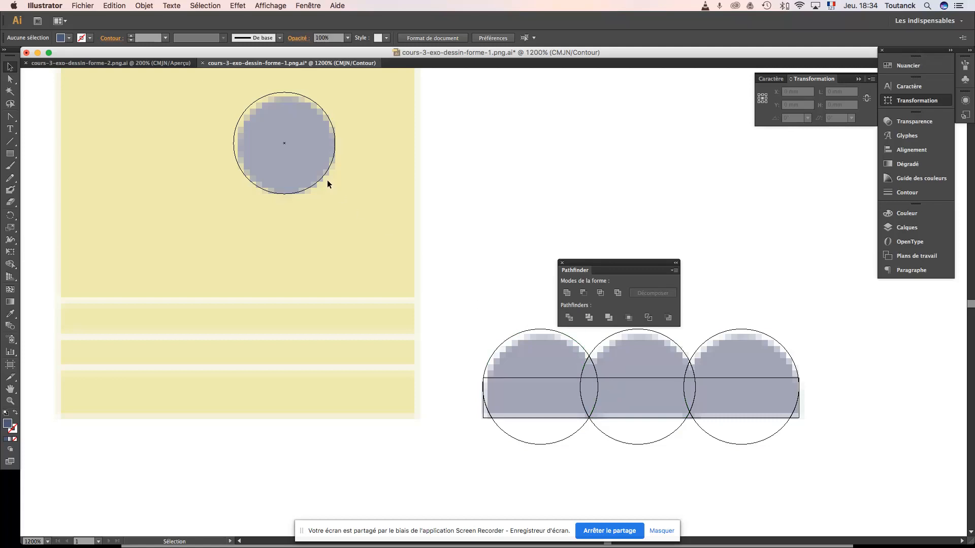
{"action": "left_click", "coordinate": [561, 335]}
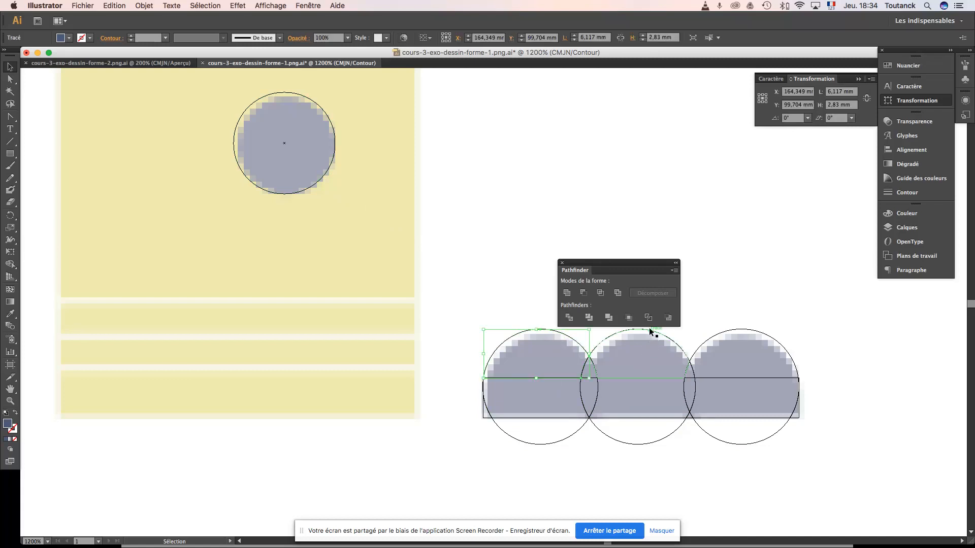
{"action": "left_click", "coordinate": [585, 401]}
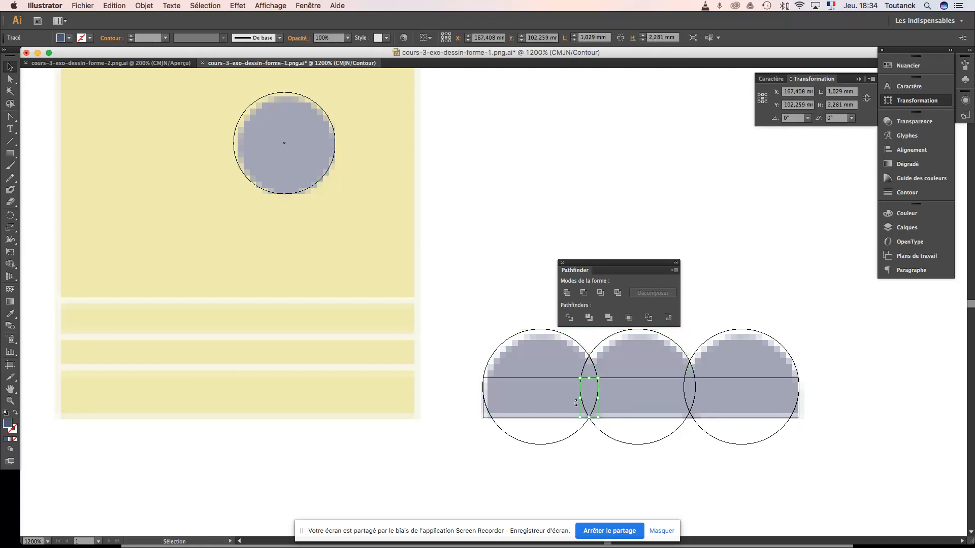
{"action": "left_click", "coordinate": [571, 438]}
{"action": "key", "text": "super+y"}
{"action": "left_click", "coordinate": [850, 457]}
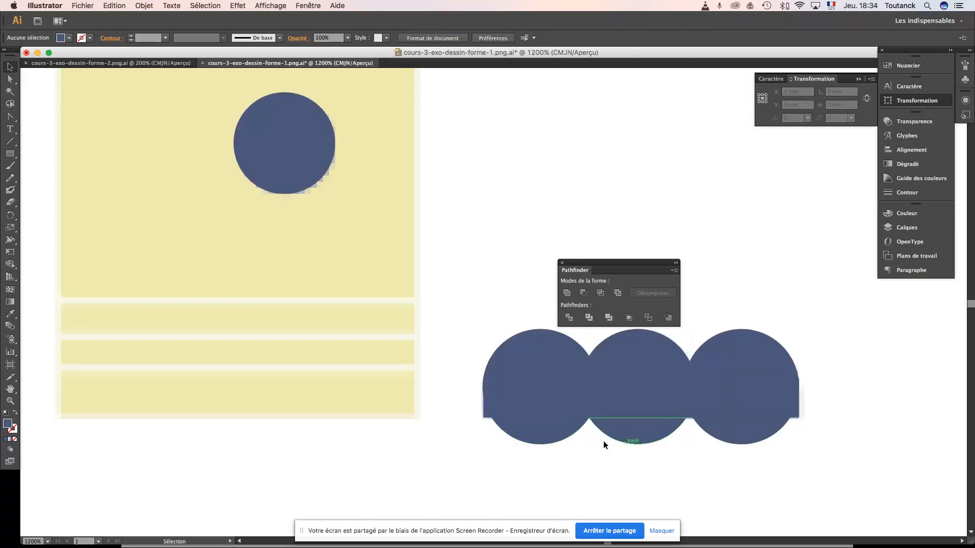
- Delete the three circle pieces that hang below the bush's base line
{"action": "left_click", "coordinate": [550, 438]}
{"action": "key", "text": "Delete"}
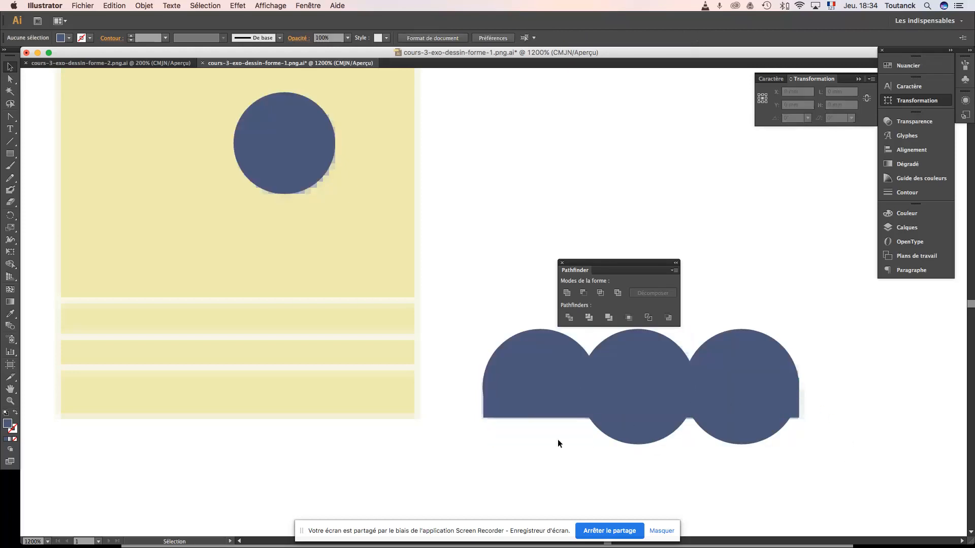
{"action": "left_click", "coordinate": [636, 432]}
{"action": "key", "text": "Delete"}
{"action": "left_click", "coordinate": [738, 428]}
{"action": "key", "text": "Delete"}
- Merge all remaining bush pieces into a single shape with Pathfinder's Unite and deselect it
{"action": "left_click_drag", "start_coordinate": [810, 439], "coordinate": [464, 352]}
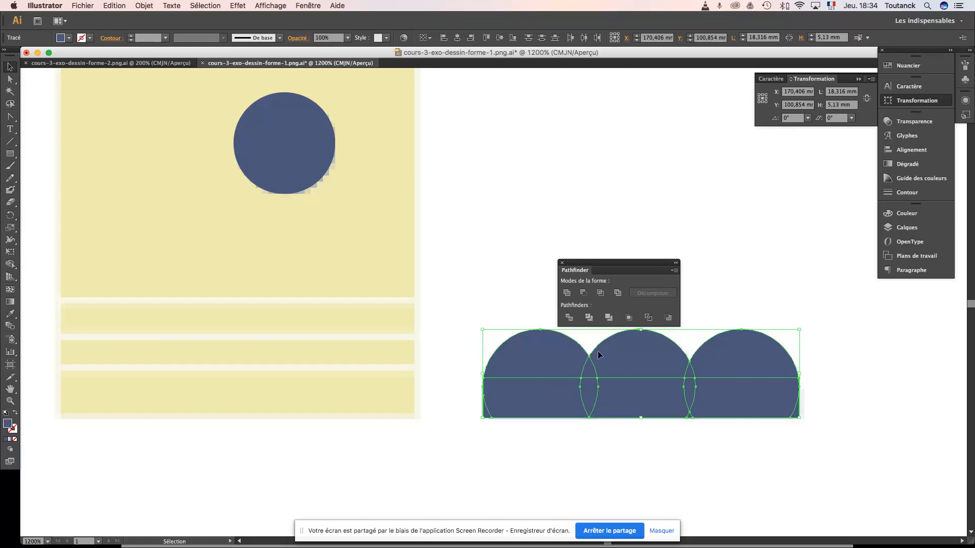
{"action": "left_click", "coordinate": [567, 297]}
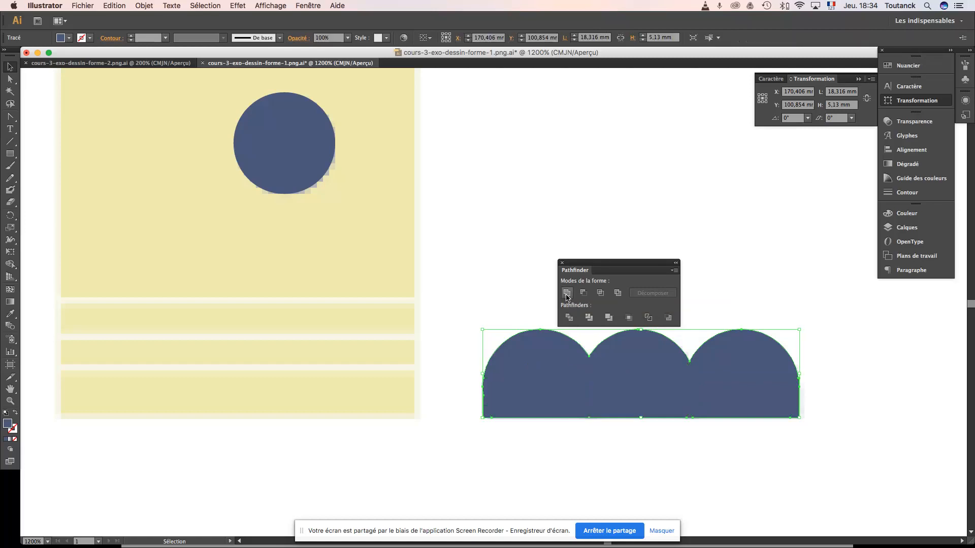
{"action": "left_click", "coordinate": [545, 443]}
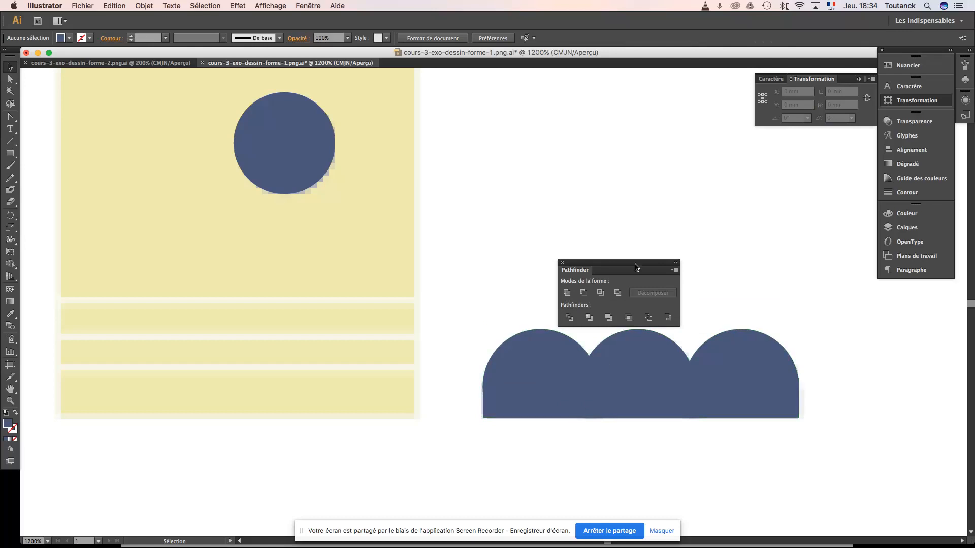
- Show the rectangles verts layer to check its yellow rectangles against the template drawing
{"action": "key", "text": "super+minus"}
{"action": "key", "text": "super+minus"}
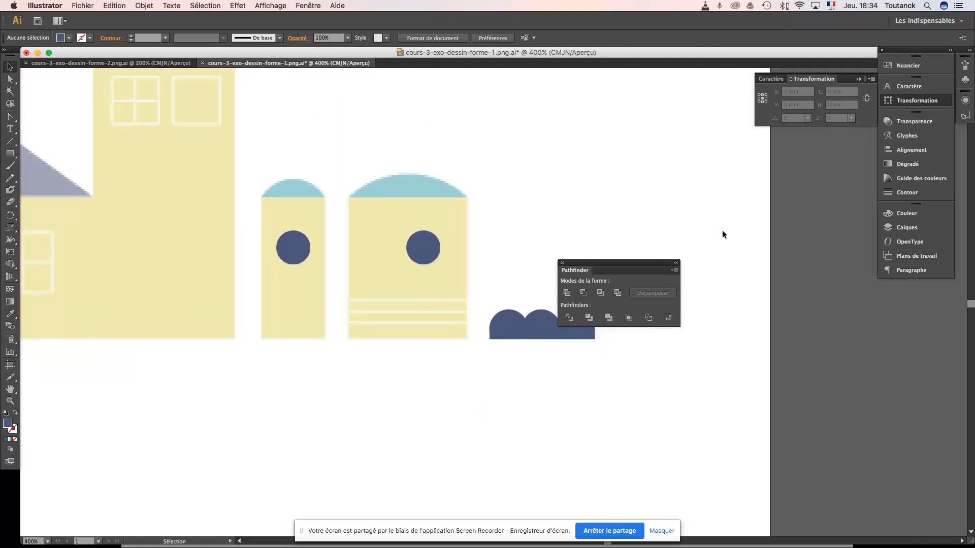
{"action": "left_click_drag", "start_coordinate": [598, 207], "coordinate": [761, 290]}
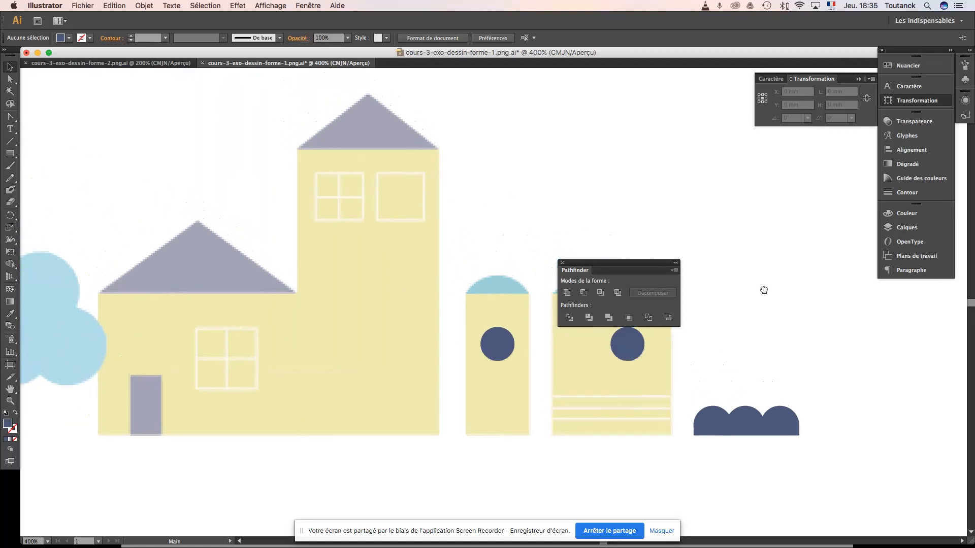
{"action": "left_click", "coordinate": [906, 227]}
{"action": "left_click", "coordinate": [753, 241]}
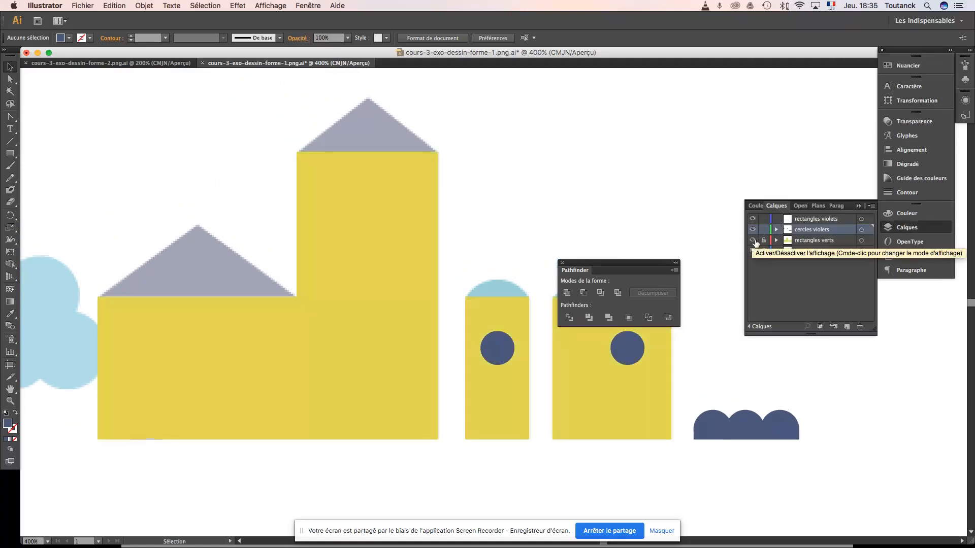
{"action": "left_click", "coordinate": [752, 241]}
{"action": "left_click", "coordinate": [752, 242]}
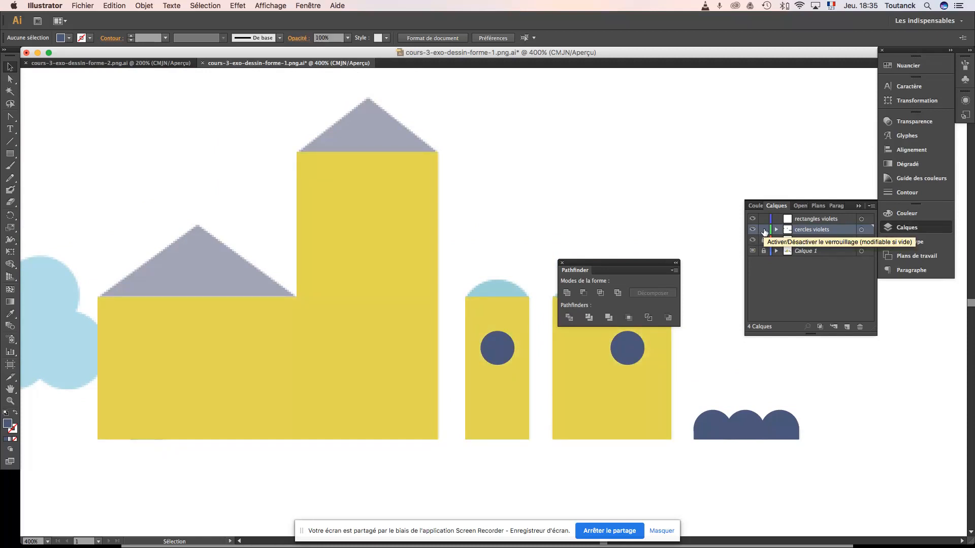
- Lock and hide the cercles violets layer, hide rectangles verts, and make rectangles violets the active layer
{"action": "left_click", "coordinate": [764, 232]}
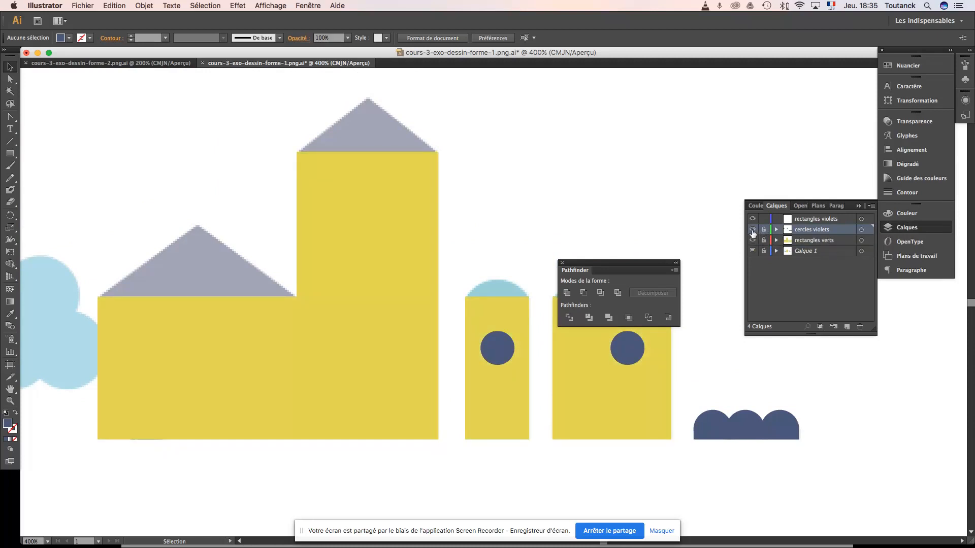
{"action": "left_click", "coordinate": [753, 231]}
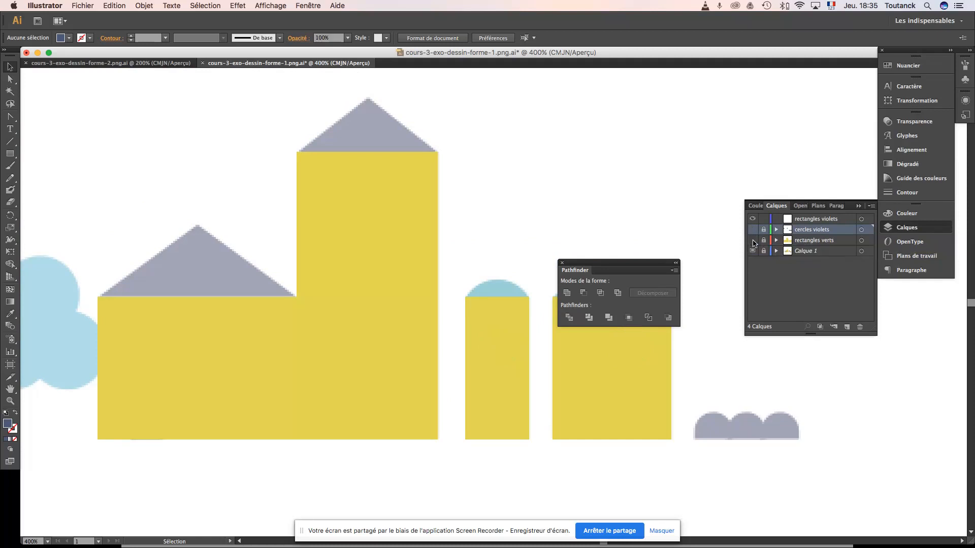
{"action": "left_click", "coordinate": [755, 242]}
{"action": "left_click", "coordinate": [820, 220]}
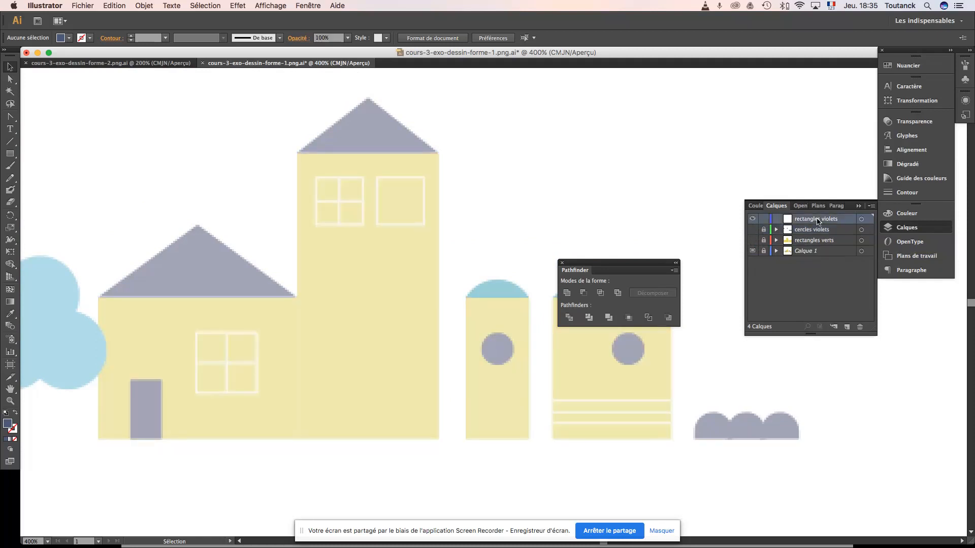
- Draw a violet rectangle about 5.6 mm wide and 10.5 mm high over the house's door and deselect it
{"action": "left_click", "coordinate": [10, 154]}
{"action": "left_click_drag", "start_coordinate": [130, 379], "coordinate": [162, 439]}
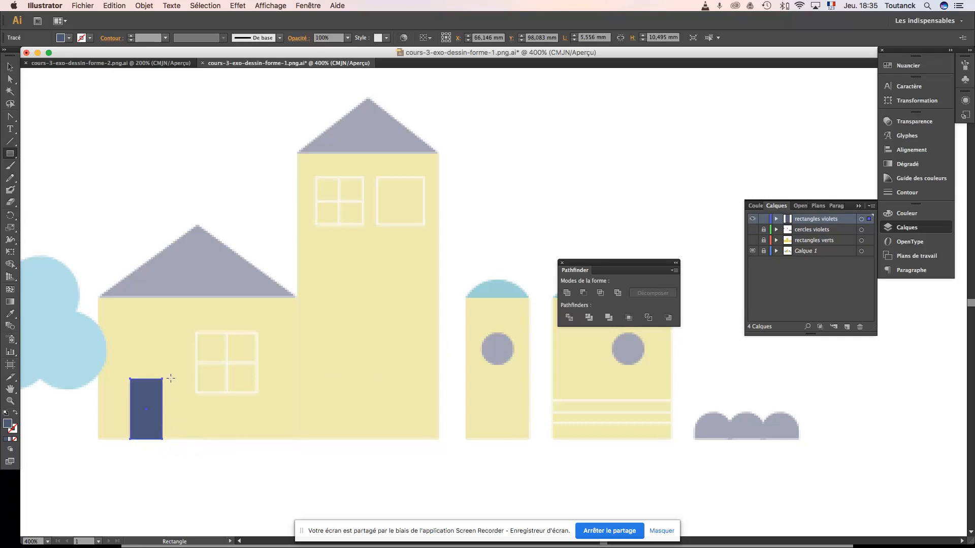
{"action": "left_click", "coordinate": [9, 67]}
{"action": "left_click", "coordinate": [184, 176]}
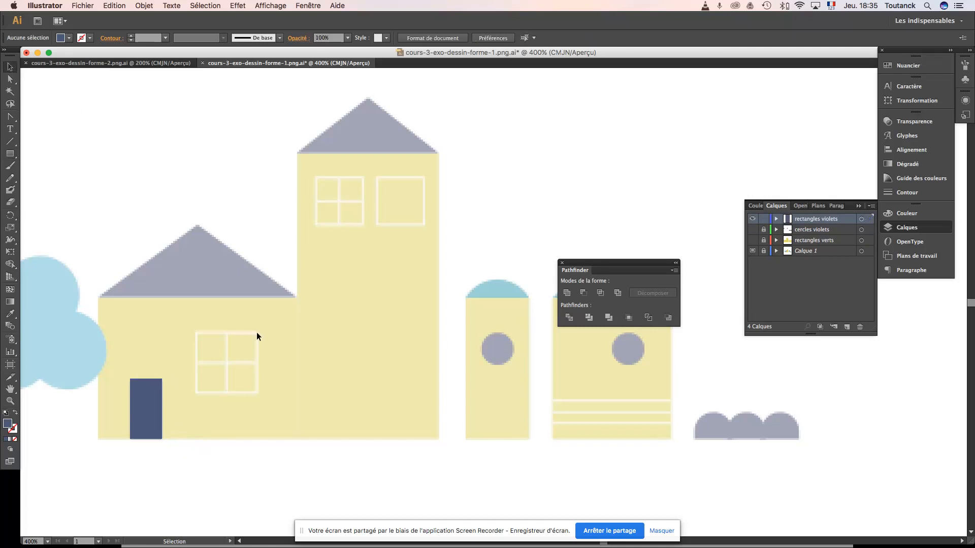
- Show the cercles violets and rectangles verts layers again
{"action": "left_click_drag", "start_coordinate": [268, 407], "coordinate": [409, 371]}
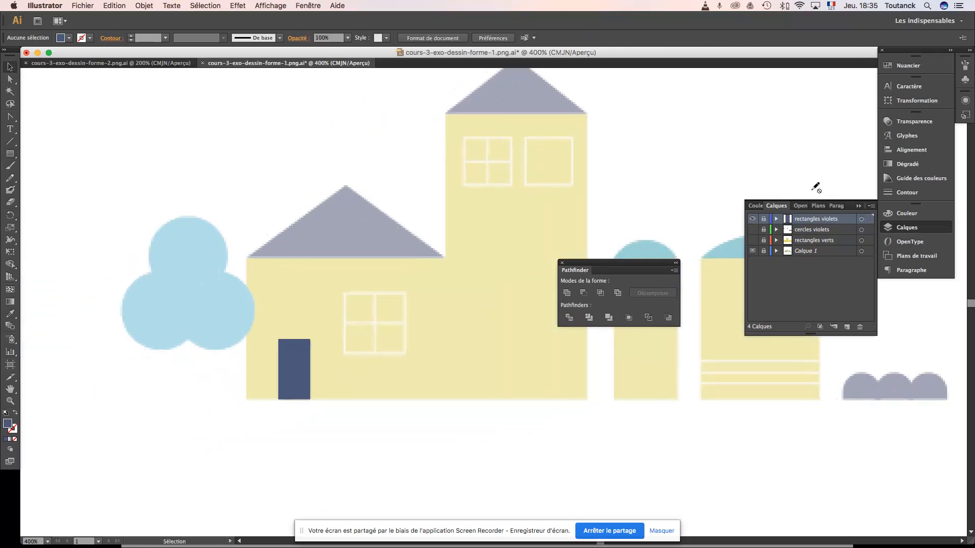
{"action": "left_click", "coordinate": [753, 229]}
{"action": "left_click", "coordinate": [753, 240]}
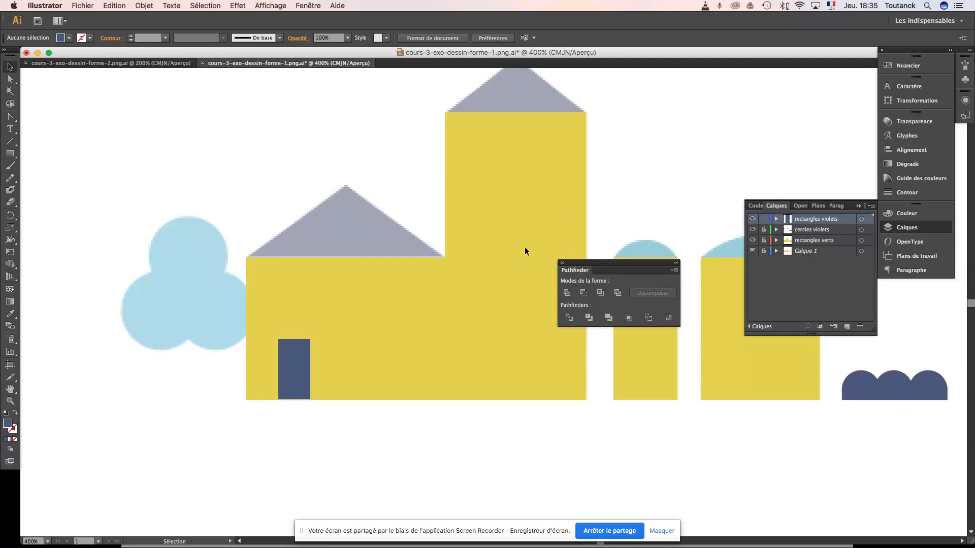
- Unlock the rectangles verts layer and align the door and the low house rectangle by their bottom edges, leaving nothing selected
{"action": "left_click", "coordinate": [285, 348]}
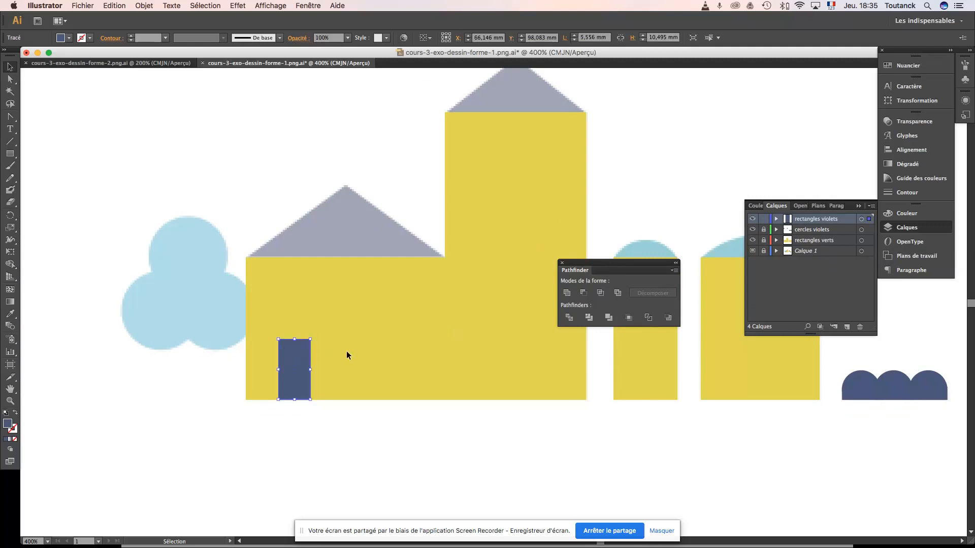
{"action": "left_click", "coordinate": [764, 240]}
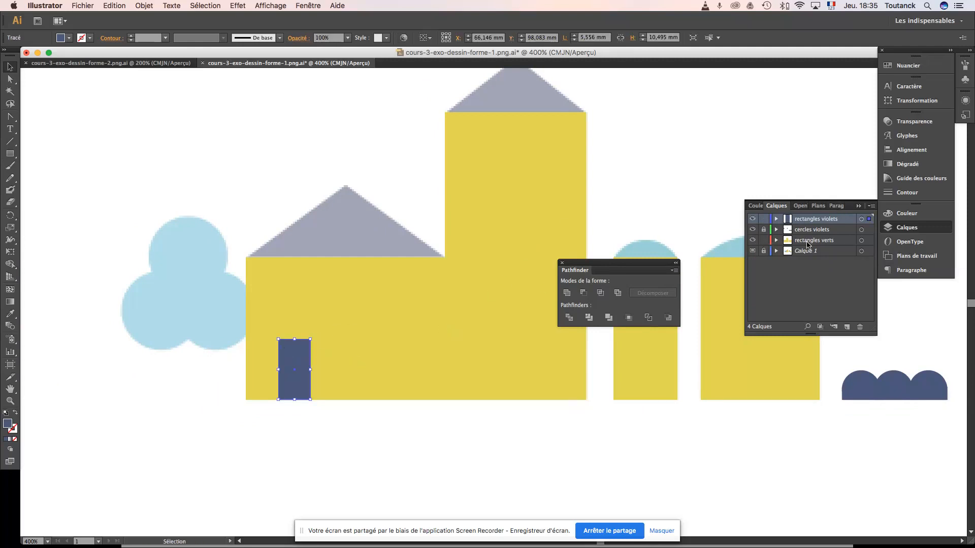
{"action": "left_click", "coordinate": [368, 363], "text": "shift"}
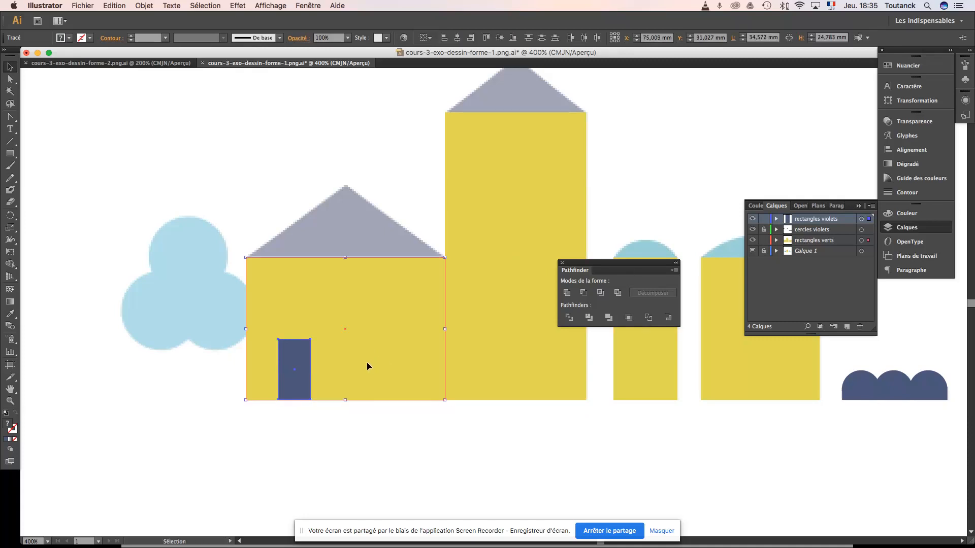
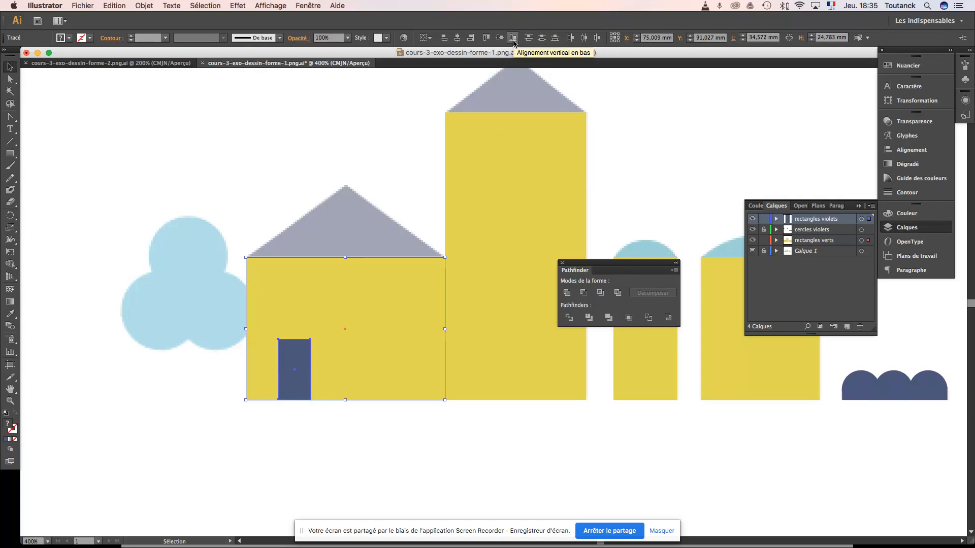
{"action": "left_click", "coordinate": [428, 428]}
- Lock the rectangles violets and rectangles verts layers, and hide cercles violets and rectangles verts
{"action": "scroll", "coordinate": [452, 341], "scroll_direction": "right", "scroll_amount": 5}
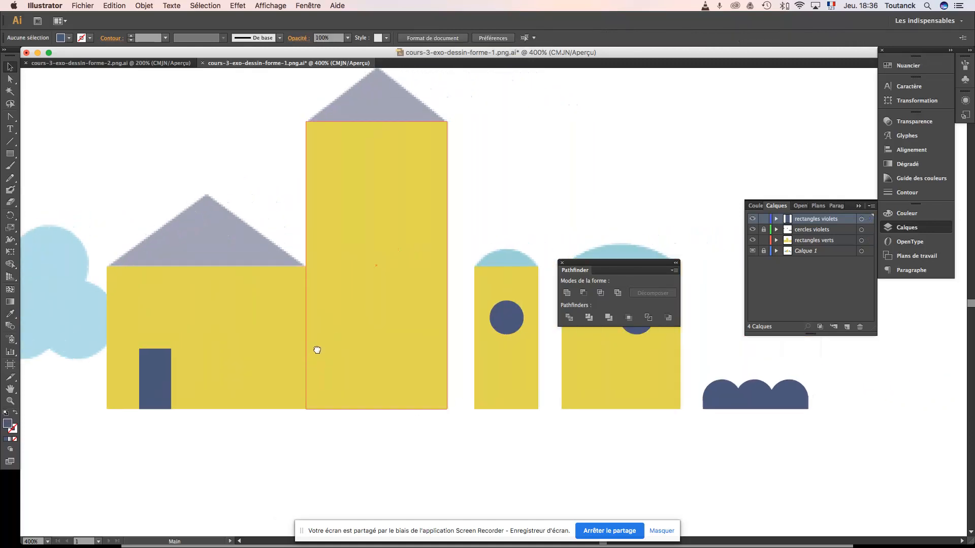
{"action": "left_click", "coordinate": [764, 219]}
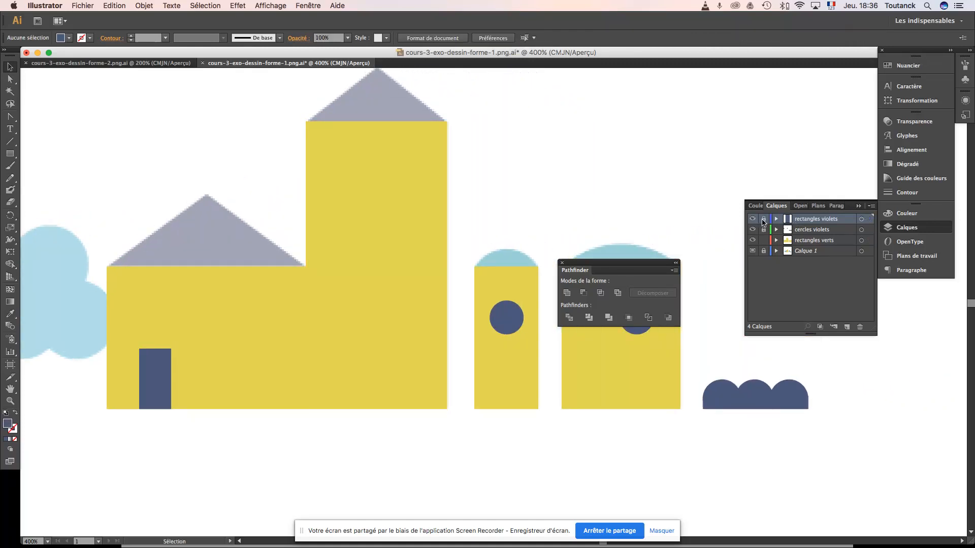
{"action": "left_click", "coordinate": [752, 229]}
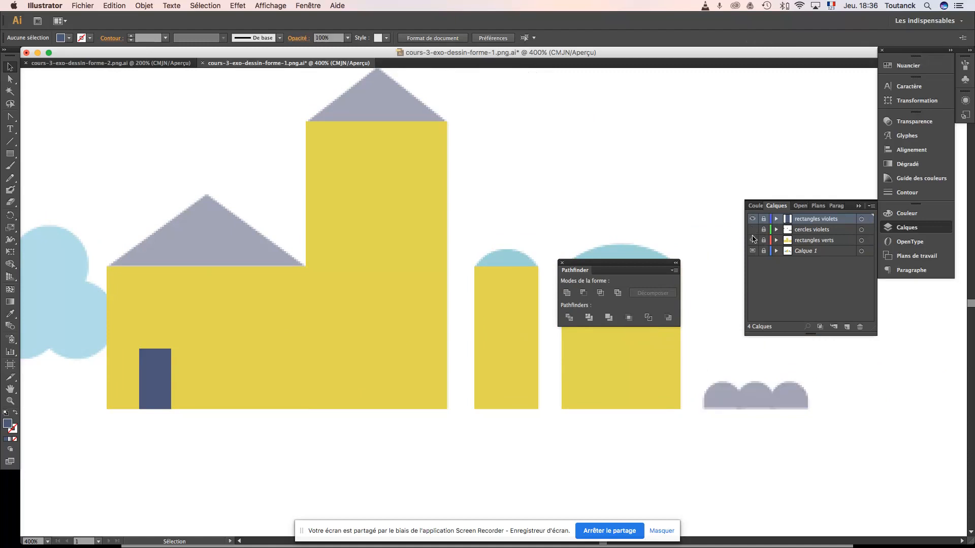
{"action": "left_click", "coordinate": [753, 241]}
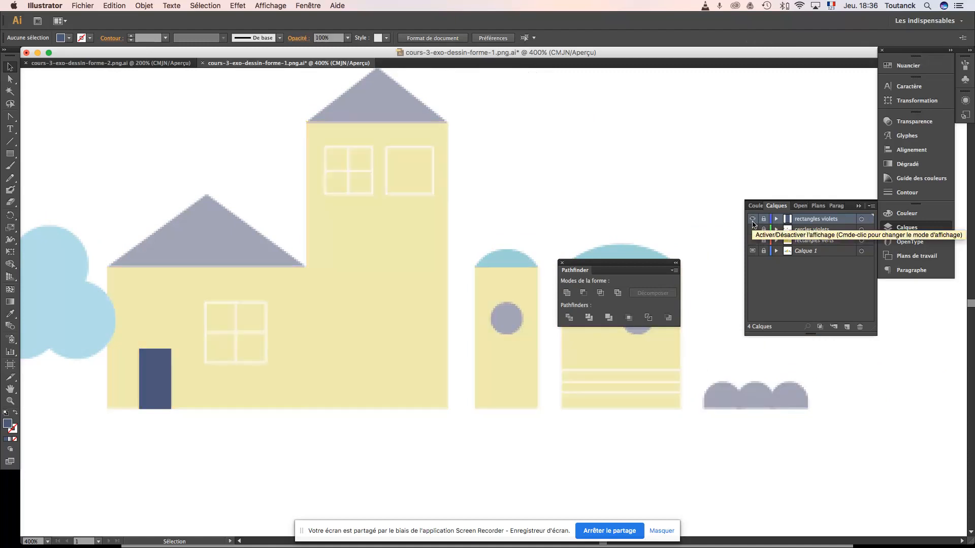
- Create a new layer above rectangles violets and name it "carres traits blan..."
{"action": "left_click", "coordinate": [846, 328]}
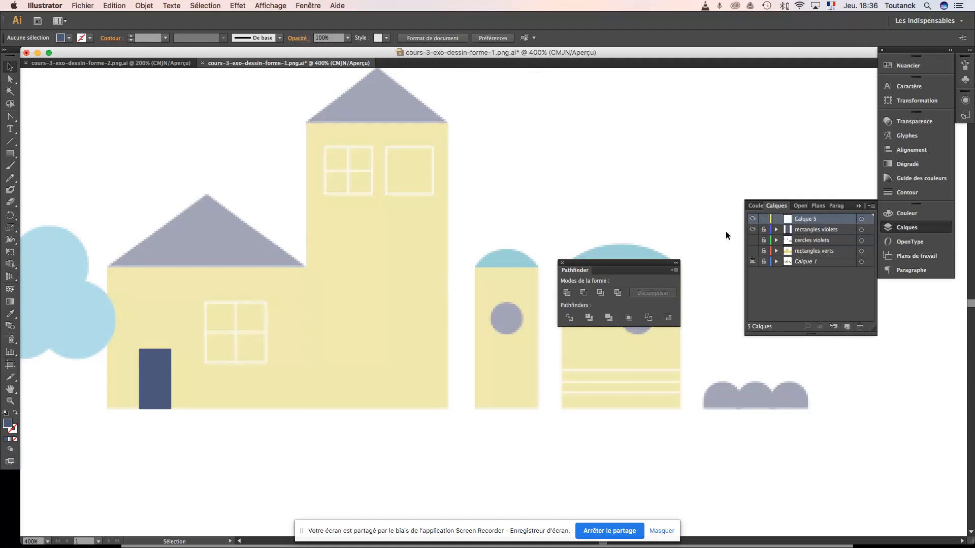
{"action": "double_click", "coordinate": [812, 220]}
{"action": "type", "text": "t"}
{"action": "type", "text": "raits blan..."}
{"action": "double_click", "coordinate": [803, 219]}
{"action": "type", "text": "carres"}
{"action": "key", "text": "Return"}
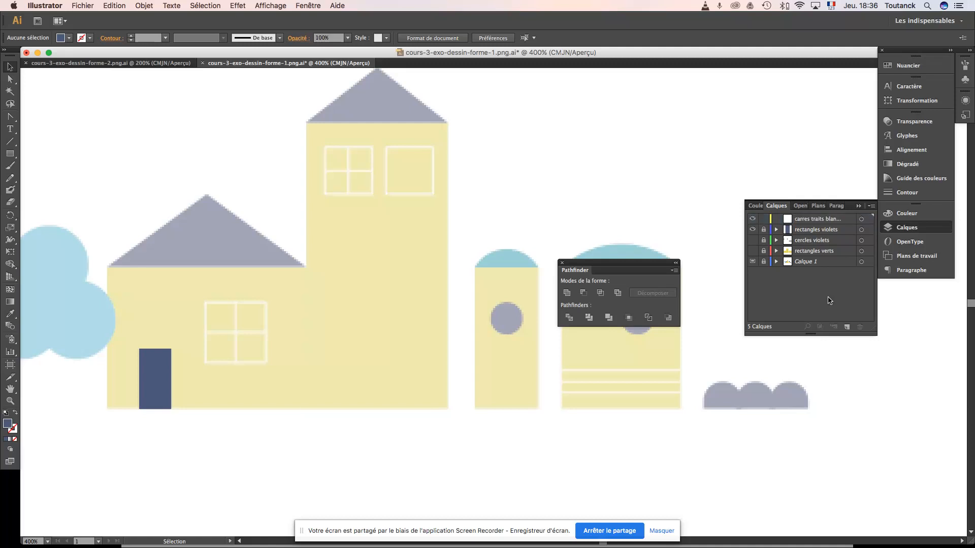
- Draw a square about 8.5 mm wide over the tower's four-pane window
{"action": "left_click", "coordinate": [11, 155]}
{"action": "key", "text": "super+plus"}
{"action": "left_click_drag", "start_coordinate": [330, 143], "coordinate": [389, 211]}
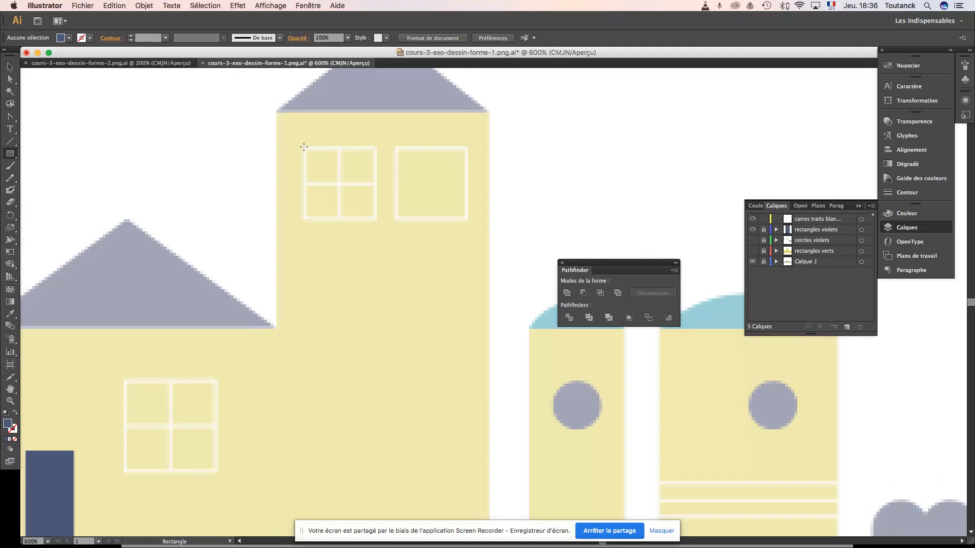
{"action": "left_click_drag", "start_coordinate": [303, 146], "coordinate": [376, 214]}
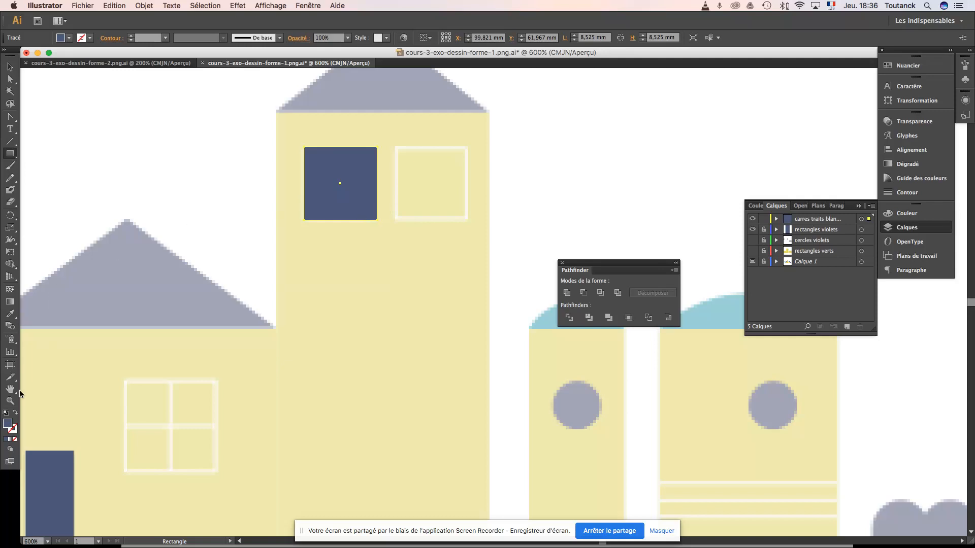
- Give the window square no fill and a white 1 pt stroke
{"action": "left_click", "coordinate": [15, 439]}
{"action": "left_click", "coordinate": [15, 432]}
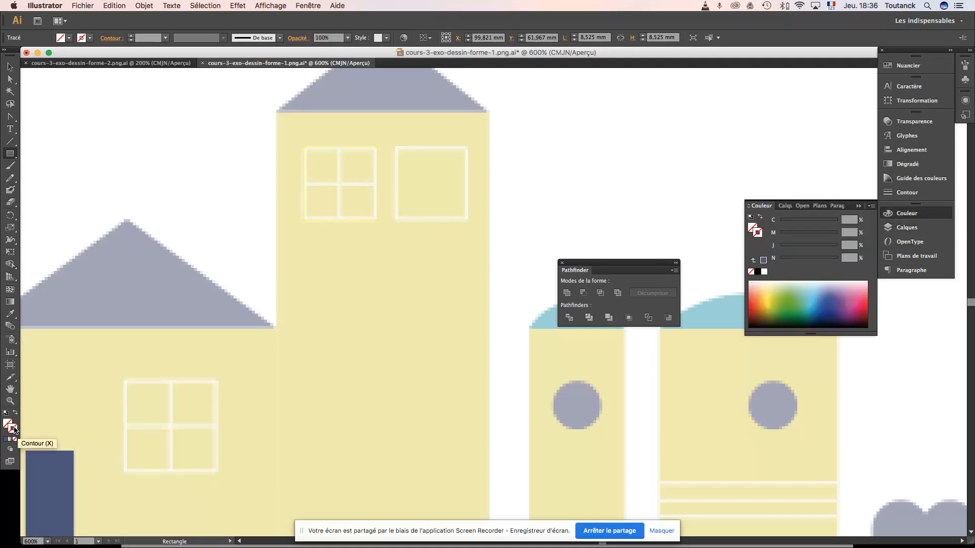
{"action": "left_click", "coordinate": [6, 413]}
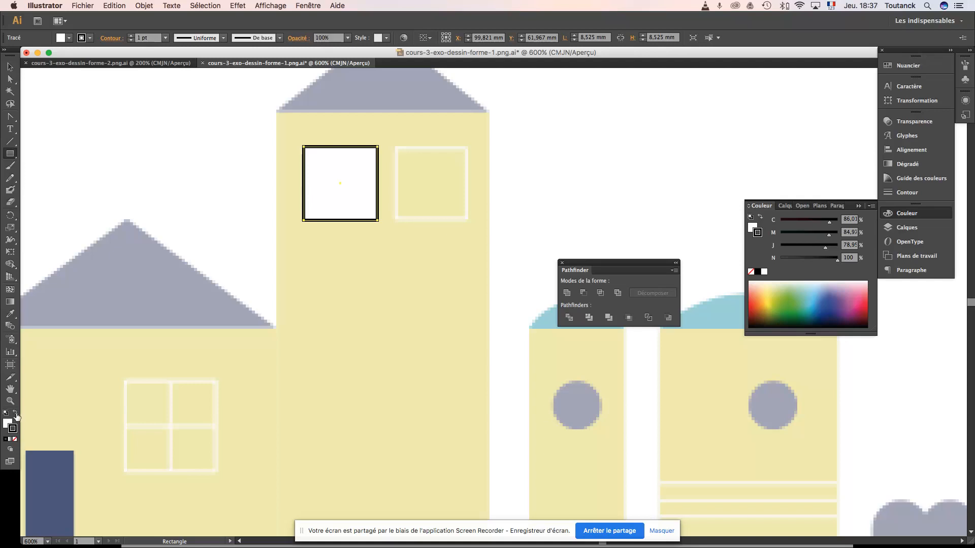
{"action": "left_click", "coordinate": [16, 416]}
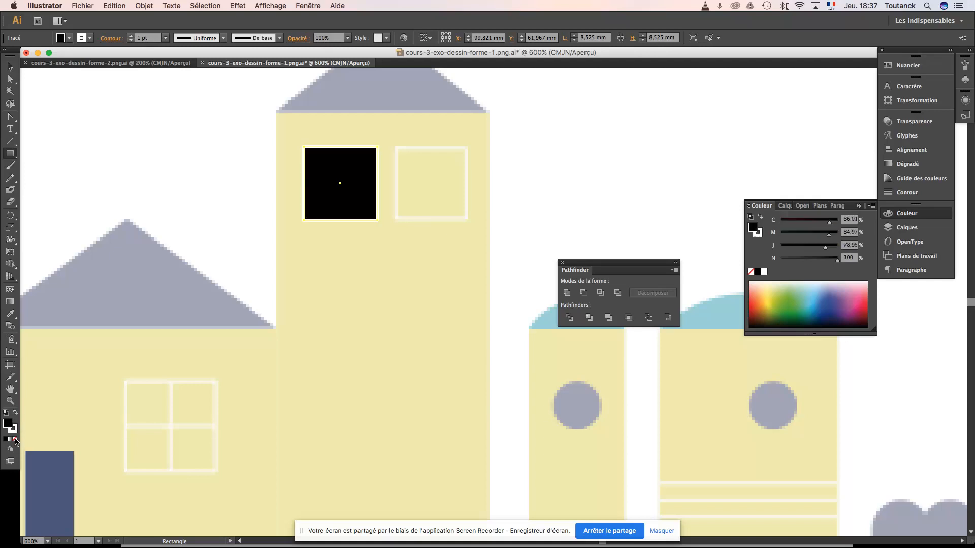
{"action": "left_click", "coordinate": [15, 440]}
{"action": "left_click", "coordinate": [11, 67]}
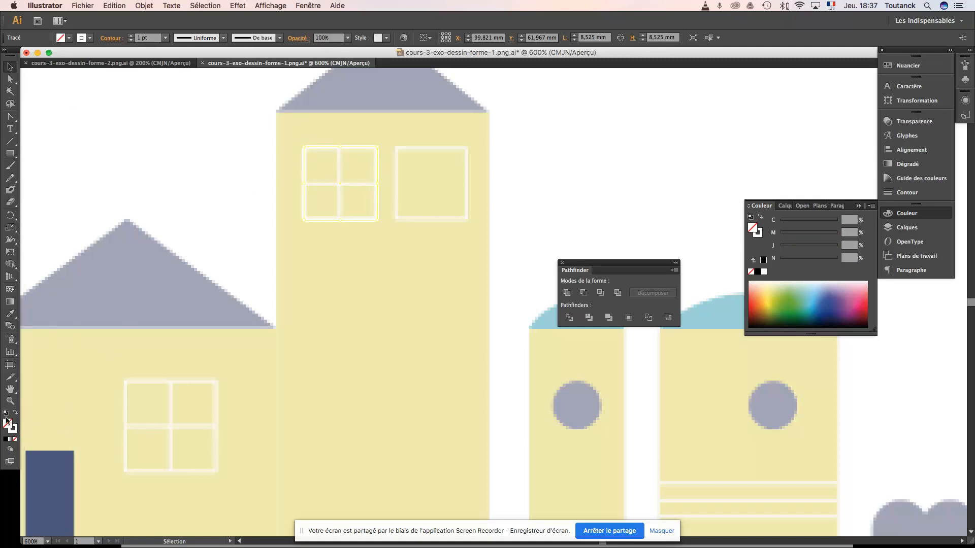
- Reset the tower window square to the default black stroke and remove its fill
{"action": "key", "text": "x"}
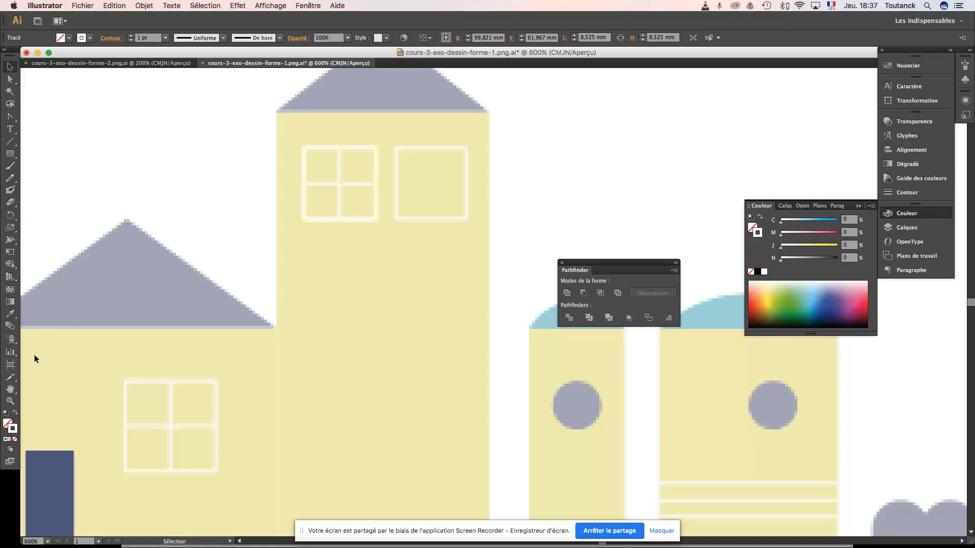
{"action": "left_click", "coordinate": [6, 413]}
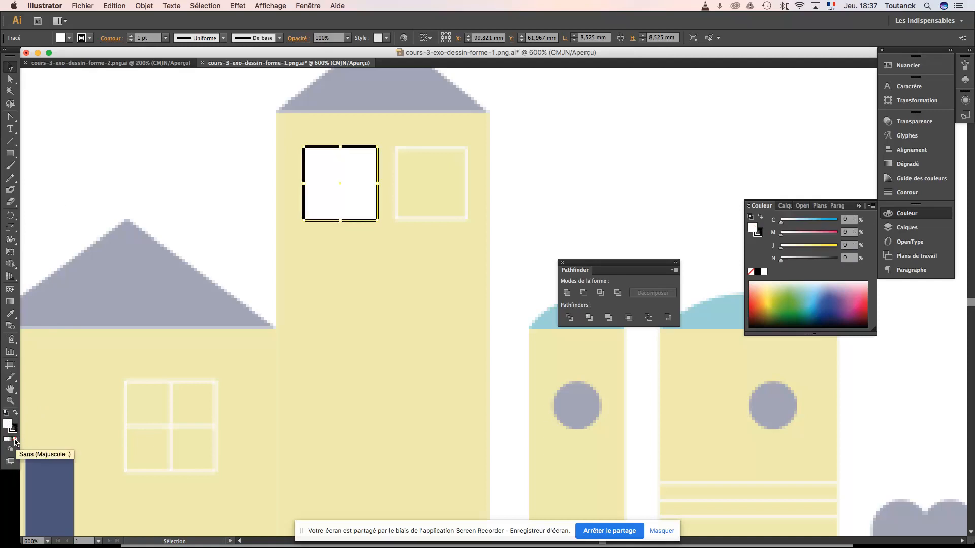
{"action": "left_click", "coordinate": [16, 440]}
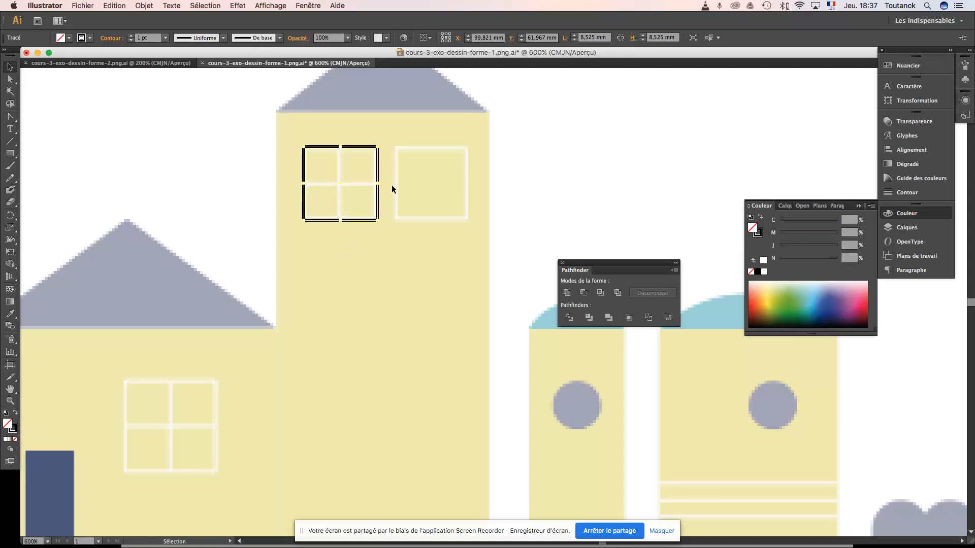
- Duplicate the black-outlined square horizontally over the tower's second window
{"action": "key", "text": "super+equal"}
{"action": "scroll", "coordinate": [377, 177], "scroll_direction": "up", "scroll_amount": 3}
{"action": "scroll", "coordinate": [377, 177], "scroll_direction": "left", "scroll_amount": 3}
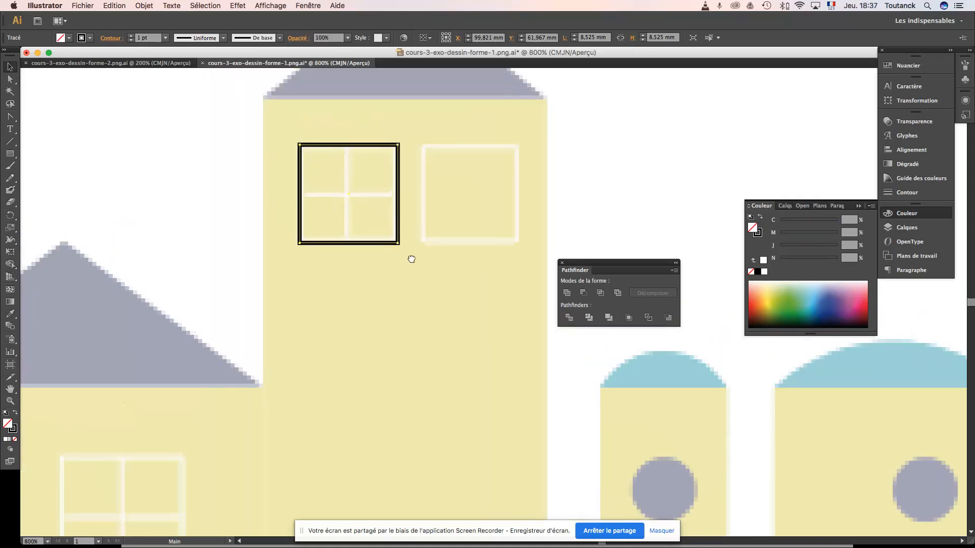
{"action": "left_click_drag", "start_coordinate": [411, 211], "coordinate": [410, 213]}
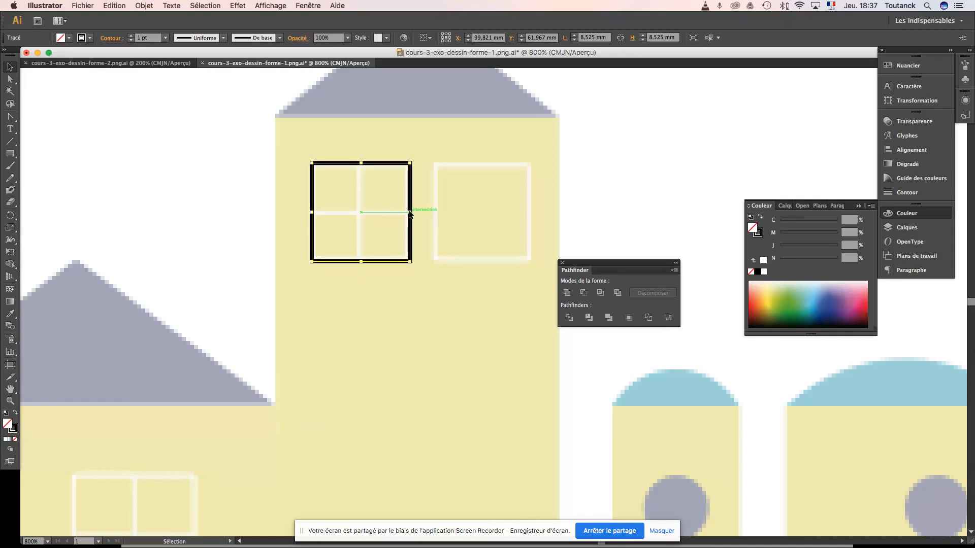
{"action": "key", "text": "alt+shift+Right"}
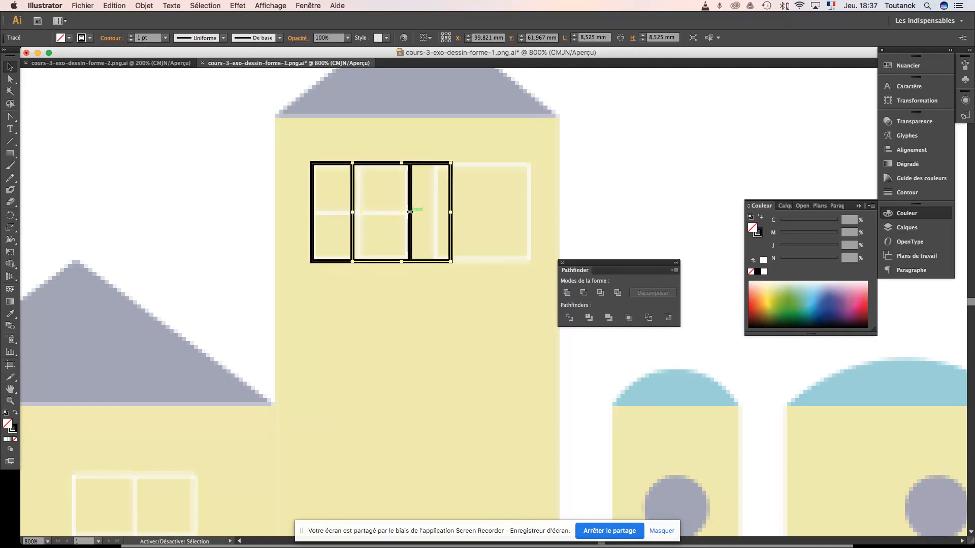
{"action": "key", "text": "shift+Right"}
{"action": "key", "text": "shift+Right"}
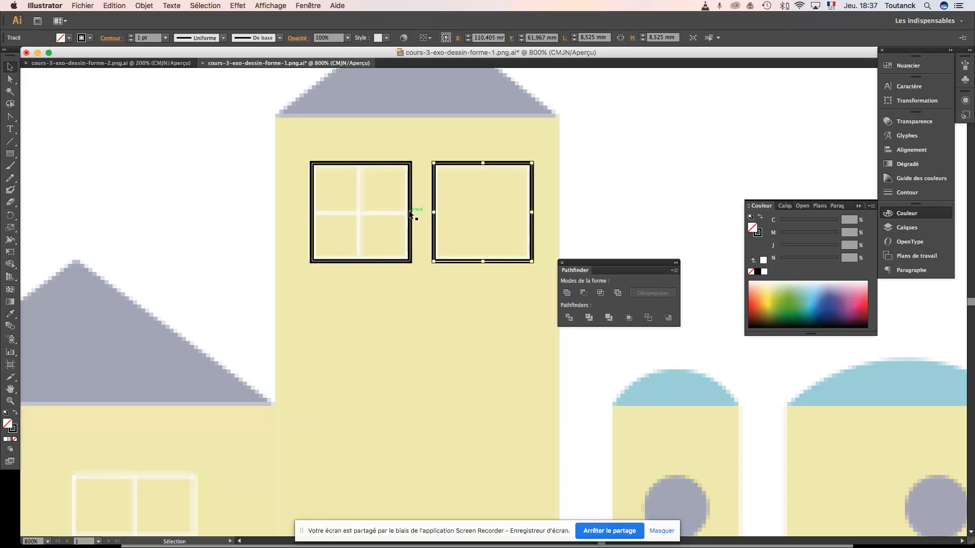
- Narrow the square on the four-pane window to about 8.25 mm and delete its copy from the second window
{"action": "left_click_drag", "start_coordinate": [427, 333], "coordinate": [468, 341]}
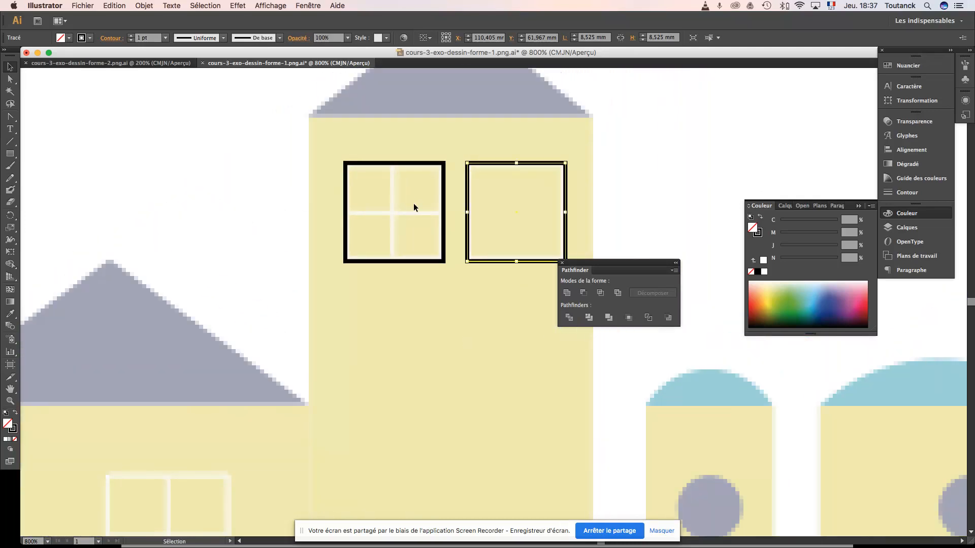
{"action": "left_click", "coordinate": [445, 200]}
{"action": "left_click_drag", "start_coordinate": [443, 213], "coordinate": [440, 212]}
{"action": "left_click", "coordinate": [467, 196]}
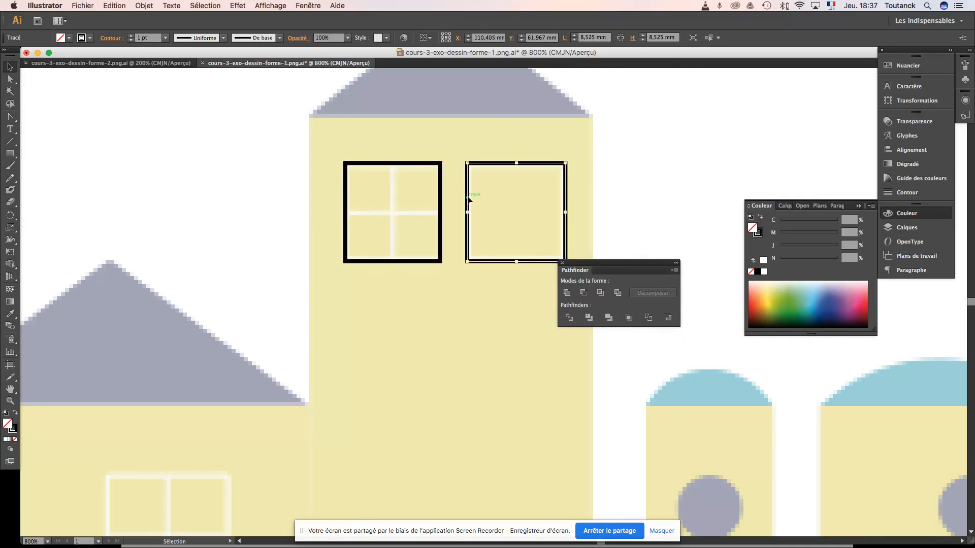
{"action": "key", "text": "Delete"}
- Adjust the four-pane window's outline to about 8.5 mm high and set its stroke to 2 pt
{"action": "left_click", "coordinate": [364, 261]}
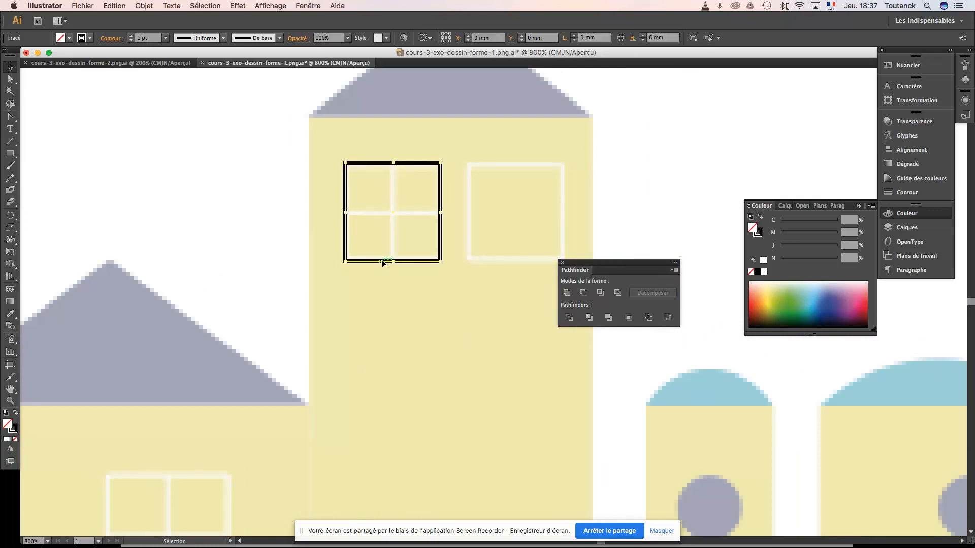
{"action": "left_click_drag", "start_coordinate": [393, 262], "coordinate": [392, 261]}
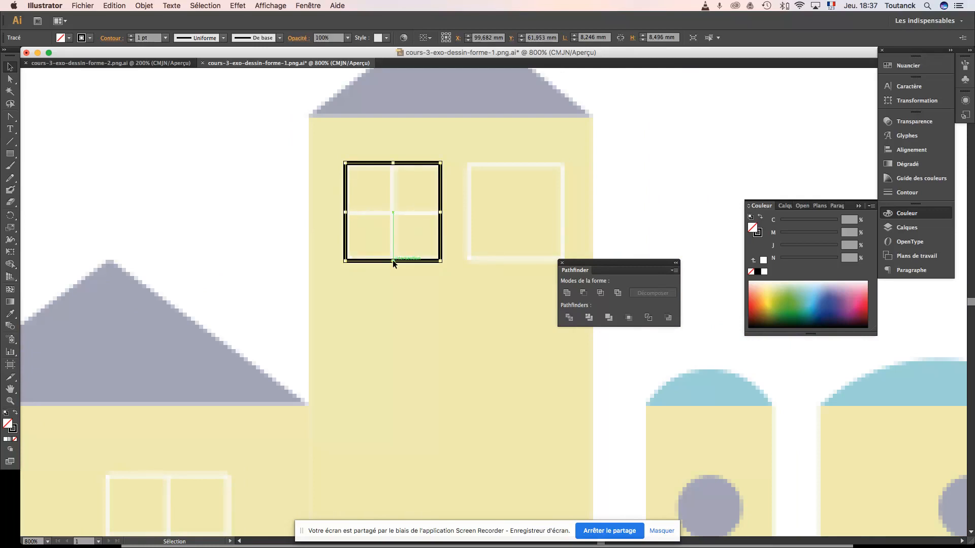
{"action": "left_click_drag", "start_coordinate": [346, 212], "coordinate": [348, 212]}
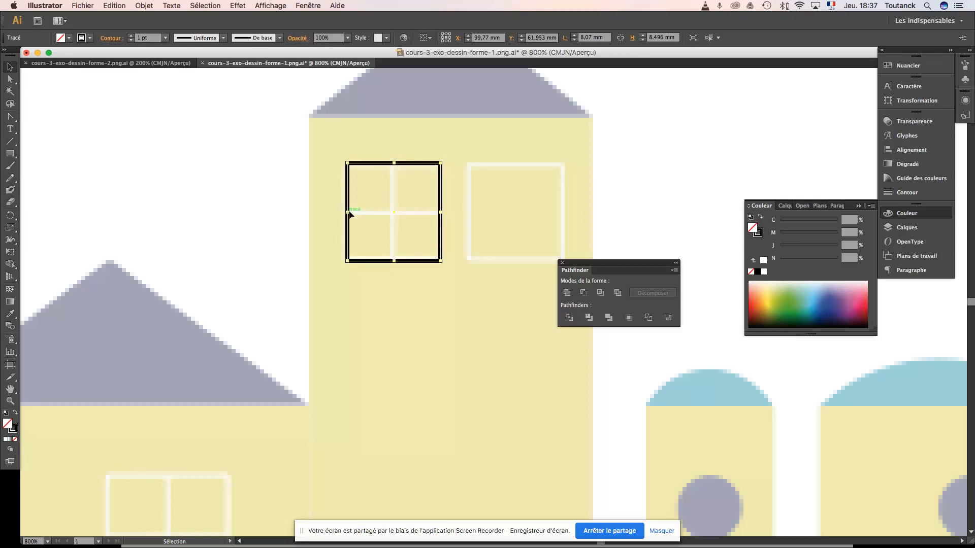
{"action": "left_click_drag", "start_coordinate": [349, 212], "coordinate": [345, 212]}
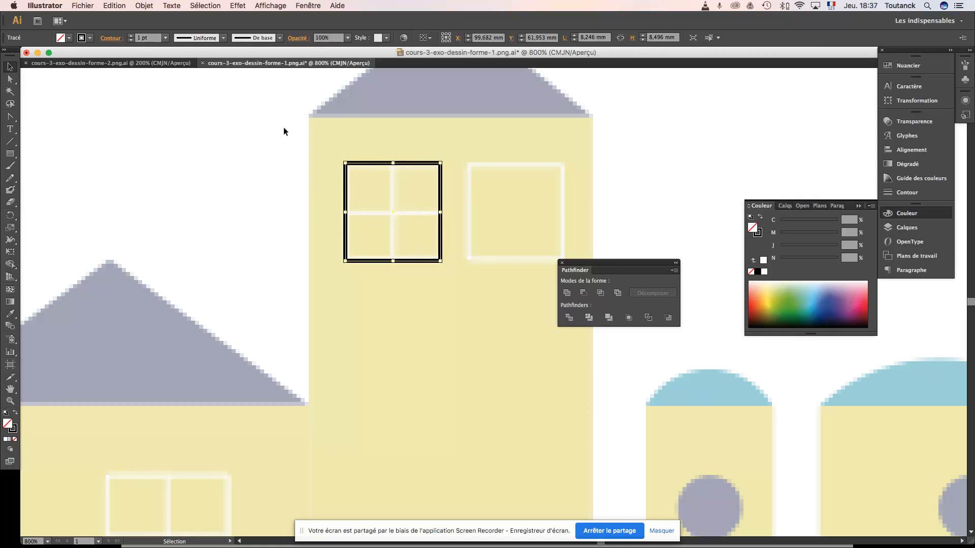
{"action": "left_click", "coordinate": [132, 35]}
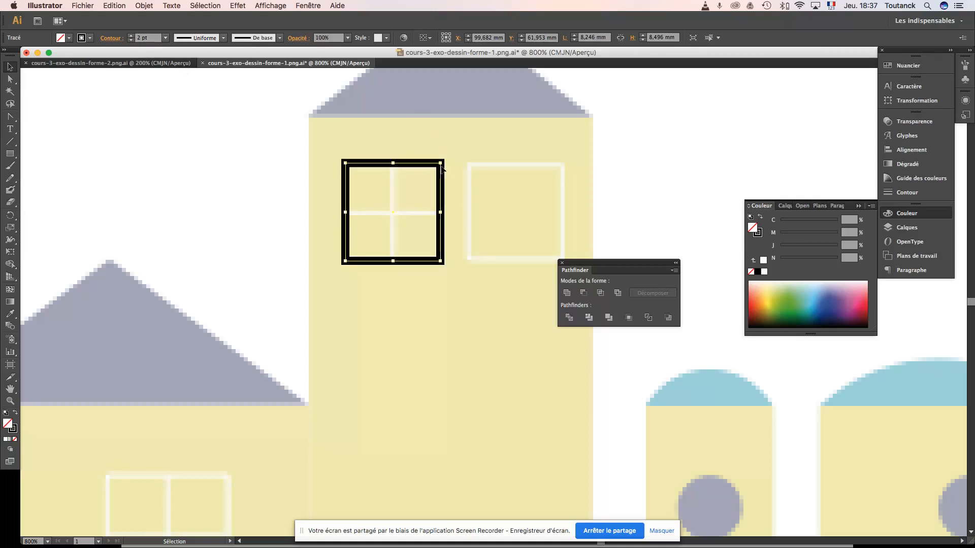
- Draw a horizontal line about 8.25 mm long across the window's middle and add a copy rotated to vertical, forming four panes
{"action": "left_click", "coordinate": [16, 143]}
{"action": "mouse_move", "coordinate": [346, 213]}
{"action": "left_mouse_down"}
{"action": "mouse_move", "coordinate": [458, 218]}
{"action": "mouse_move", "coordinate": [440, 213]}
{"action": "left_mouse_up"}
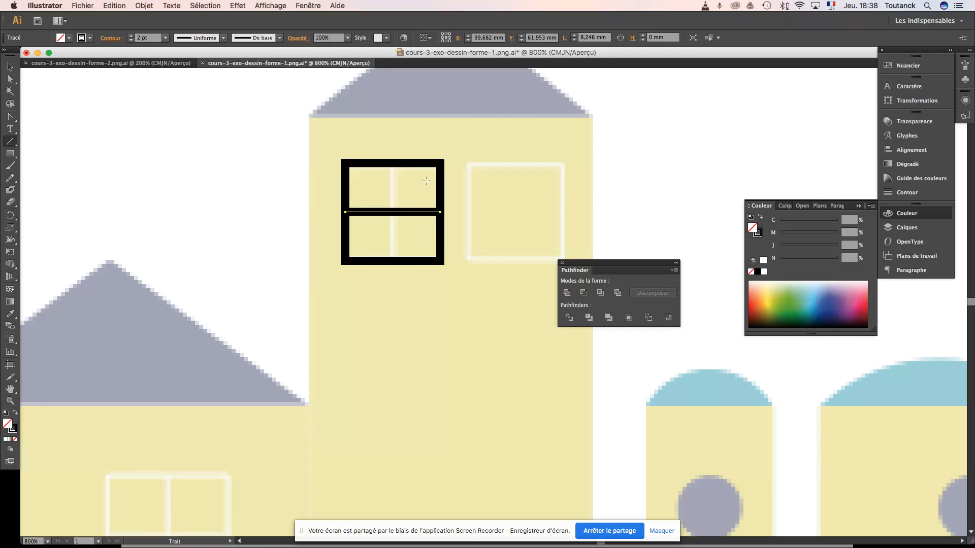
{"action": "key", "text": "super"}
{"action": "key", "text": "super"}
{"action": "left_click", "coordinate": [10, 66]}
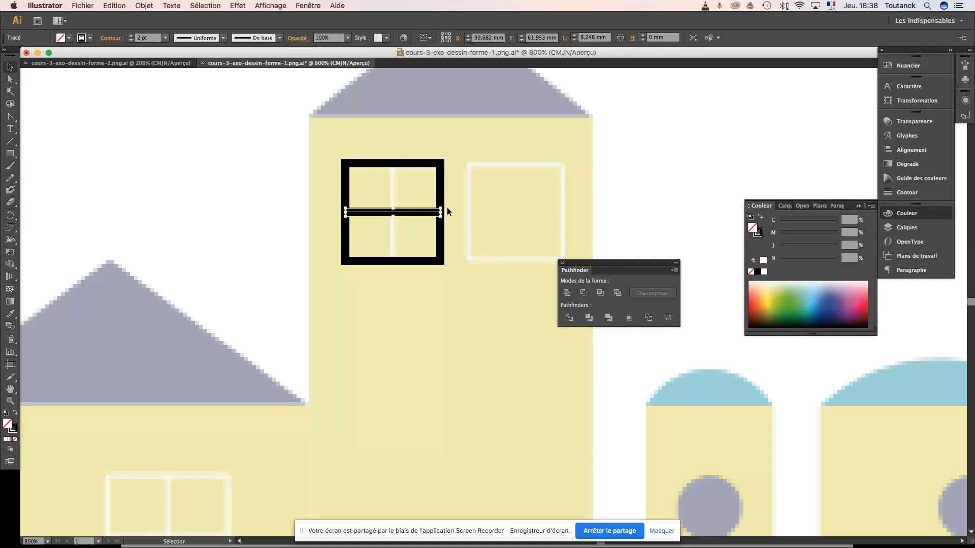
{"action": "left_click_drag", "start_coordinate": [445, 205], "coordinate": [398, 258]}
{"action": "left_click", "coordinate": [649, 158]}
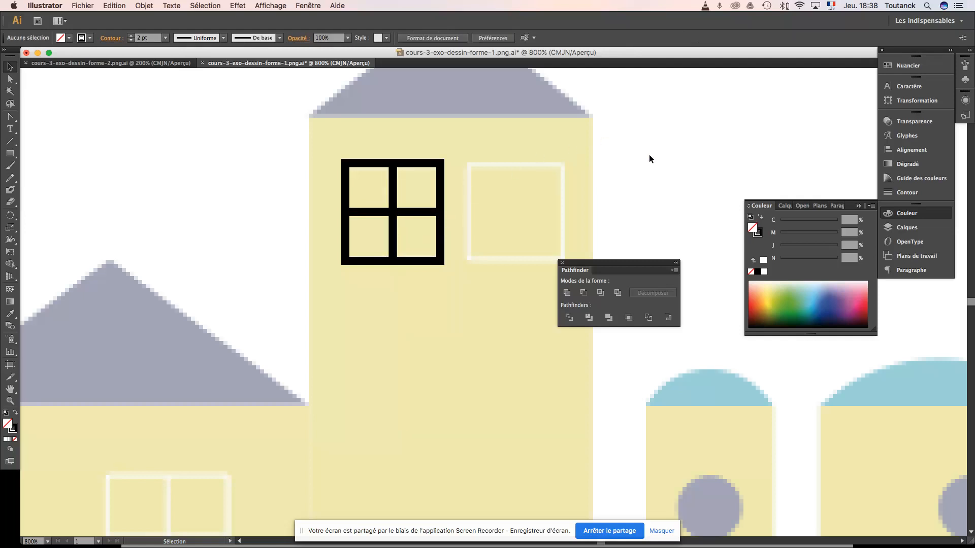
- Duplicate only the window's outer outline horizontally over the tower's second window
{"action": "left_click", "coordinate": [428, 163]}
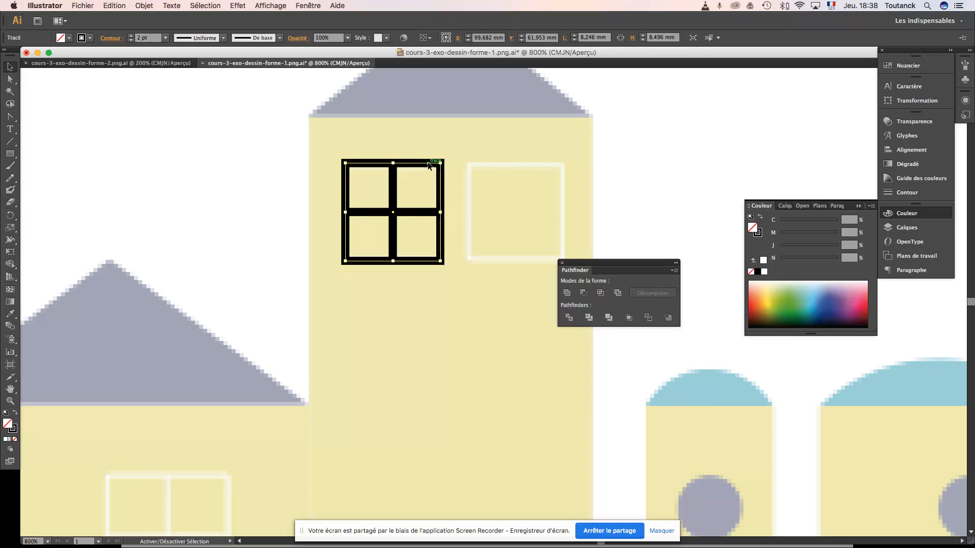
{"action": "key", "text": "shift+Right"}
{"action": "key", "text": "shift+Right"}
{"action": "key", "text": "shift+Right"}
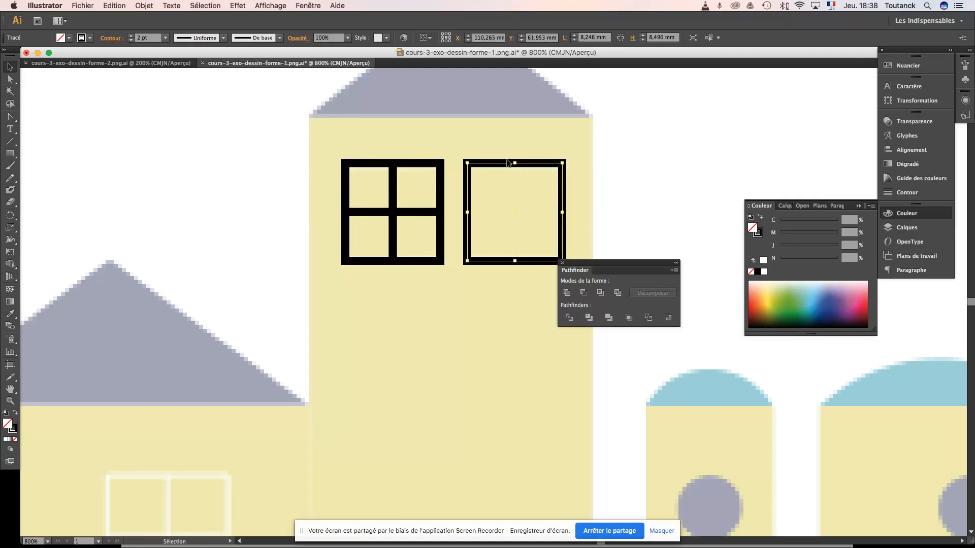
{"action": "left_click", "coordinate": [649, 202]}
- Group the four-pane window's parts and fit an enlarged copy, about 11 by 11.3 mm, over the lower house's window
{"action": "key", "text": "super+minus"}
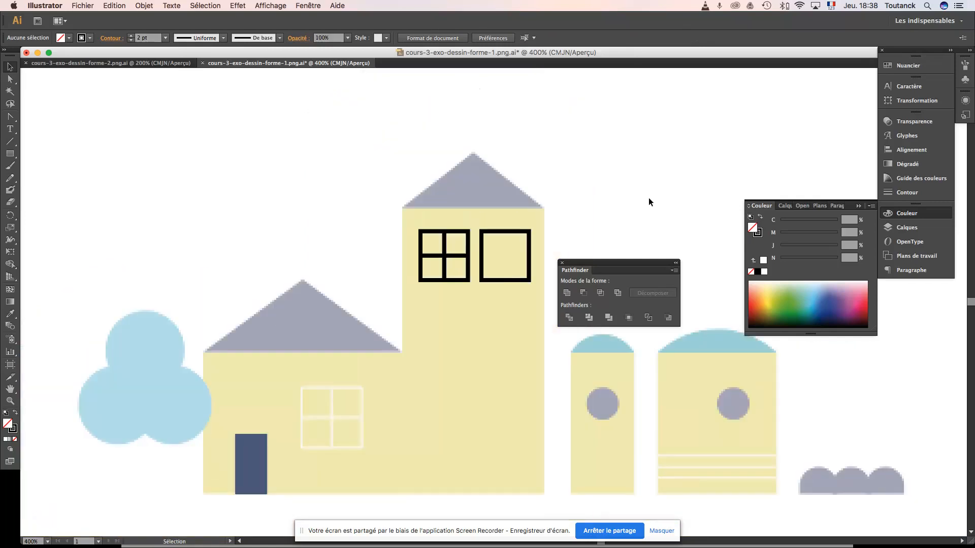
{"action": "left_click_drag", "start_coordinate": [450, 390], "coordinate": [431, 299]}
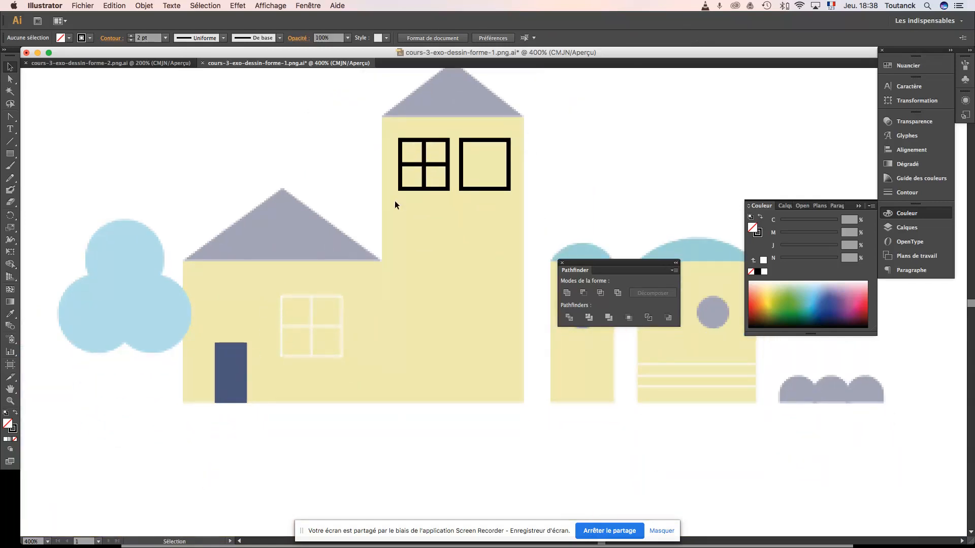
{"action": "left_click_drag", "start_coordinate": [394, 129], "coordinate": [449, 204]}
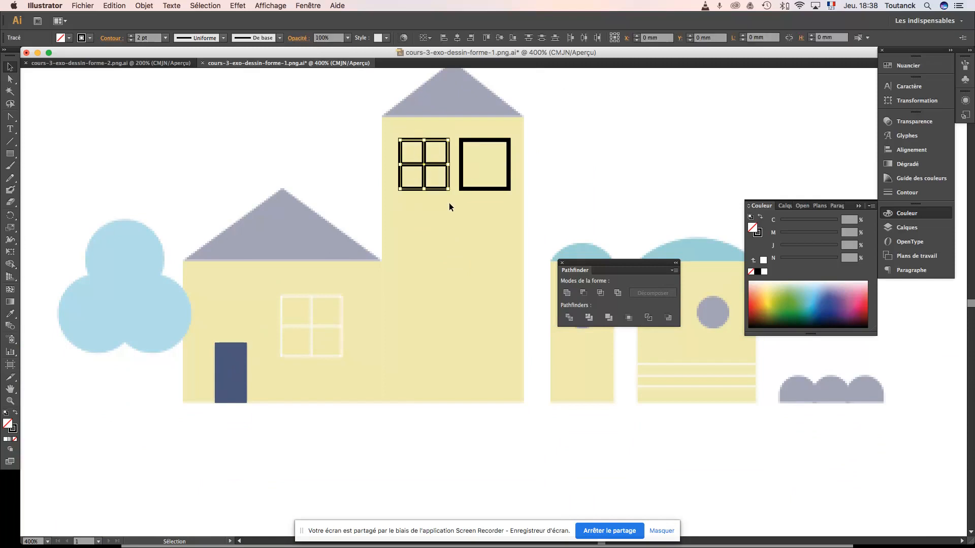
{"action": "right_click", "coordinate": [432, 178]}
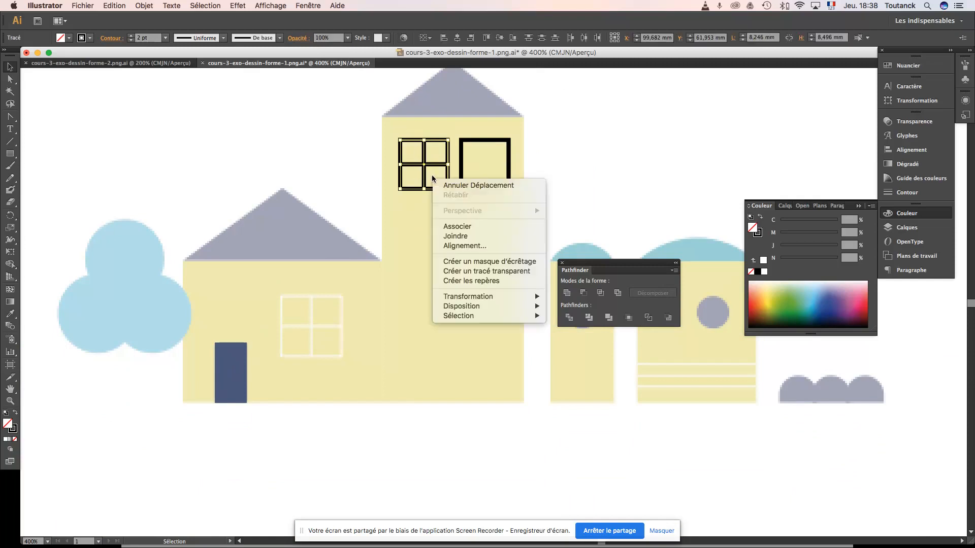
{"action": "left_click", "coordinate": [453, 227]}
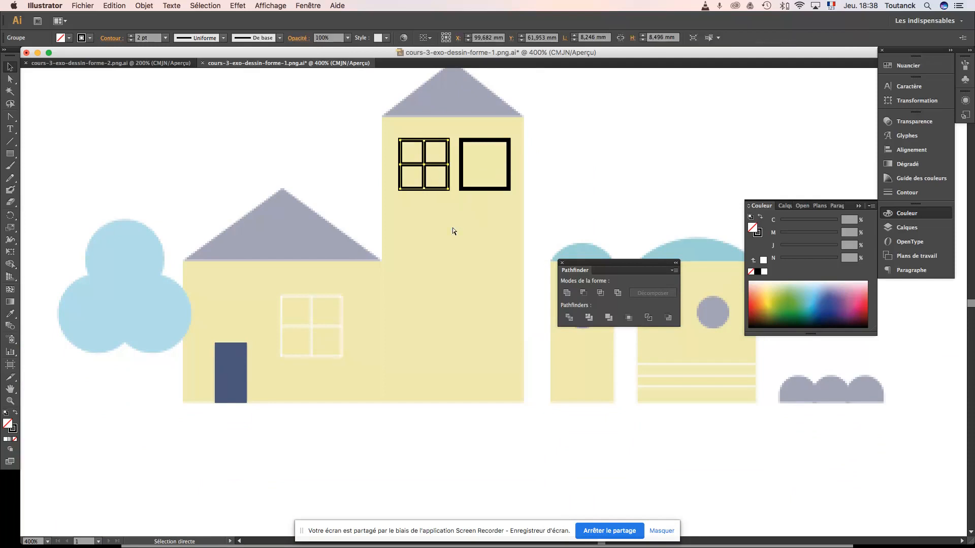
{"action": "left_click_drag", "start_coordinate": [437, 189], "coordinate": [344, 358]}
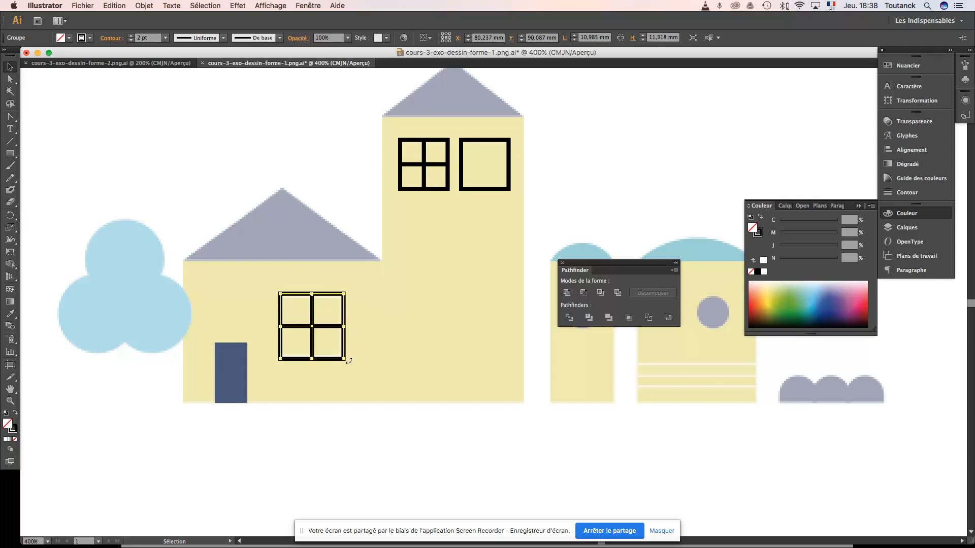
{"action": "left_click", "coordinate": [417, 353]}
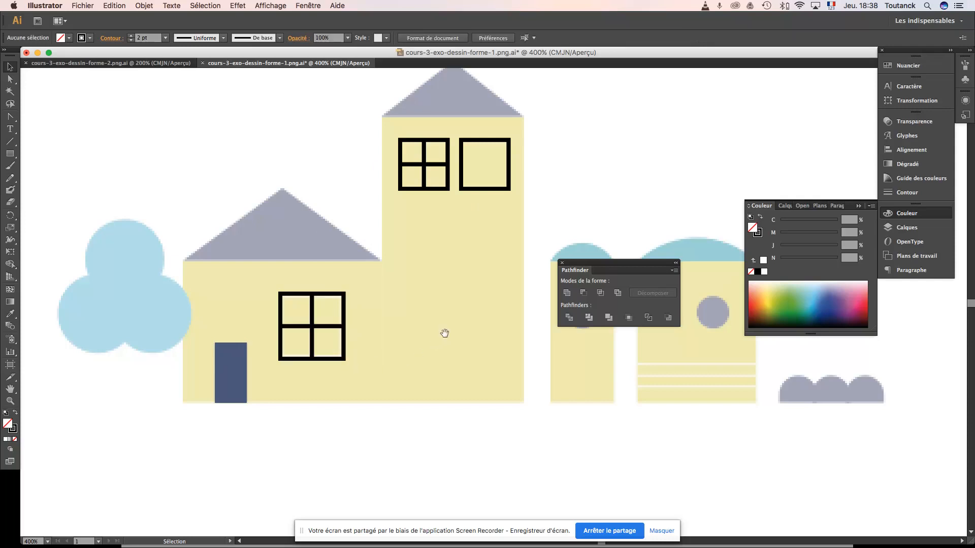
- Draw a horizontal 2 pt line about 22 mm long over the uppermost white stripe of the wide domed building
{"action": "left_click_drag", "start_coordinate": [445, 332], "coordinate": [261, 319]}
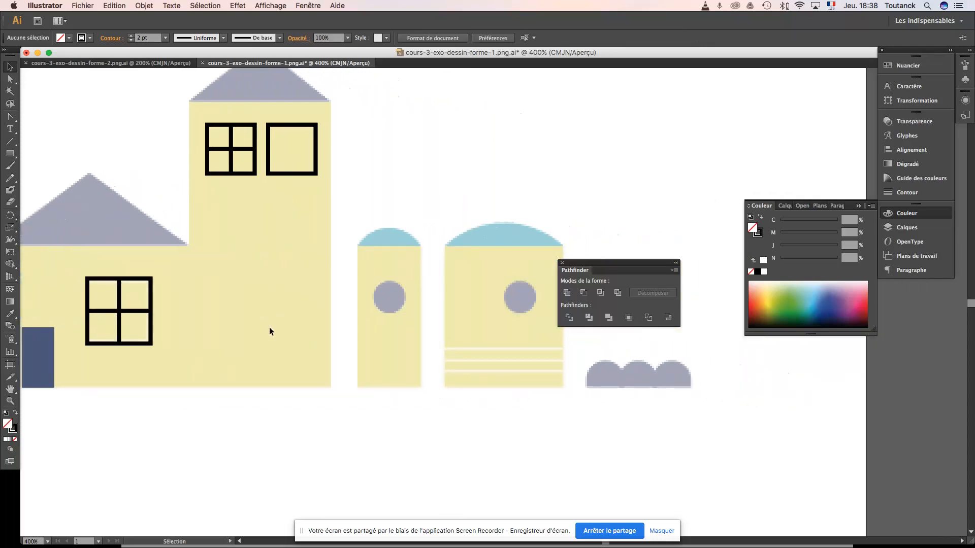
{"action": "left_click", "coordinate": [244, 147]}
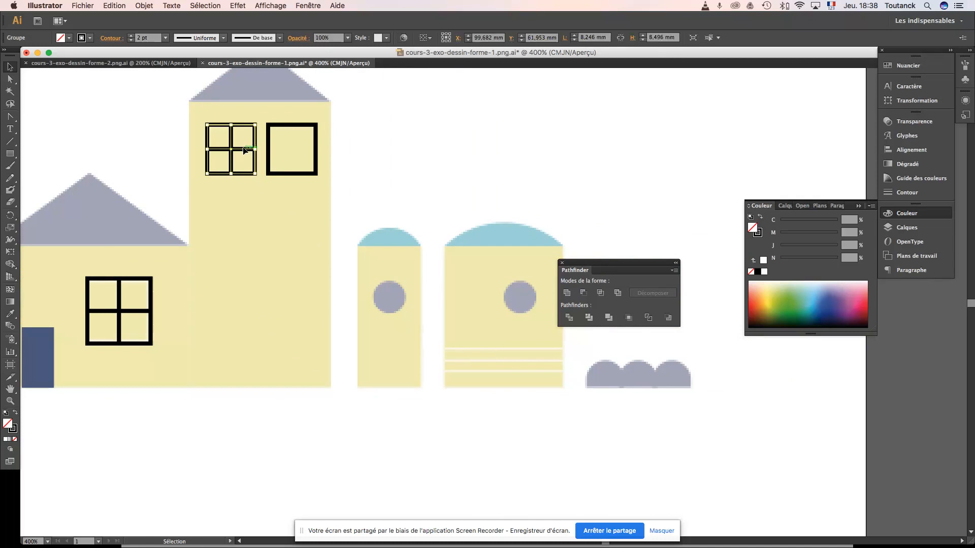
{"action": "left_click", "coordinate": [9, 142]}
{"action": "left_click_drag", "start_coordinate": [439, 348], "coordinate": [568, 348]}
- Duplicate the stripe line twice downwards to cover the building's two lower white stripes
{"action": "key", "text": "v"}
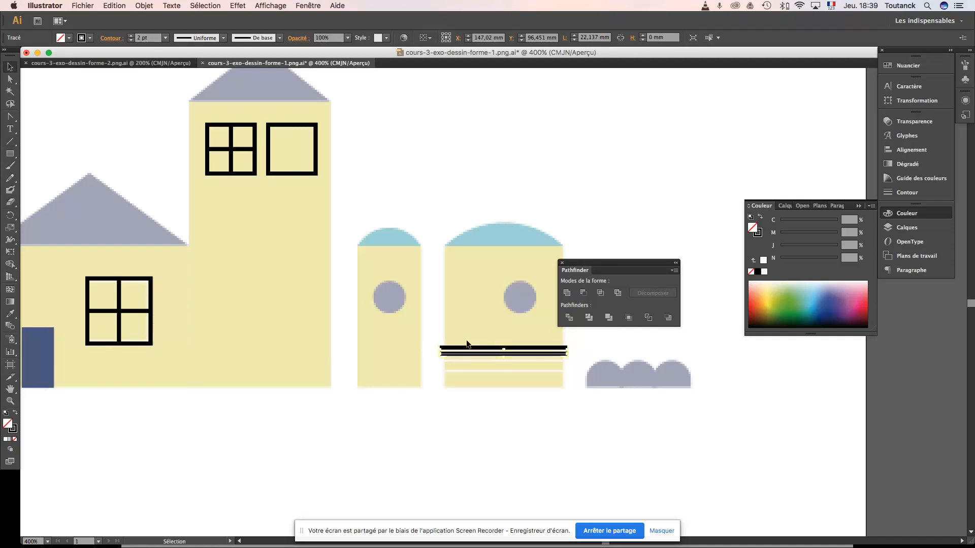
{"action": "key", "text": "super+d"}
{"action": "key", "text": "Down"}
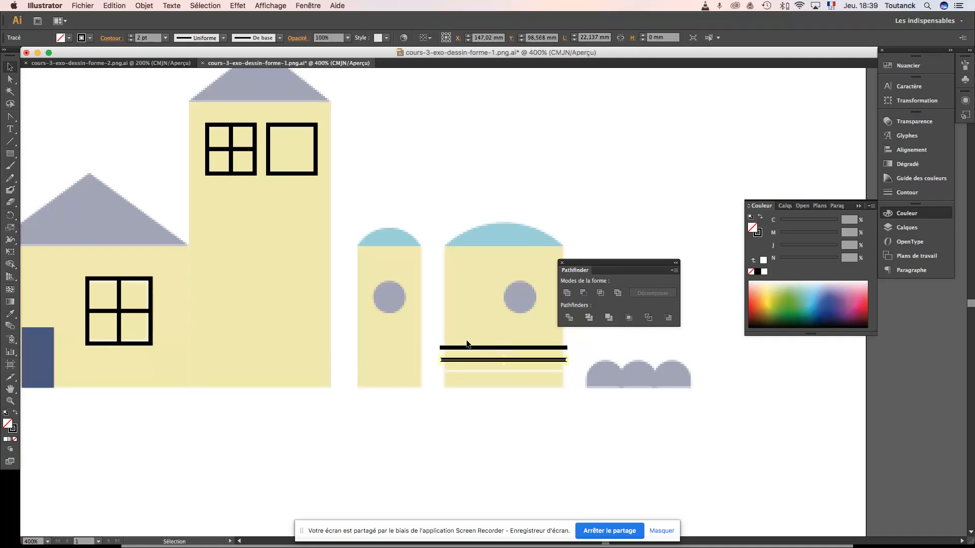
{"action": "key", "text": "super+d"}
{"action": "key", "text": "Down"}
{"action": "key", "text": "Down"}
{"action": "key", "text": "Down"}
{"action": "key", "text": "Down"}
{"action": "key", "text": "Down"}
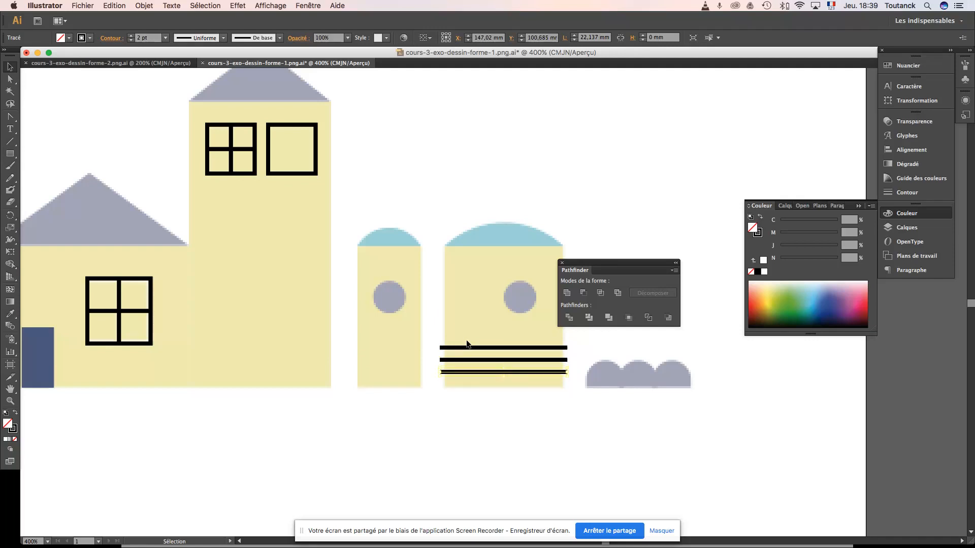
{"action": "left_click", "coordinate": [435, 190]}
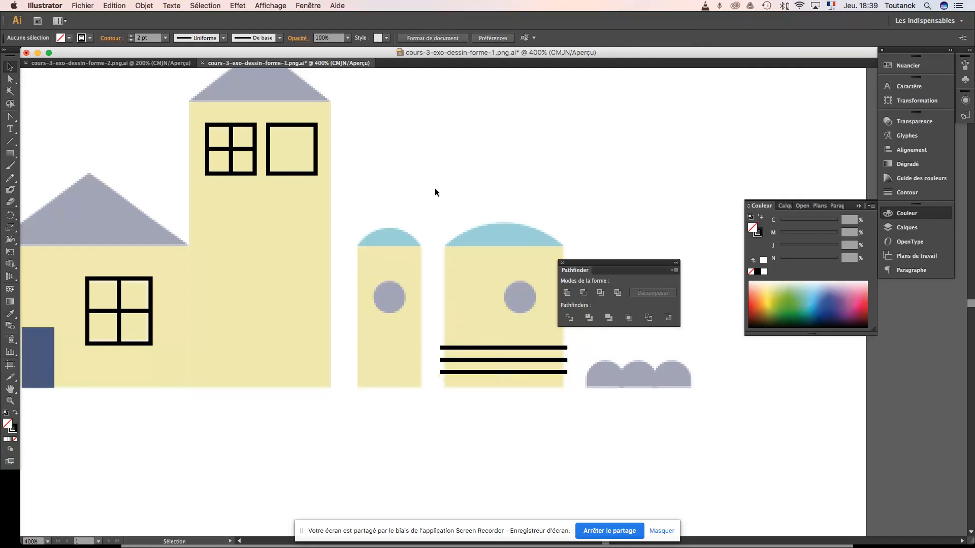
- Select all the window outlines and stripe lines on the active layer
{"action": "key", "text": "a"}
{"action": "key", "text": "super+a"}
{"action": "key", "text": "v"}
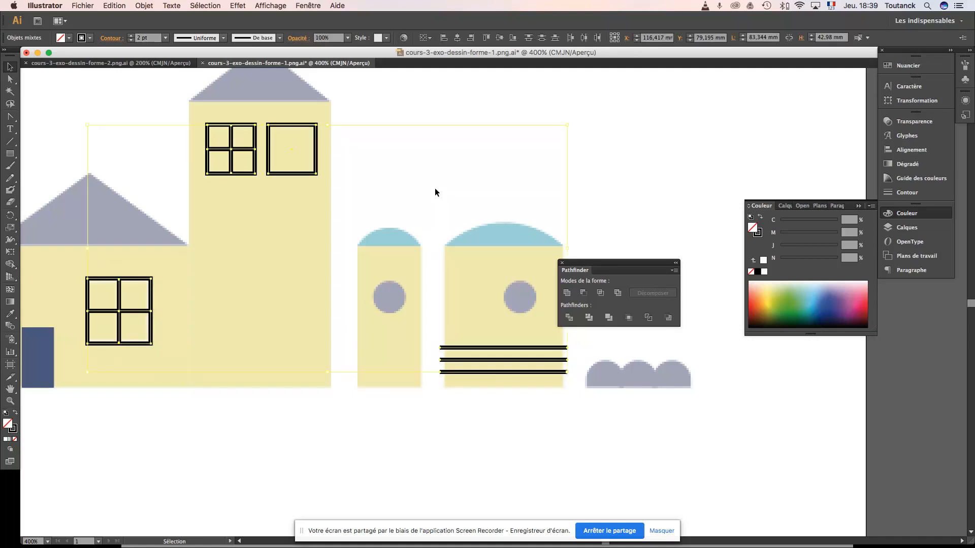
{"action": "key", "text": "space"}
{"action": "key", "text": "super+minus"}
{"action": "left_click_drag", "start_coordinate": [434, 189], "coordinate": [444, 250]}
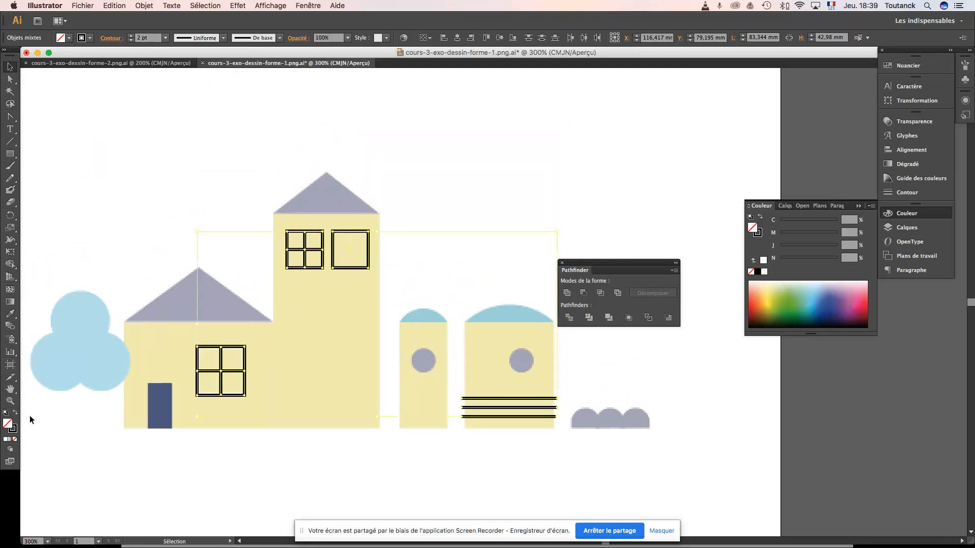
{"action": "left_click", "coordinate": [14, 429]}
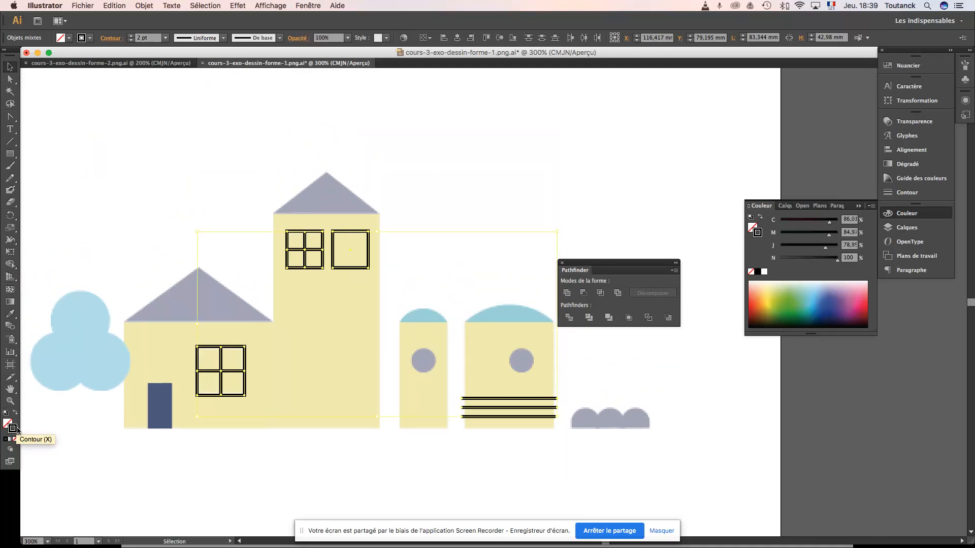
{"action": "double_click", "coordinate": [14, 429]}
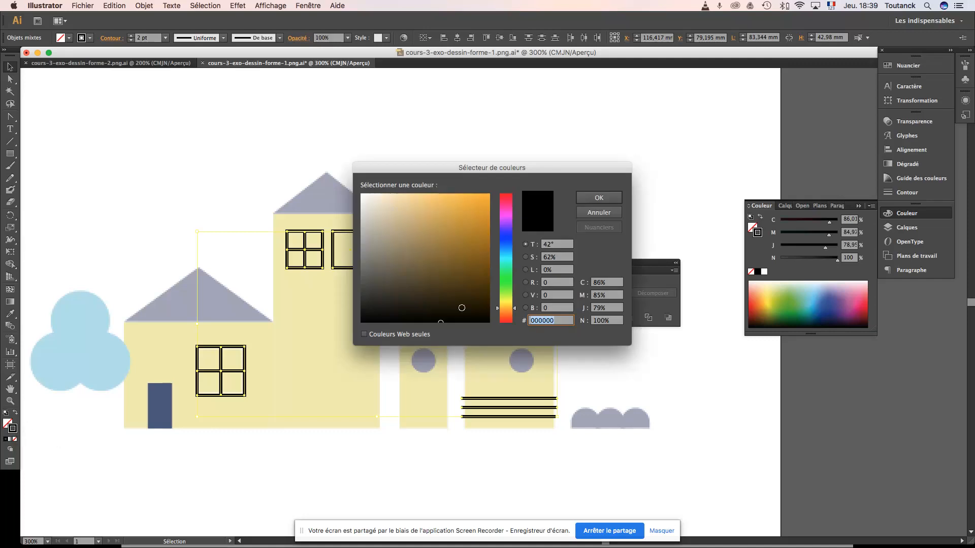
{"action": "left_click", "coordinate": [604, 214]}
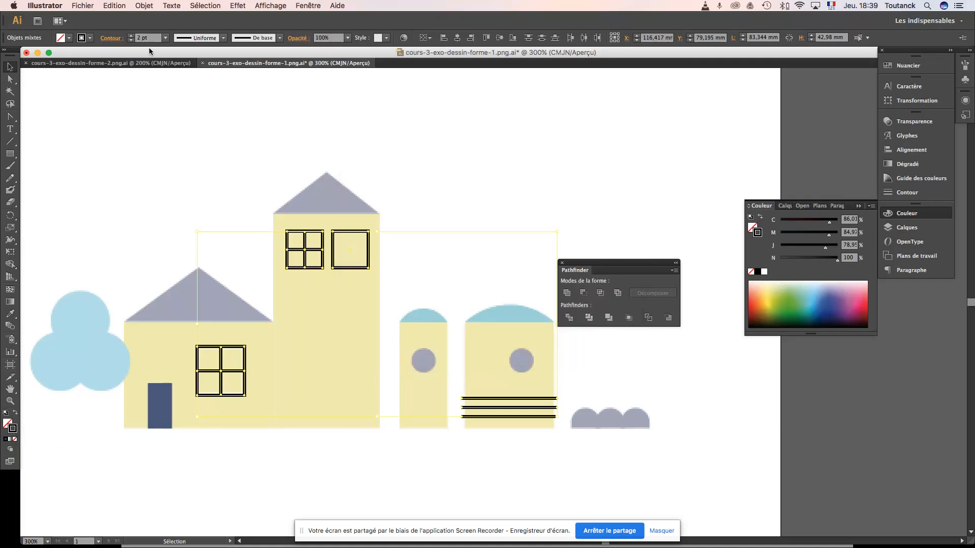
{"action": "left_click", "coordinate": [89, 38]}
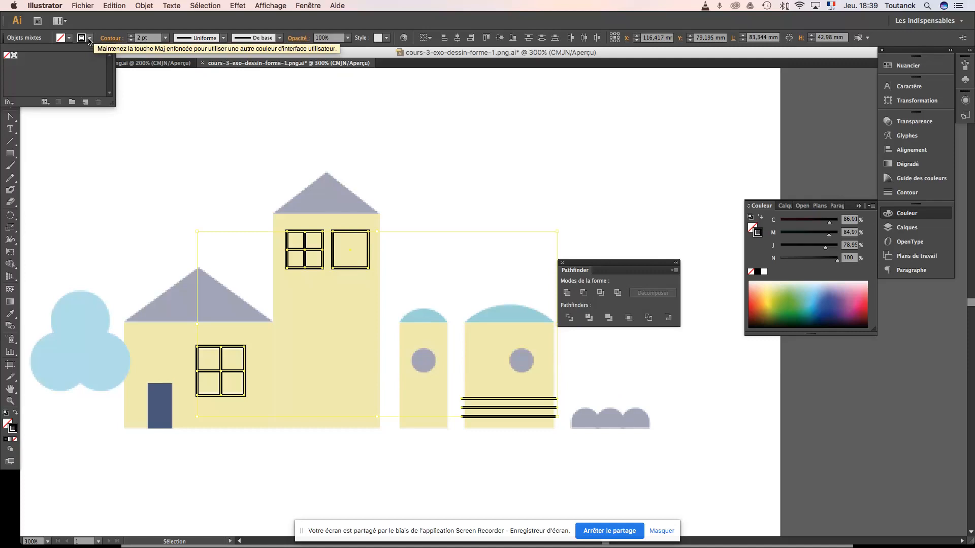
- Set the stroke colour of the selected windows and stripes to white, with C, M and J at 0%
{"action": "double_click", "coordinate": [13, 428]}
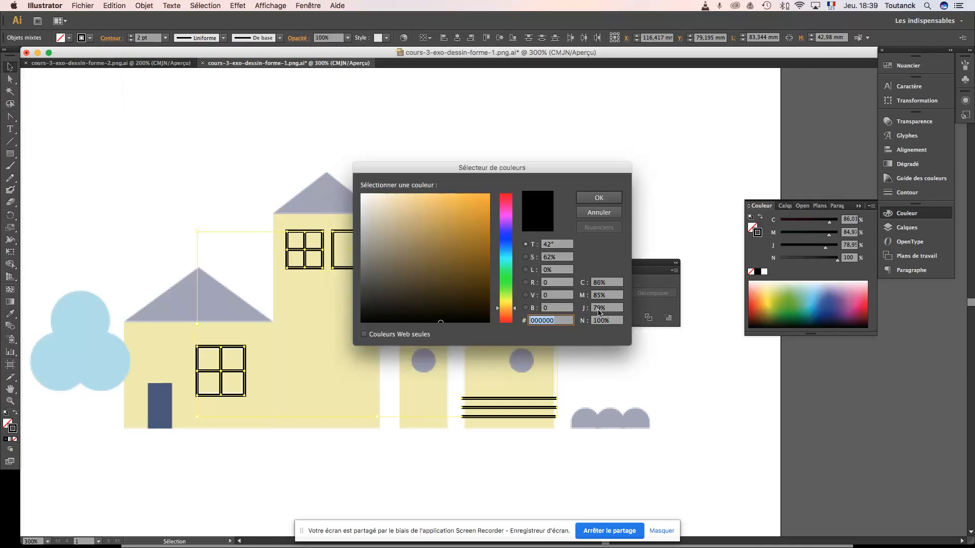
{"action": "left_click", "coordinate": [363, 194]}
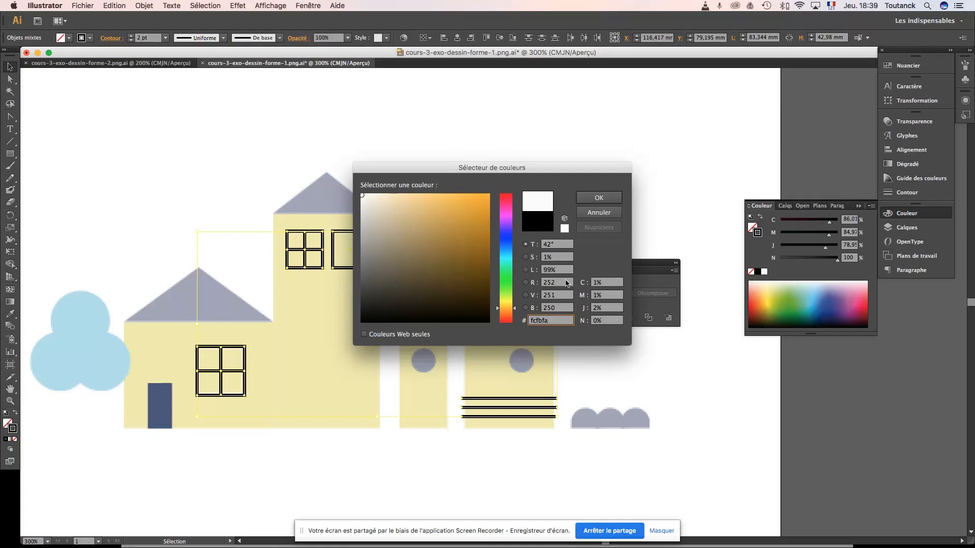
{"action": "left_click", "coordinate": [616, 283]}
{"action": "type", "text": "0"}
{"action": "key", "text": "Tab"}
{"action": "type", "text": "0"}
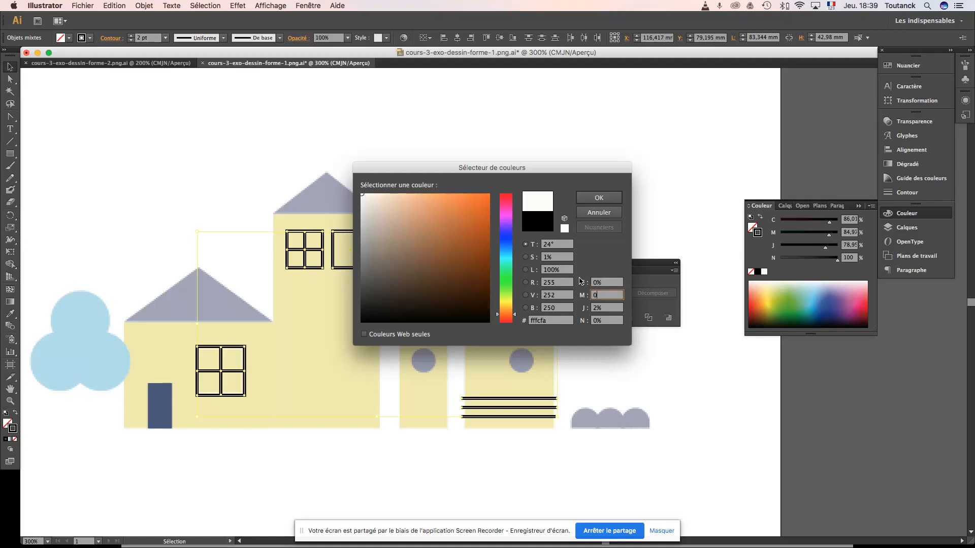
{"action": "key", "text": "Tab"}
{"action": "type", "text": "0"}
{"action": "key", "text": "Tab"}
{"action": "left_click", "coordinate": [602, 199]}
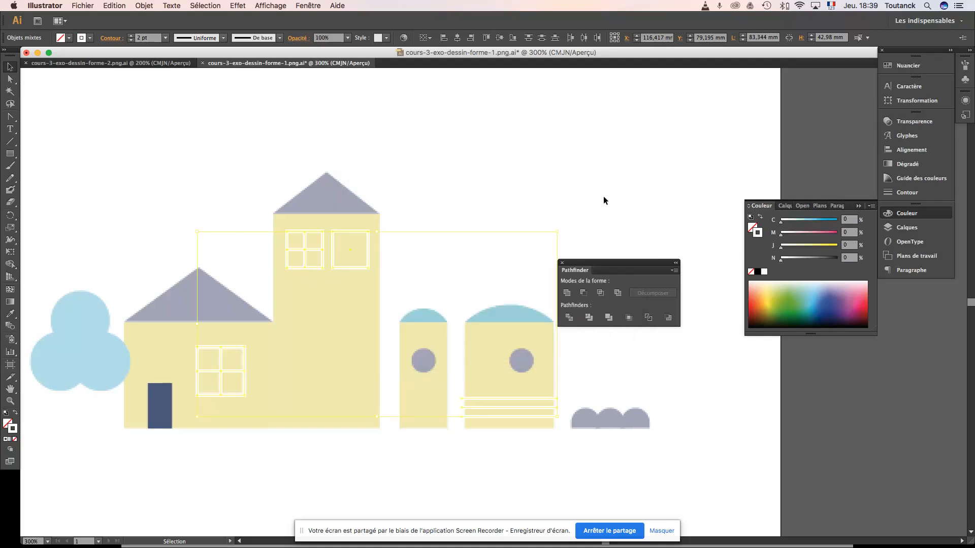
{"action": "left_click", "coordinate": [551, 194]}
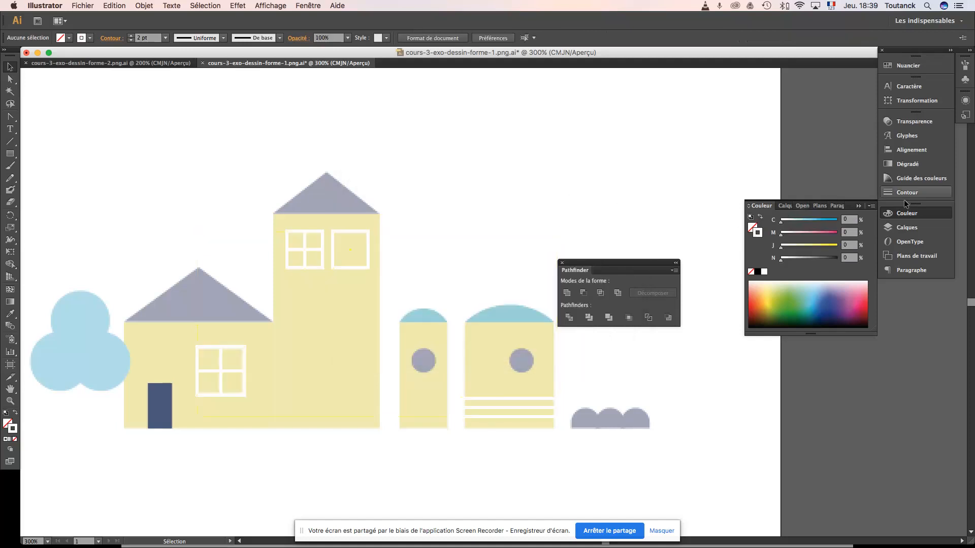
- Show the "cercles violets" and "rectangles verts" layers and set all window and stripe strokes to 1 pt
{"action": "left_click", "coordinate": [906, 227]}
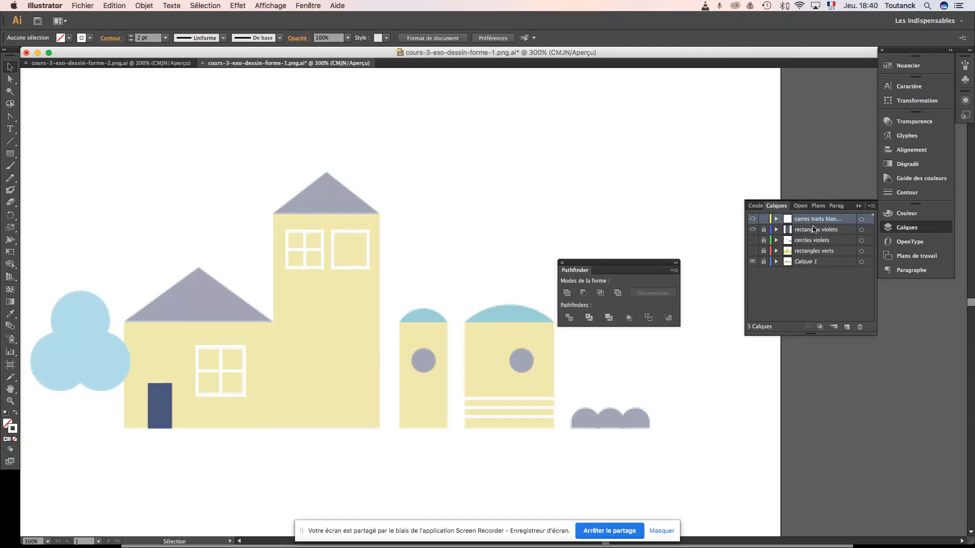
{"action": "left_click", "coordinate": [752, 240]}
{"action": "left_click", "coordinate": [753, 251]}
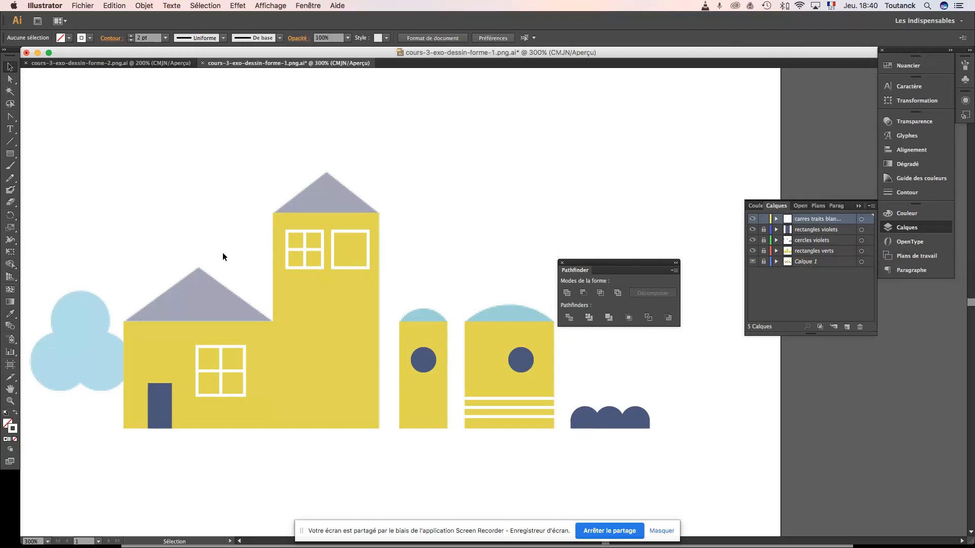
{"action": "key", "text": "super+a"}
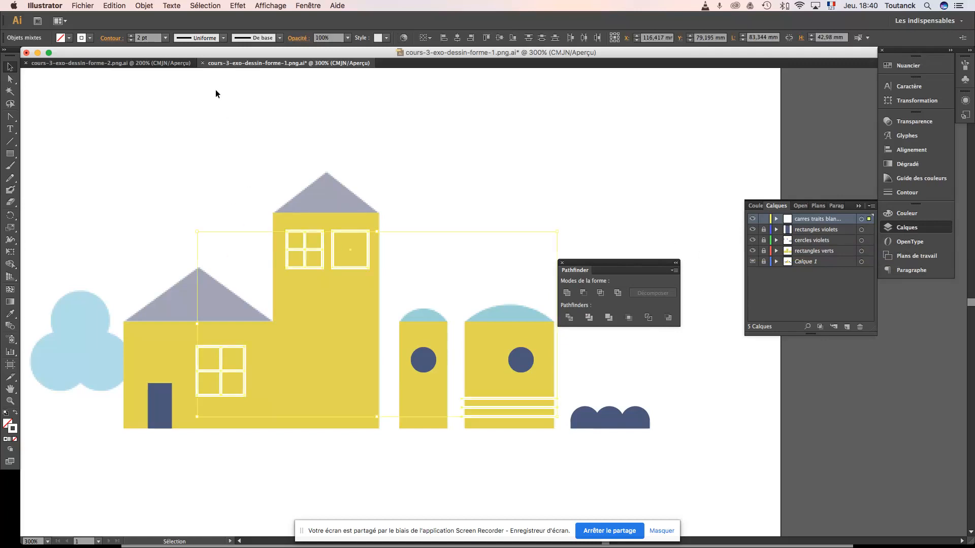
{"action": "left_click", "coordinate": [131, 41]}
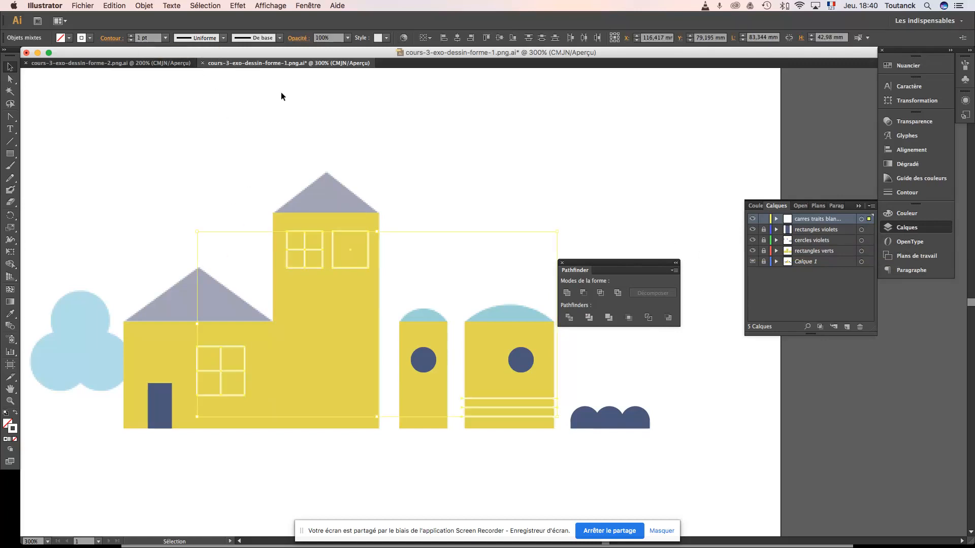
{"action": "left_click", "coordinate": [429, 185]}
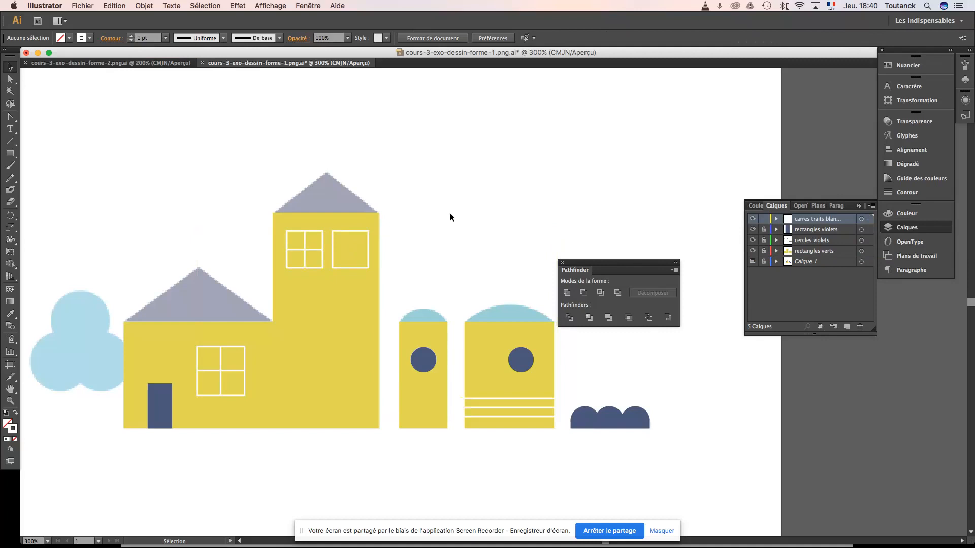
- Lock the layer with the white windows and stripes and create a new layer named "cercles bleus"
{"action": "left_click", "coordinate": [763, 219]}
{"action": "left_click", "coordinate": [847, 326]}
{"action": "double_click", "coordinate": [807, 219]}
{"action": "type", "text": "cercles"}
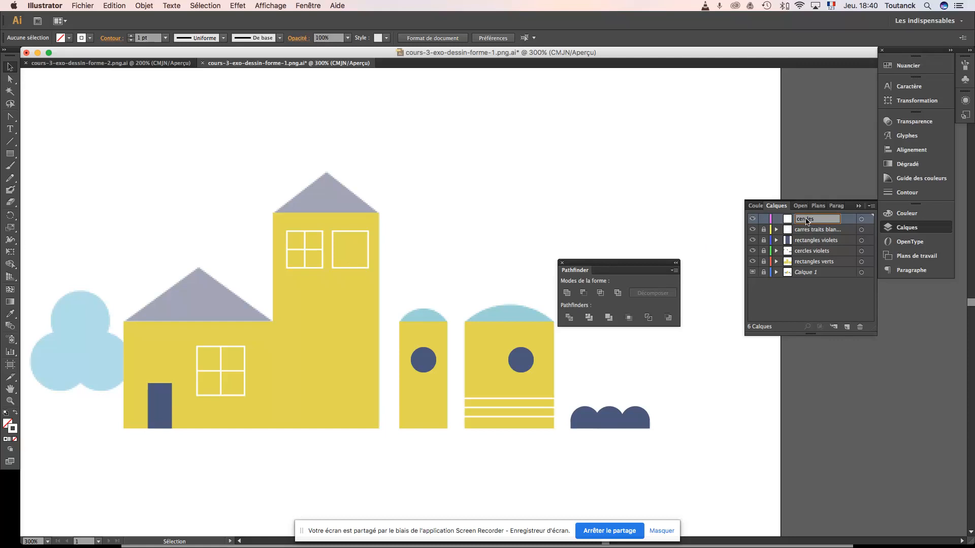
{"action": "type", "text": " bleus"}
{"action": "key", "text": "Return"}
- Draw a circle about 13.6 mm wide over the tree's lower-left foliage and fill it with blue sampled from the foliage
{"action": "left_click_drag", "start_coordinate": [10, 154], "coordinate": [49, 176]}
{"action": "left_click_drag", "start_coordinate": [58, 362], "coordinate": [39, 331]}
{"action": "key", "text": "Down"}
{"action": "key", "text": "Down"}
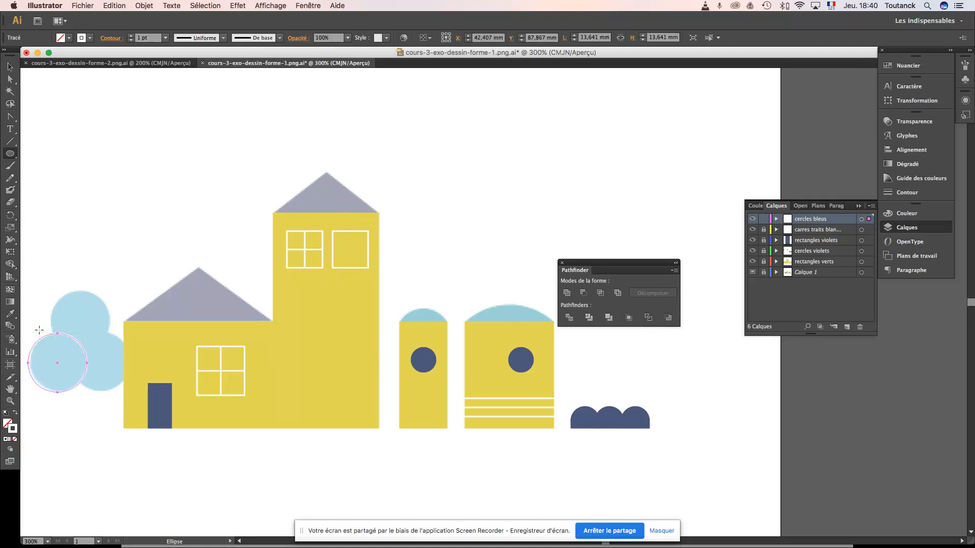
{"action": "key", "text": "Right"}
{"action": "key", "text": "Right"}
{"action": "left_click", "coordinate": [10, 314]}
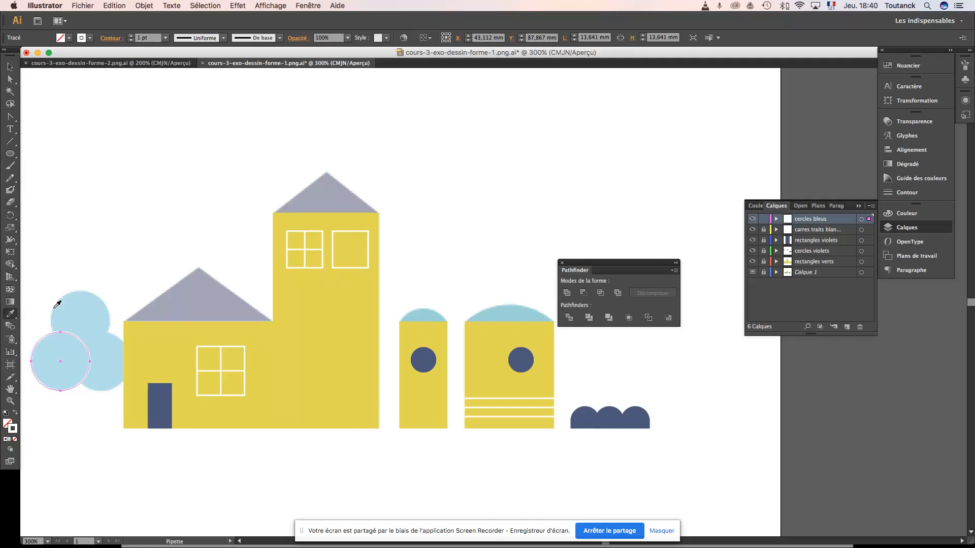
{"action": "left_click", "coordinate": [85, 311]}
- Duplicate the blue circle and shift the copy about 9.5 mm to the right over the tree's lower-right foliage
{"action": "left_click", "coordinate": [10, 79]}
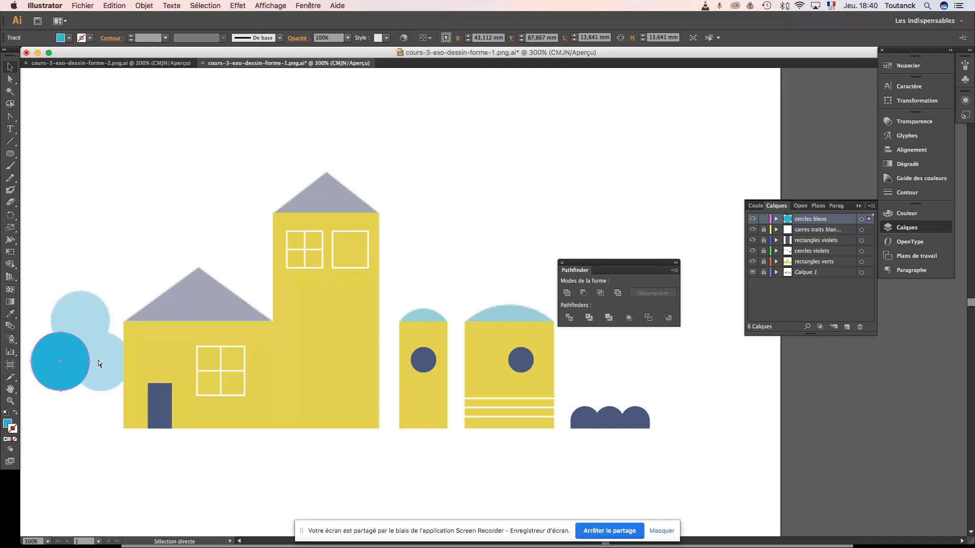
{"action": "key", "text": "super+c"}
{"action": "key", "text": "super+f"}
{"action": "key", "text": "shift+Right"}
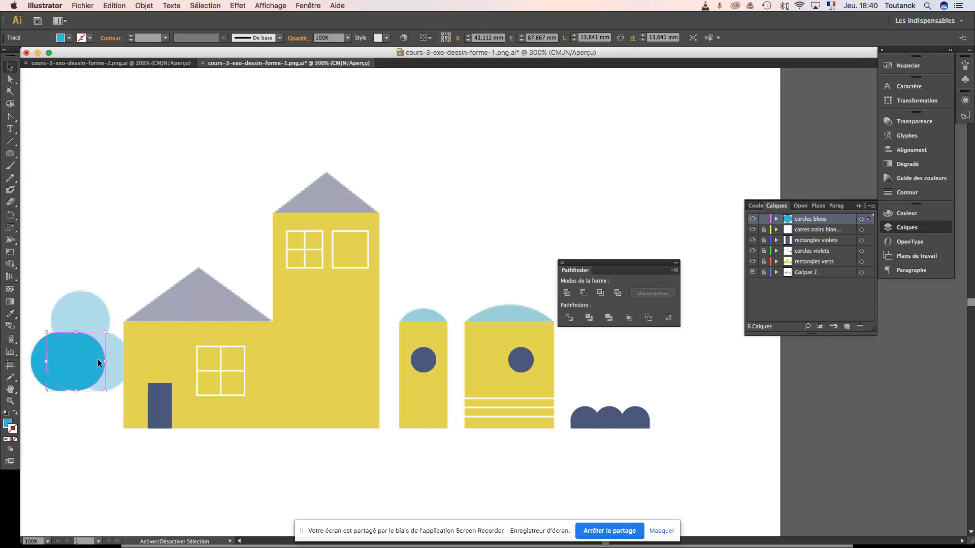
{"action": "key", "text": "shift+Right"}
{"action": "key", "text": "shift+Right"}
{"action": "key", "text": "Left"}
{"action": "key", "text": "Left"}
{"action": "key", "text": "Left"}
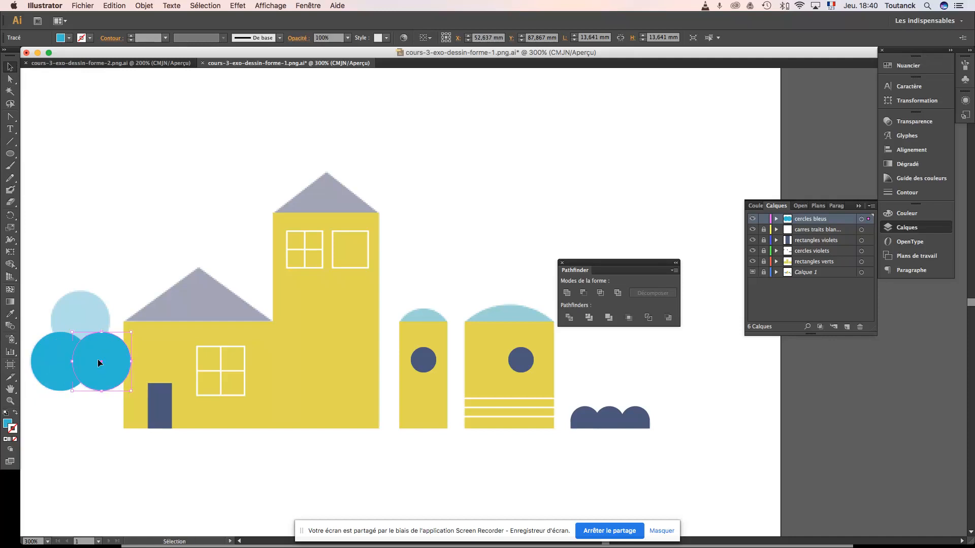
- Duplicate the blue circle upwards over the tree's upper foliage, centre it above the two lower circles, and save the document
{"action": "key", "text": "shift+Up"}
{"action": "key", "text": "shift+Up"}
{"action": "key", "text": "shift+Up"}
{"action": "key", "text": "Left"}
{"action": "key", "text": "Left"}
{"action": "key", "text": "Left"}
{"action": "key", "text": "Left"}
{"action": "key", "text": "Left"}
{"action": "key", "text": "Left"}
{"action": "key", "text": "Left"}
{"action": "key", "text": "Left"}
{"action": "key", "text": "Left"}
{"action": "key", "text": "Left"}
{"action": "key", "text": "Left"}
{"action": "key", "text": "Left"}
{"action": "key", "text": "Left"}
{"action": "key", "text": "Left"}
{"action": "key", "text": "Left"}
{"action": "key", "text": "Down"}
{"action": "key", "text": "Down"}
{"action": "key", "text": "Down"}
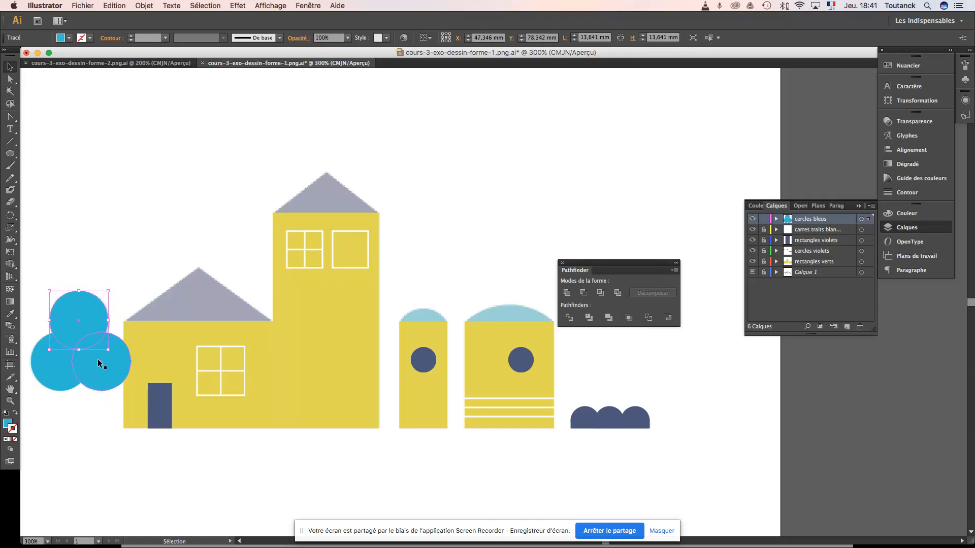
{"action": "left_click", "coordinate": [116, 272]}
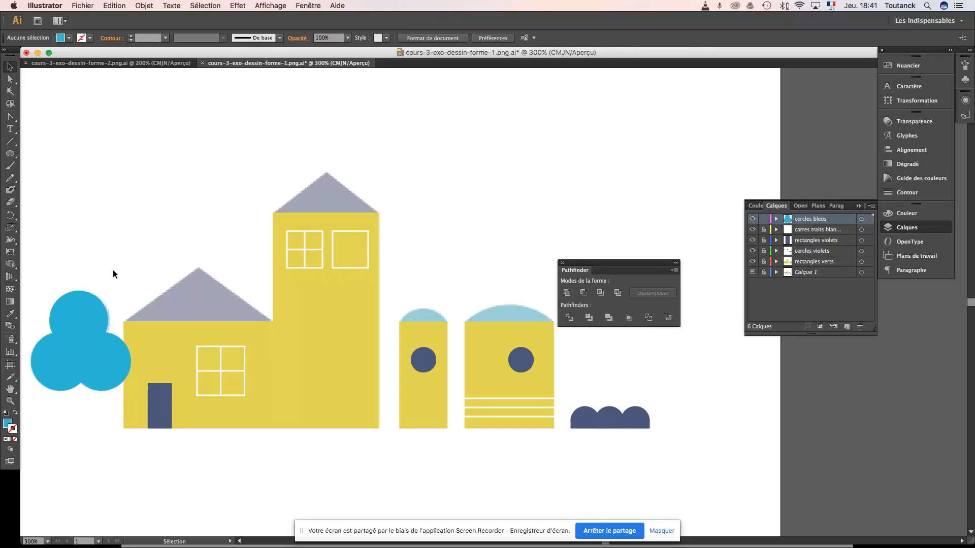
{"action": "key", "text": "super+s"}
- Nudge the upper blue circle slightly to the right to fit the foliage and save the document
{"action": "key", "text": "super+plus"}
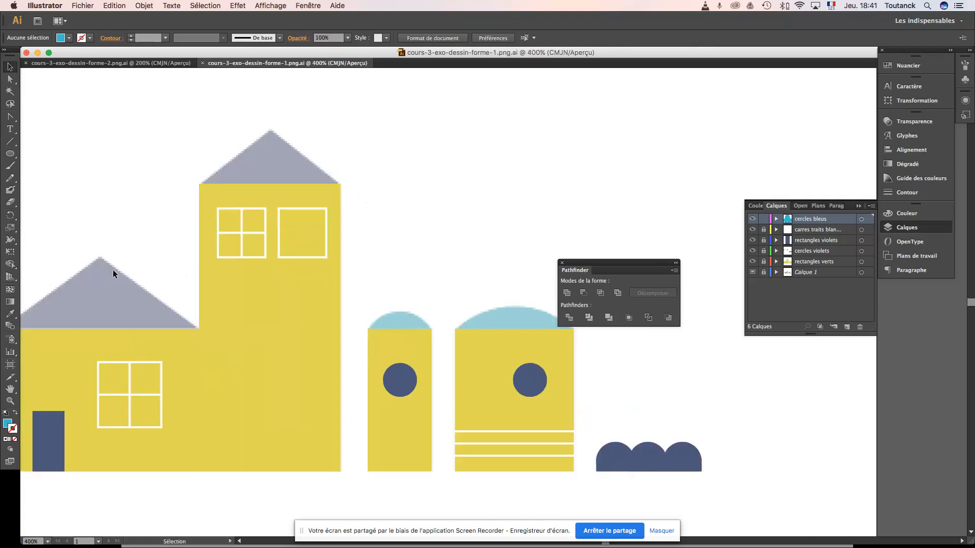
{"action": "left_click_drag", "start_coordinate": [77, 320], "coordinate": [235, 266]}
{"action": "left_click", "coordinate": [180, 261]}
{"action": "key", "text": "Right"}
{"action": "left_click", "coordinate": [248, 162]}
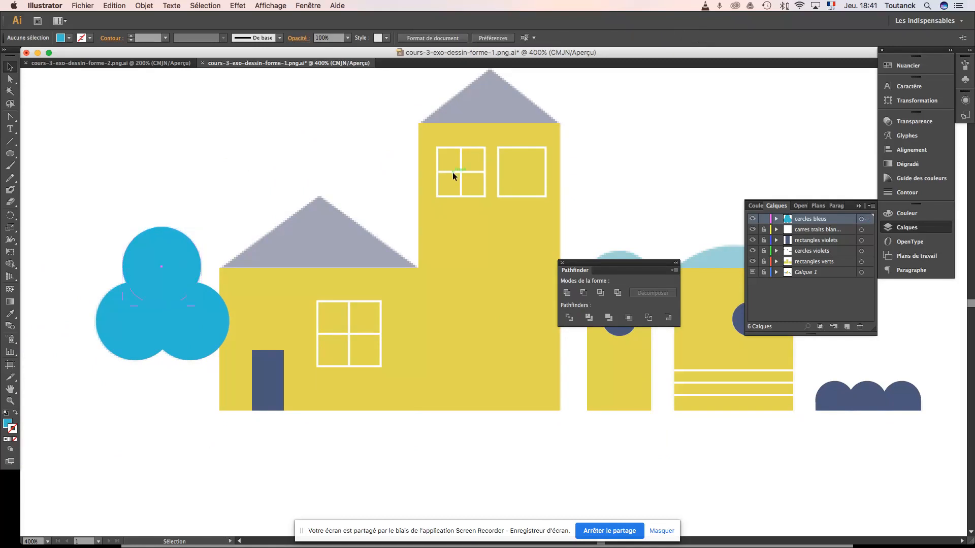
{"action": "key", "text": "super+s"}
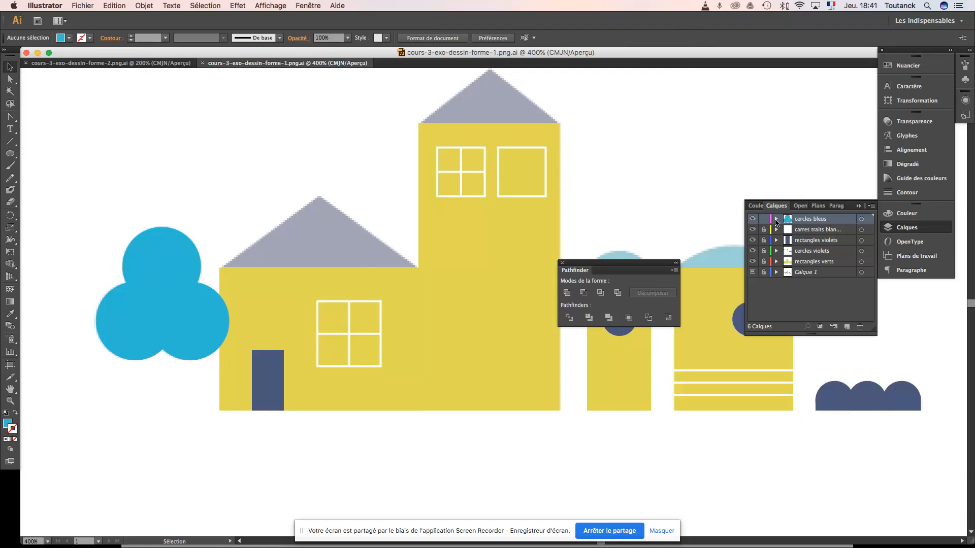
- Unlock the "rectangles violets" layer and duplicate the door horizontally to the left as the trunk beneath the blue circles
{"action": "left_click", "coordinate": [764, 243]}
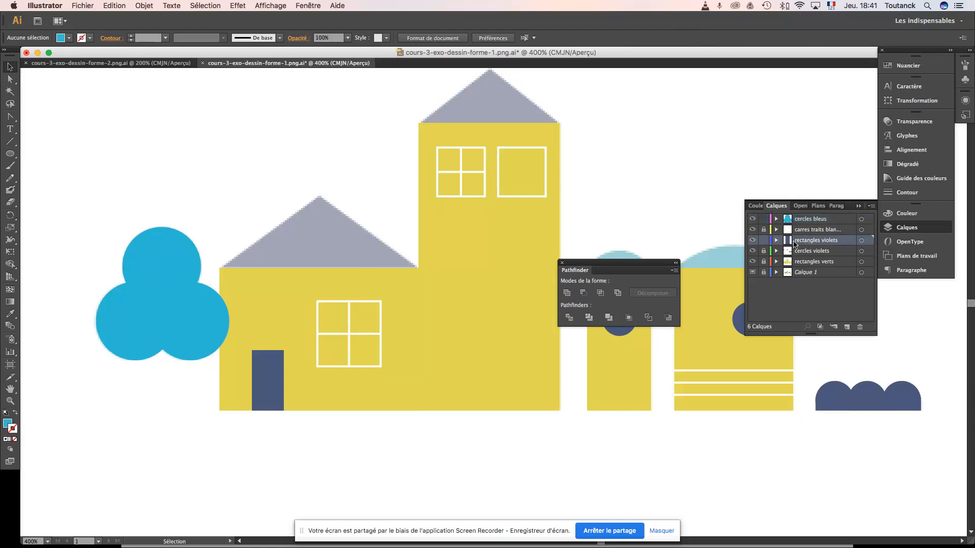
{"action": "left_click", "coordinate": [271, 379]}
{"action": "key", "text": "a"}
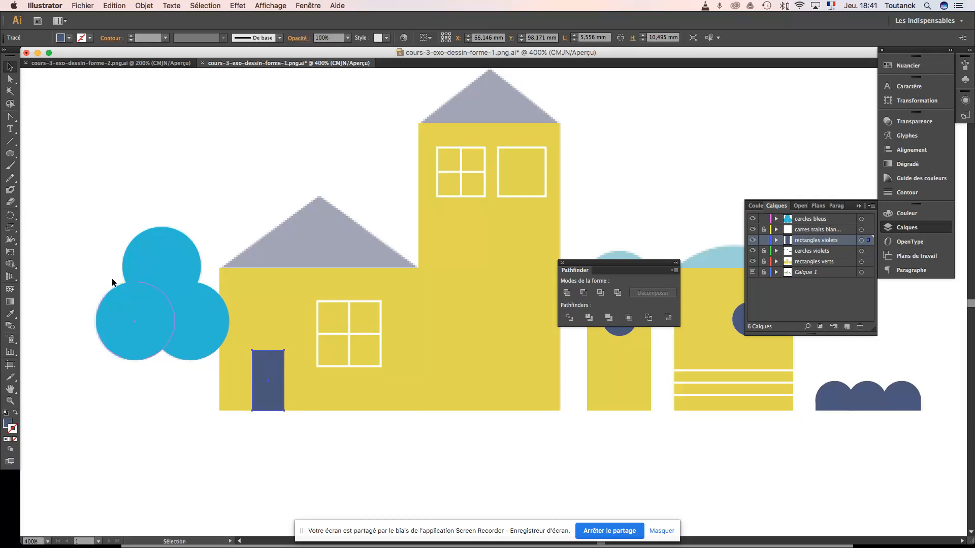
{"action": "key", "text": "shift+Left"}
{"action": "key", "text": "shift+Left"}
{"action": "key", "text": "shift+Left"}
{"action": "key", "text": "shift+Left"}
{"action": "key", "text": "shift+Left"}
{"action": "key", "text": "shift+Left"}
{"action": "key", "text": "shift+Right"}
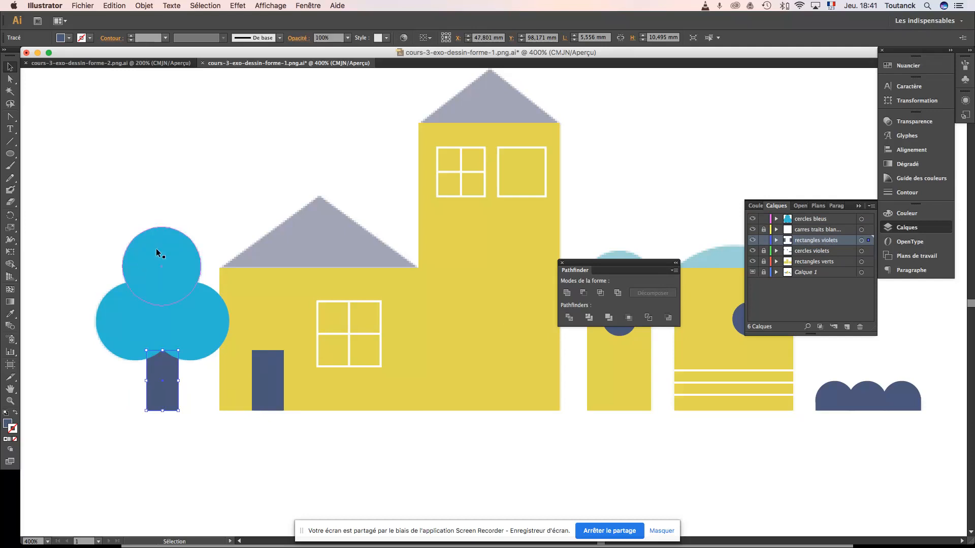
{"action": "left_click", "coordinate": [206, 199]}
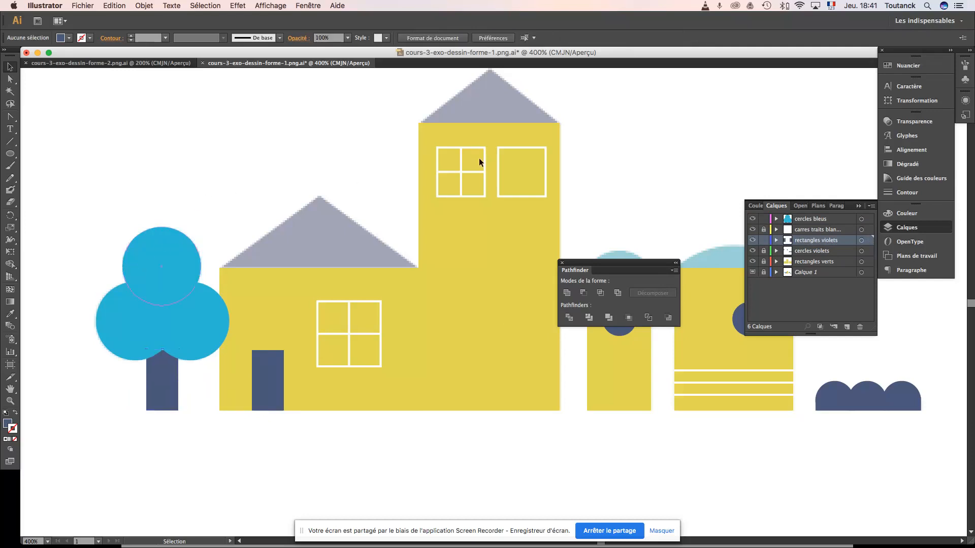
- Lock the "rectangles violets" layer and make the "cercles bleus" layer active and editable
{"action": "left_click", "coordinate": [763, 240]}
{"action": "left_click", "coordinate": [807, 218]}
{"action": "left_click", "coordinate": [764, 219]}
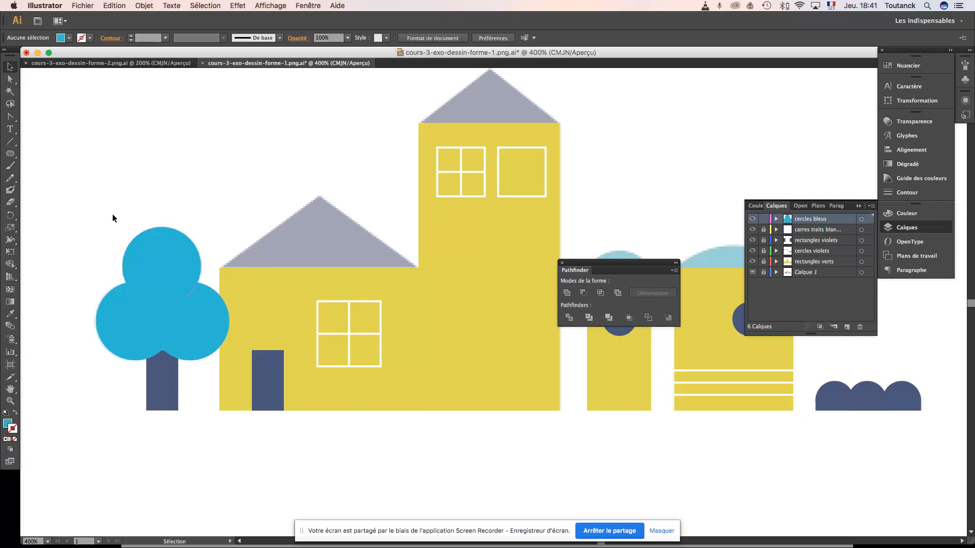
- Unite the three blue foliage circles into a single shape with Pathfinder
{"action": "left_click", "coordinate": [158, 277]}
{"action": "left_click", "coordinate": [136, 308]}
{"action": "left_click", "coordinate": [153, 318]}
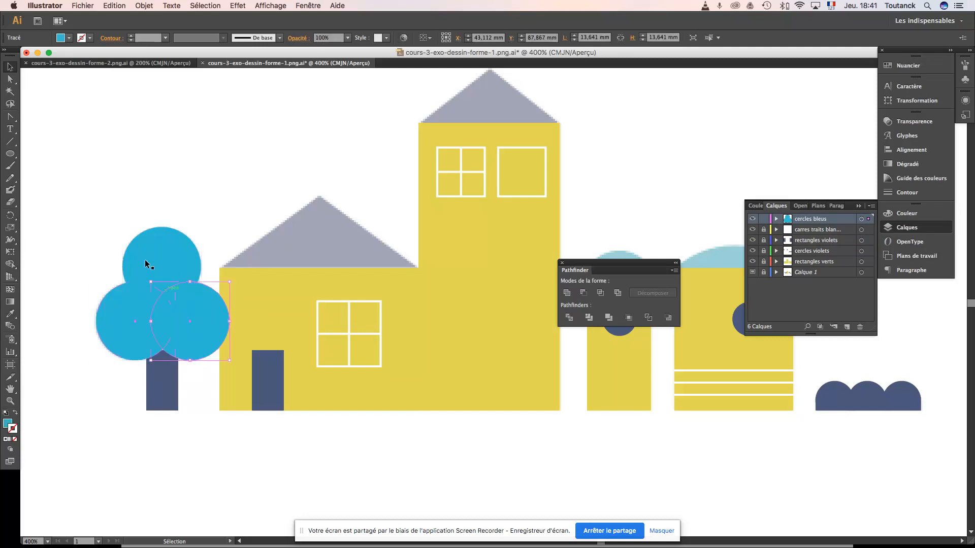
{"action": "left_click_drag", "start_coordinate": [112, 209], "coordinate": [199, 327]}
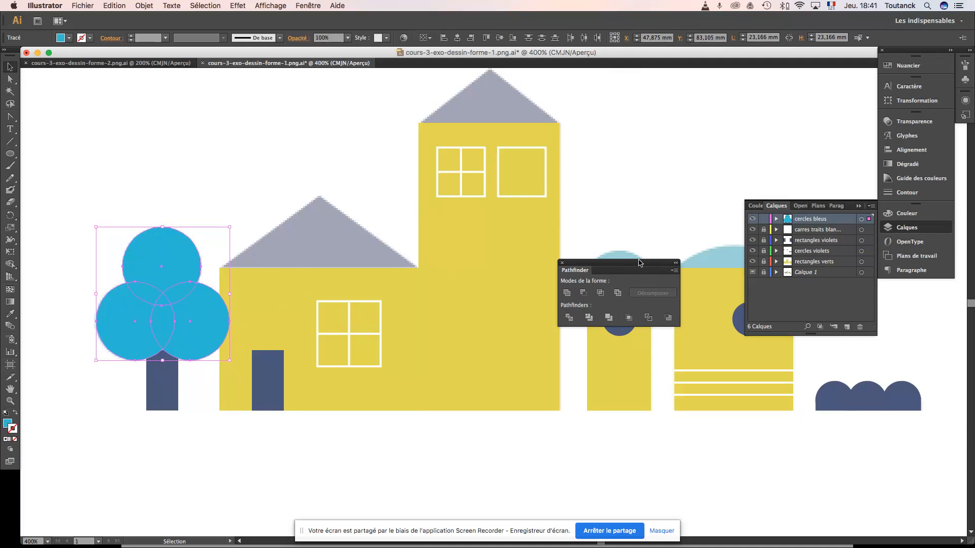
{"action": "left_click_drag", "start_coordinate": [633, 269], "coordinate": [189, 149]}
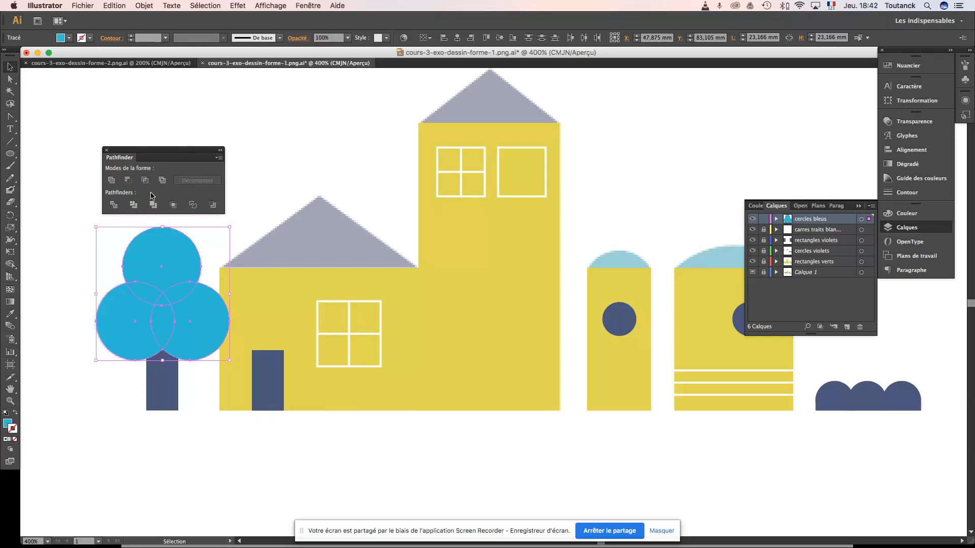
{"action": "left_click", "coordinate": [112, 181]}
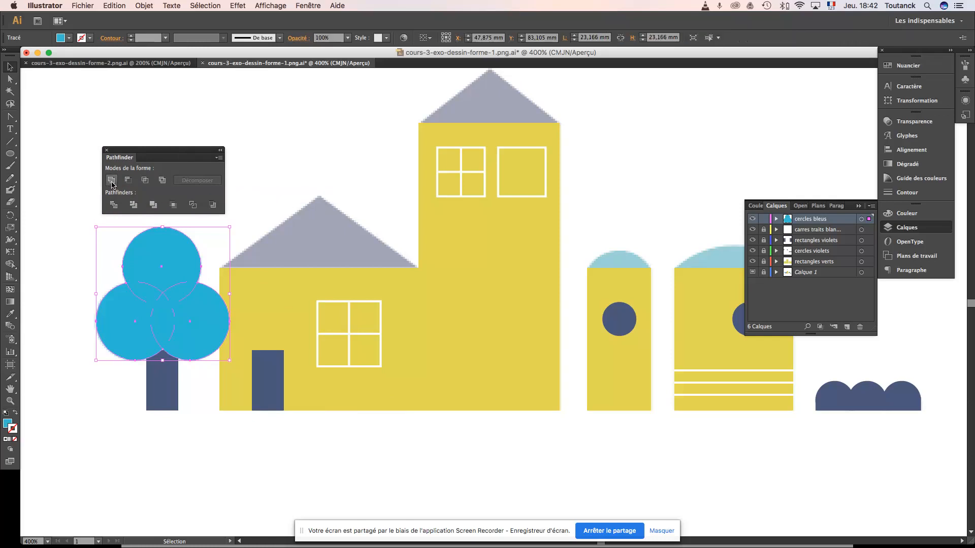
{"action": "left_click", "coordinate": [260, 167]}
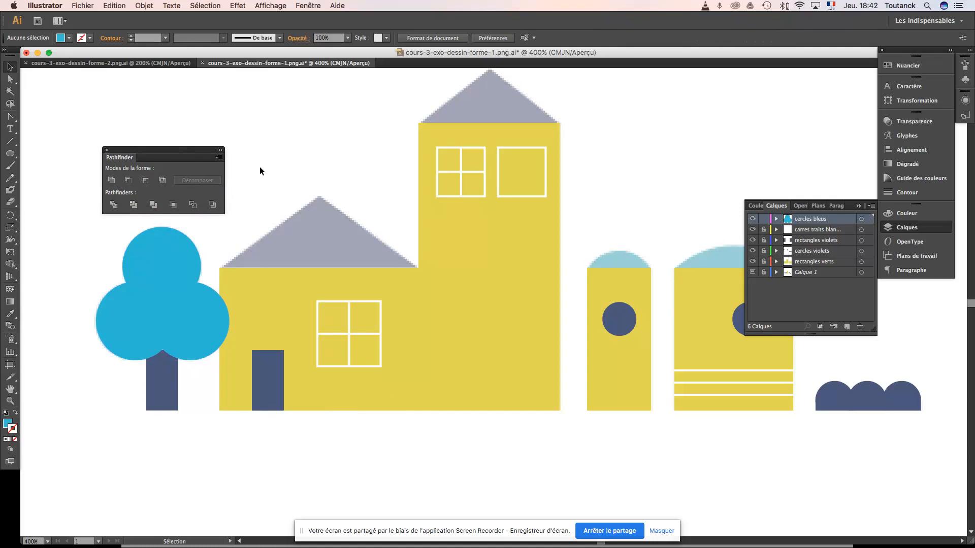
- Draw a blue ellipse about 11.1 × 7.1 mm over the narrow building's dome and place a wider one over the neighbouring dome
{"action": "left_click_drag", "start_coordinate": [443, 311], "coordinate": [348, 310]}
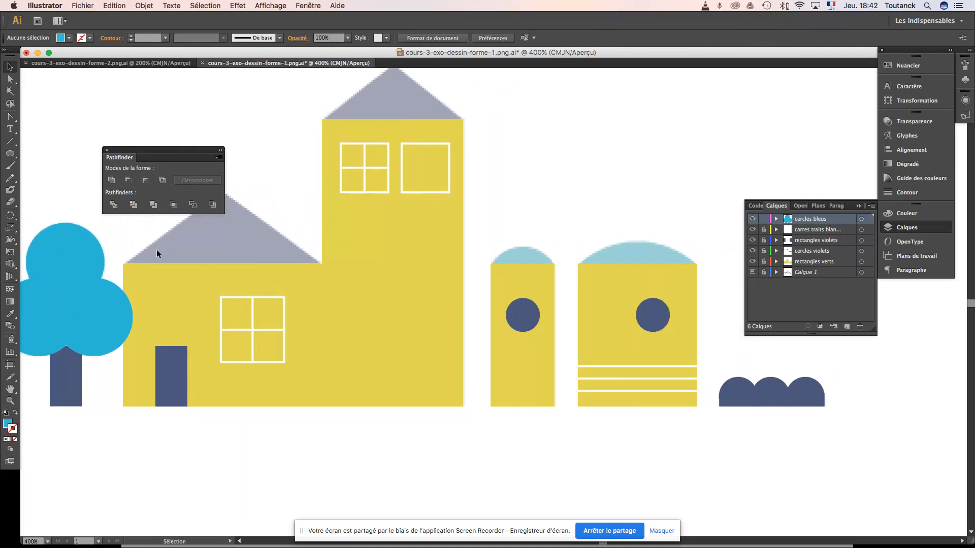
{"action": "left_click", "coordinate": [10, 153]}
{"action": "left_click_drag", "start_coordinate": [491, 246], "coordinate": [551, 286]}
{"action": "key", "text": "v"}
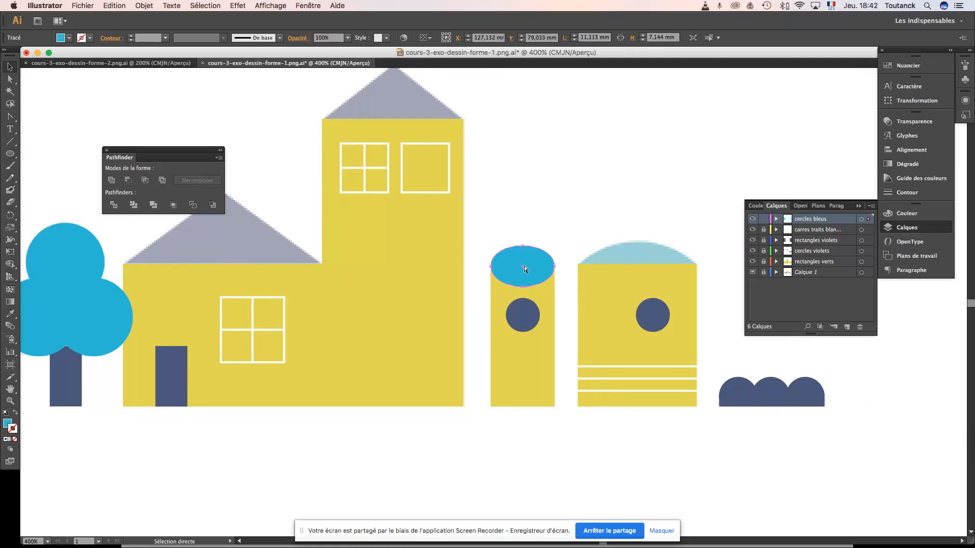
{"action": "left_click_drag", "start_coordinate": [525, 267], "coordinate": [695, 266]}
{"action": "left_click", "coordinate": [684, 209]}
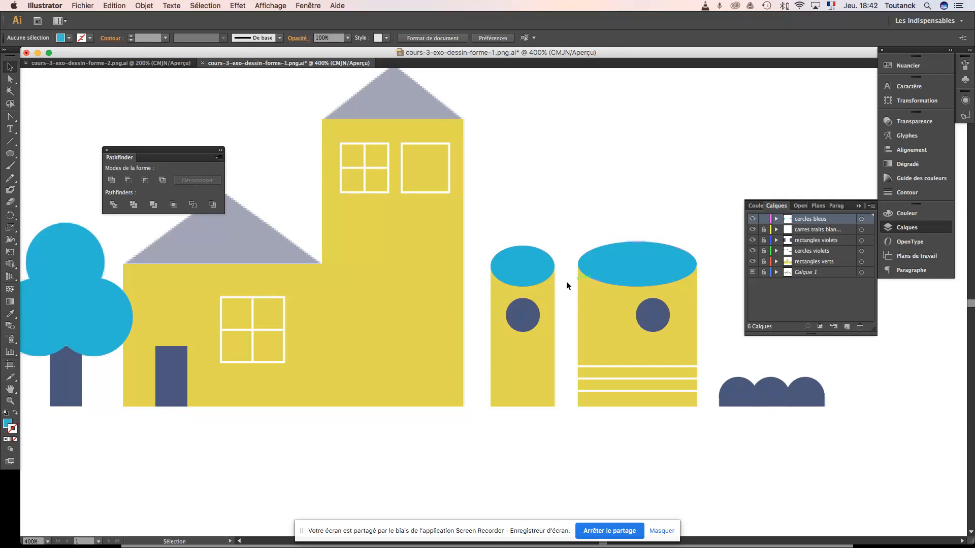
- Draw a rectangle about 4.5 mm high over the ellipses' lower halves and narrow it to about 15.3 mm around the small ellipse
{"action": "left_click", "coordinate": [540, 265]}
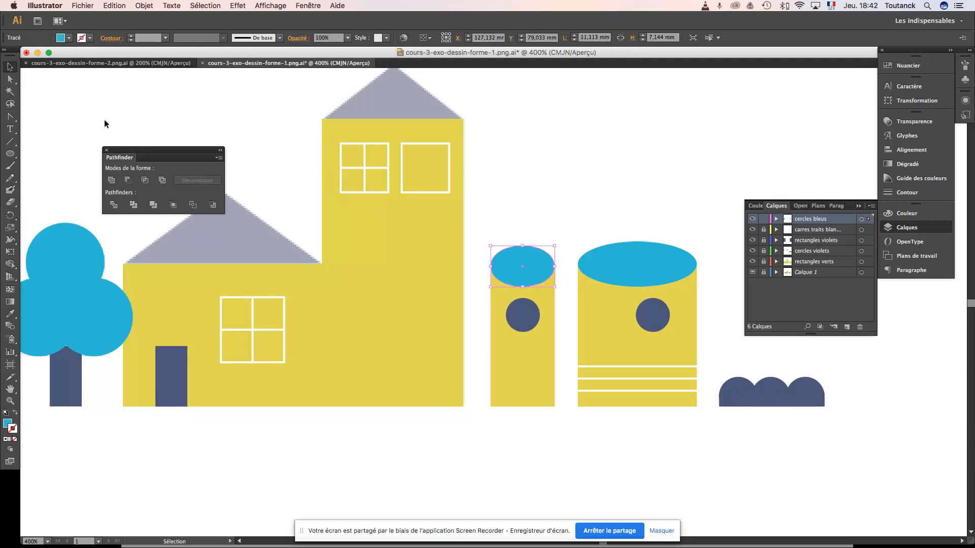
{"action": "left_click", "coordinate": [9, 153]}
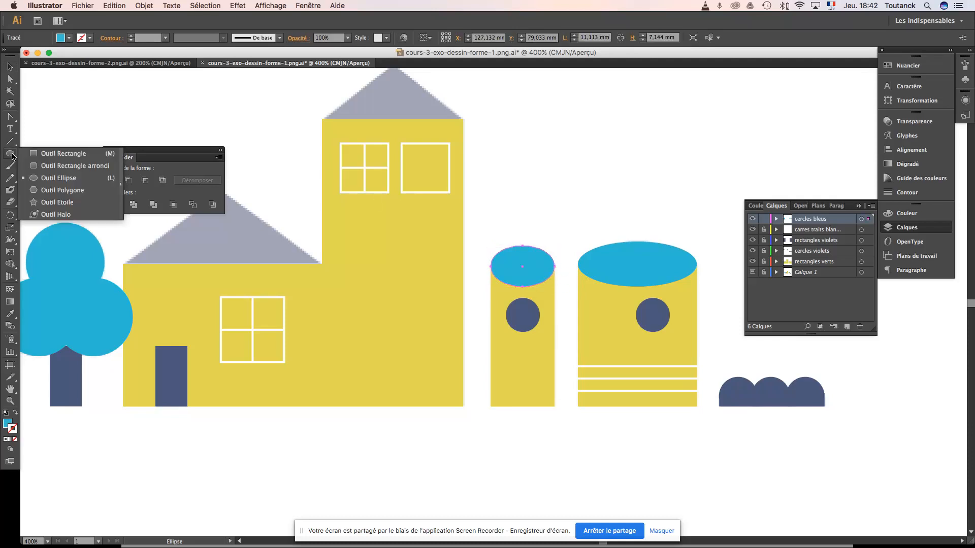
{"action": "left_click", "coordinate": [51, 153]}
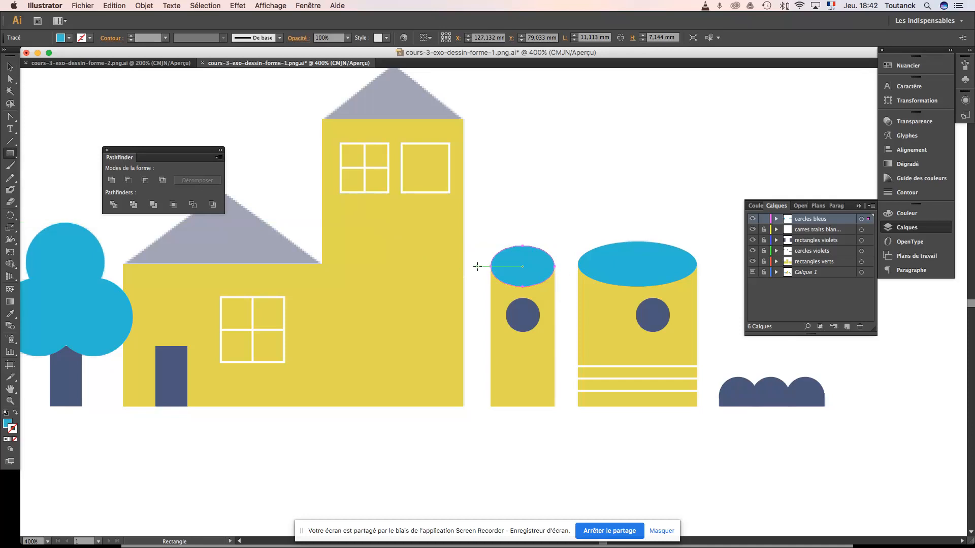
{"action": "left_click_drag", "start_coordinate": [477, 265], "coordinate": [712, 292]}
{"action": "key", "text": "v"}
{"action": "left_click_drag", "start_coordinate": [713, 279], "coordinate": [566, 279]}
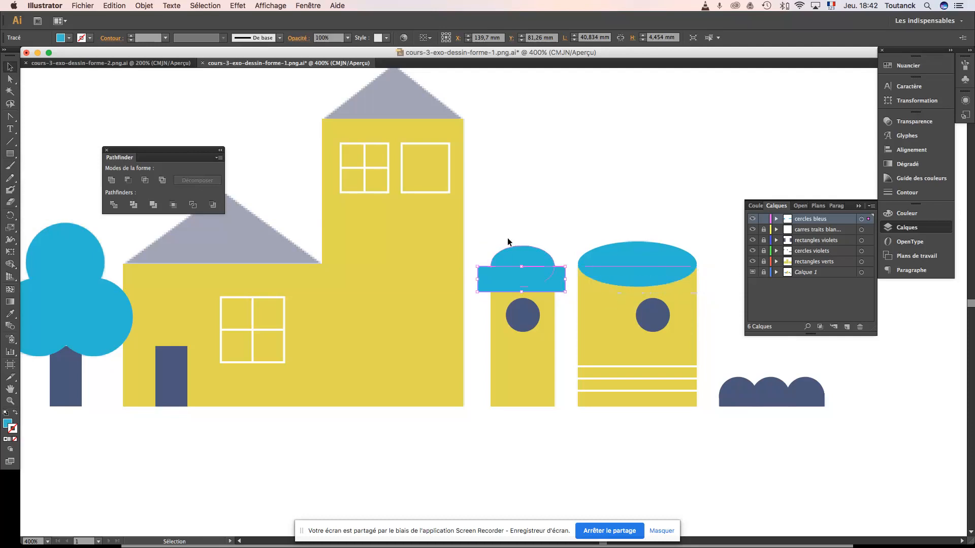
- Recolour the rectangle over the small ellipse purple by setting its fill's magenta to 100%
{"action": "left_click", "coordinate": [544, 220]}
{"action": "left_click", "coordinate": [535, 258]}
{"action": "left_click", "coordinate": [561, 283]}
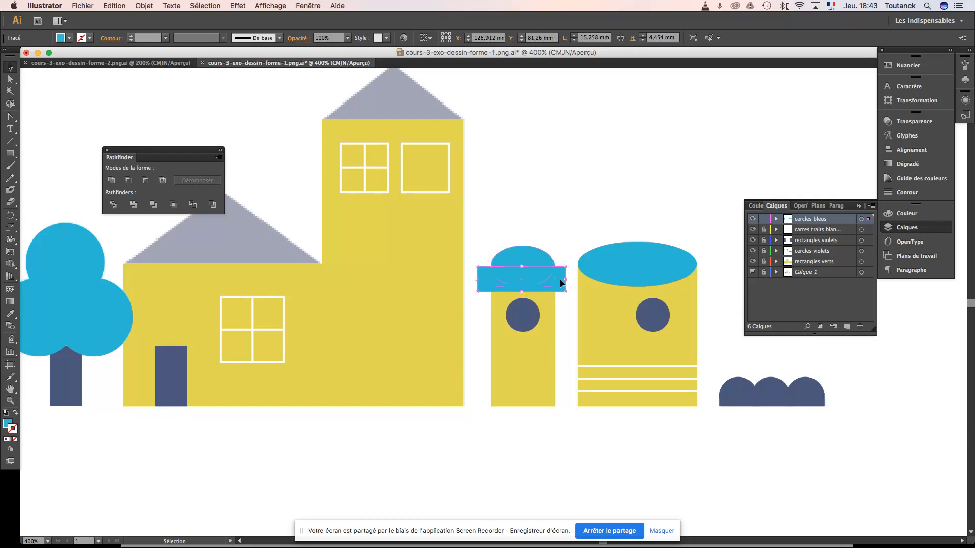
{"action": "left_click", "coordinate": [6, 424]}
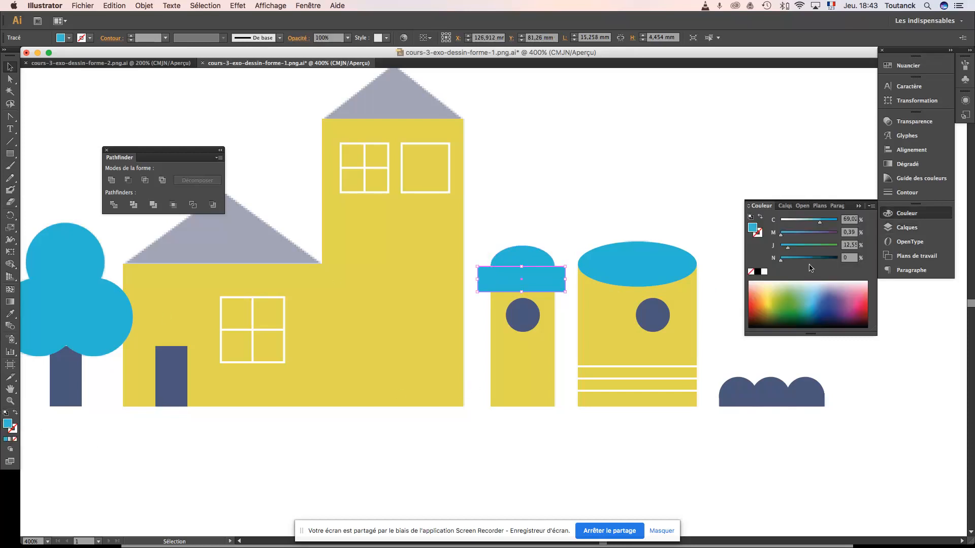
{"action": "left_click_drag", "start_coordinate": [782, 238], "coordinate": [841, 234]}
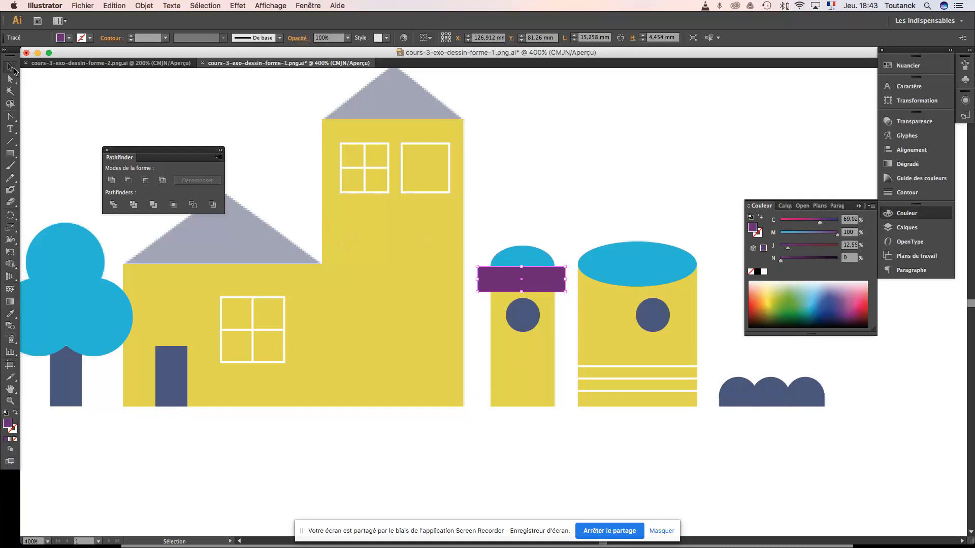
- Duplicate the purple rectangle over the wide ellipse's lower half and widen it to about 23.5 mm
{"action": "left_click", "coordinate": [519, 179]}
{"action": "left_click", "coordinate": [546, 281]}
{"action": "left_click_drag", "start_coordinate": [543, 279], "coordinate": [705, 279]}
{"action": "left_click", "coordinate": [561, 199]}
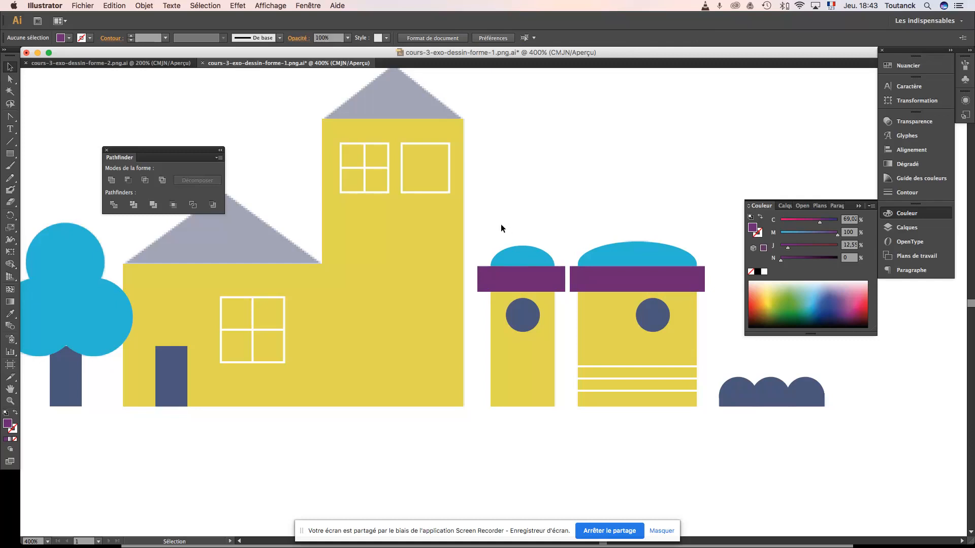
- Subtract the purple rectangle from the small blue ellipse with Pathfinder, leaving only the dome's upper half
{"action": "left_click_drag", "start_coordinate": [507, 231], "coordinate": [535, 285]}
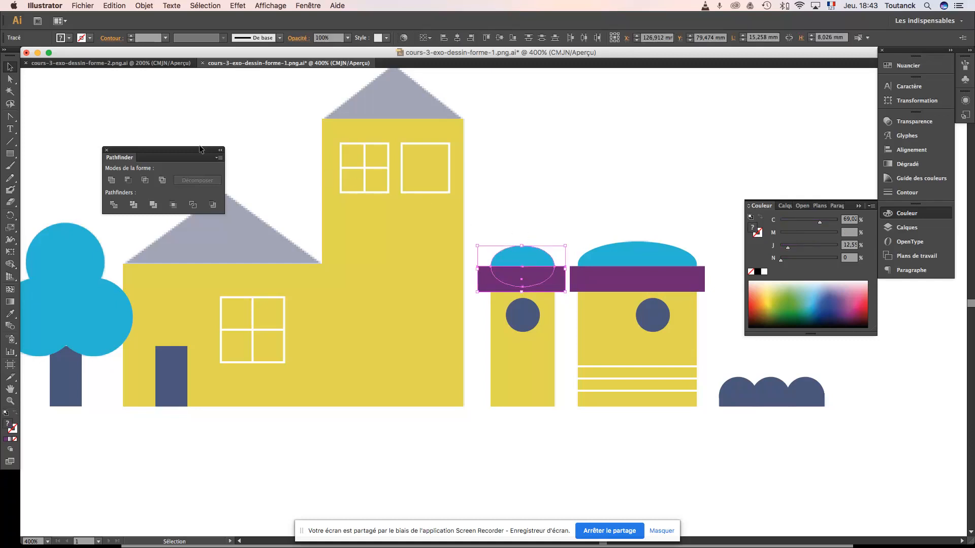
{"action": "left_click_drag", "start_coordinate": [202, 150], "coordinate": [555, 173]}
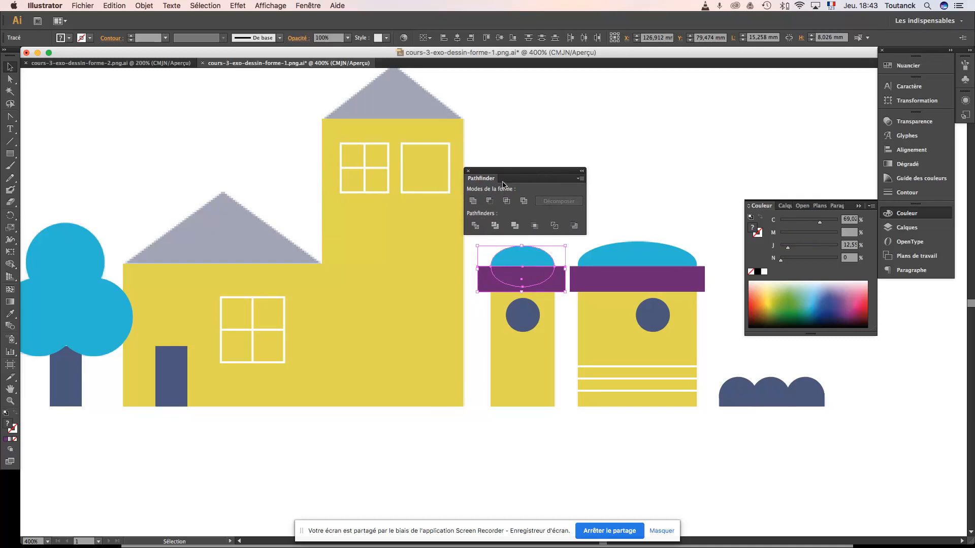
{"action": "left_click", "coordinate": [490, 202]}
{"action": "left_click", "coordinate": [540, 138]}
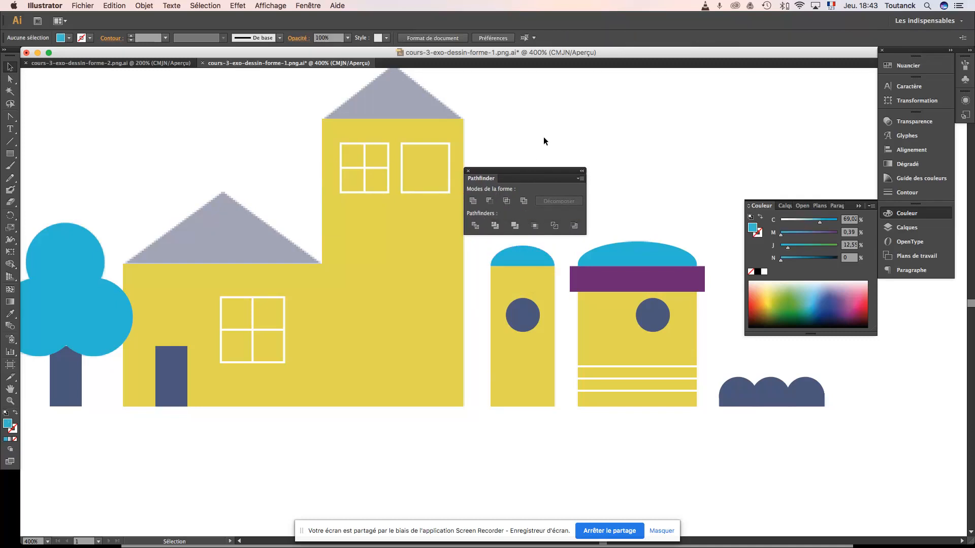
- Subtract the purple rectangle from the wide blue ellipse to form the second dome, and save the document
{"action": "left_click_drag", "start_coordinate": [646, 278], "coordinate": [647, 279]}
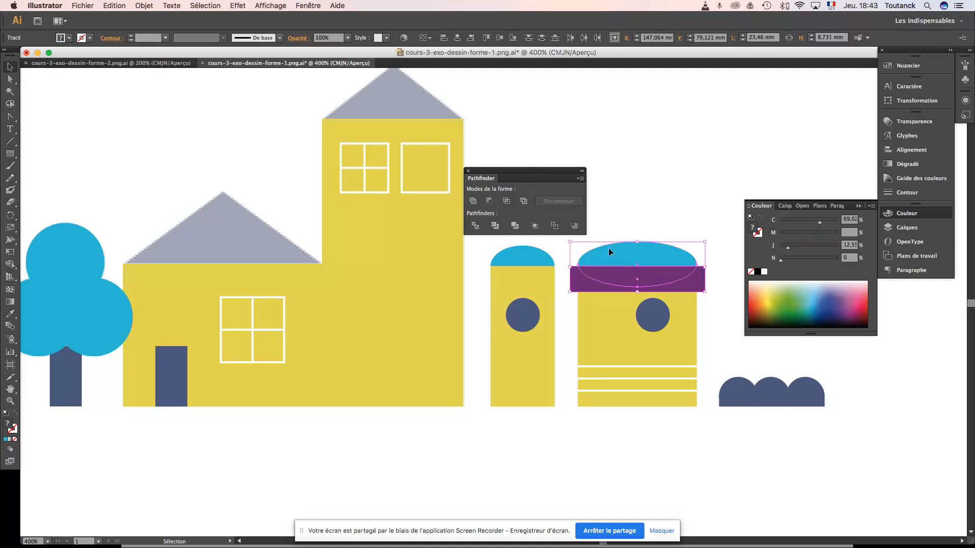
{"action": "left_click", "coordinate": [490, 201]}
{"action": "left_click", "coordinate": [657, 201]}
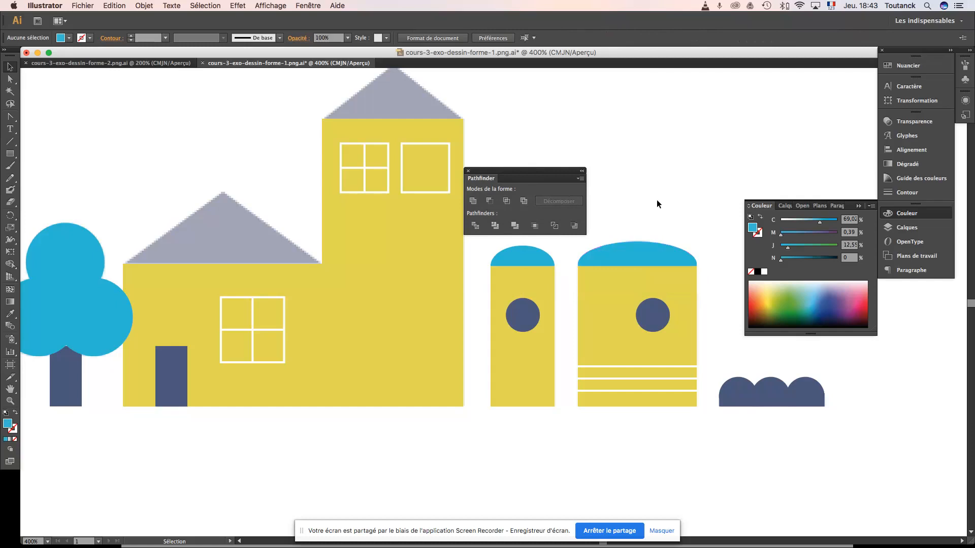
{"action": "key", "text": "a"}
{"action": "key", "text": "super+s"}
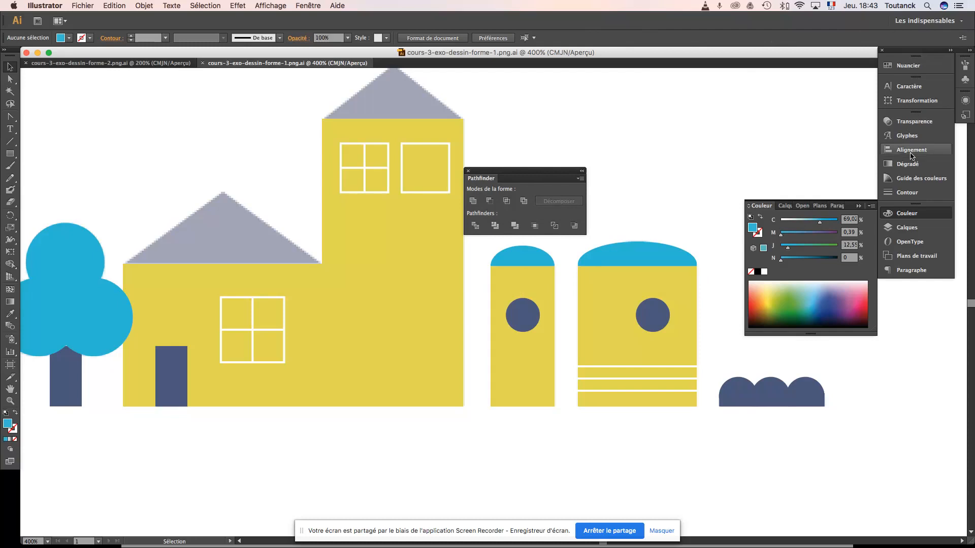
- Show the layer list and hide and reshow the white-stroked squares layer to check its contents
{"action": "left_click", "coordinate": [903, 229]}
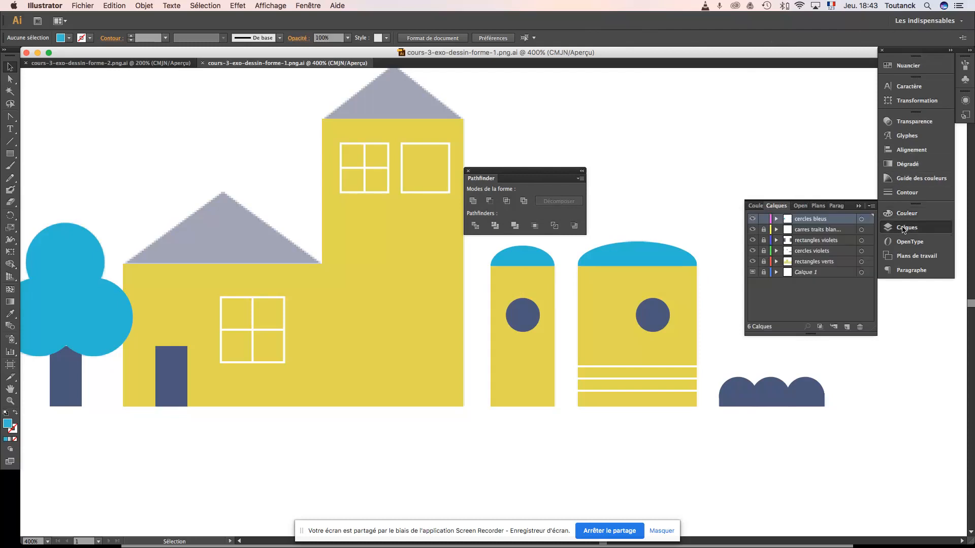
{"action": "left_click", "coordinate": [752, 230]}
{"action": "left_click", "coordinate": [752, 230]}
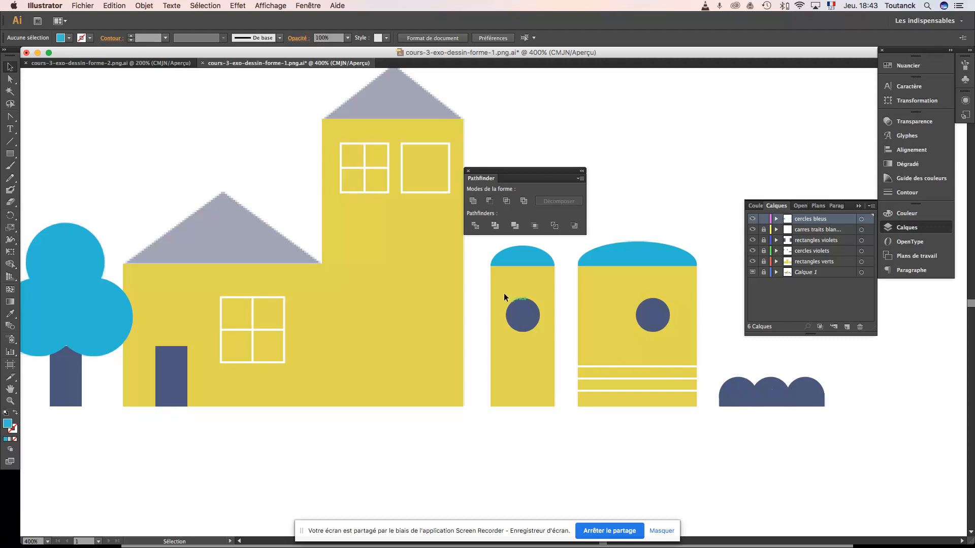
- Dock Pathfinder between Transparence and Glyphes and save the document
{"action": "left_click_drag", "start_coordinate": [413, 305], "coordinate": [479, 391]}
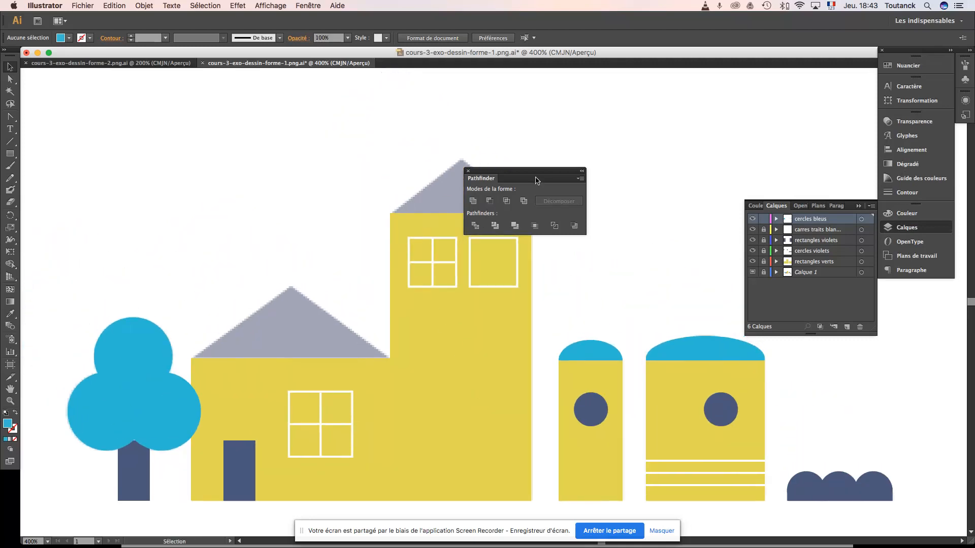
{"action": "left_click_drag", "start_coordinate": [534, 177], "coordinate": [922, 138]}
{"action": "key", "text": "super+s"}
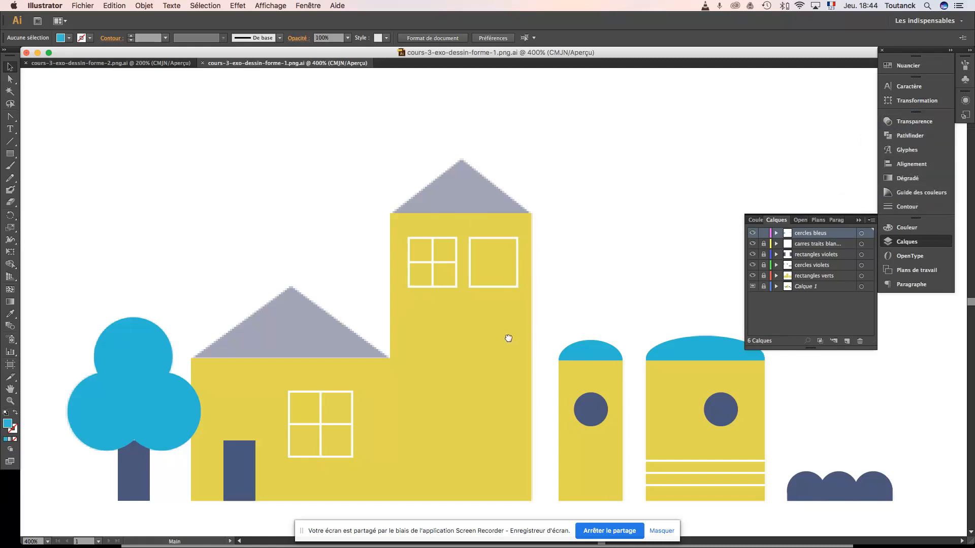
{"action": "left_click_drag", "start_coordinate": [509, 338], "coordinate": [498, 289]}
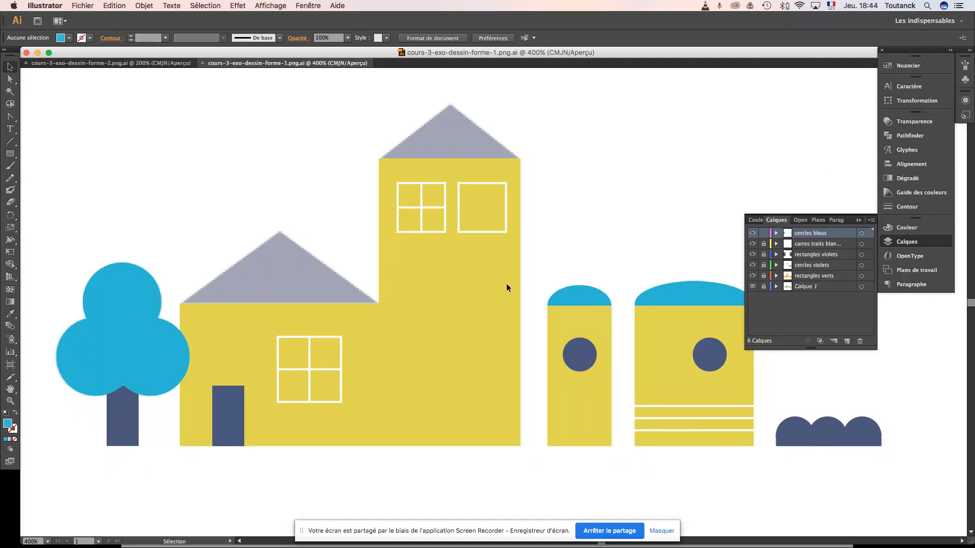
{"action": "left_click", "coordinate": [10, 154]}
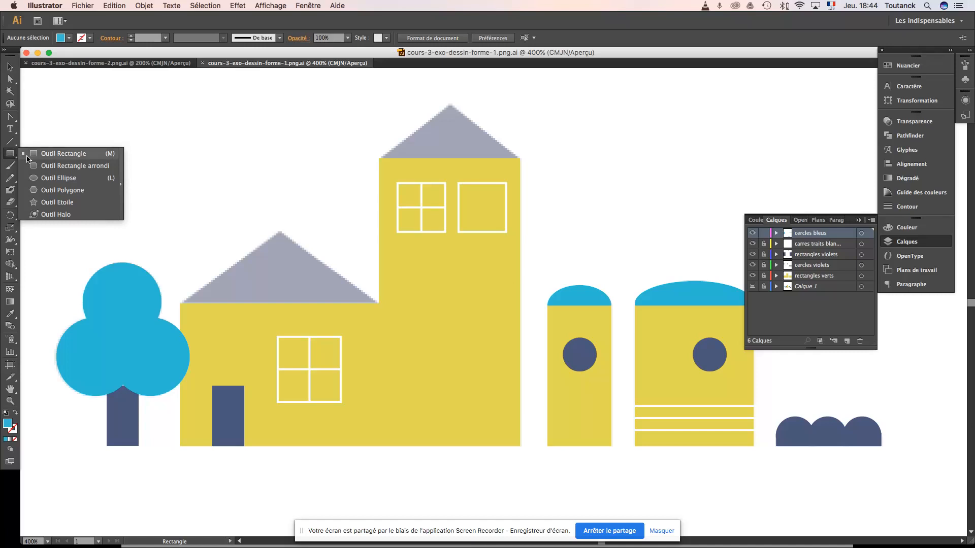
{"action": "left_click", "coordinate": [31, 155]}
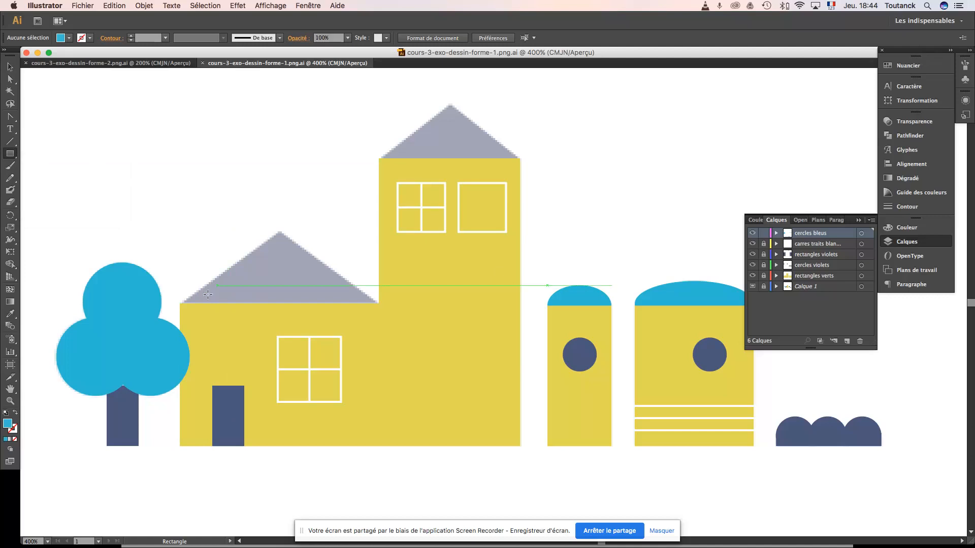
{"action": "mouse_move", "coordinate": [182, 302]}
{"action": "left_mouse_down"}
{"action": "mouse_move", "coordinate": [235, 239]}
{"action": "mouse_move", "coordinate": [380, 231]}
{"action": "left_mouse_up"}
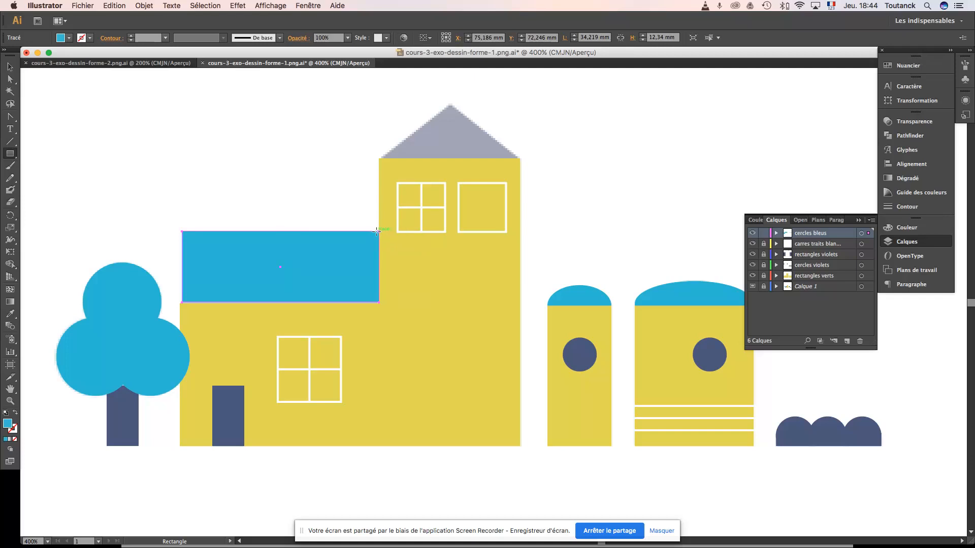
{"action": "key", "text": "BackSpace"}
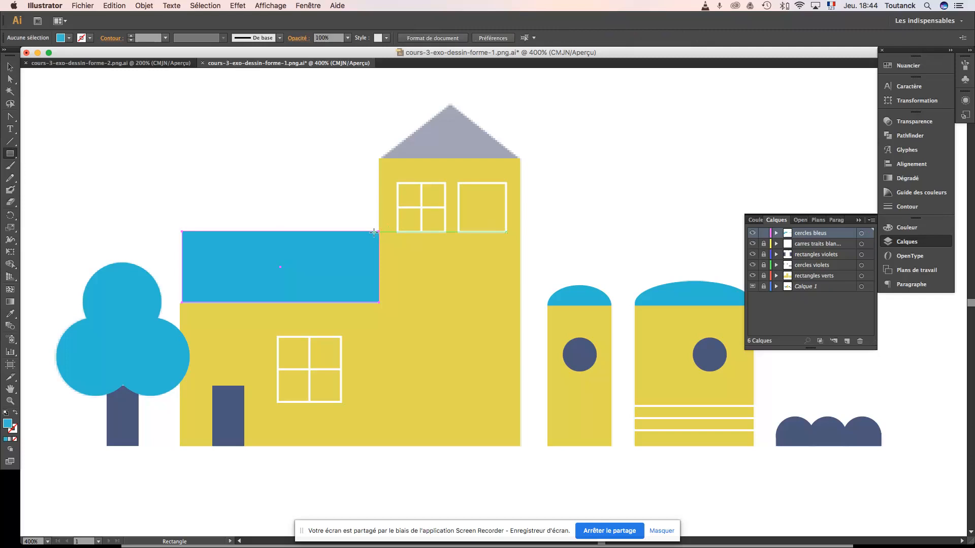
- Save the document, switch to Adobe Acrobat Professional and go back through the course slides to slide 50 on drawing shapes with the pen
{"action": "key", "text": "super+s"}
{"action": "key", "text": "super+Tab"}
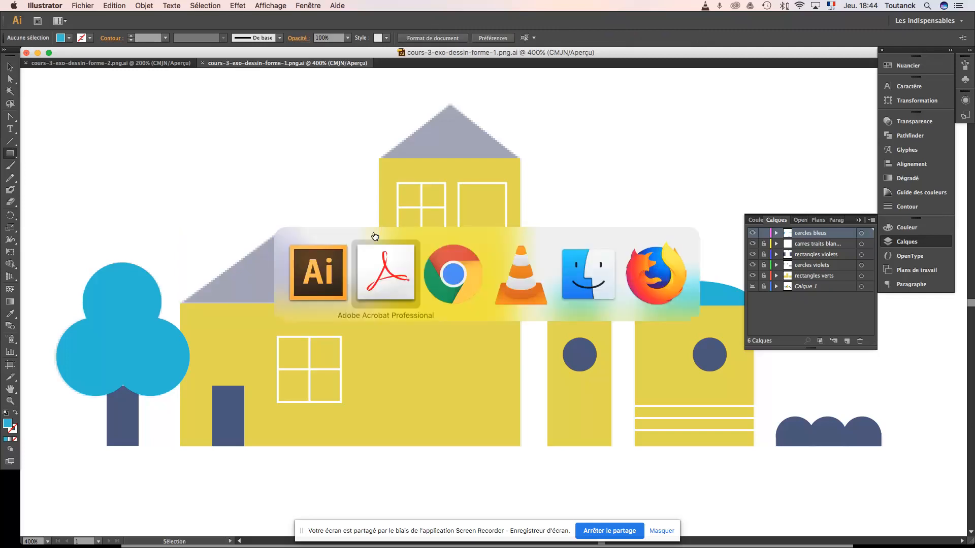
{"action": "key", "text": "Left"}
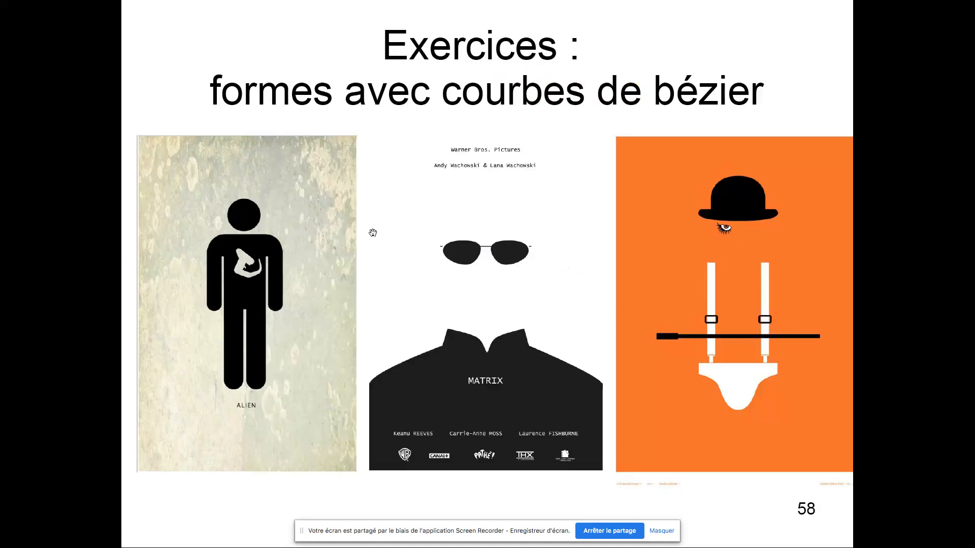
{"action": "key", "text": "Left"}
{"action": "key", "text": "Left"}
{"action": "key", "text": "Left"}
{"action": "key", "text": "Left"}
{"action": "key", "text": "Left"}
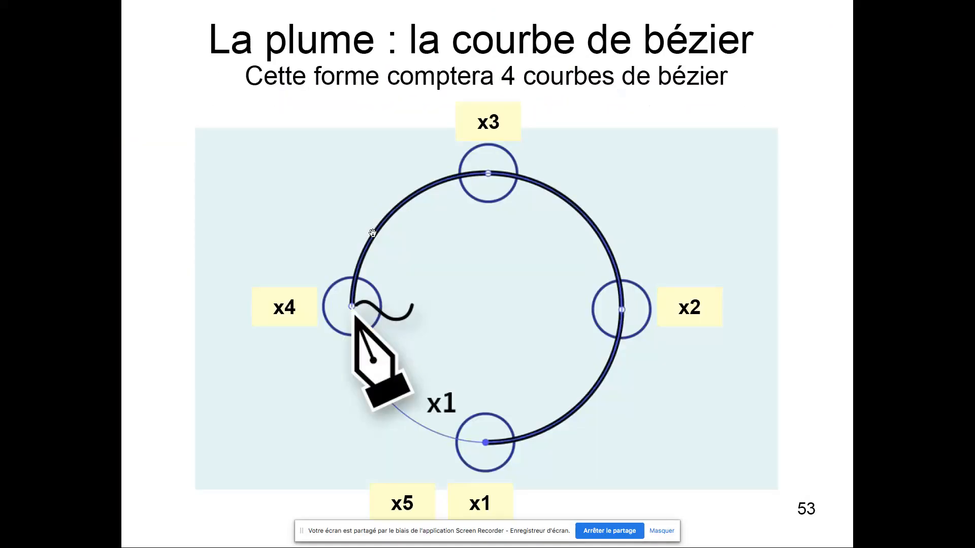
{"action": "key", "text": "Left"}
{"action": "key", "text": "Left"}
{"action": "key", "text": "Left"}
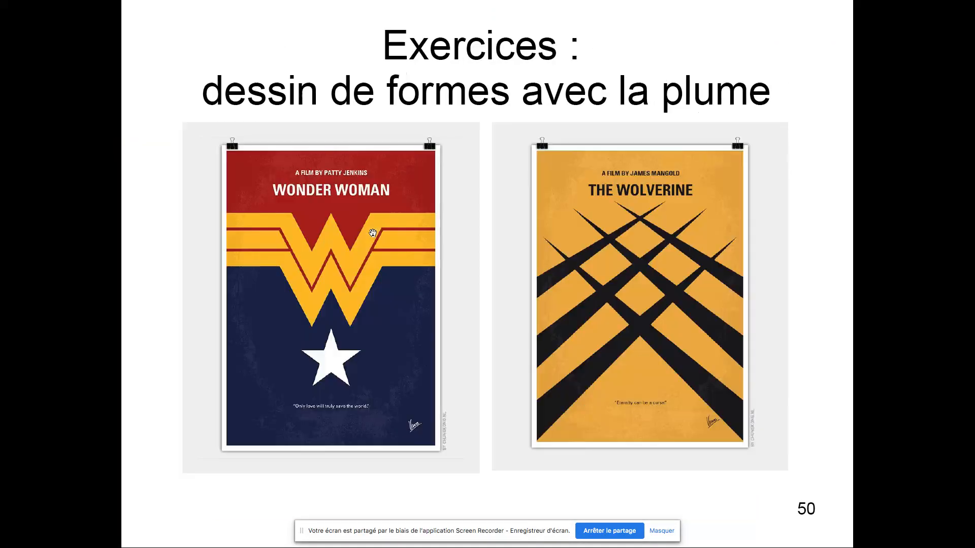
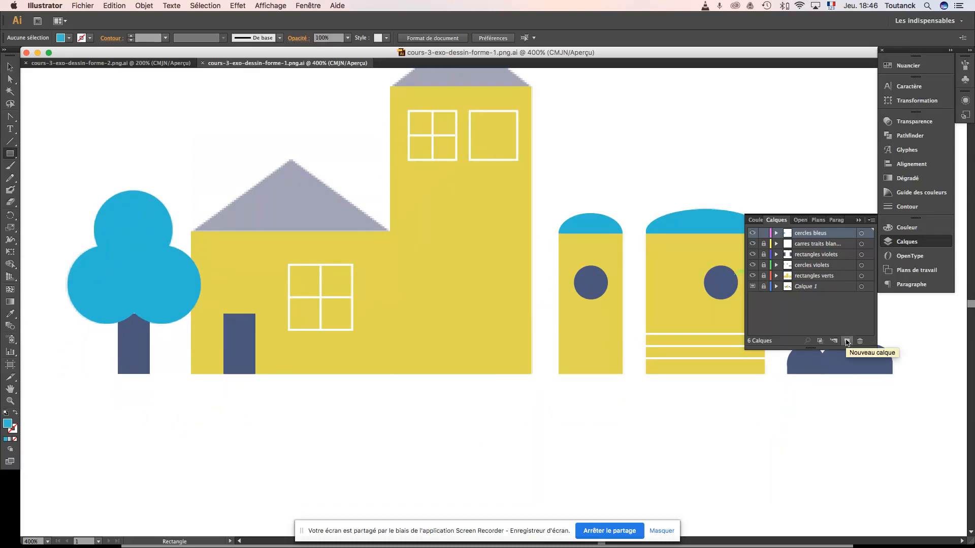
- Lock the cercles bleus layer and create a new layer named "triangle violet - test plume"
{"action": "left_click", "coordinate": [764, 233]}
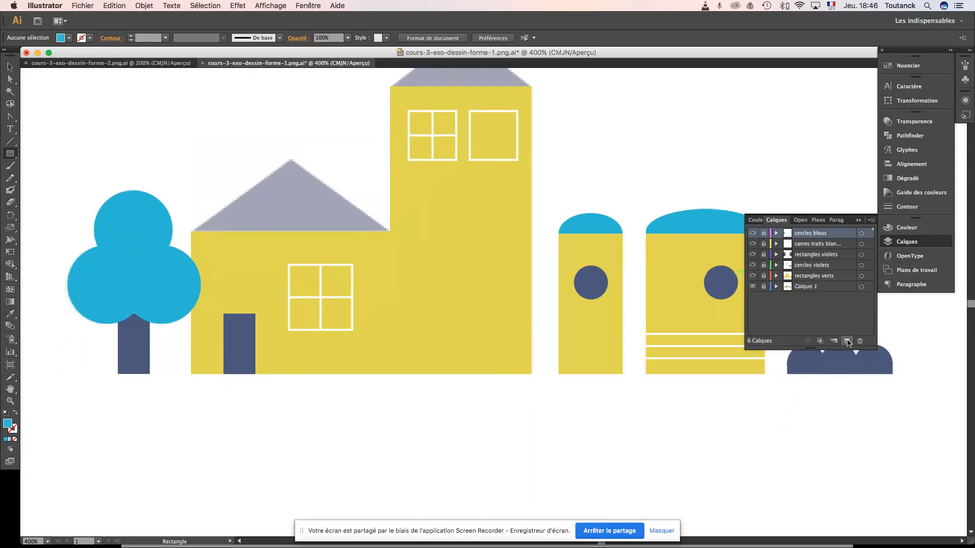
{"action": "left_click", "coordinate": [847, 341]}
{"action": "double_click", "coordinate": [804, 234]}
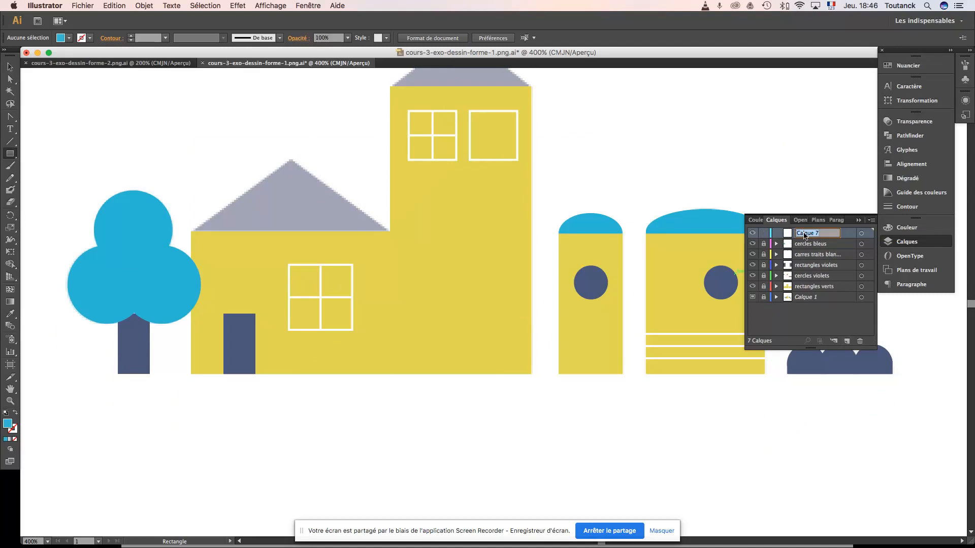
{"action": "type", "text": "tri"}
{"action": "type", "text": "angle vi"}
{"action": "type", "text": "olet - "}
{"action": "type", "text": "test plum"}
{"action": "type", "text": "e"}
{"action": "key", "text": "Return"}
- Draw a horizontal line about 27 mm long with the Pen tool in the empty area below the house
{"action": "left_click_drag", "start_coordinate": [330, 370], "coordinate": [309, 224]}
{"action": "scroll", "coordinate": [310, 224], "scroll_direction": "down", "scroll_amount": 8}
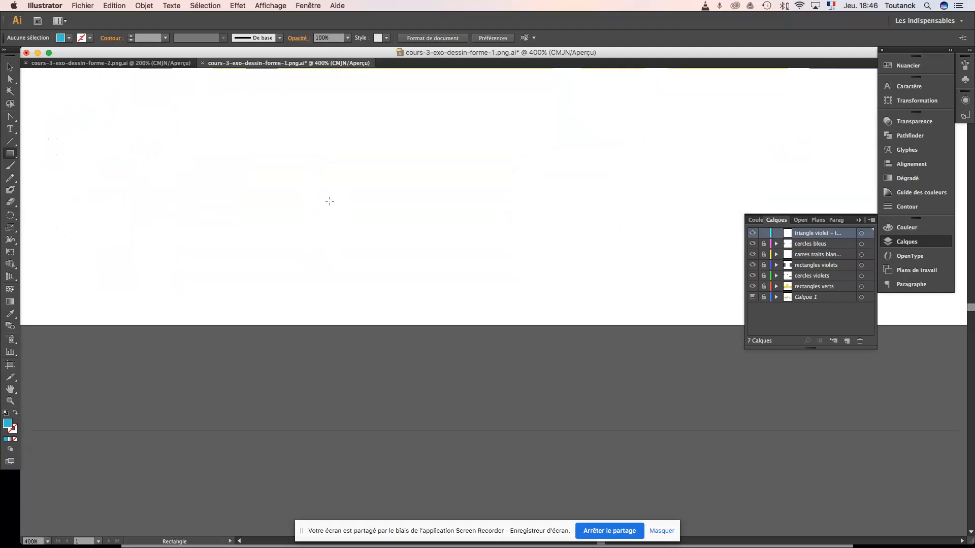
{"action": "left_click", "coordinate": [9, 118]}
{"action": "left_click", "coordinate": [57, 118]}
{"action": "left_click", "coordinate": [183, 173]}
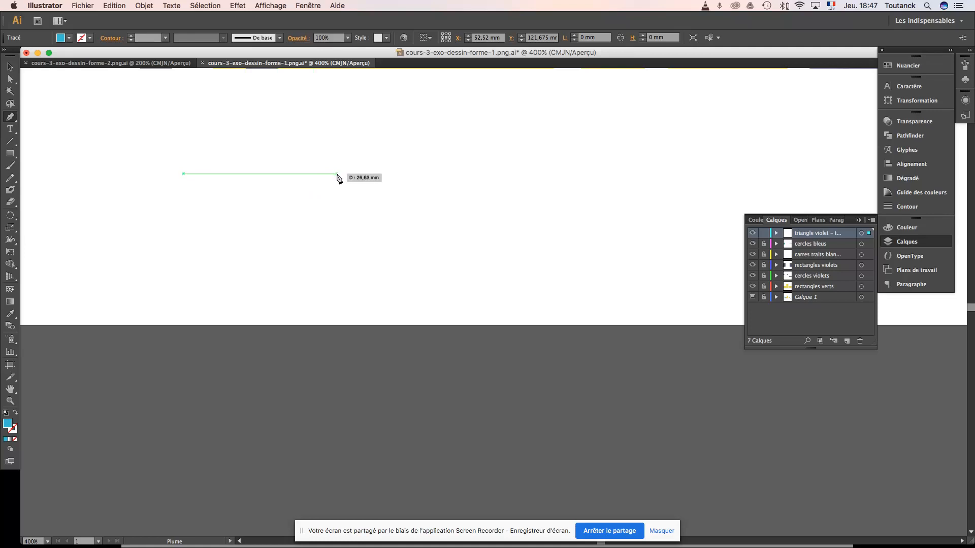
{"action": "left_click", "coordinate": [336, 174]}
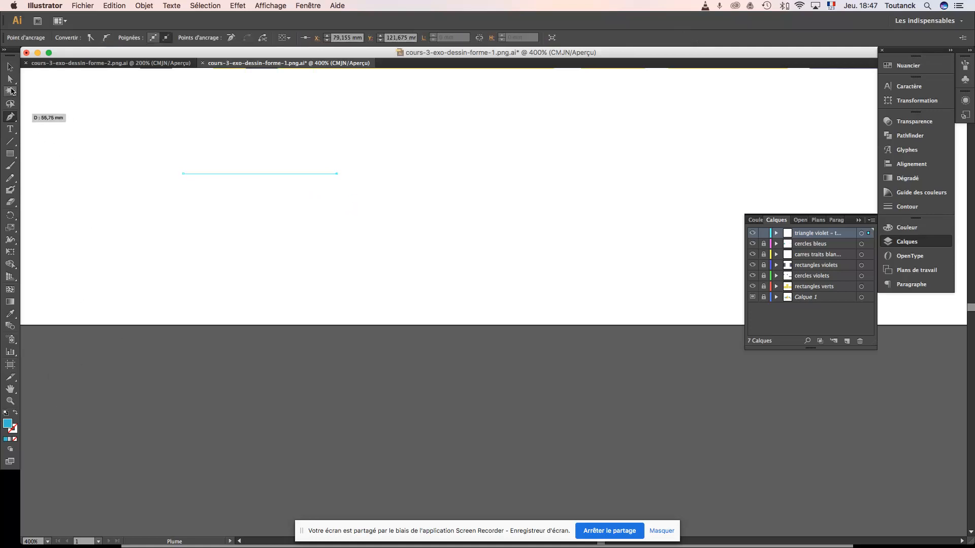
- Swap fill and stroke on the test line to give it a blue 1 pt stroke and no fill
{"action": "left_click", "coordinate": [10, 67]}
{"action": "left_click", "coordinate": [245, 248]}
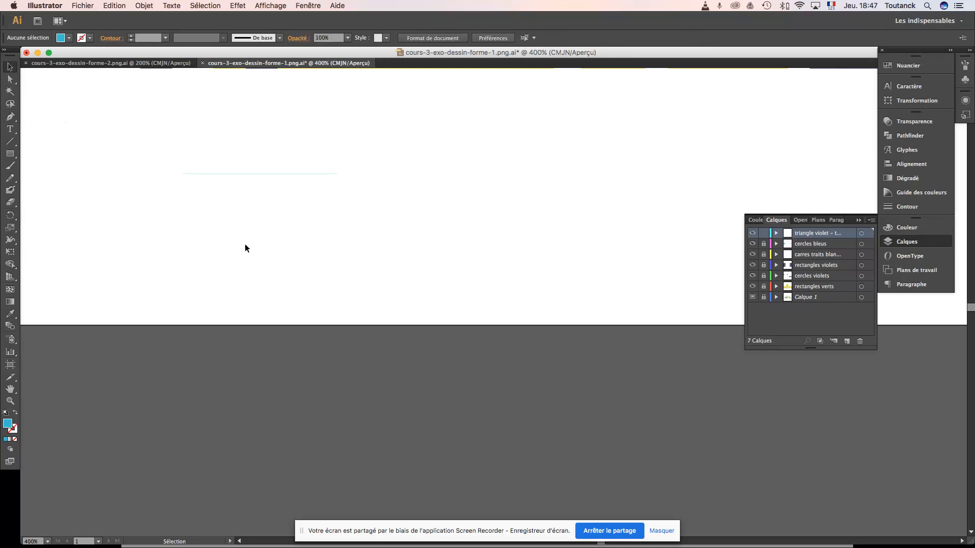
{"action": "left_click_drag", "start_coordinate": [224, 171], "coordinate": [242, 211]}
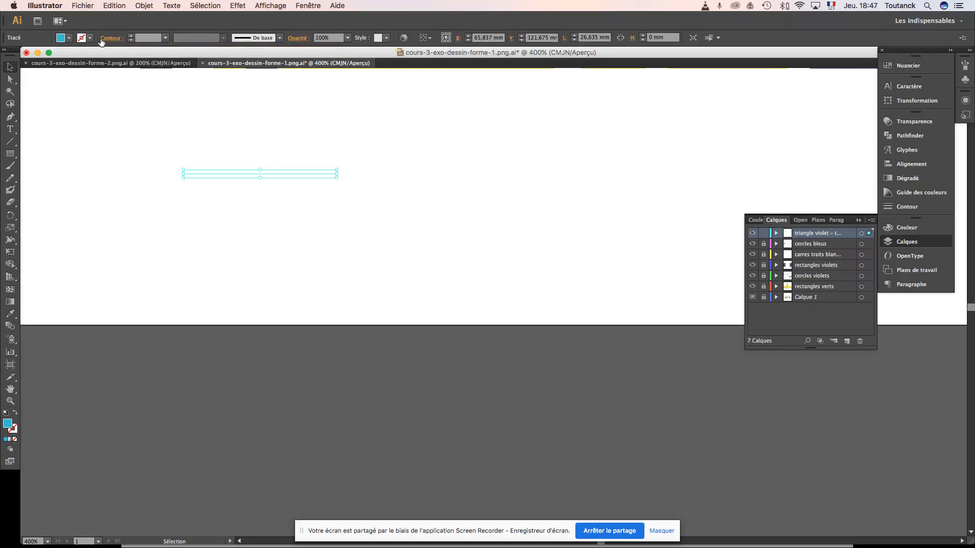
{"action": "left_click", "coordinate": [14, 413]}
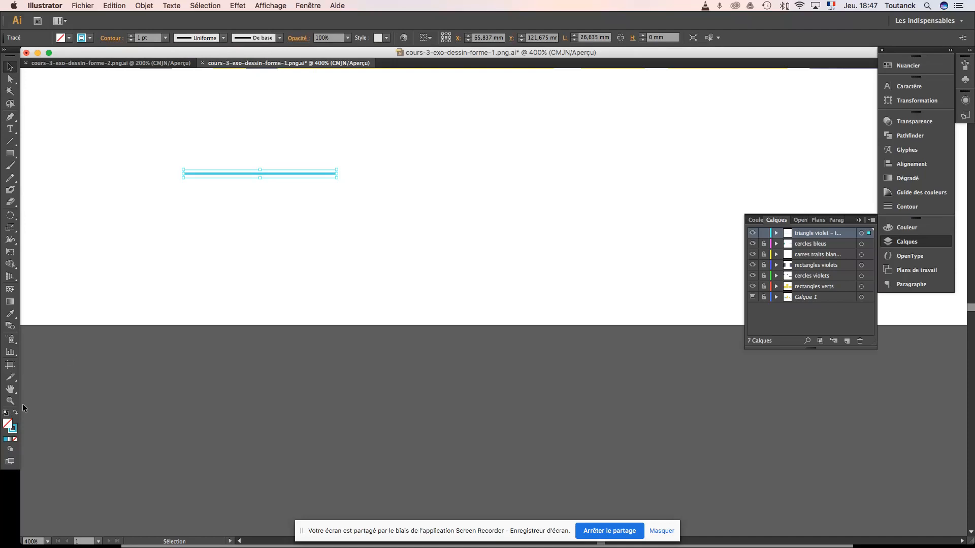
{"action": "left_click", "coordinate": [249, 138]}
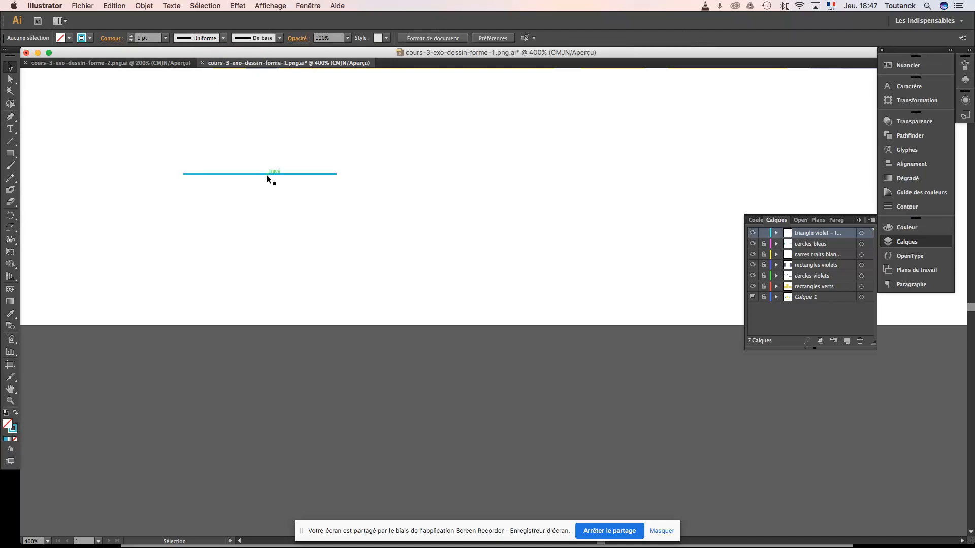
- Draw a closed triangle about 23 by 11 mm below the test line with the Pen tool
{"action": "left_click", "coordinate": [12, 119]}
{"action": "left_click", "coordinate": [225, 258]}
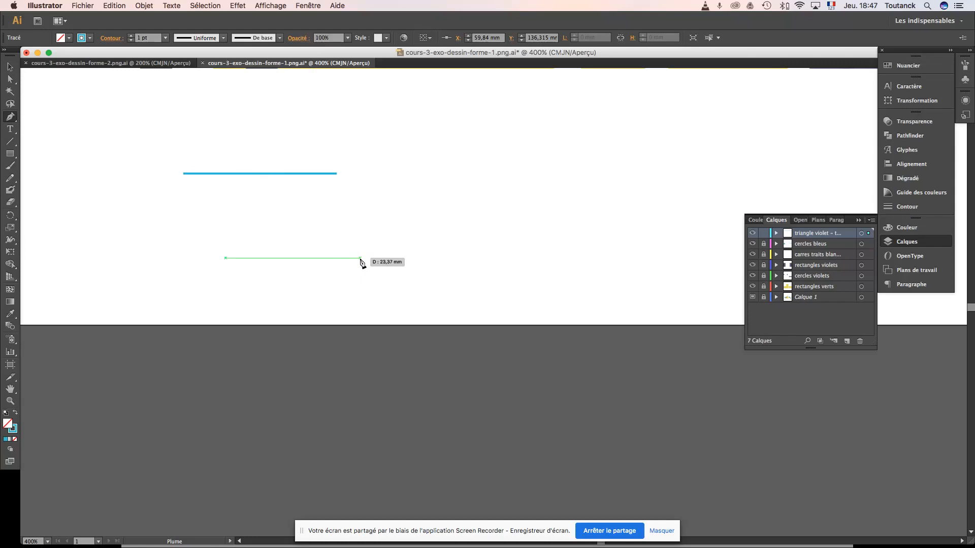
{"action": "left_click", "coordinate": [361, 258]}
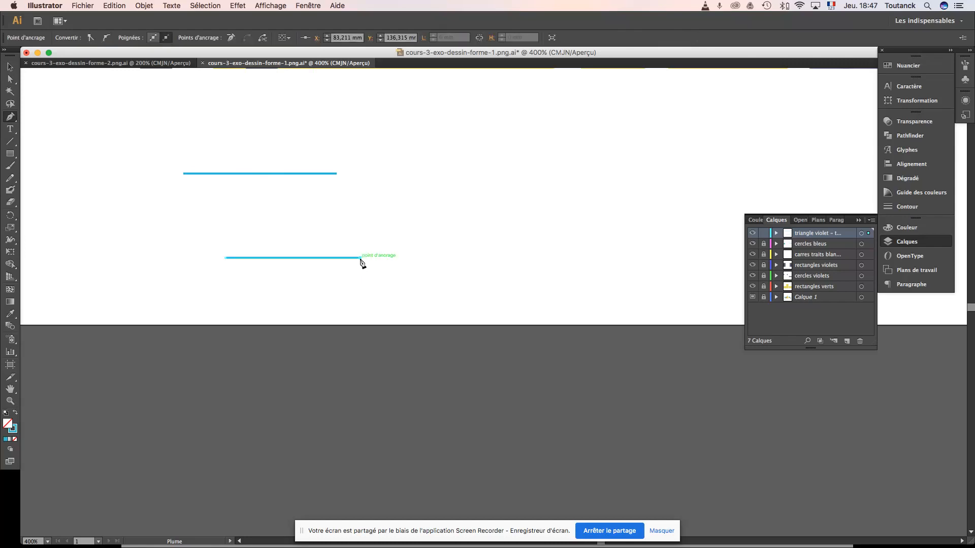
{"action": "left_click", "coordinate": [293, 194]}
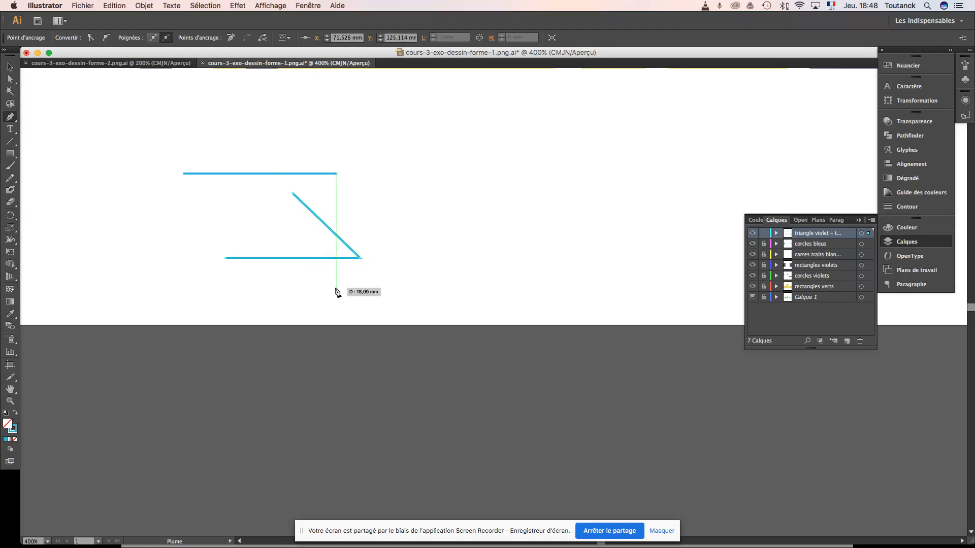
{"action": "left_click", "coordinate": [226, 259]}
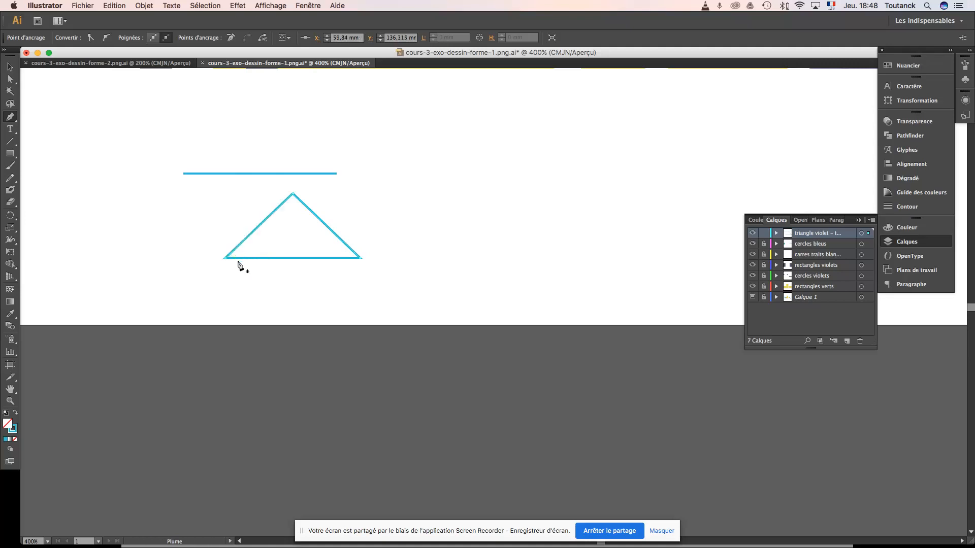
- Swap fill and stroke on the test triangle so it has a blue fill and no stroke
{"action": "left_click", "coordinate": [14, 413]}
{"action": "left_click", "coordinate": [13, 413]}
{"action": "left_click", "coordinate": [14, 413]}
{"action": "left_click", "coordinate": [10, 67]}
- Switch to Adobe Acrobat Professional to view slide 47 on closed linear pen shapes, and return to Illustrator
{"action": "key", "text": "super+Tab"}
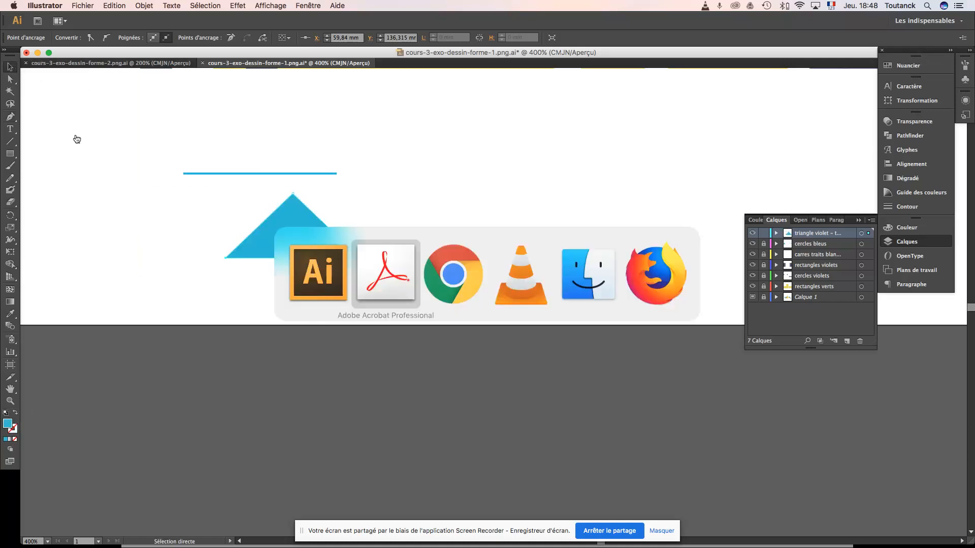
{"action": "key", "text": "Right"}
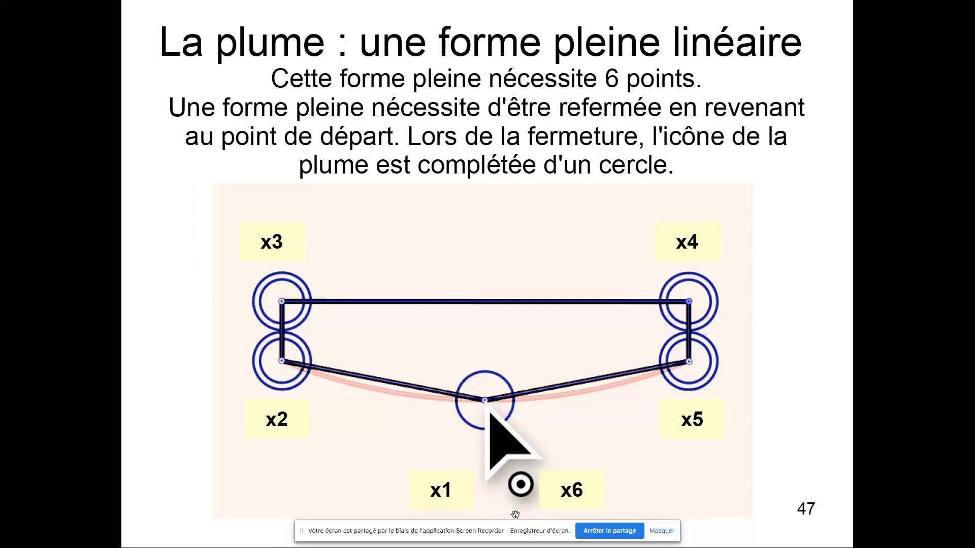
{"action": "key", "text": "super+Tab"}
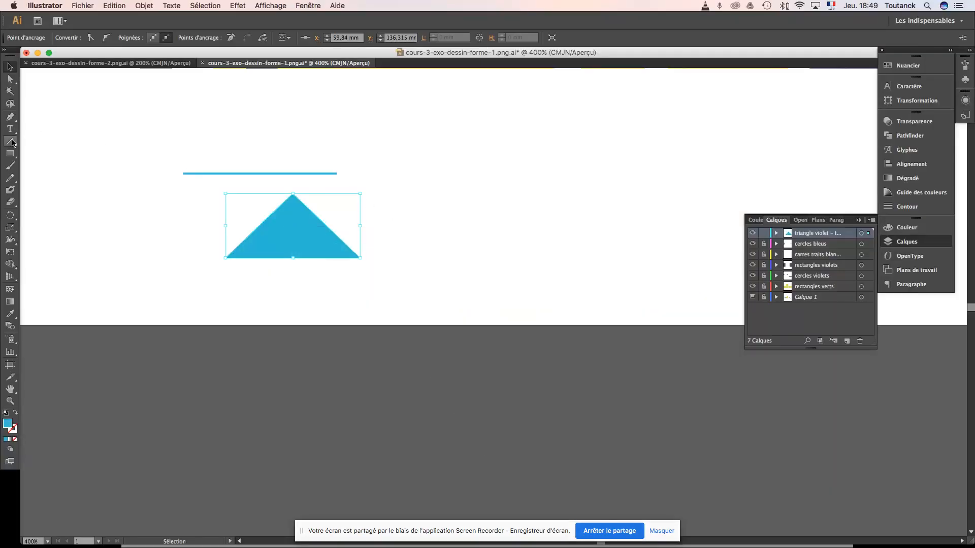
- Draw a closed five-point shape about 34 by 11 mm with a pointed base beside the triangle, and shift it slightly
{"action": "left_click", "coordinate": [10, 116]}
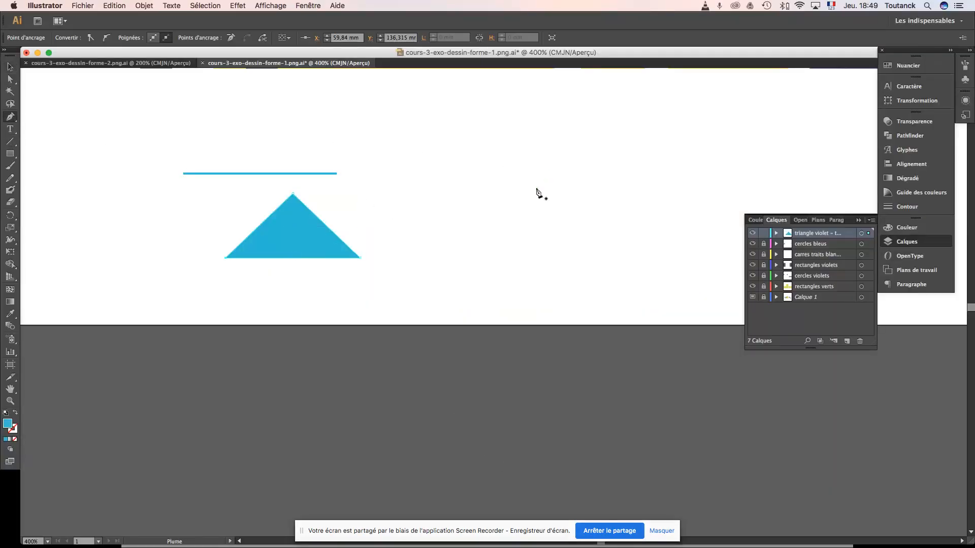
{"action": "left_click", "coordinate": [514, 201]}
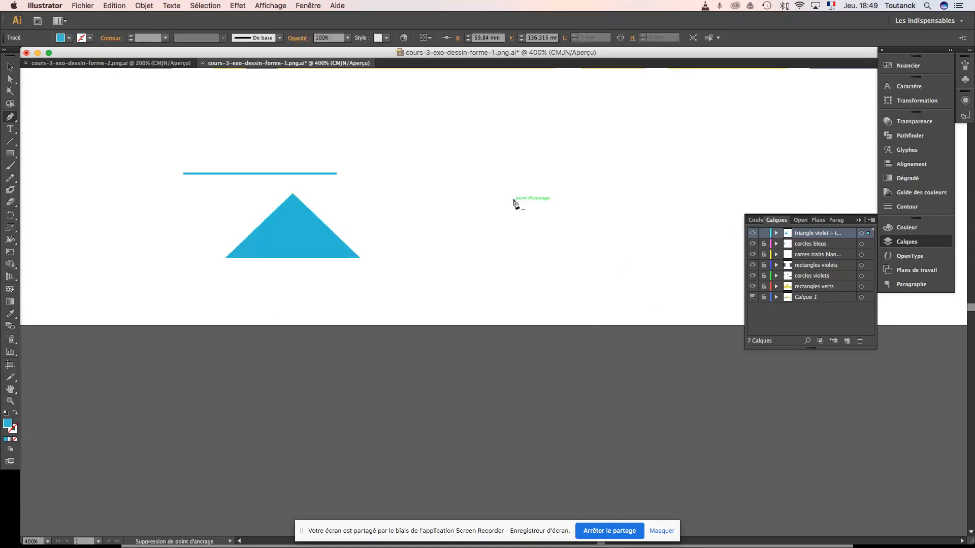
{"action": "left_click", "coordinate": [710, 201]}
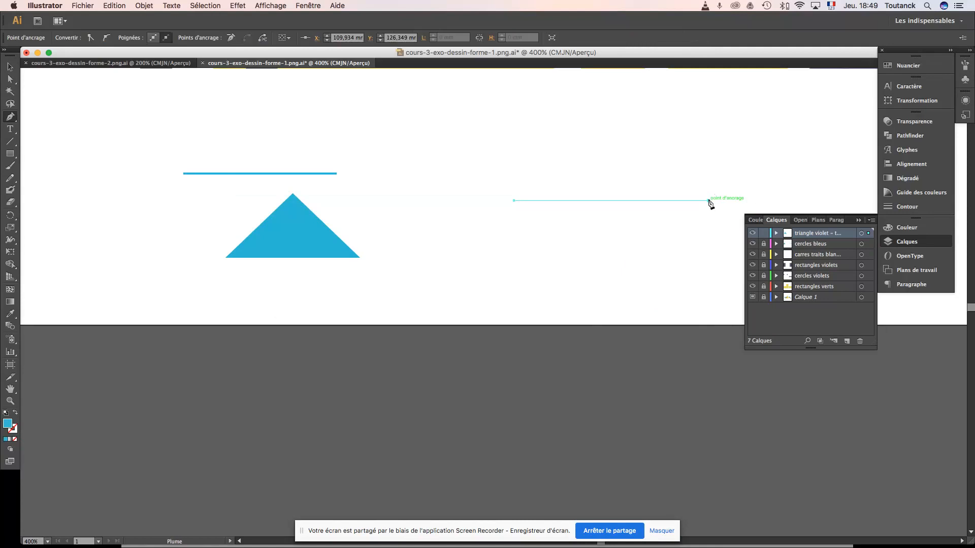
{"action": "left_click", "coordinate": [709, 232]}
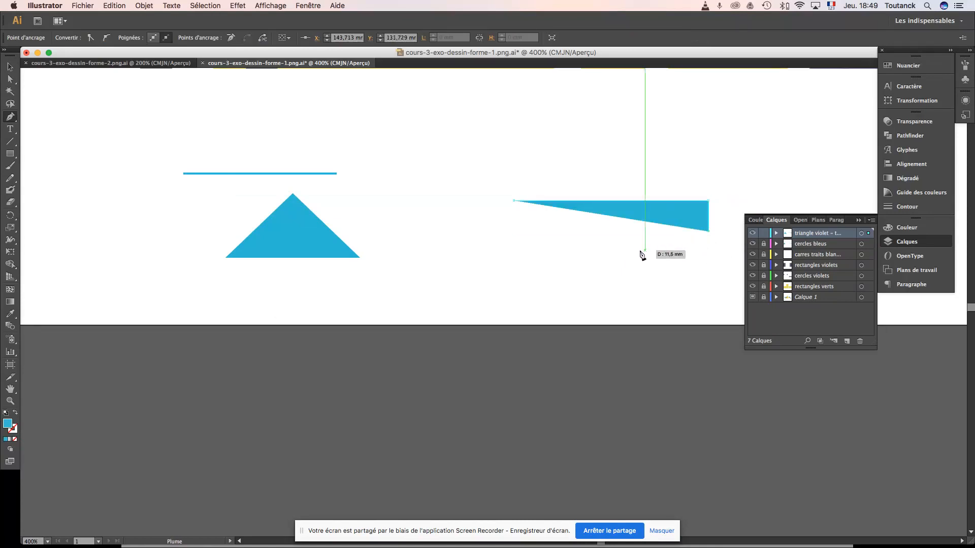
{"action": "left_click", "coordinate": [608, 261]}
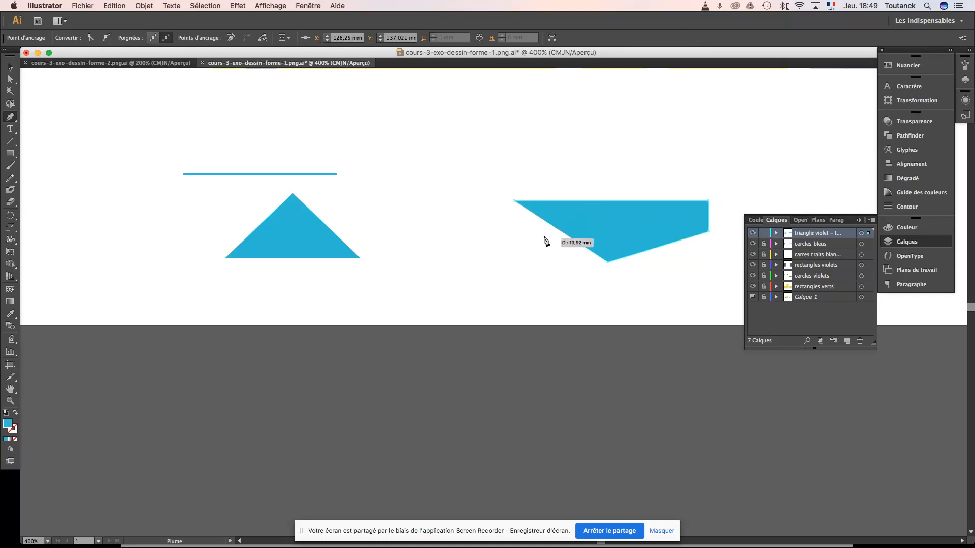
{"action": "left_click", "coordinate": [516, 235]}
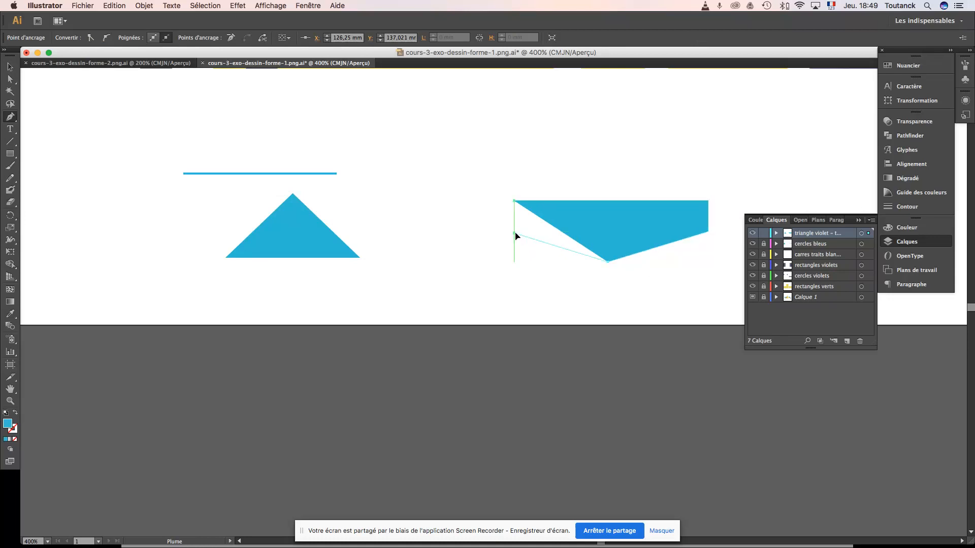
{"action": "left_click", "coordinate": [514, 203]}
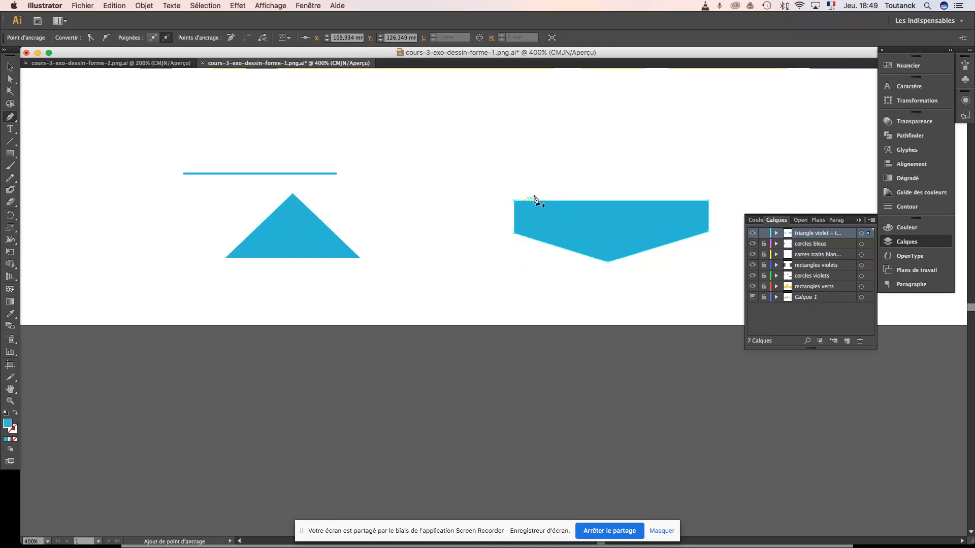
{"action": "key", "text": "v"}
{"action": "left_click", "coordinate": [605, 235]}
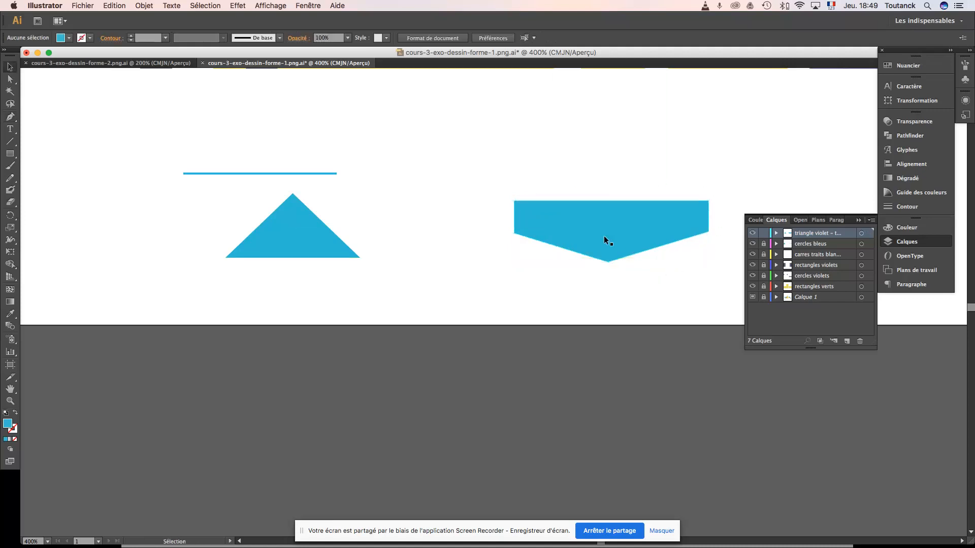
{"action": "mouse_move", "coordinate": [599, 236]}
{"action": "left_mouse_down"}
{"action": "mouse_move", "coordinate": [587, 194]}
{"action": "mouse_move", "coordinate": [595, 245]}
{"action": "left_mouse_up"}
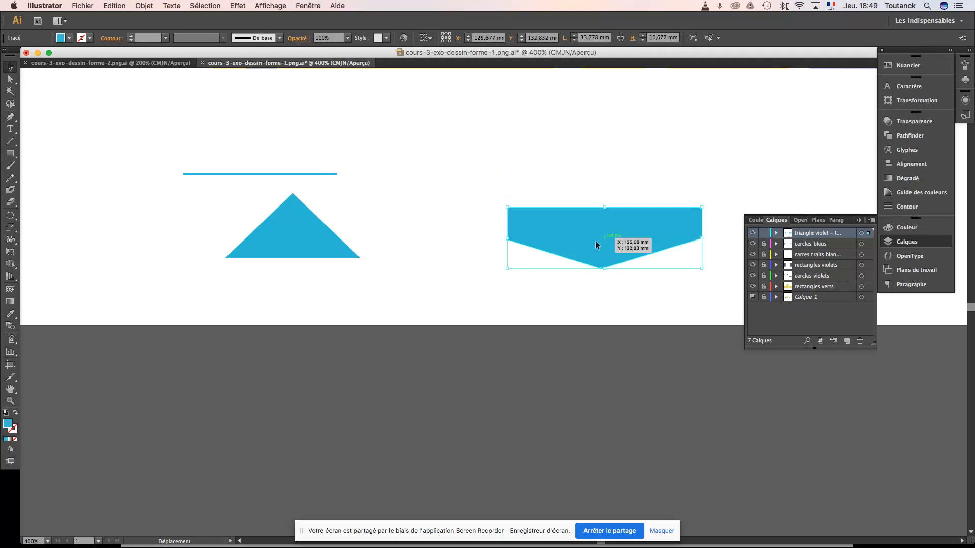
- Delete the five-point shape, the triangle and the line drawn as pen tests
{"action": "key", "text": "BackSpace"}
{"action": "left_click", "coordinate": [301, 236]}
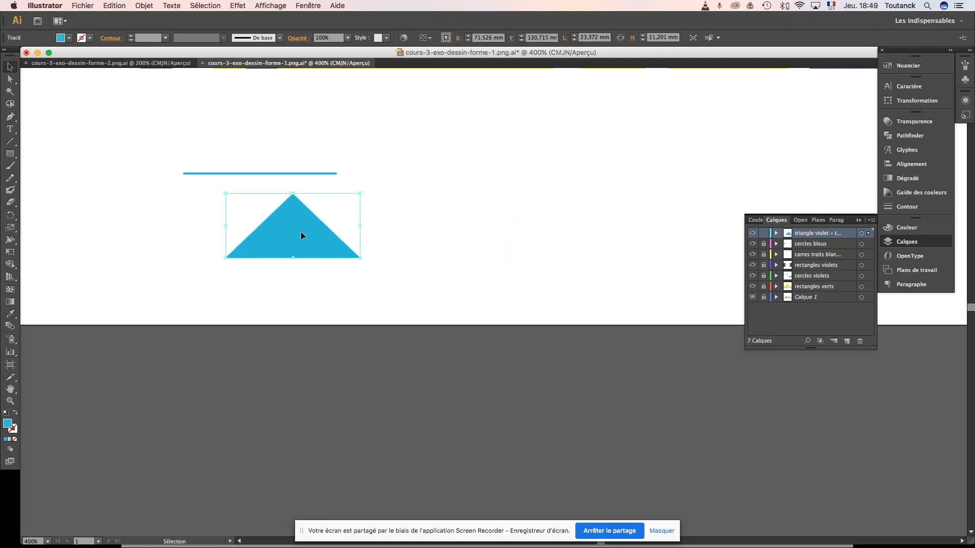
{"action": "key", "text": "BackSpace"}
{"action": "left_click", "coordinate": [306, 173]}
{"action": "key", "text": "BackSpace"}
- Trace the lower roof of the house as a closed triangle with the Pen tool
{"action": "key", "text": "space"}
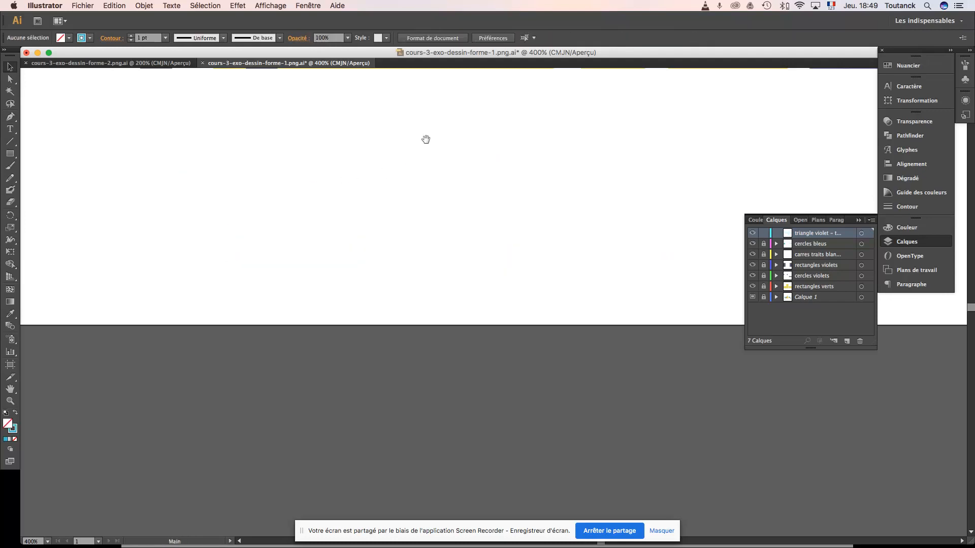
{"action": "left_click_drag", "start_coordinate": [427, 147], "coordinate": [470, 350]}
{"action": "left_click_drag", "start_coordinate": [471, 203], "coordinate": [475, 262]}
{"action": "left_click_drag", "start_coordinate": [443, 215], "coordinate": [351, 338]}
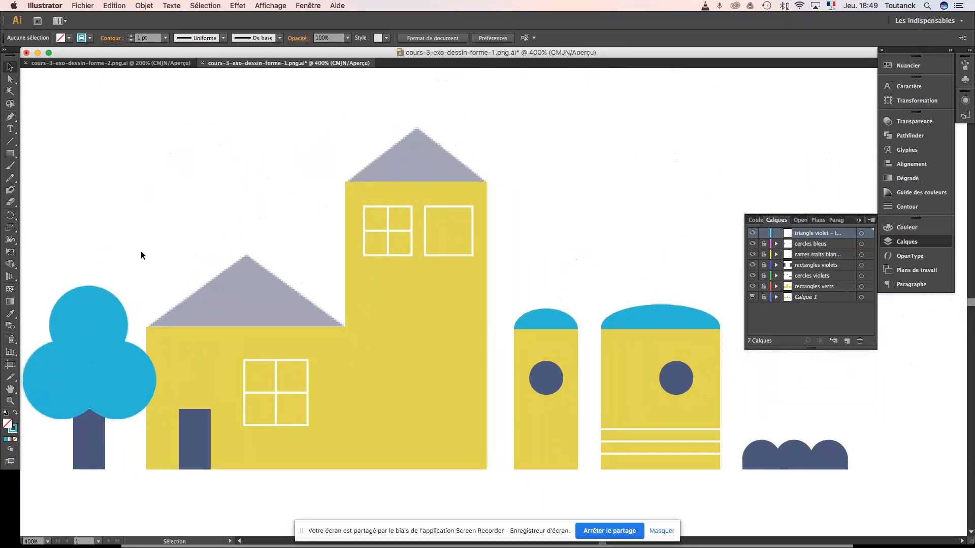
{"action": "left_click", "coordinate": [10, 117]}
{"action": "left_click", "coordinate": [146, 329]}
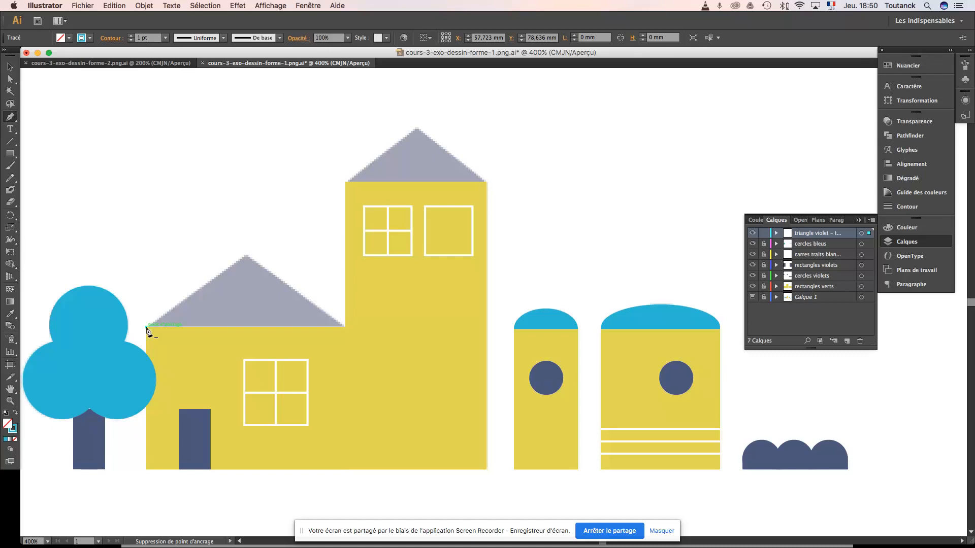
{"action": "left_click", "coordinate": [246, 258]}
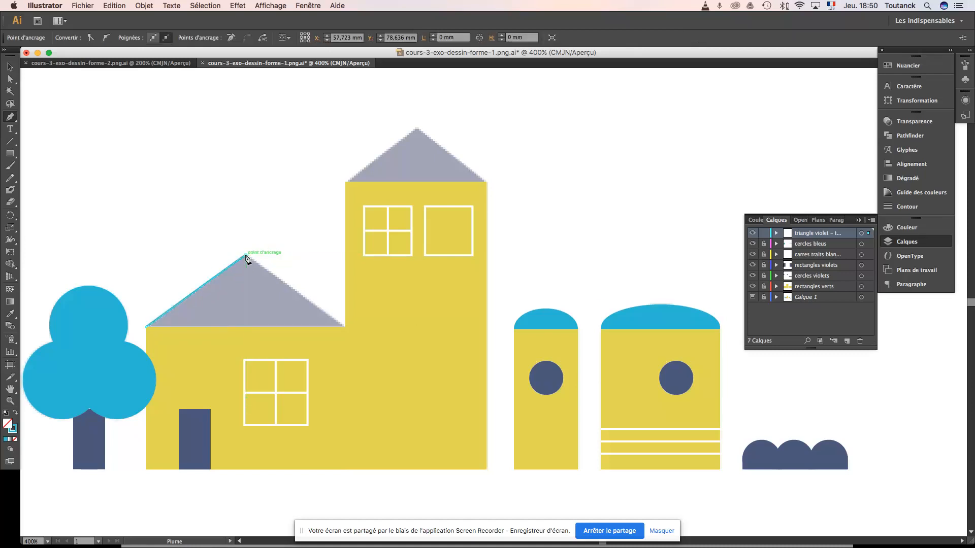
{"action": "left_click", "coordinate": [346, 327]}
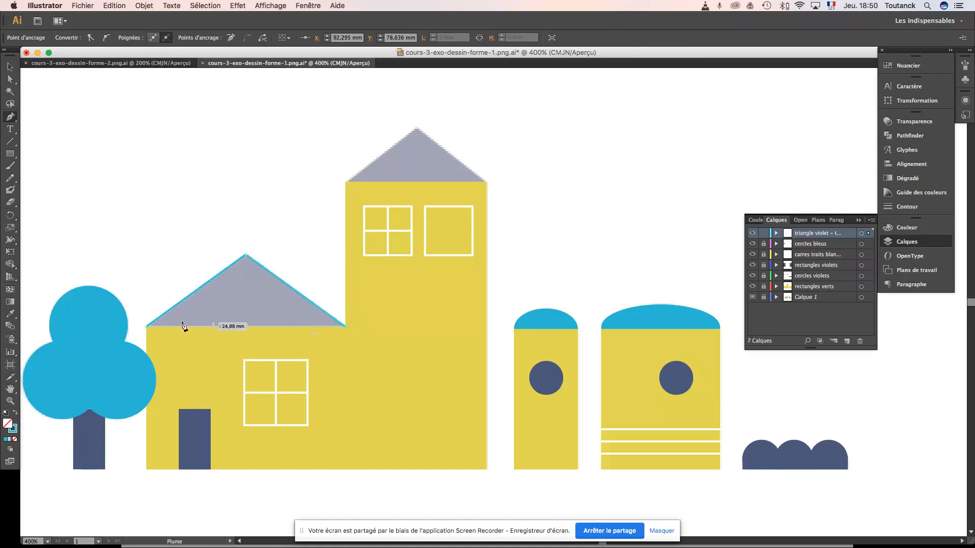
{"action": "left_click", "coordinate": [146, 329]}
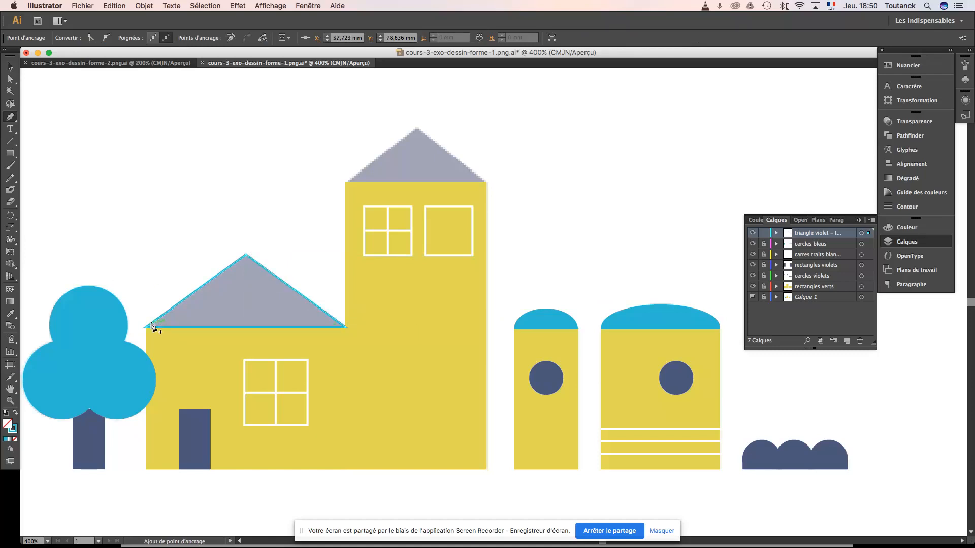
- Trace the roof of the house's tall tower as a closed triangle with the Pen tool
{"action": "left_click", "coordinate": [346, 182]}
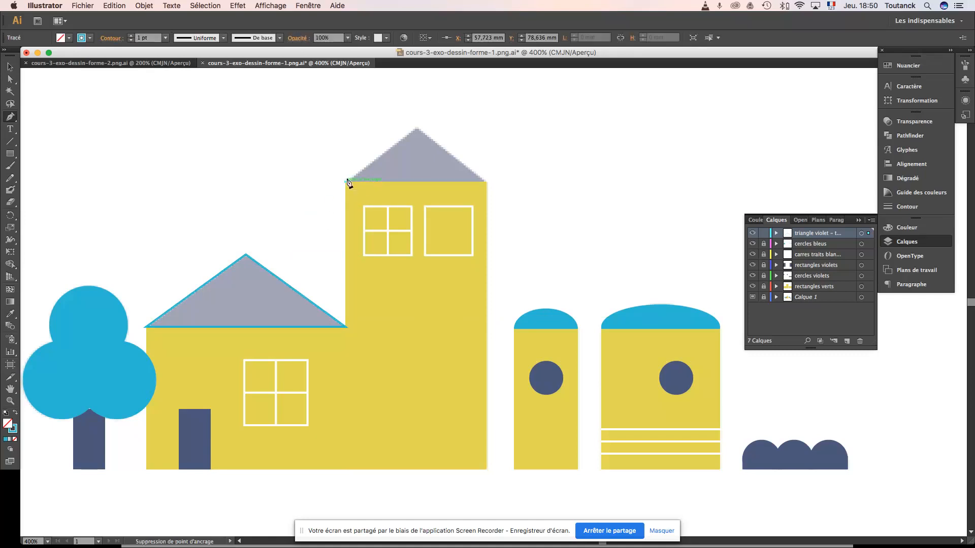
{"action": "left_click", "coordinate": [418, 131]}
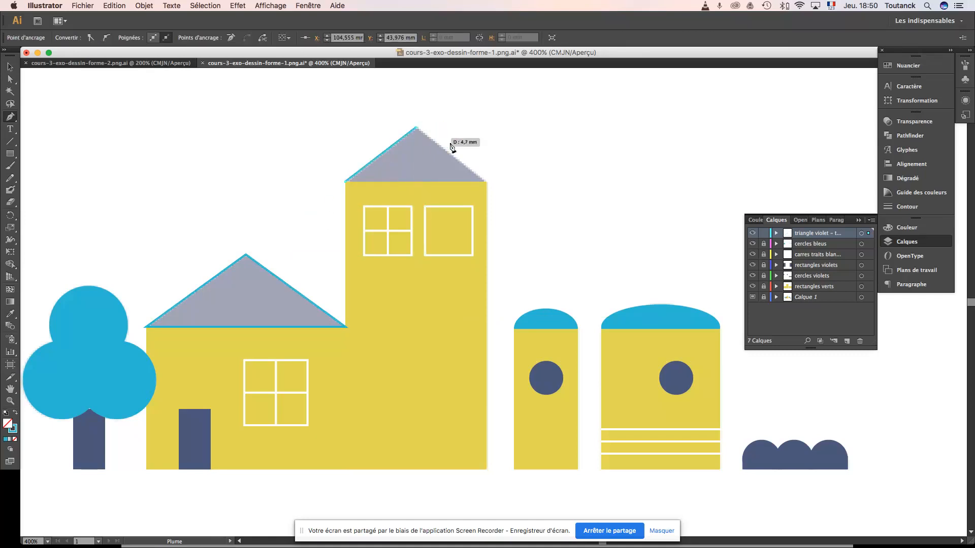
{"action": "left_click", "coordinate": [487, 183]}
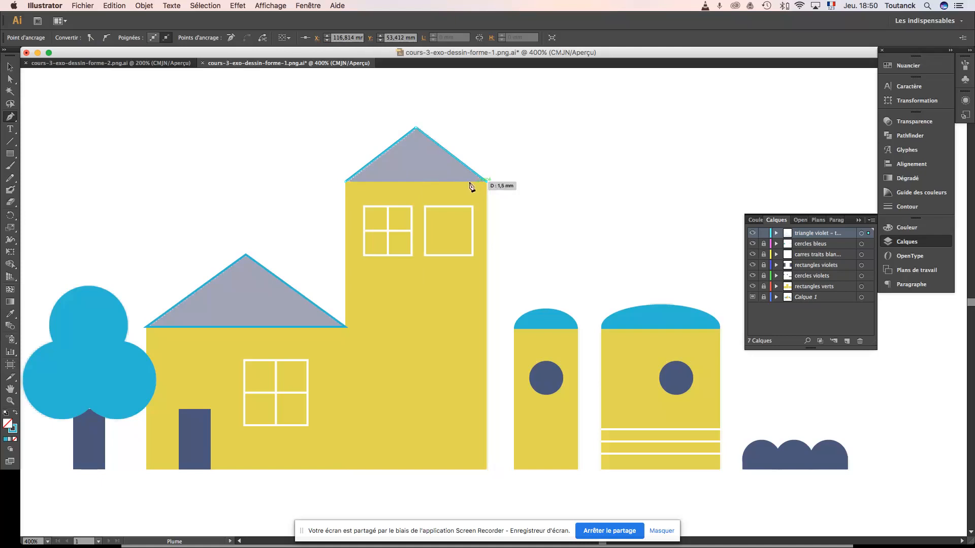
{"action": "left_click", "coordinate": [346, 184]}
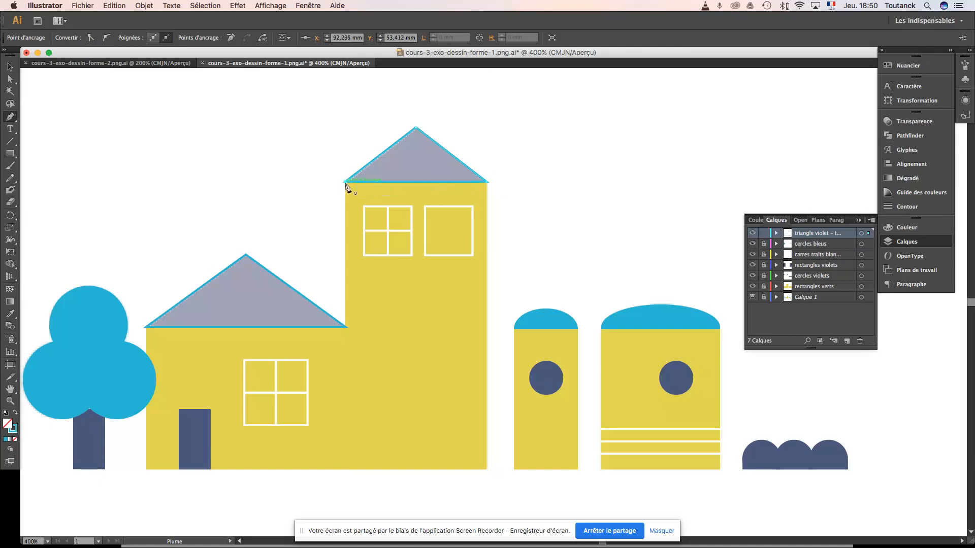
- Apply the door's dark violet fill without stroke to the tower roof triangle using the Eyedropper, and deselect it
{"action": "left_click", "coordinate": [9, 67]}
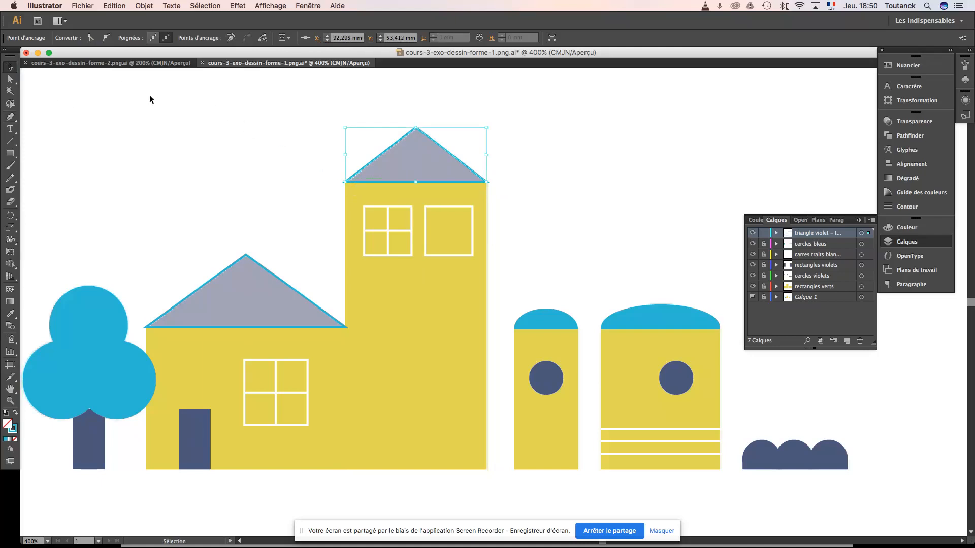
{"action": "left_click", "coordinate": [11, 314]}
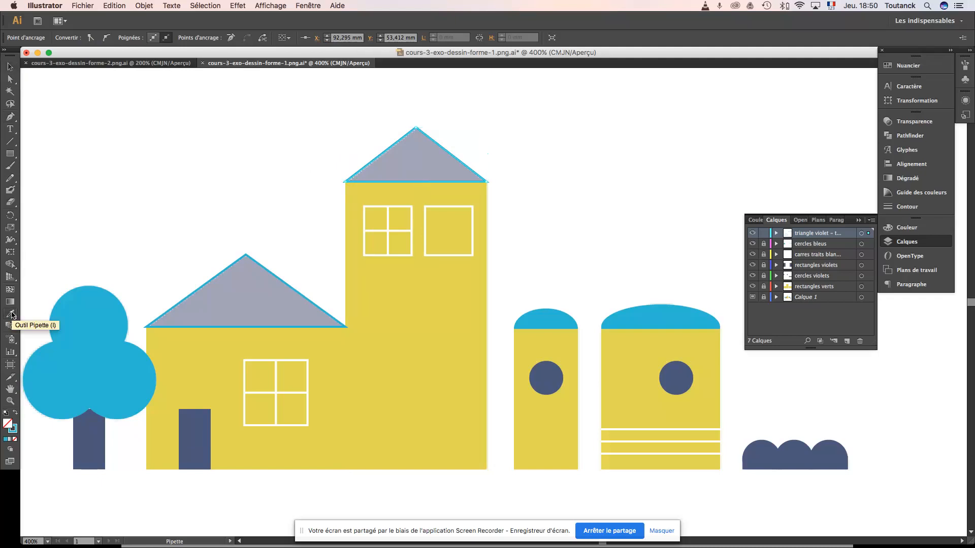
{"action": "left_click", "coordinate": [202, 421]}
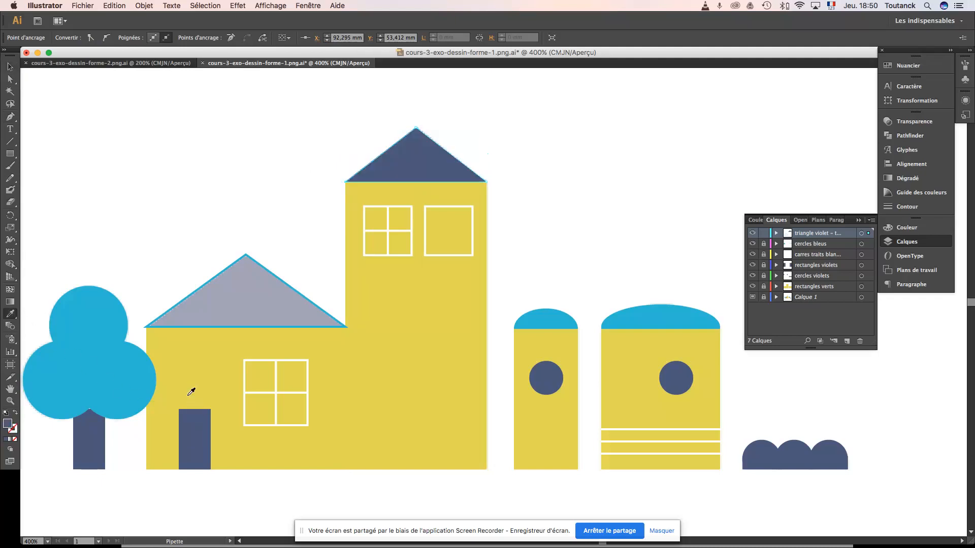
{"action": "key", "text": "v"}
{"action": "left_click", "coordinate": [215, 258]}
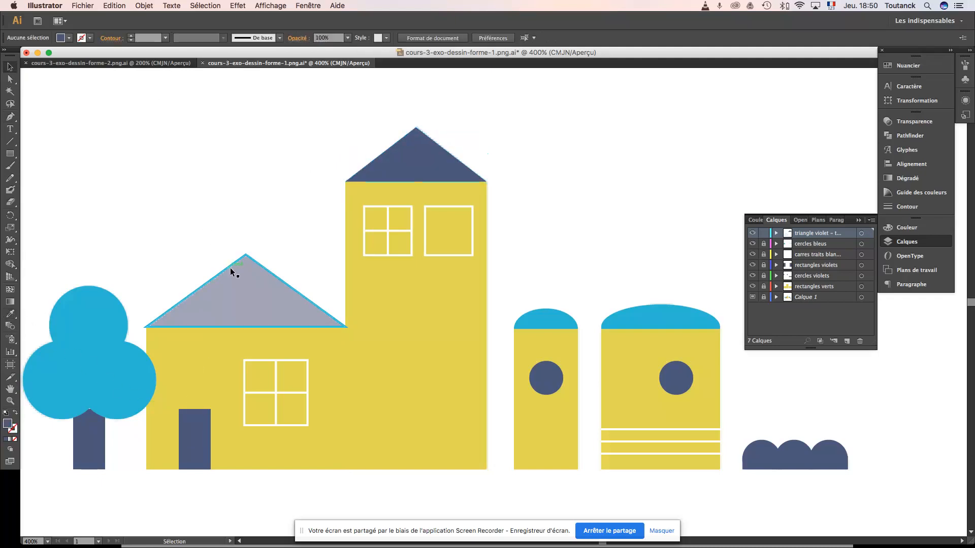
- Select the lower roof triangle, copy the door's violet fill without stroke onto it with the Eyedropper, and deselect it
{"action": "left_click", "coordinate": [230, 268]}
{"action": "left_click", "coordinate": [10, 316]}
{"action": "left_click", "coordinate": [199, 434]}
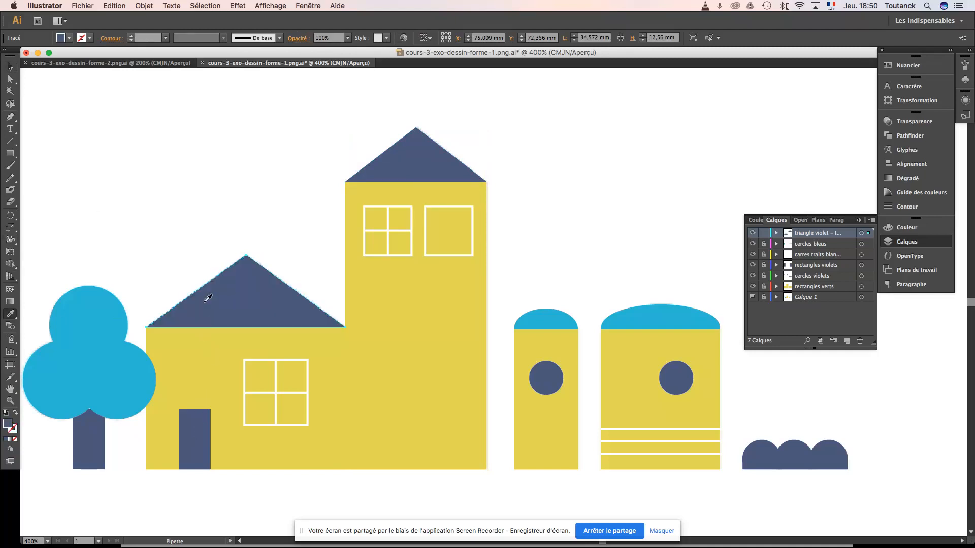
{"action": "key", "text": "v"}
{"action": "left_click", "coordinate": [224, 210]}
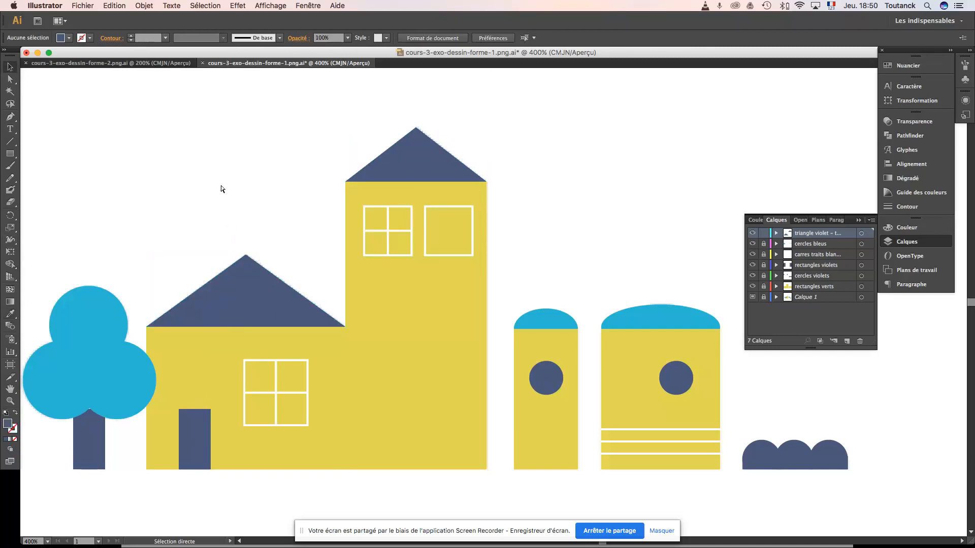
- Lock the triangle violet layer, saving the document both before and after
{"action": "key", "text": "super+minus"}
{"action": "key", "text": "super+minus"}
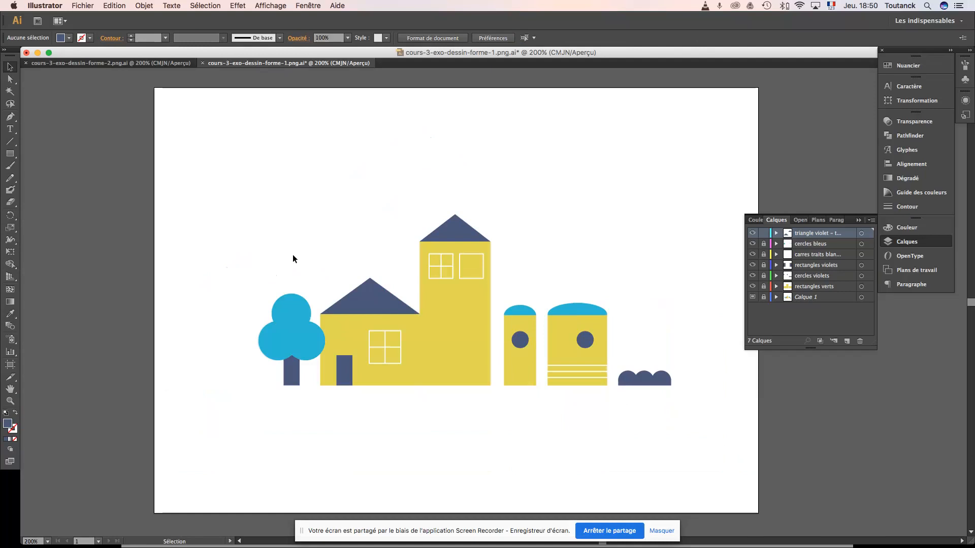
{"action": "key", "text": "super+s"}
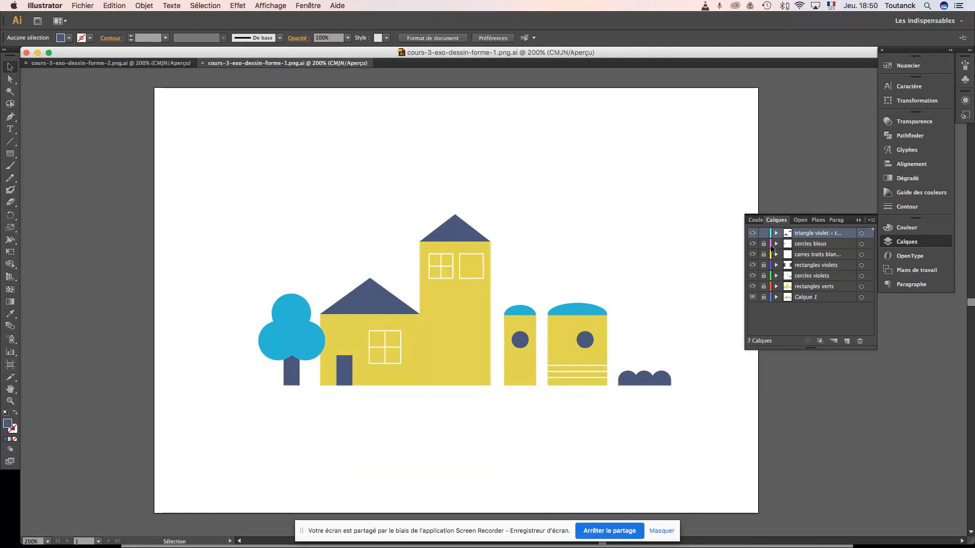
{"action": "mouse_move", "coordinate": [753, 233]}
{"action": "left_mouse_down"}
{"action": "mouse_move", "coordinate": [754, 289]}
{"action": "mouse_move", "coordinate": [752, 235]}
{"action": "left_mouse_up"}
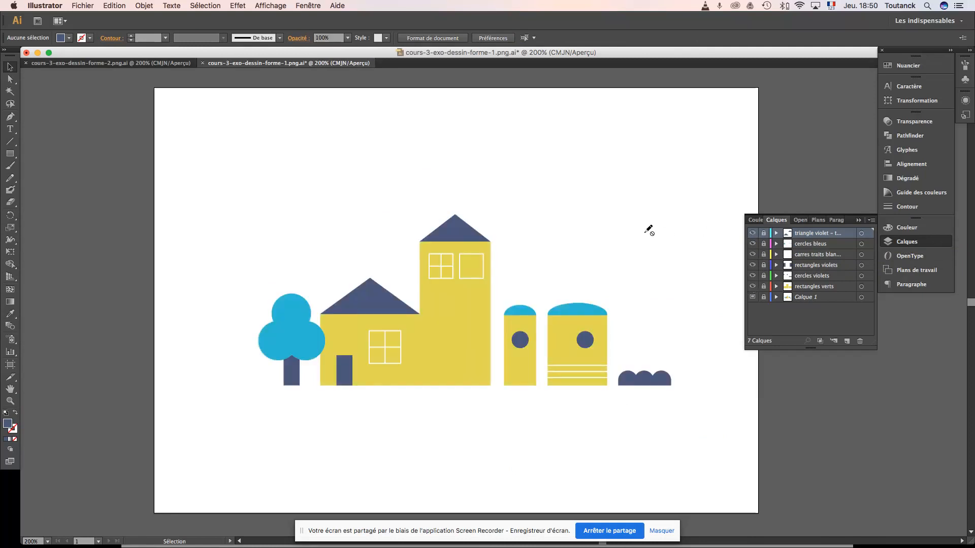
{"action": "key", "text": "super+s"}
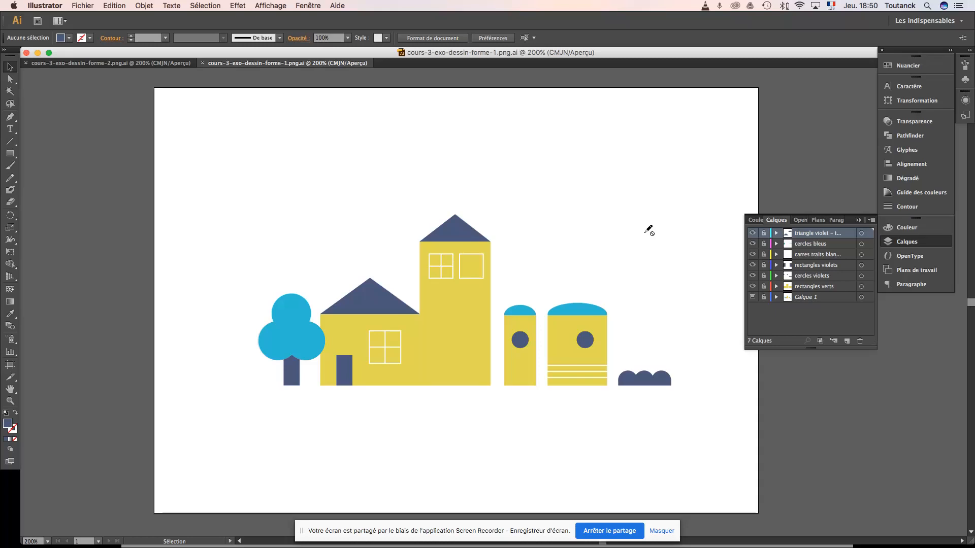